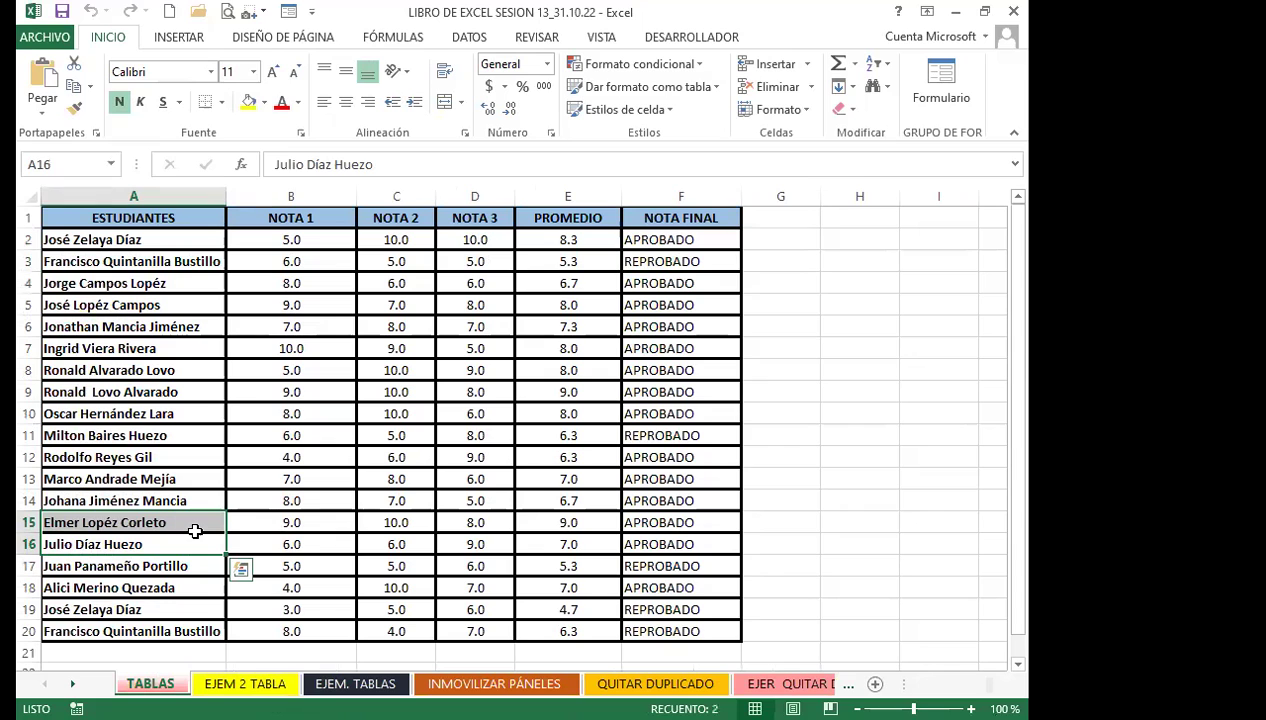
# Select the grades table A1:F20, then inspect the average and pass/fail formulas in E2, F2, F3 and F6
pyautogui.moveTo(105, 215); pyautogui.dragTo(681, 631)
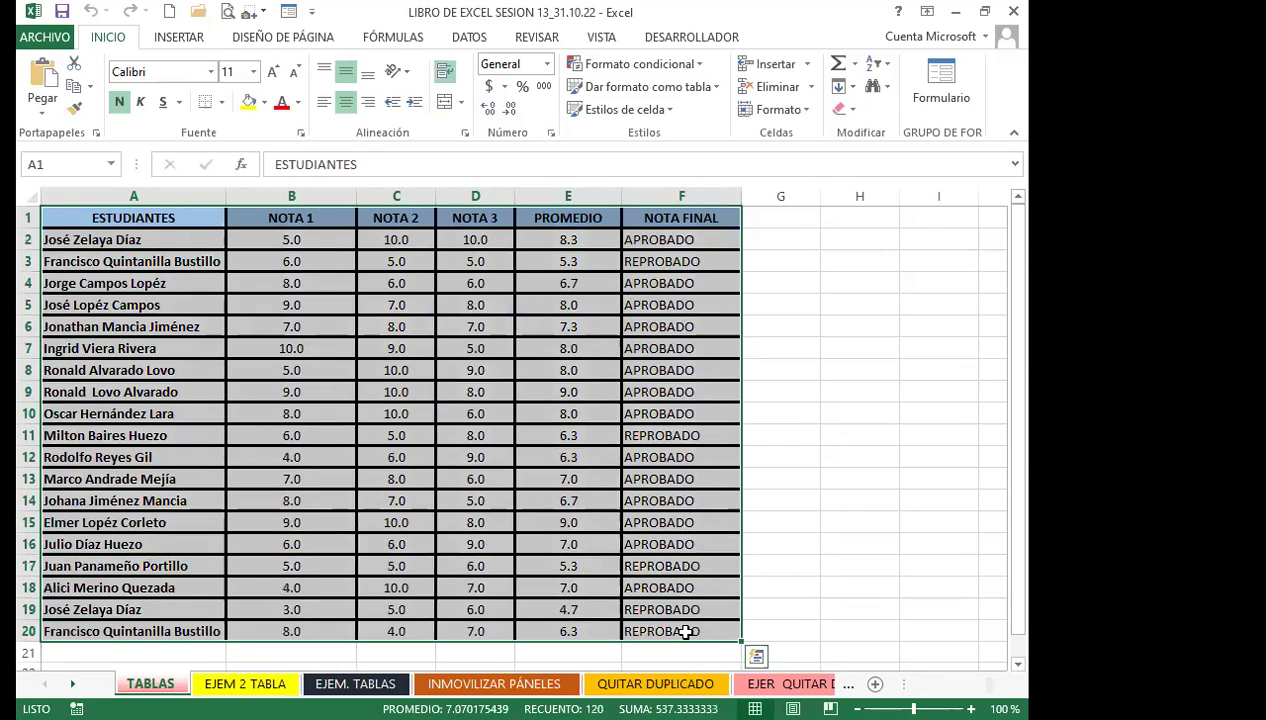
pyautogui.click(284, 221)
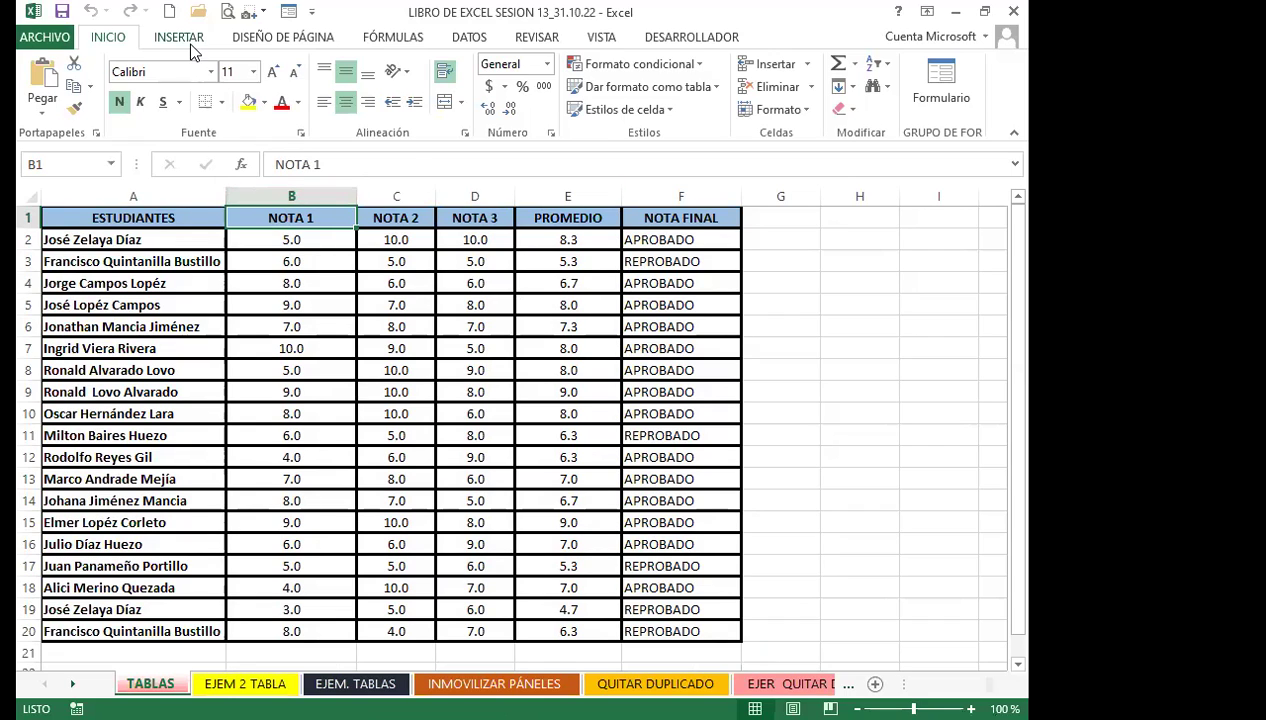
pyautogui.click(302, 327)
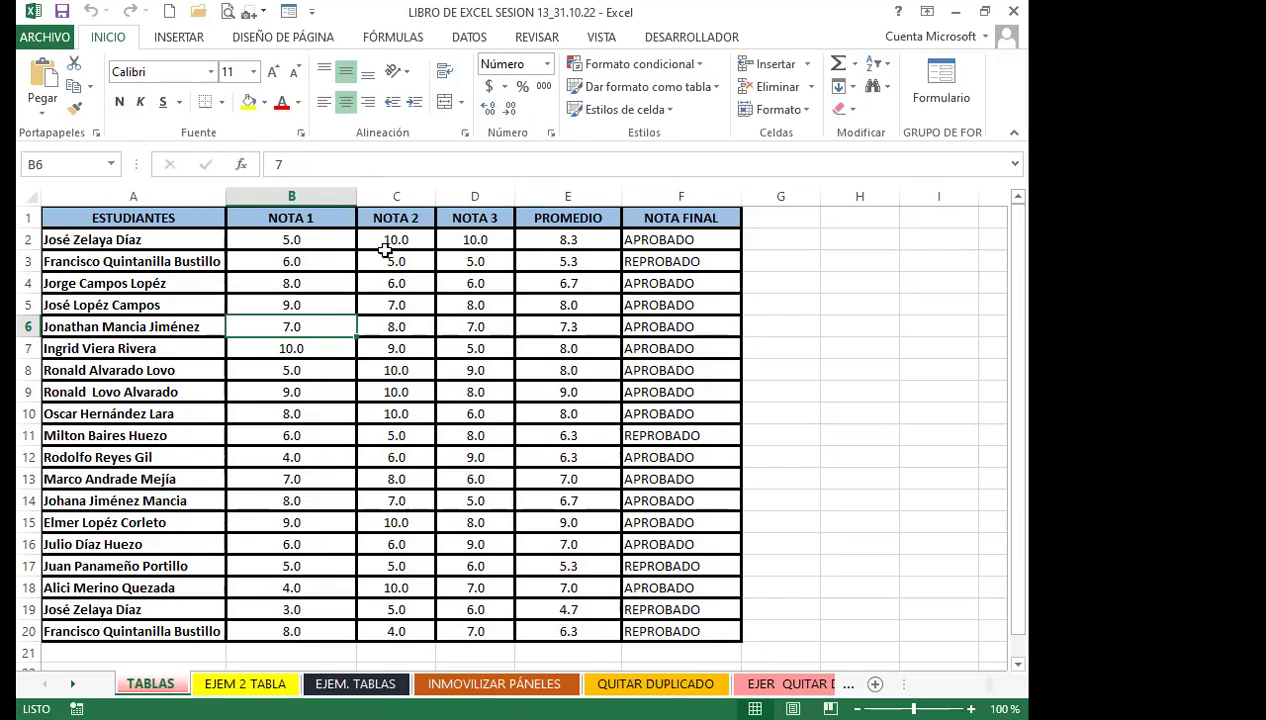
pyautogui.click(545, 243)
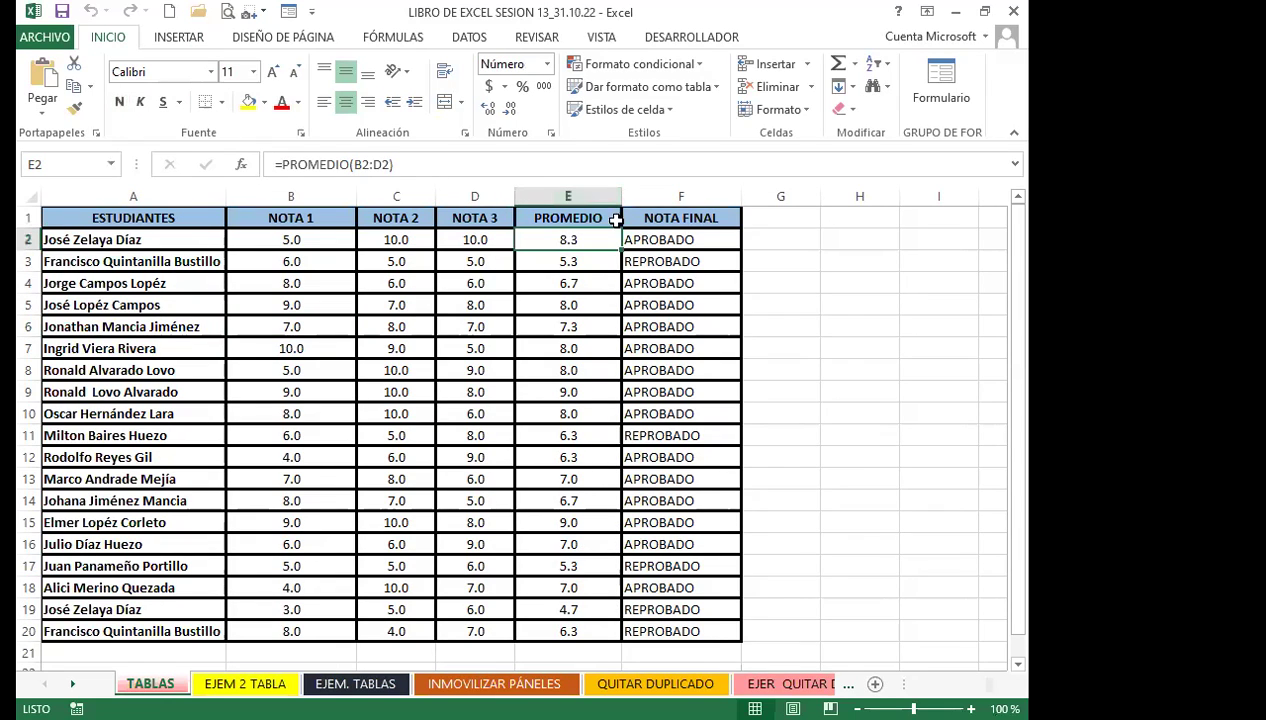
pyautogui.click(652, 240)
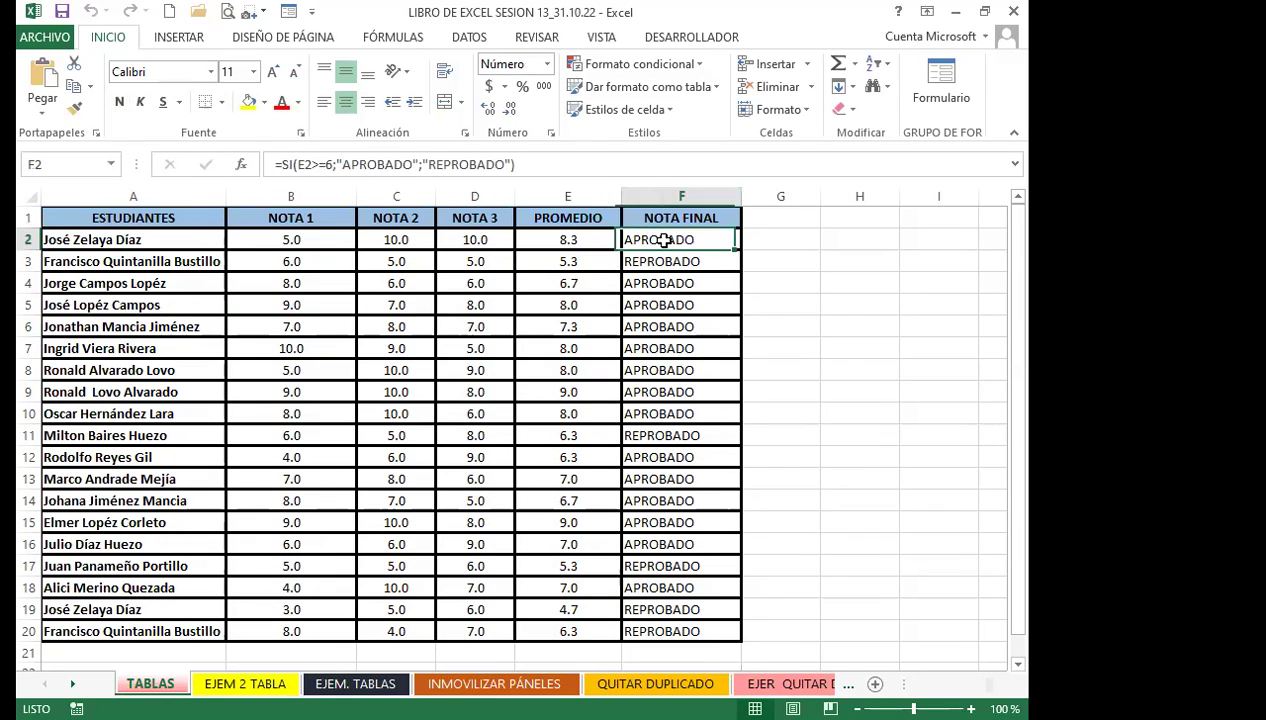
pyautogui.click(546, 242)
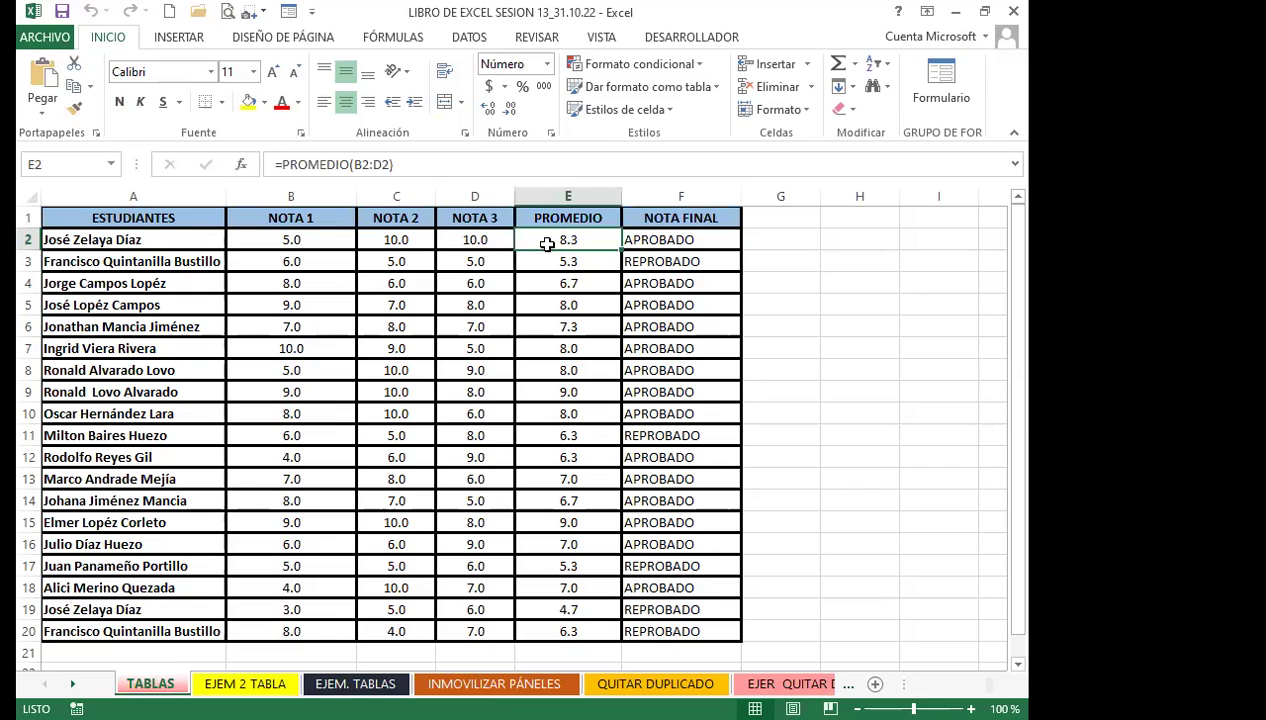
pyautogui.click(568, 305)
pyautogui.click(648, 318)
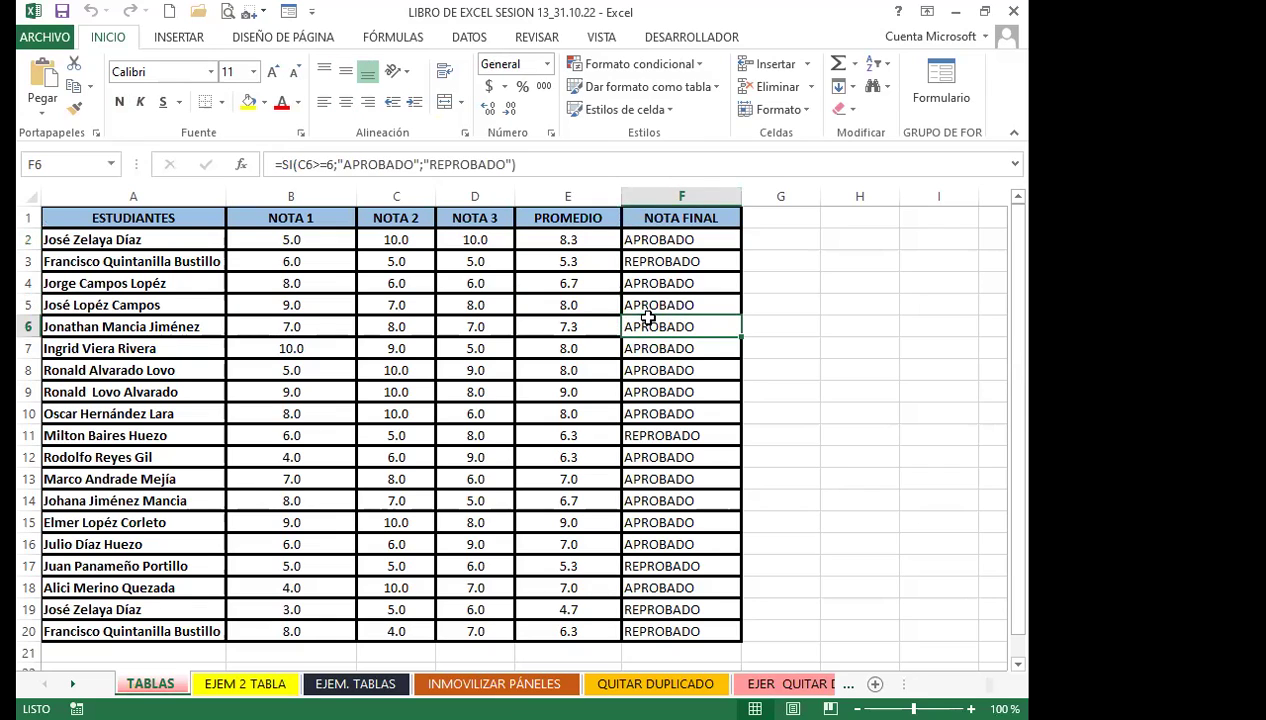
pyautogui.click(488, 282)
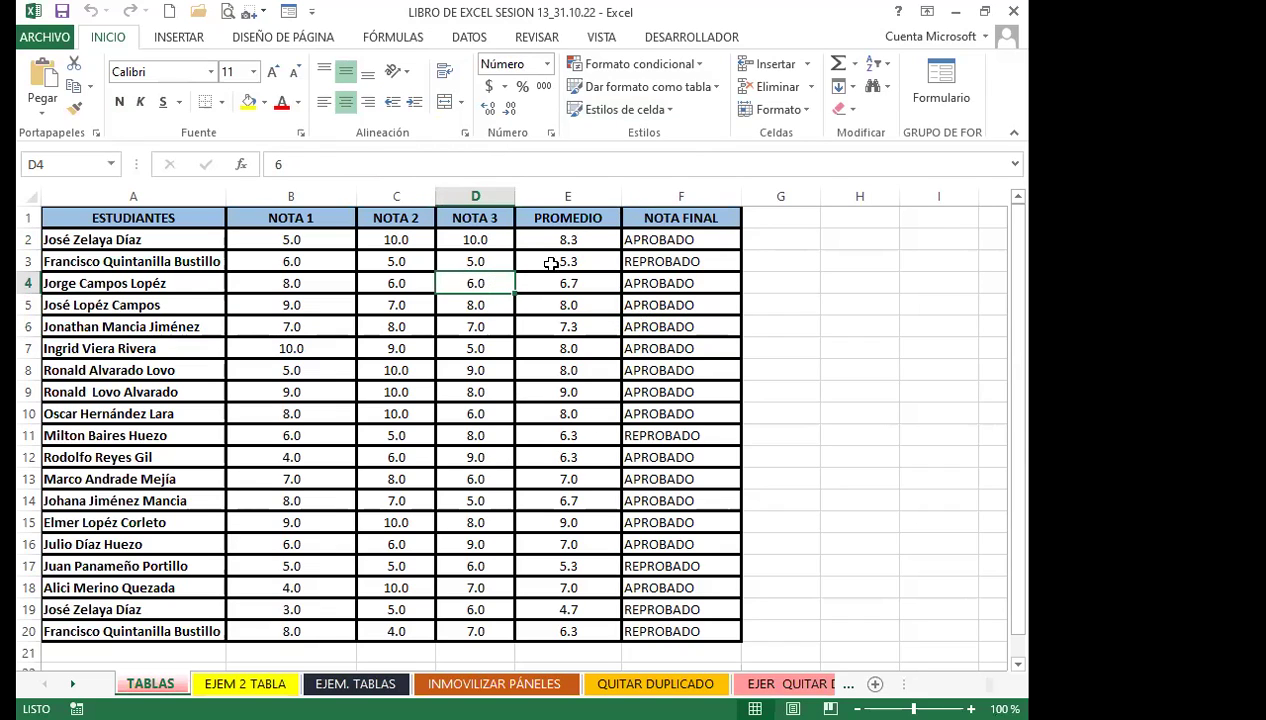
pyautogui.click(665, 259)
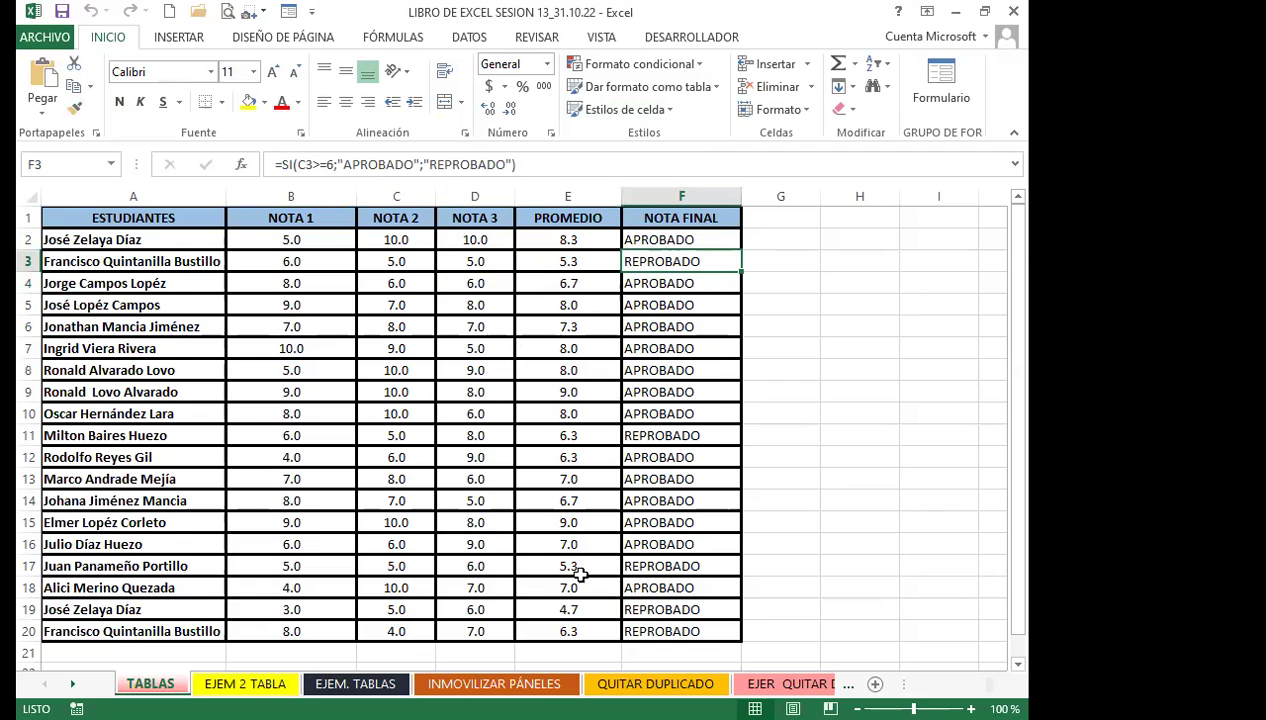
pyautogui.scroll(-1, 580, 572)
pyautogui.scroll(1, 376, 420)
# Reselect the whole grades table and review the E2, F2 and F7 formulas again
pyautogui.click(276, 302)
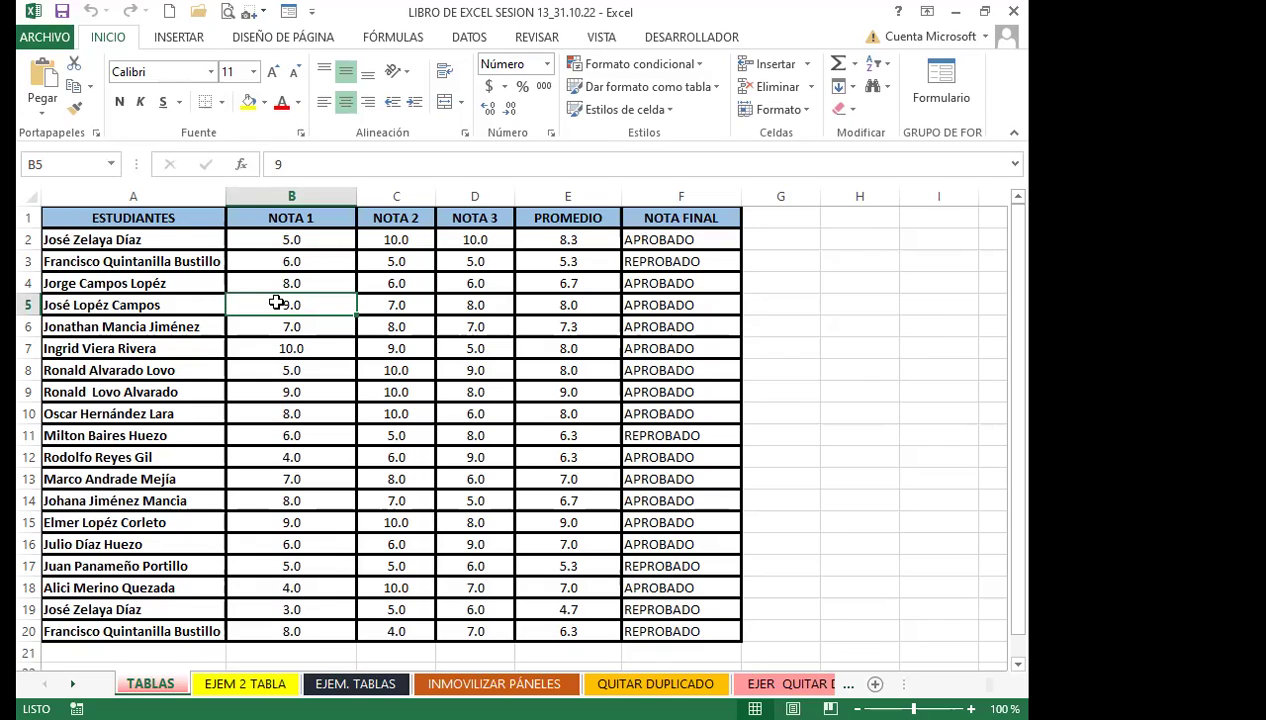
pyautogui.moveTo(93, 215); pyautogui.dragTo(702, 630)
pyautogui.click(397, 350)
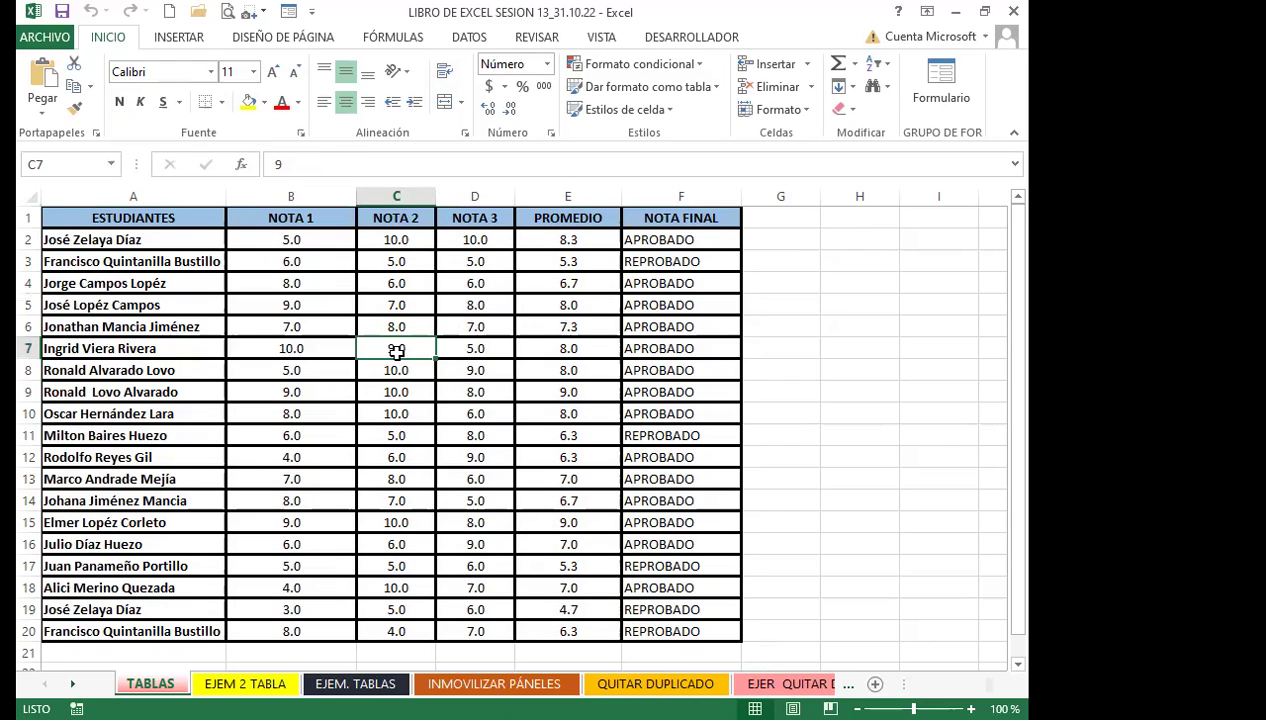
pyautogui.click(540, 241)
pyautogui.click(676, 240)
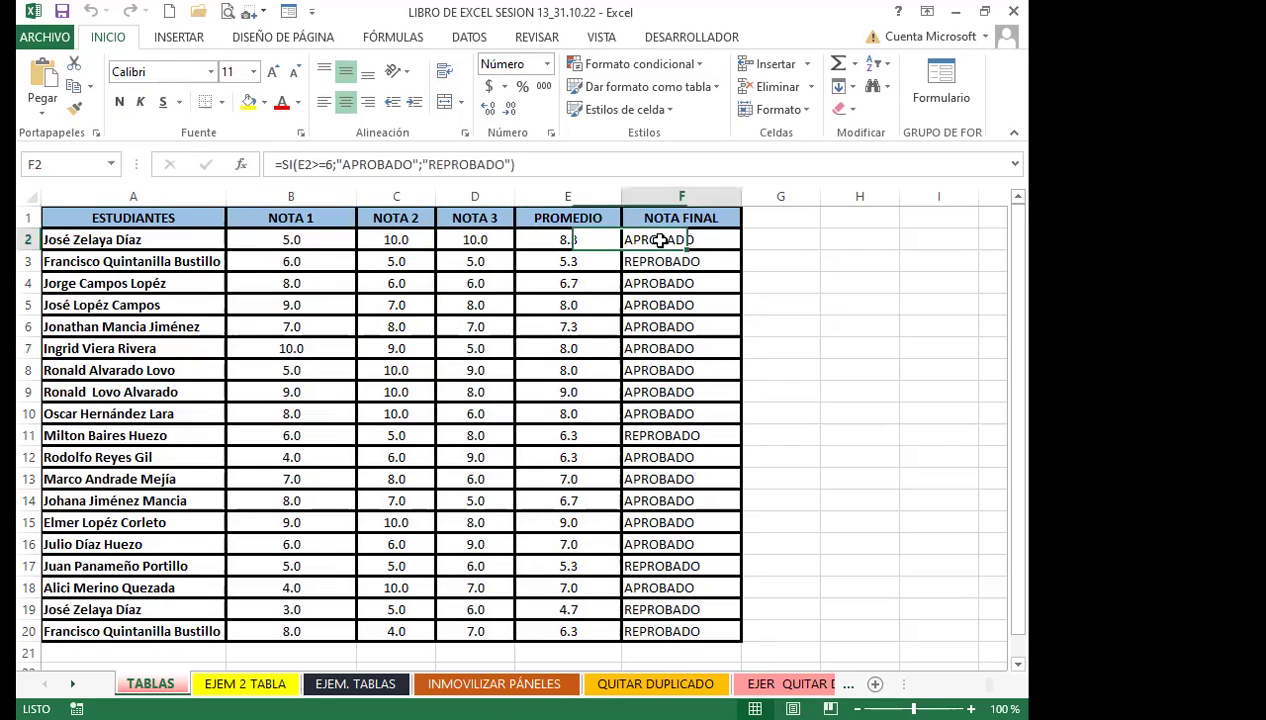
pyautogui.click(676, 346)
pyautogui.click(664, 238)
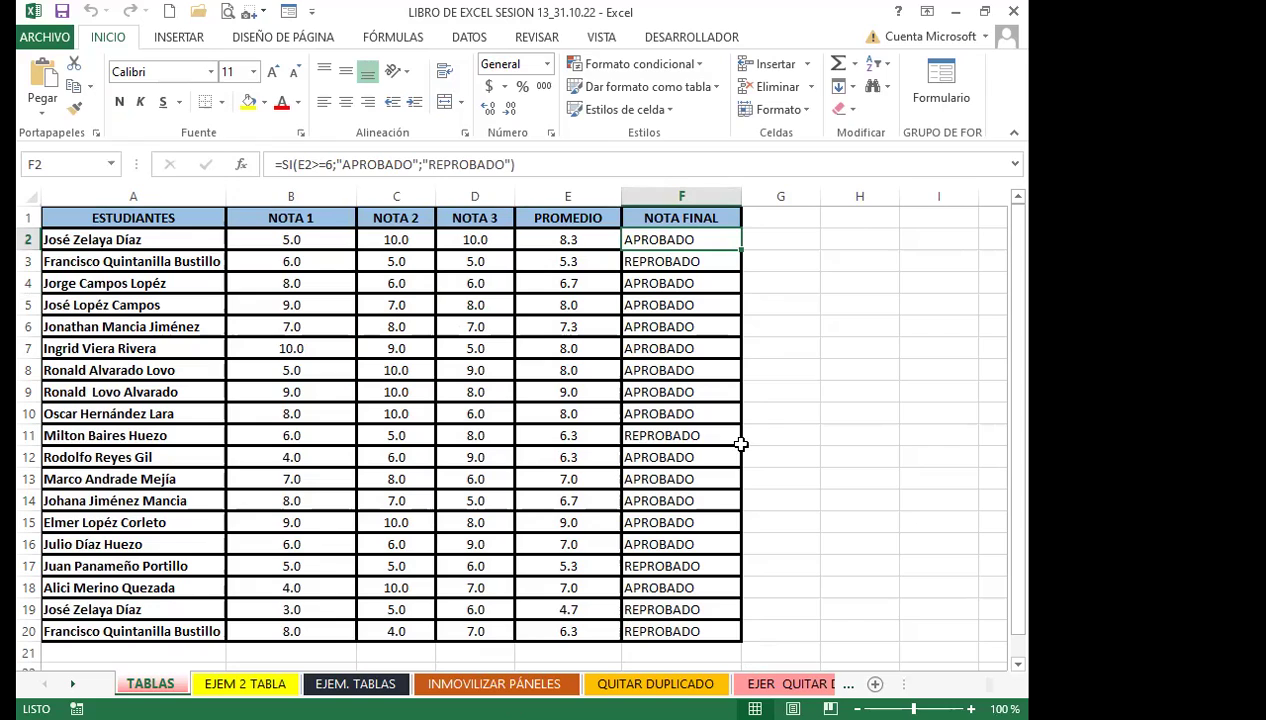
# Recheck the E2, F2 and F6 formulas and grades in B2 and B7, then show the INSERTAR commands
pyautogui.click(572, 236)
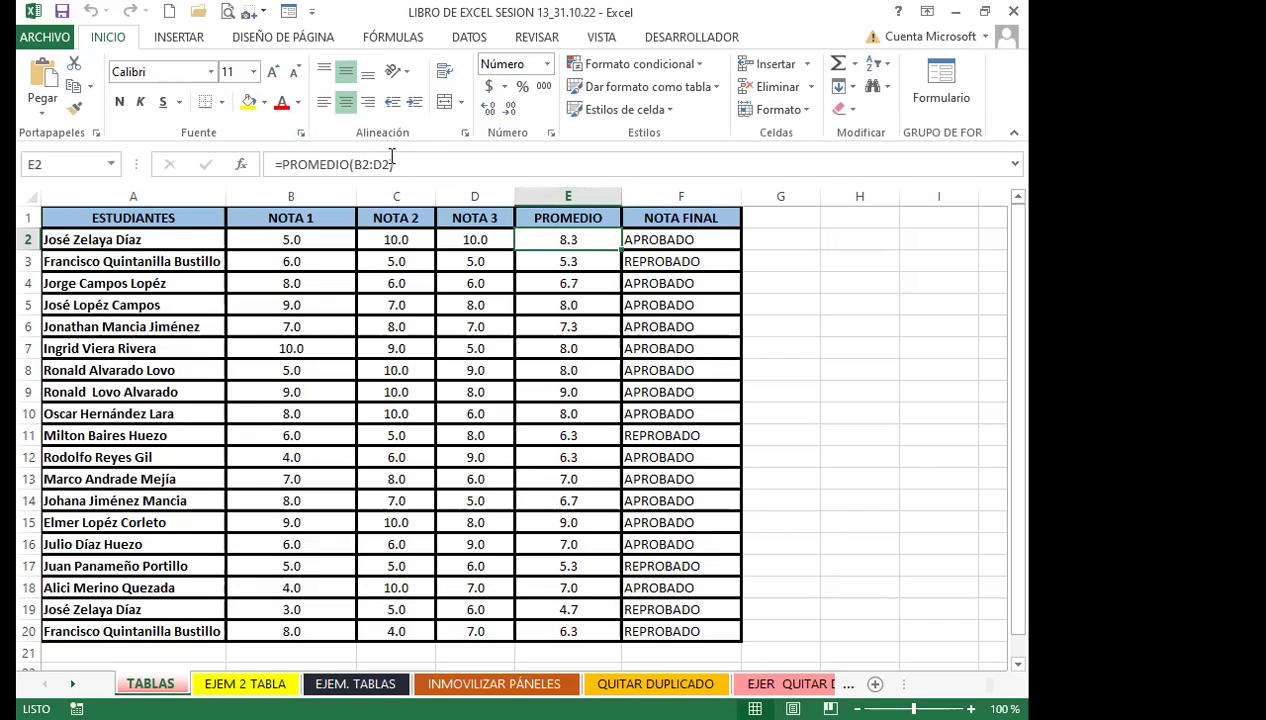
pyautogui.click(676, 241)
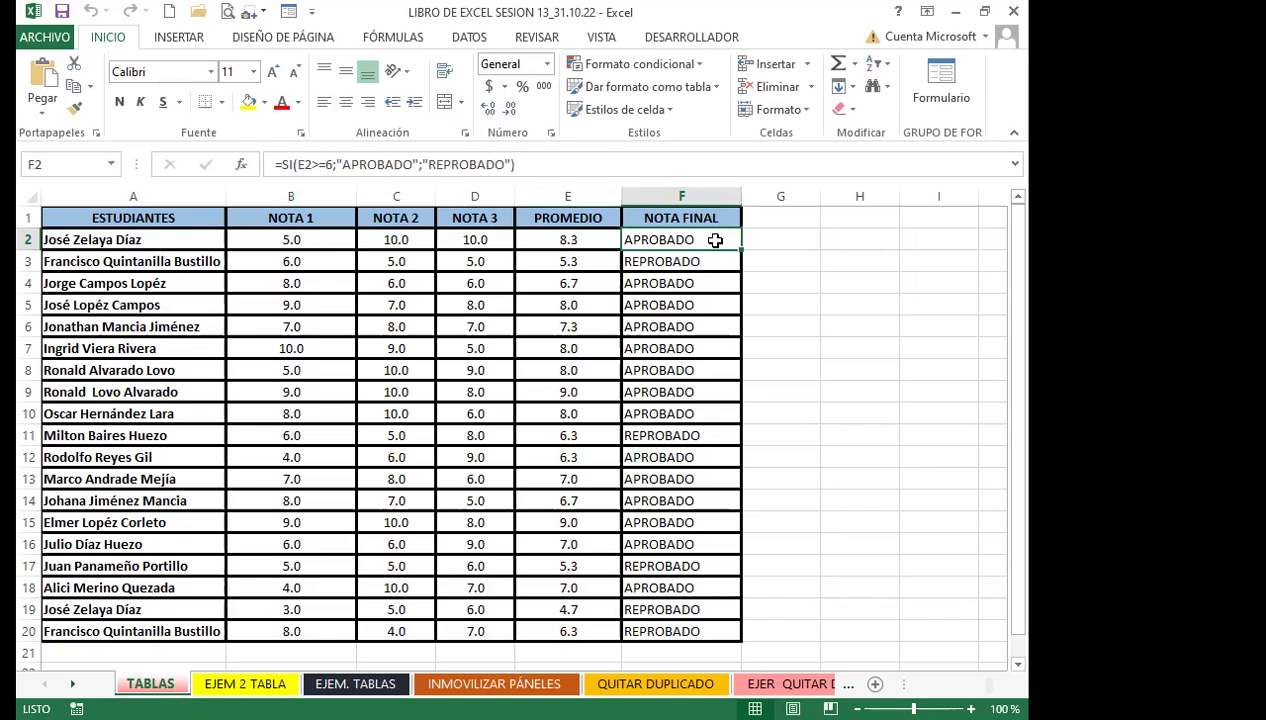
pyautogui.click(687, 322)
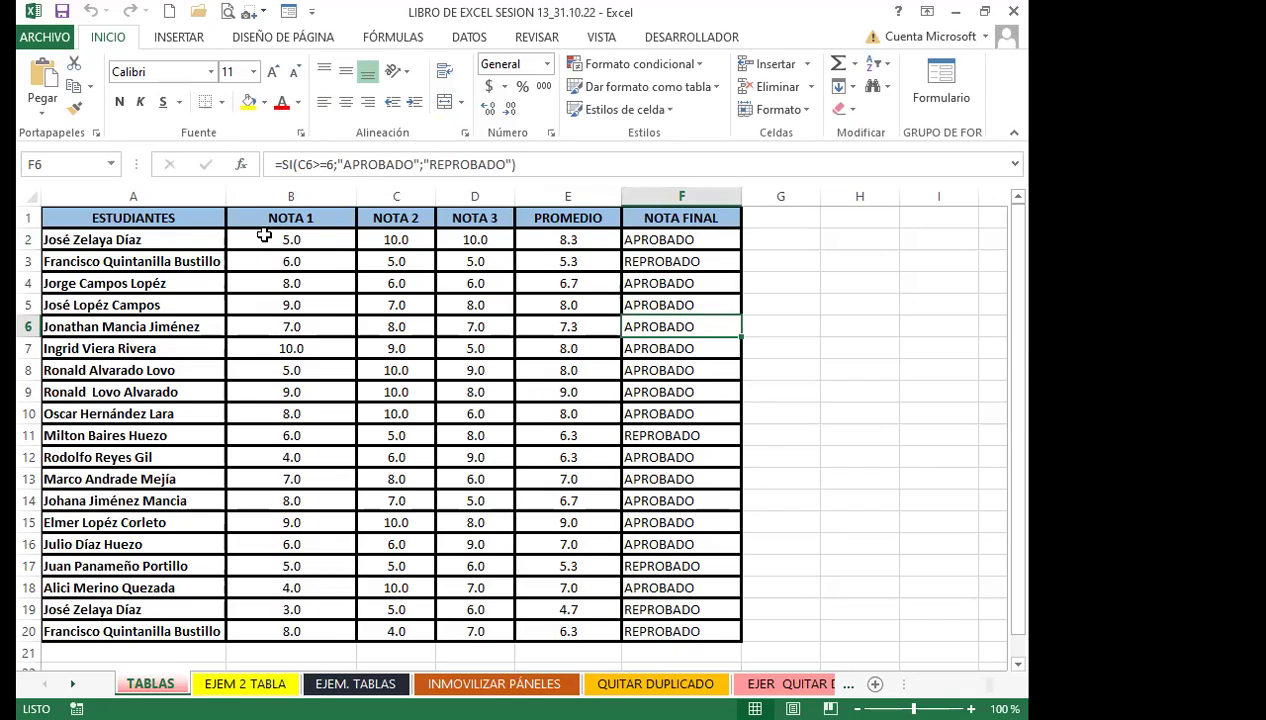
pyautogui.click(262, 236)
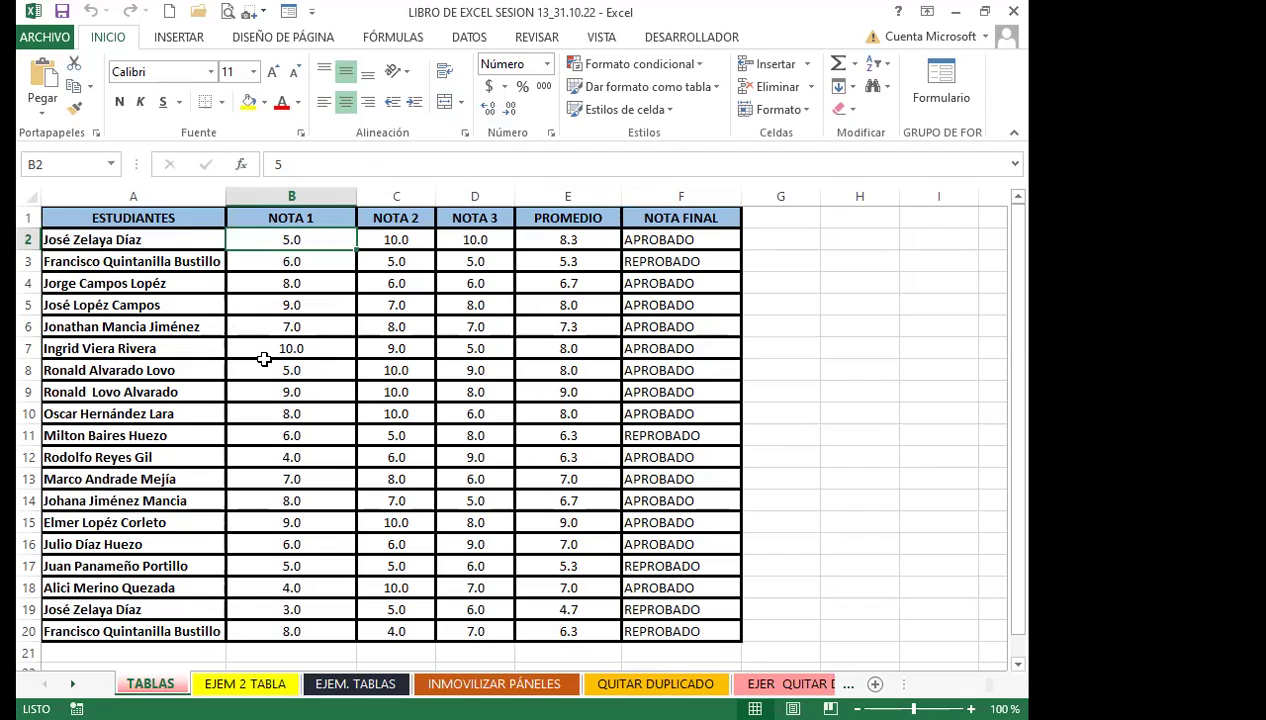
pyautogui.click(290, 347)
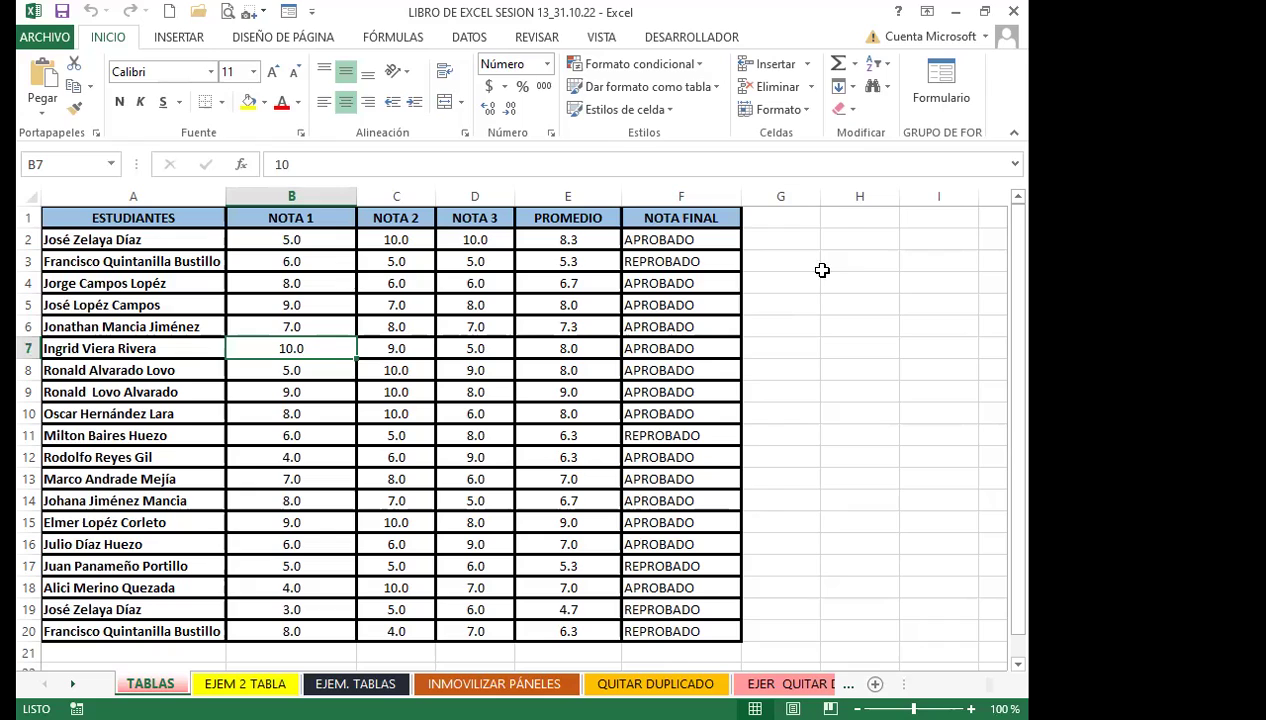
pyautogui.click(192, 42)
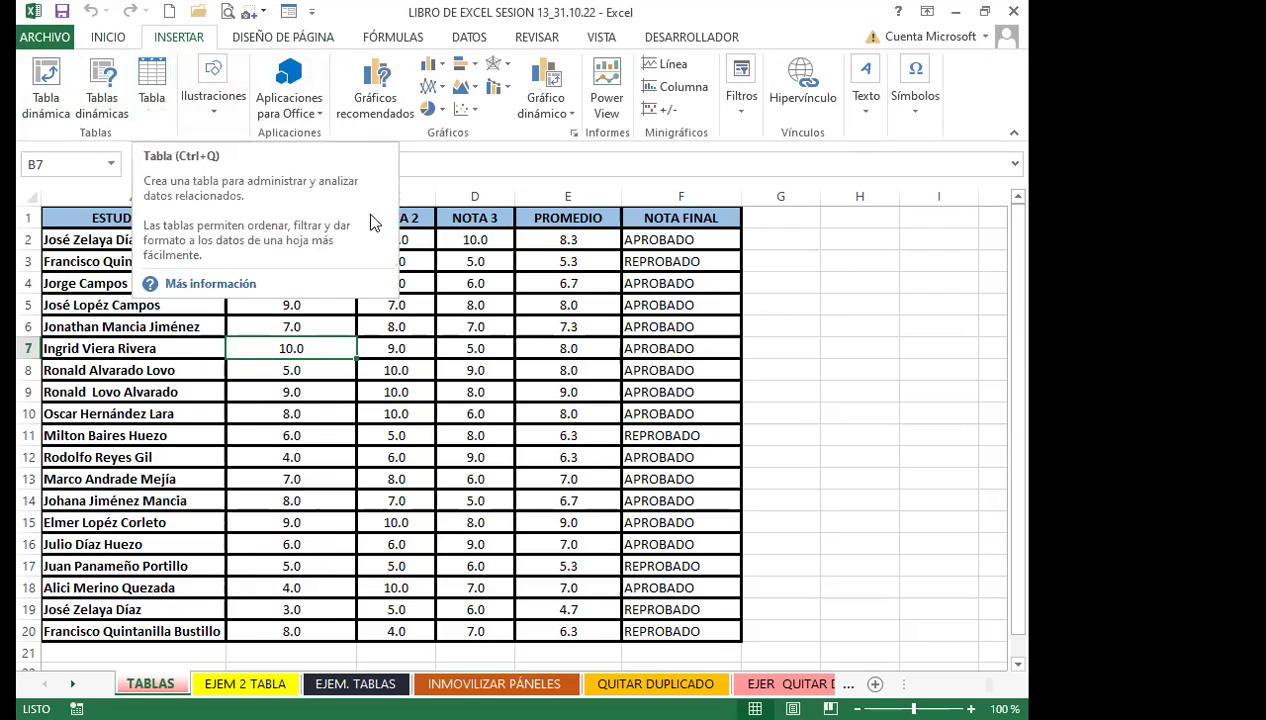
pyautogui.click(418, 256)
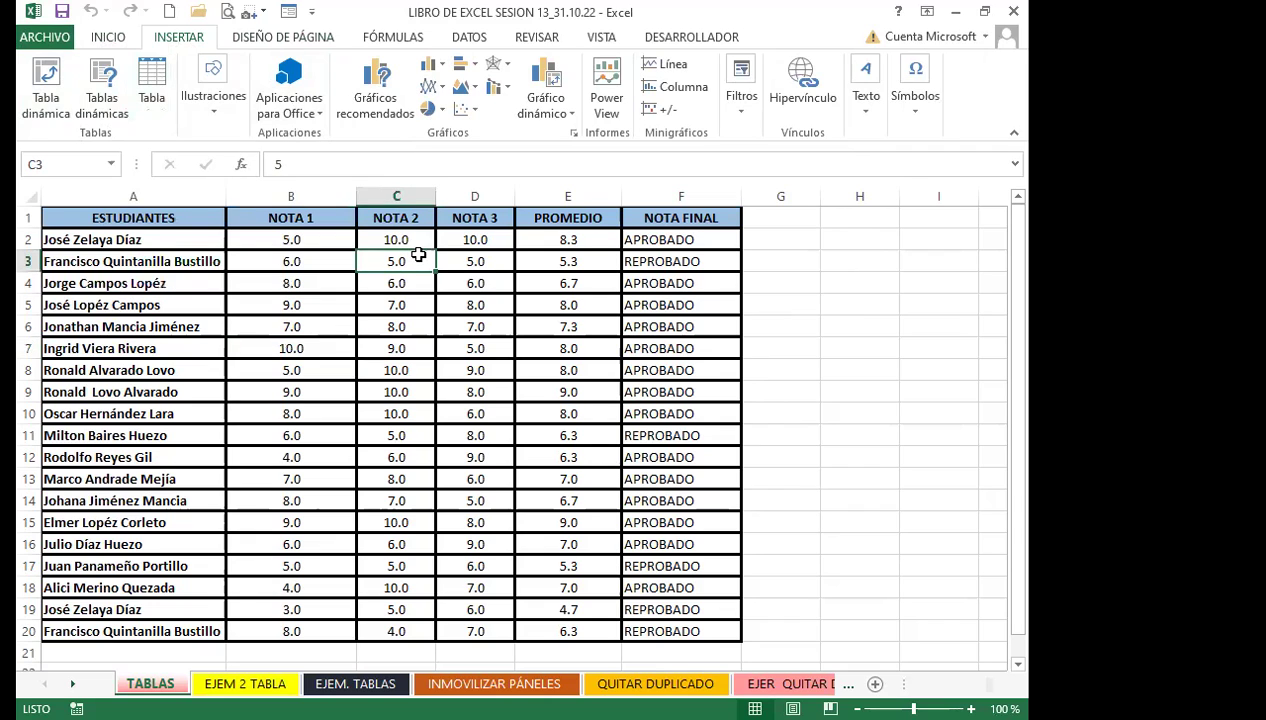
pyautogui.click(153, 80)
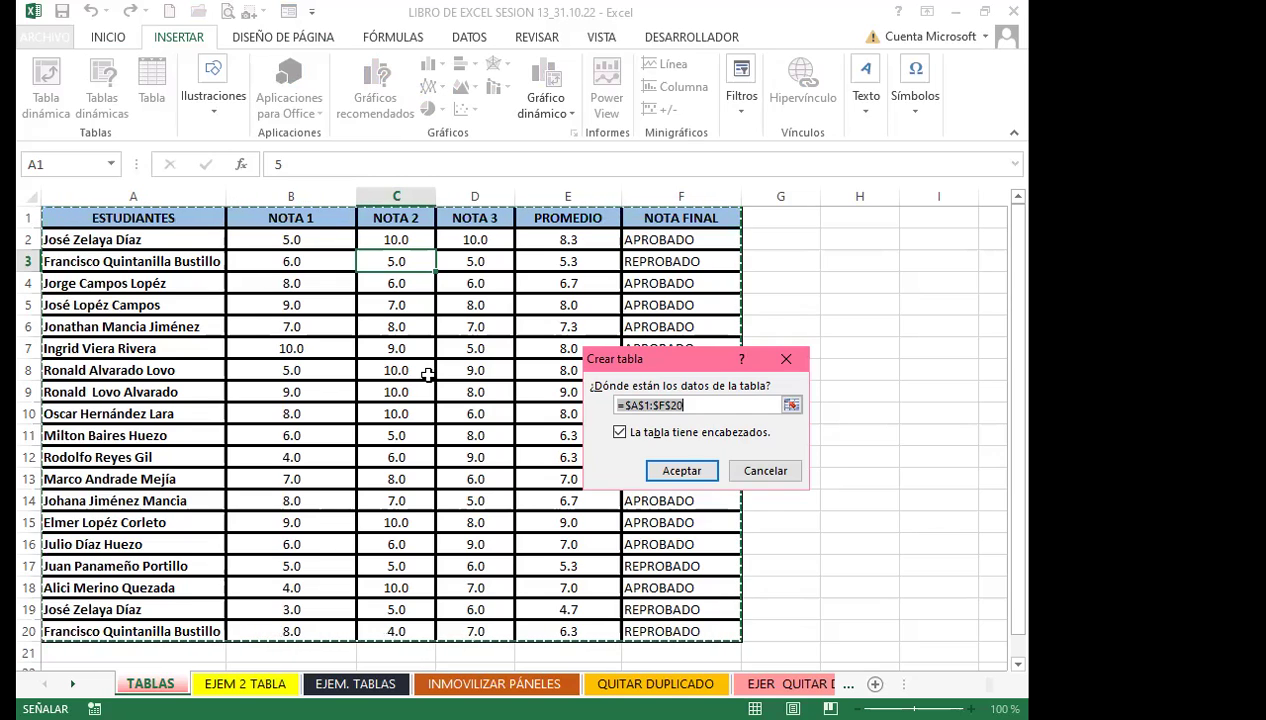
pyautogui.click(775, 476)
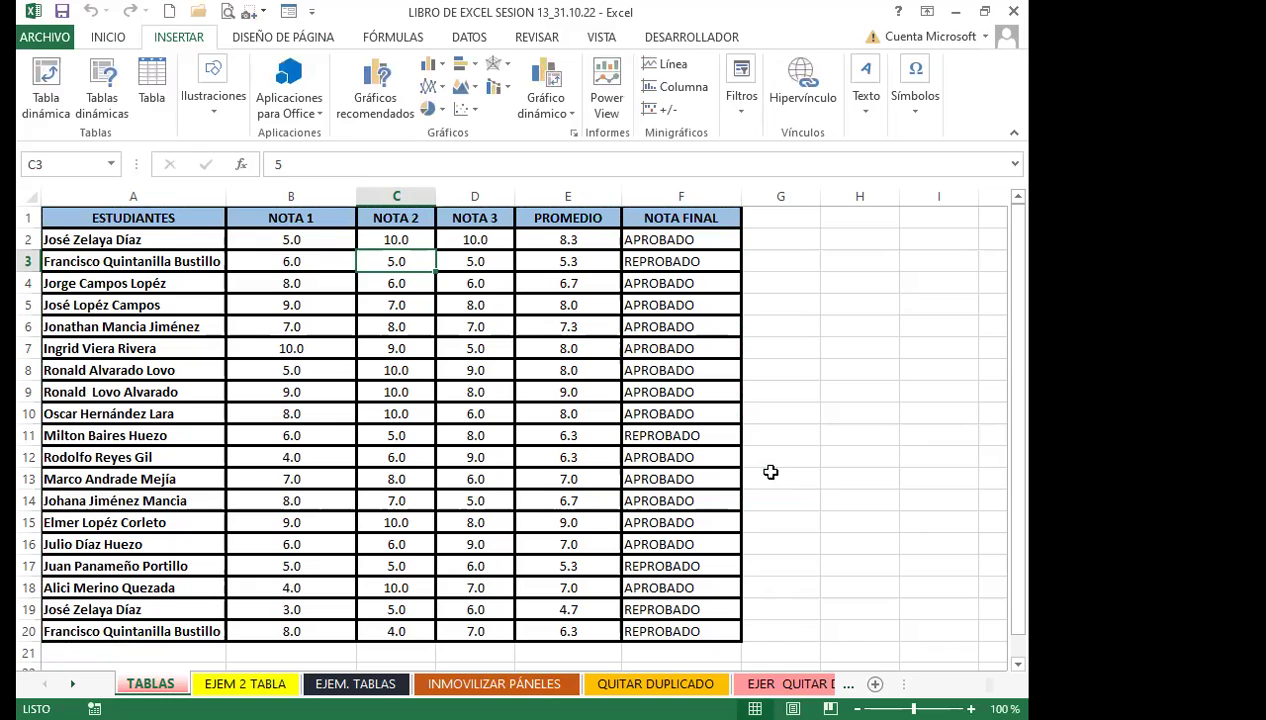
pyautogui.scroll(-2, 249, 461)
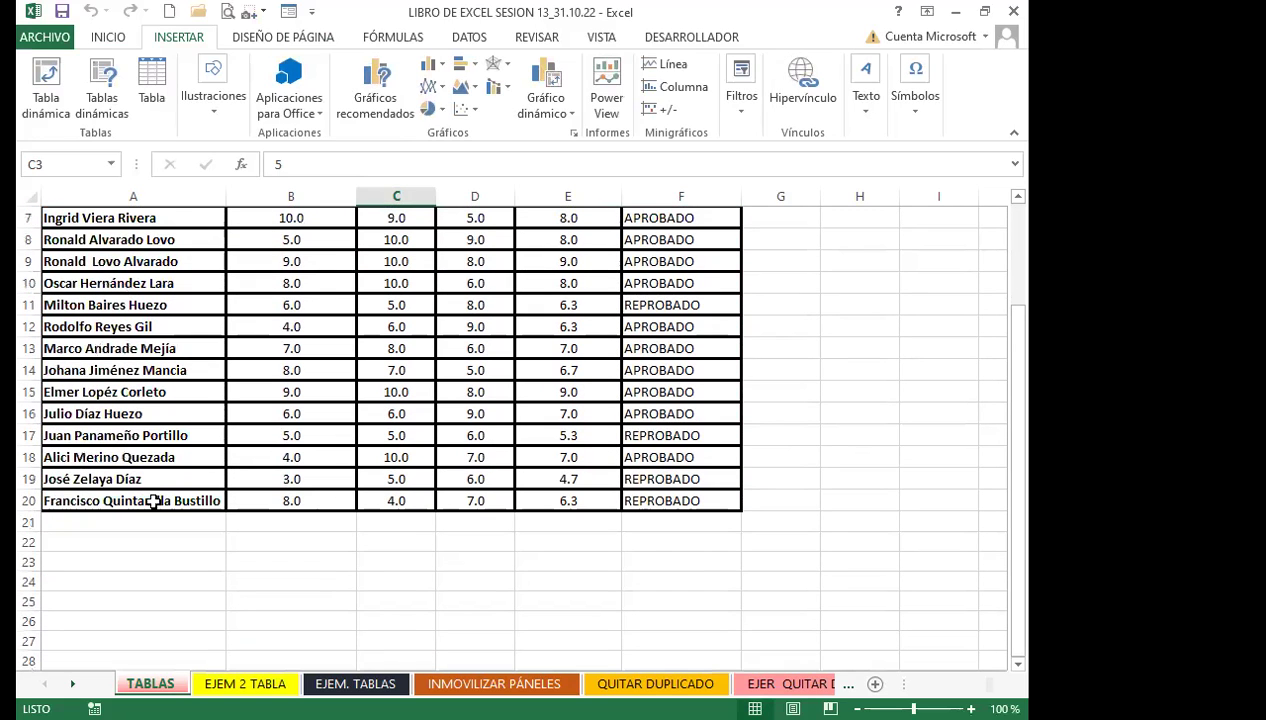
pyautogui.click(153, 501)
pyautogui.click(673, 503)
pyautogui.click(190, 500)
pyautogui.click(673, 501)
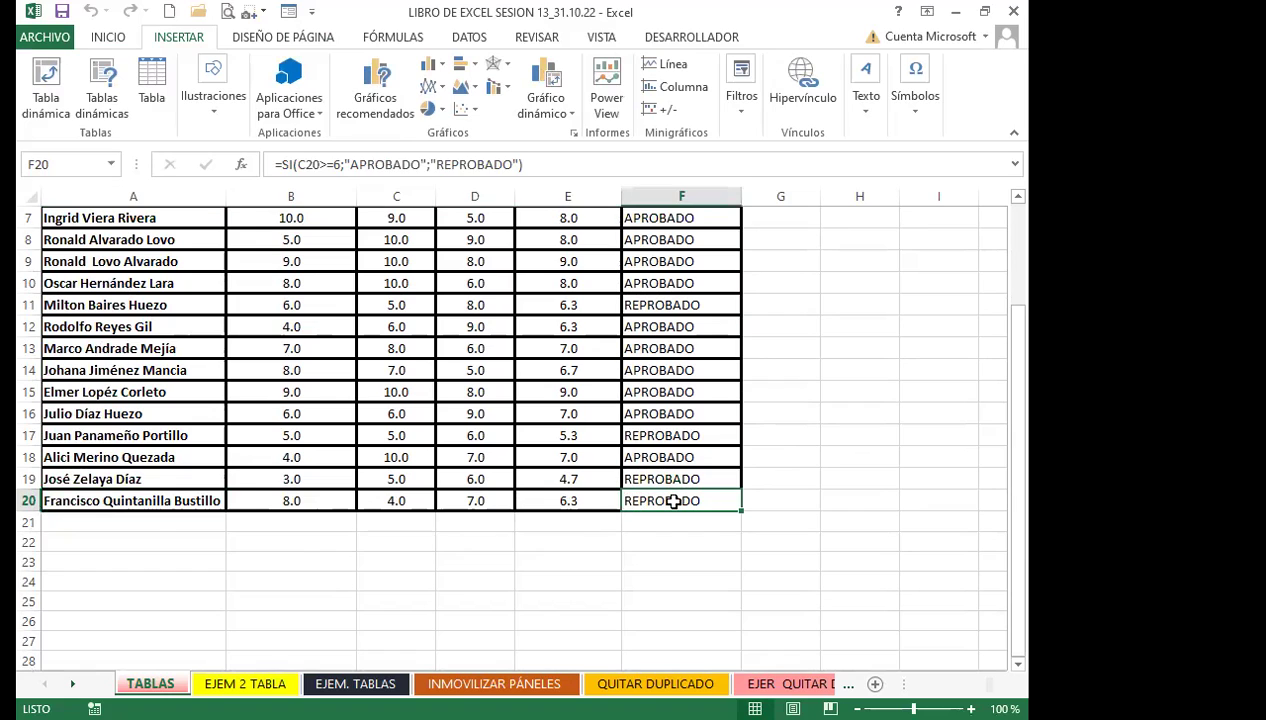
pyautogui.moveTo(178, 497); pyautogui.dragTo(719, 610)
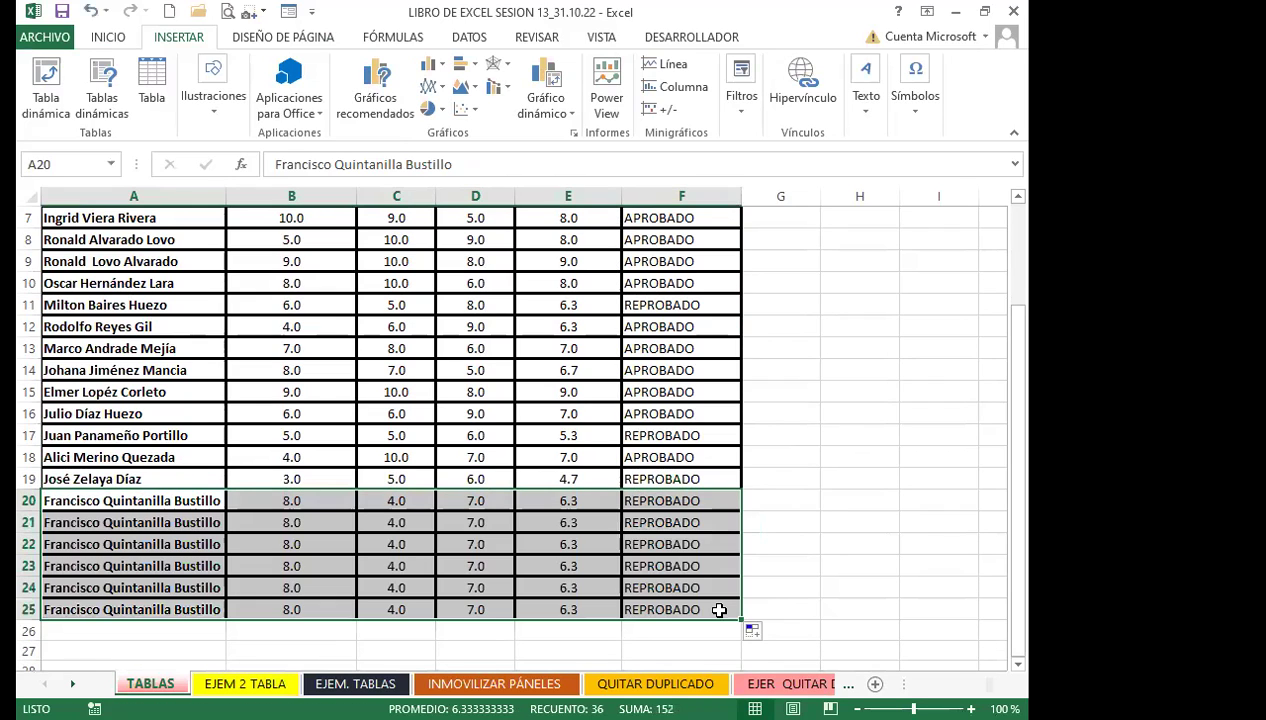
pyautogui.hotkey('ctrl', 'z')
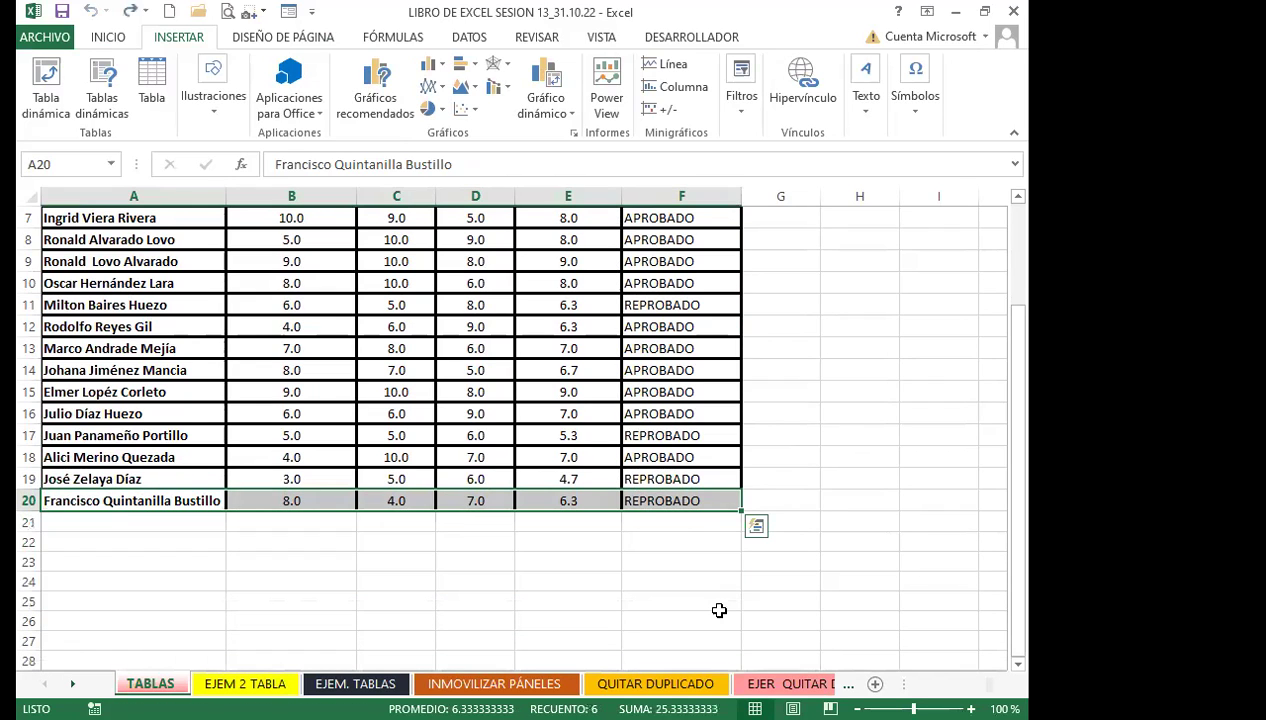
pyautogui.click(560, 534)
pyautogui.click(284, 498)
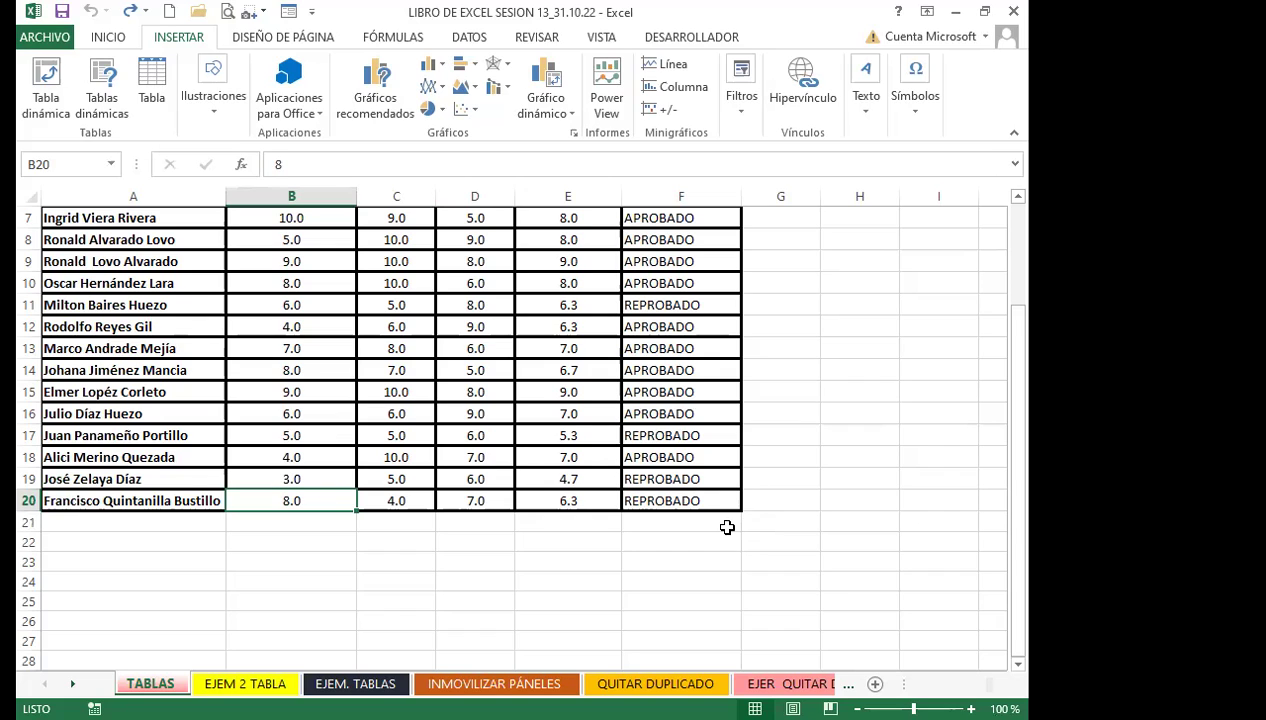
pyautogui.click(655, 494)
pyautogui.moveTo(741, 510); pyautogui.dragTo(741, 607)
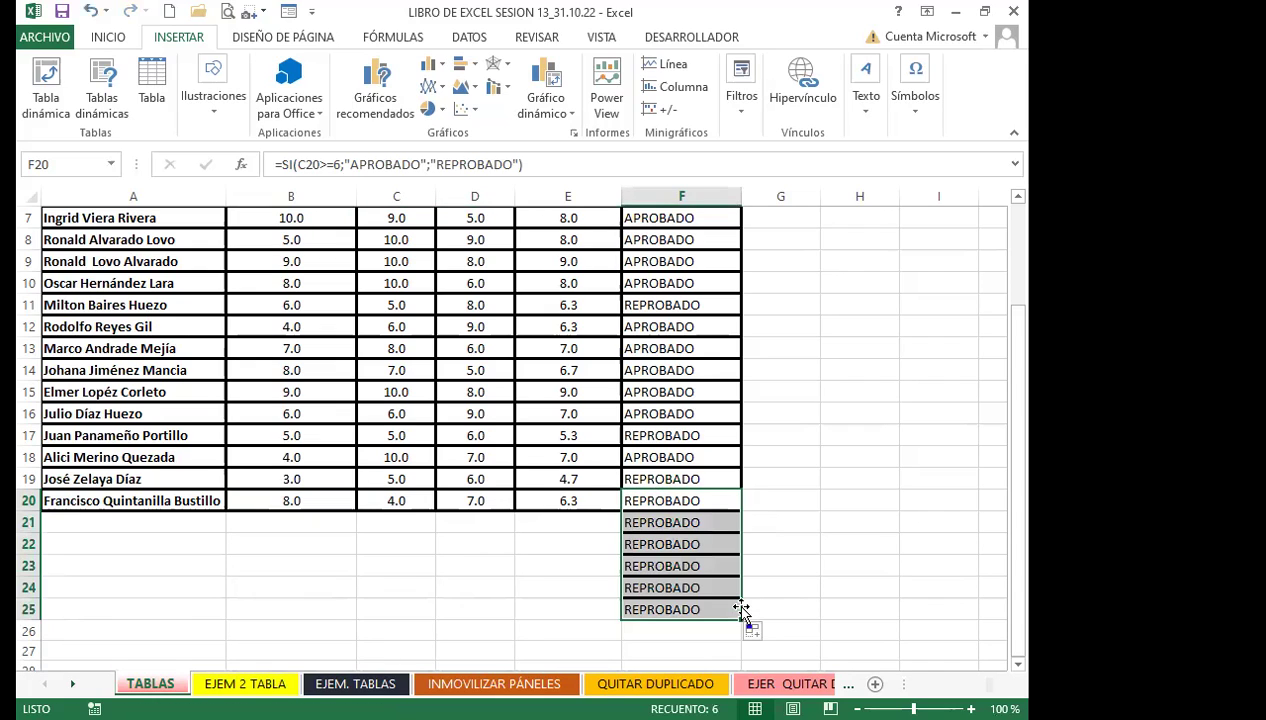
pyautogui.hotkey('ctrl', 'z')
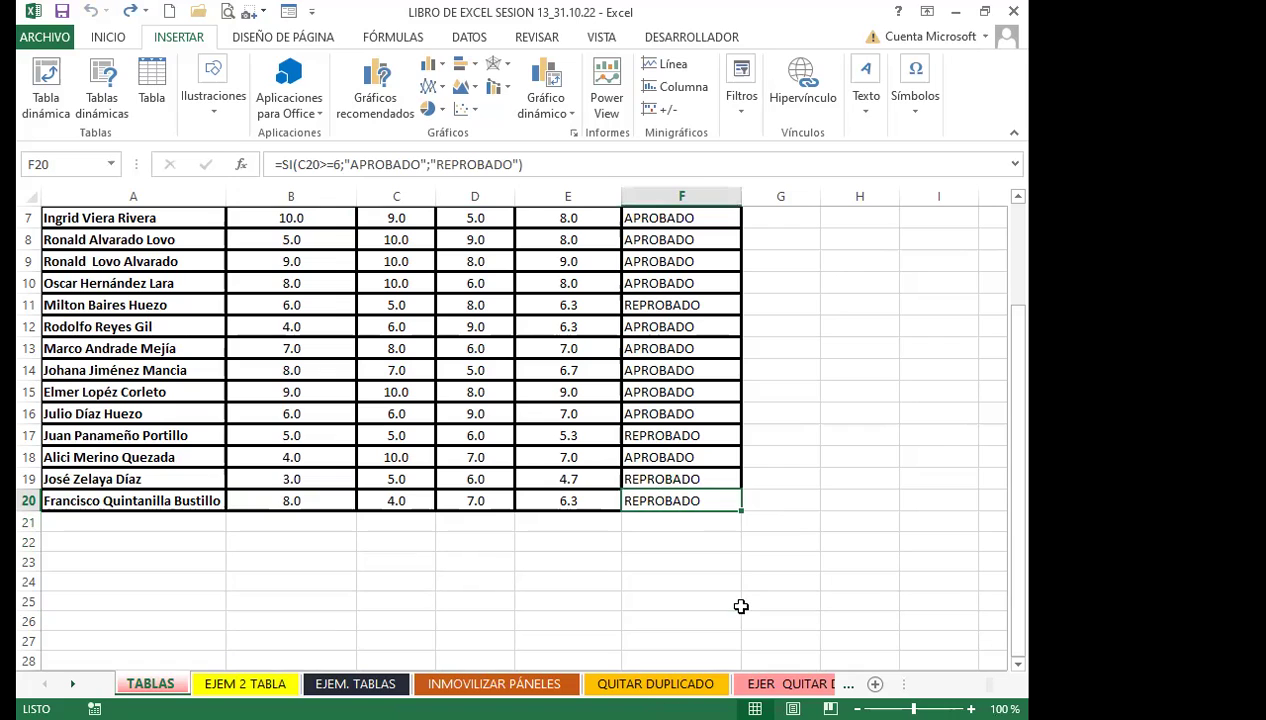
pyautogui.click(694, 435)
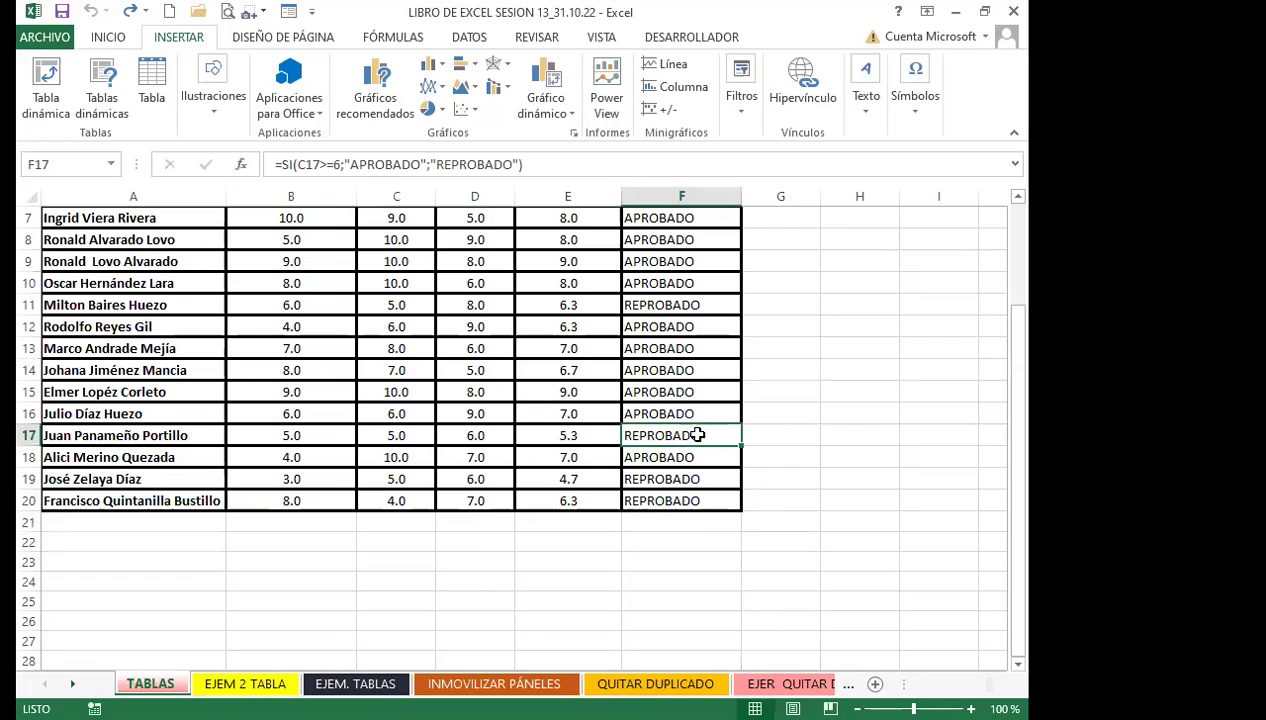
pyautogui.scroll(2, 388, 452)
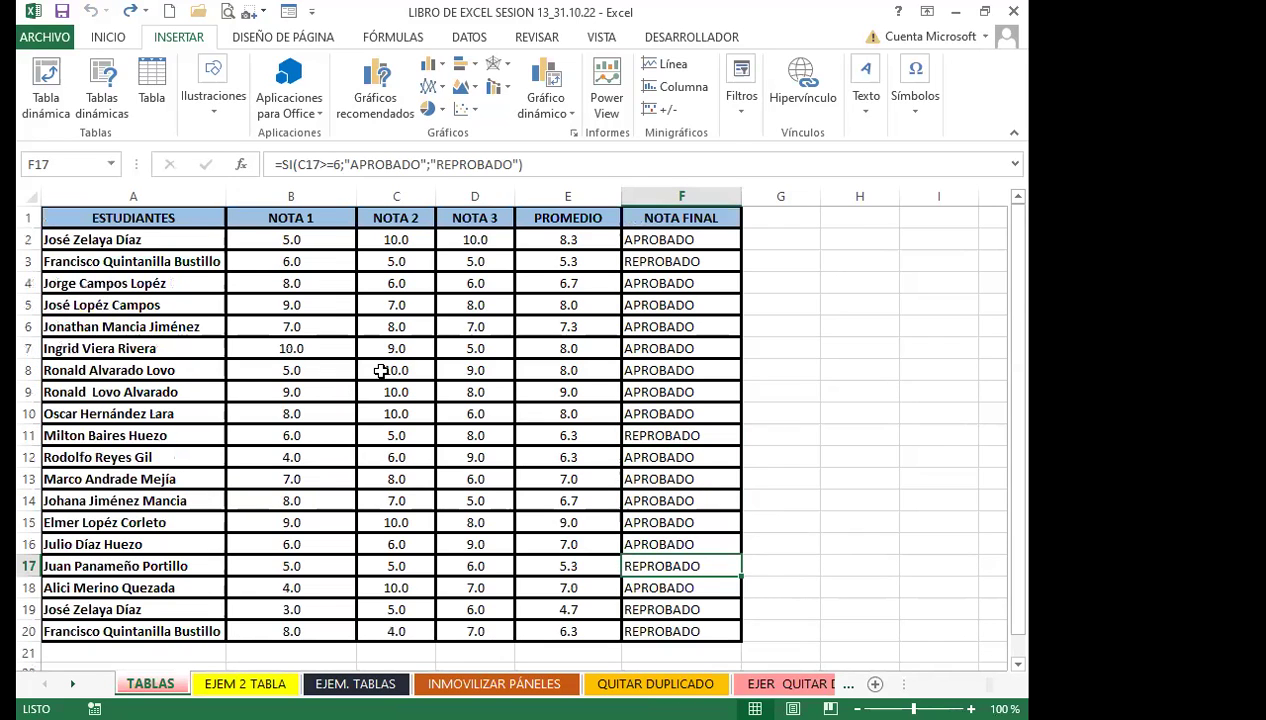
pyautogui.click(378, 369)
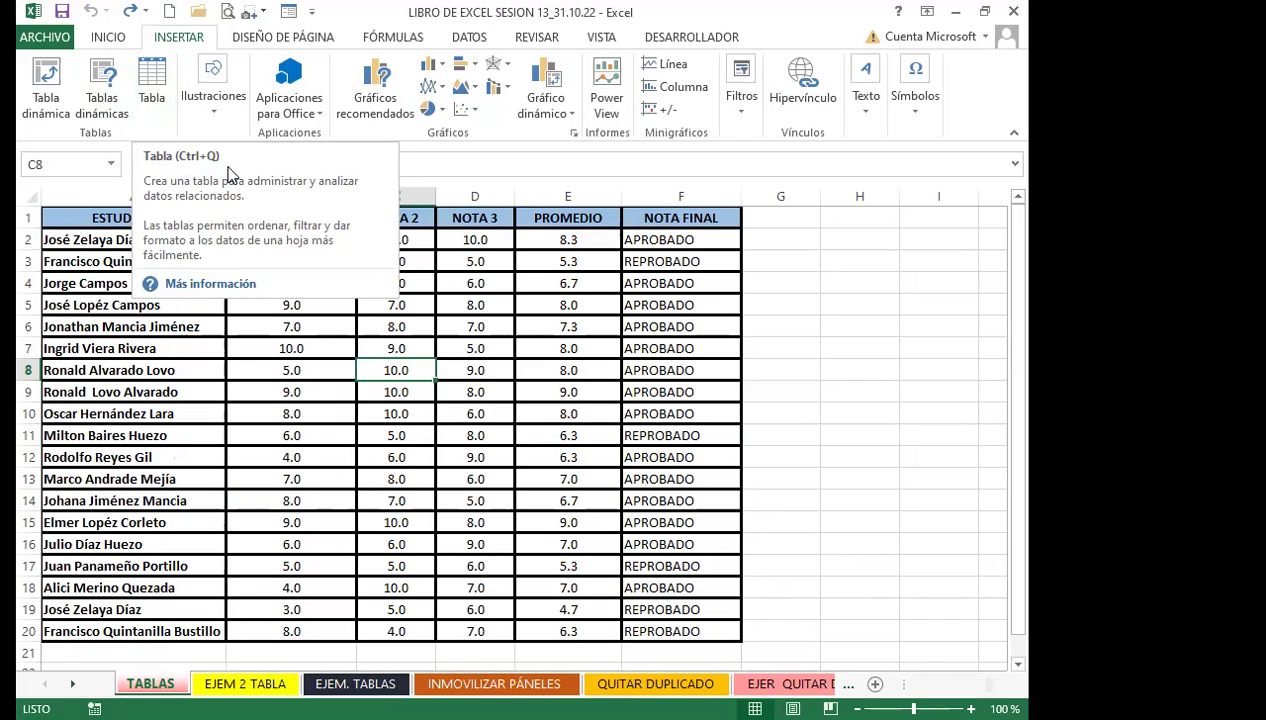
pyautogui.click(299, 392)
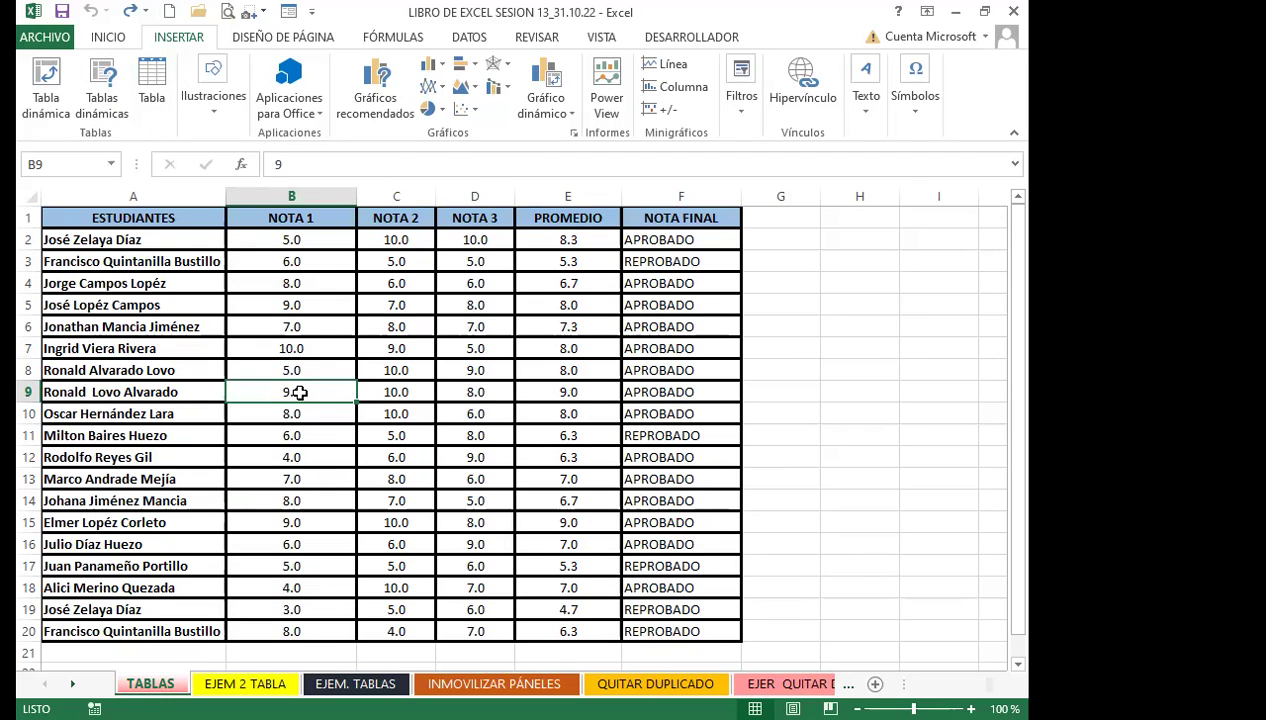
pyautogui.hotkey('ctrl', 'a')
pyautogui.hotkey('ctrl', 'q')
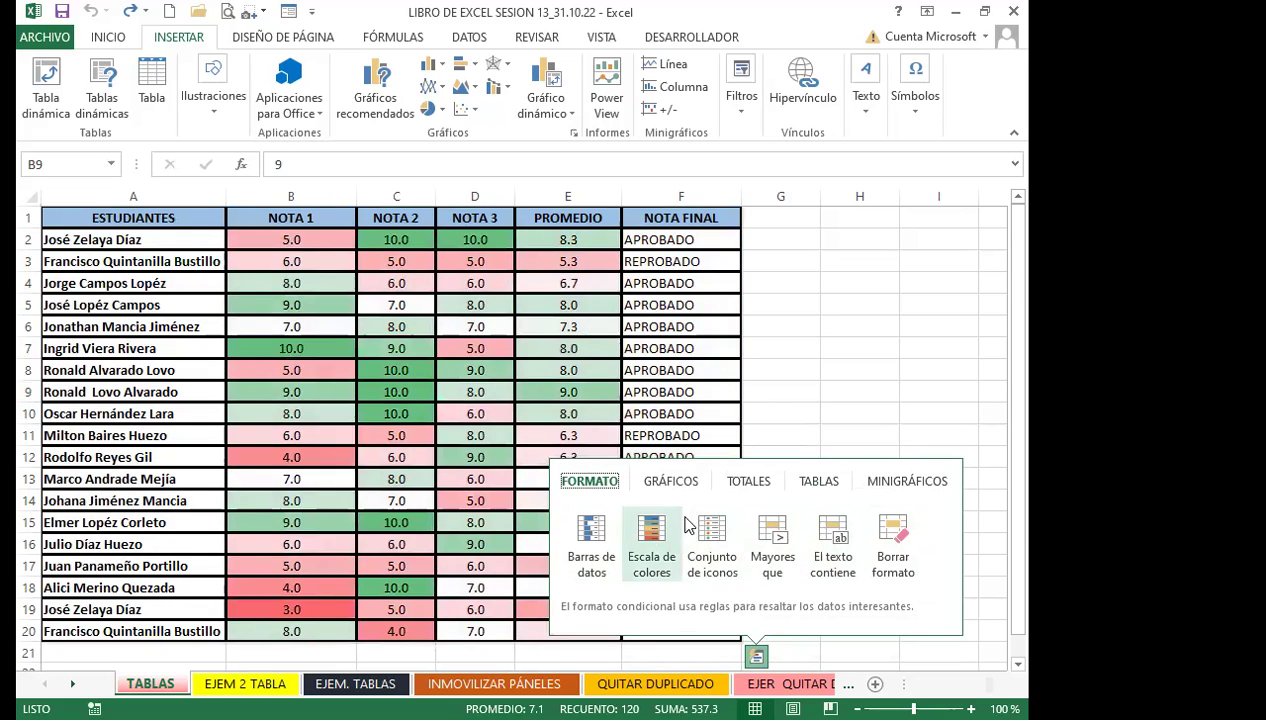
pyautogui.click(819, 483)
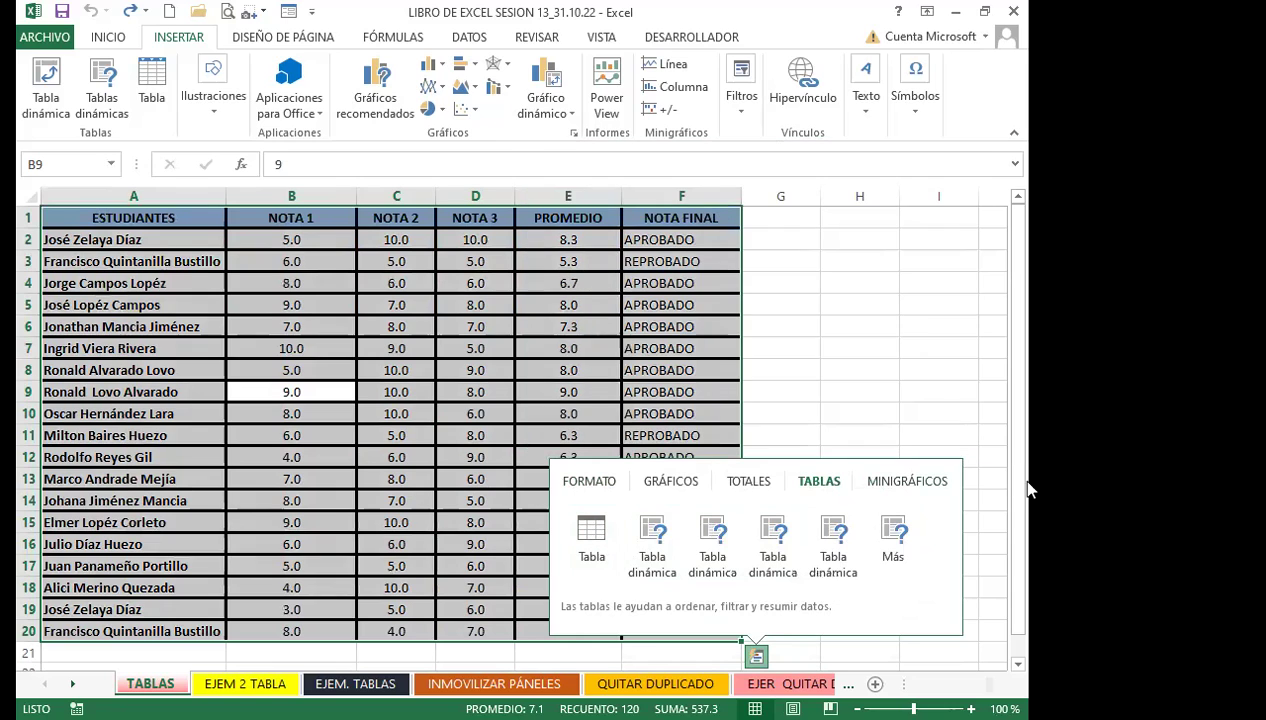
pyautogui.click(866, 304)
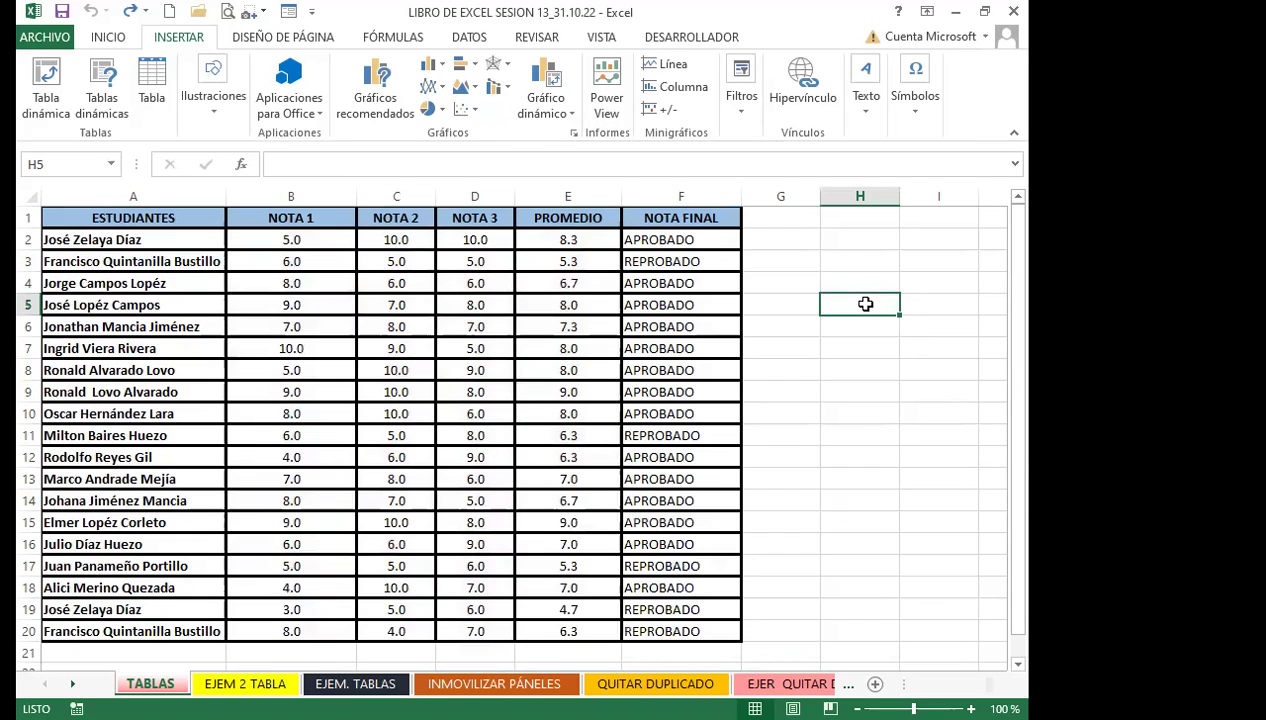
pyautogui.click(293, 283)
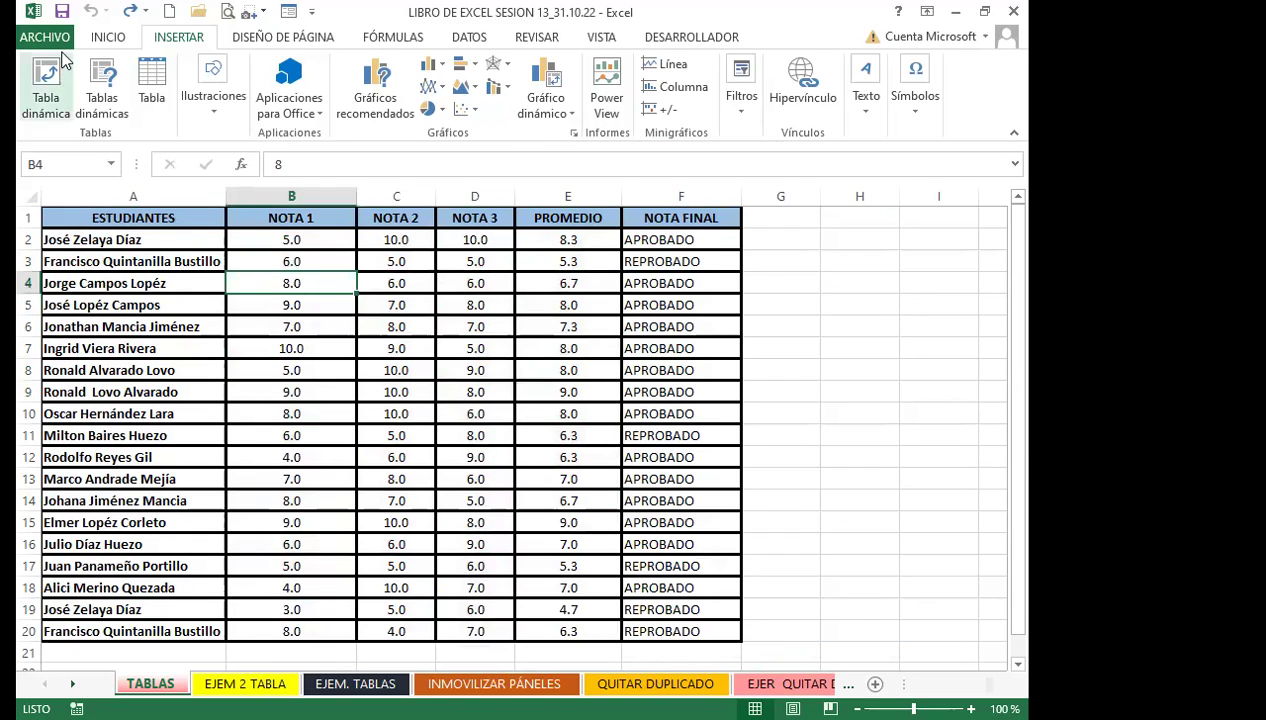
# Convert A1:F20 into a table with headers and hide its filter arrows with Ctrl+Shift+L
pyautogui.click(151, 88)
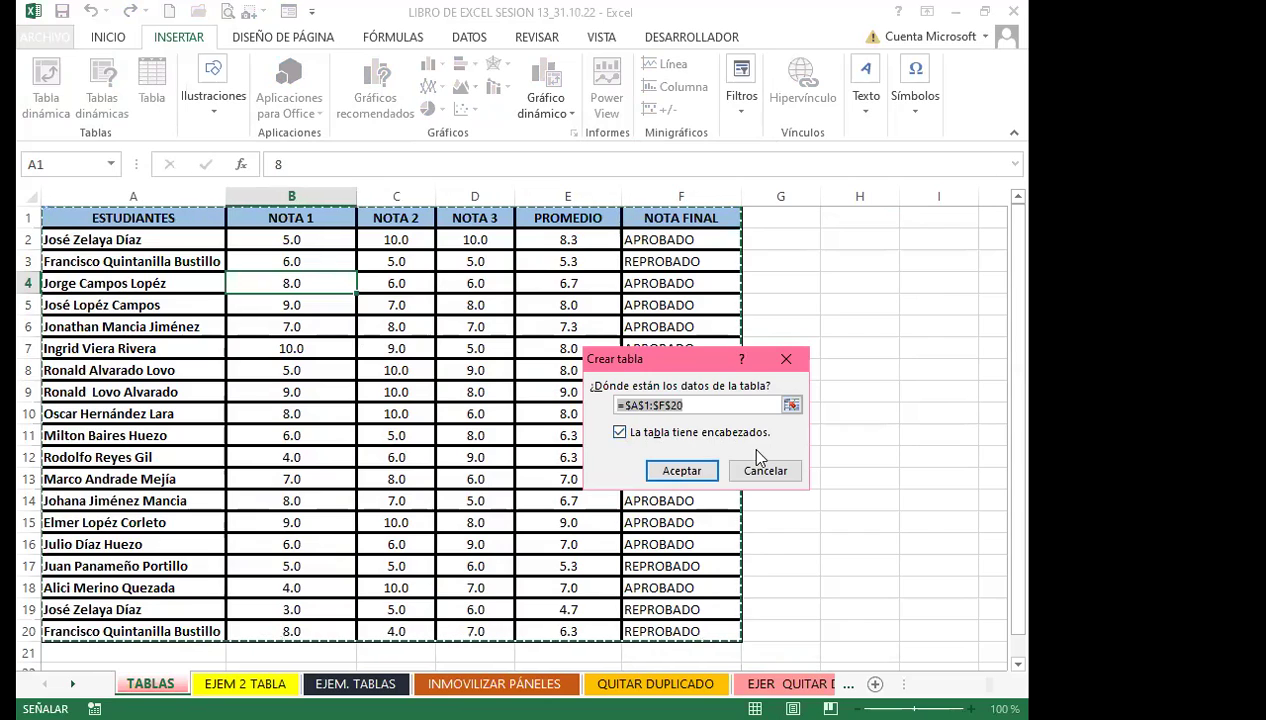
pyautogui.click(621, 433)
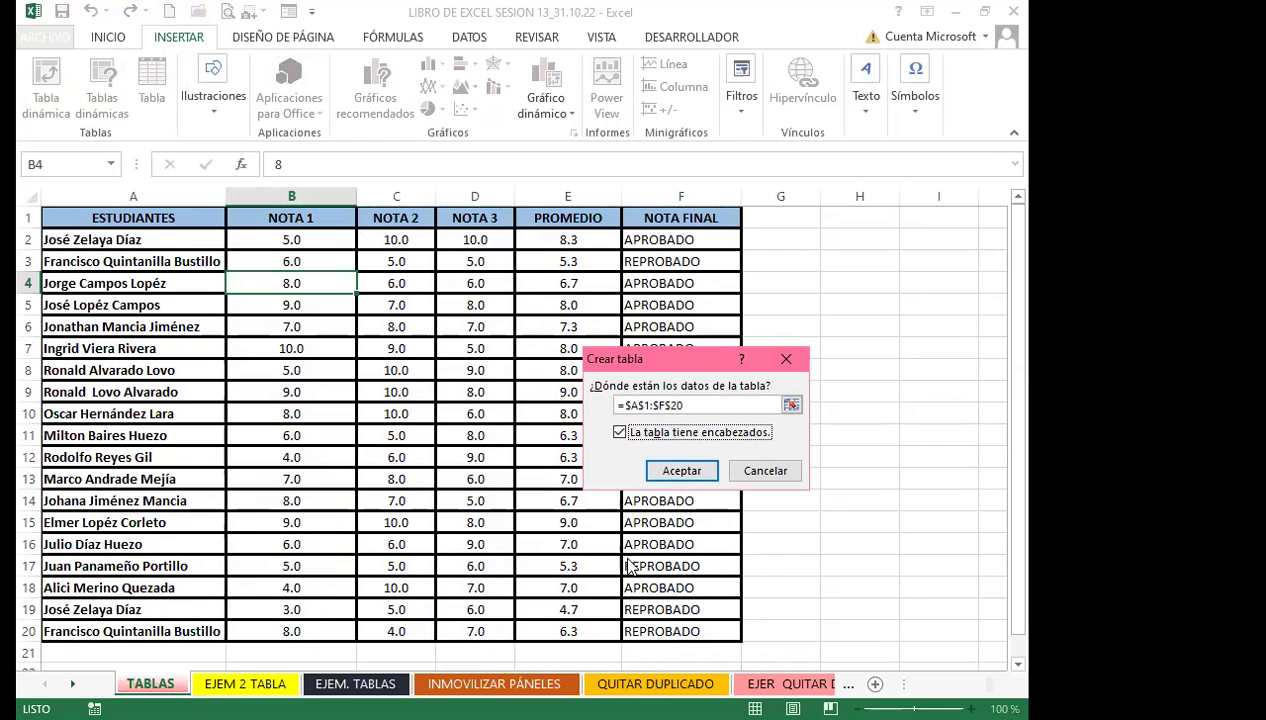
pyautogui.click(682, 470)
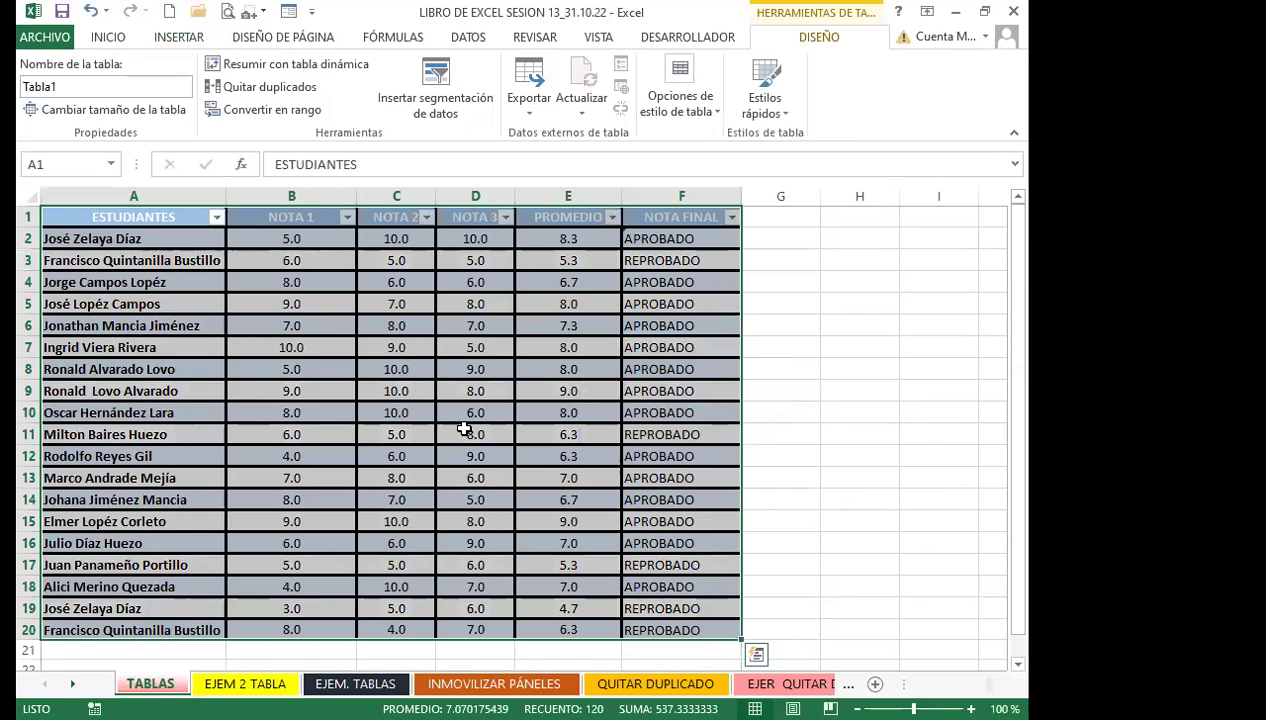
pyautogui.click(329, 428)
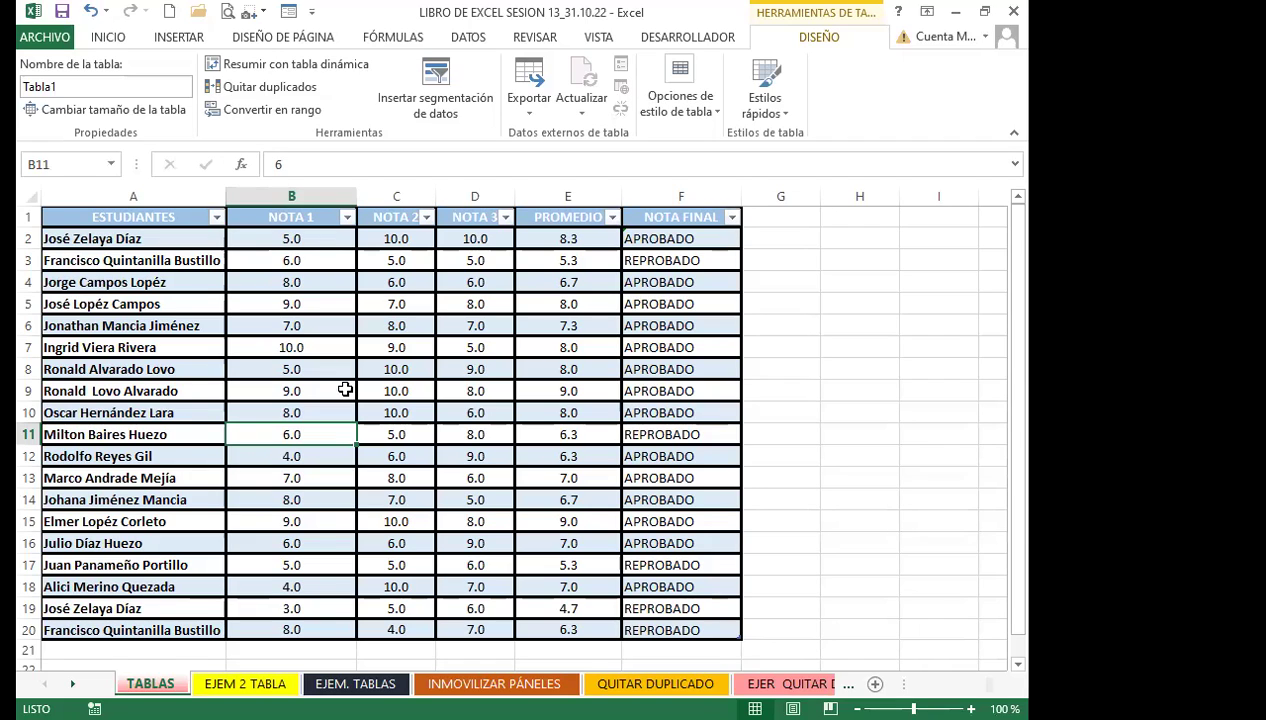
pyautogui.hotkey('ctrl', 'shift', 'l')
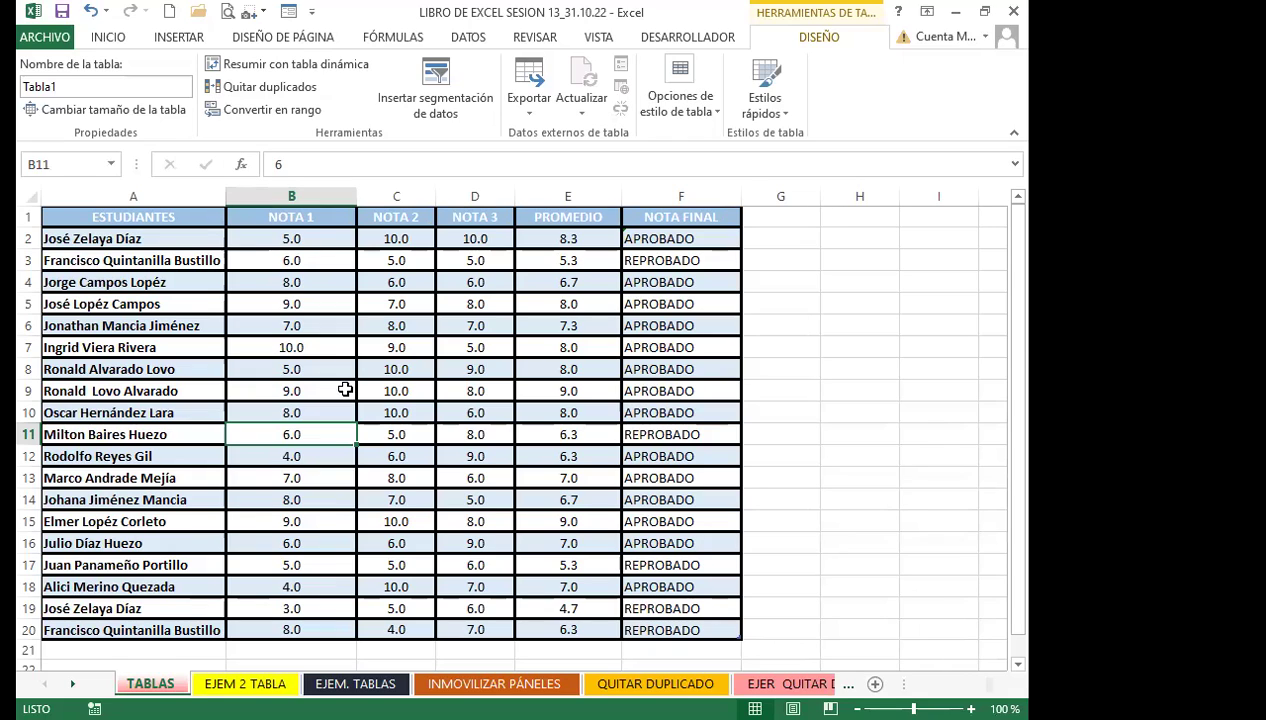
# Check that the pass/fail formulas in column F survived the table conversion
pyautogui.click(155, 283)
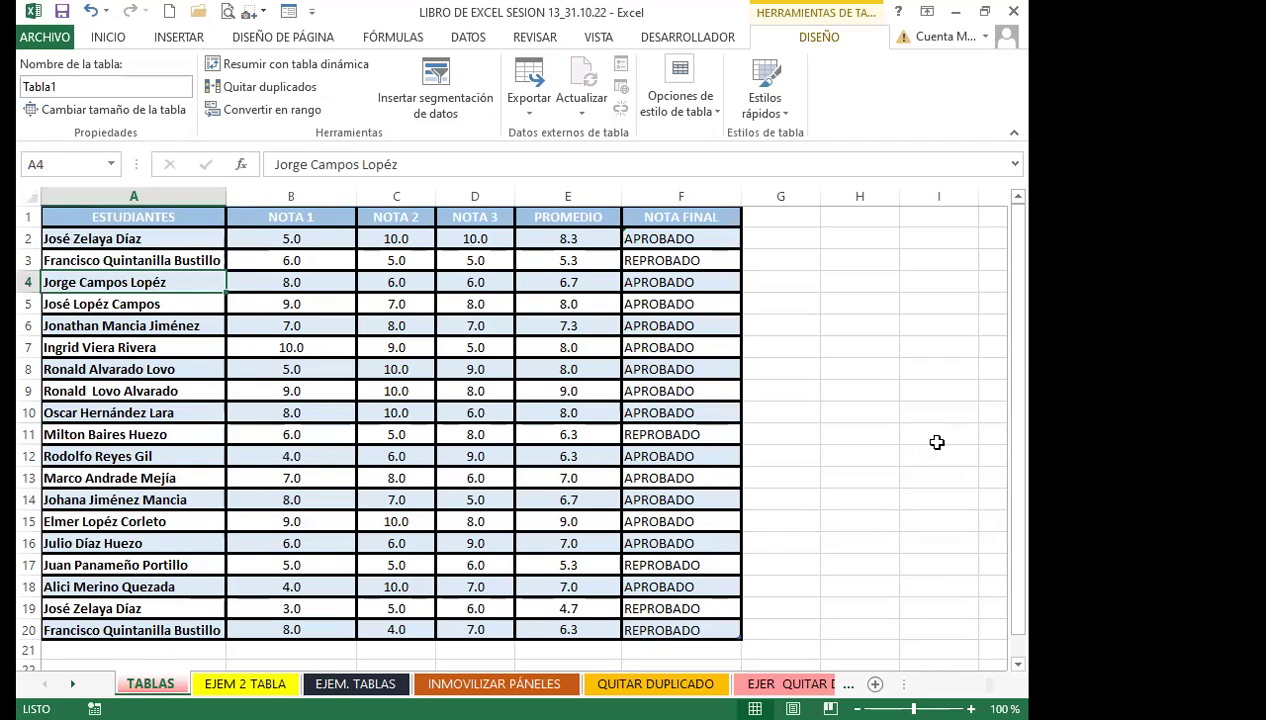
pyautogui.scroll(-1, 900, 438)
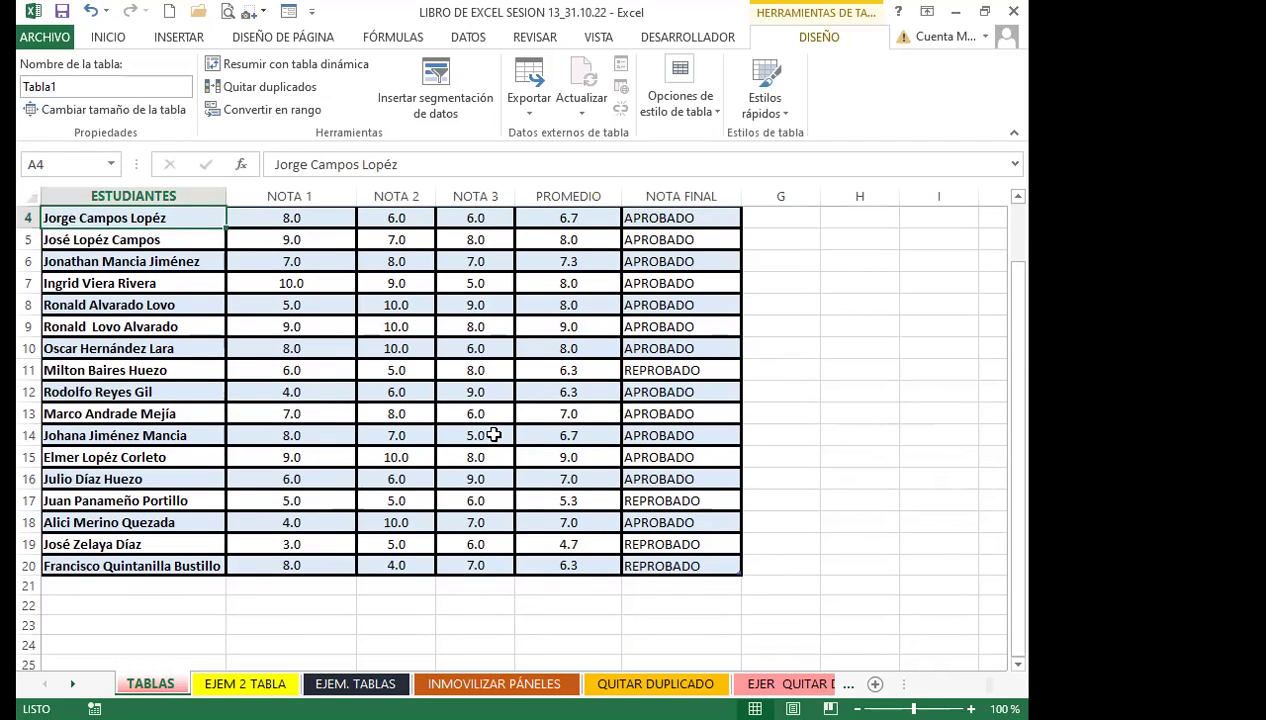
pyautogui.click(664, 393)
pyautogui.scroll(1, 664, 393)
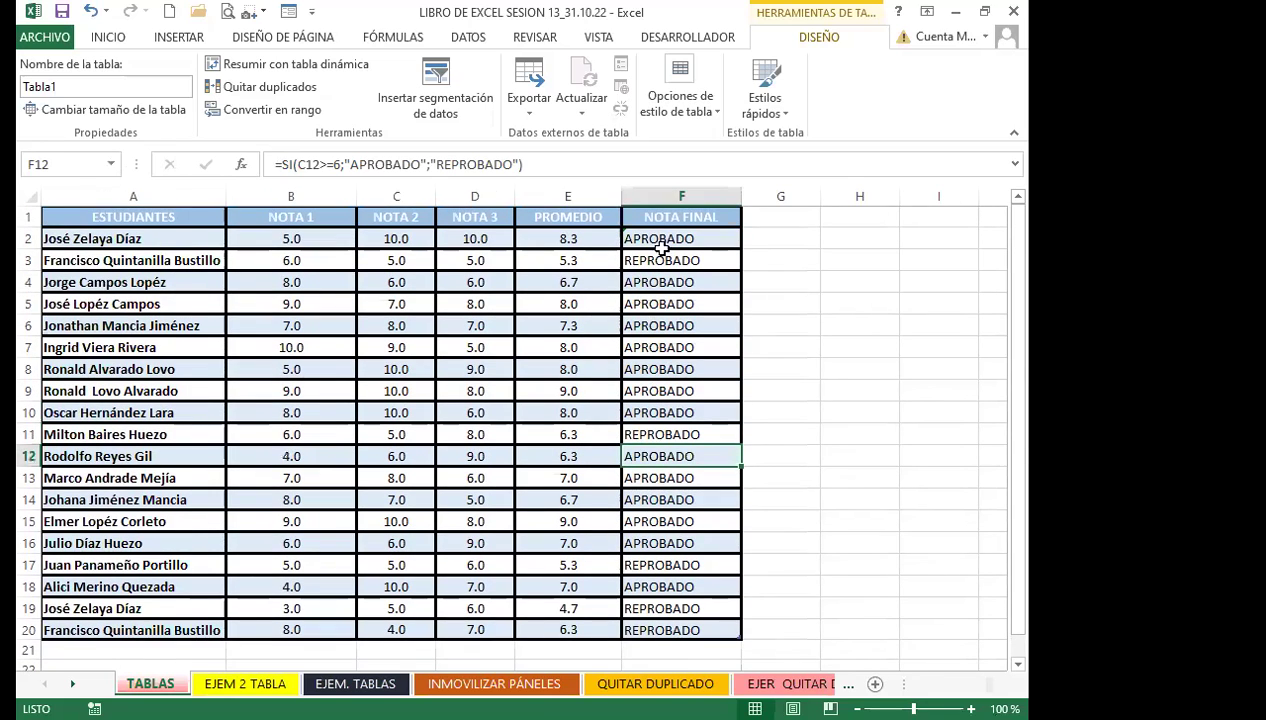
pyautogui.click(667, 239)
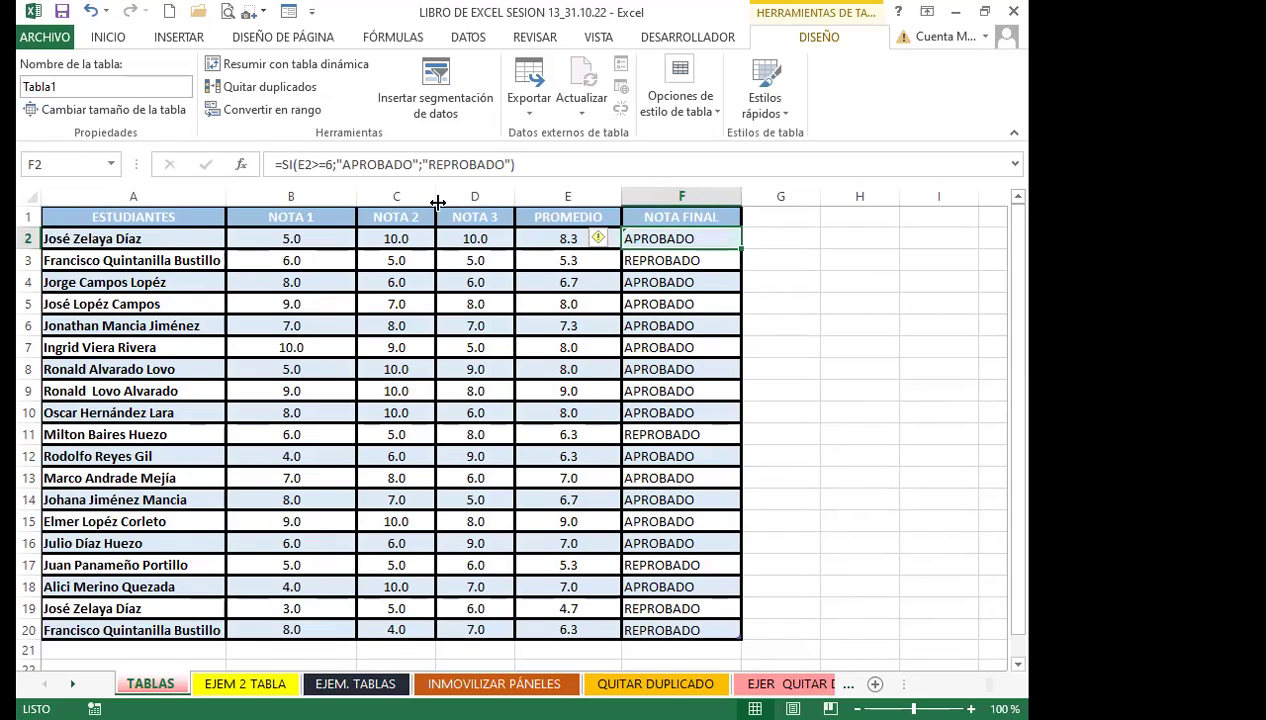
# Review the E2, F2 and E3 formulas and the NOTA 3 value in row 8
pyautogui.click(540, 236)
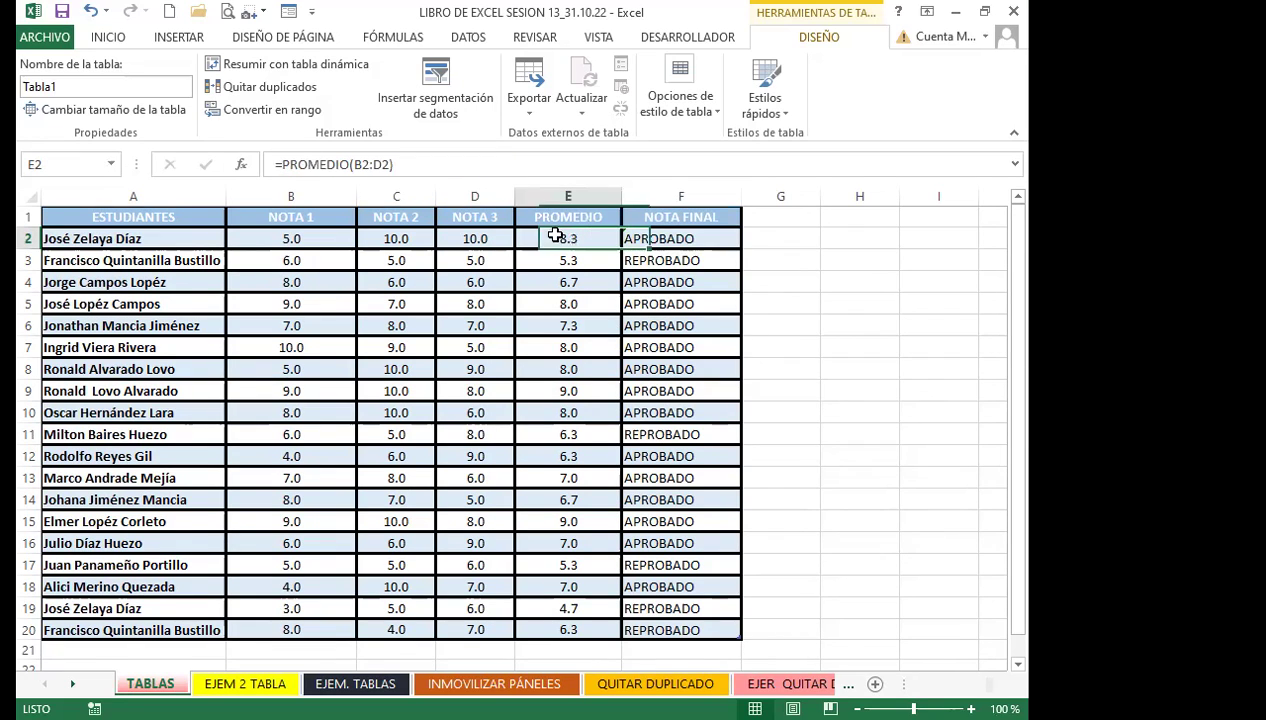
pyautogui.click(652, 238)
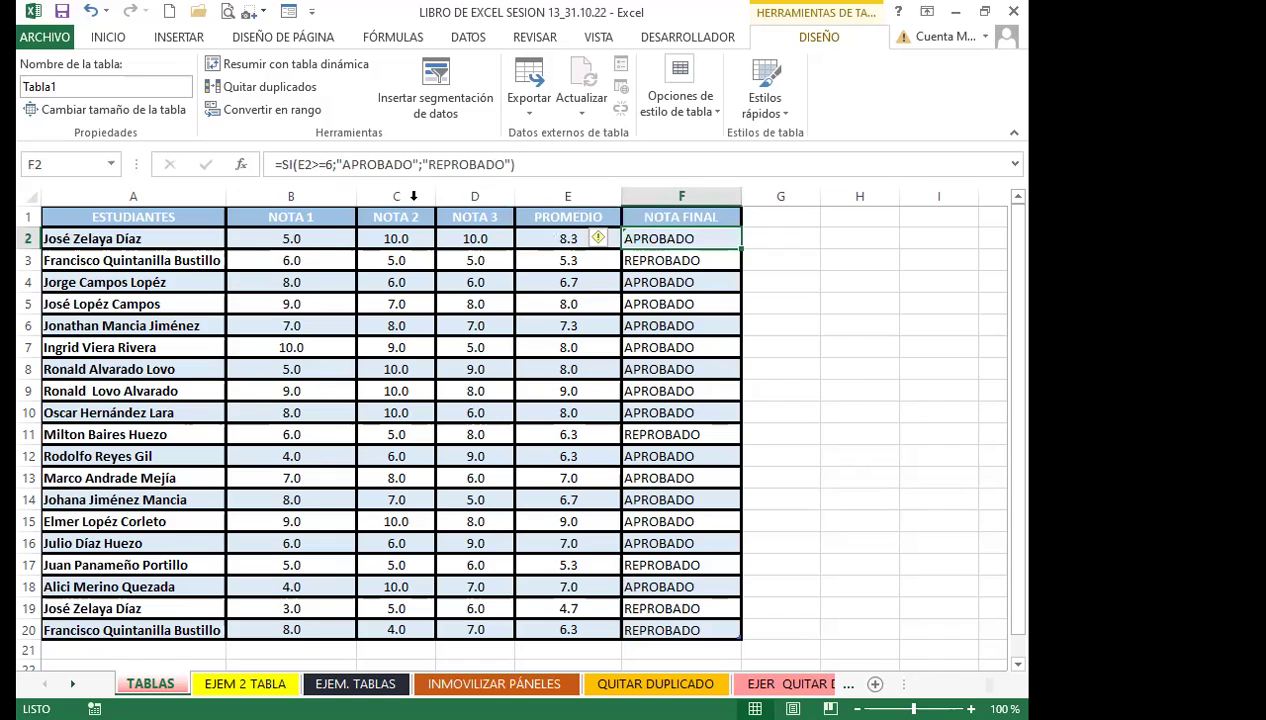
pyautogui.click(540, 237)
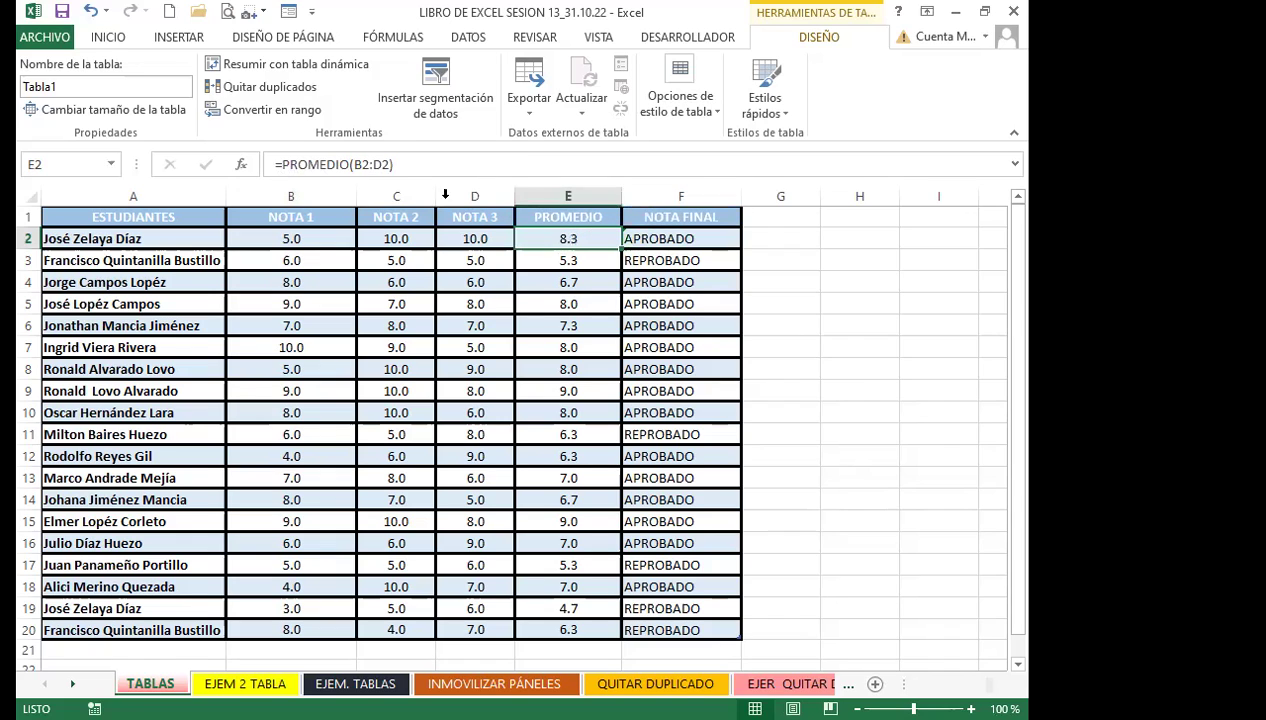
pyautogui.click(690, 239)
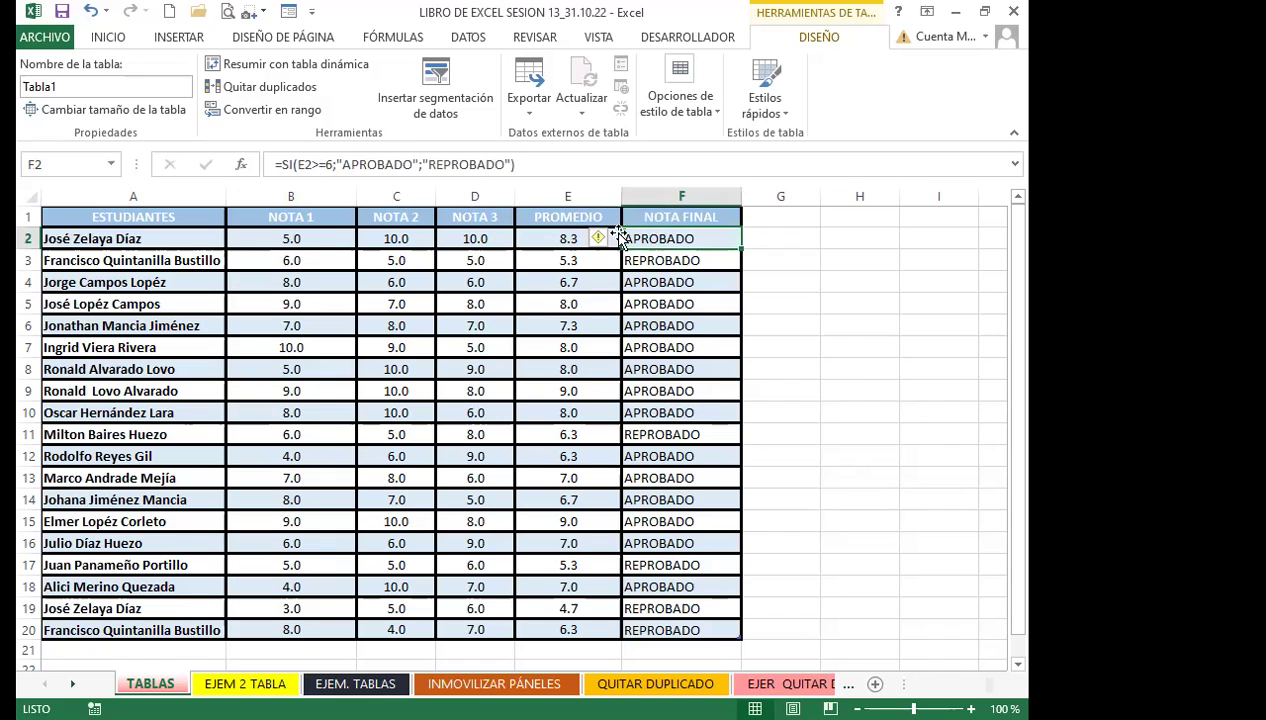
pyautogui.click(569, 258)
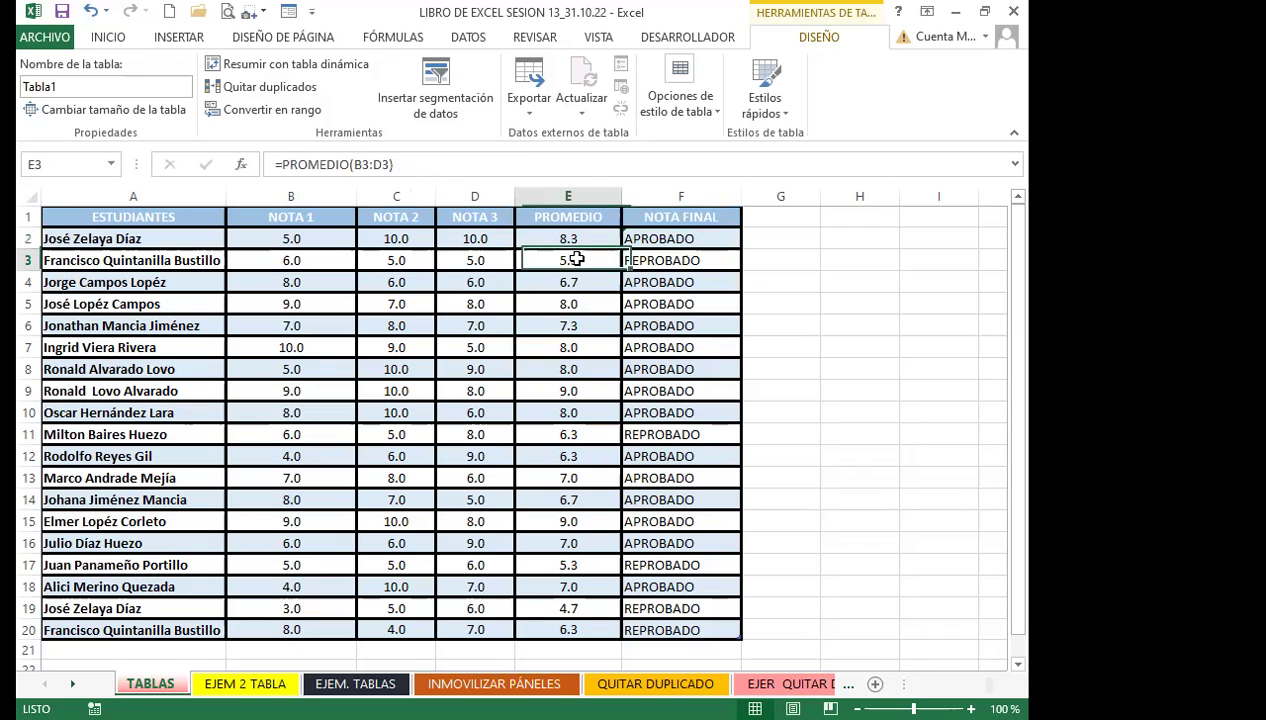
pyautogui.scroll(-4, 790, 522)
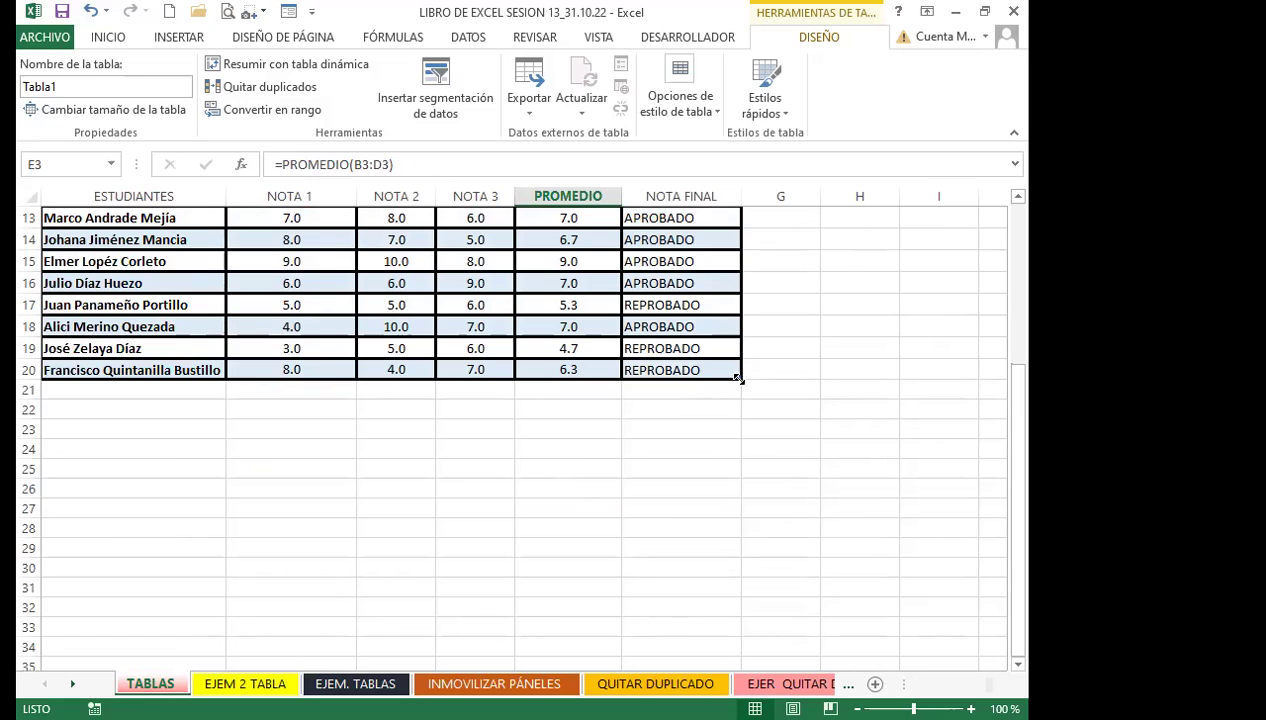
pyautogui.scroll(3, 141, 378)
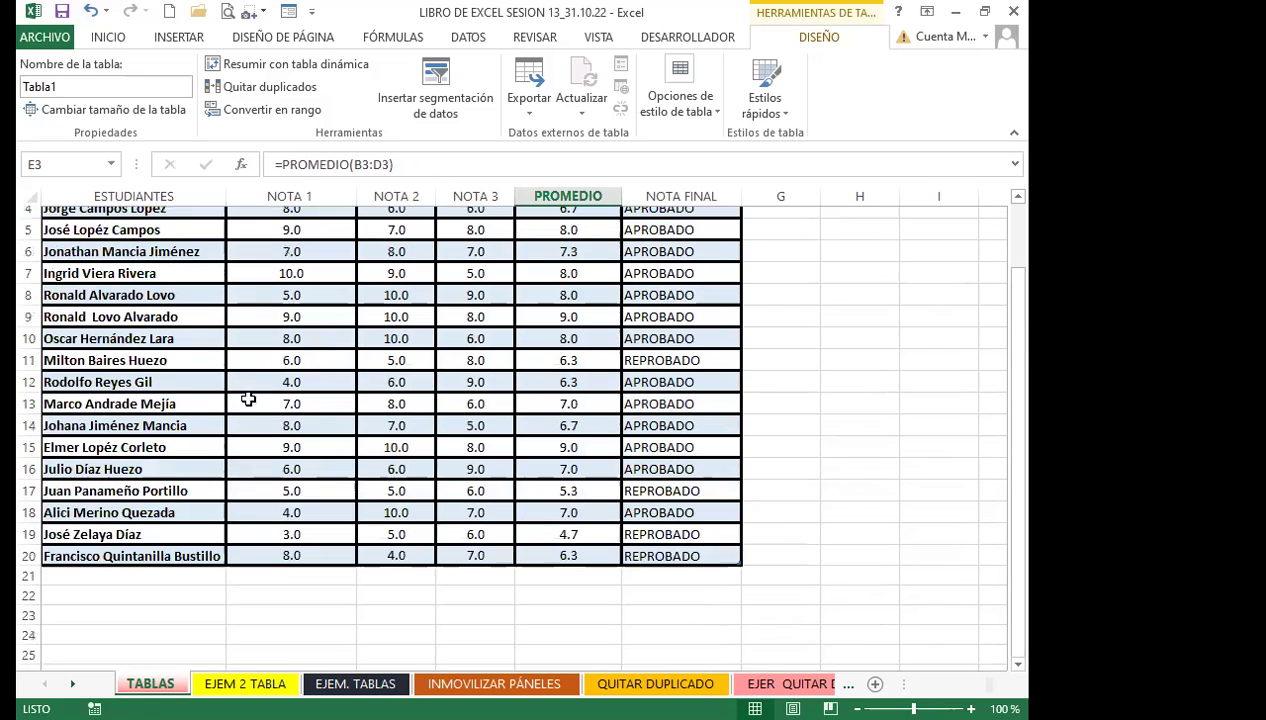
pyautogui.click(452, 302)
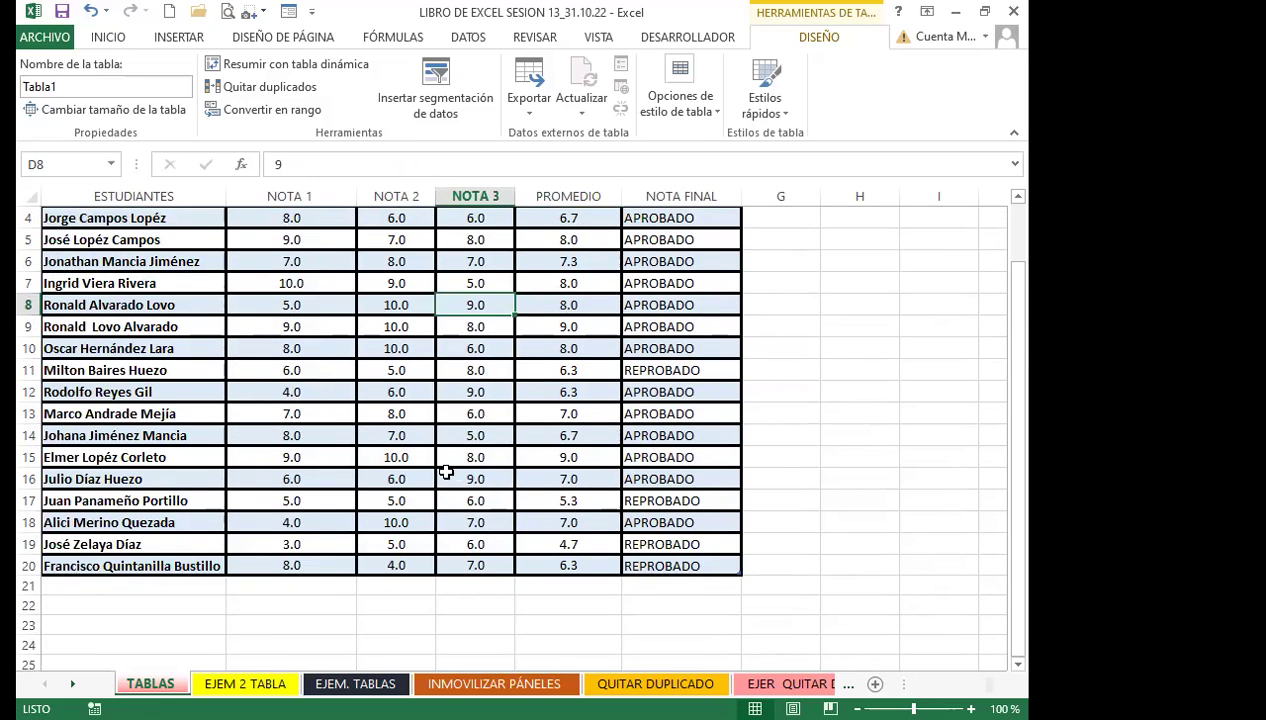
pyautogui.scroll(-1, 446, 473)
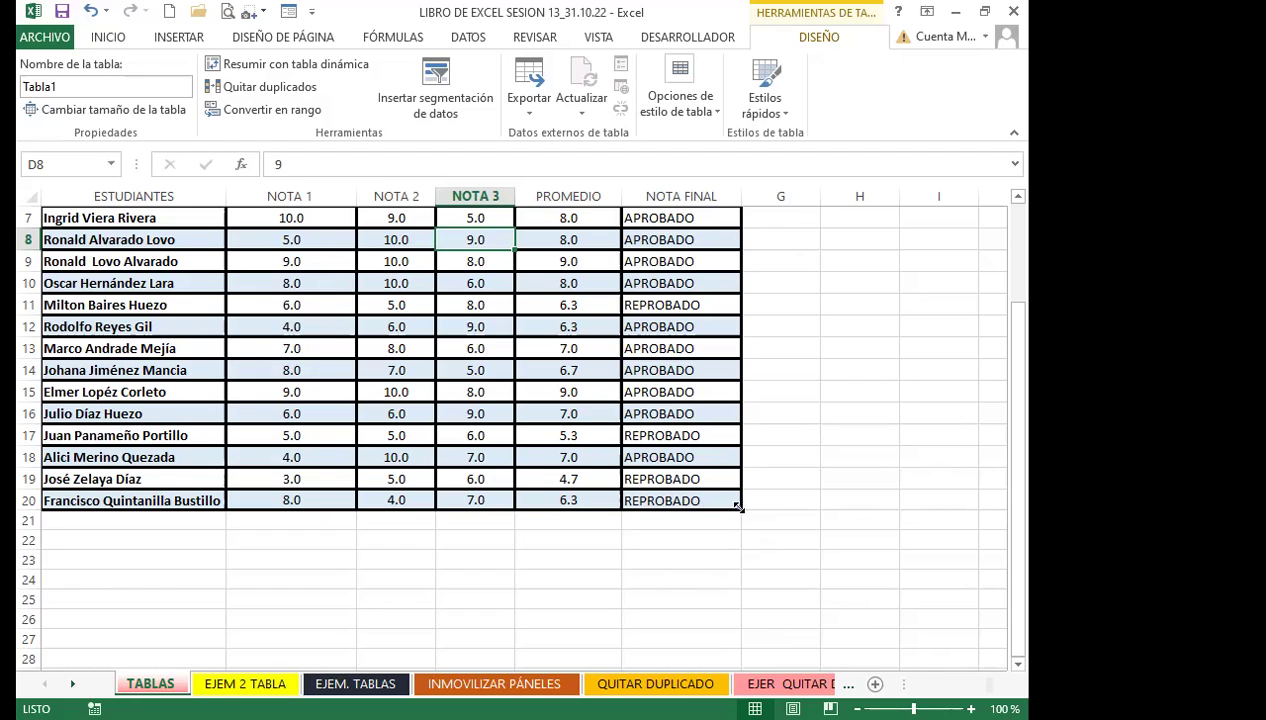
# Stretch Tabla1 down to row 25 and check the E21 and F21 formulas copied into the new rows
pyautogui.moveTo(738, 527); pyautogui.dragTo(740, 600)
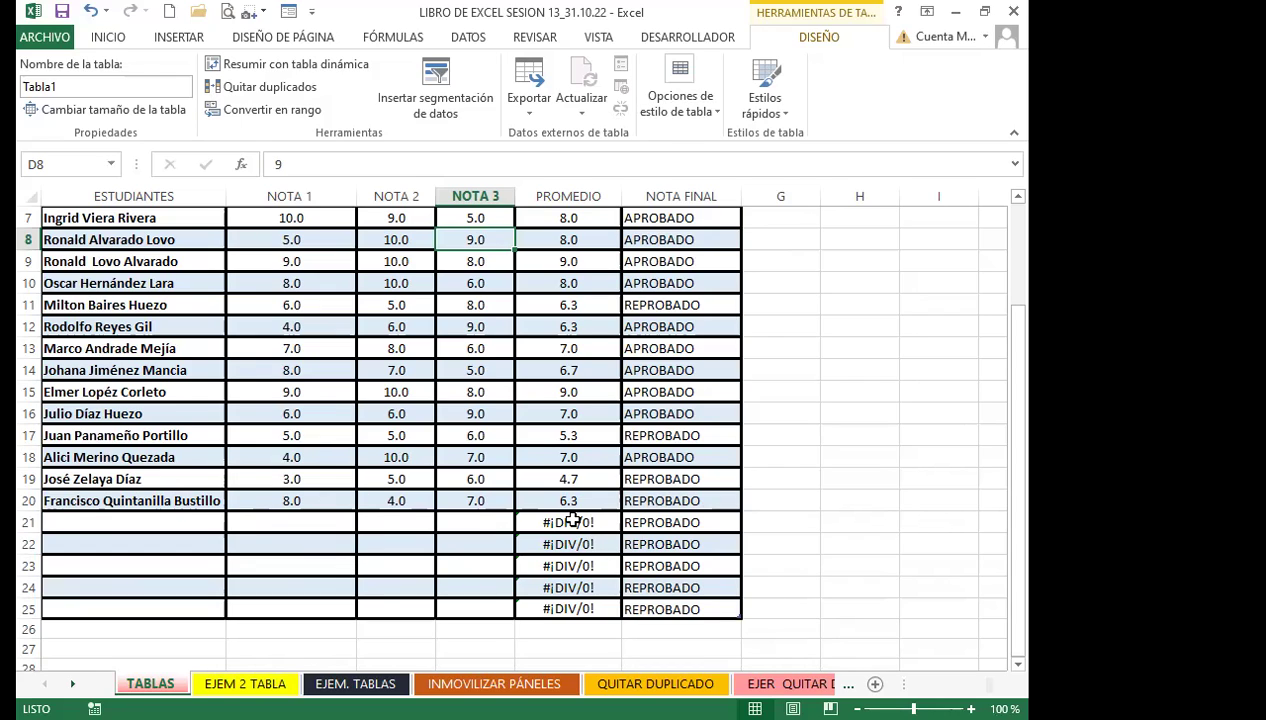
pyautogui.click(573, 520)
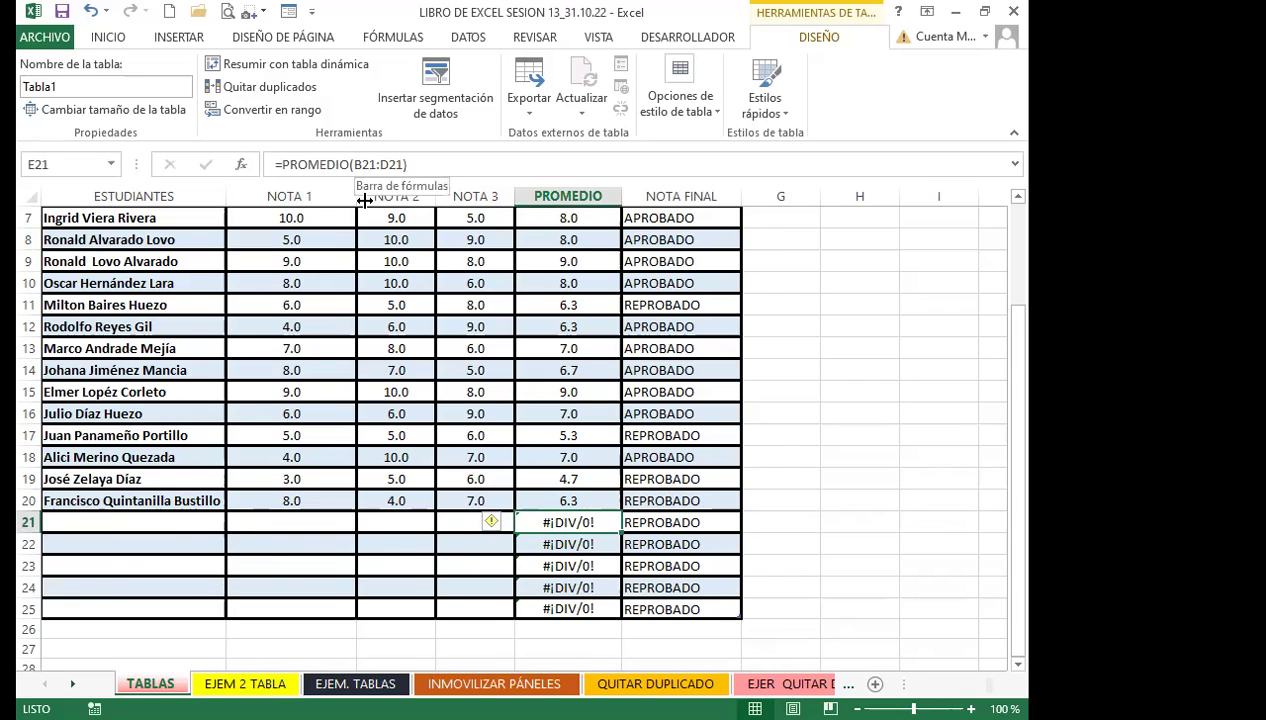
pyautogui.click(667, 522)
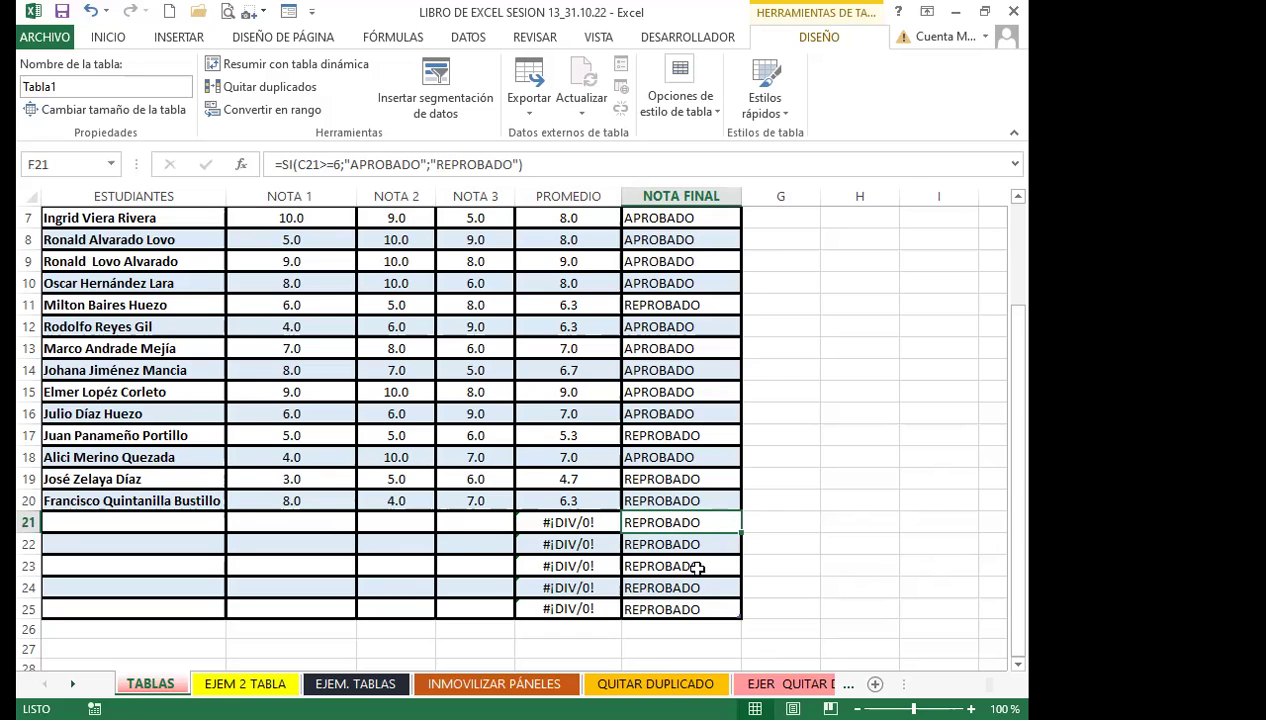
pyautogui.moveTo(695, 520); pyautogui.dragTo(693, 598)
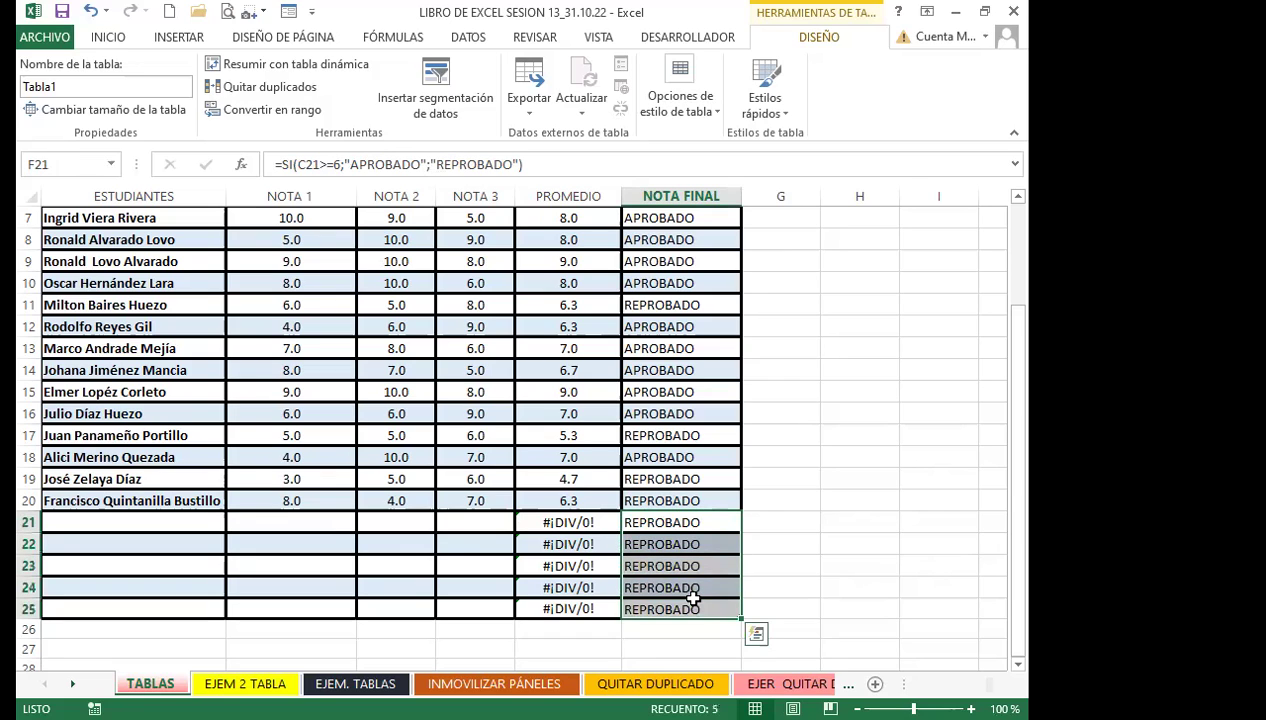
pyautogui.click(652, 522)
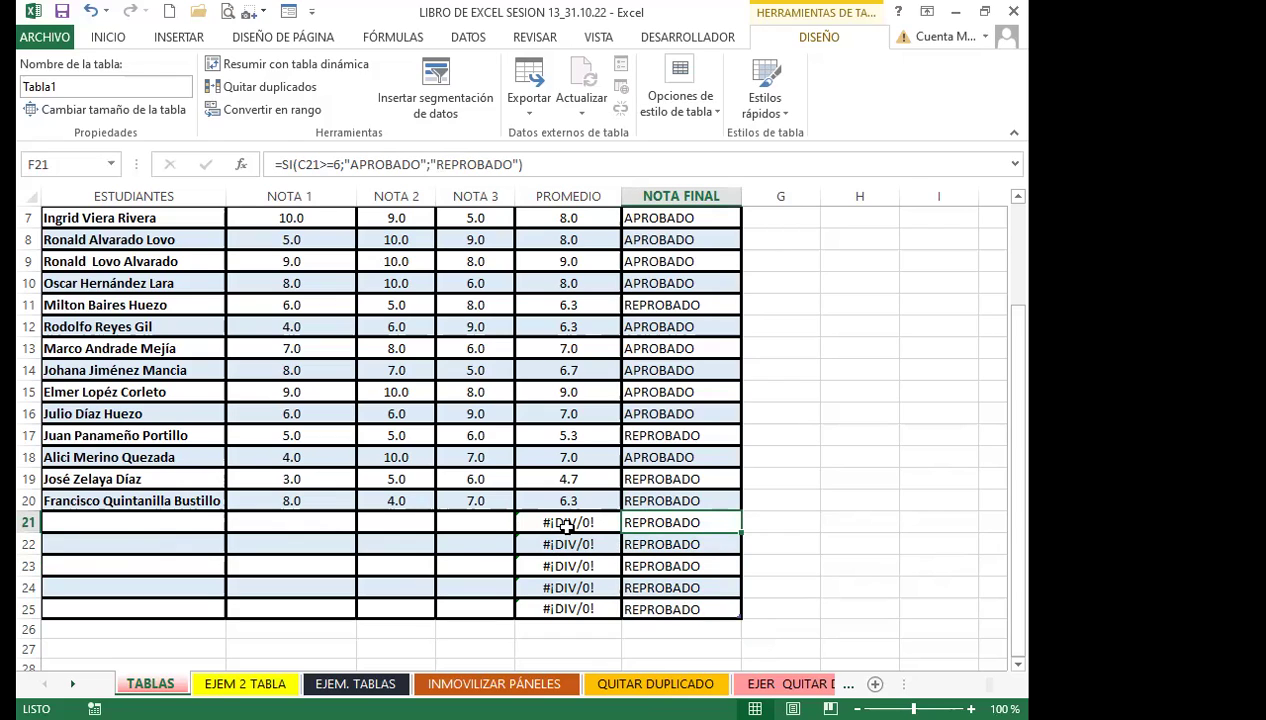
pyautogui.click(568, 521)
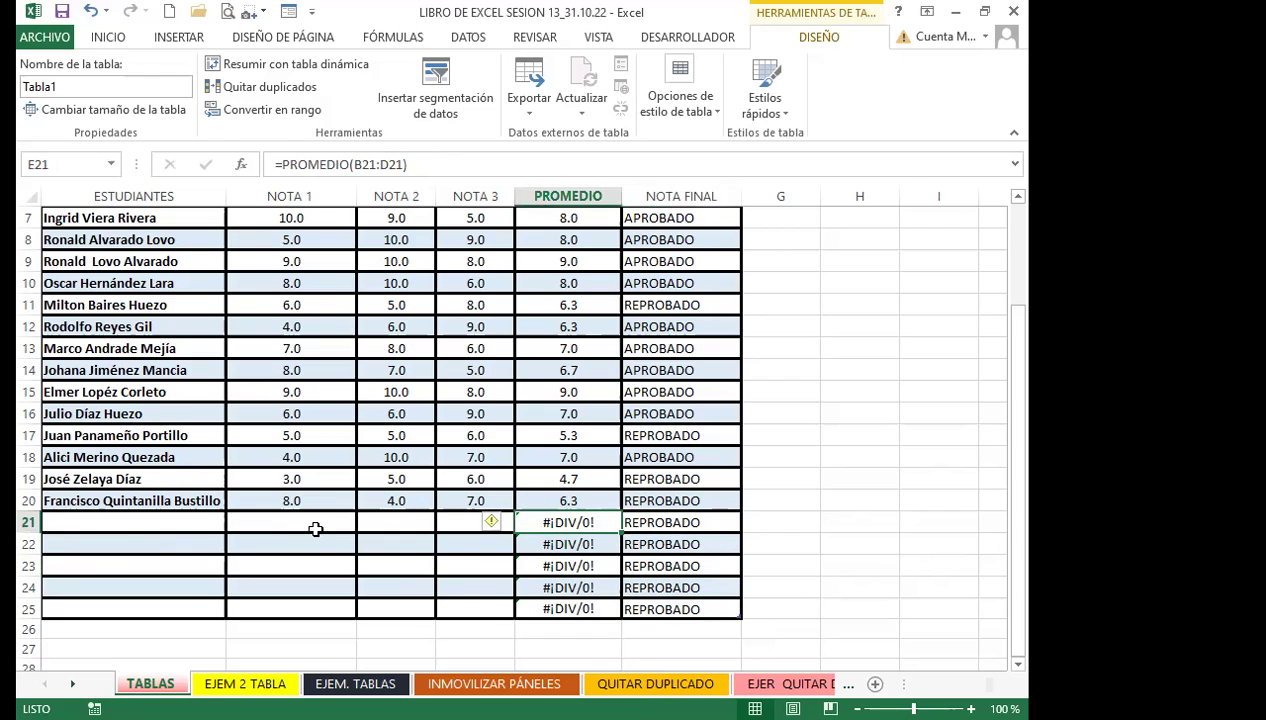
# Enter grades 5, 4 and 2 in B21:D21 and verify the 3.7 average and REPROBADO result
pyautogui.click(331, 516)
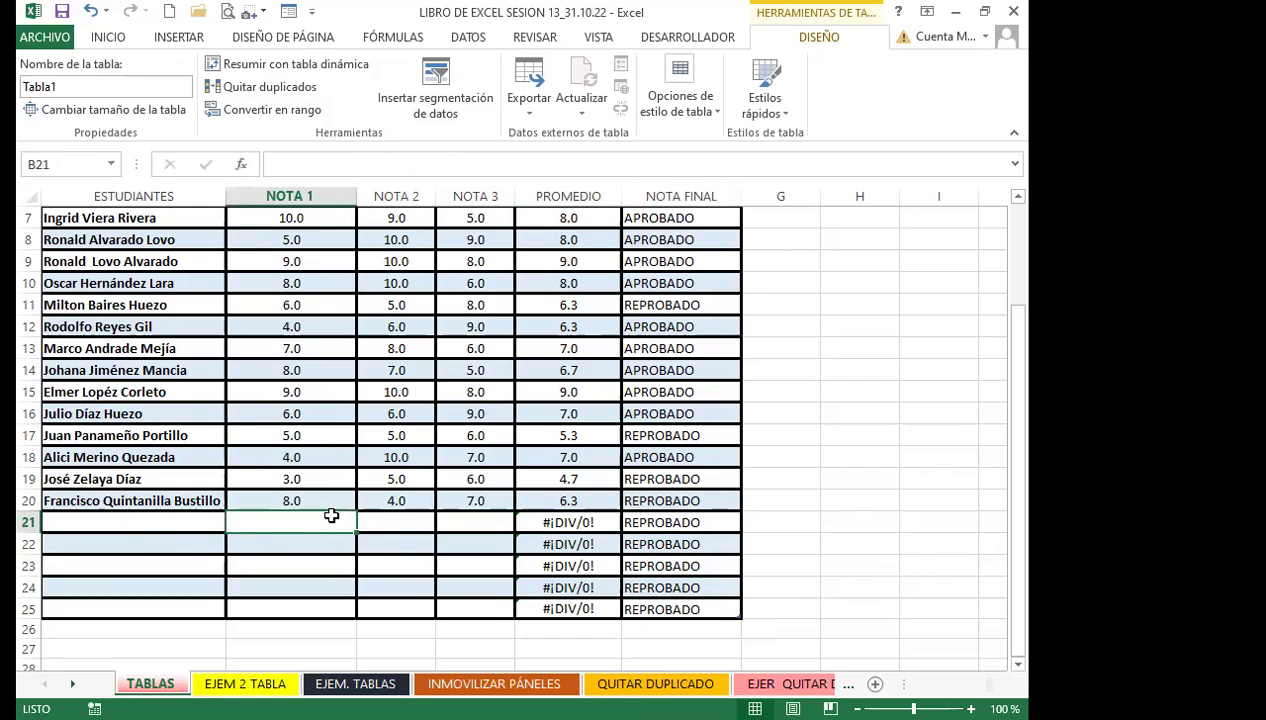
pyautogui.write('5')
pyautogui.press('Tab')
pyautogui.write('4')
pyautogui.press('Tab')
pyautogui.write('2')
pyautogui.press('Return')
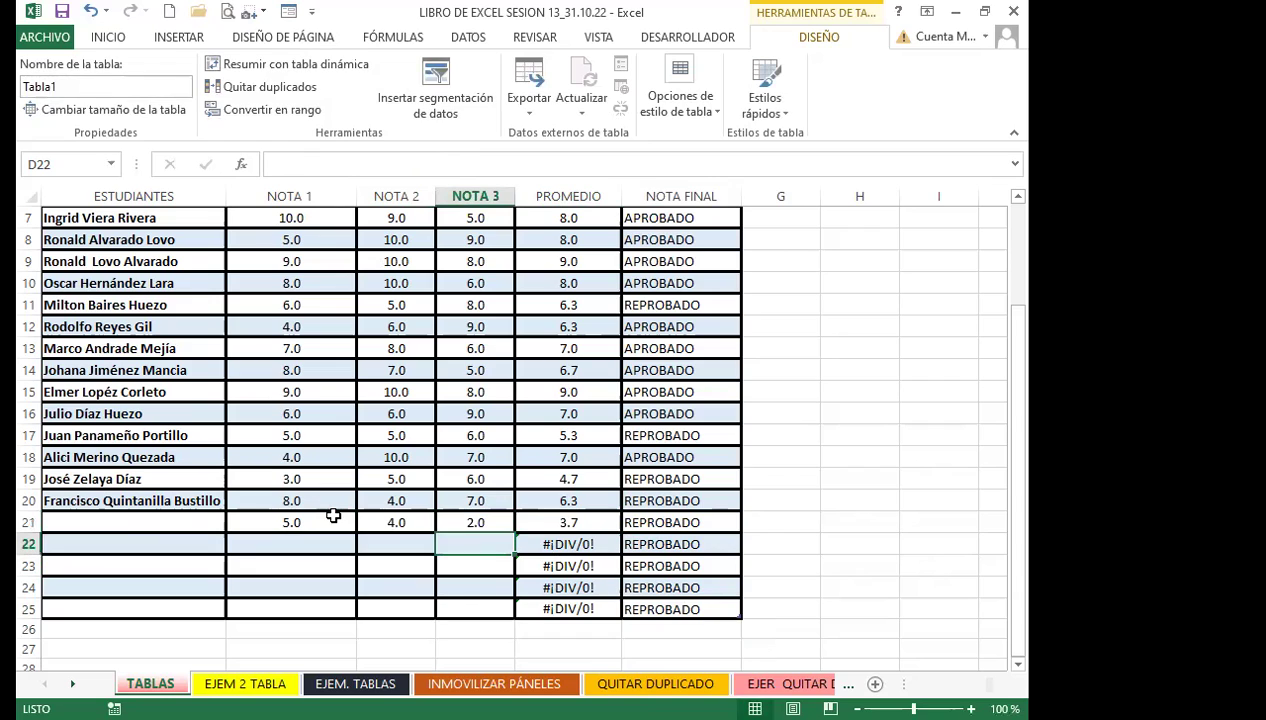
pyautogui.click(547, 523)
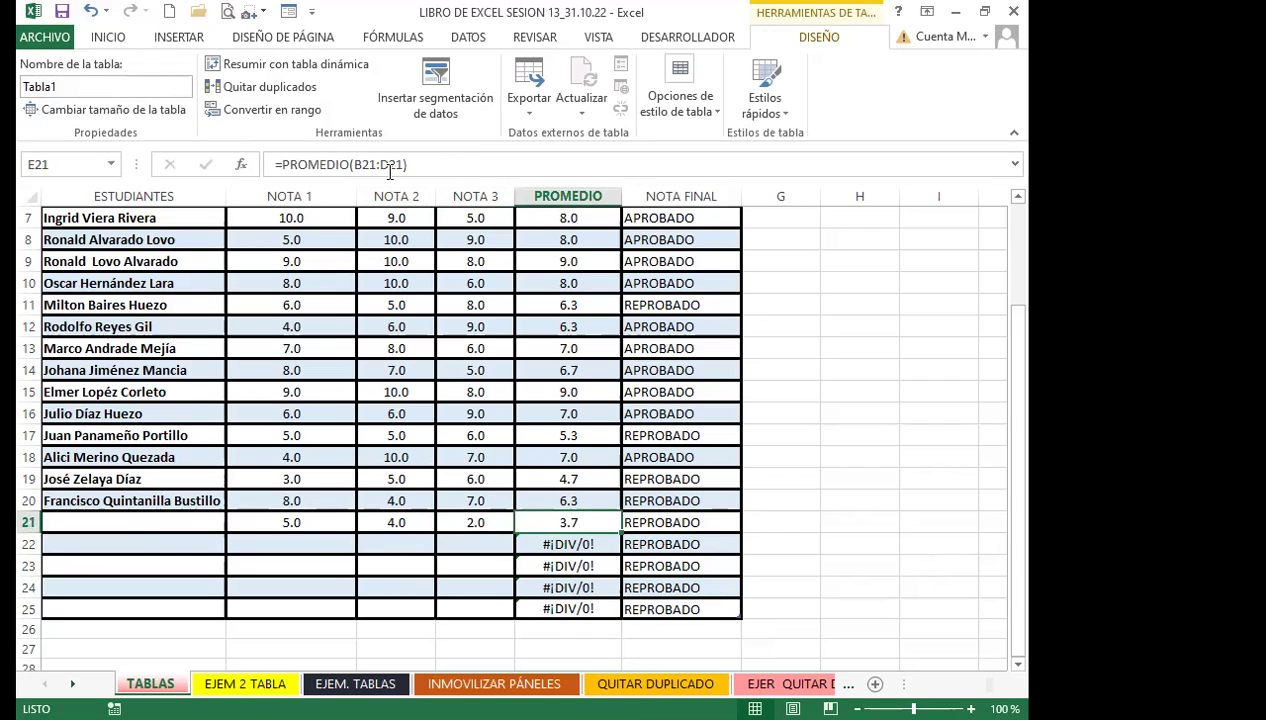
pyautogui.click(663, 522)
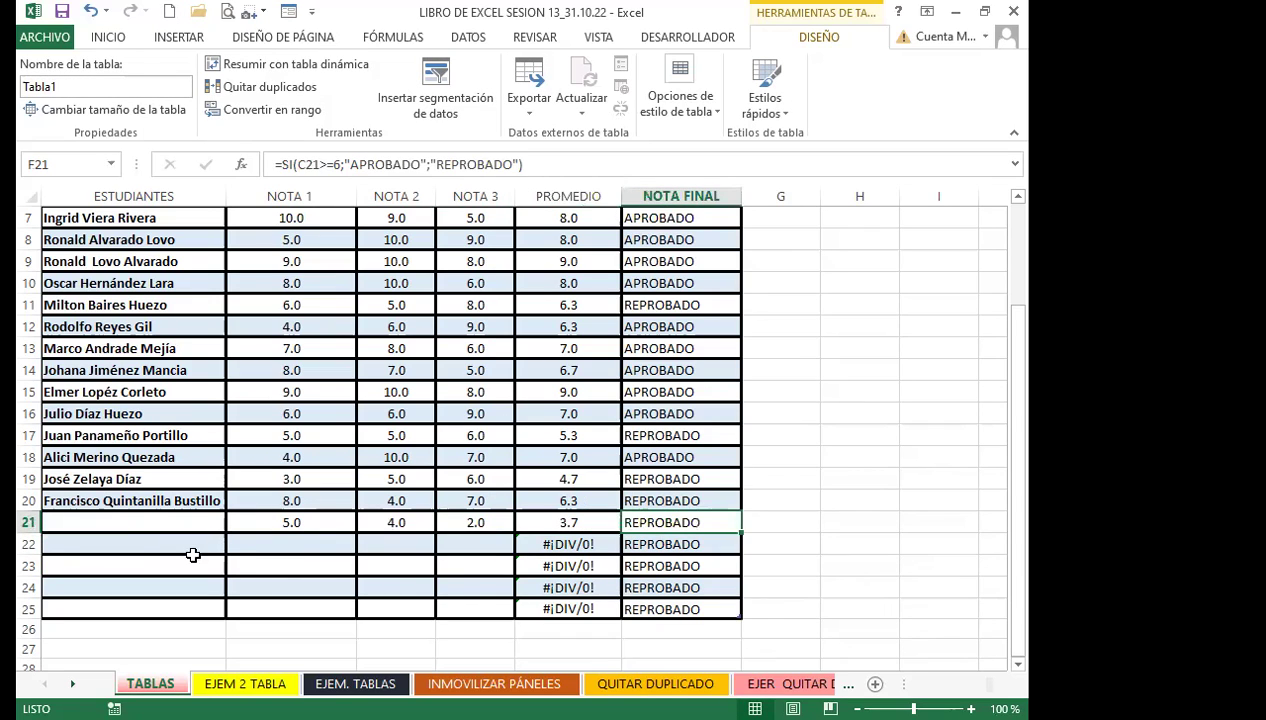
pyautogui.click(290, 540)
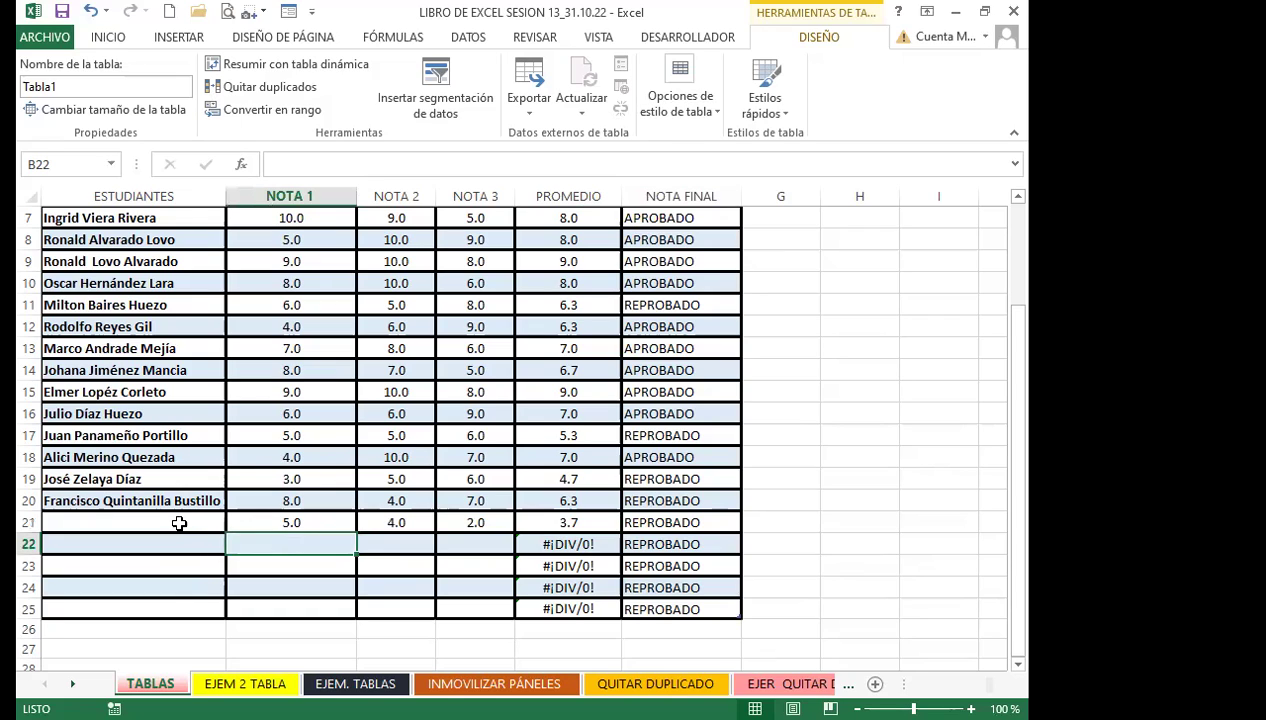
pyautogui.click(177, 520)
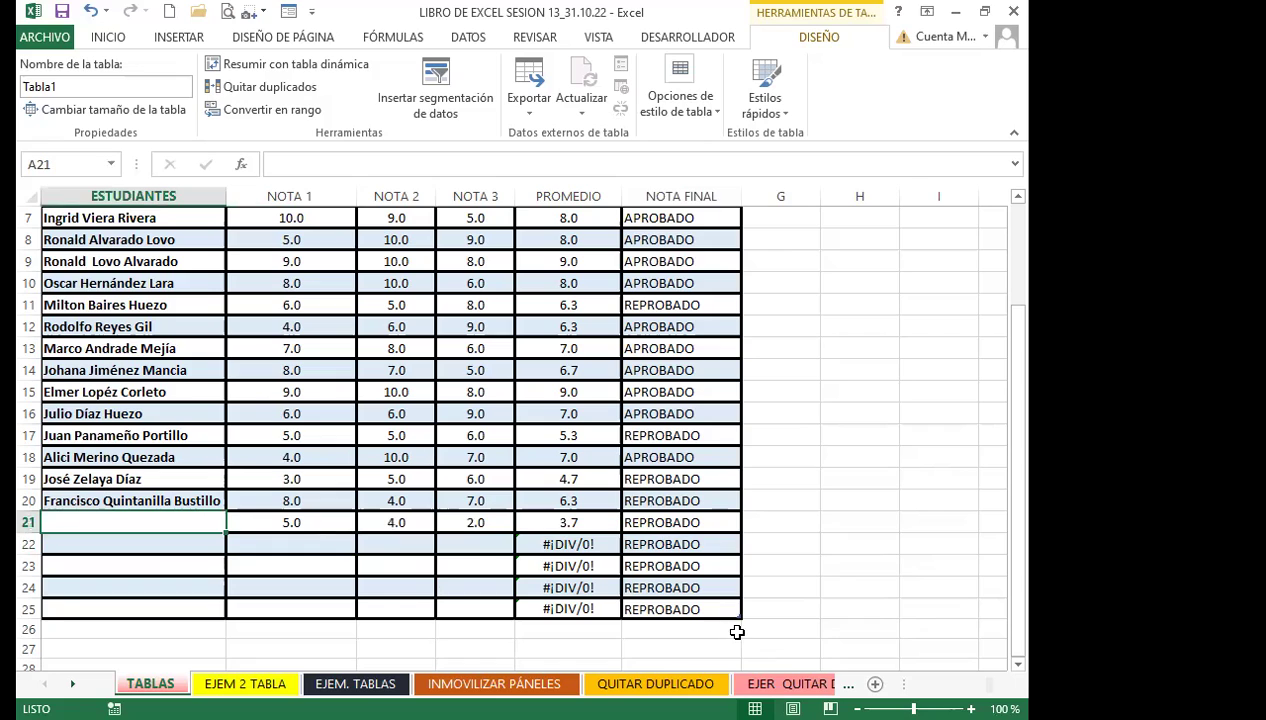
# Shrink Tabla1 to end at row 21 and delete the leftover rows 22–26
pyautogui.moveTo(738, 616); pyautogui.dragTo(736, 531)
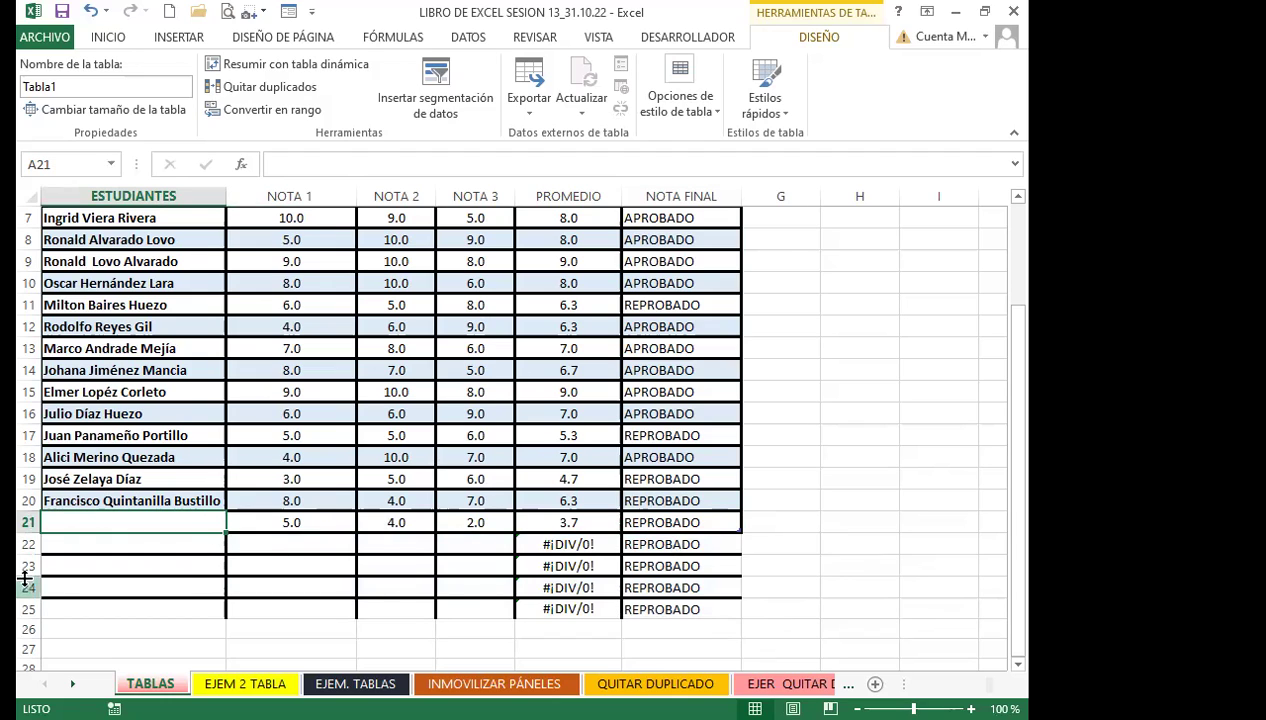
pyautogui.moveTo(28, 544); pyautogui.dragTo(28, 566)
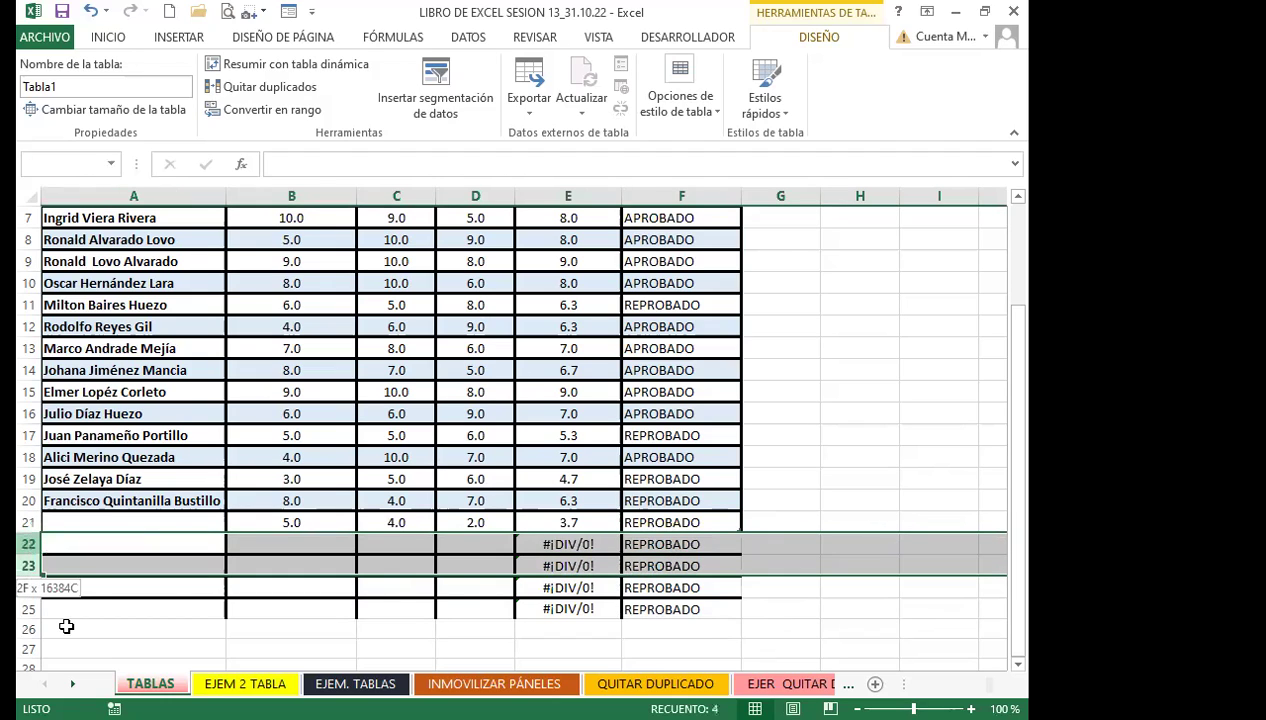
pyautogui.moveTo(66, 626); pyautogui.dragTo(66, 626)
pyautogui.click(771, 87)
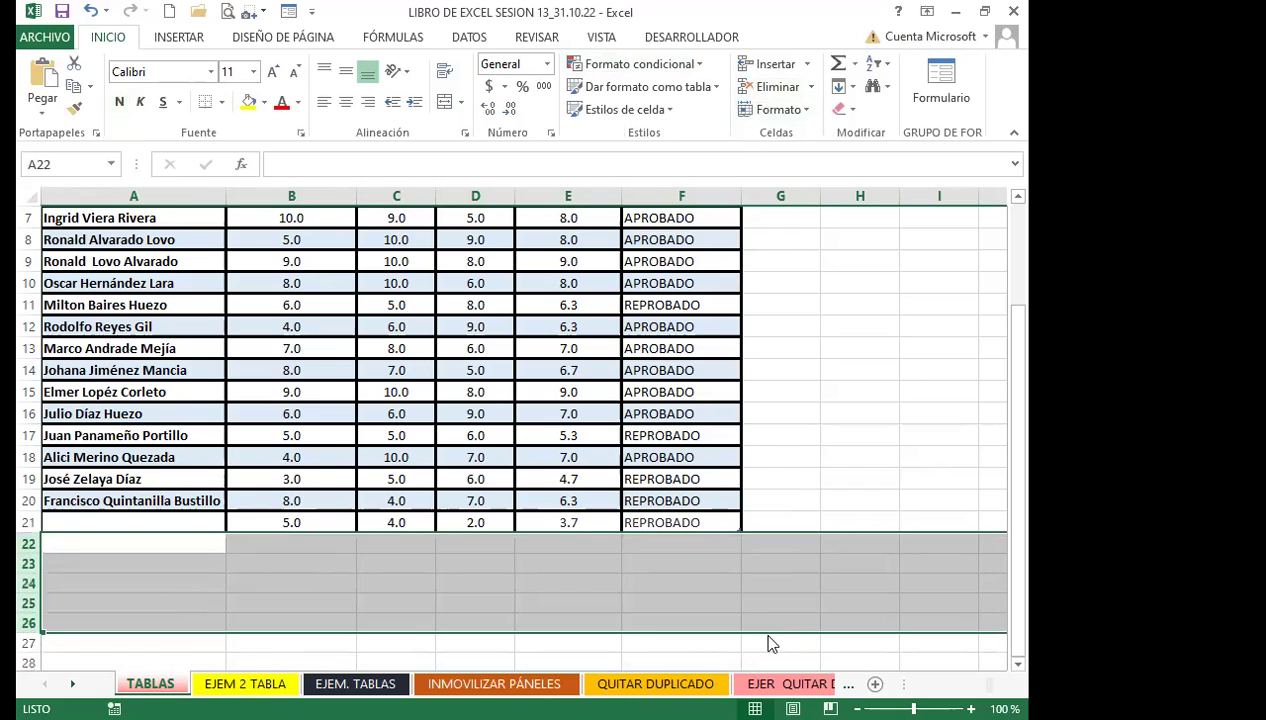
pyautogui.click(792, 436)
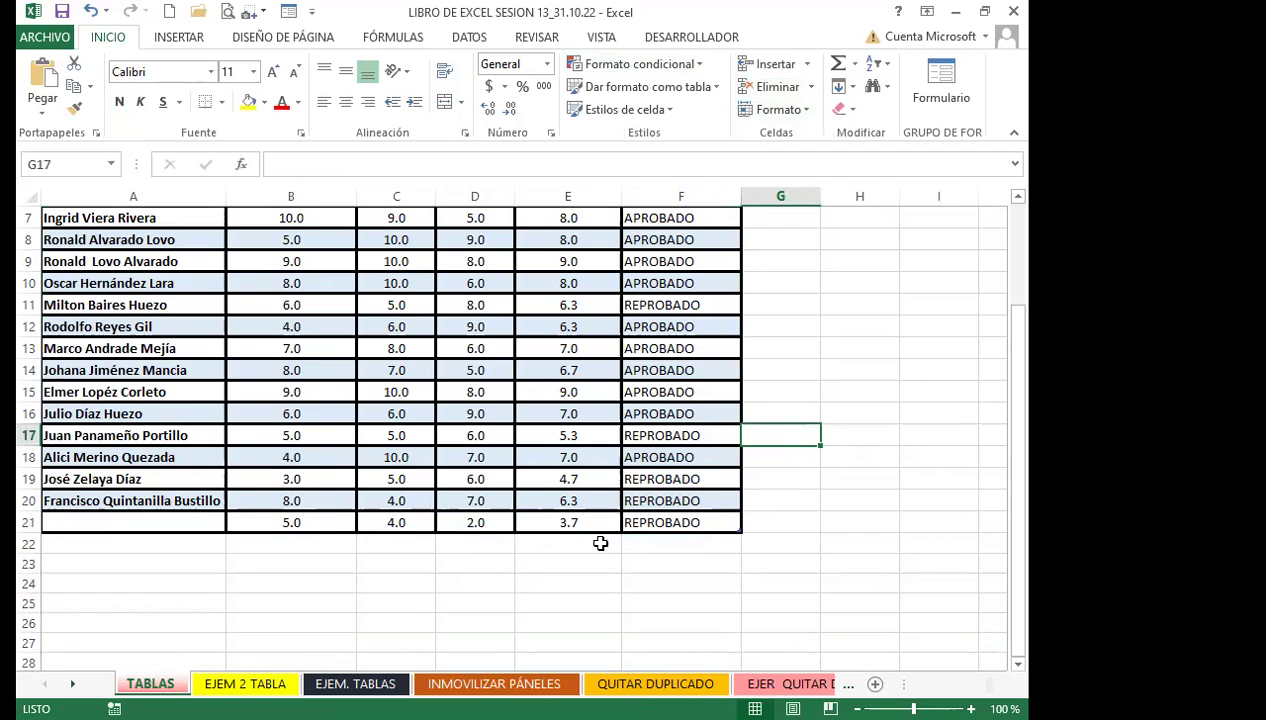
# Scroll through the table to confirm it now ends cleanly at row 21
pyautogui.scroll(2, 509, 529)
pyautogui.scroll(-4, 513, 315)
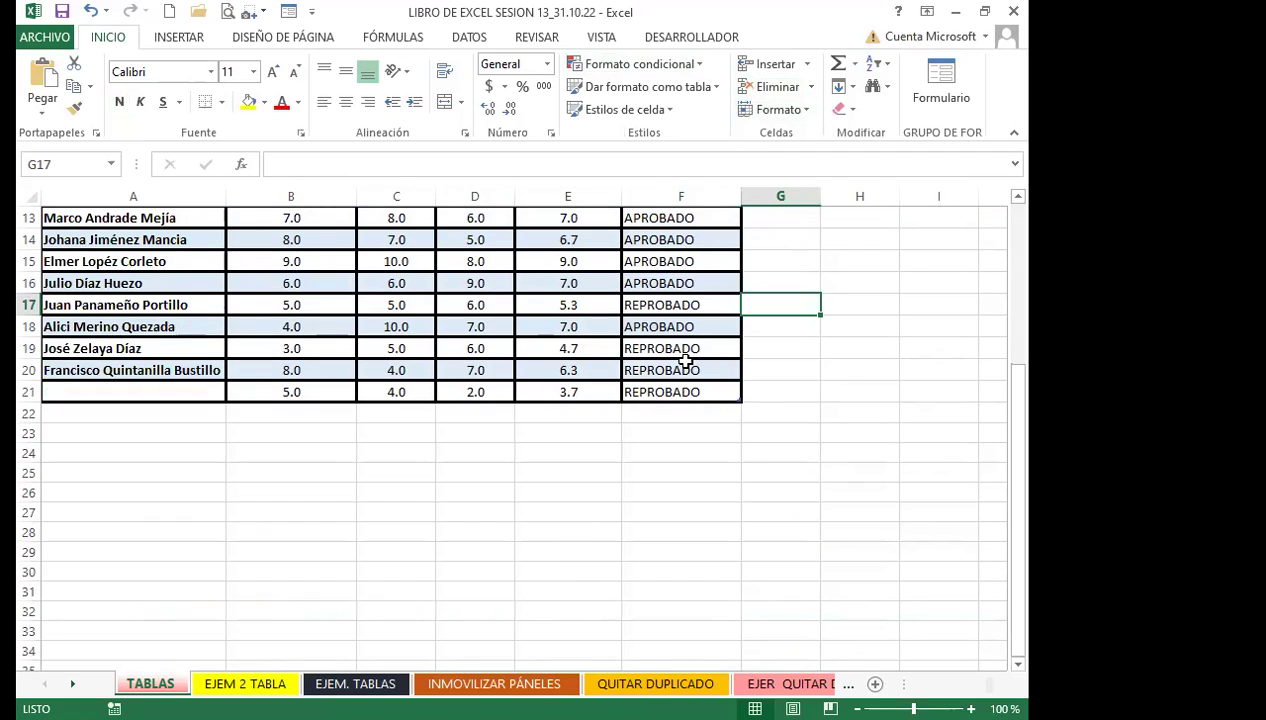
pyautogui.click(497, 330)
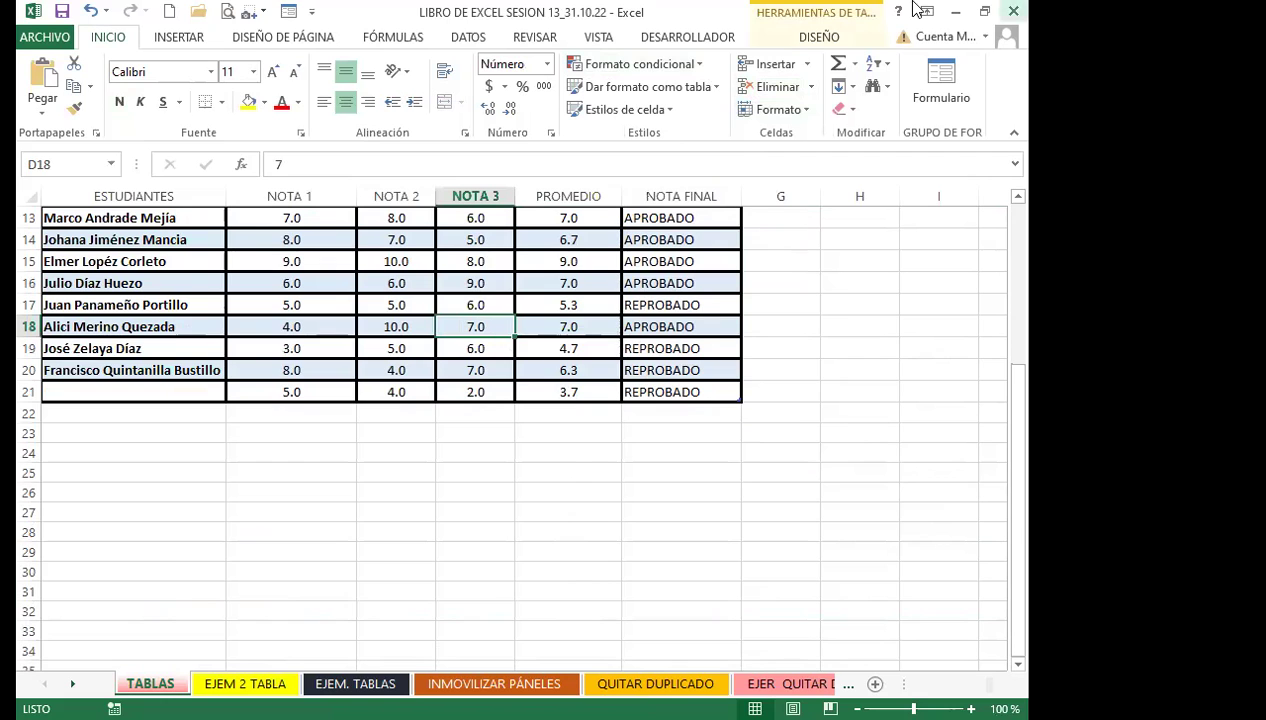
pyautogui.scroll(4, 404, 517)
pyautogui.click(390, 352)
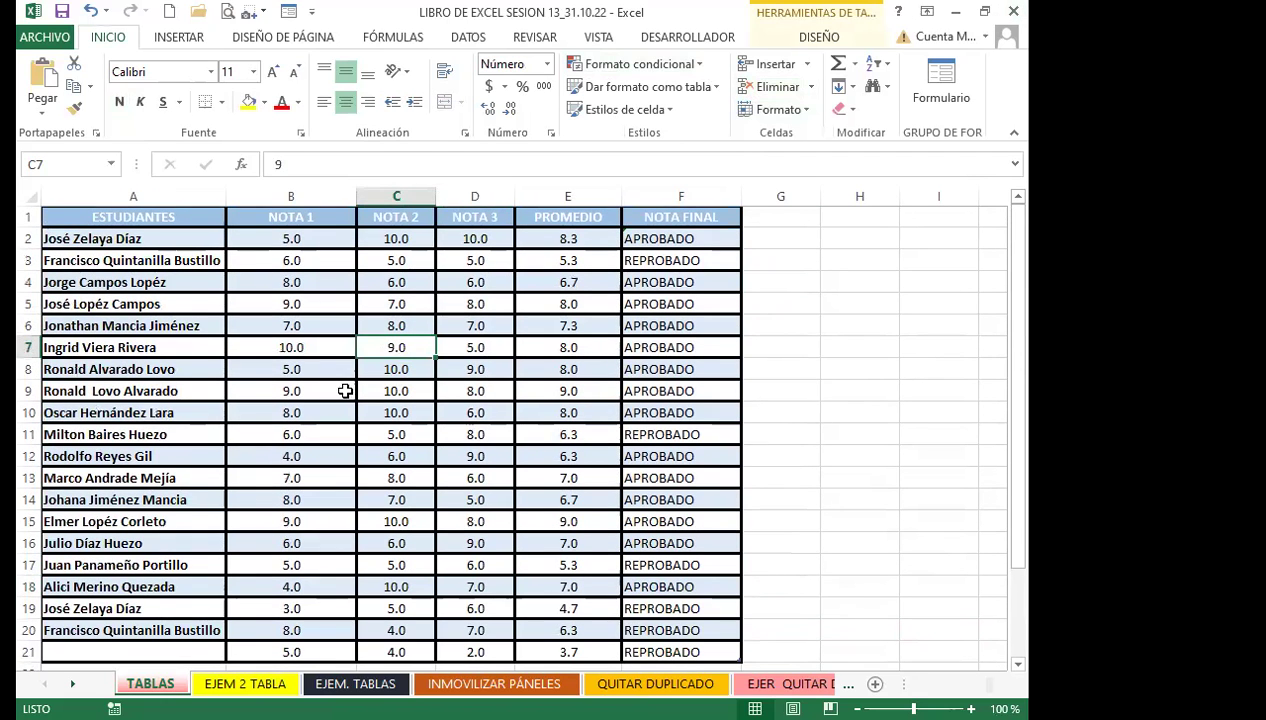
pyautogui.scroll(-1, 428, 498)
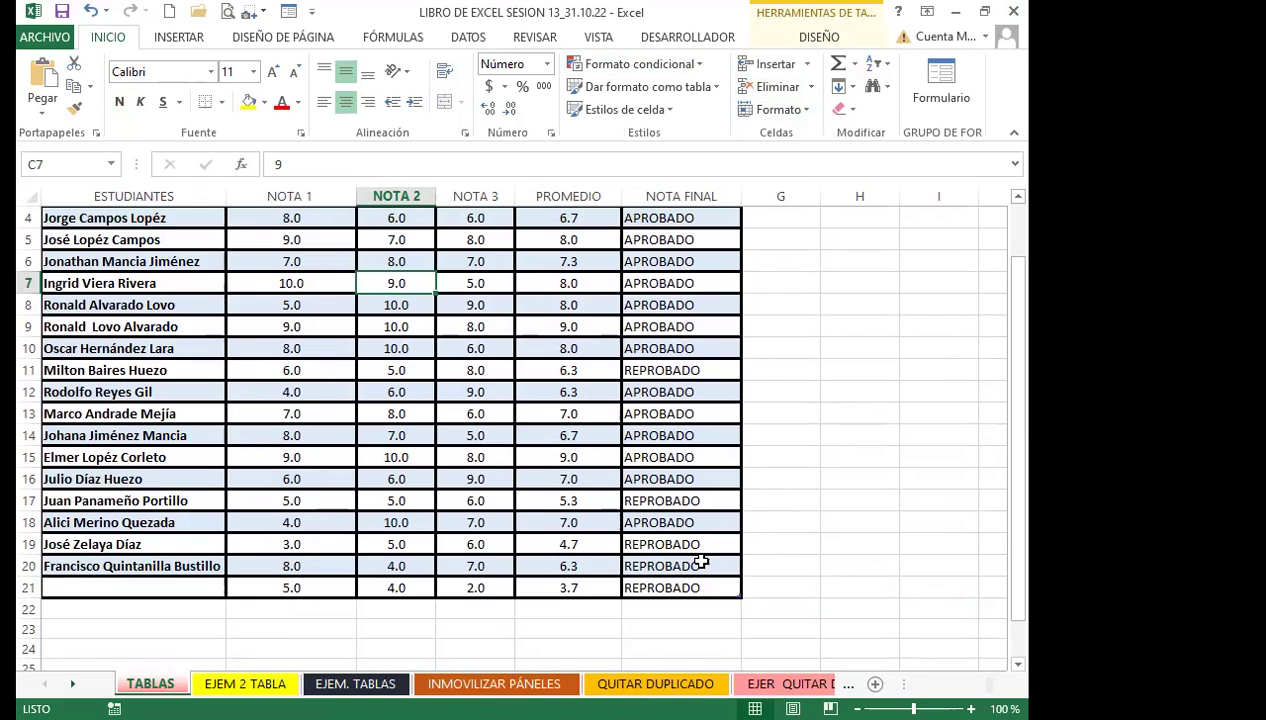
pyautogui.scroll(1, 640, 491)
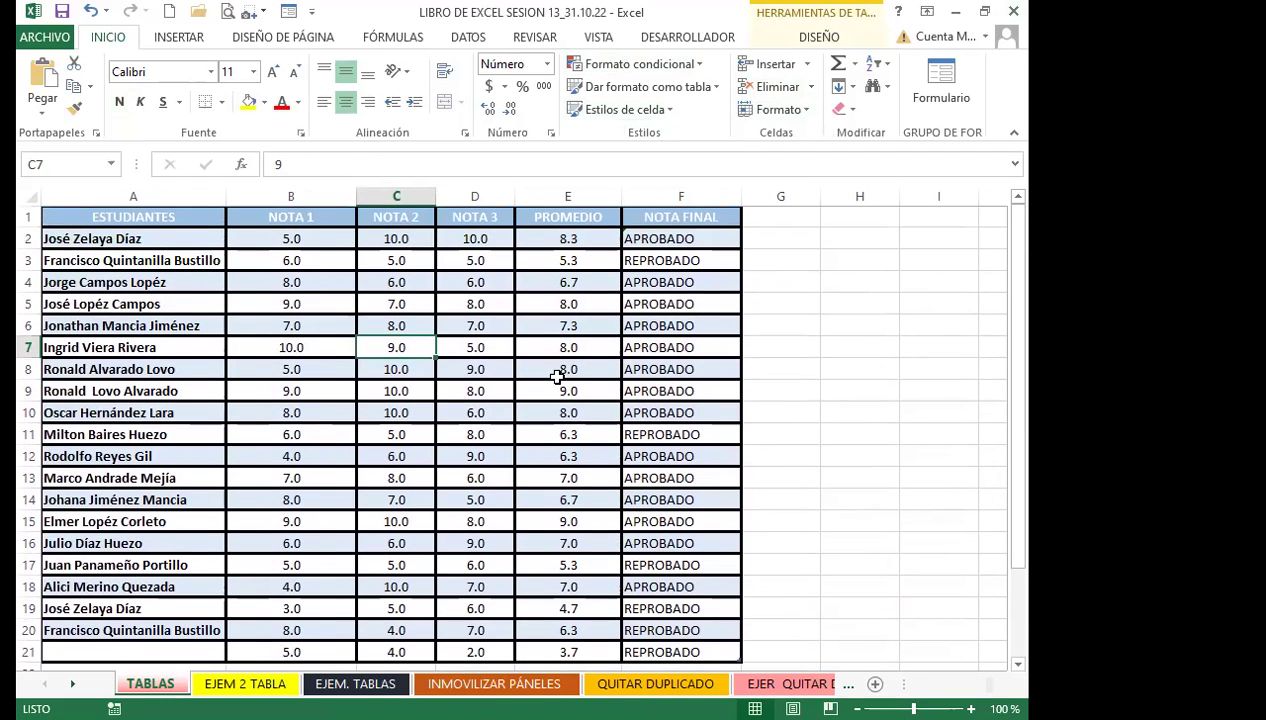
# With a cell inside Tabla1 selected, bring up the HERRAMIENTAS DE TABLA > DISEÑO commands
pyautogui.click(557, 376)
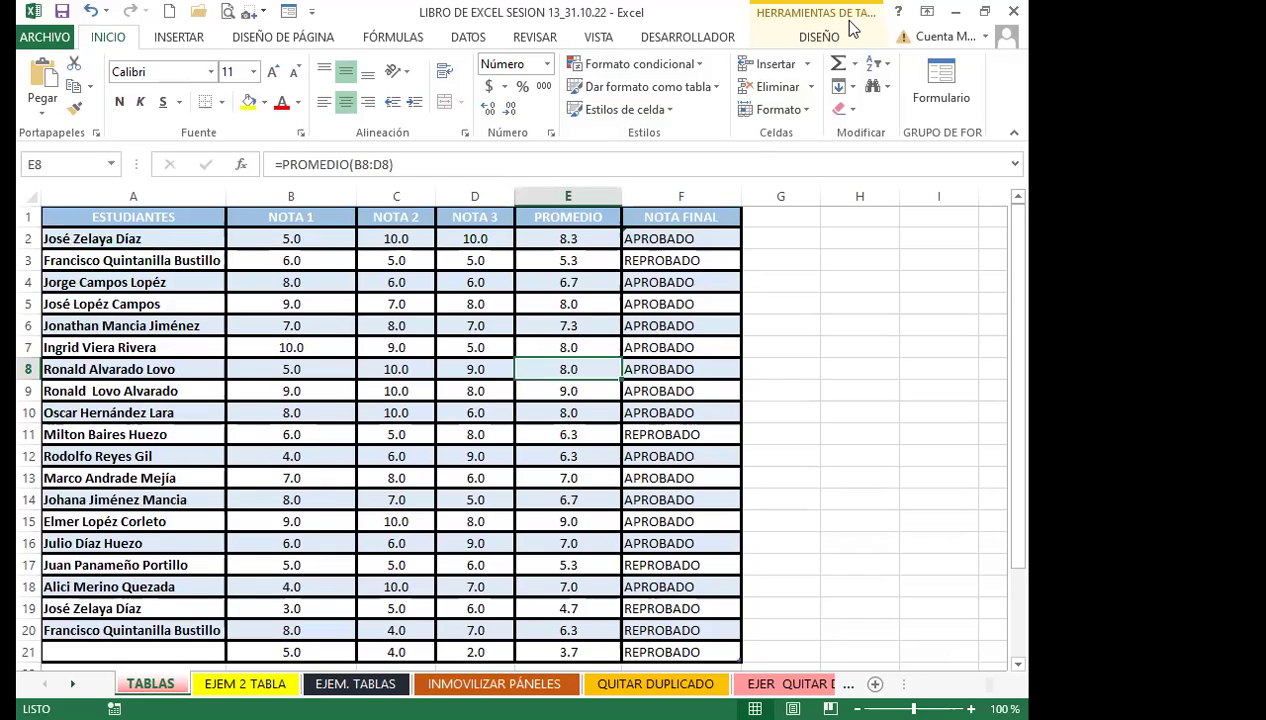
pyautogui.click(886, 388)
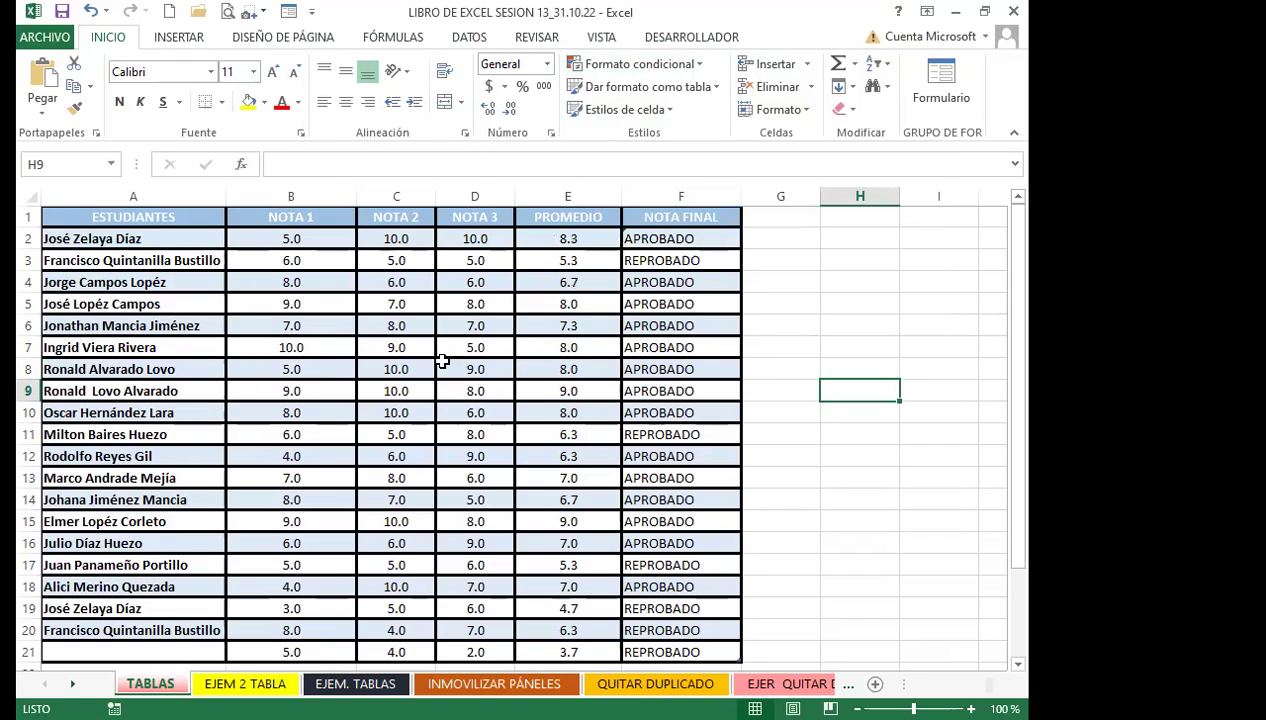
pyautogui.click(430, 383)
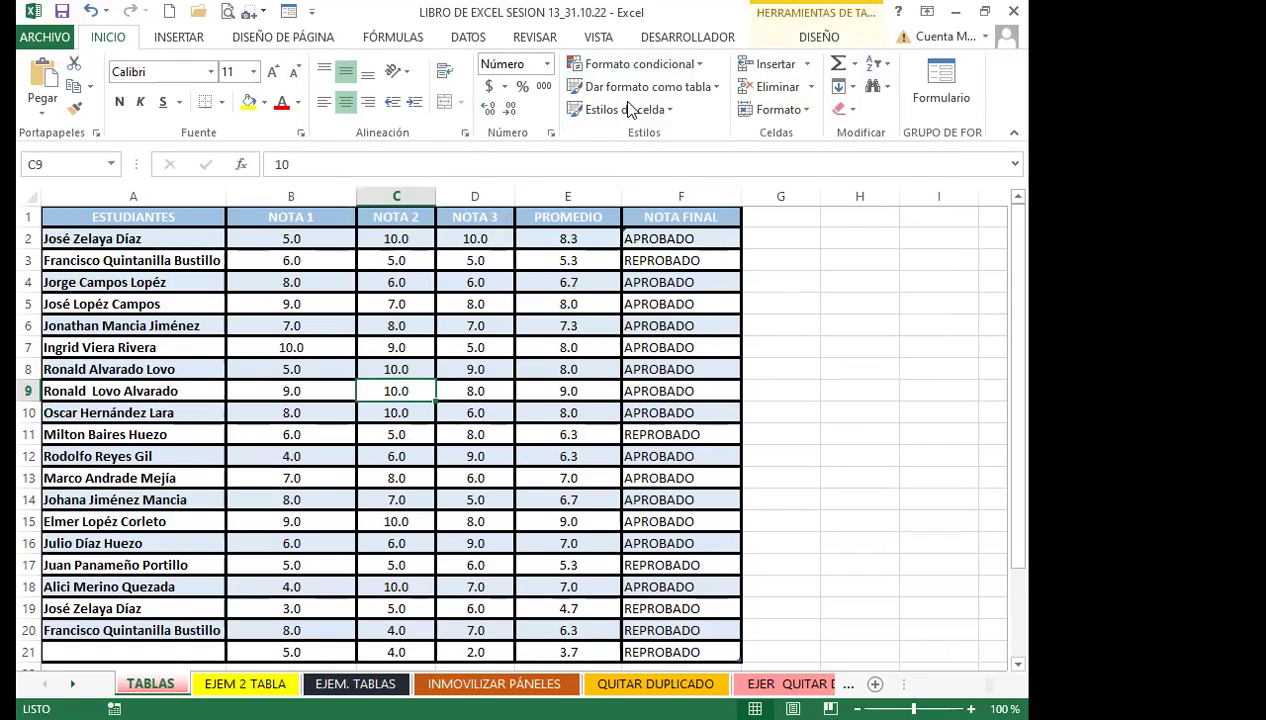
pyautogui.click(828, 41)
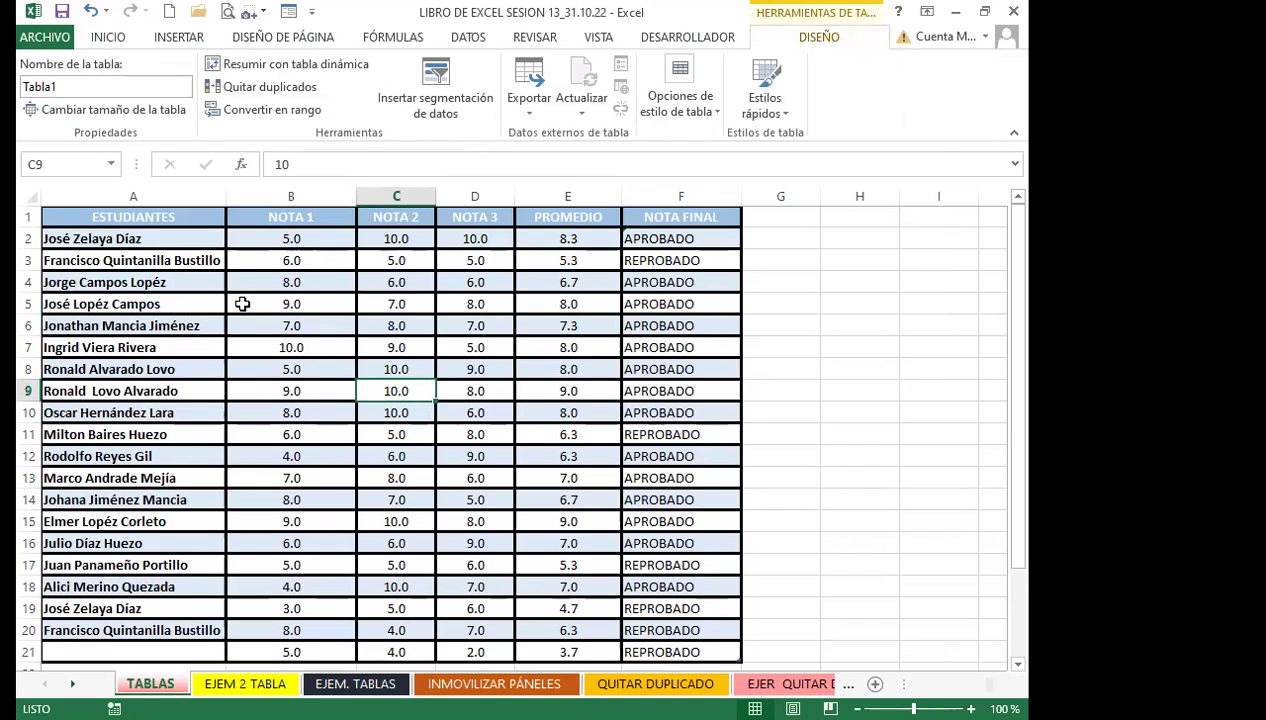
# Rename Tabla1 to TABLA_DE_DATOS after the spaced name 'TABLA DE DAT' is rejected
pyautogui.click(77, 84)
pyautogui.write('TABLA DE DATOS')
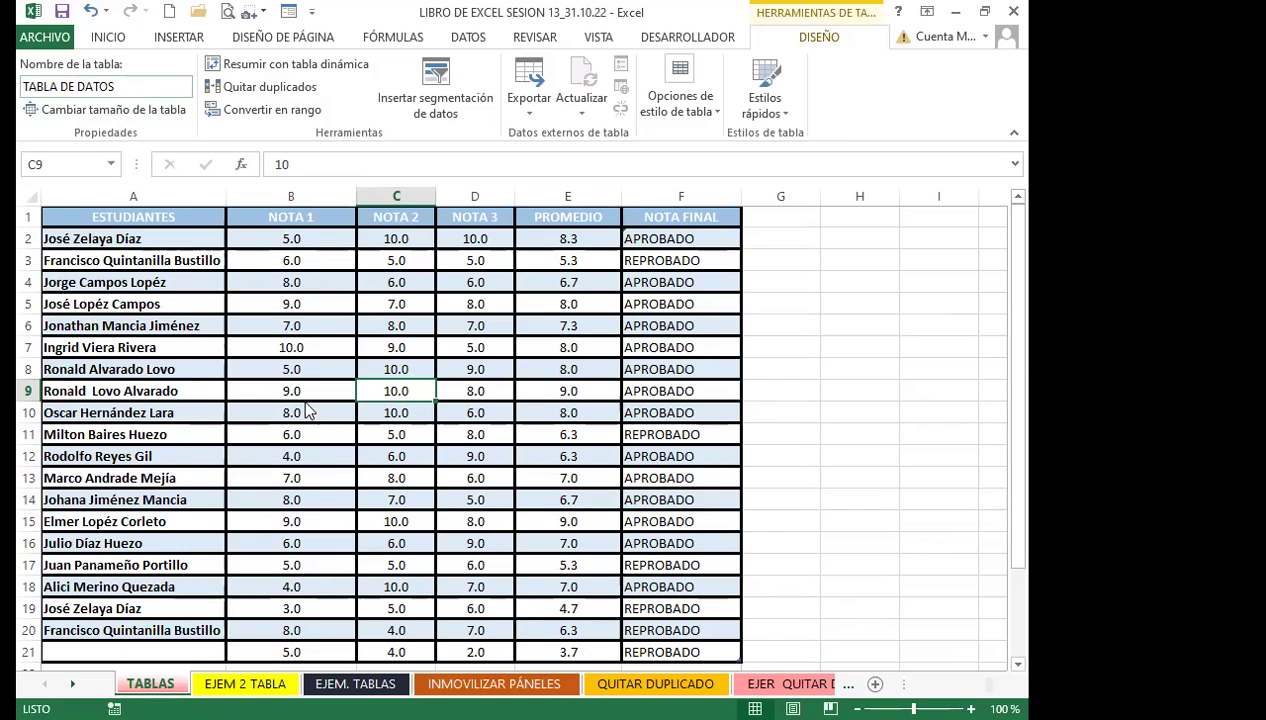
pyautogui.click(310, 410)
pyautogui.click(524, 450)
pyautogui.doubleClick(59, 87)
pyautogui.write('TA')
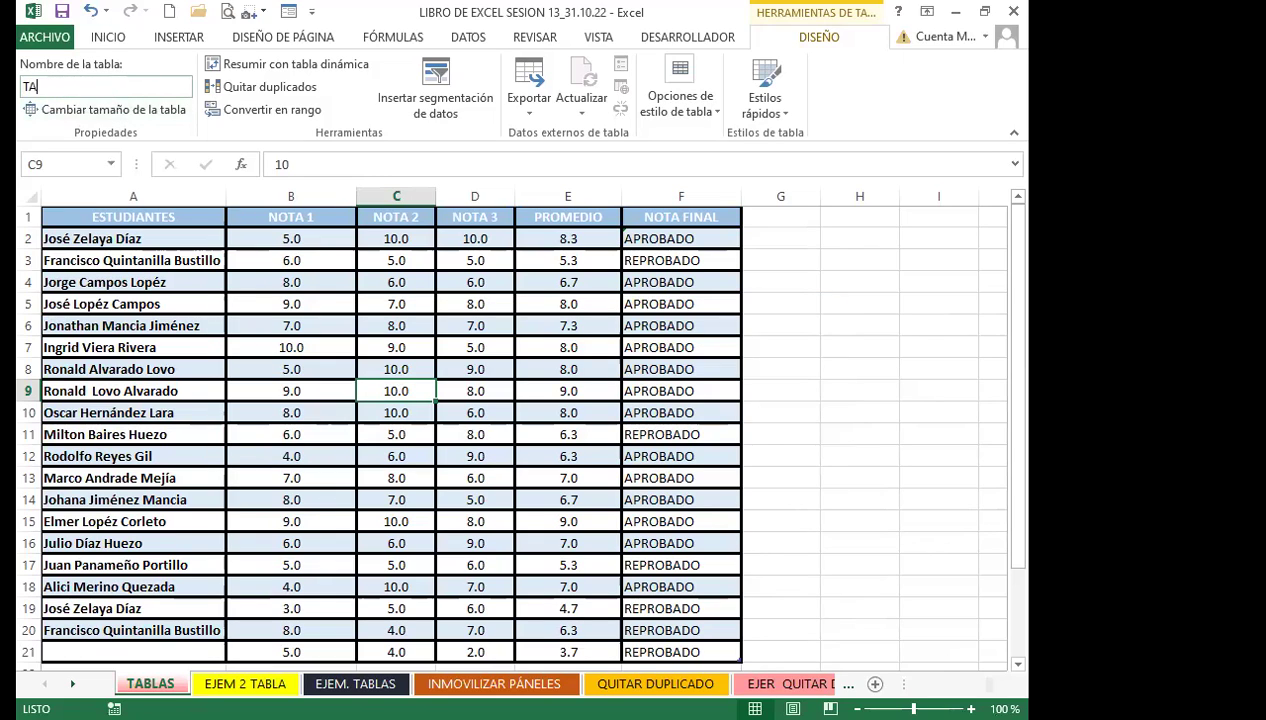
pyautogui.write('BLA_DE_DATOS')
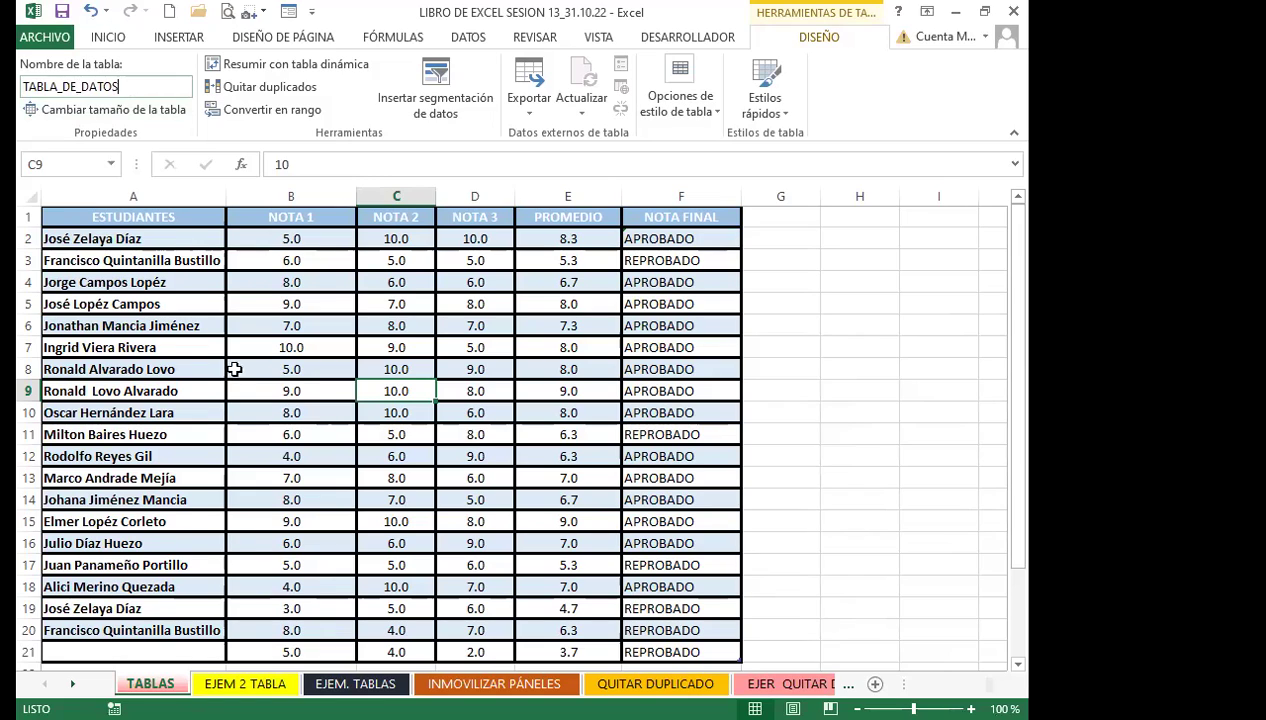
pyautogui.click(258, 364)
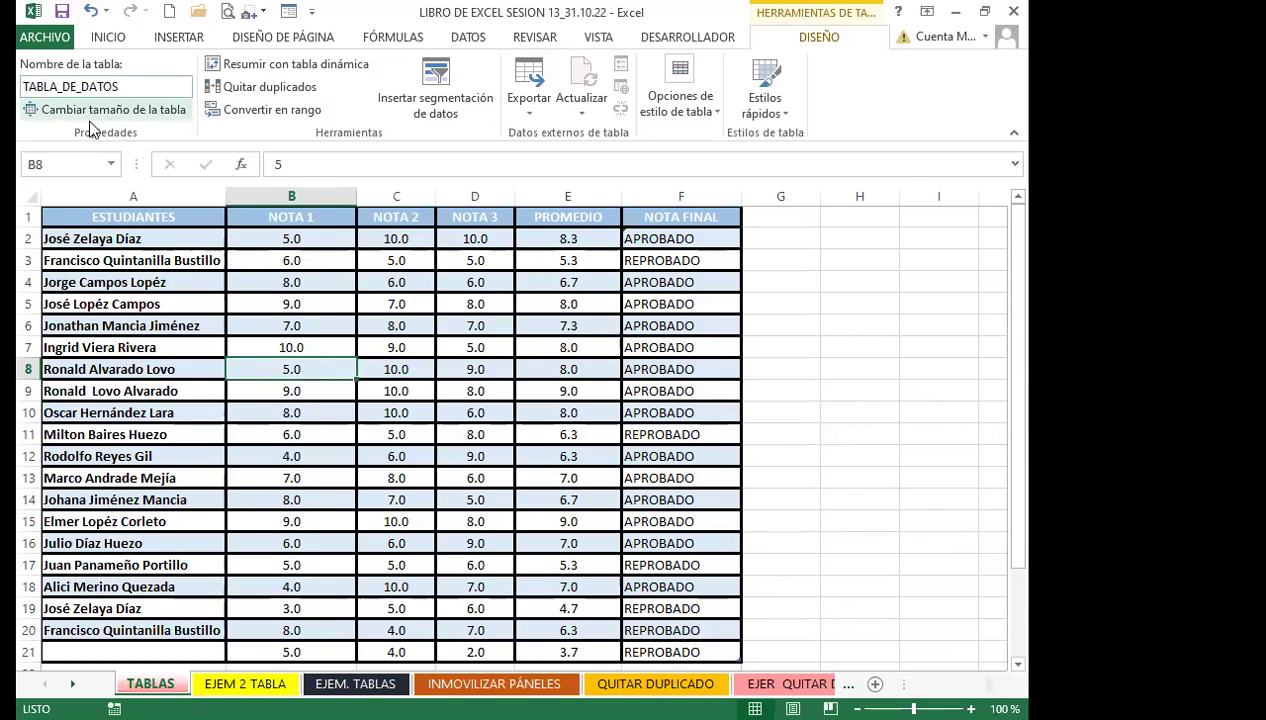
pyautogui.click(172, 318)
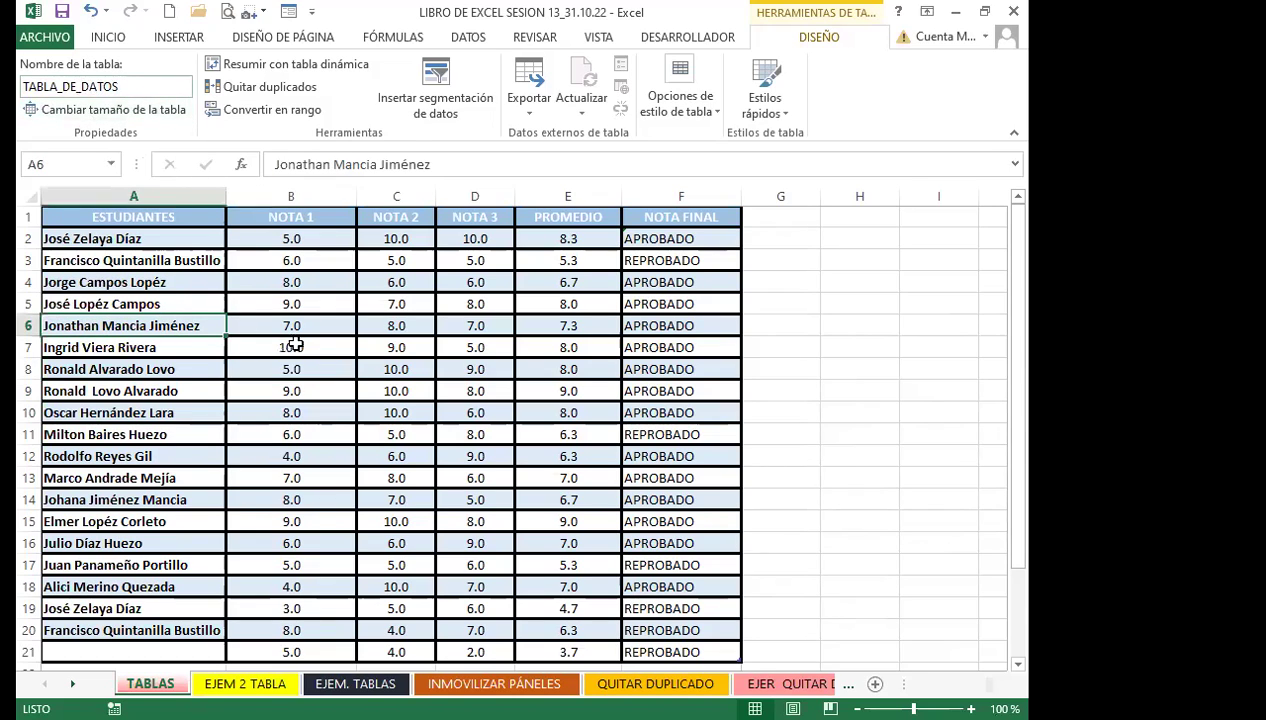
pyautogui.click(297, 345)
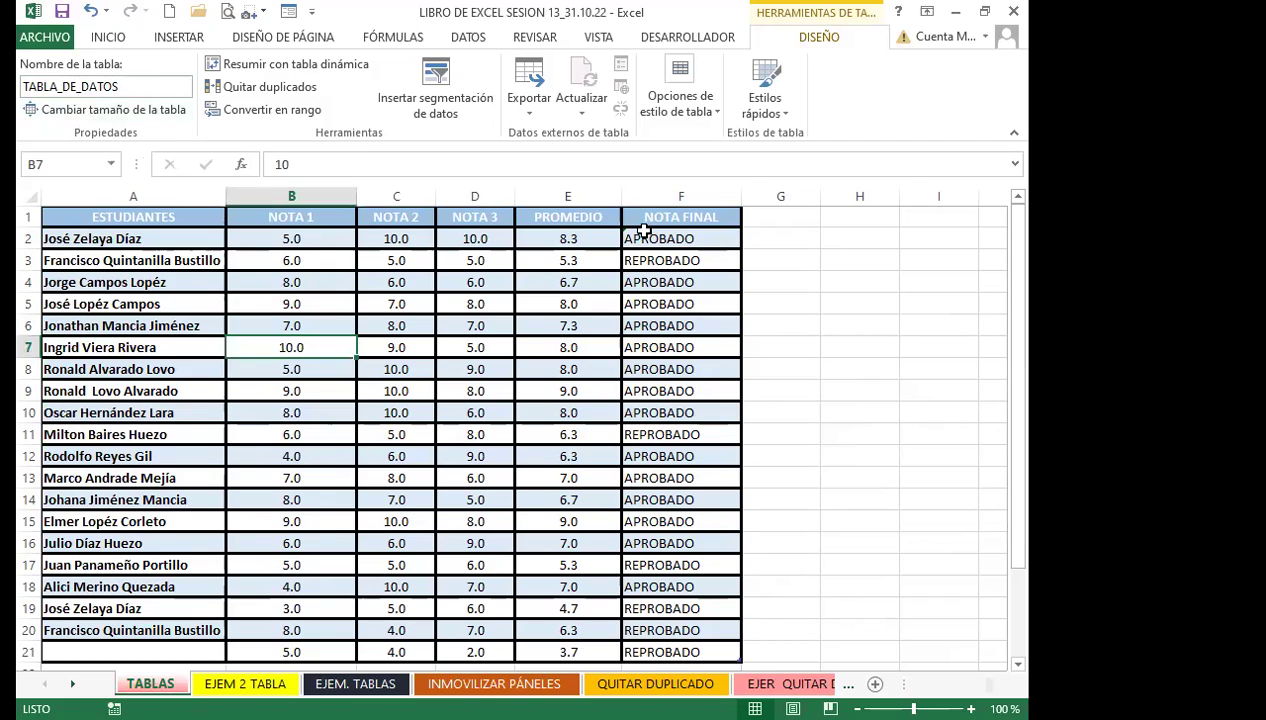
pyautogui.click(640, 237)
pyautogui.click(546, 240)
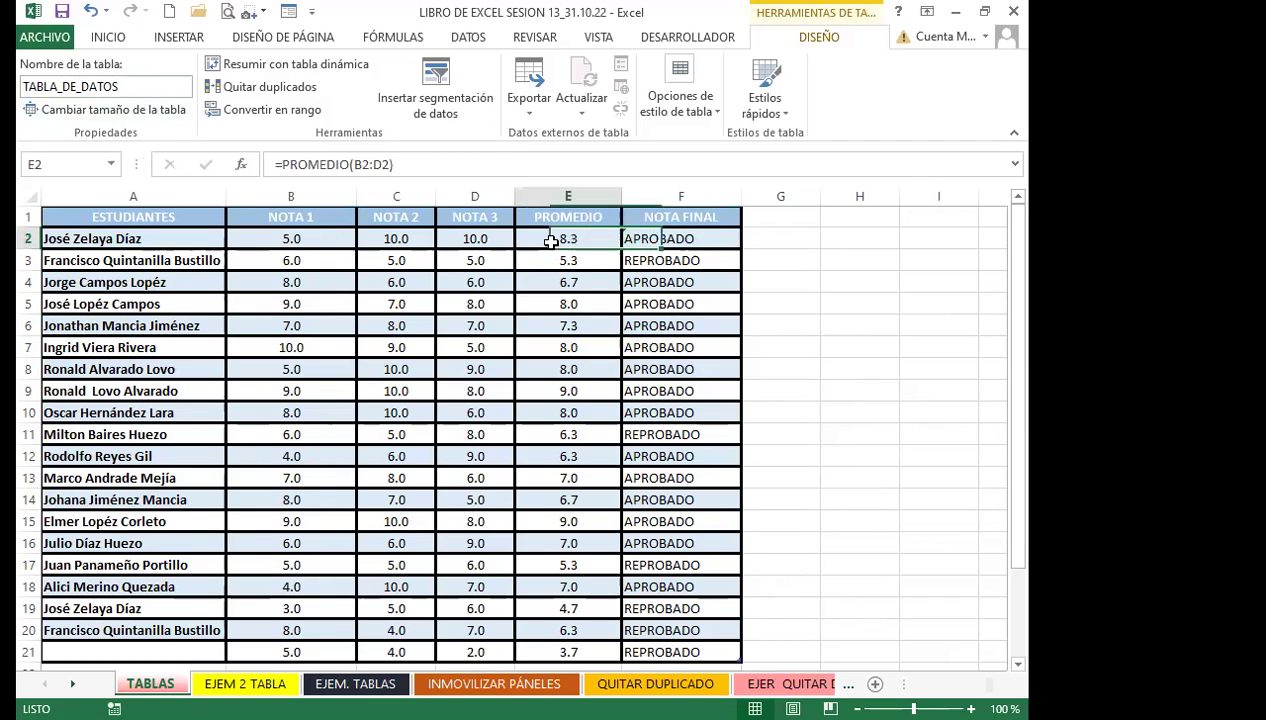
pyautogui.click(333, 390)
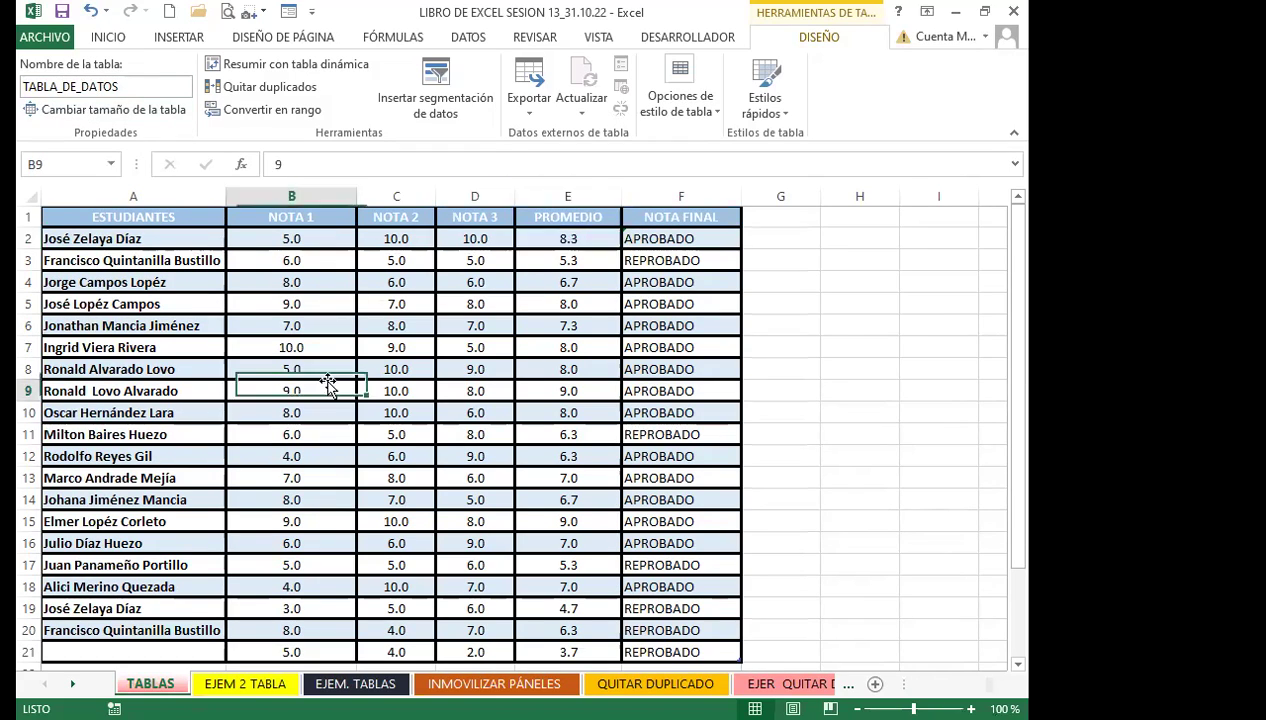
pyautogui.click(174, 38)
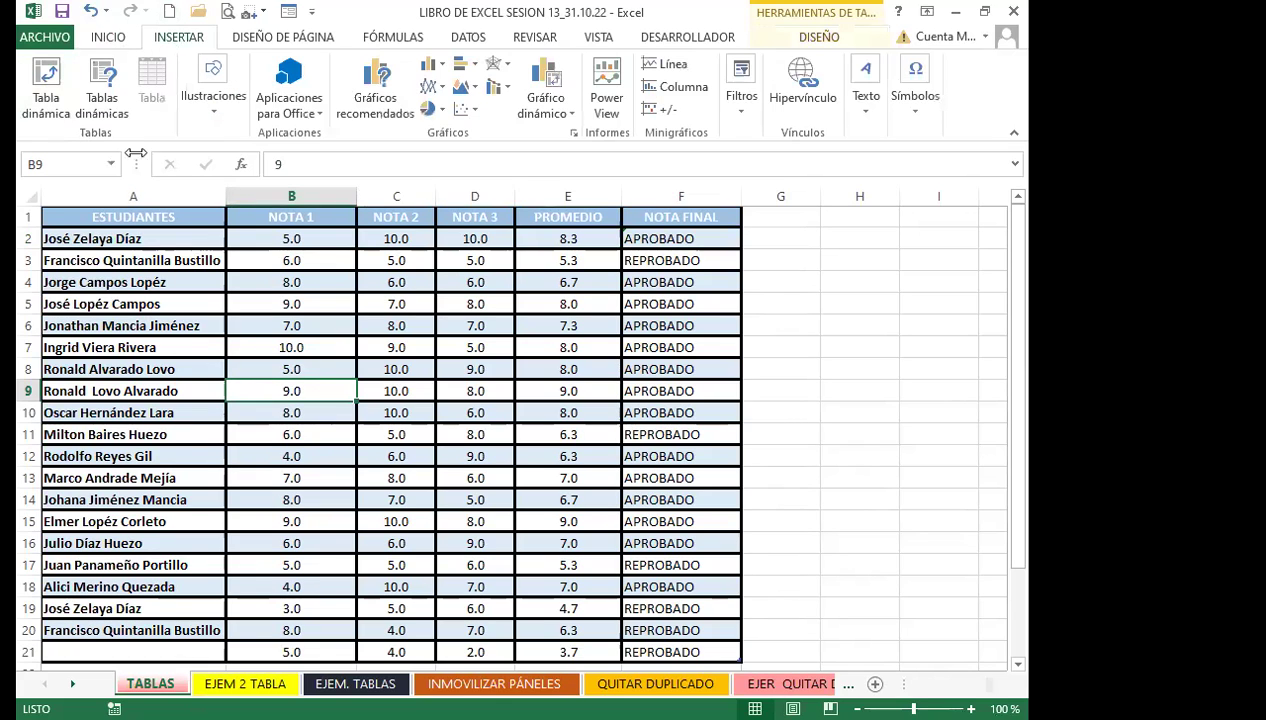
pyautogui.click(298, 340)
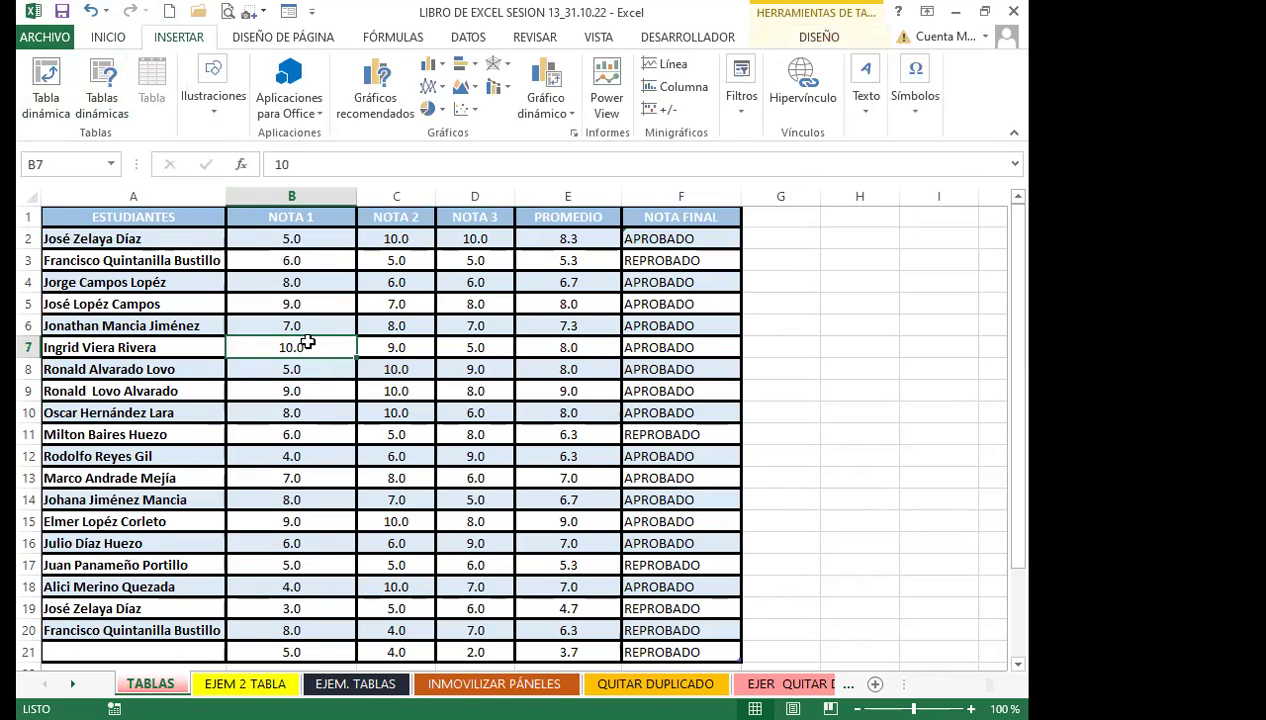
pyautogui.click(815, 37)
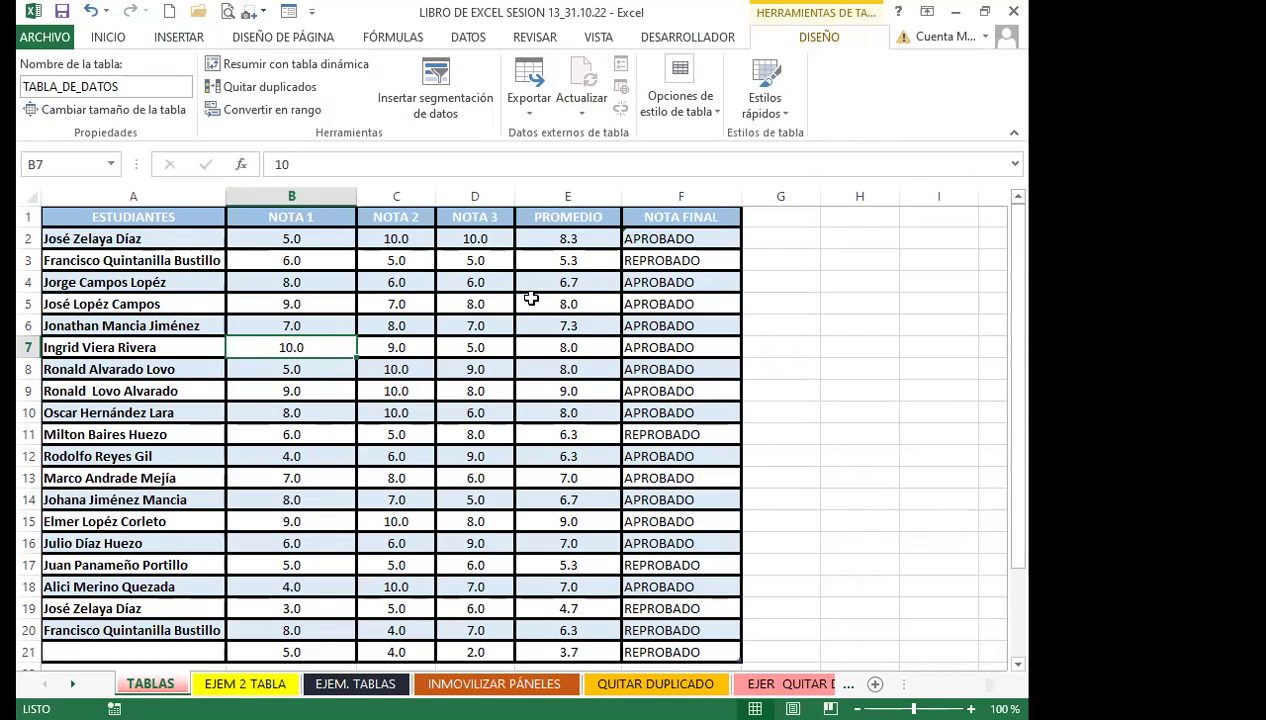
pyautogui.click(720, 121)
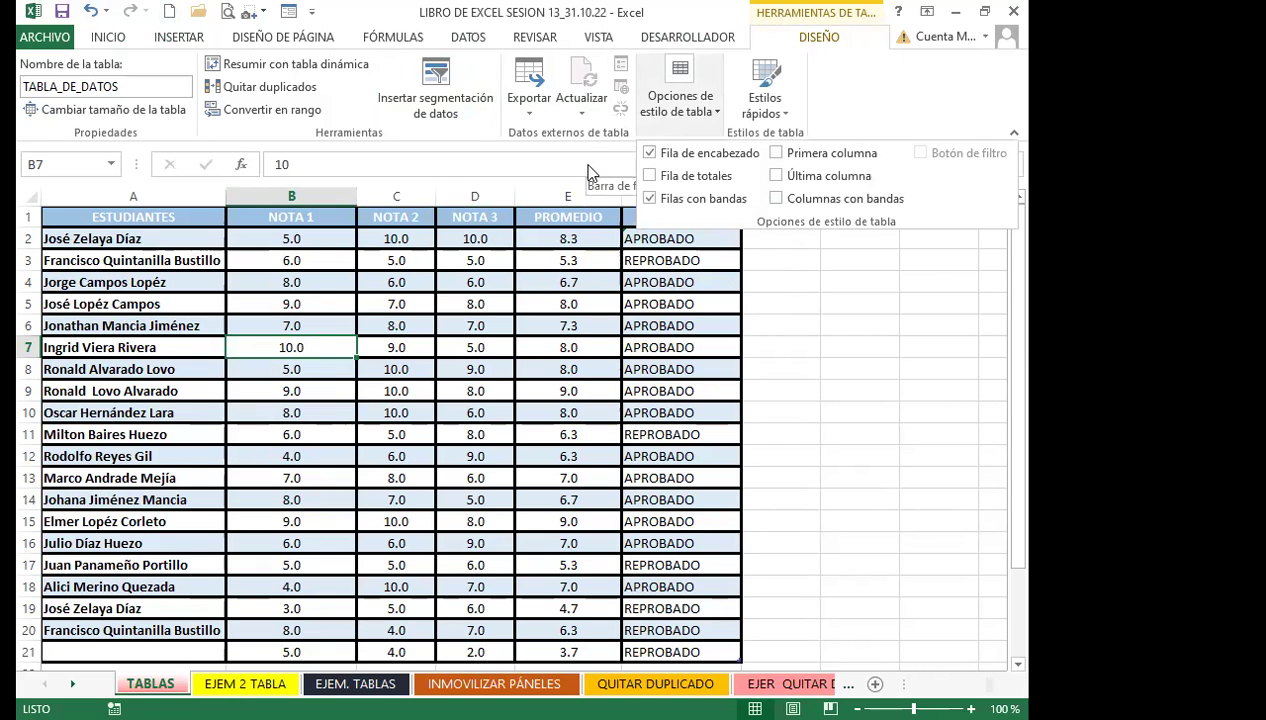
pyautogui.click(588, 166)
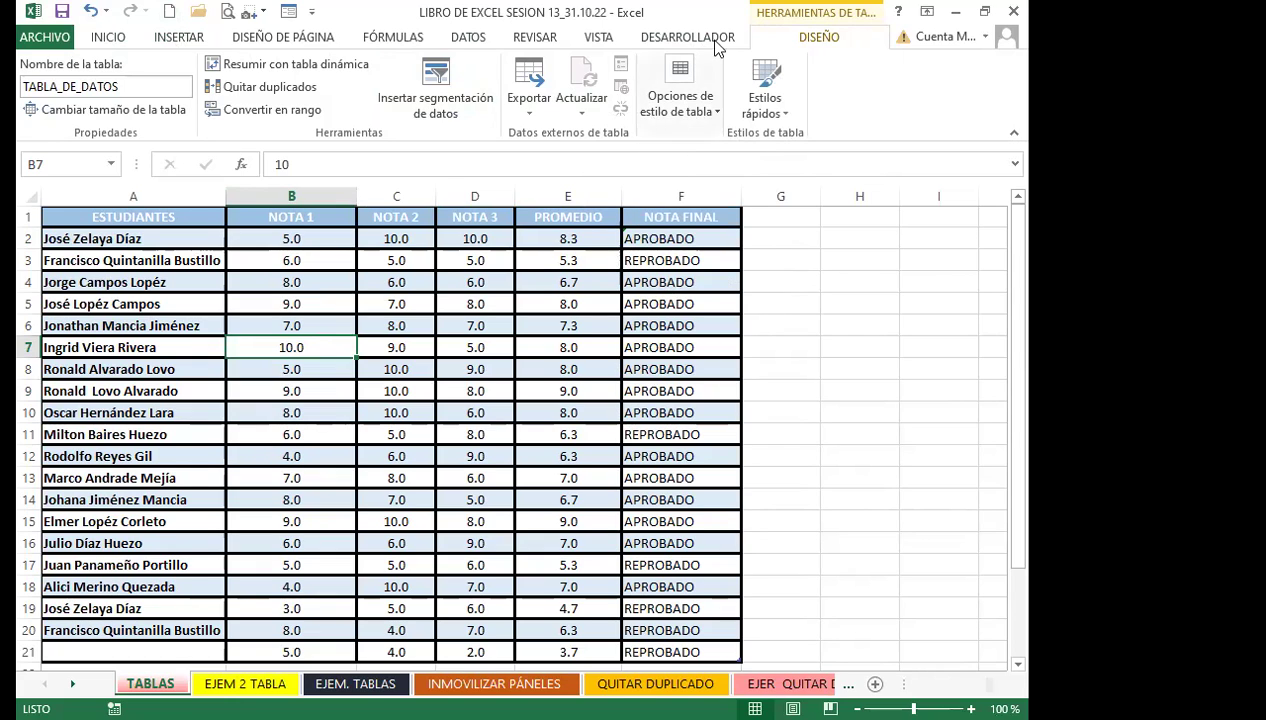
pyautogui.click(785, 113)
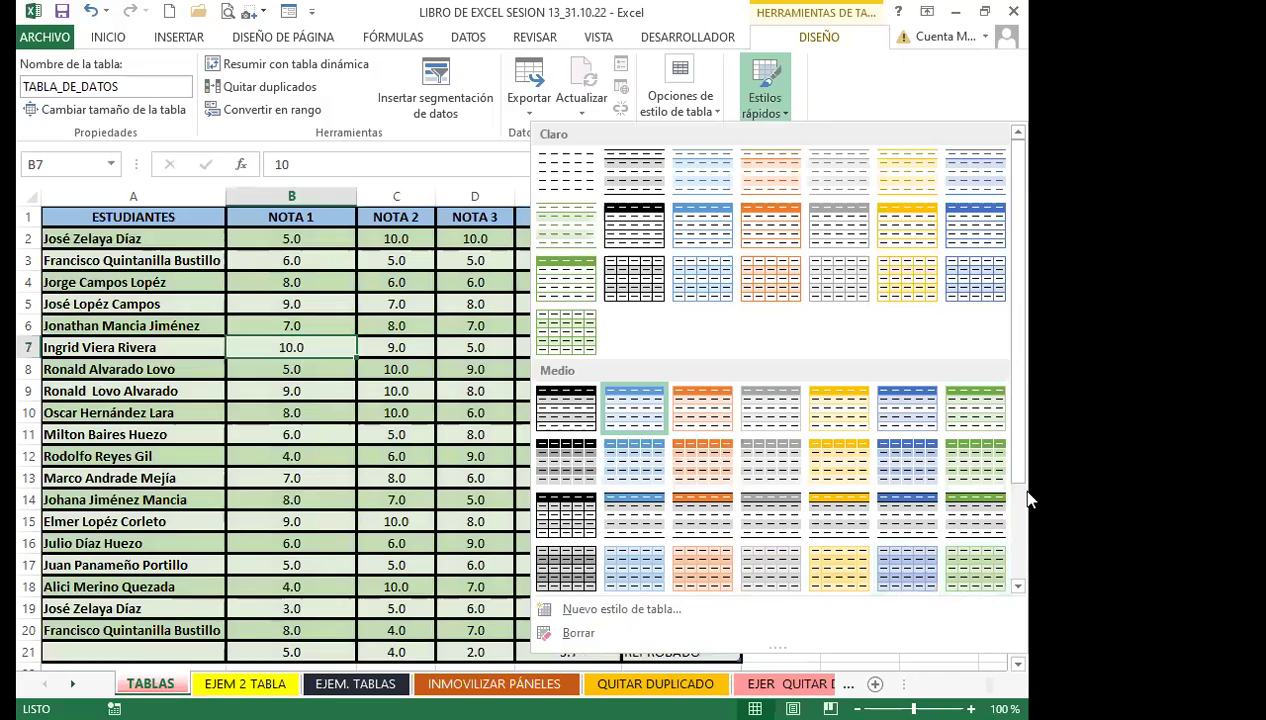
pyautogui.moveTo(1012, 468); pyautogui.dragTo(1018, 578)
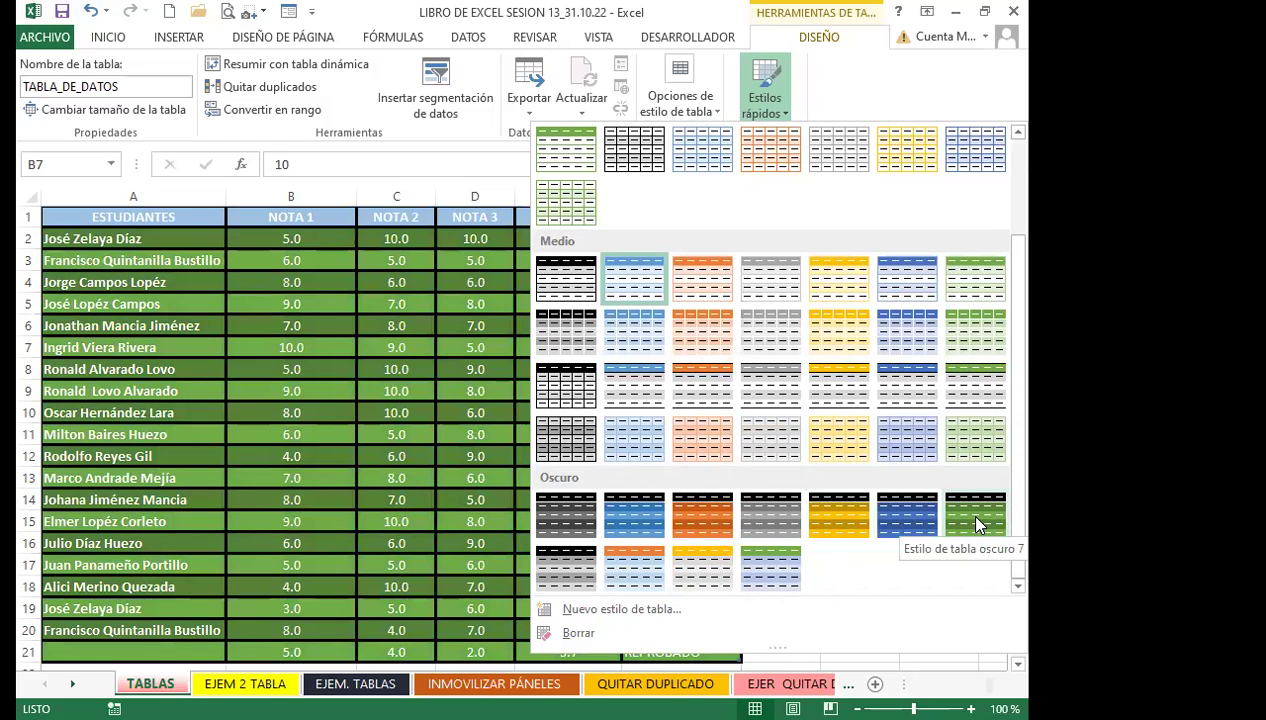
pyautogui.scroll(2, 676, 361)
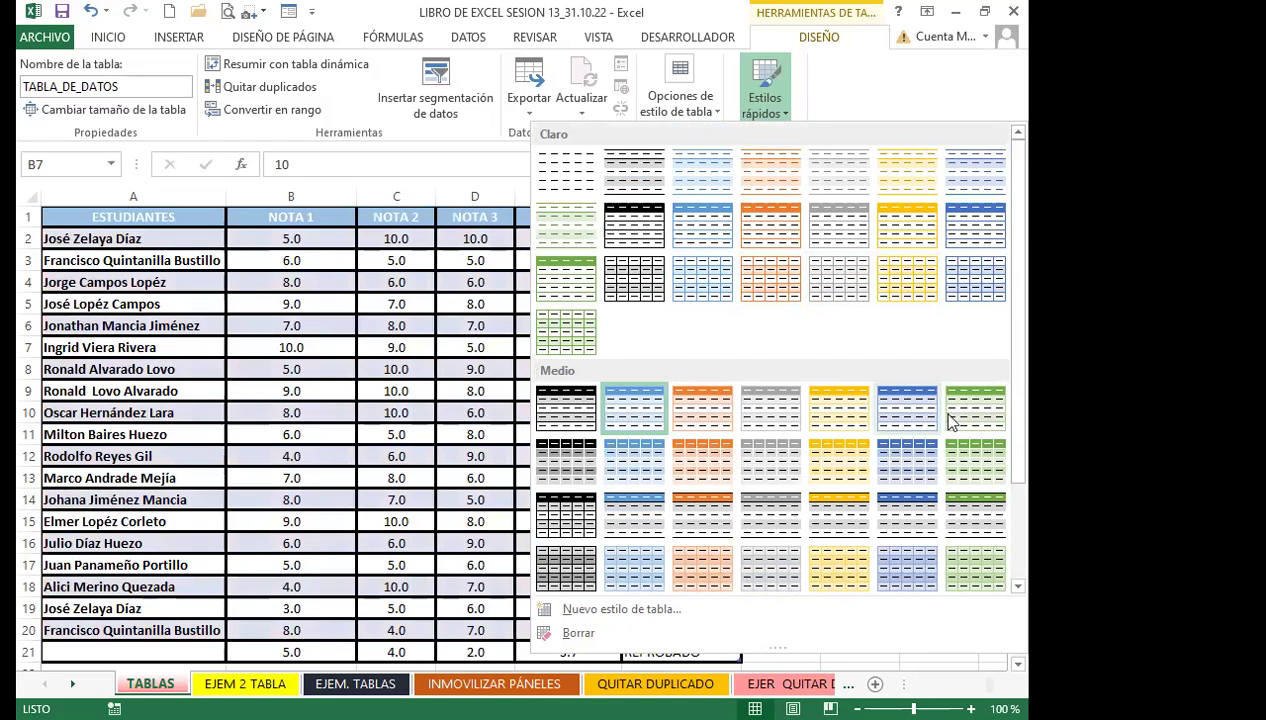
pyautogui.click(387, 414)
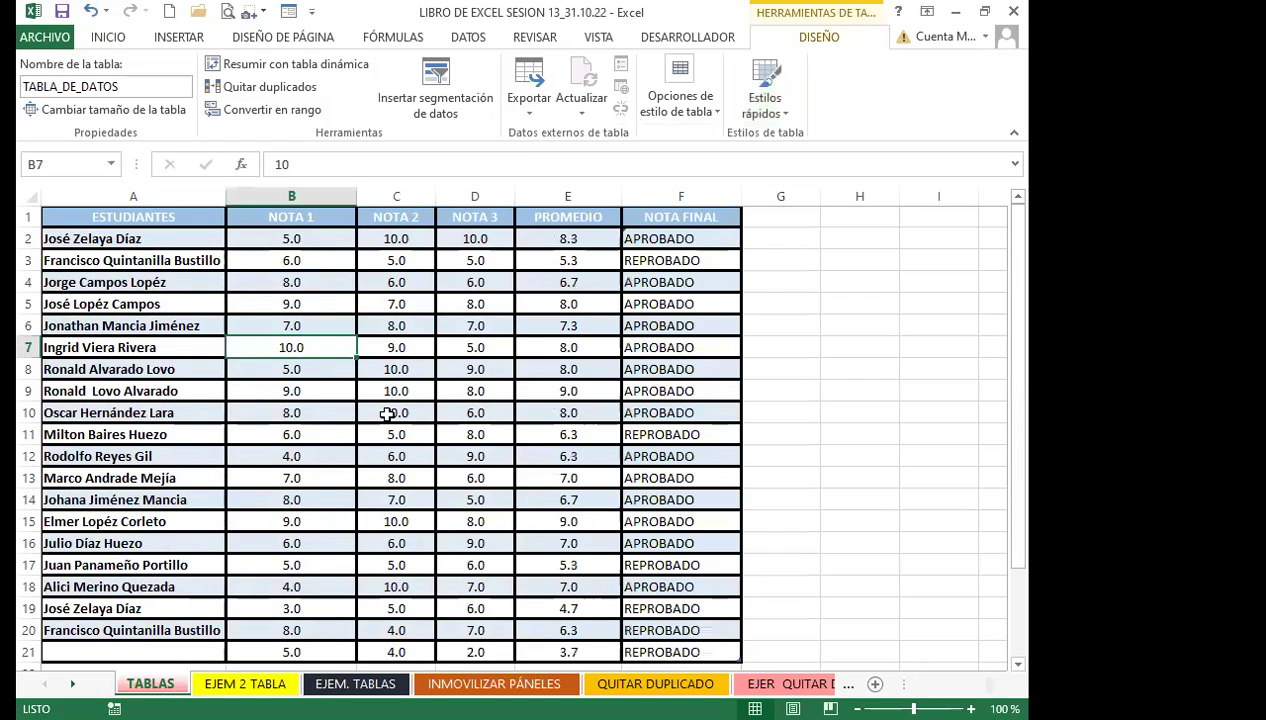
# Try extending the table down to row 23, then undo it with Ctrl+Z
pyautogui.scroll(-3, 436, 415)
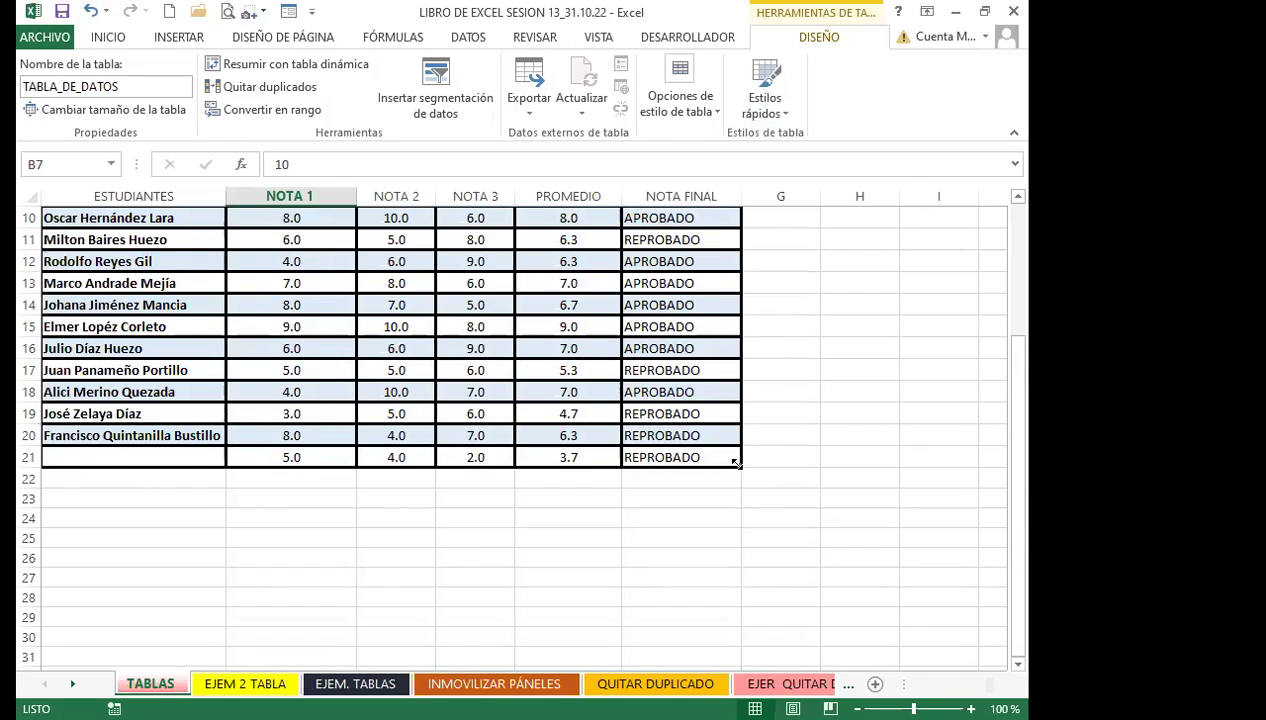
pyautogui.moveTo(738, 462); pyautogui.dragTo(738, 504)
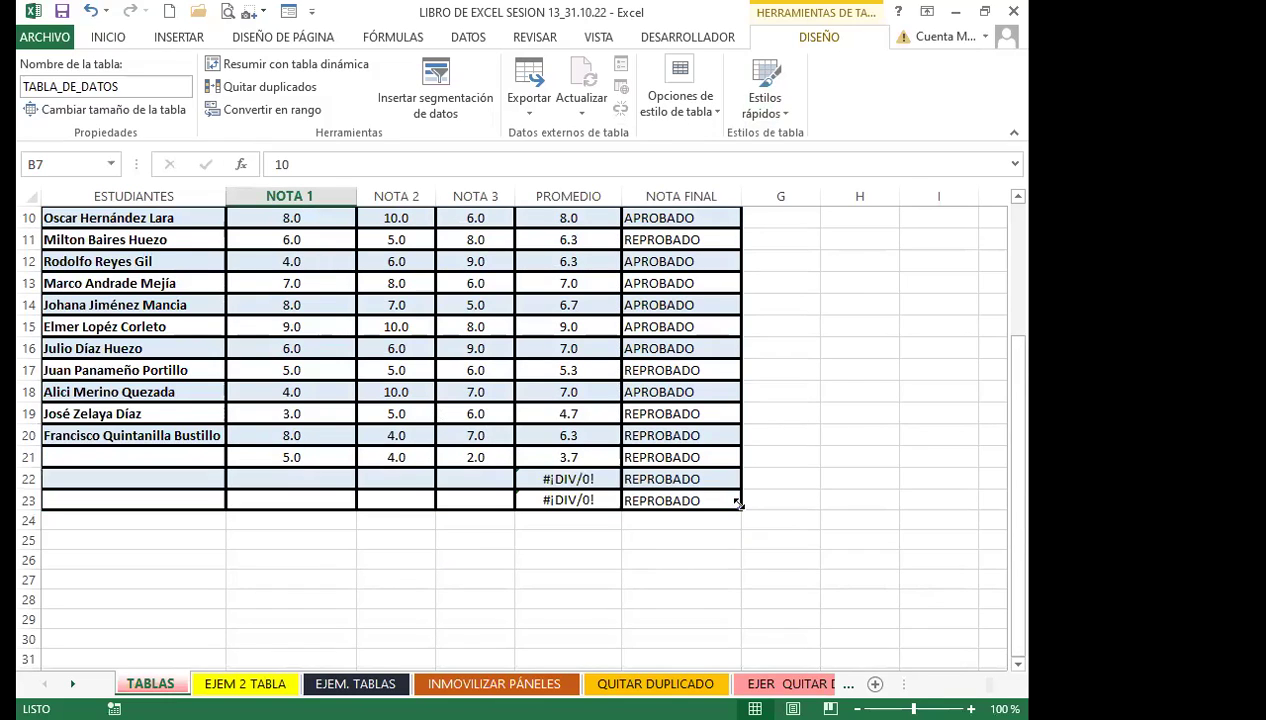
pyautogui.hotkey('ctrl', 'z')
pyautogui.scroll(-3, 500, 560)
pyautogui.click(330, 533)
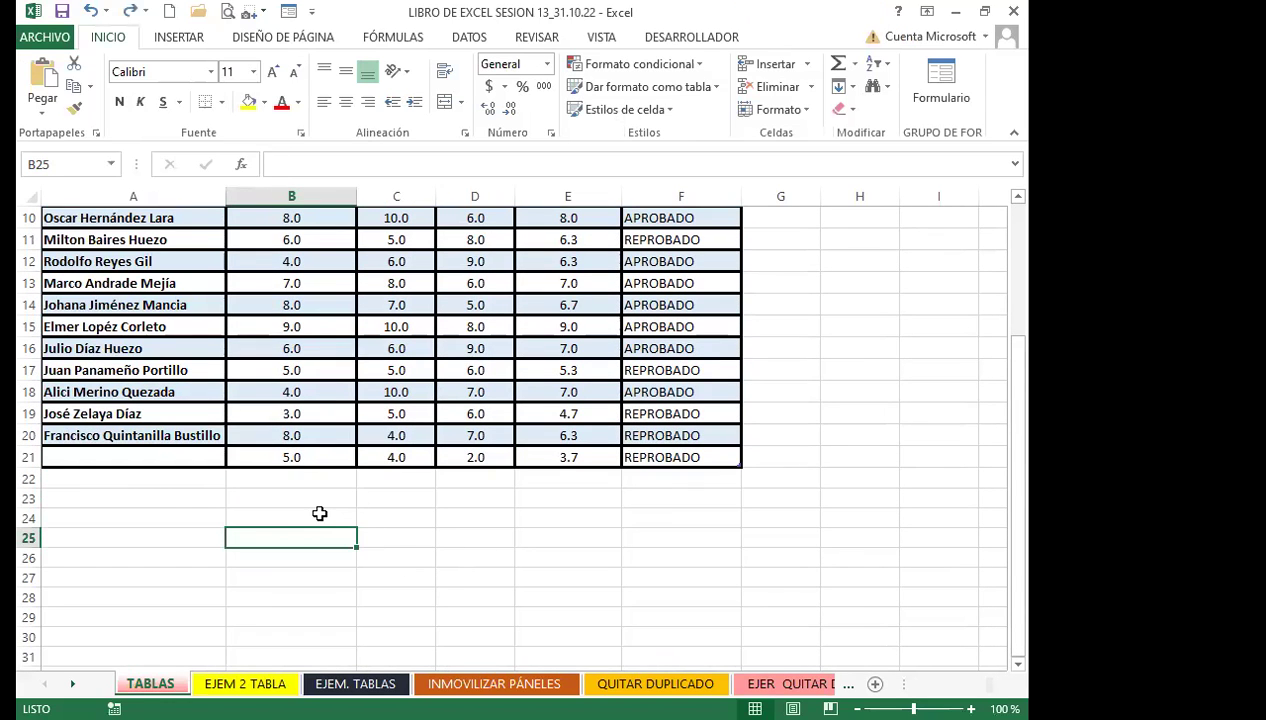
# Enter a new student's name in A22 with grades 10, 9 and 8
pyautogui.click(156, 478)
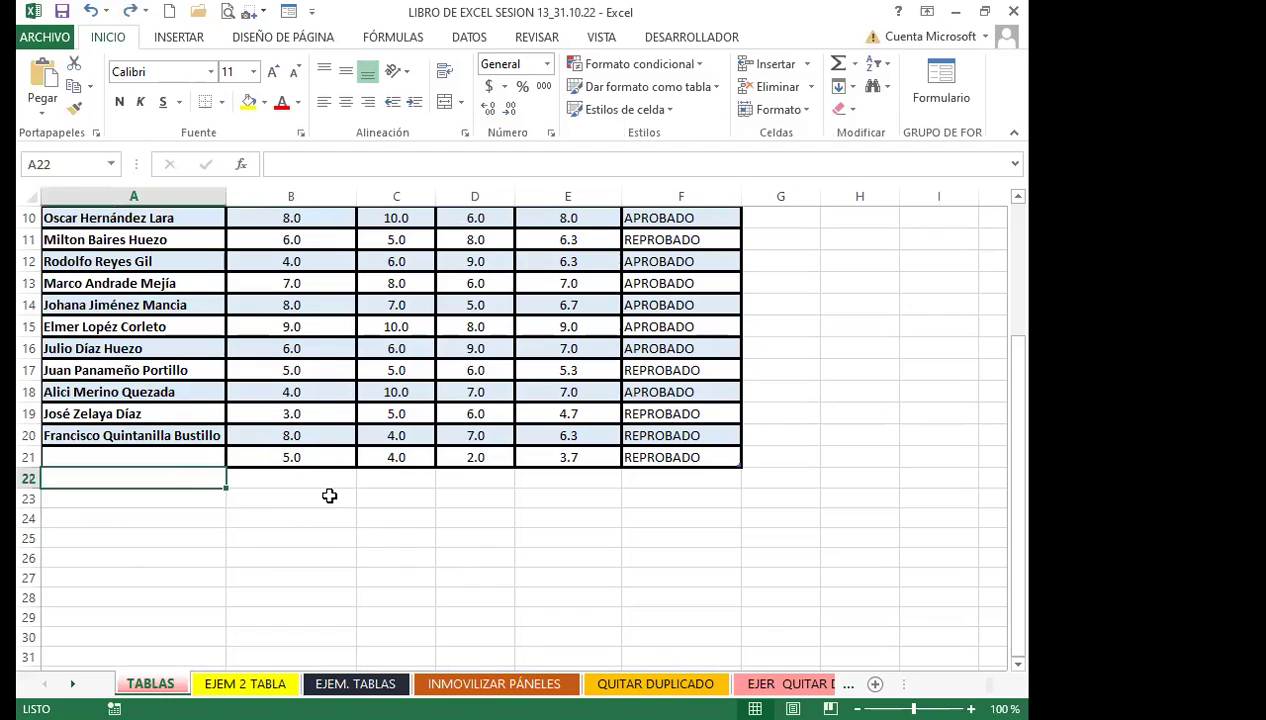
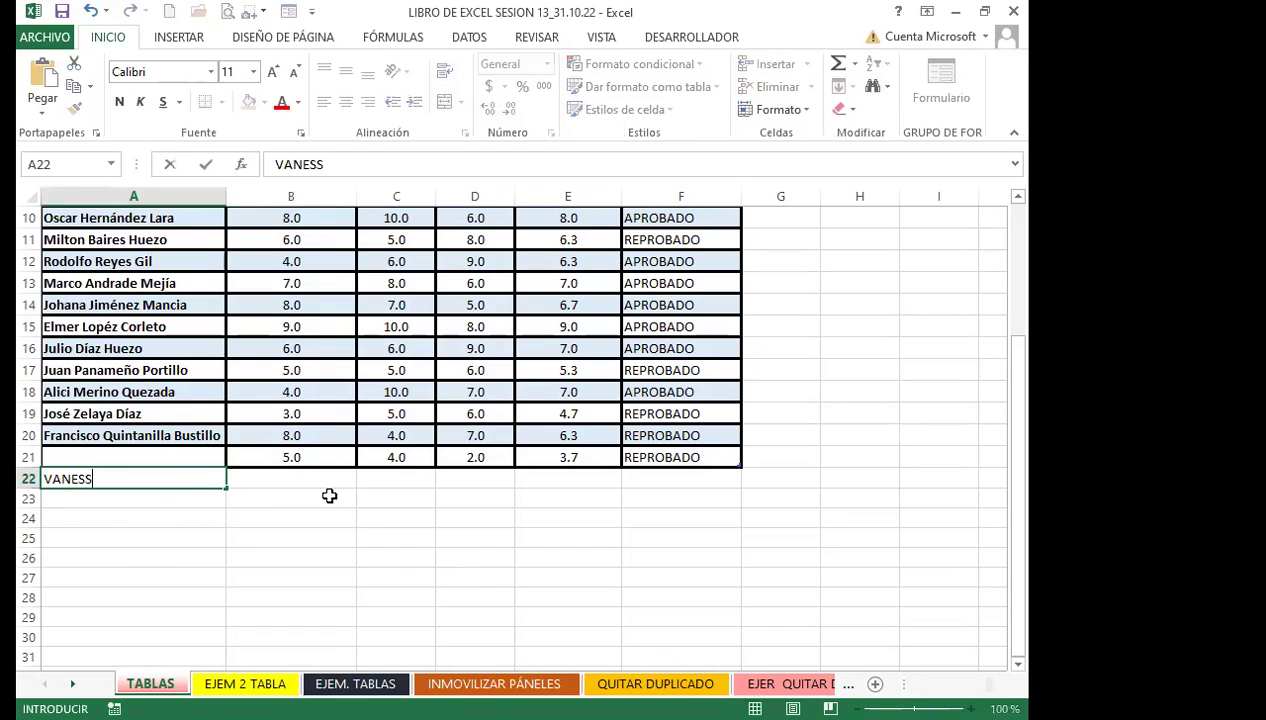
pyautogui.press('Tab')
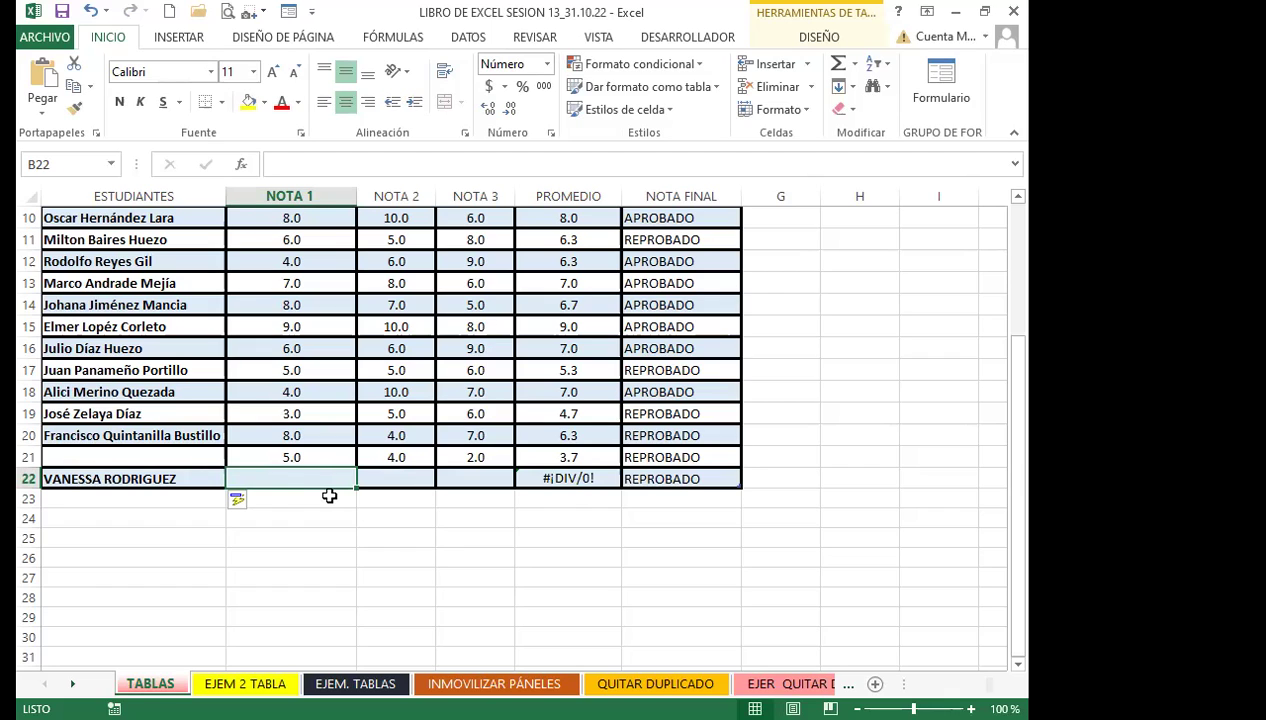
pyautogui.write('10')
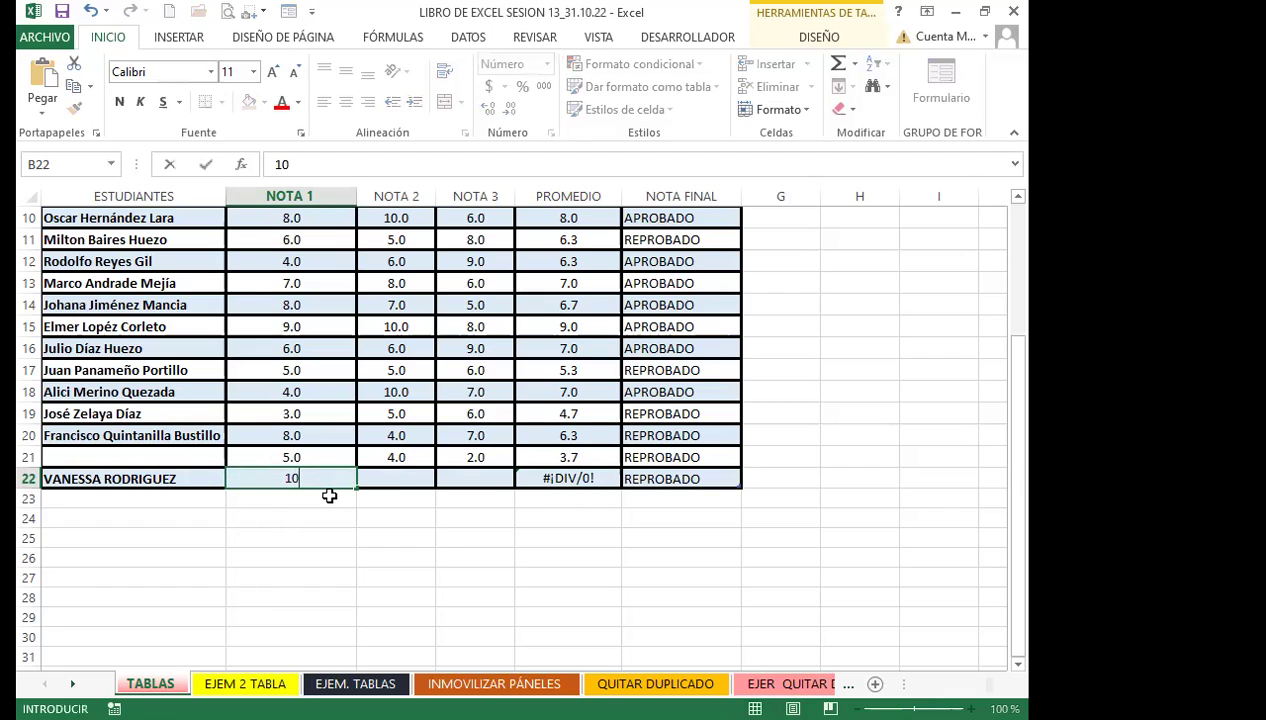
pyautogui.press('Tab')
pyautogui.write('9')
pyautogui.press('Tab')
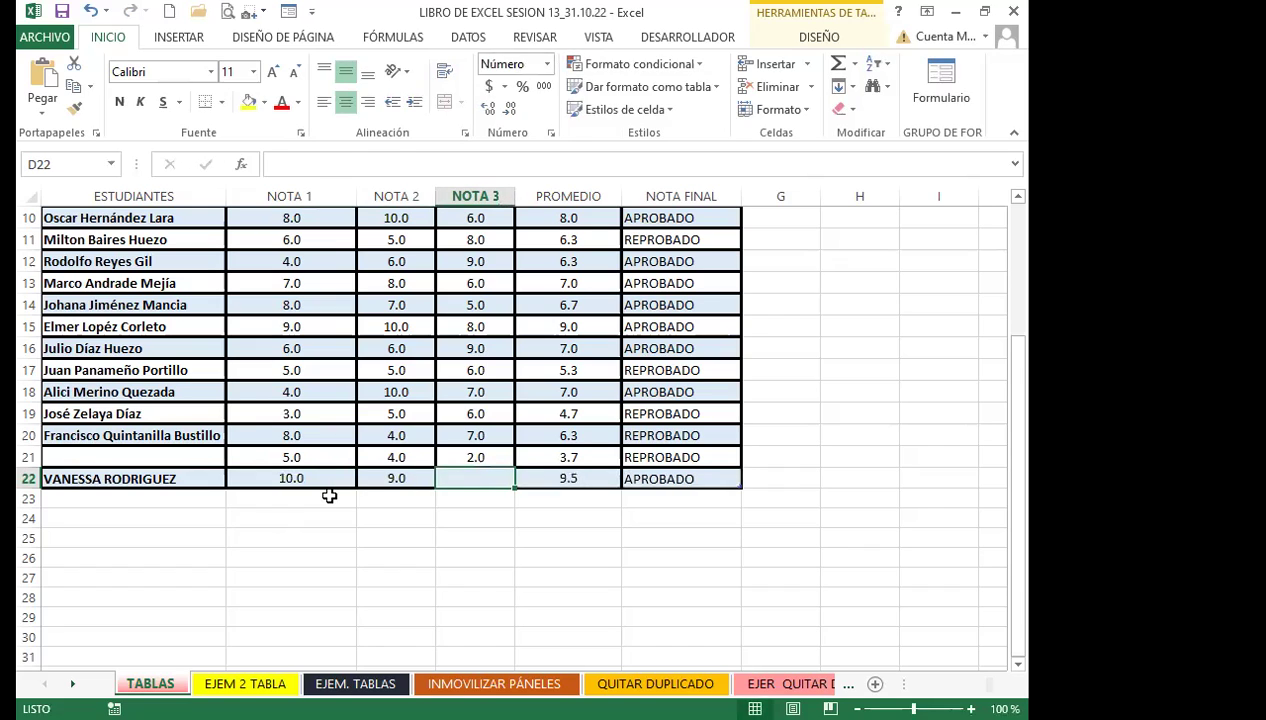
pyautogui.write('8')
pyautogui.press('Tab')
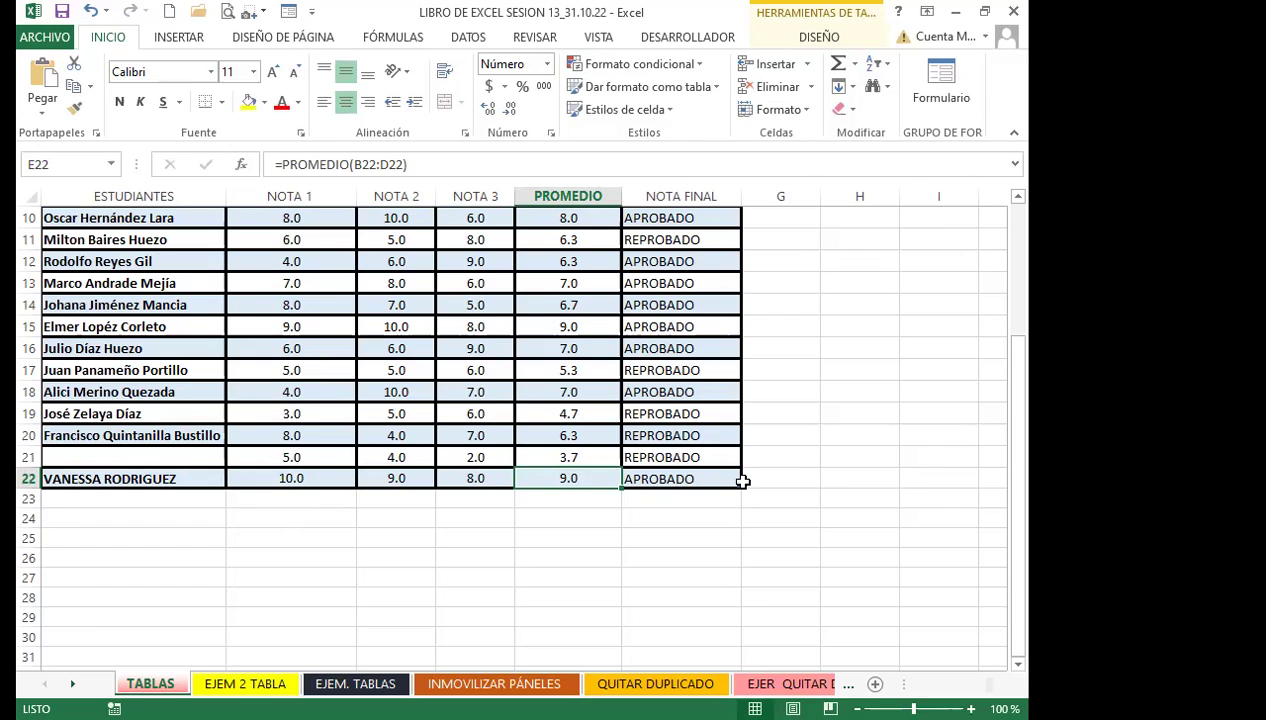
pyautogui.click(137, 496)
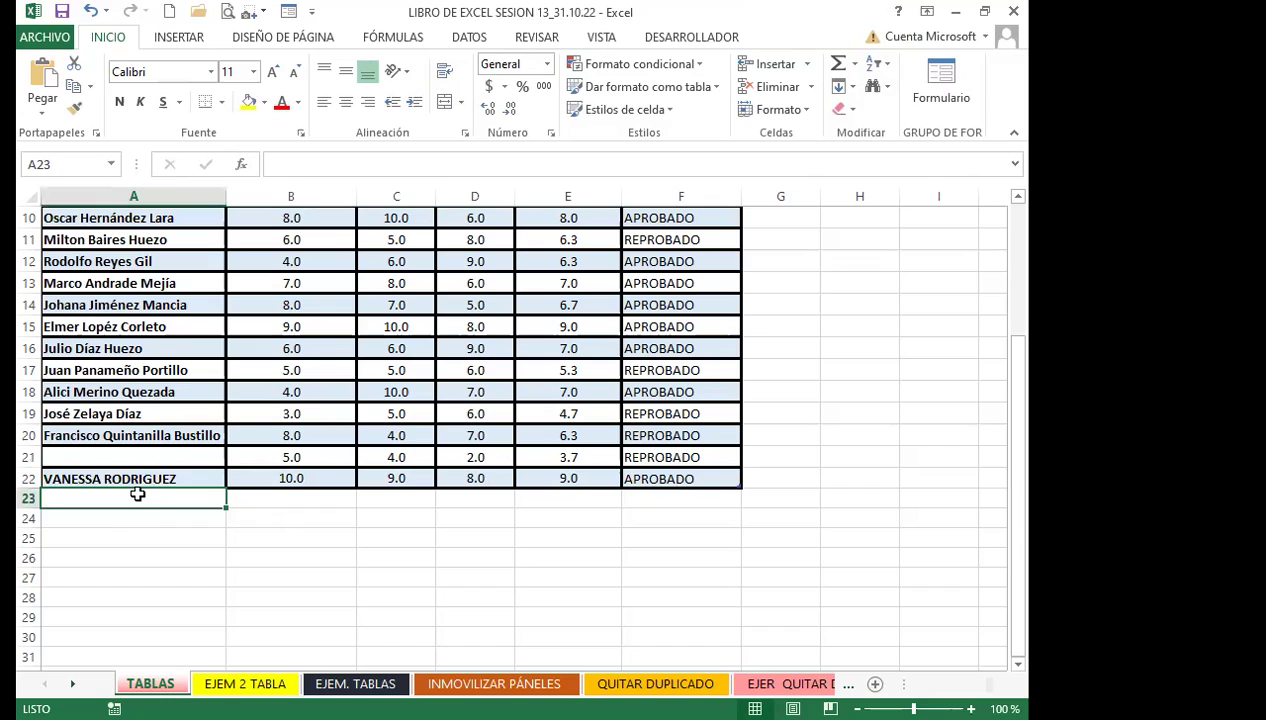
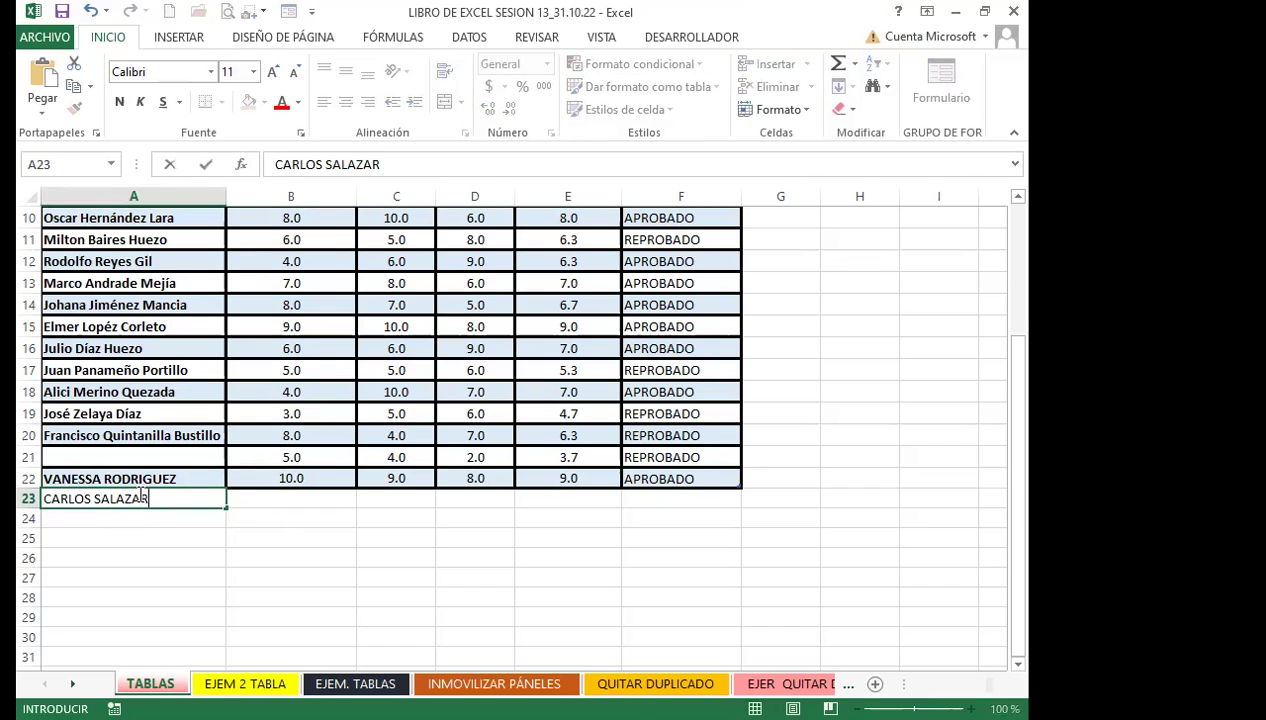
# Enter a second student's name in A23 with grades 10, 5 and 8
pyautogui.press('Tab')
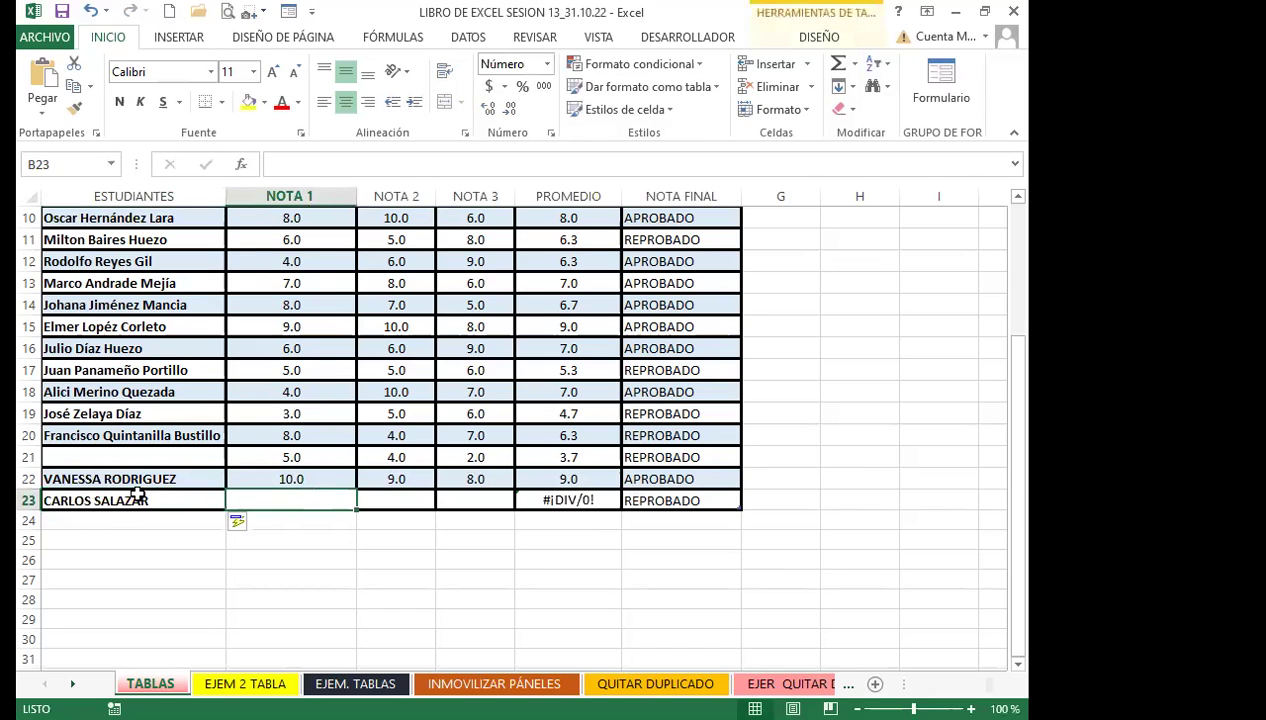
pyautogui.write('10')
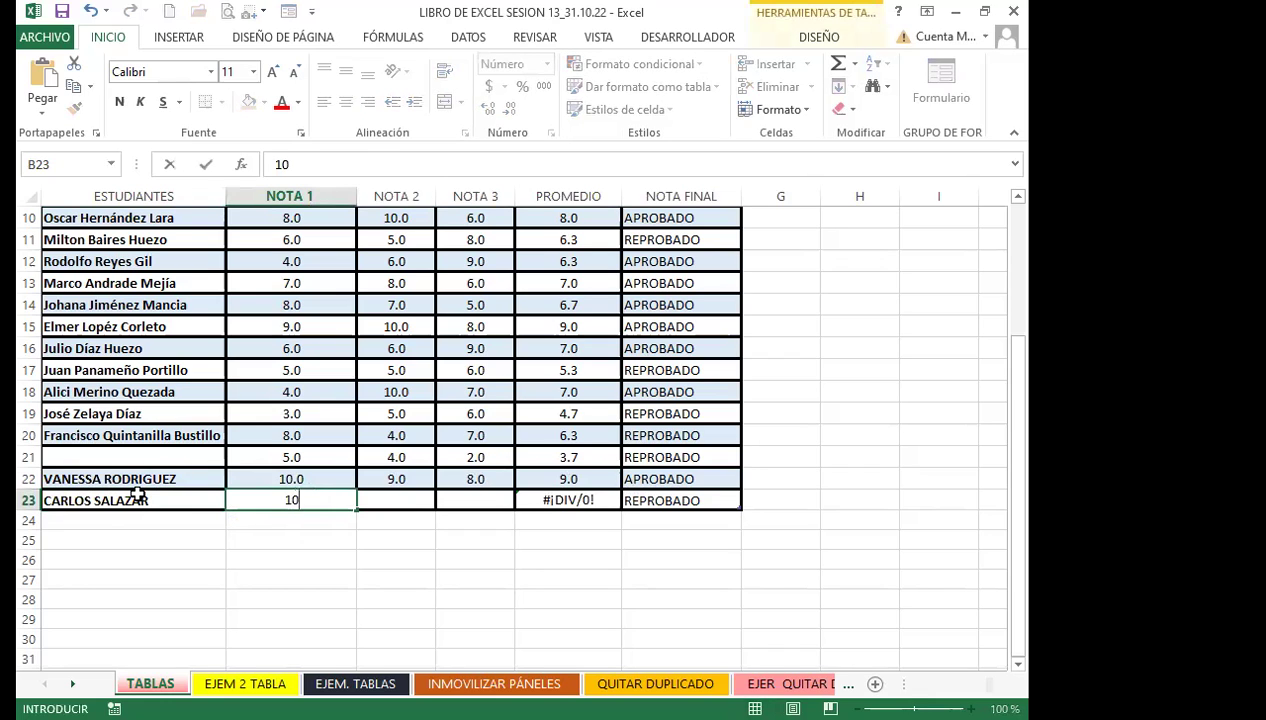
pyautogui.press('Tab')
pyautogui.write('5')
pyautogui.press('Tab')
pyautogui.write('8')
pyautogui.press('Tab')
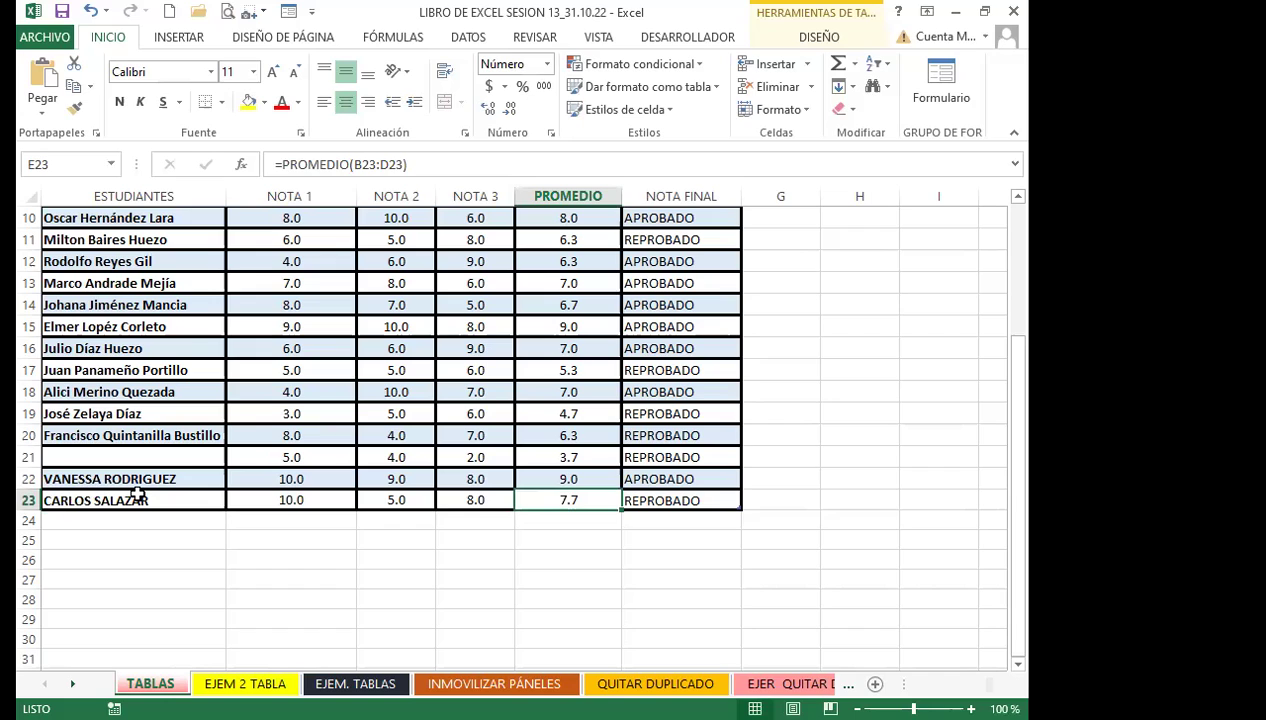
# Correct D23 and C23 to 10 and check the F23 NOTA FINAL formula
pyautogui.press('Left')
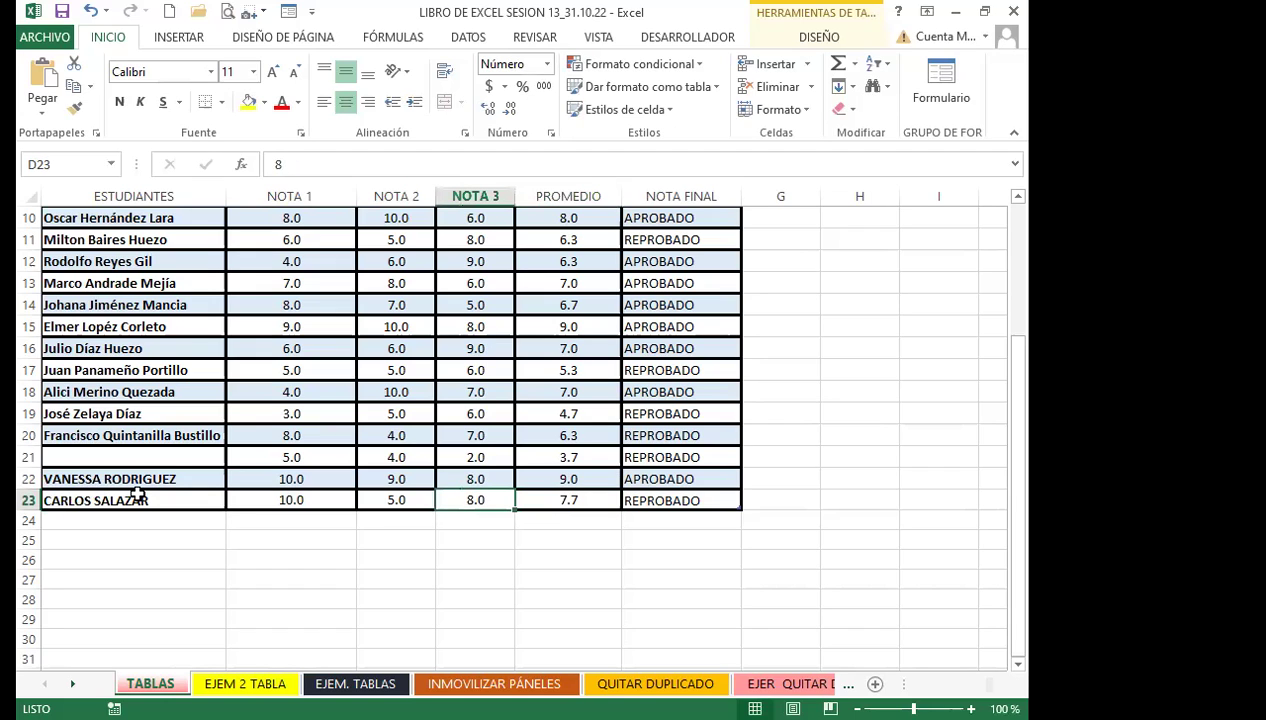
pyautogui.write('10')
pyautogui.press('Tab')
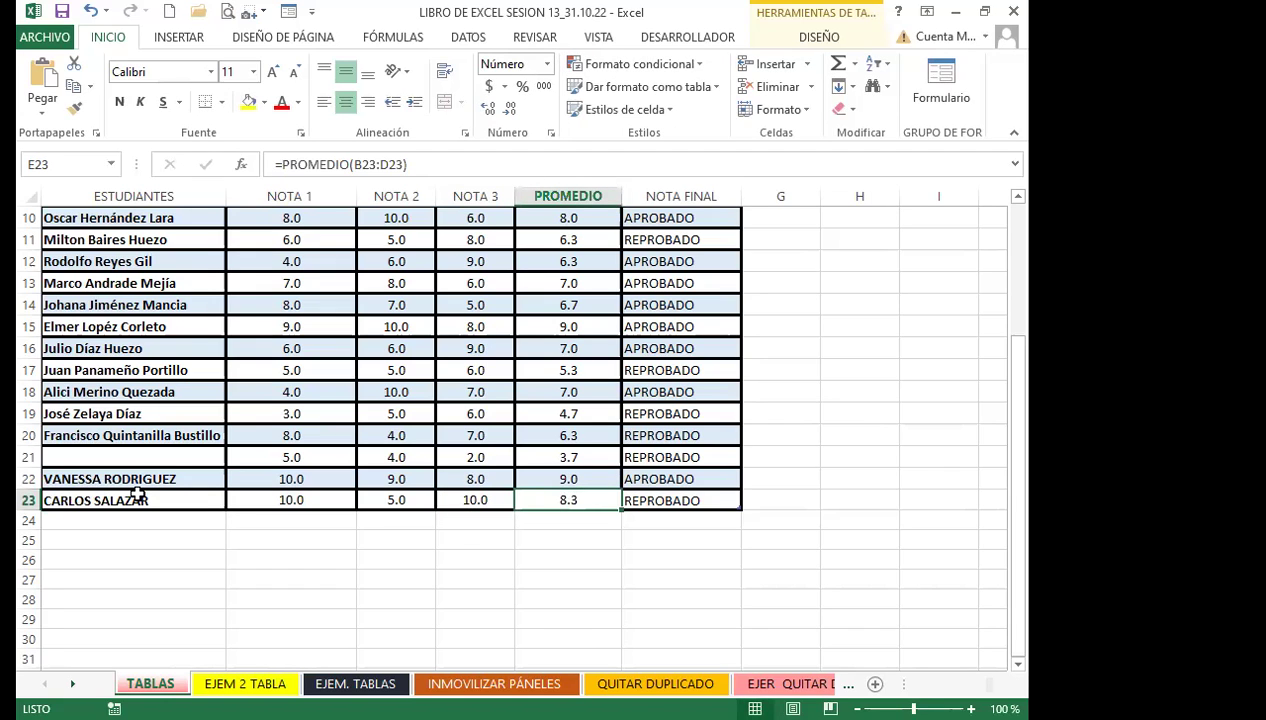
pyautogui.press('Left')
pyautogui.press('Left')
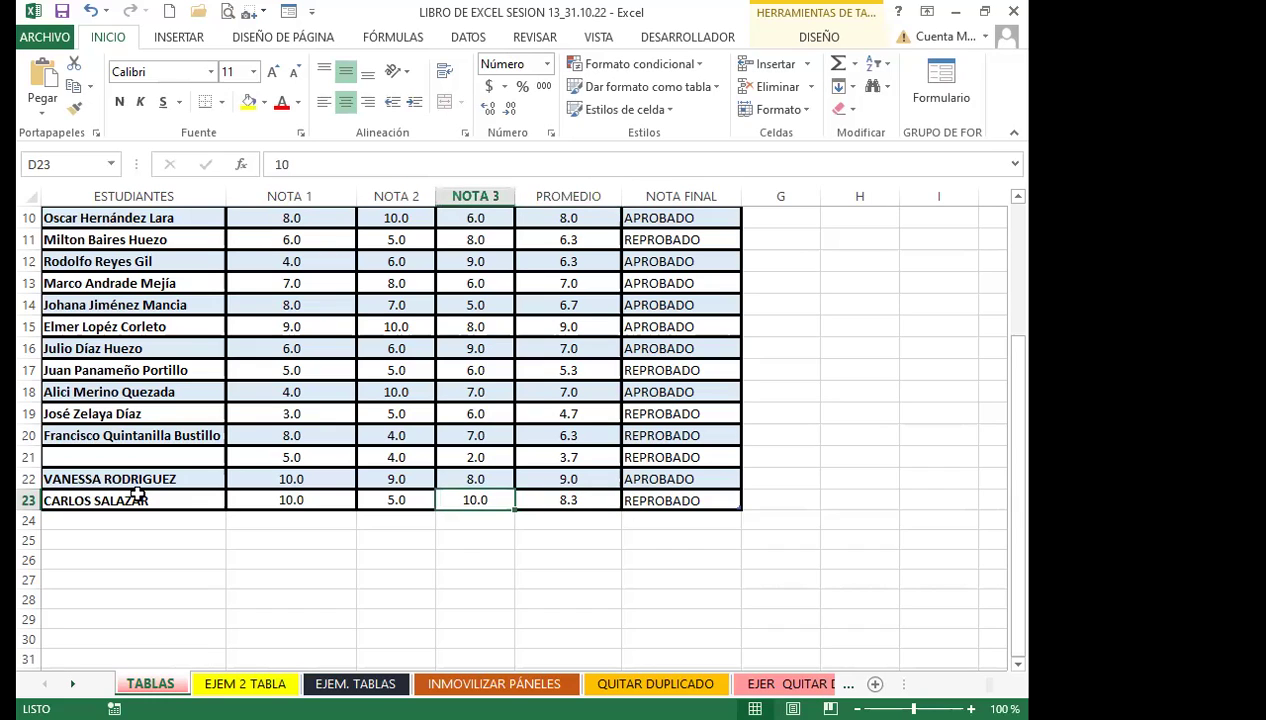
pyautogui.write('10')
pyautogui.press('Tab')
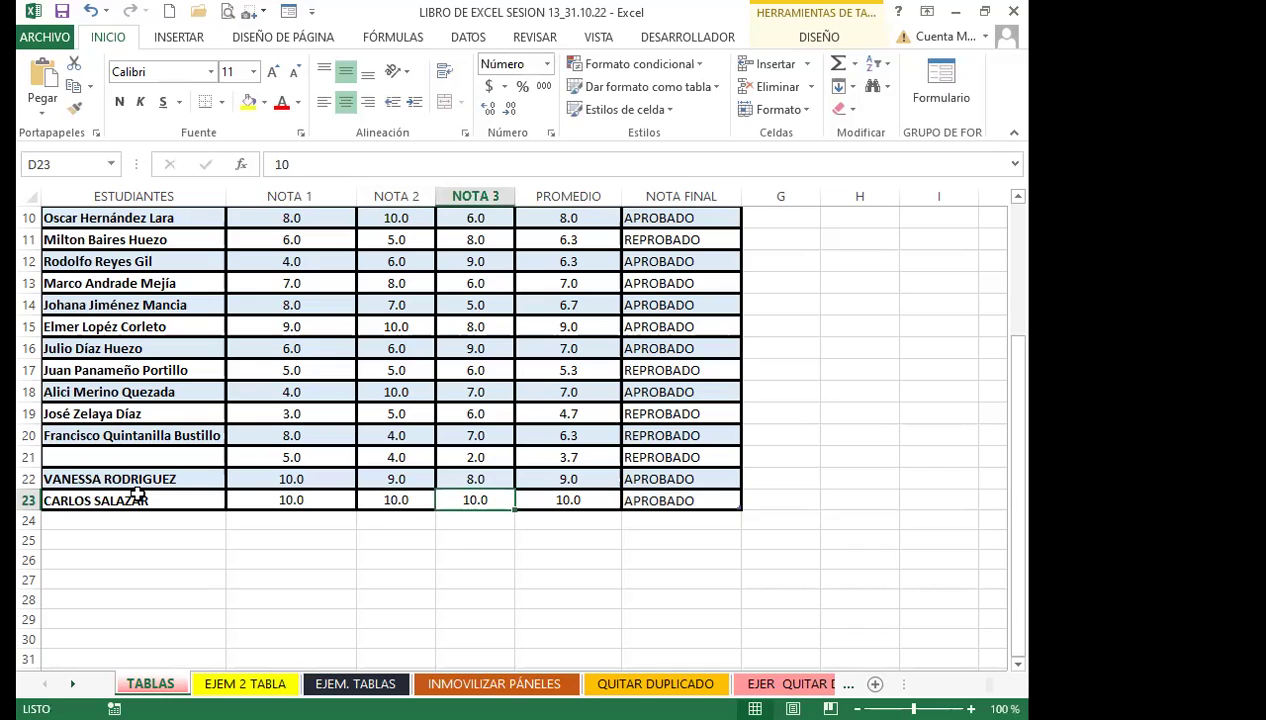
pyautogui.click(672, 499)
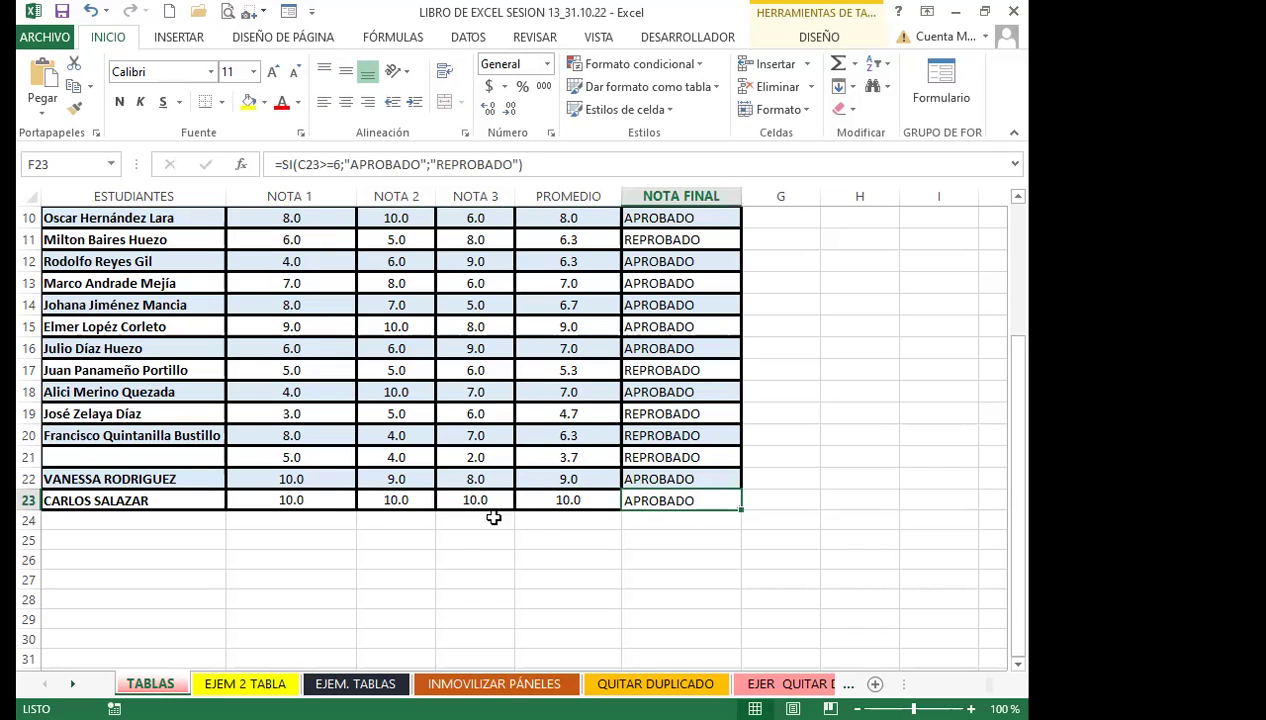
pyautogui.click(298, 497)
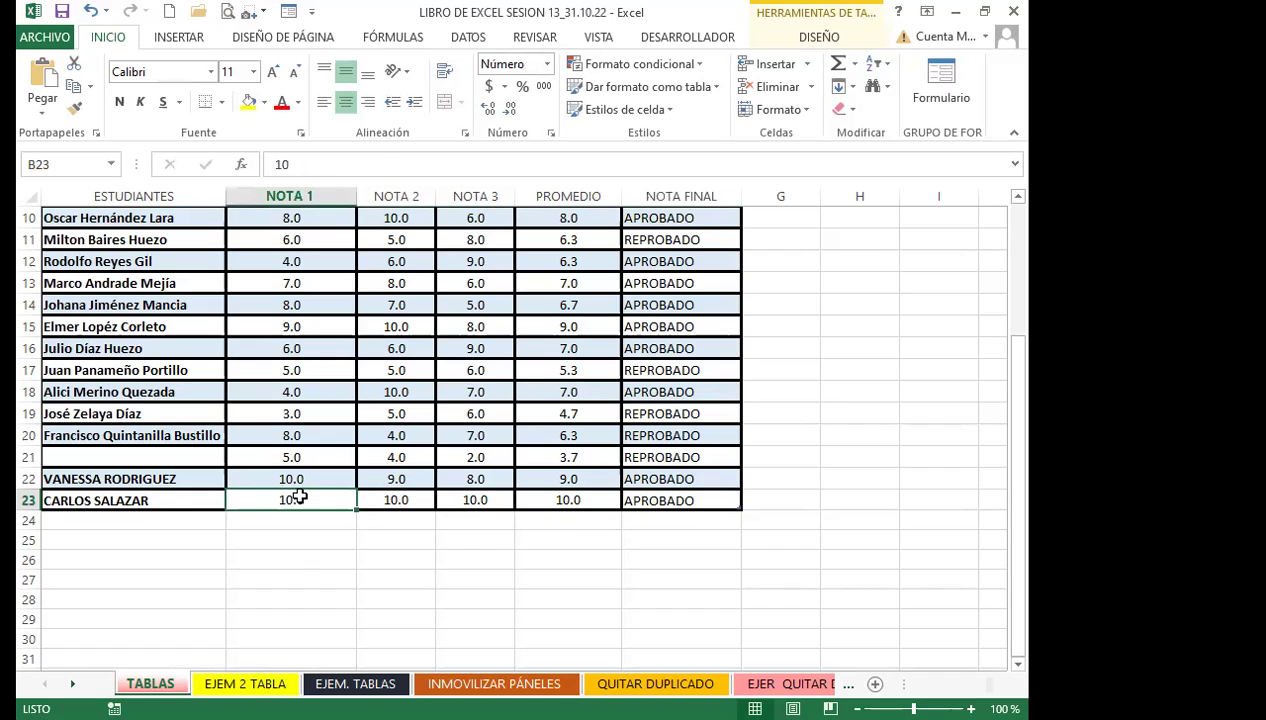
pyautogui.click(715, 500)
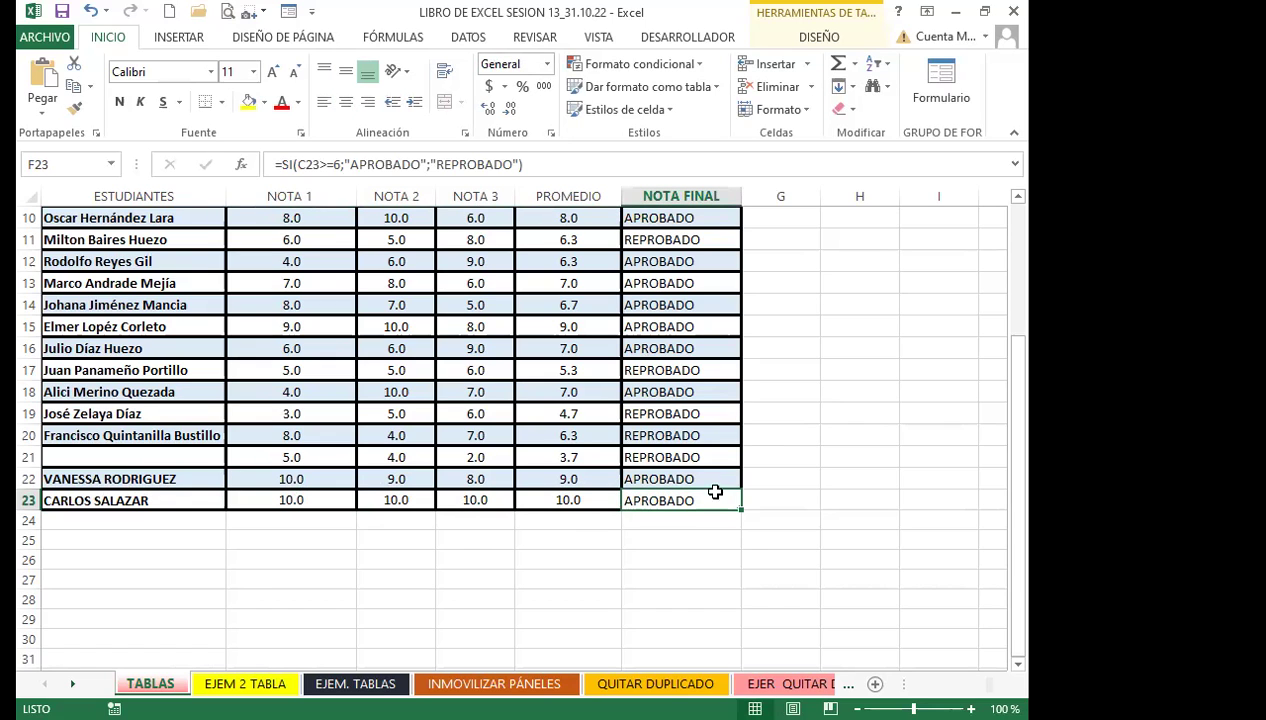
# Review the PROMEDIO and NOTA FINAL formulas in E3, F6 and F2
pyautogui.scroll(3, 525, 440)
pyautogui.scroll(1, 531, 424)
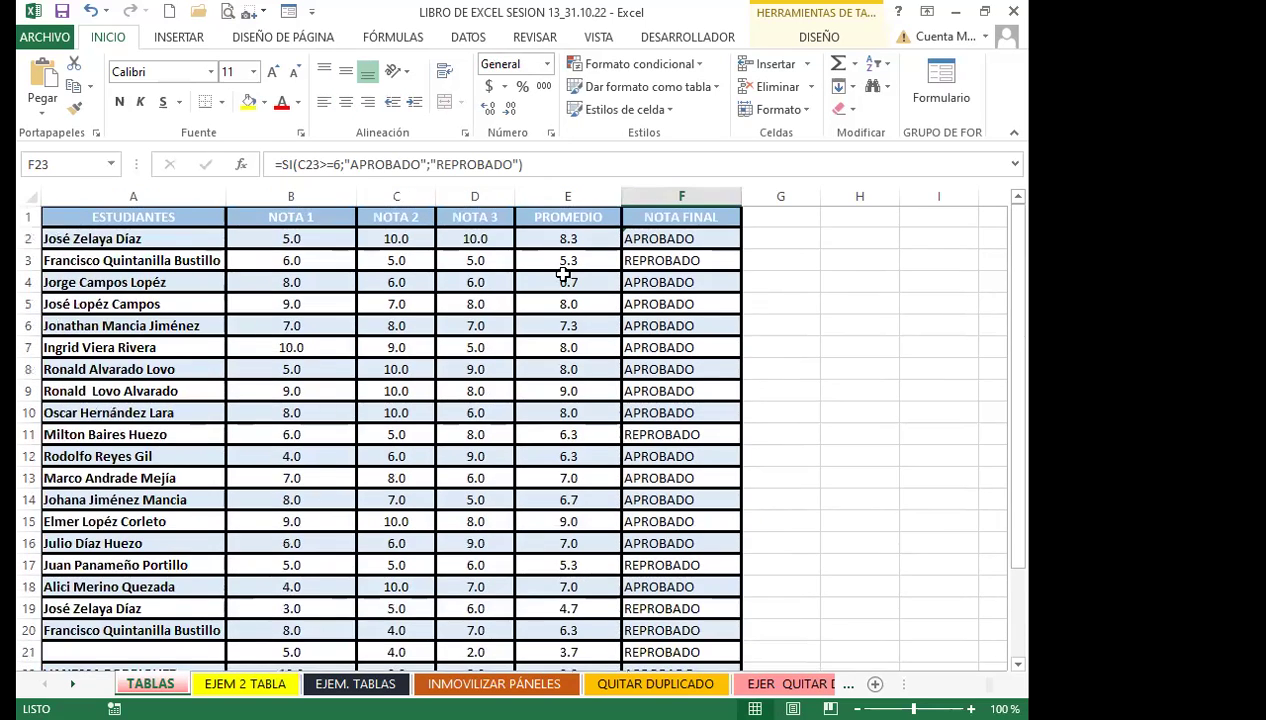
pyautogui.click(553, 266)
pyautogui.click(631, 326)
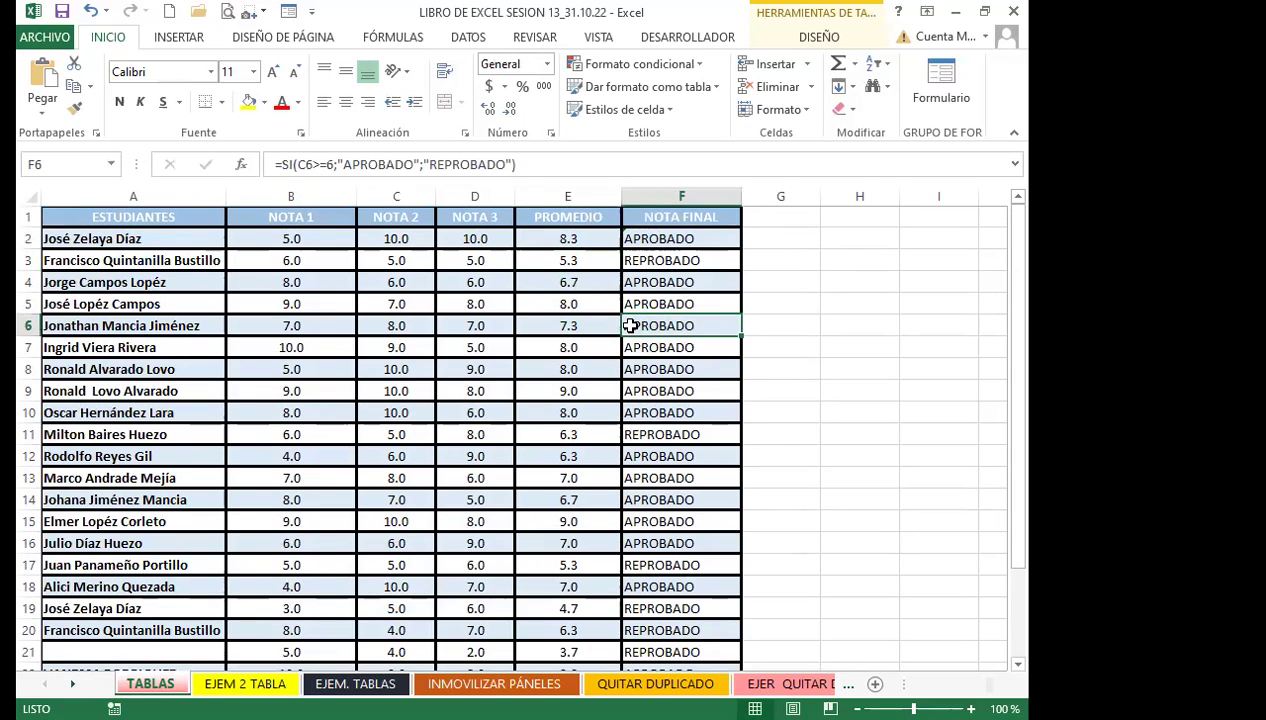
pyautogui.click(629, 243)
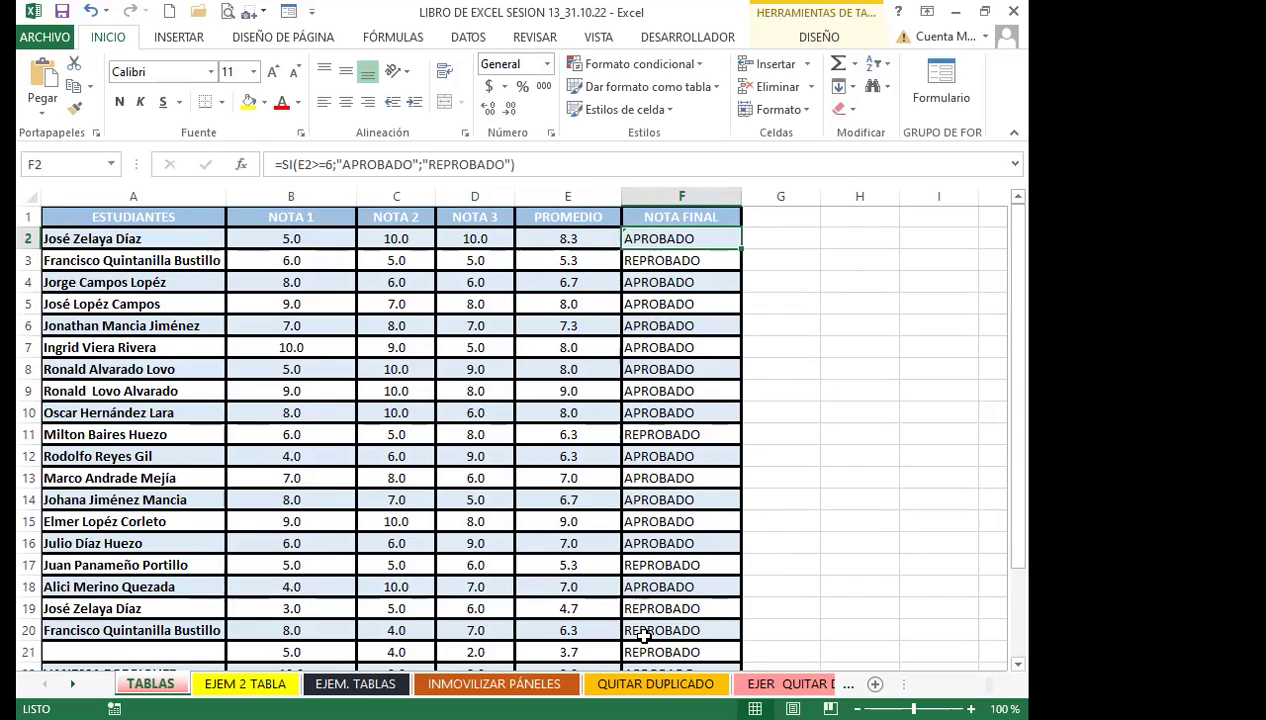
pyautogui.scroll(-3, 643, 635)
# Change C23 to 7 and B23 to 5, then check row 23's NOTA FINAL formula
pyautogui.click(383, 498)
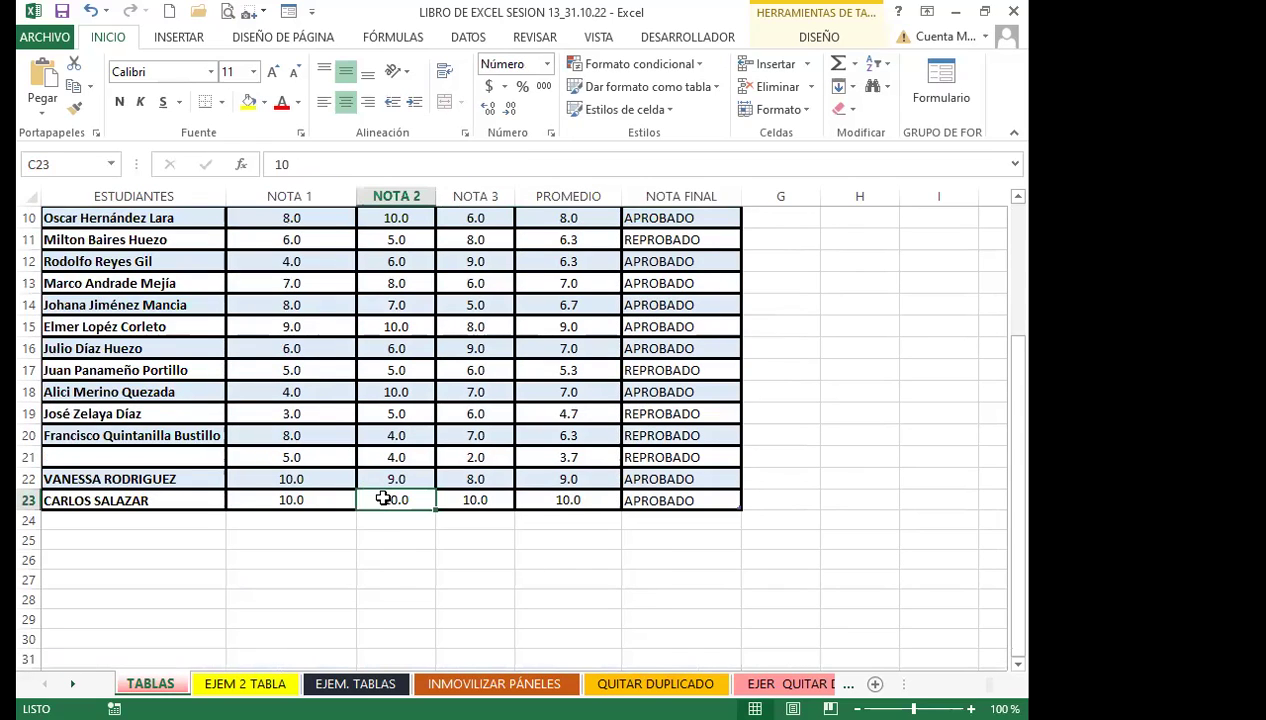
pyautogui.write('7')
pyautogui.click(317, 497)
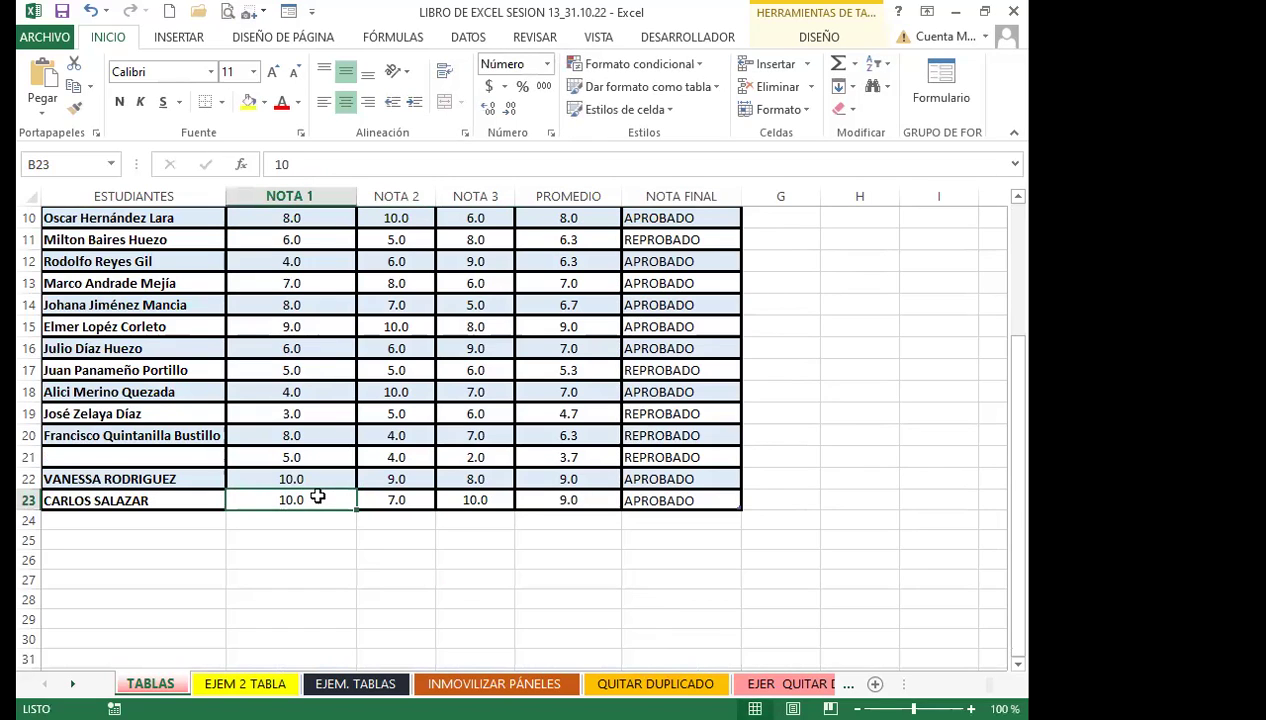
pyautogui.write('5')
pyautogui.press('Return')
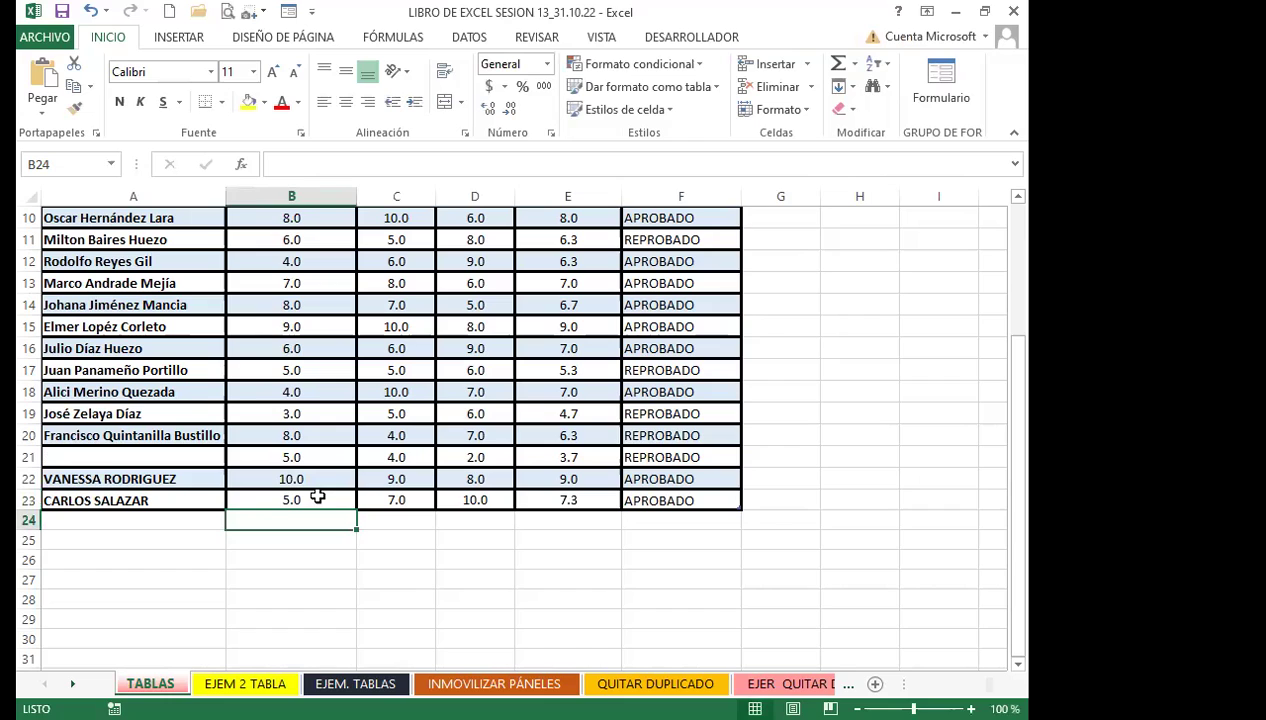
pyautogui.click(659, 500)
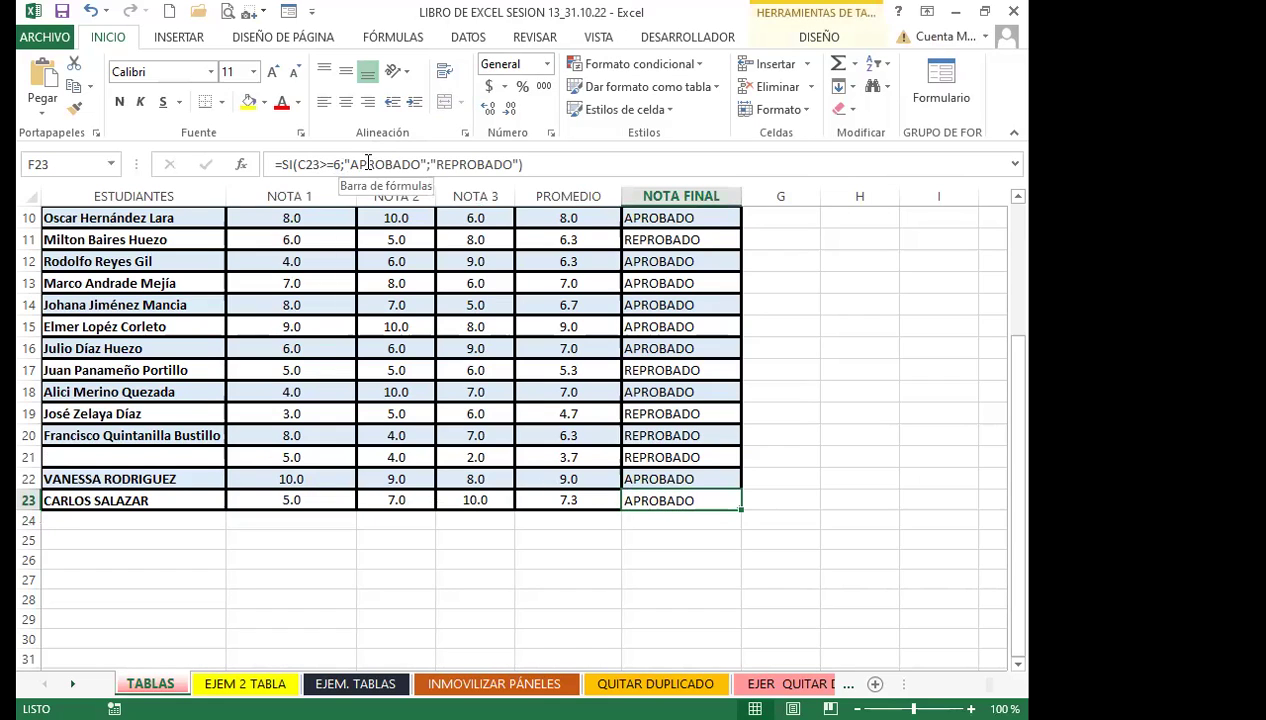
pyautogui.click(285, 501)
pyautogui.click(681, 495)
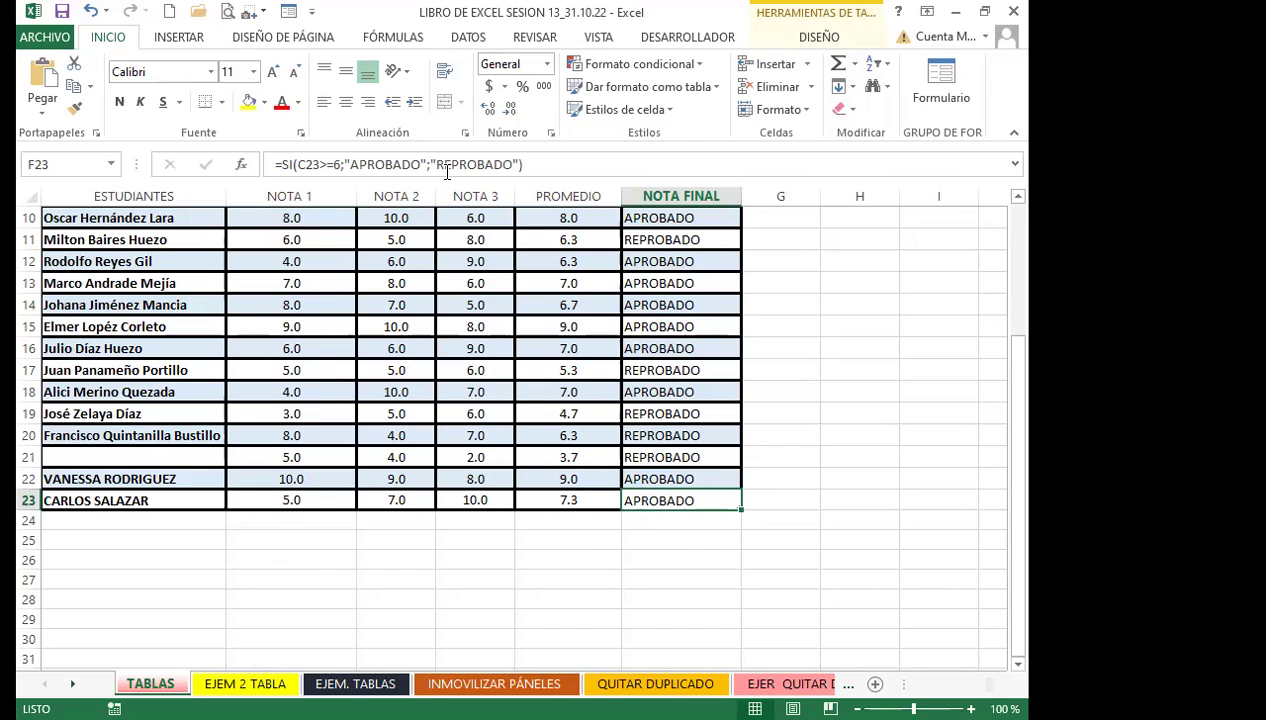
pyautogui.click(409, 163)
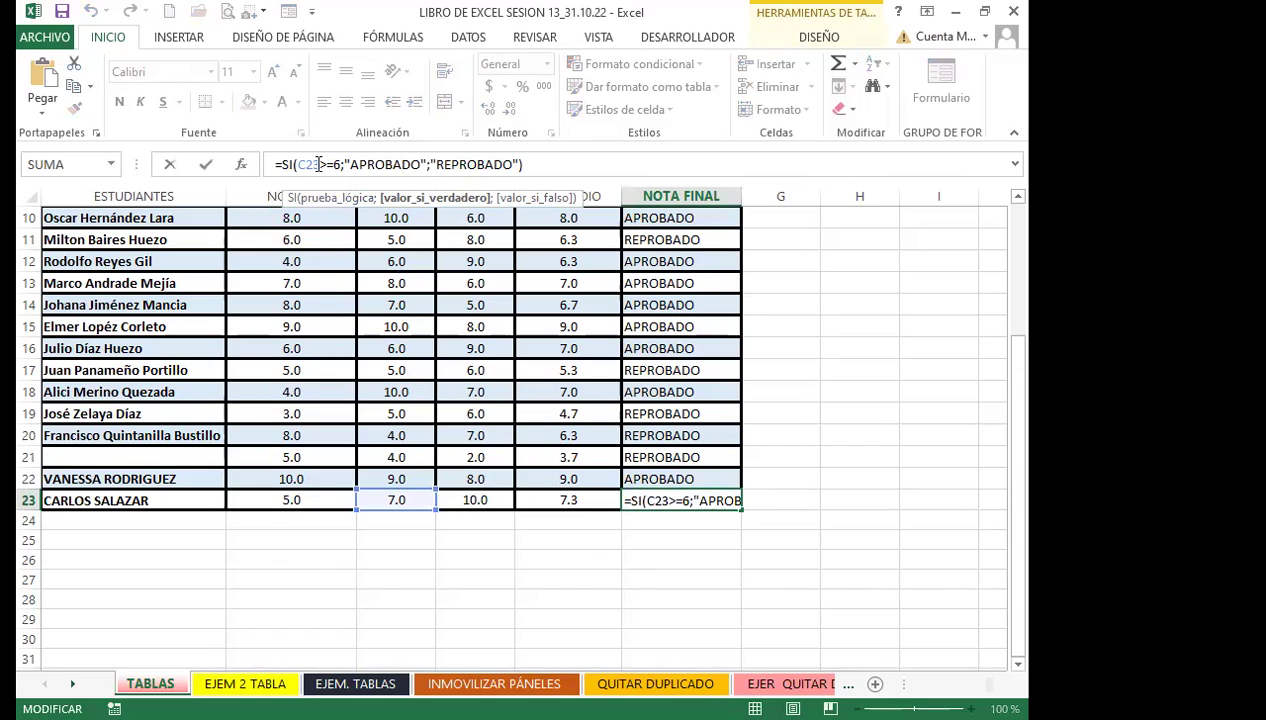
pyautogui.click(320, 164)
pyautogui.press('BackSpace')
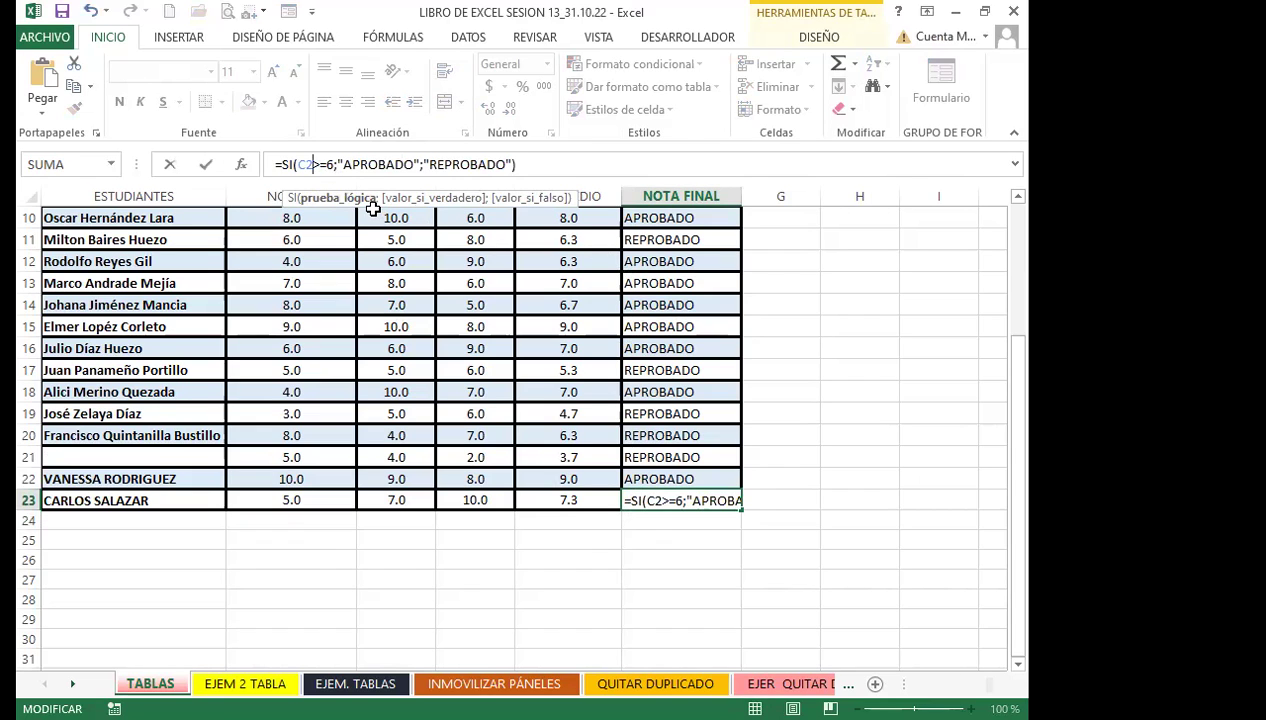
pyautogui.click(548, 497)
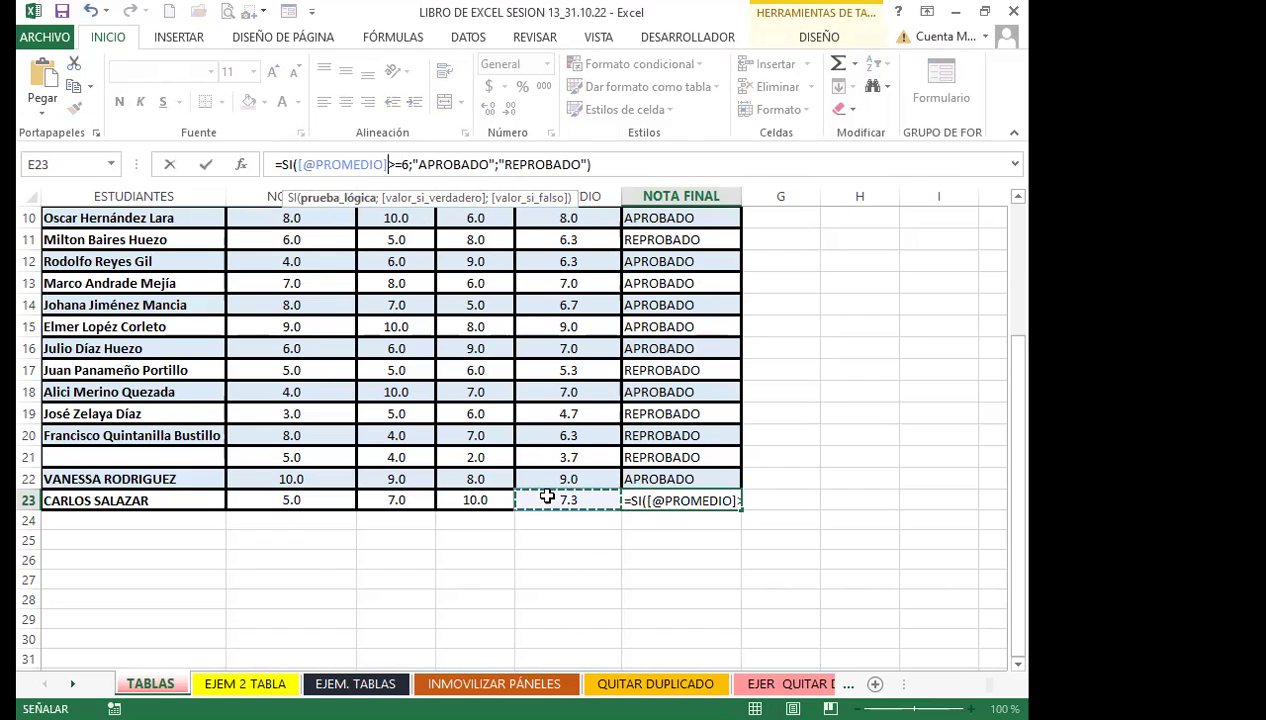
pyautogui.press('Return')
pyautogui.press('Up')
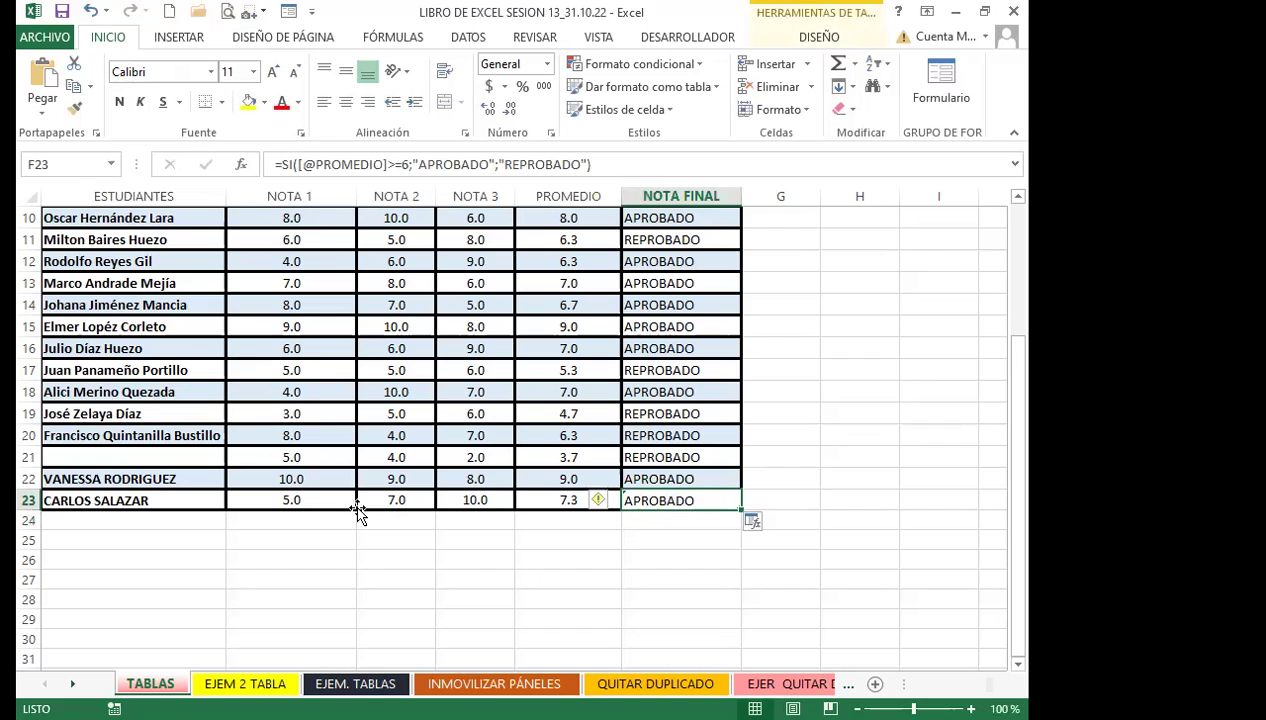
pyautogui.scroll(3, 699, 324)
# Compare the NOTA FINAL and PROMEDIO formulas in rows 2 through 11
pyautogui.click(678, 238)
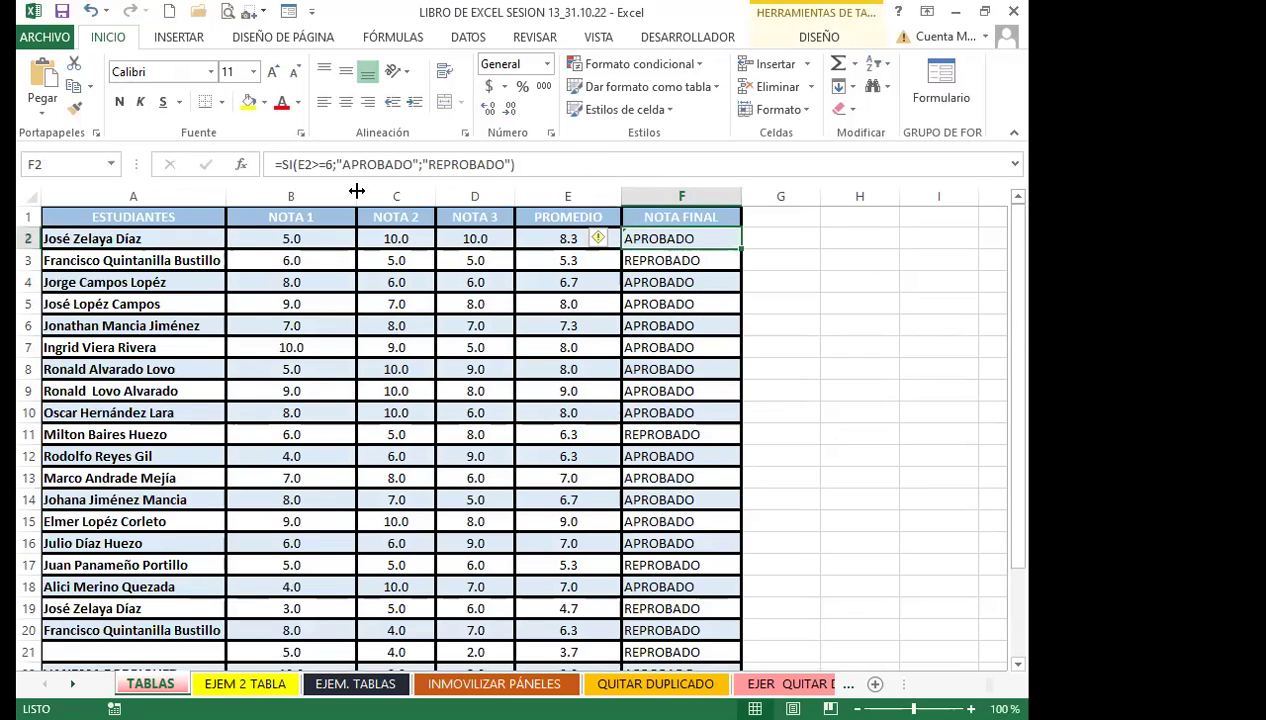
pyautogui.click(554, 237)
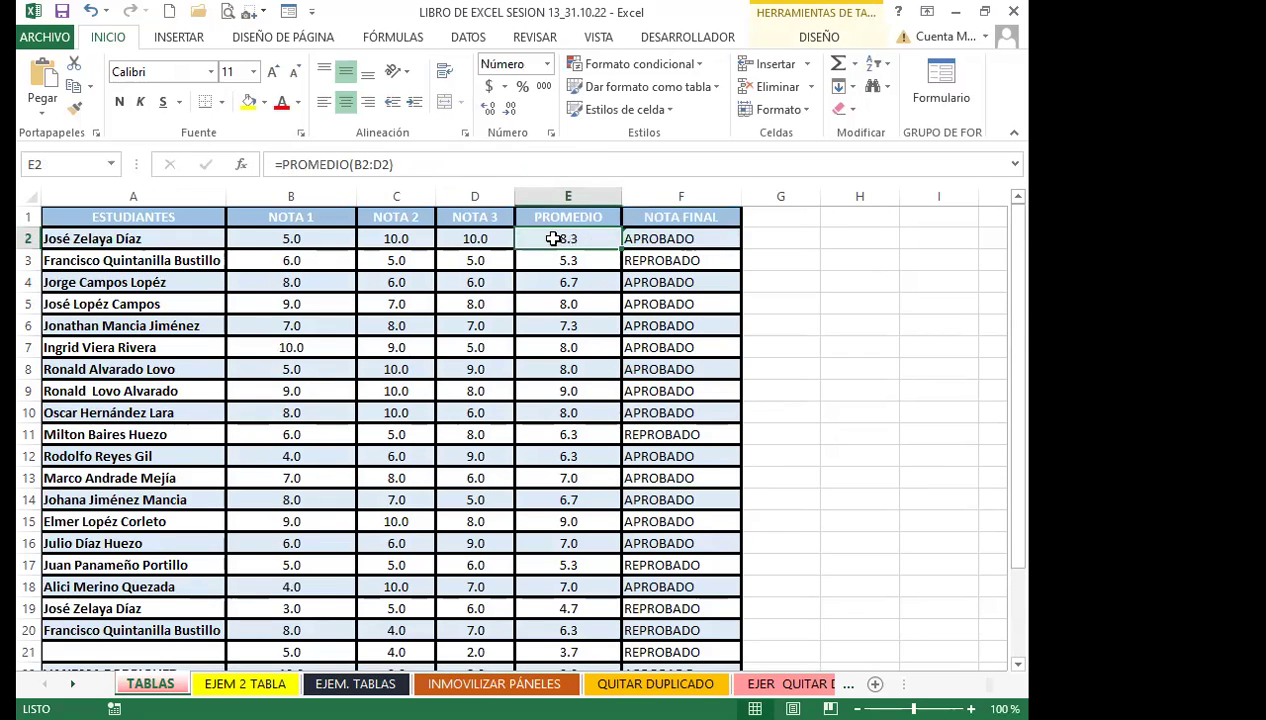
pyautogui.click(686, 238)
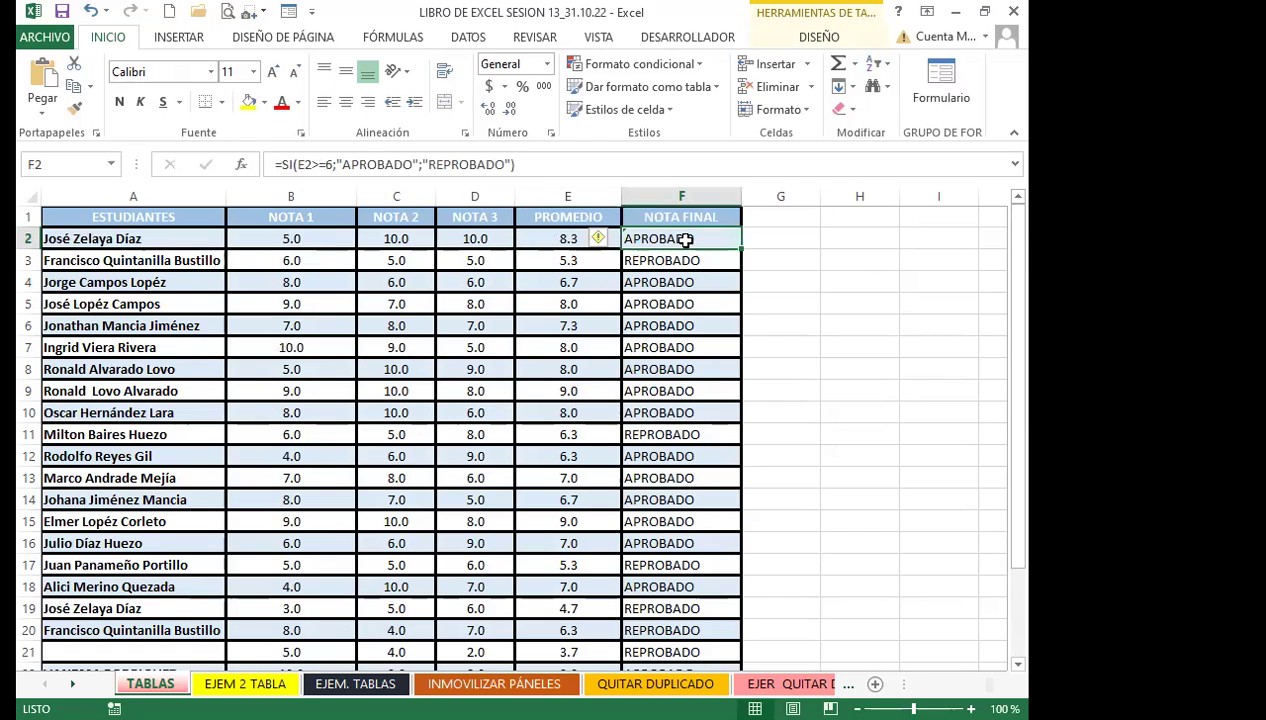
pyautogui.click(643, 514)
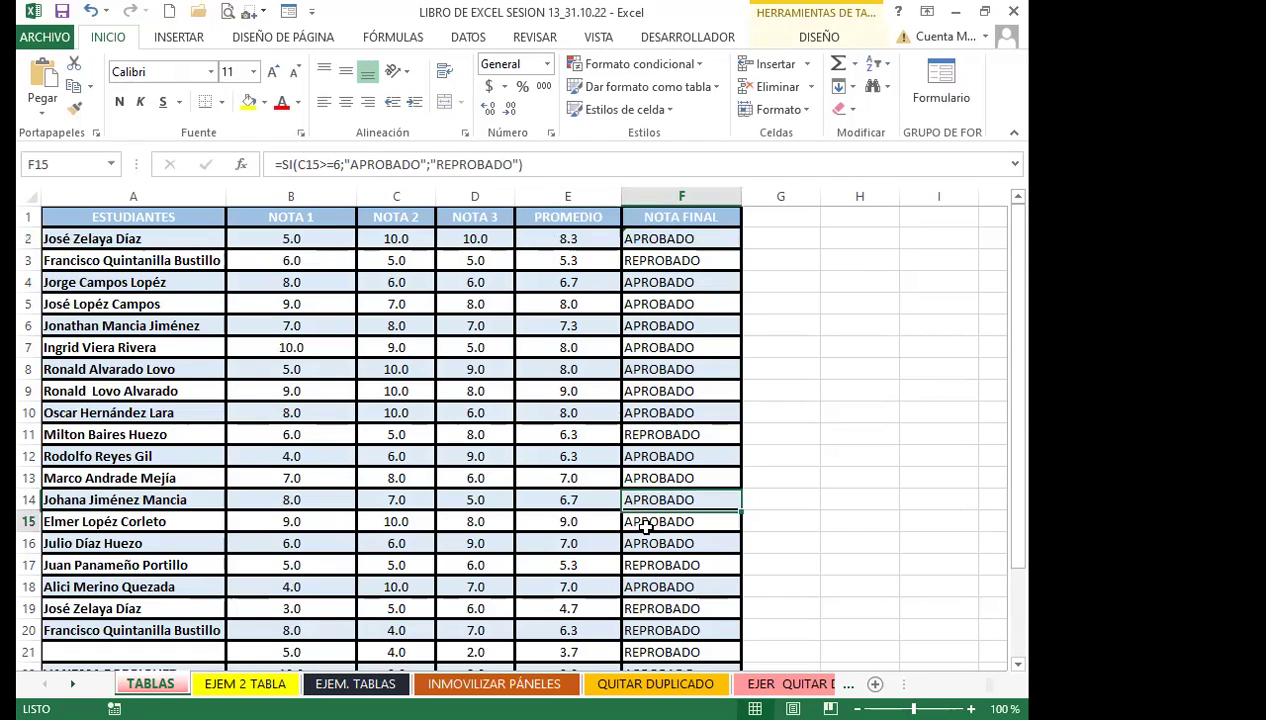
pyautogui.click(660, 261)
pyautogui.click(665, 327)
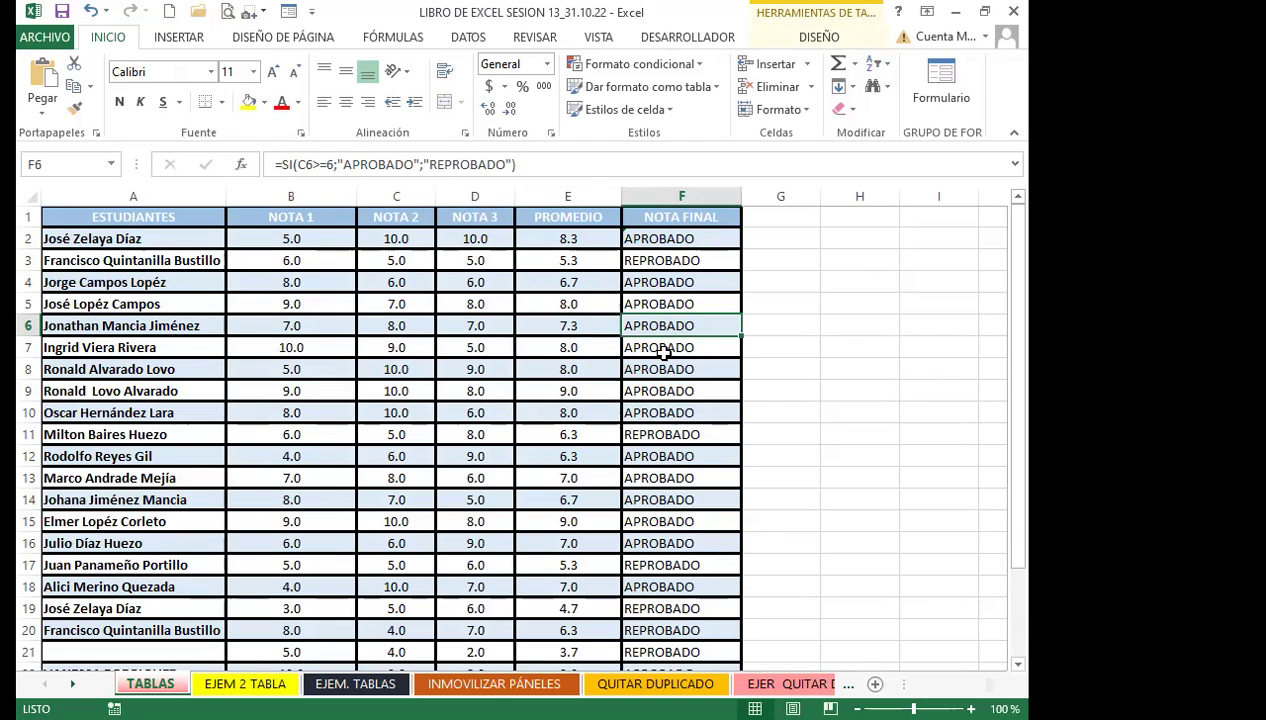
pyautogui.press('Down')
pyautogui.press('Down')
pyautogui.press('Down')
pyautogui.press('Down')
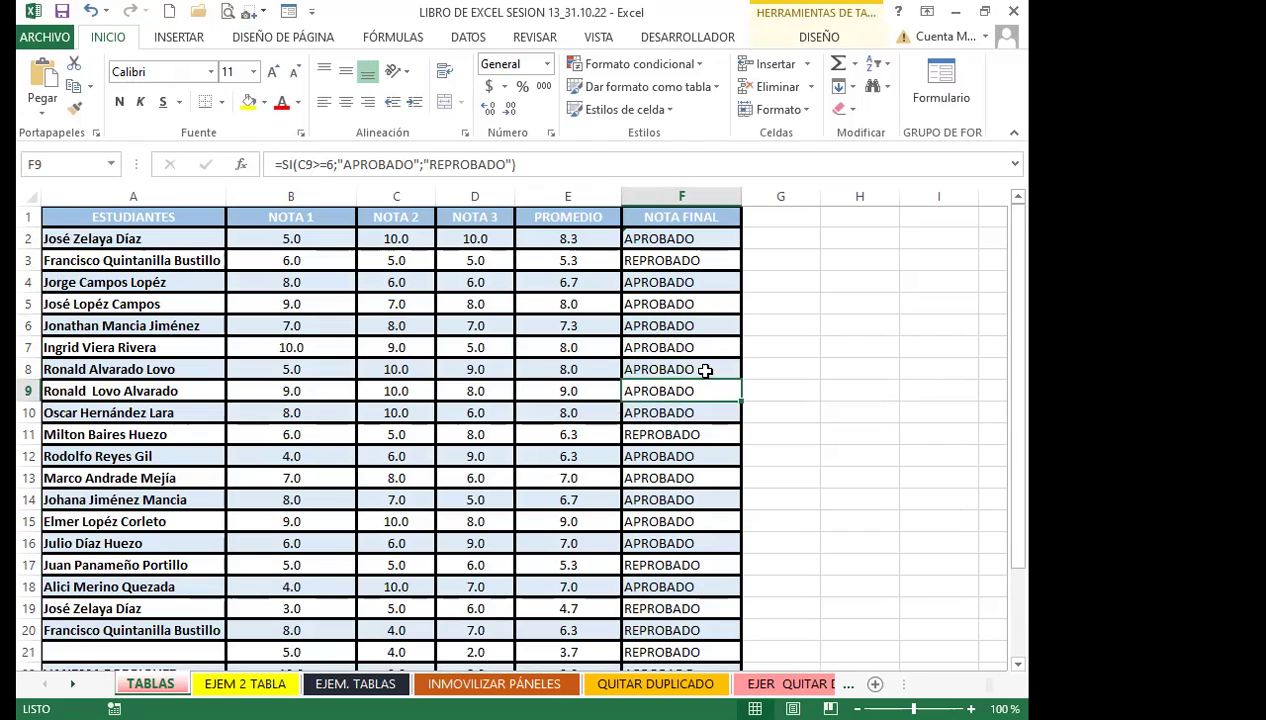
pyautogui.press('Down')
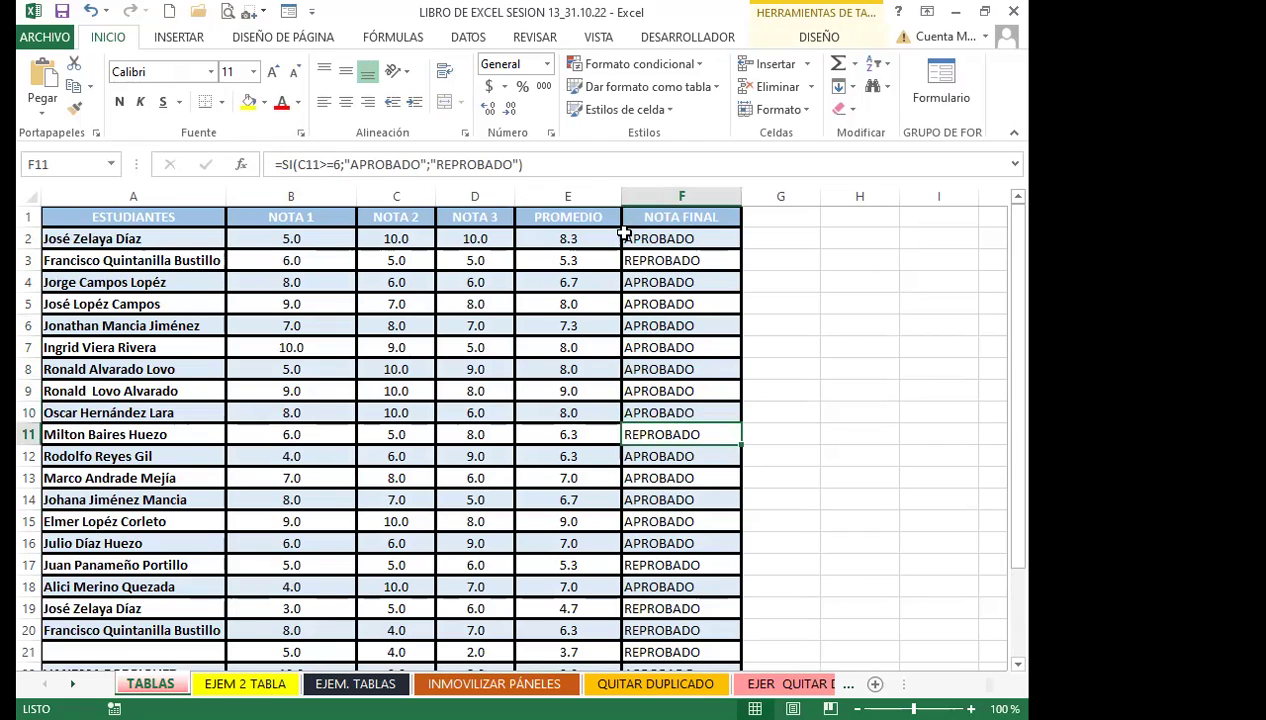
# Fill the PROMEDIO-based F2 formula down through F23
pyautogui.click(655, 239)
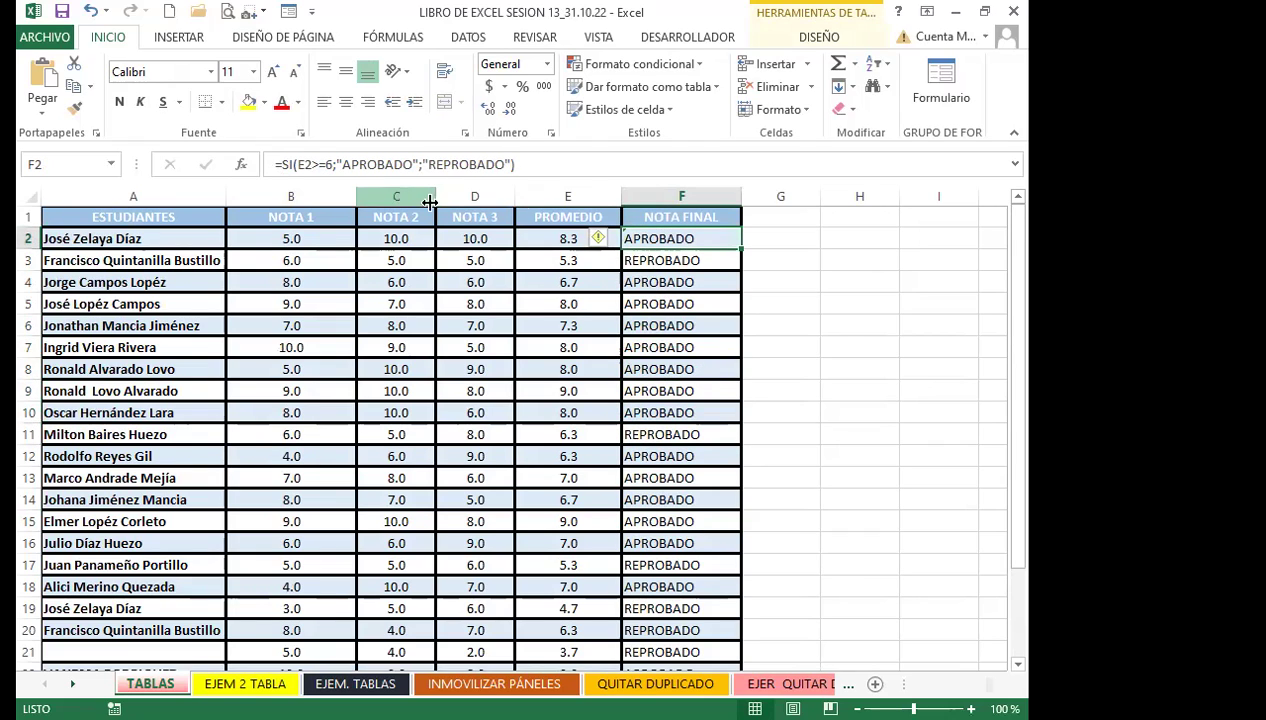
pyautogui.moveTo(742, 248); pyautogui.dragTo(703, 631)
pyautogui.scroll(1, 700, 550)
pyautogui.click(645, 238)
pyautogui.click(658, 274)
pyautogui.click(672, 413)
pyautogui.click(668, 497)
pyautogui.click(668, 545)
pyautogui.scroll(-2, 668, 556)
pyautogui.click(662, 520)
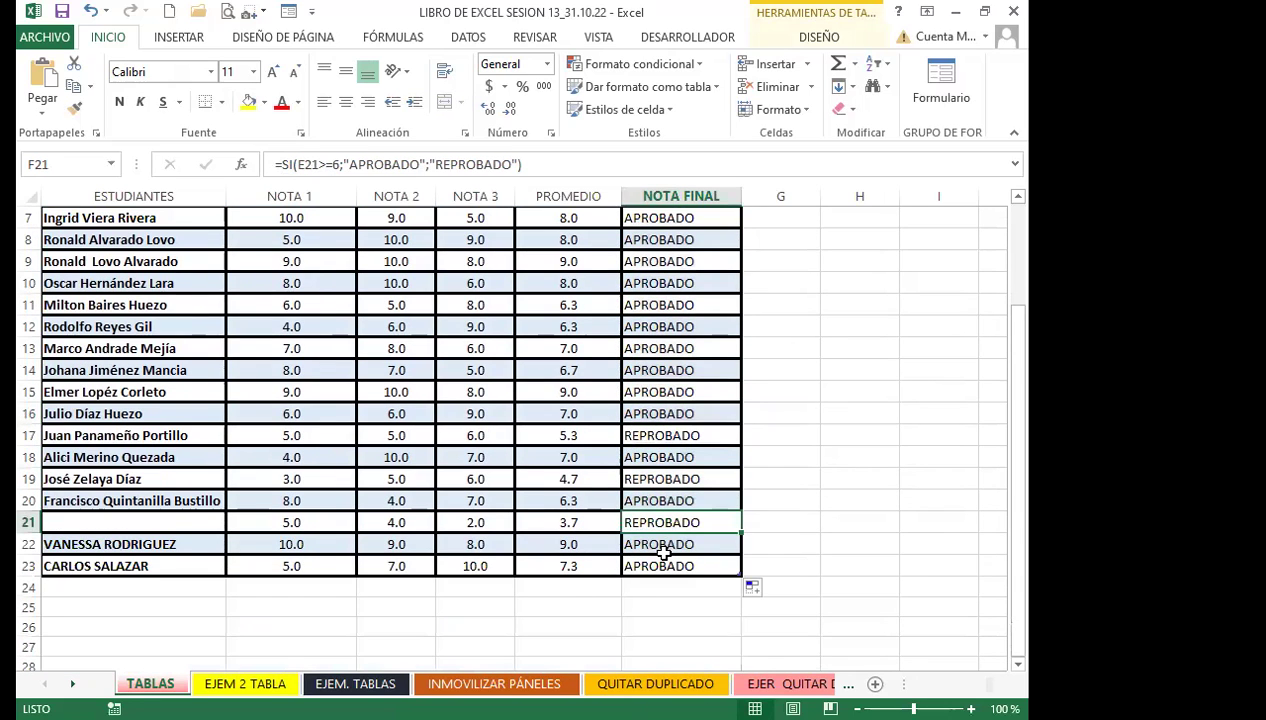
# Verify the filled NOTA FINAL formulas across rows 2 to 23
pyautogui.hotkey('ctrl', 'a')
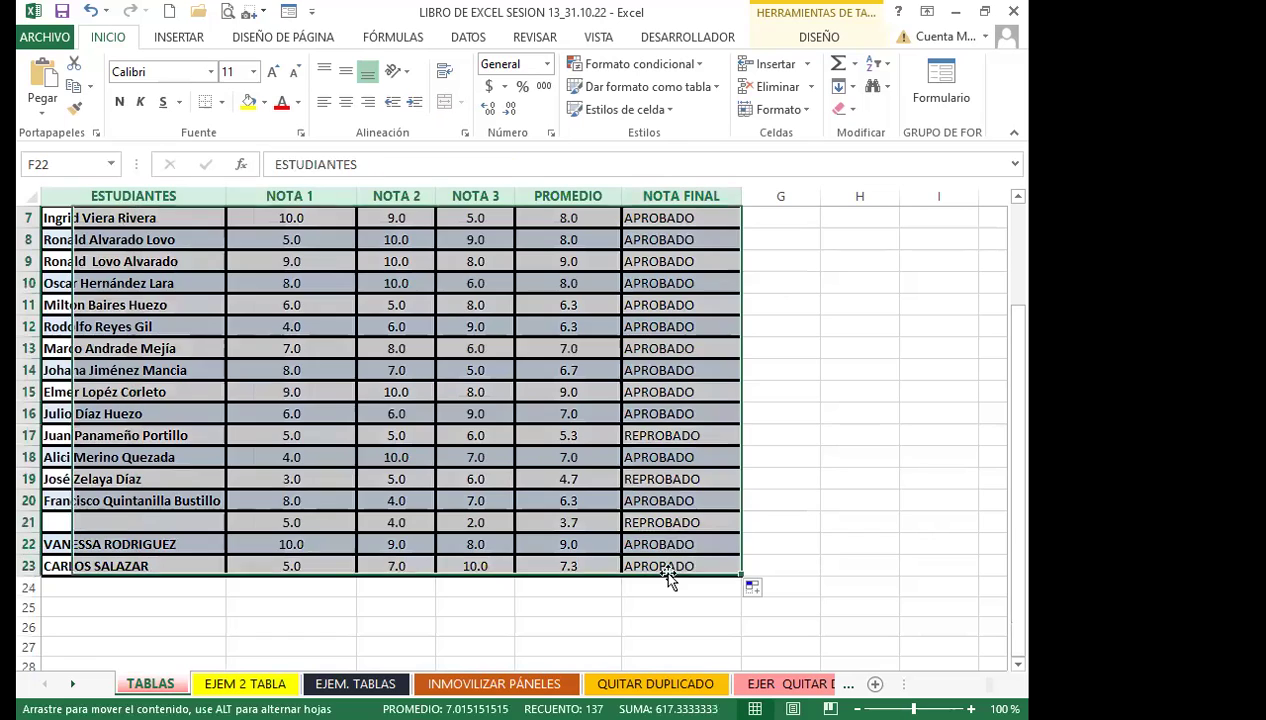
pyautogui.click(678, 531)
pyautogui.scroll(2, 676, 457)
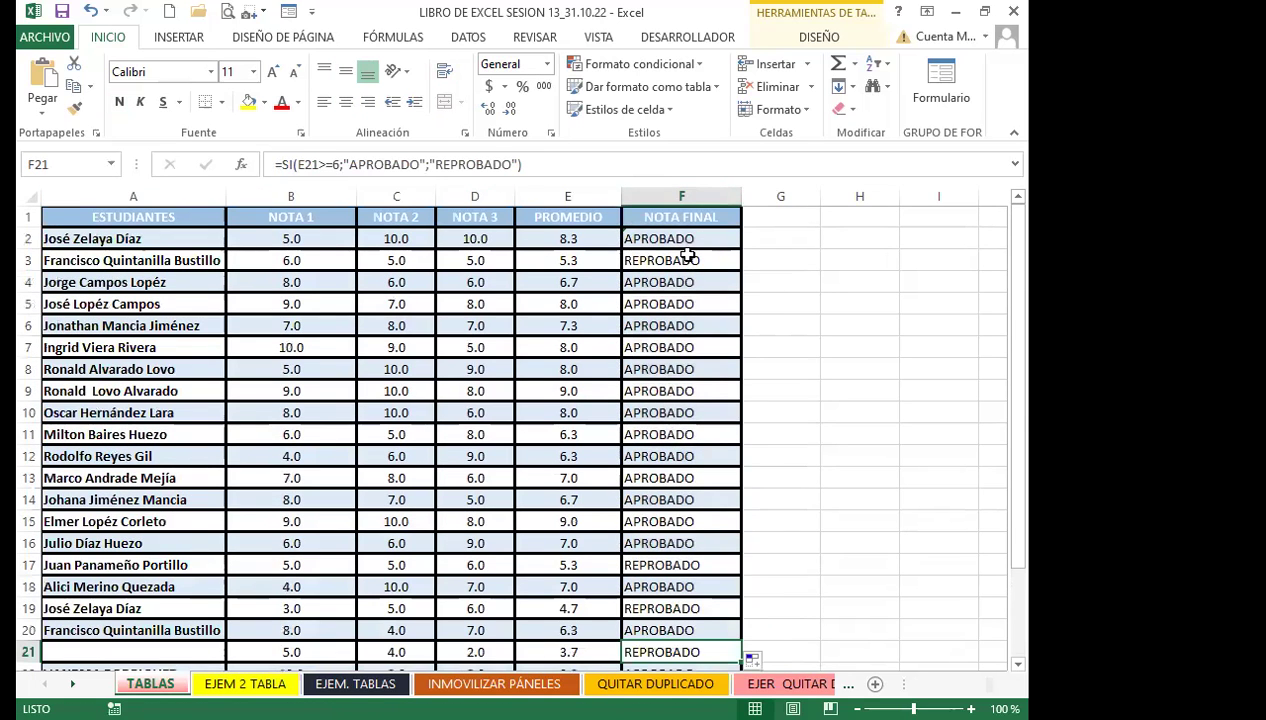
pyautogui.click(684, 260)
pyautogui.click(667, 240)
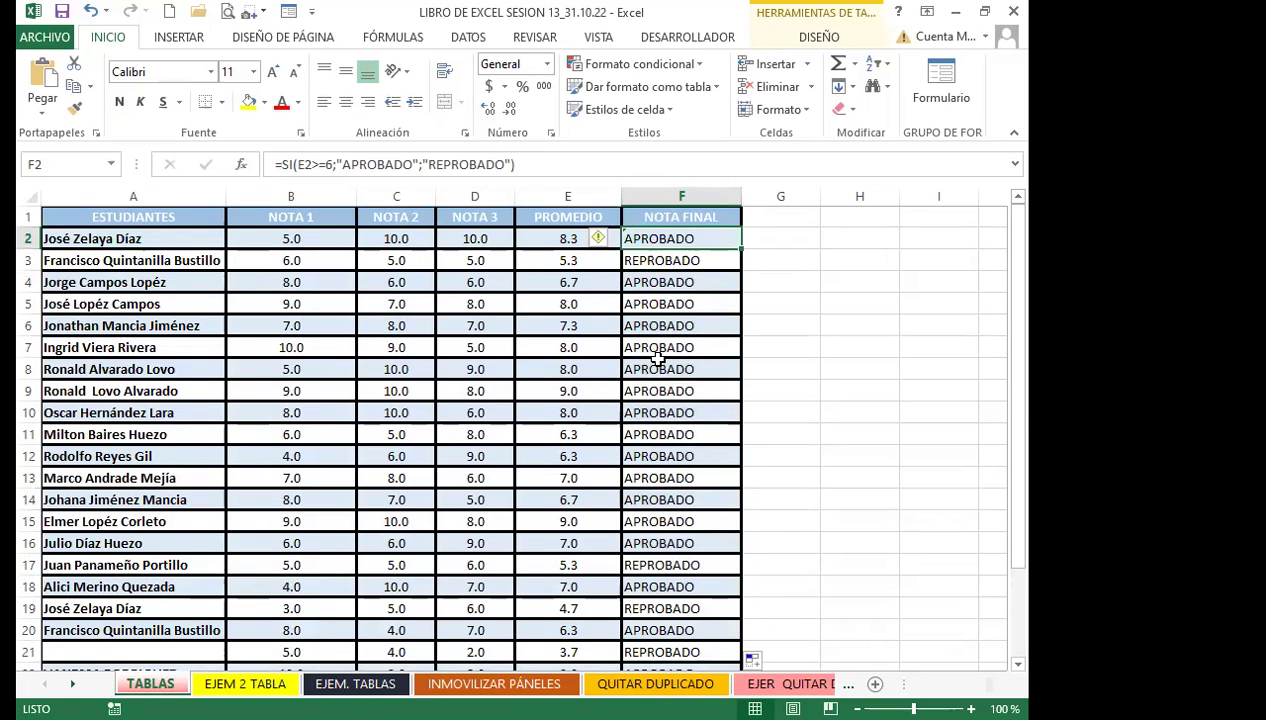
pyautogui.scroll(-3, 660, 400)
pyautogui.click(658, 477)
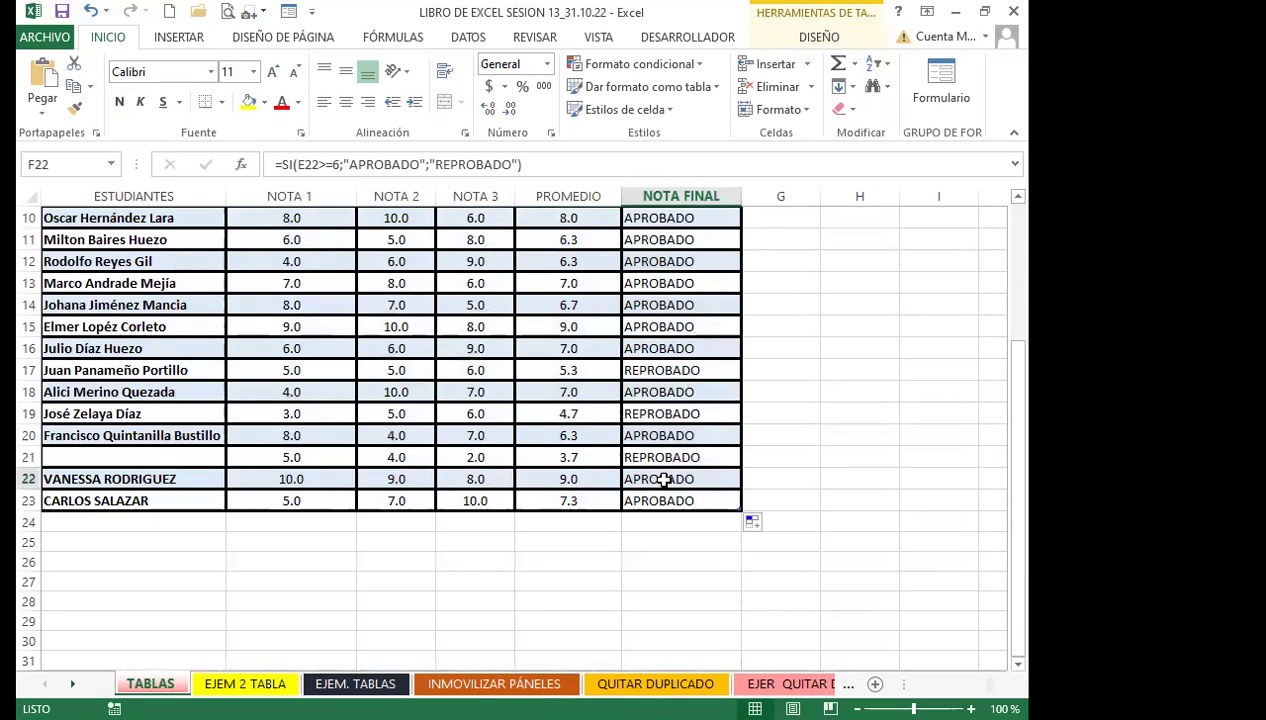
pyautogui.click(667, 389)
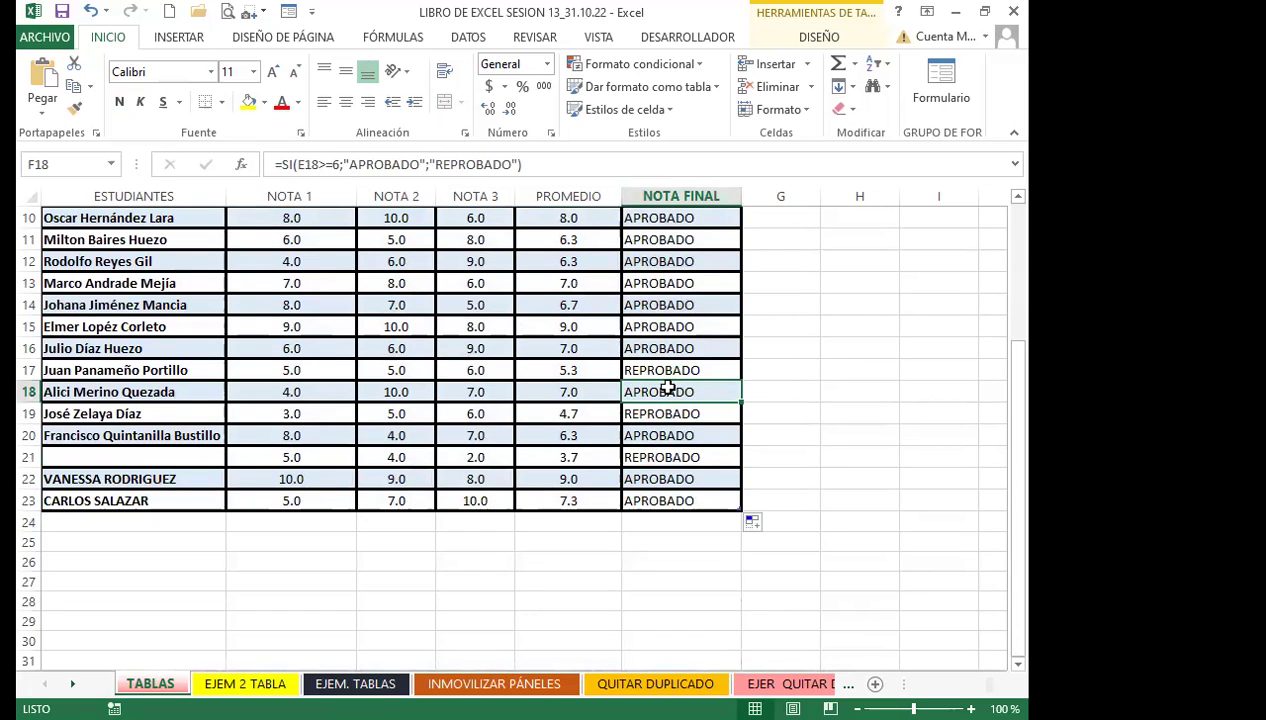
pyautogui.scroll(3, 667, 389)
pyautogui.scroll(-2, 645, 540)
pyautogui.click(674, 566)
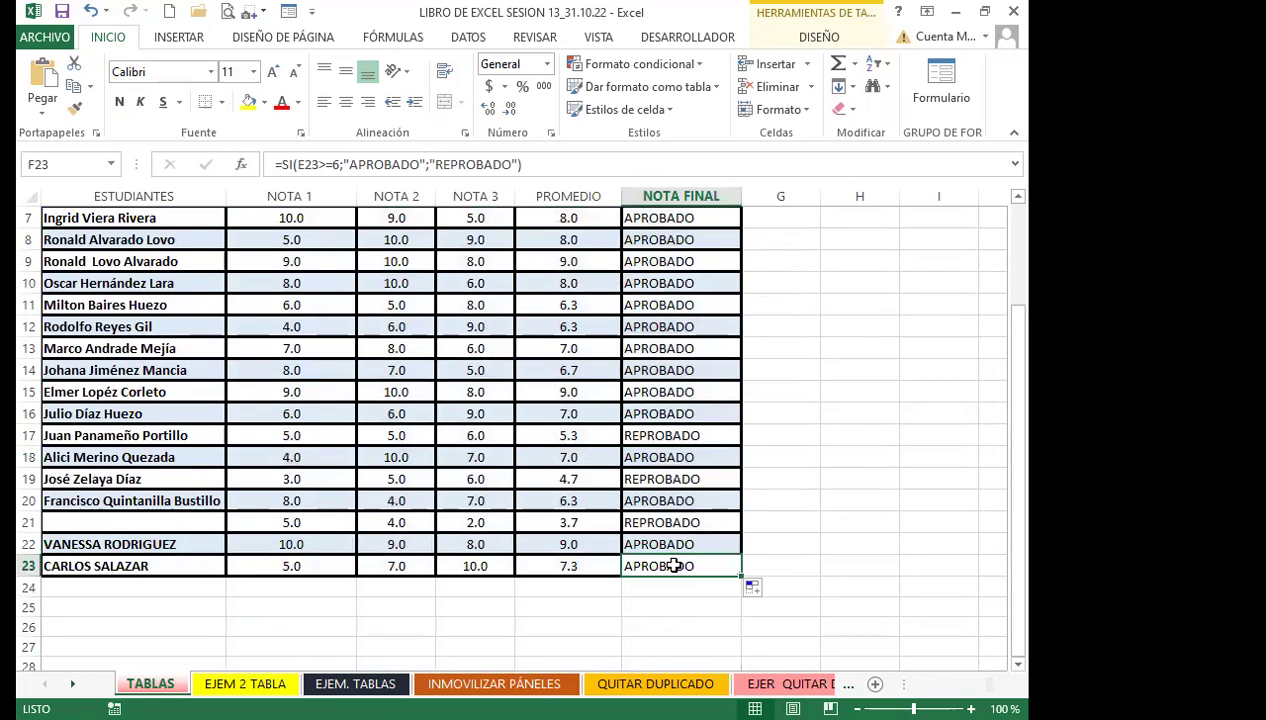
pyautogui.click(76, 587)
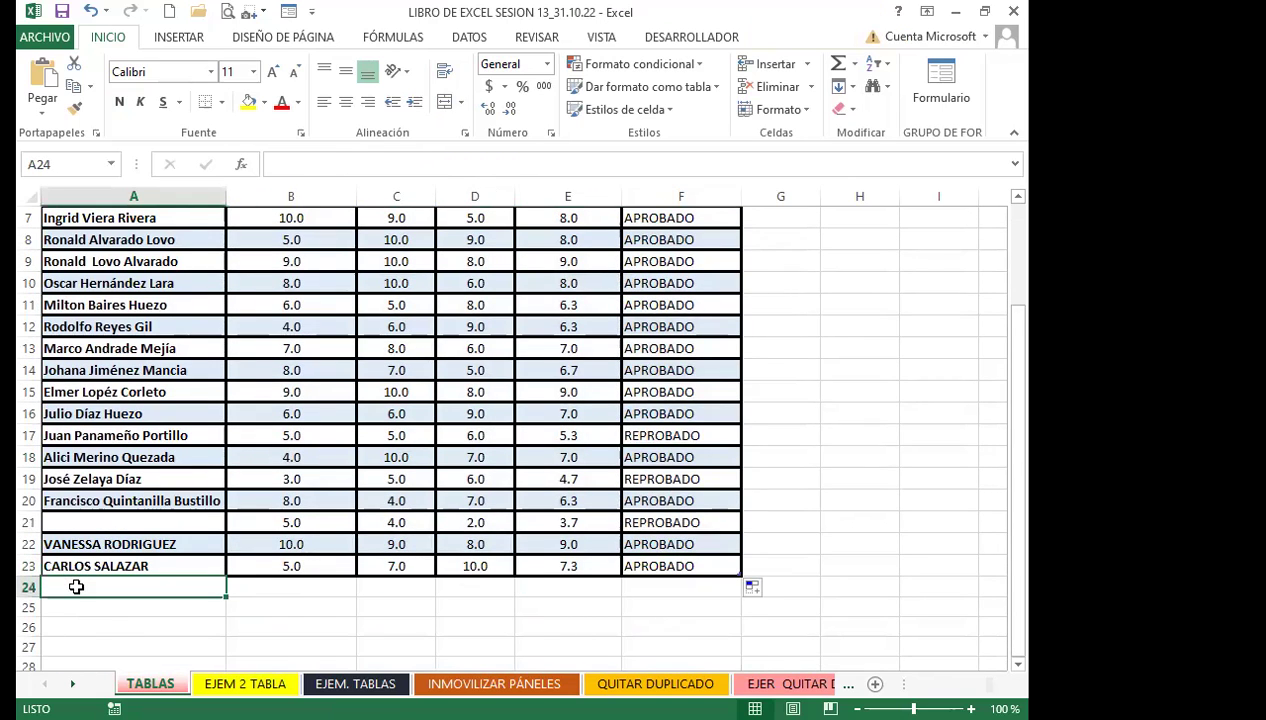
# Enter a new student's name in A24 with grades 10, 8 and 2
pyautogui.write('MARI')
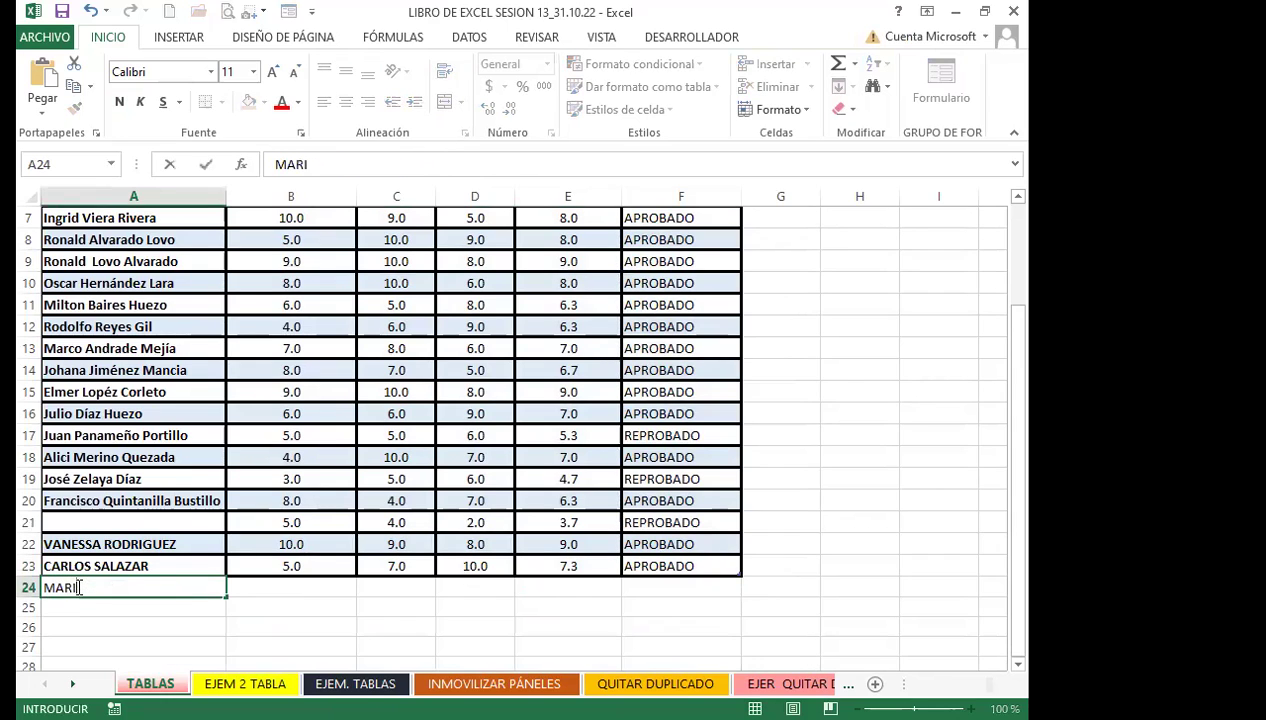
pyautogui.write('O')
pyautogui.press('Tab')
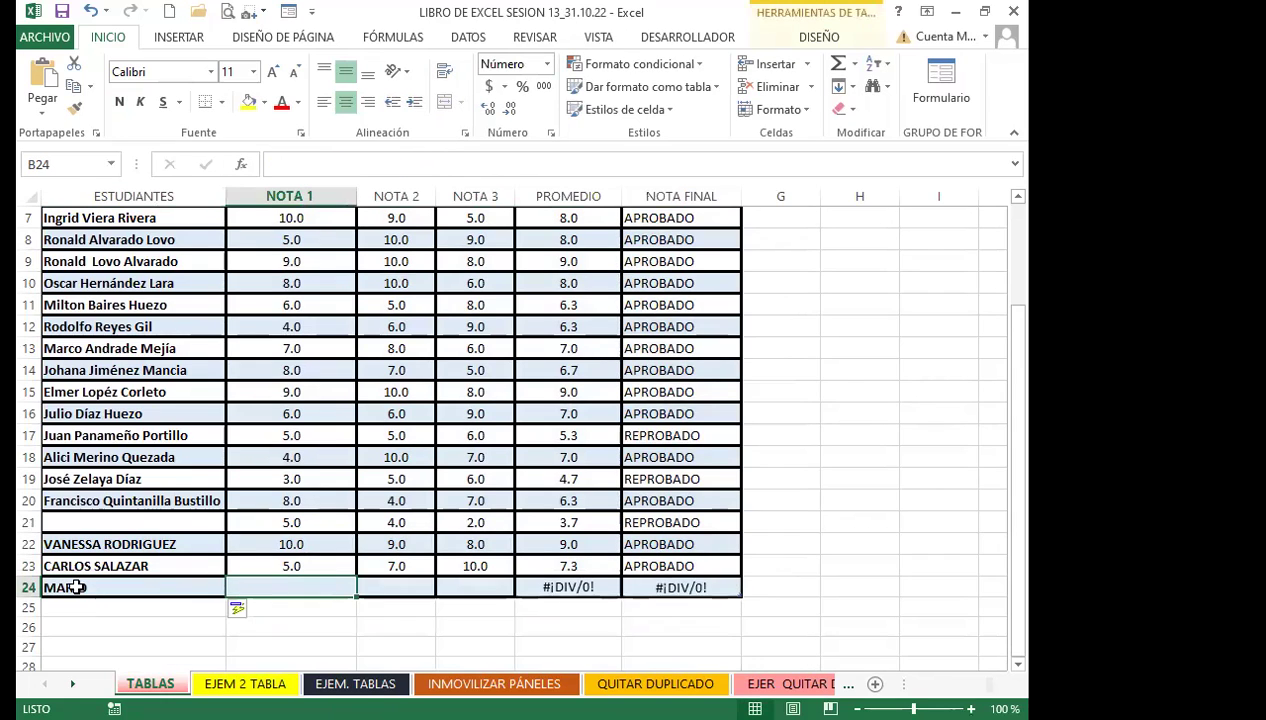
pyautogui.write('10')
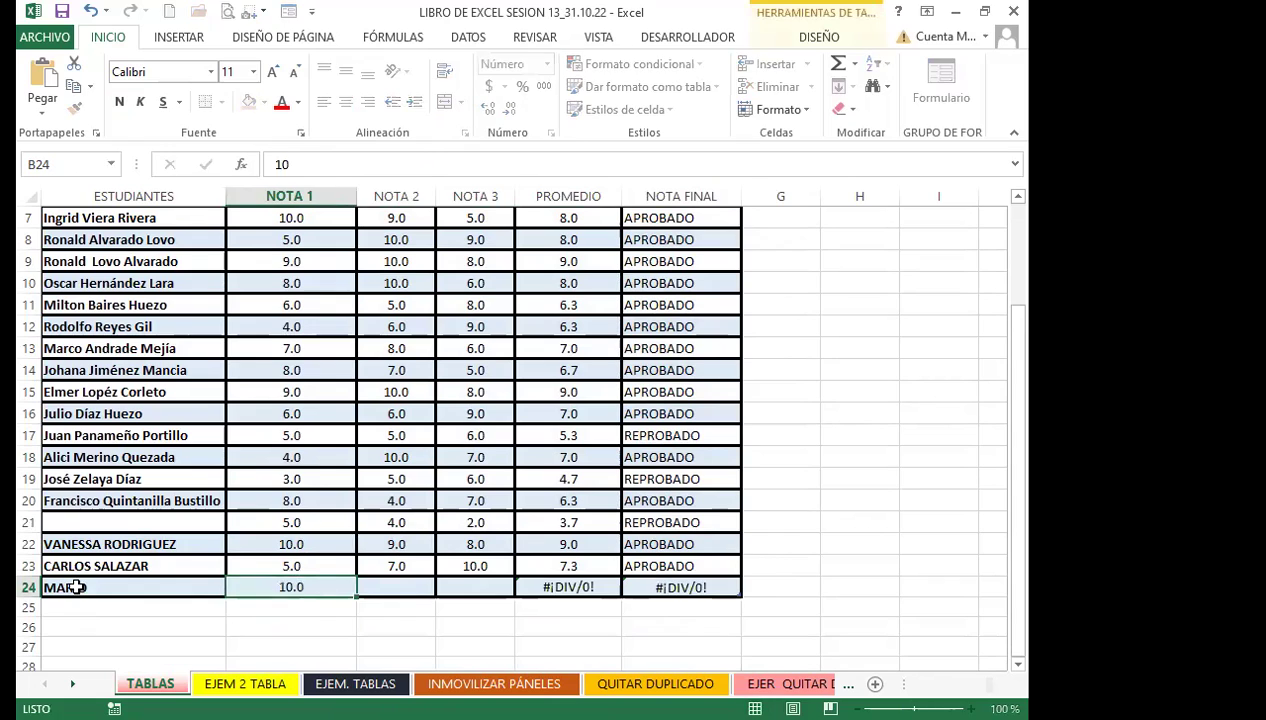
pyautogui.press('Tab')
pyautogui.write('8')
pyautogui.press('Tab')
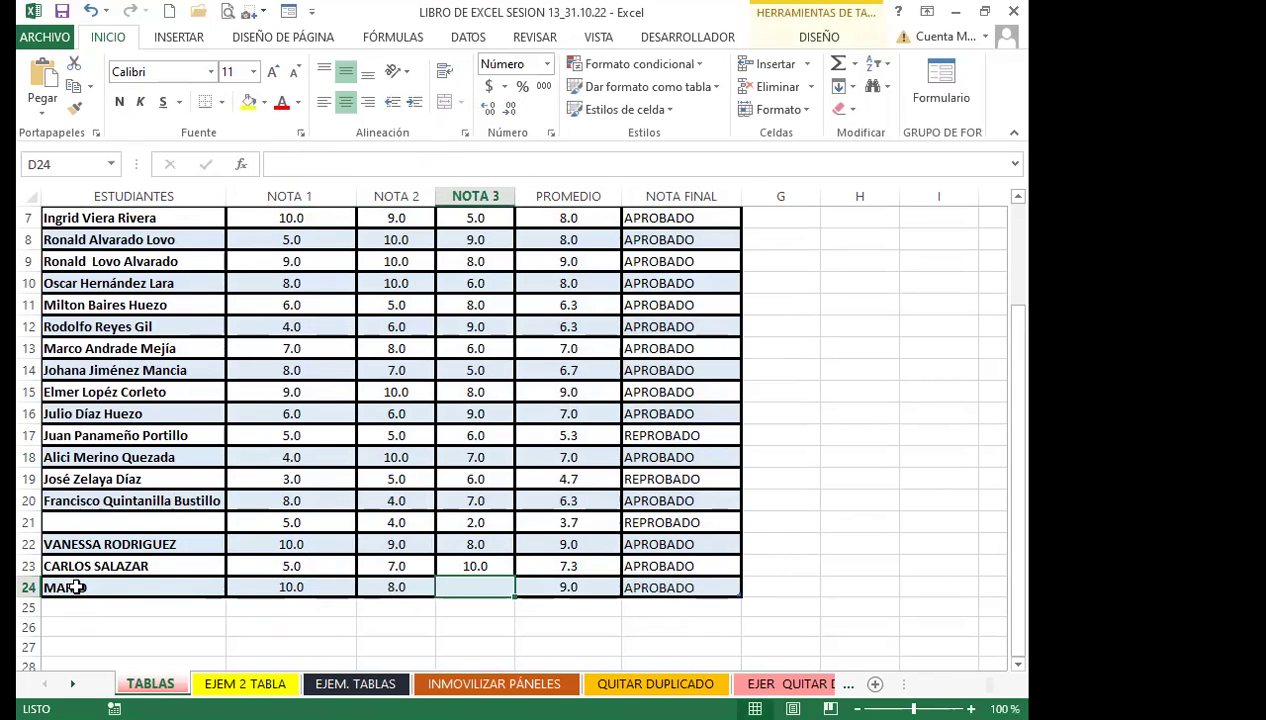
pyautogui.write('2')
pyautogui.press('Return')
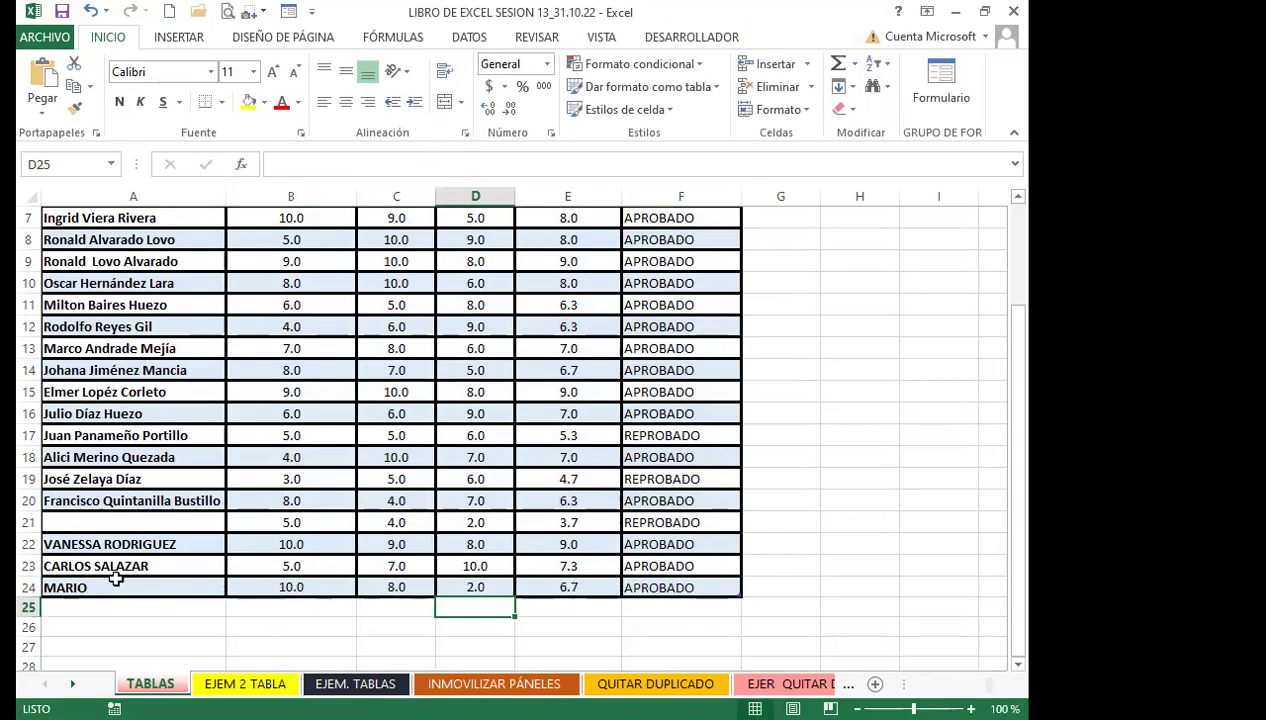
pyautogui.click(653, 585)
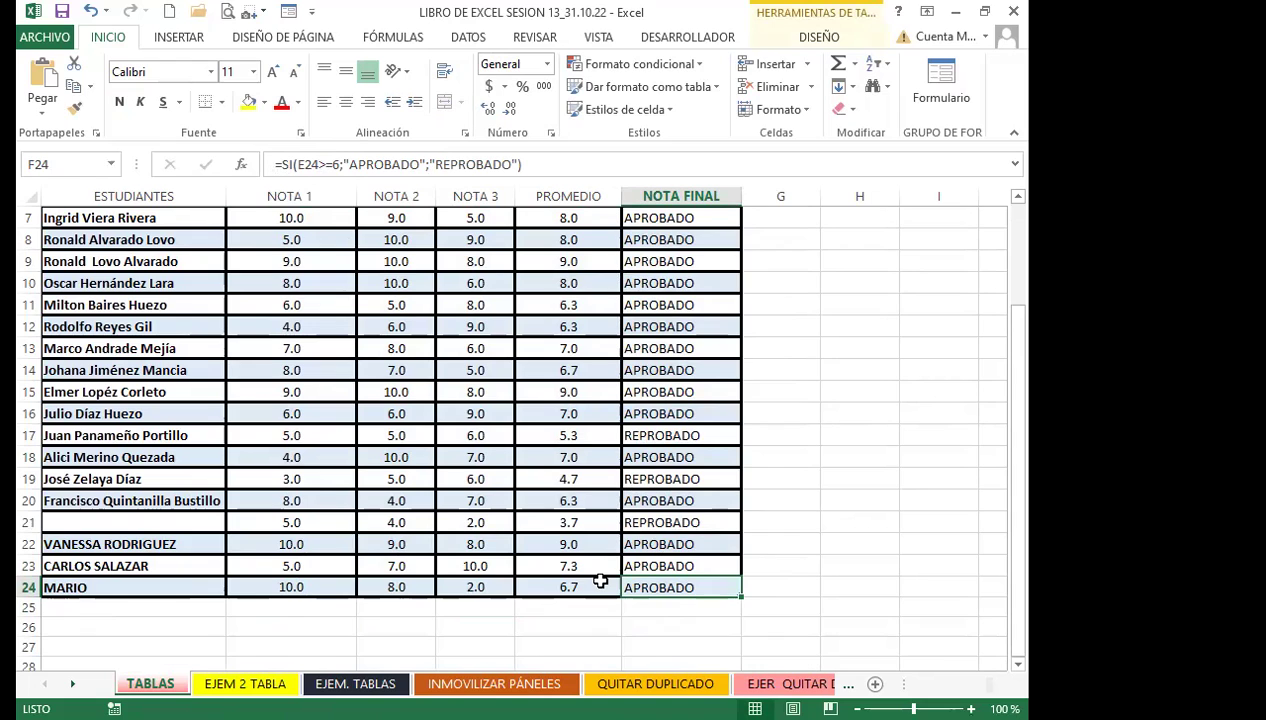
pyautogui.click(650, 566)
pyautogui.scroll(2, 645, 400)
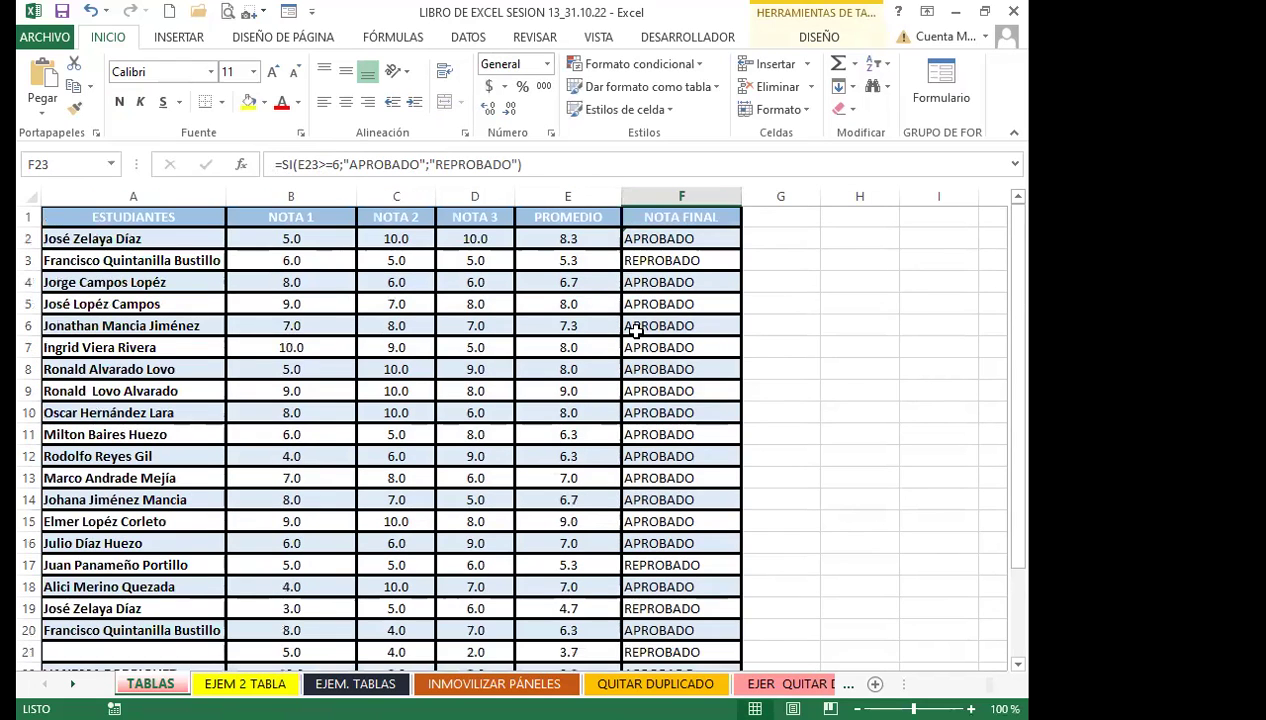
pyautogui.click(553, 240)
pyautogui.click(676, 430)
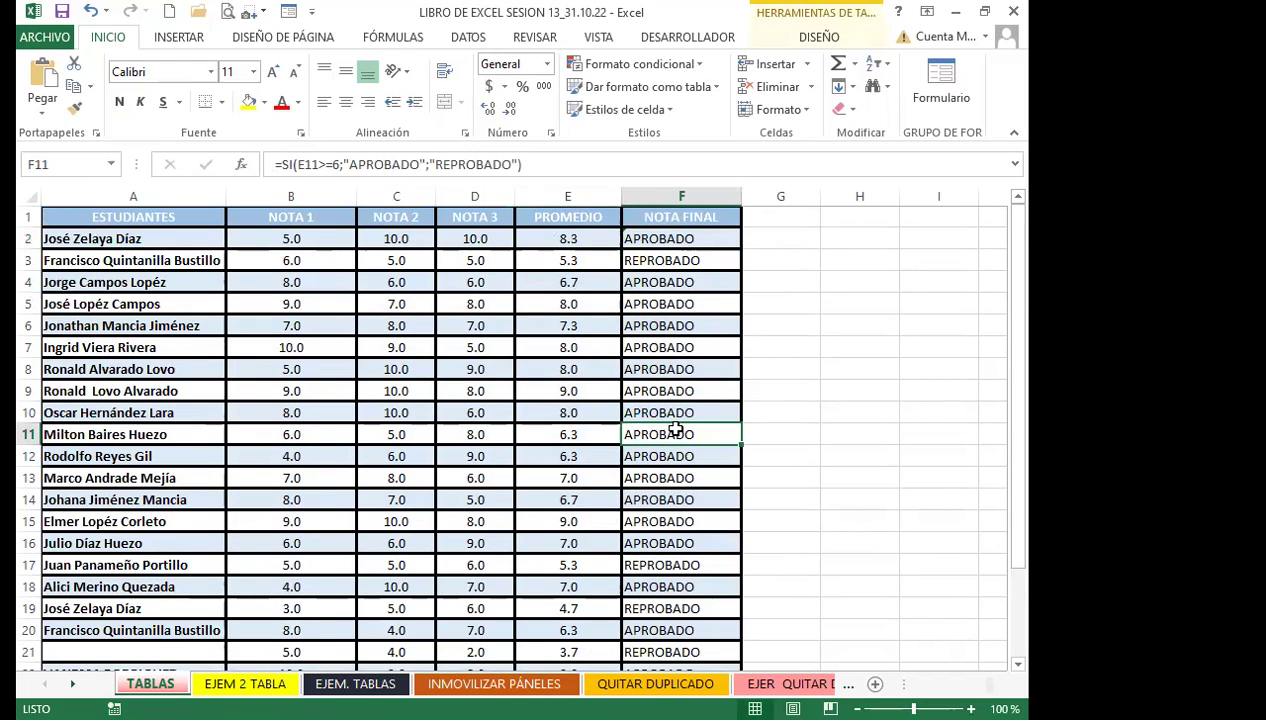
pyautogui.click(617, 326)
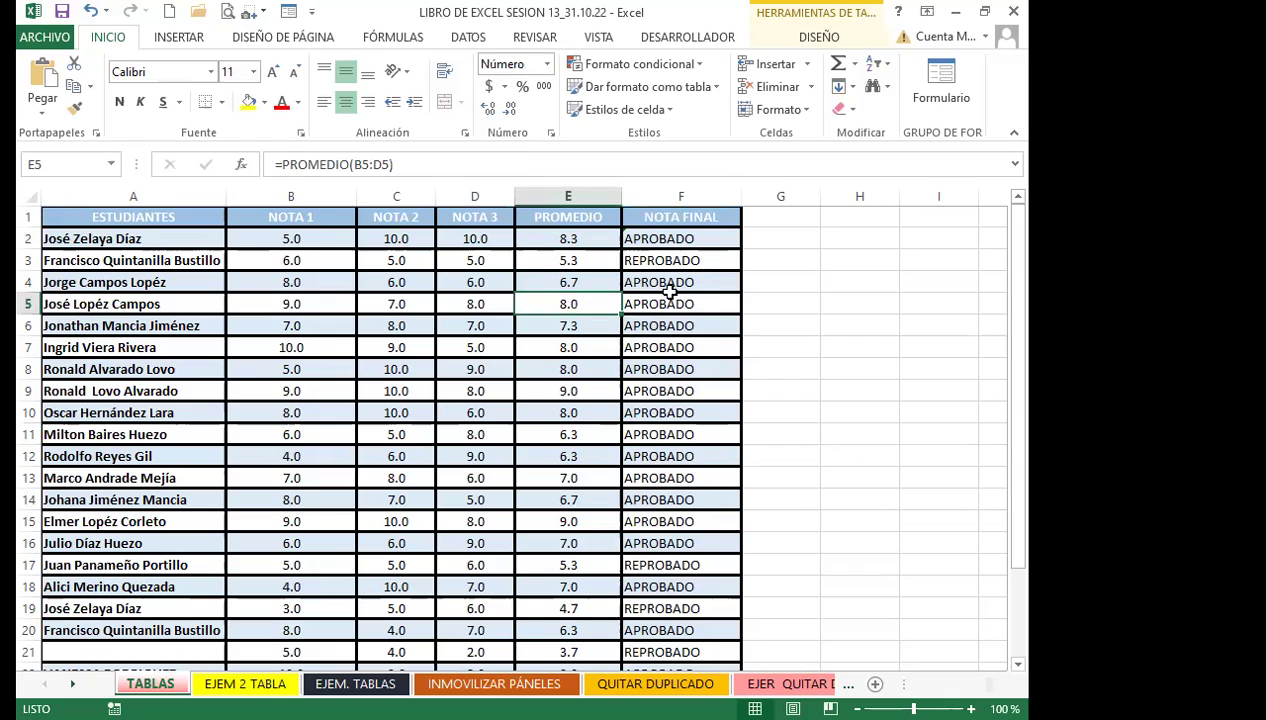
pyautogui.click(645, 345)
pyautogui.click(568, 456)
pyautogui.click(650, 456)
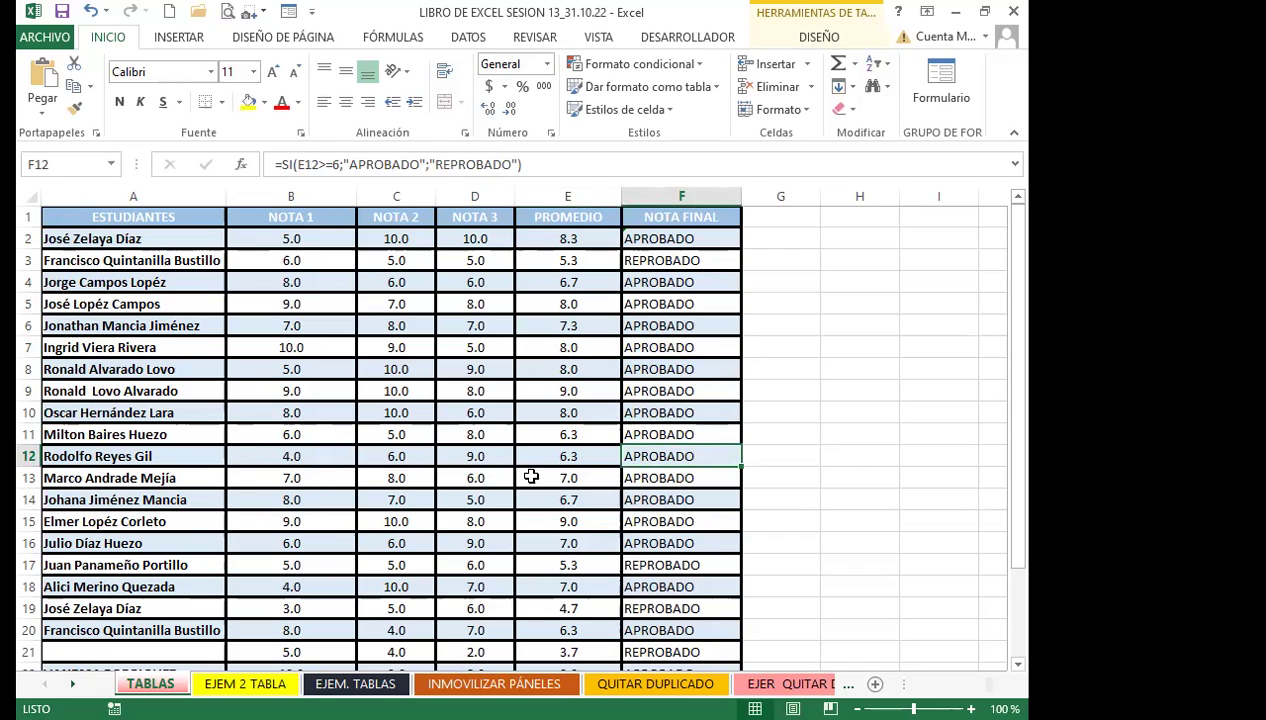
pyautogui.click(680, 605)
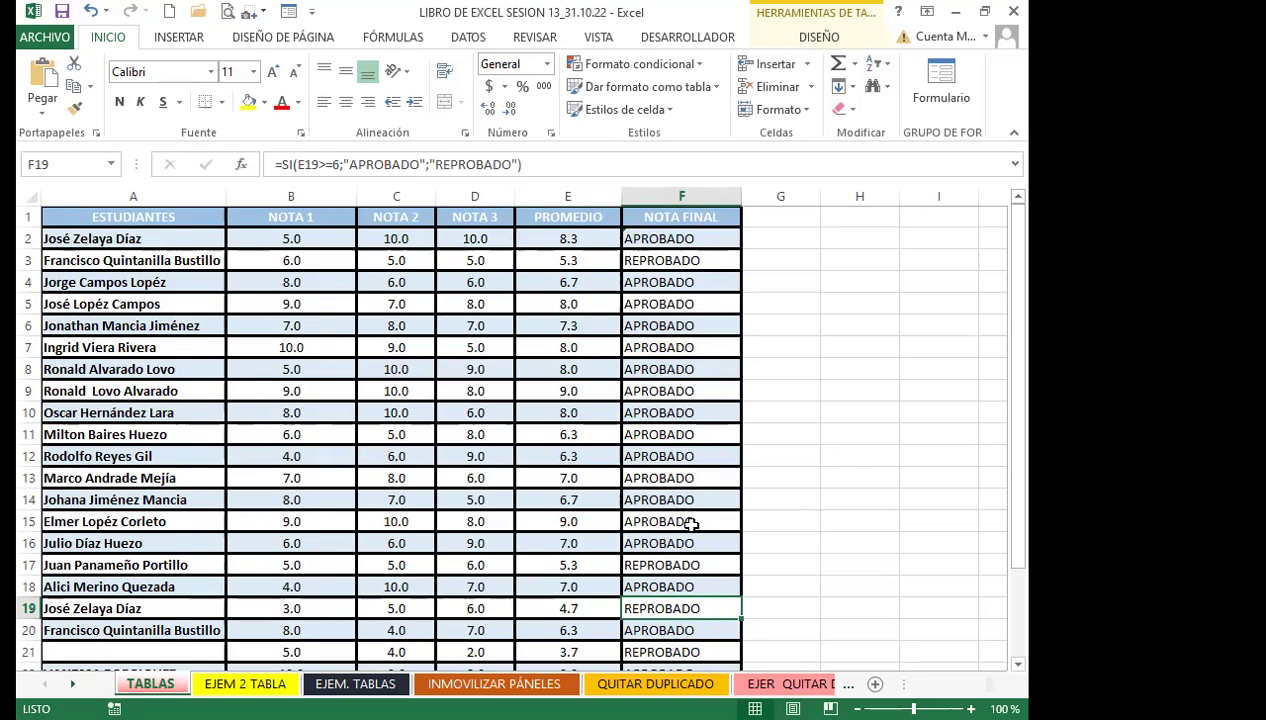
pyautogui.scroll(-1, 690, 530)
pyautogui.scroll(-1, 692, 532)
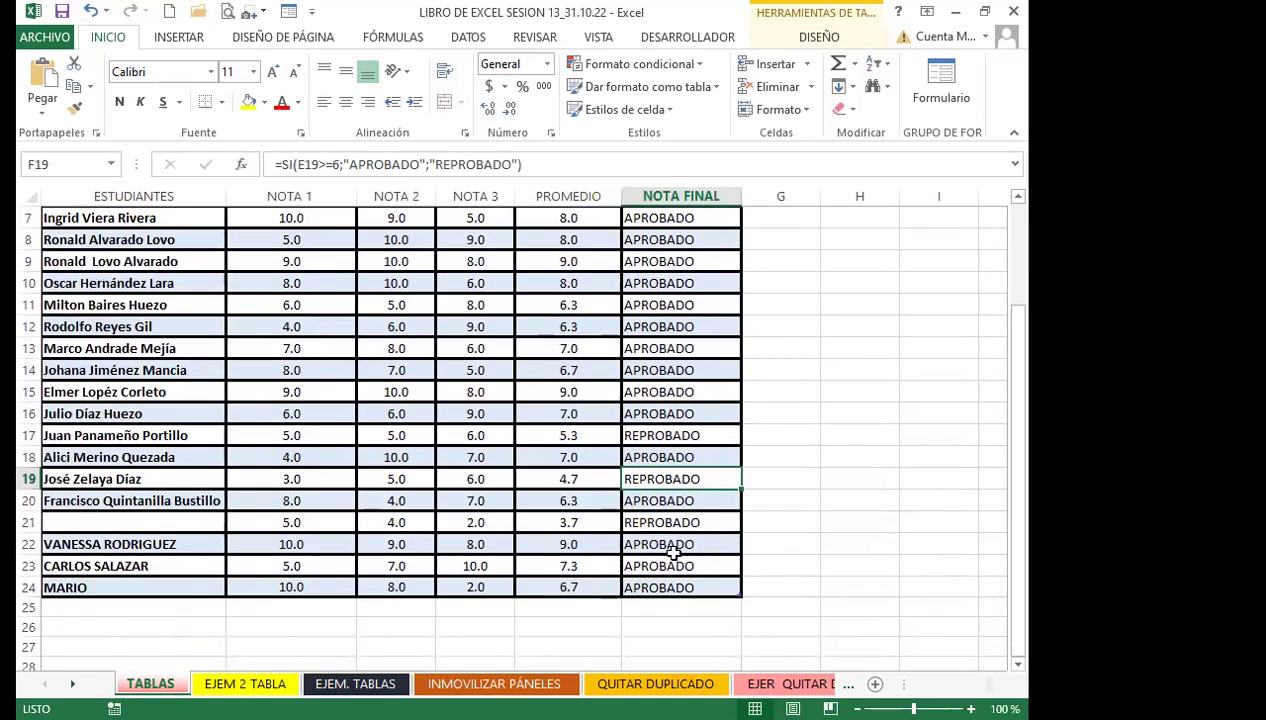
pyautogui.press('Down')
pyautogui.press('Down')
pyautogui.press('Down')
pyautogui.press('Down')
pyautogui.press('Down')
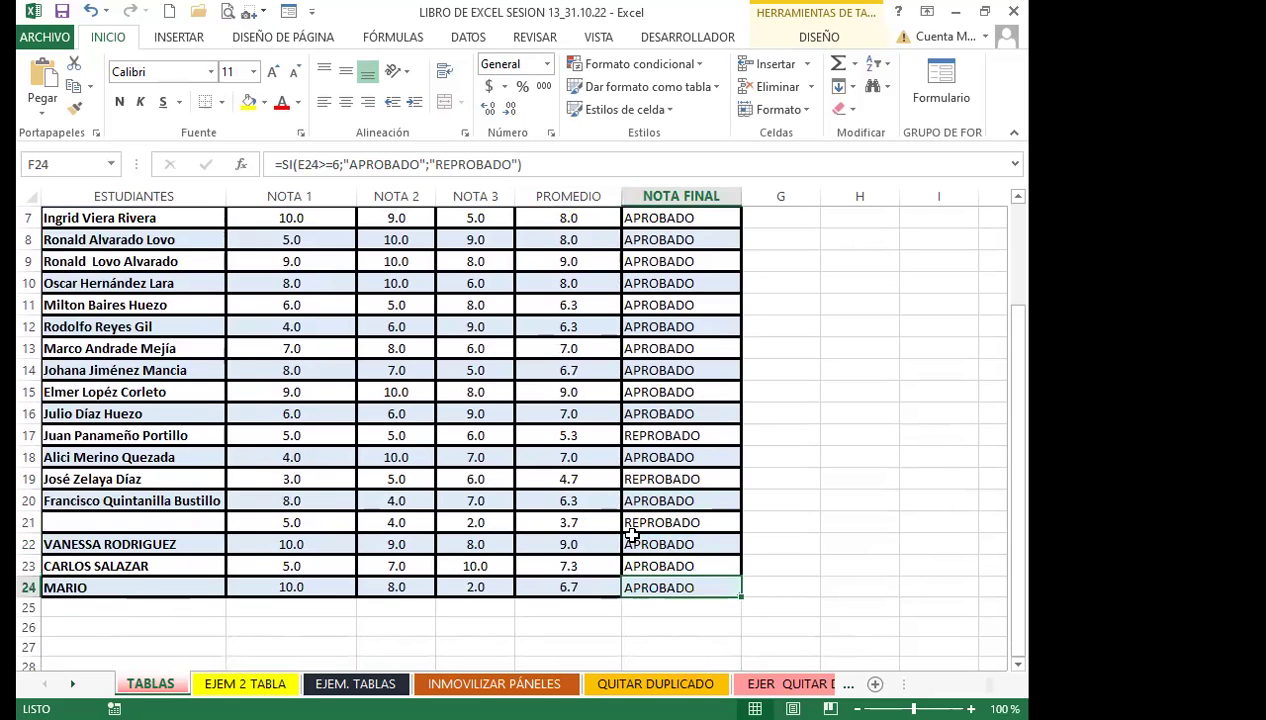
pyautogui.scroll(2, 160, 494)
pyautogui.click(188, 368)
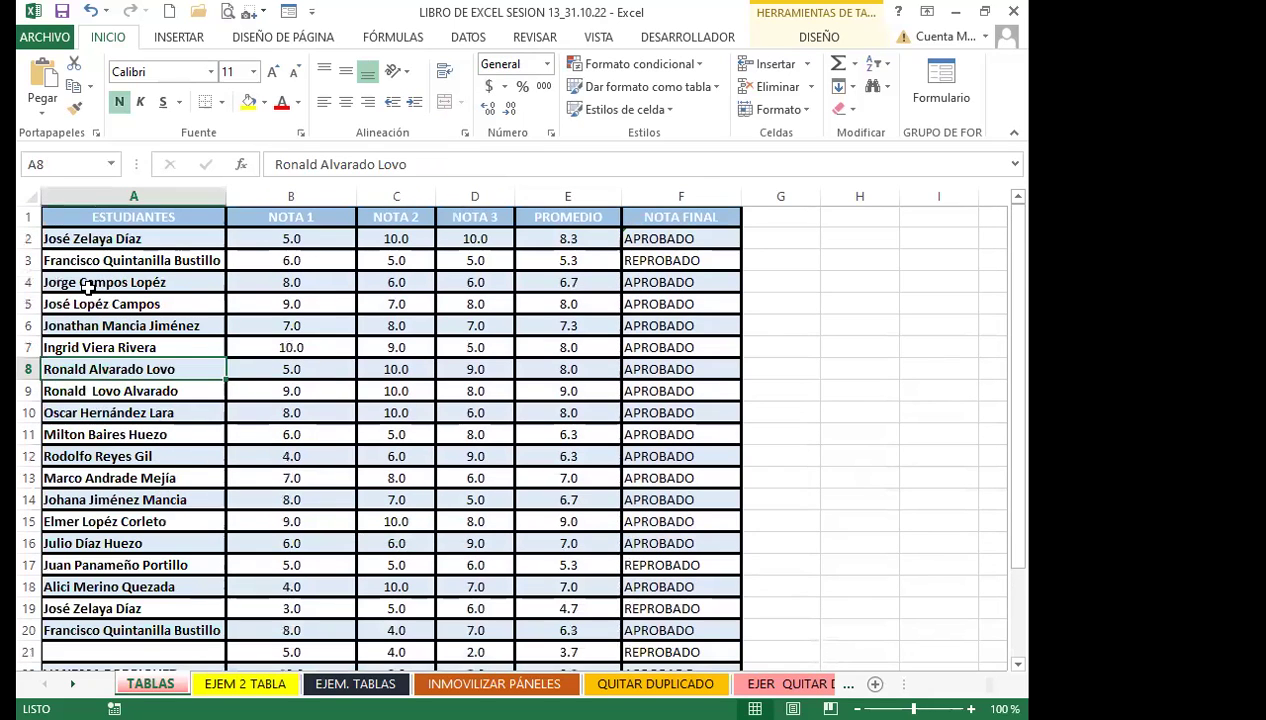
pyautogui.moveTo(92, 216); pyautogui.dragTo(100, 238)
pyautogui.moveTo(290, 258); pyautogui.dragTo(495, 438)
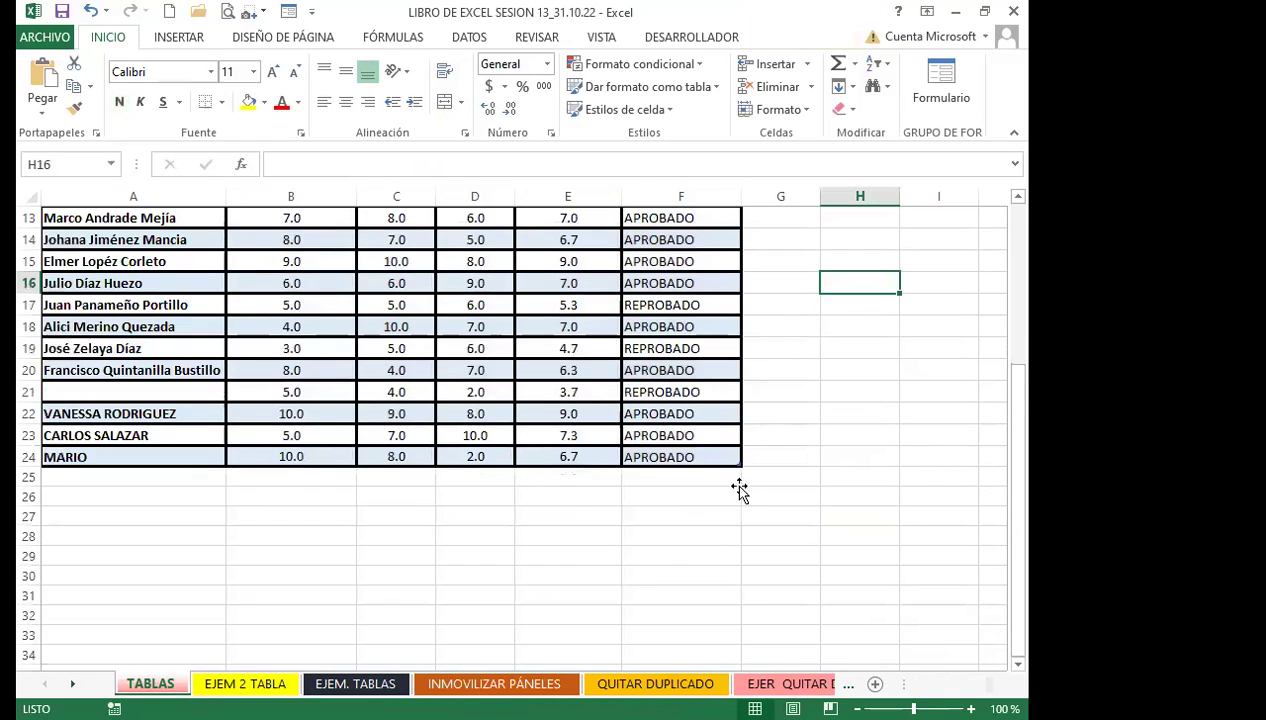
pyautogui.moveTo(738, 494); pyautogui.dragTo(720, 477)
pyautogui.scroll(2, 105, 470)
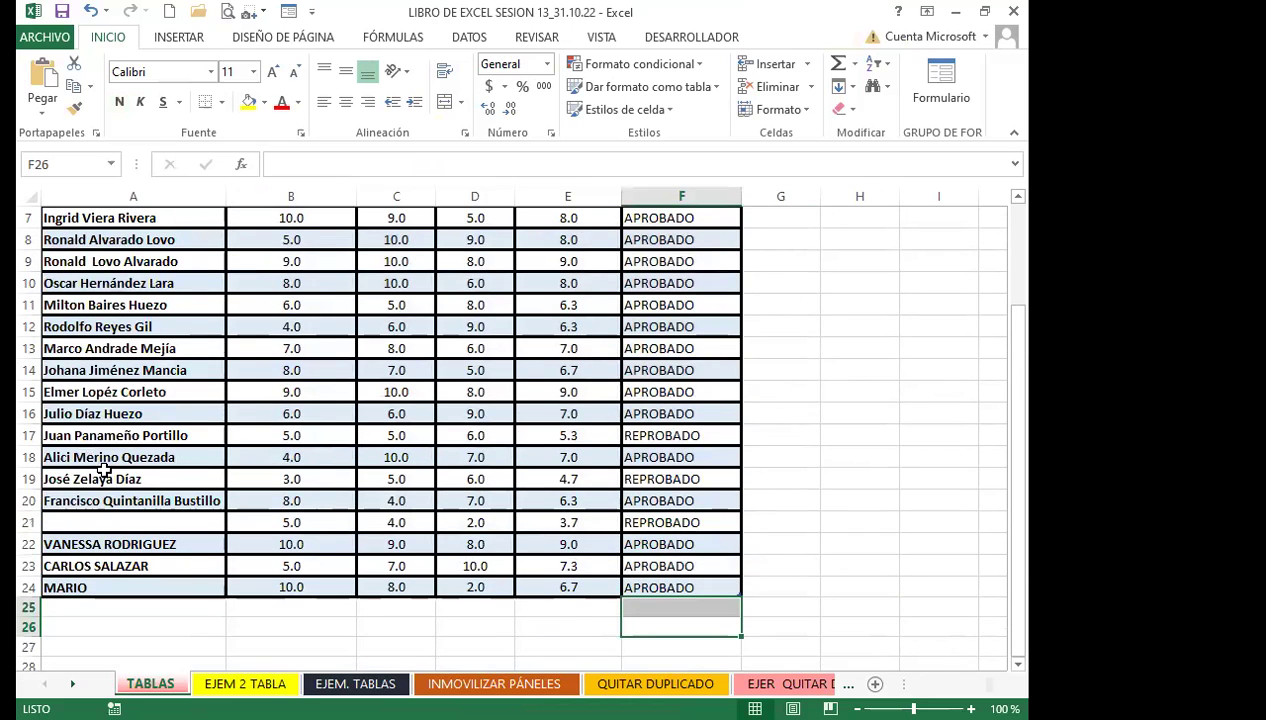
pyautogui.scroll(2, 105, 470)
pyautogui.click(130, 453)
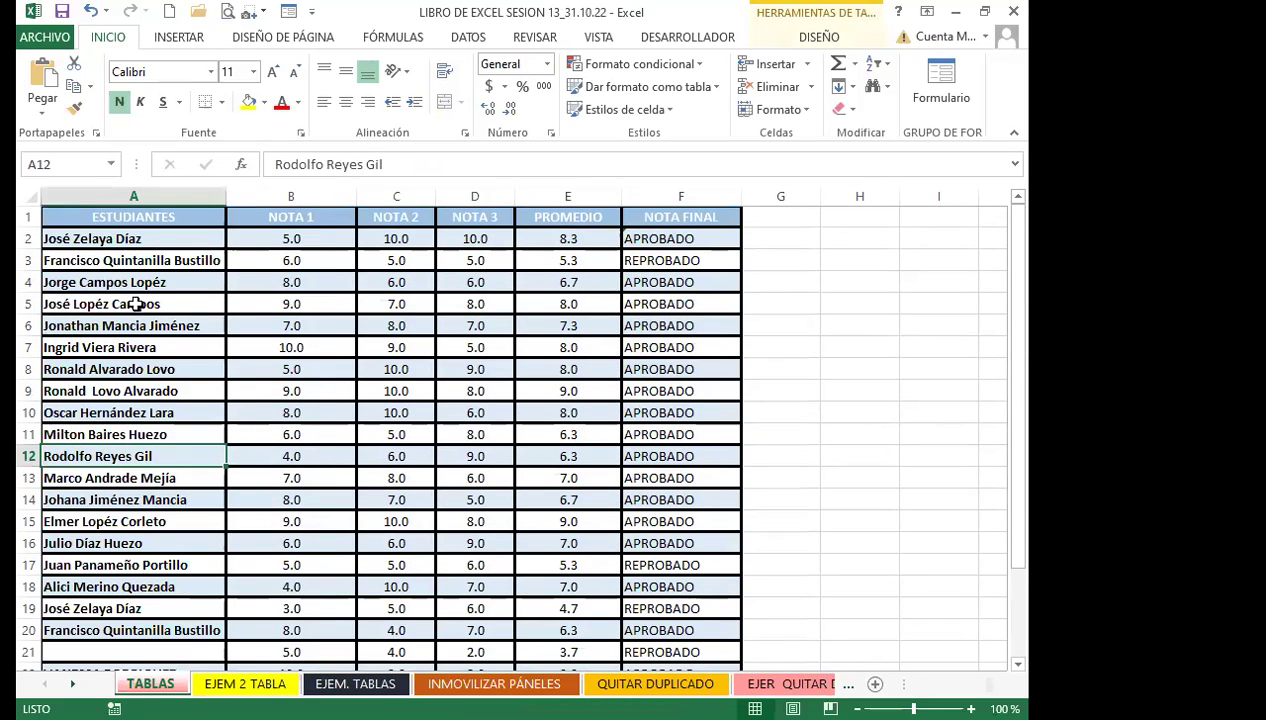
pyautogui.click(388, 366)
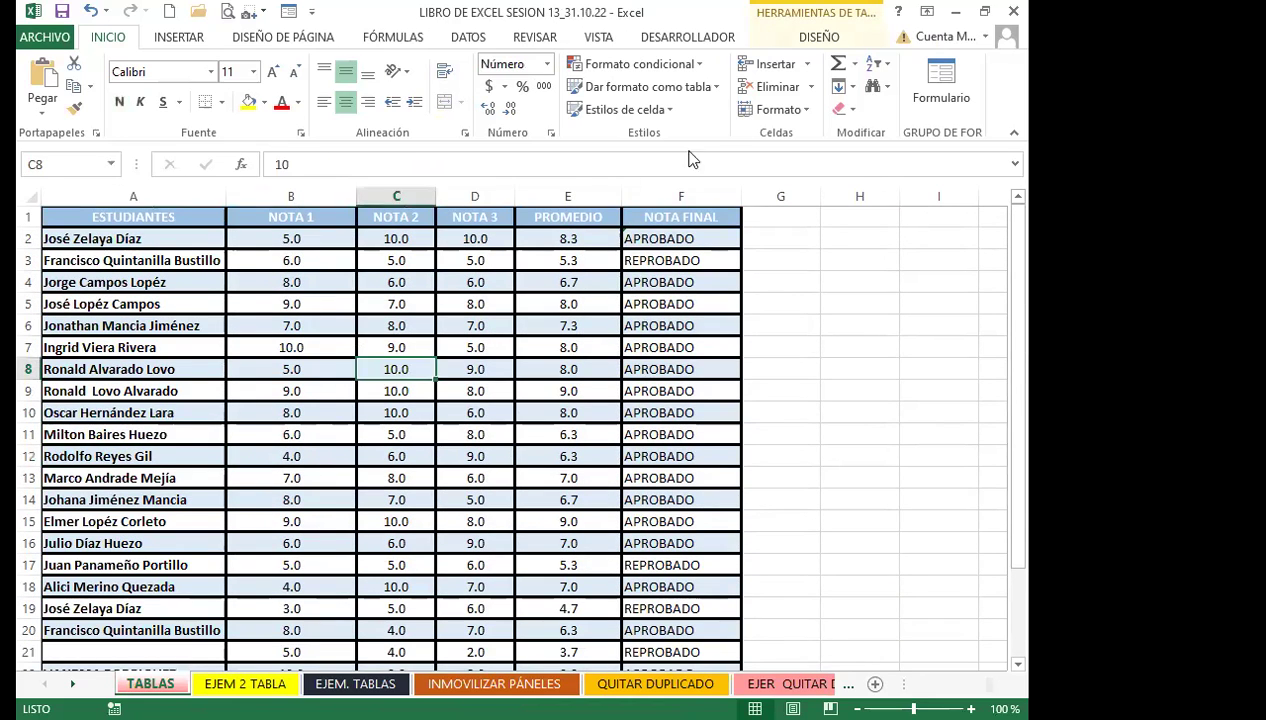
# Apply Convertir en rango to TABLA_DE_DATOS, confirm with Sí, and check the grade cells
pyautogui.click(814, 38)
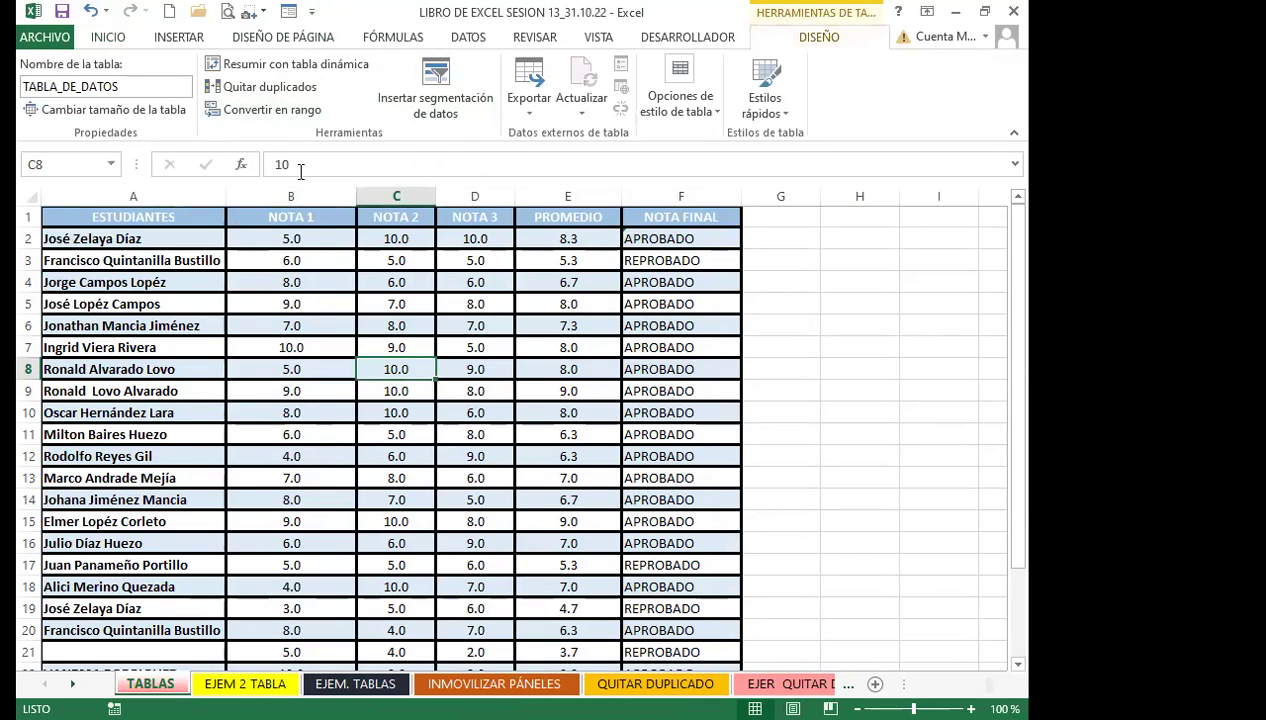
pyautogui.click(271, 110)
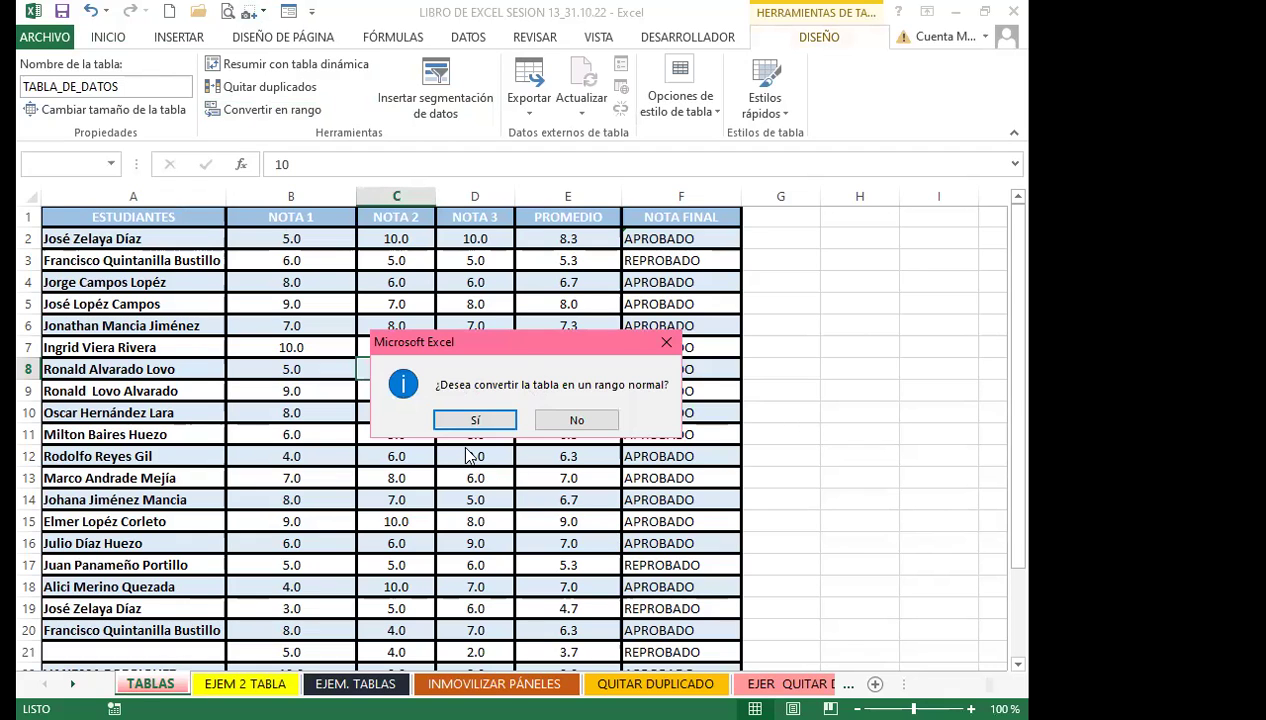
pyautogui.click(480, 416)
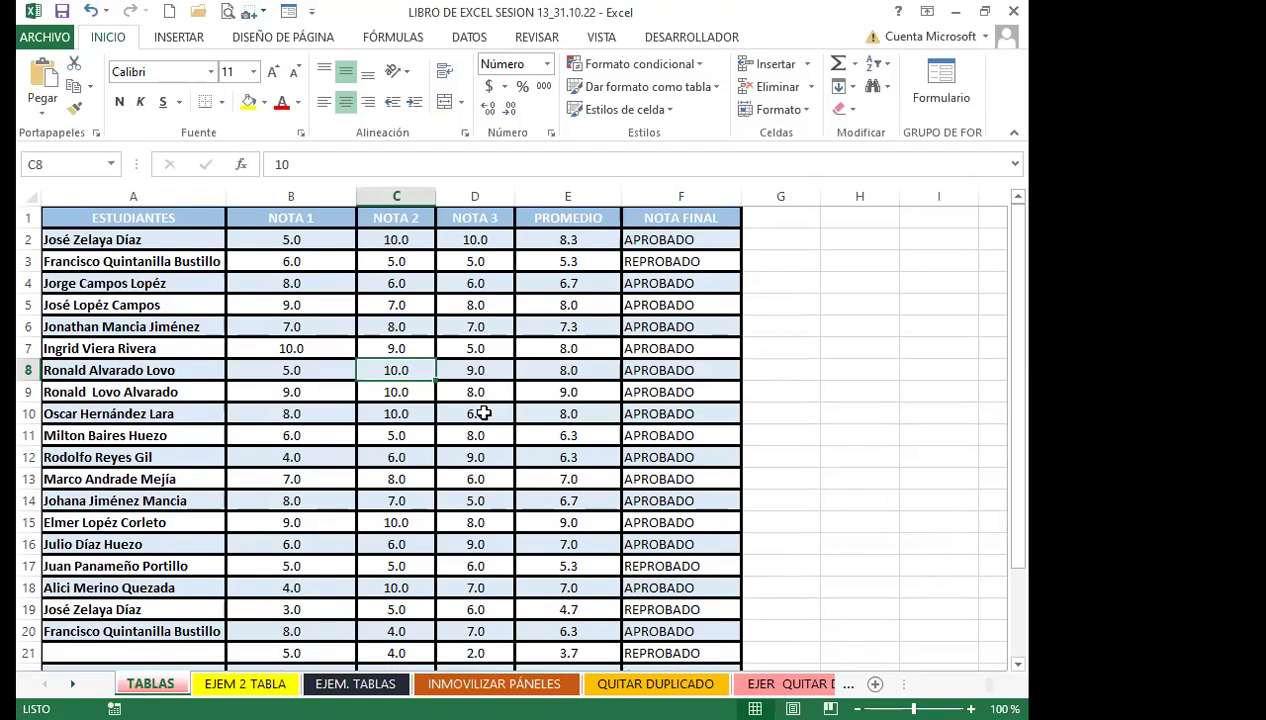
pyautogui.scroll(-5, 483, 413)
pyautogui.click(490, 368)
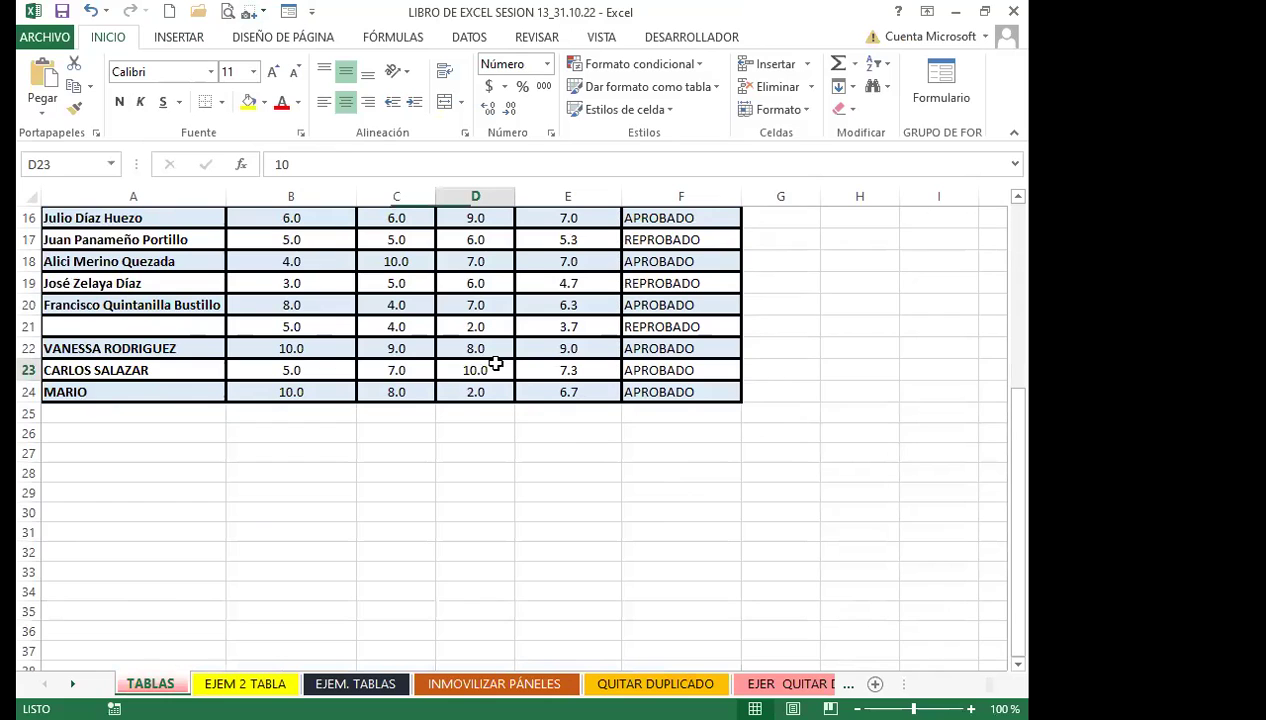
pyautogui.click(752, 413)
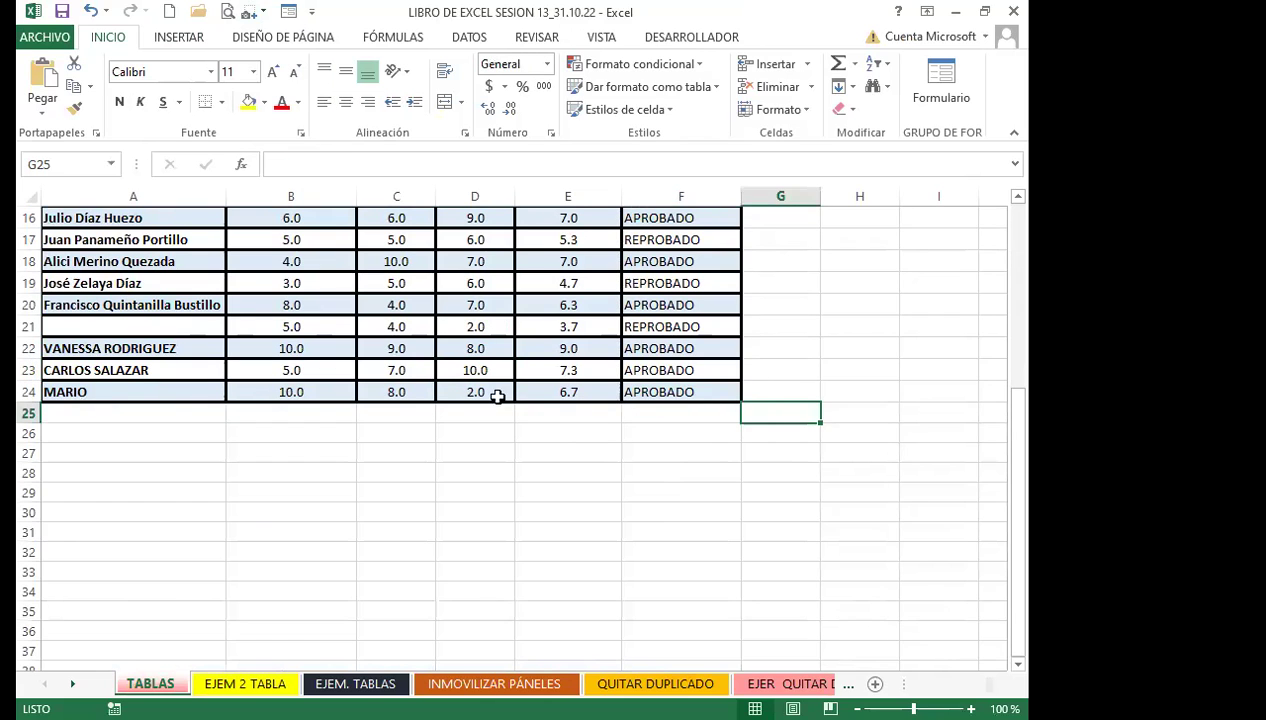
pyautogui.click(408, 372)
pyautogui.scroll(5, 294, 418)
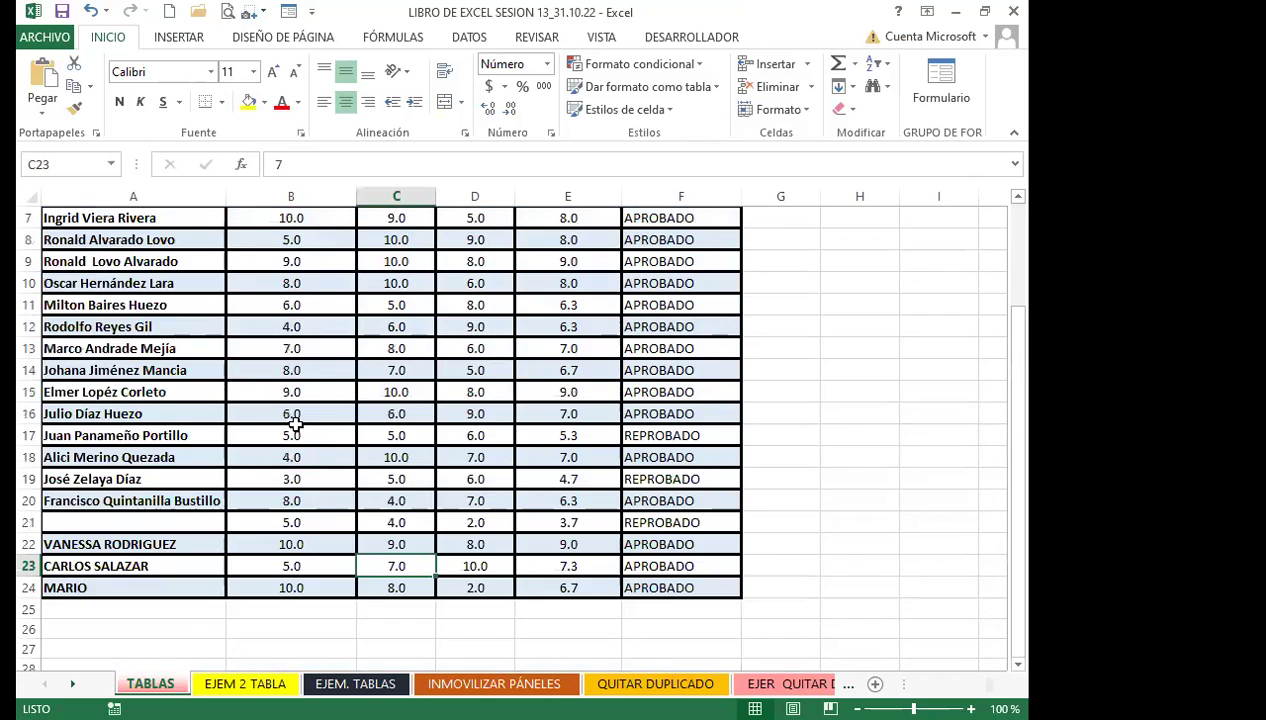
pyautogui.click(260, 406)
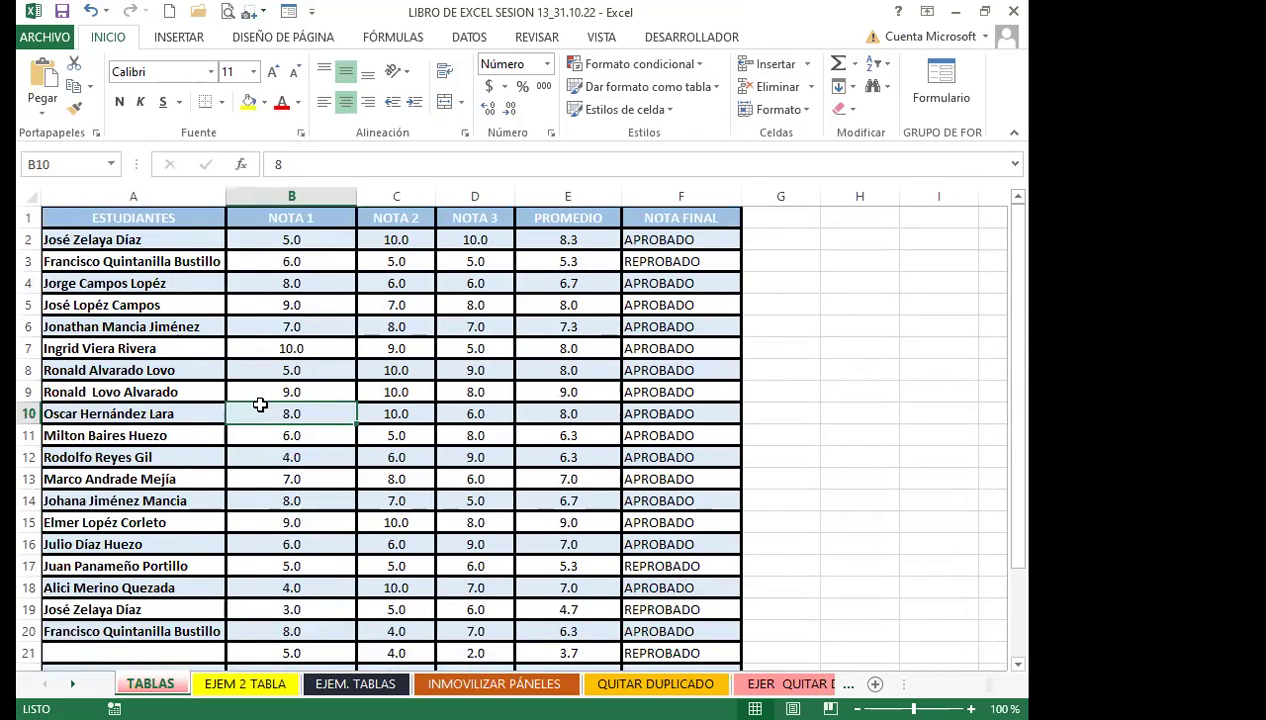
pyautogui.click(390, 455)
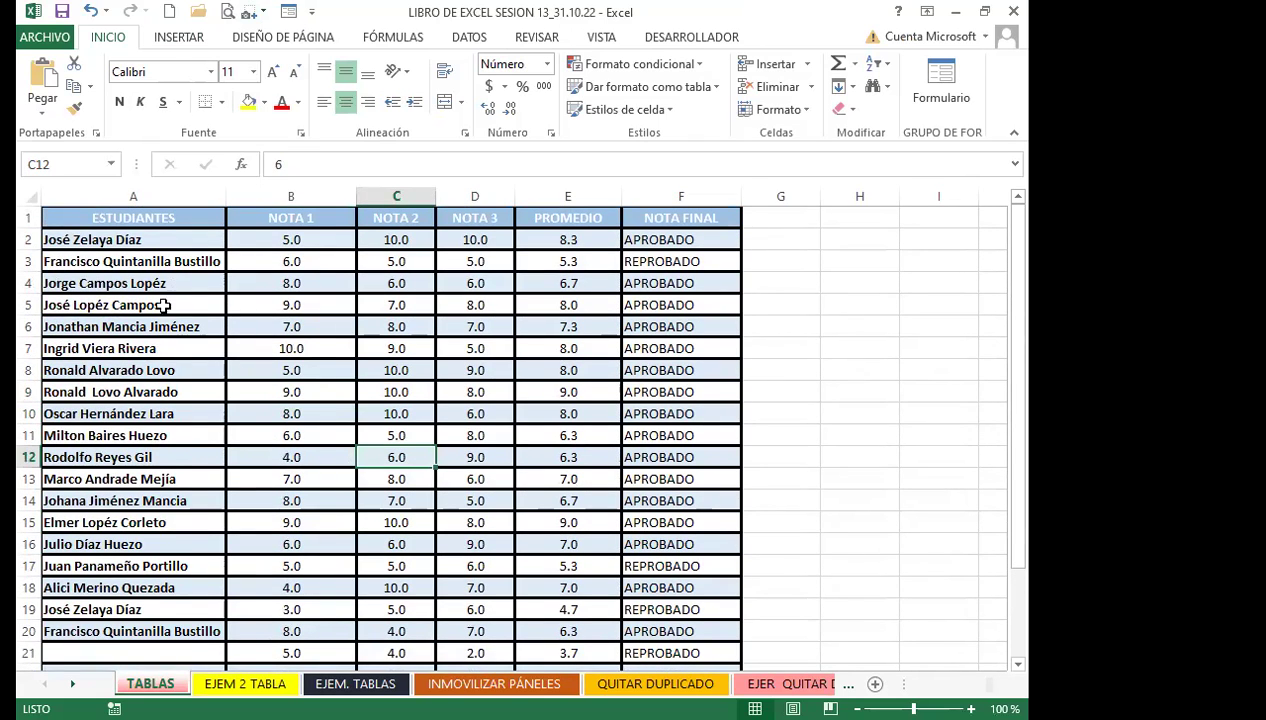
# Clear only the formatting from the student rows A2:F24 with Borrar formatos
pyautogui.moveTo(133, 240); pyautogui.dragTo(664, 655)
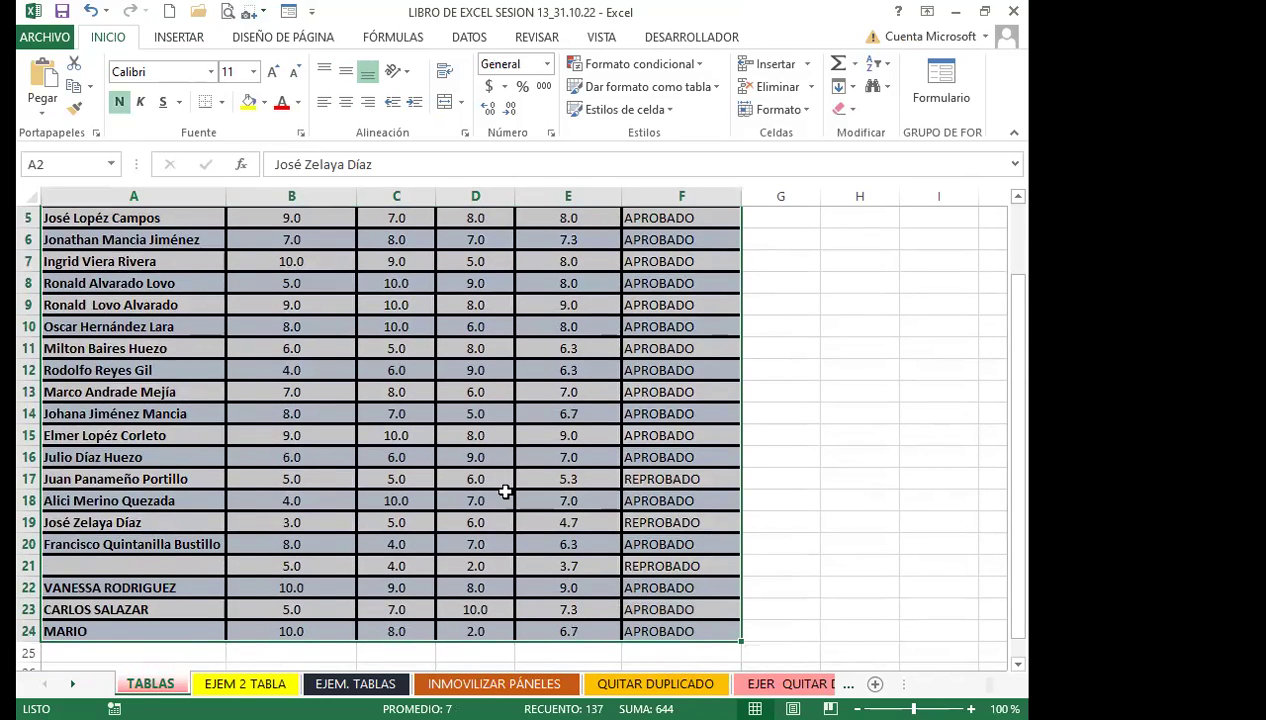
pyautogui.scroll(2, 505, 491)
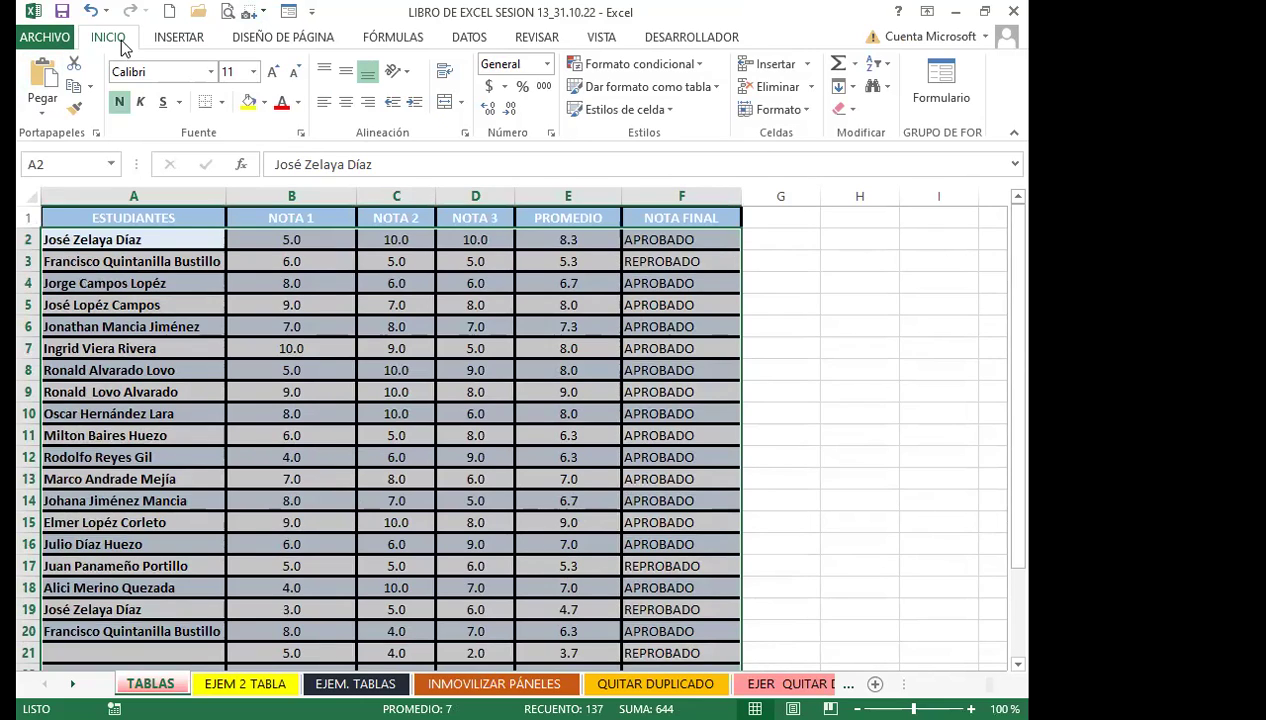
pyautogui.click(849, 109)
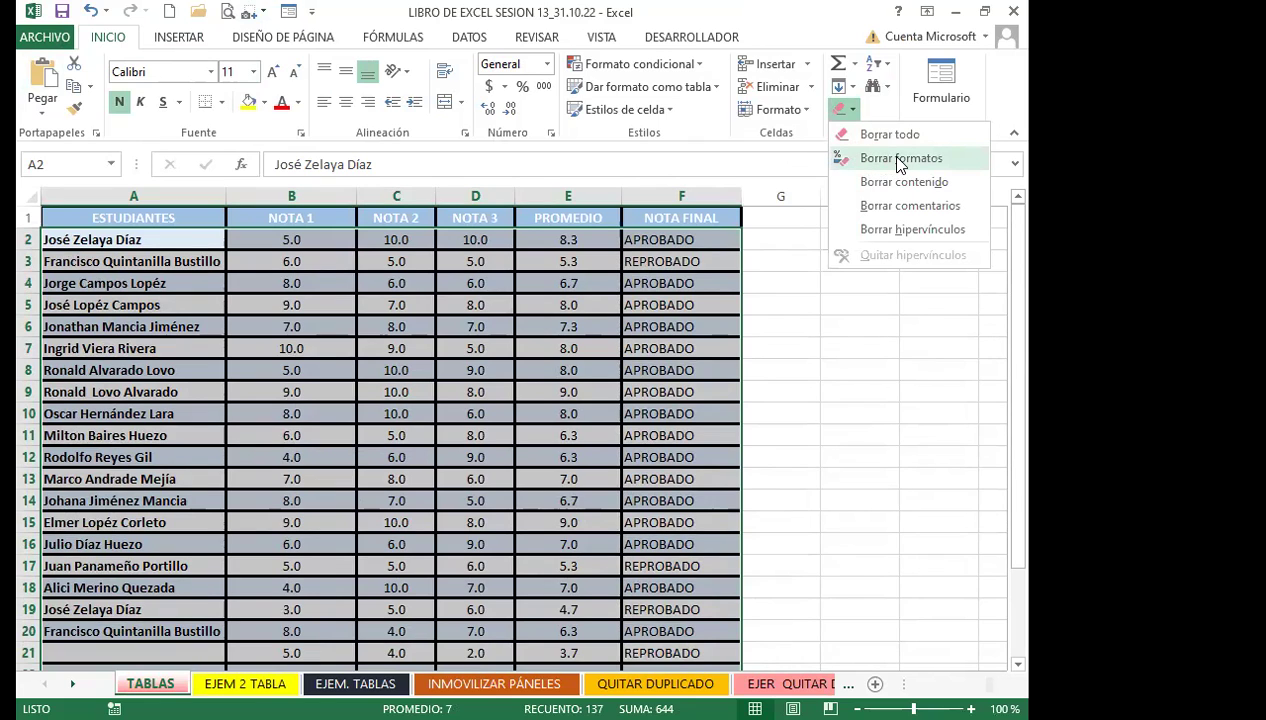
pyautogui.press('Return')
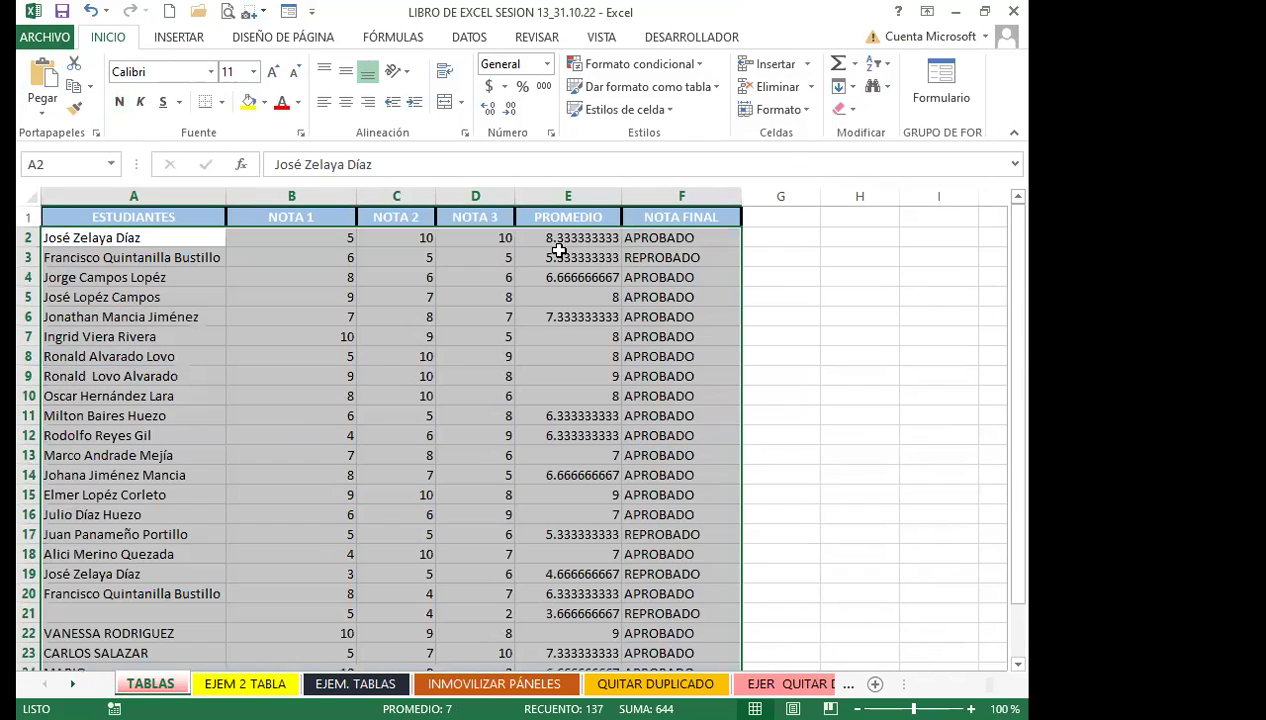
pyautogui.click(555, 236)
pyautogui.click(660, 238)
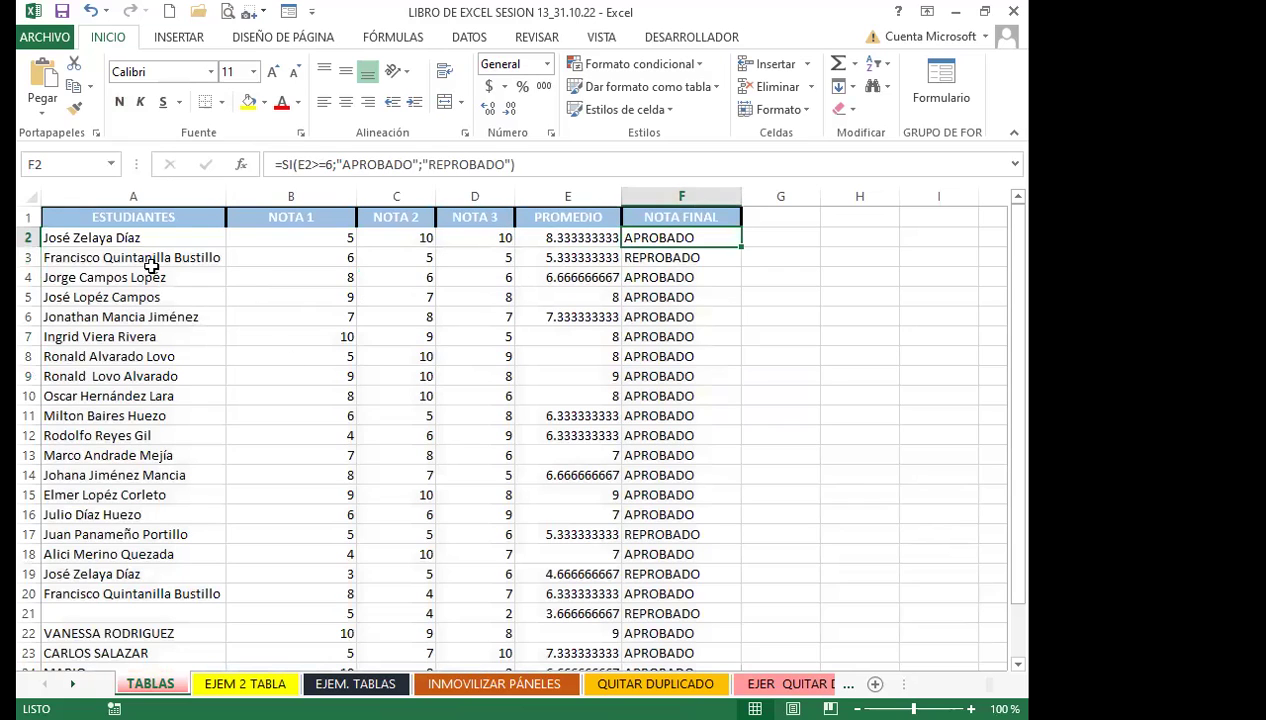
# Give the student rows Todos los bordes and centre their contents
pyautogui.moveTo(88, 240); pyautogui.dragTo(718, 590)
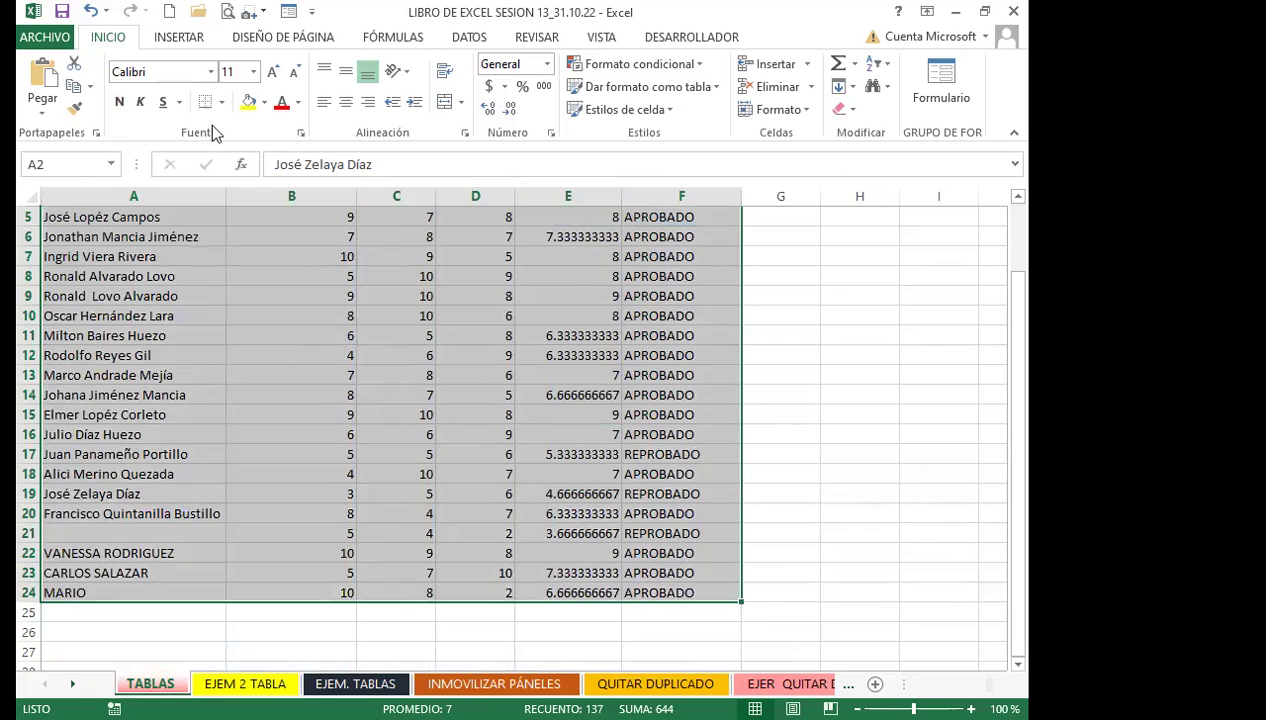
pyautogui.click(222, 103)
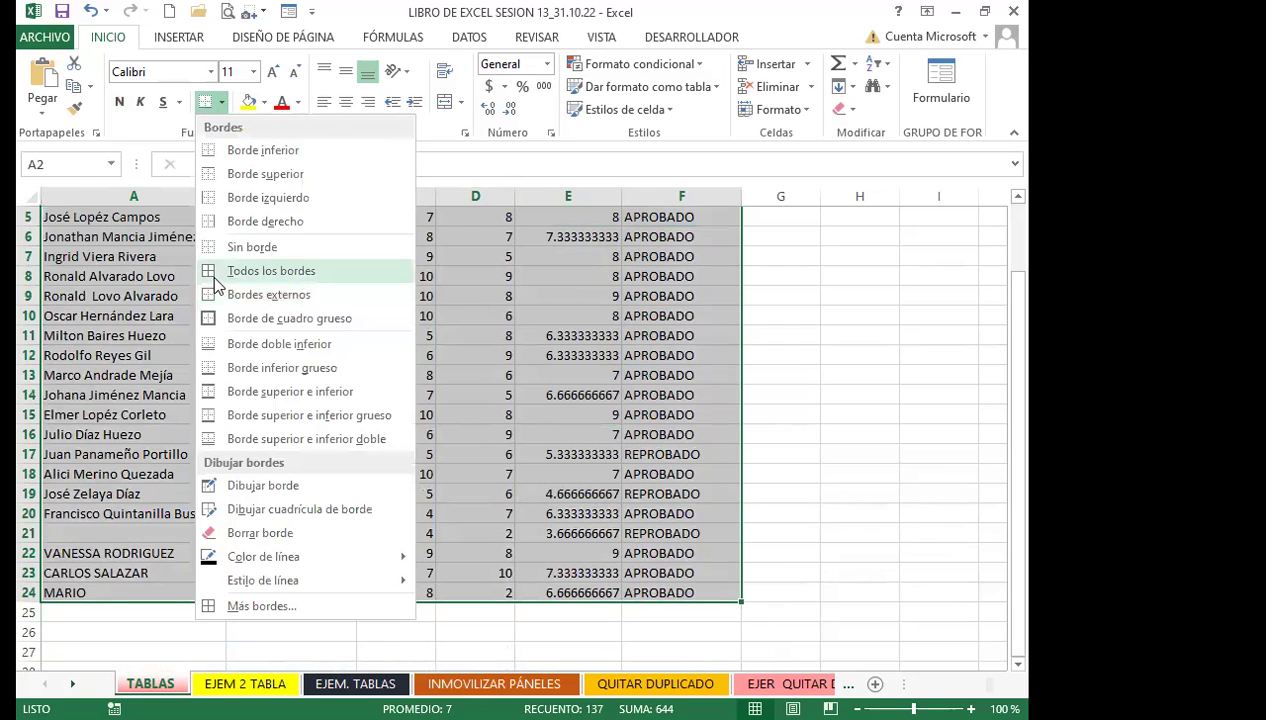
pyautogui.click(214, 278)
pyautogui.click(345, 102)
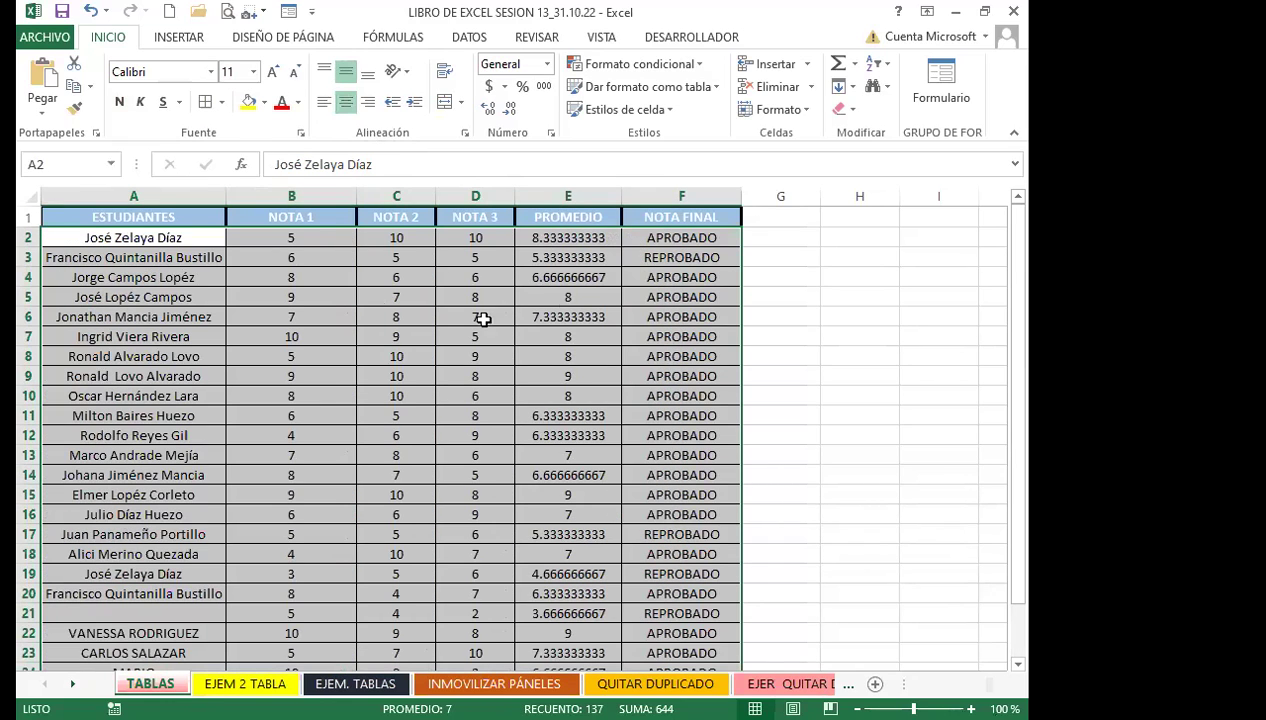
pyautogui.moveTo(286, 237); pyautogui.dragTo(568, 650)
pyautogui.moveTo(280, 237); pyautogui.dragTo(557, 628)
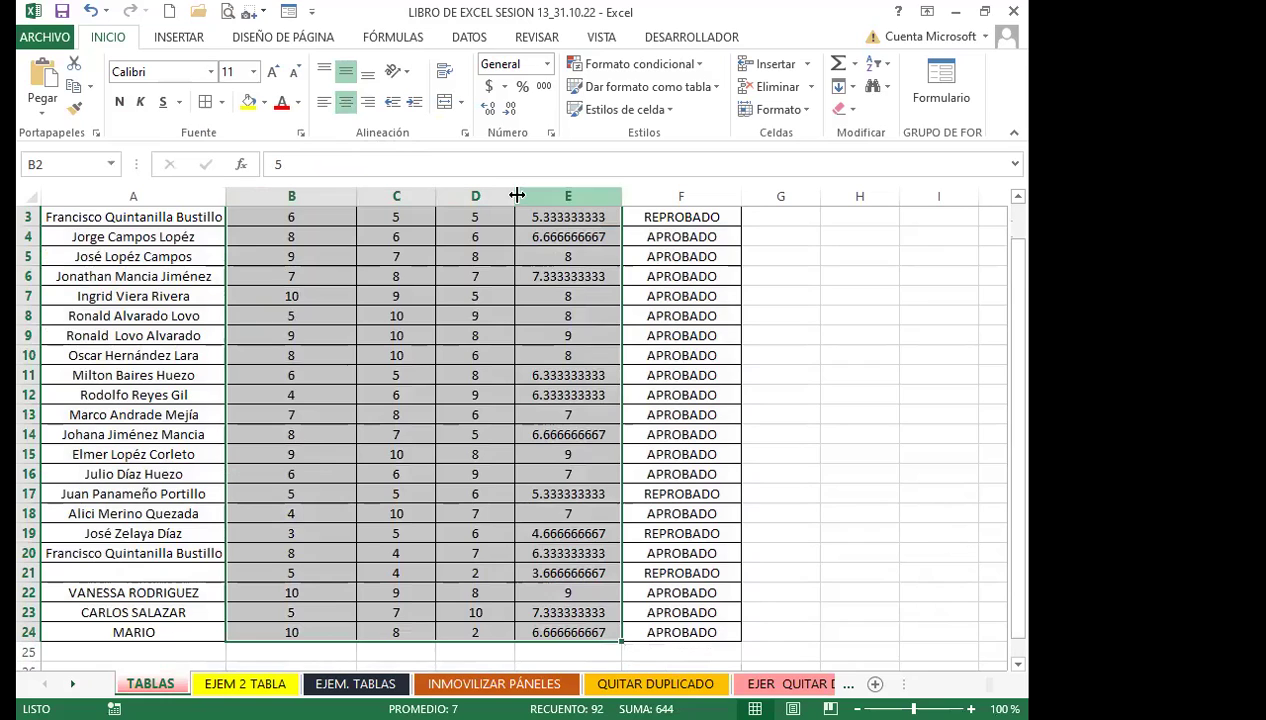
# Format the NOTA and PROMEDIO values B2:E24 as Número with one decimal place
pyautogui.click(507, 108)
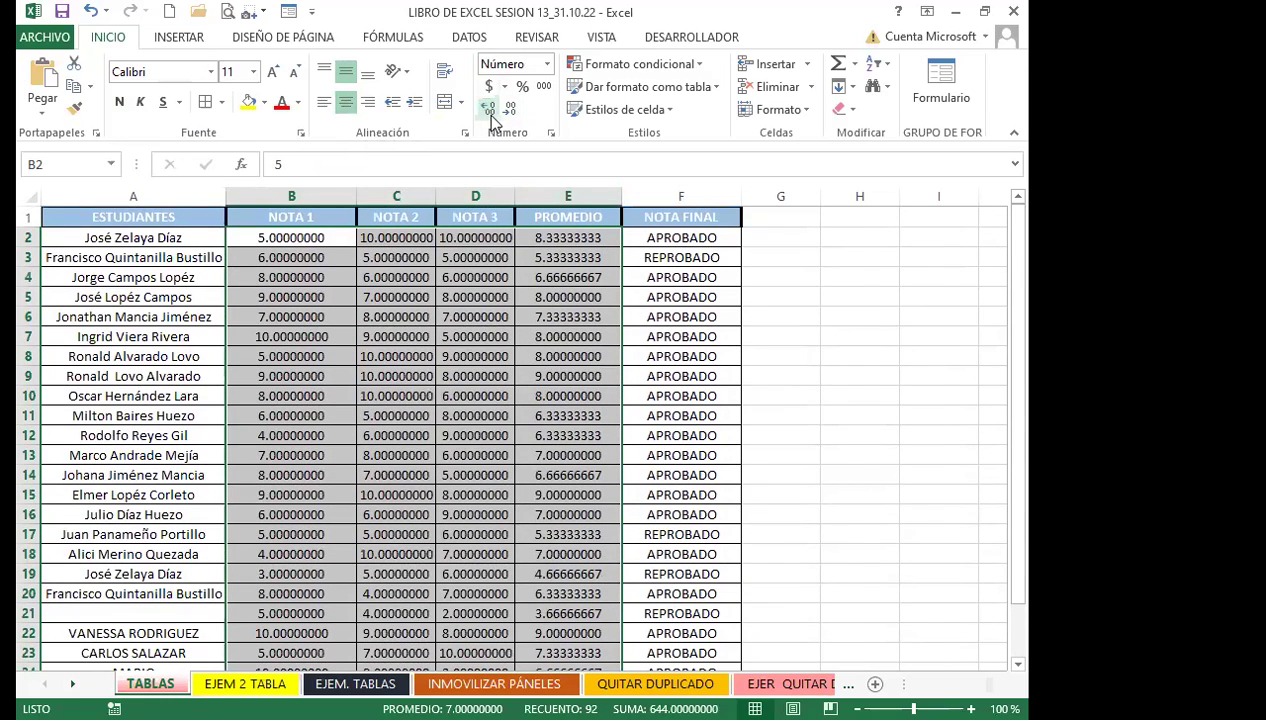
pyautogui.click(510, 108)
pyautogui.click(510, 108)
pyautogui.click(510, 108)
pyautogui.click(510, 108)
pyautogui.click(510, 108)
pyautogui.click(510, 108)
pyautogui.click(510, 108)
pyautogui.click(510, 108)
pyautogui.click(488, 108)
pyautogui.click(848, 398)
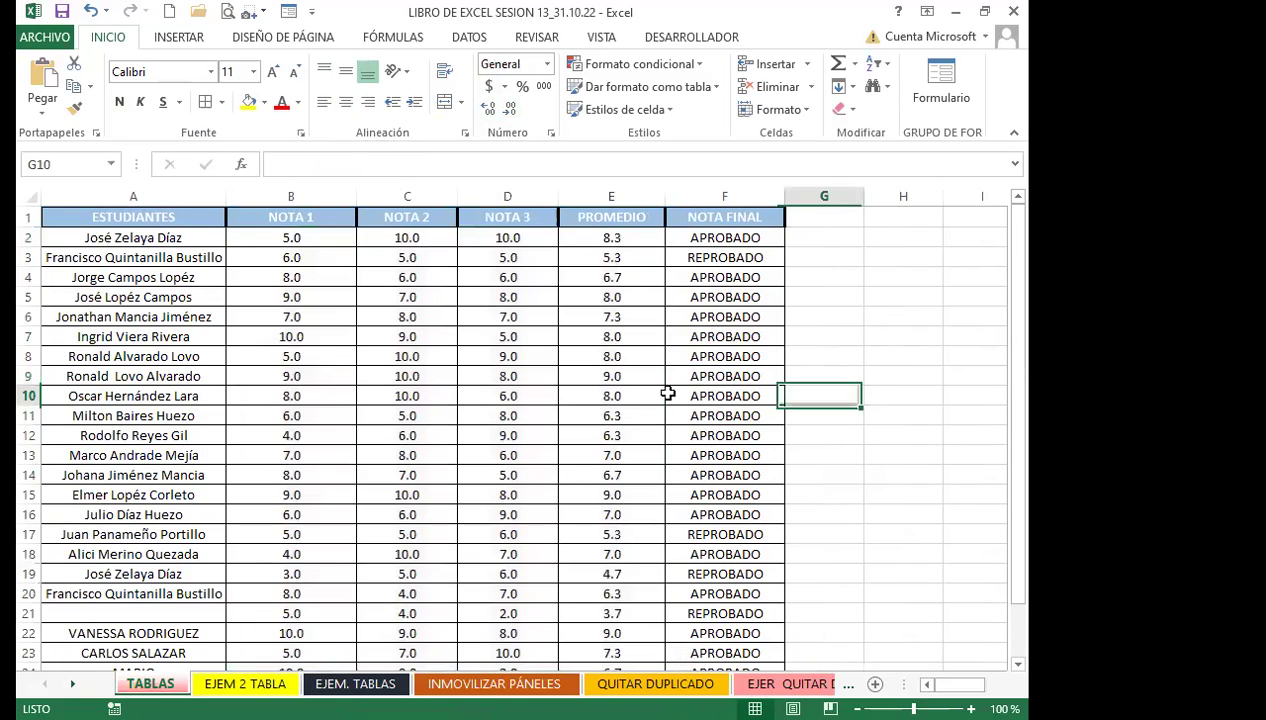
pyautogui.click(709, 242)
pyautogui.click(607, 236)
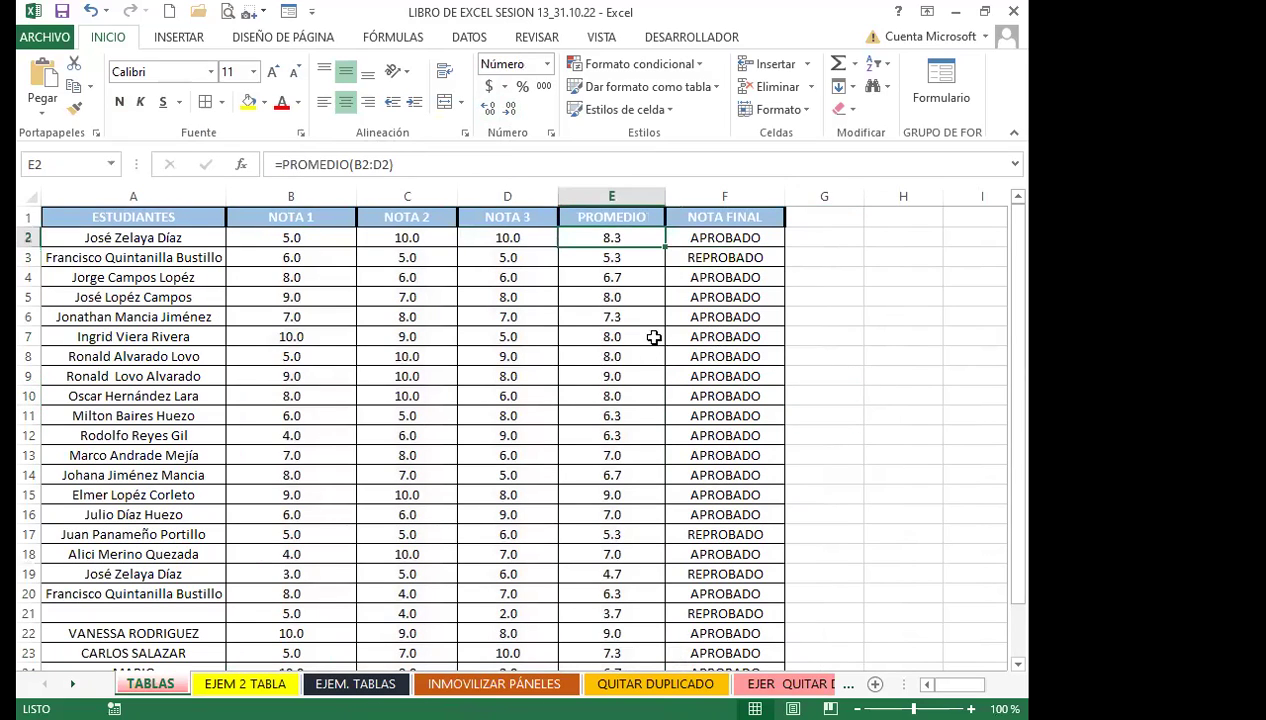
pyautogui.scroll(-4, 350, 469)
pyautogui.click(380, 412)
# Enter a new student's name in cell A25
pyautogui.click(197, 453)
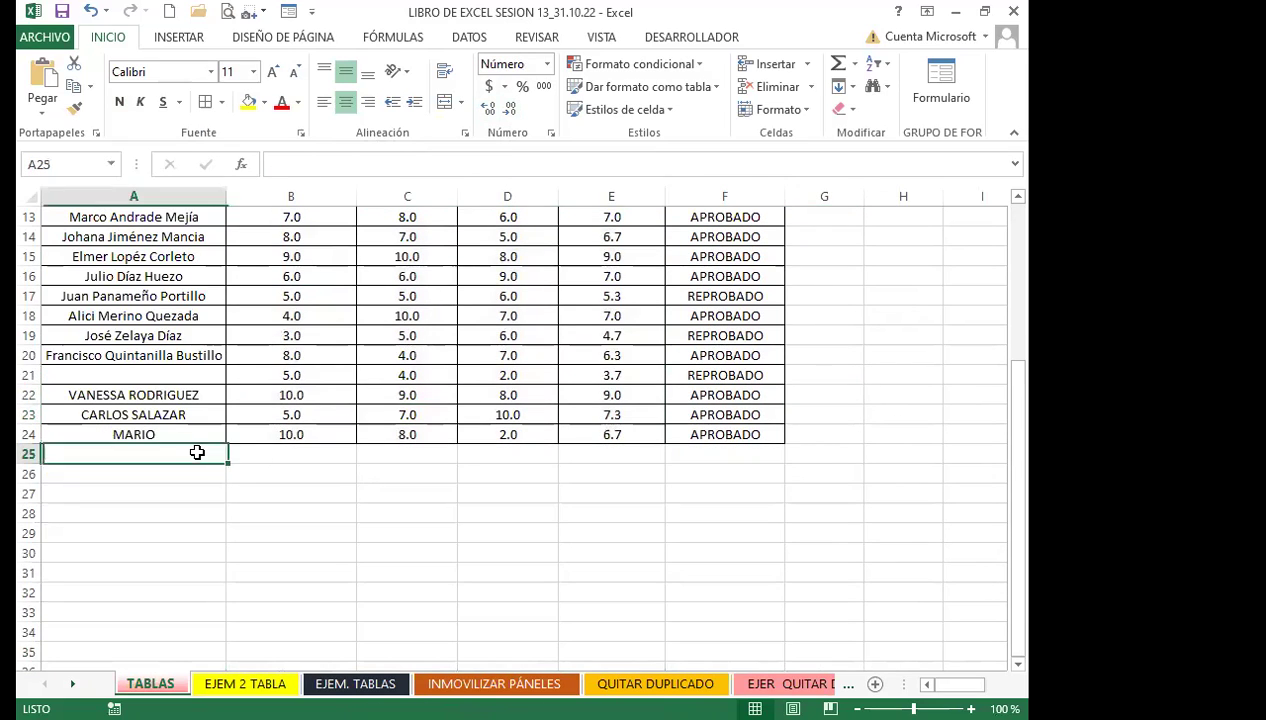
pyautogui.write('CAR')
pyautogui.press('BackSpace')
pyautogui.press('BackSpace')
pyautogui.press('BackSpace')
pyautogui.press('BackSpace')
pyautogui.write('MAR')
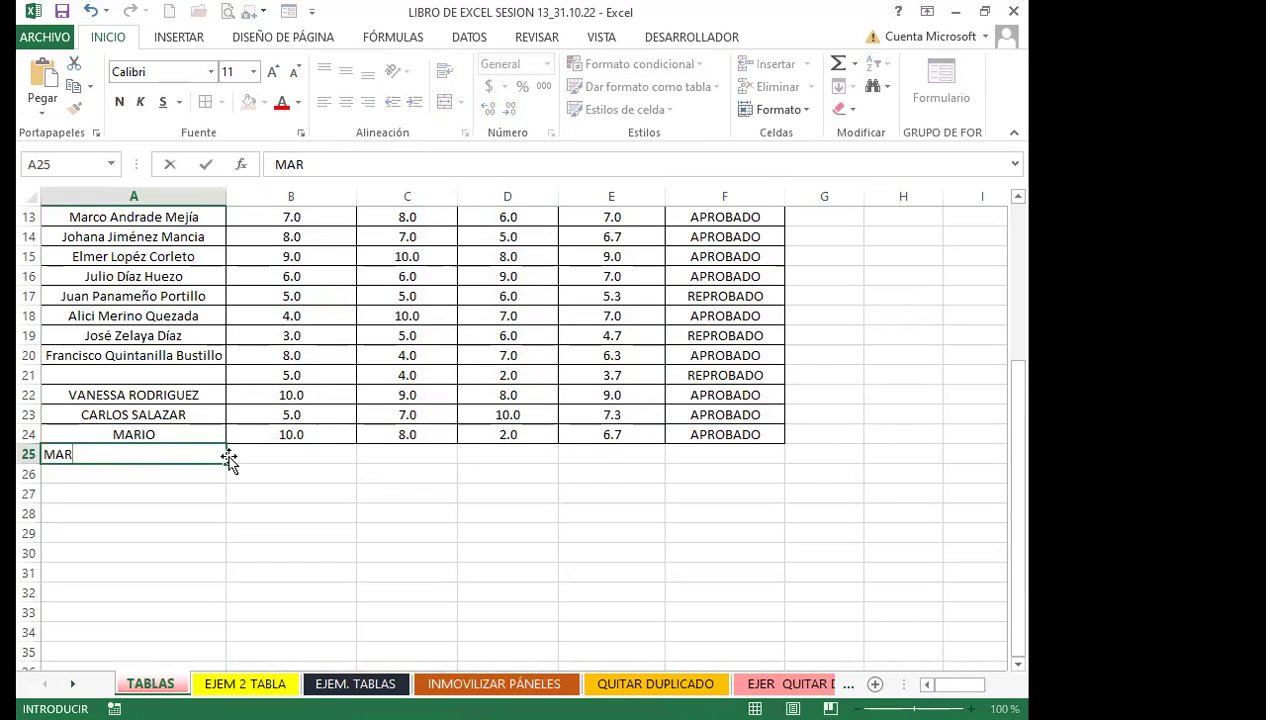
pyautogui.write('ÍA')
pyautogui.click(268, 455)
pyautogui.click(420, 474)
pyautogui.moveTo(455, 468); pyautogui.dragTo(749, 450)
pyautogui.scroll(4, 304, 397)
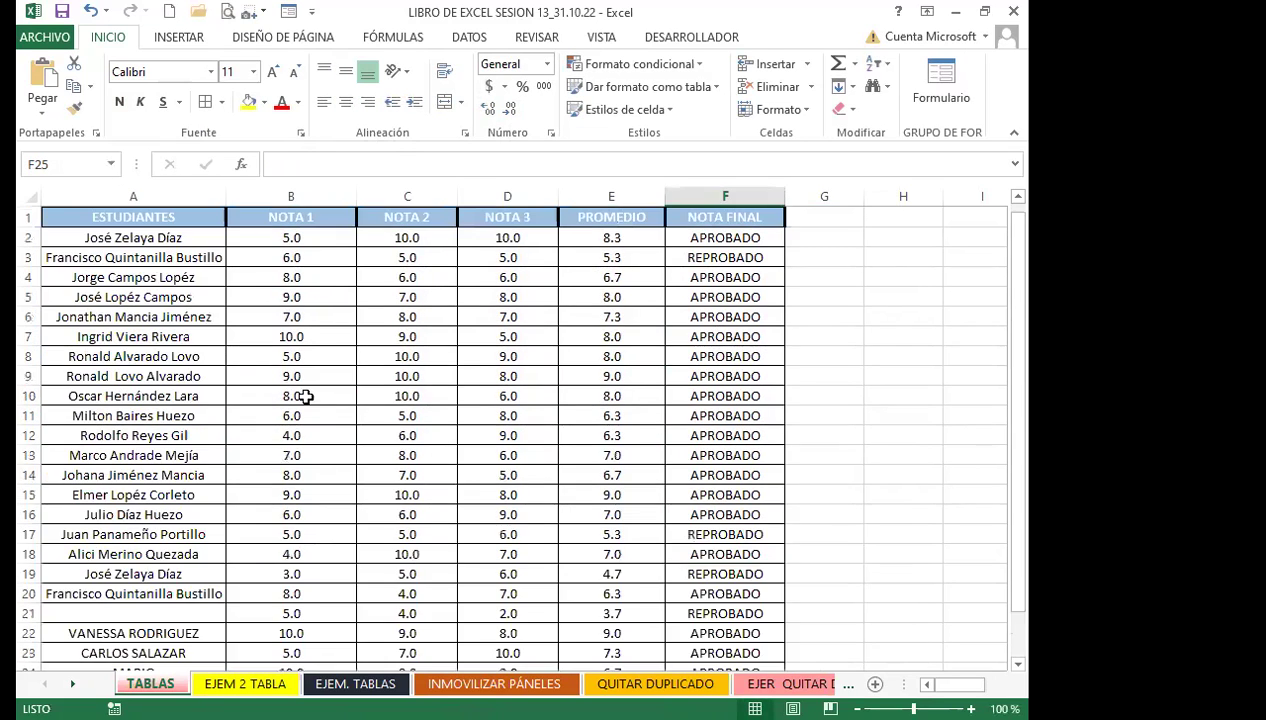
pyautogui.click(291, 377)
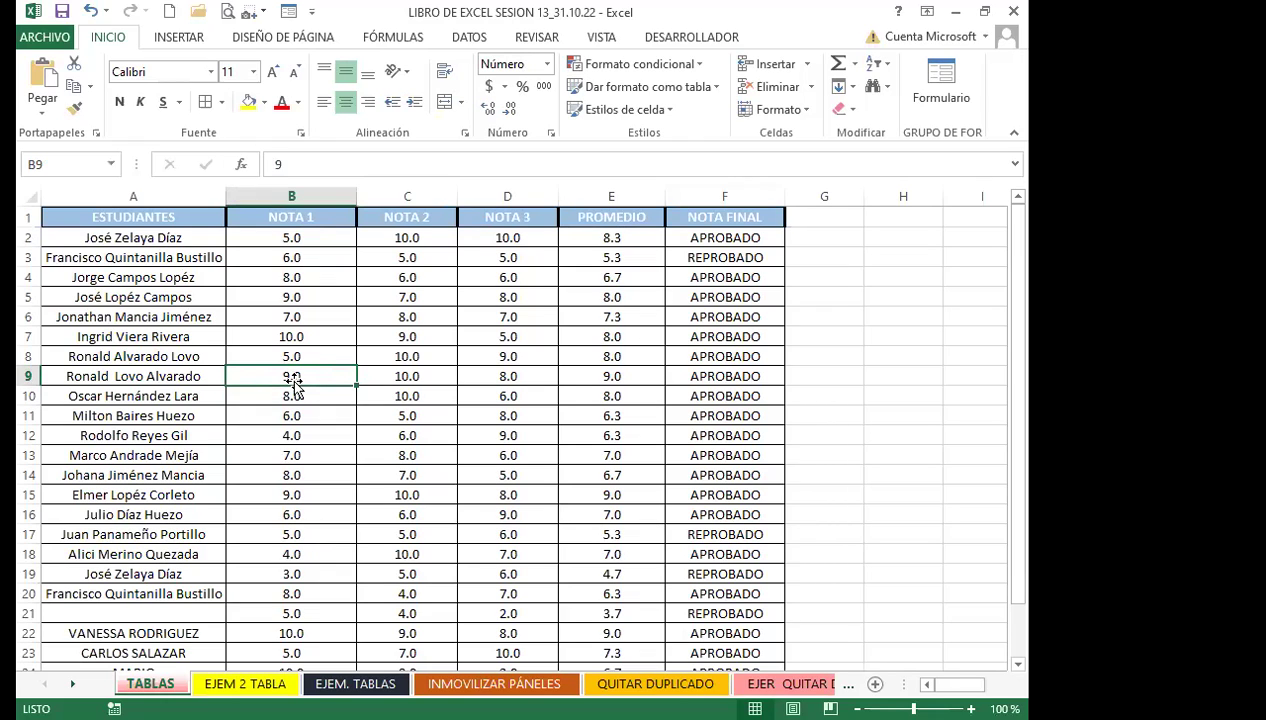
pyautogui.click(351, 436)
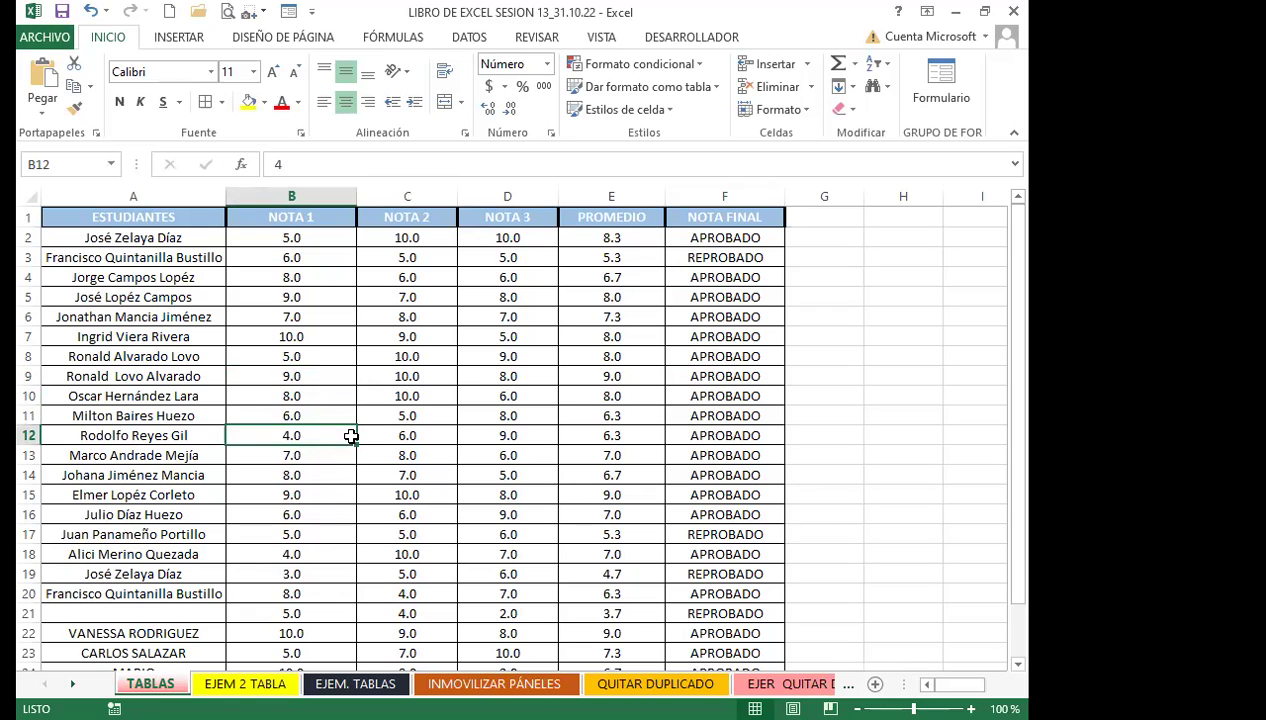
pyautogui.click(326, 410)
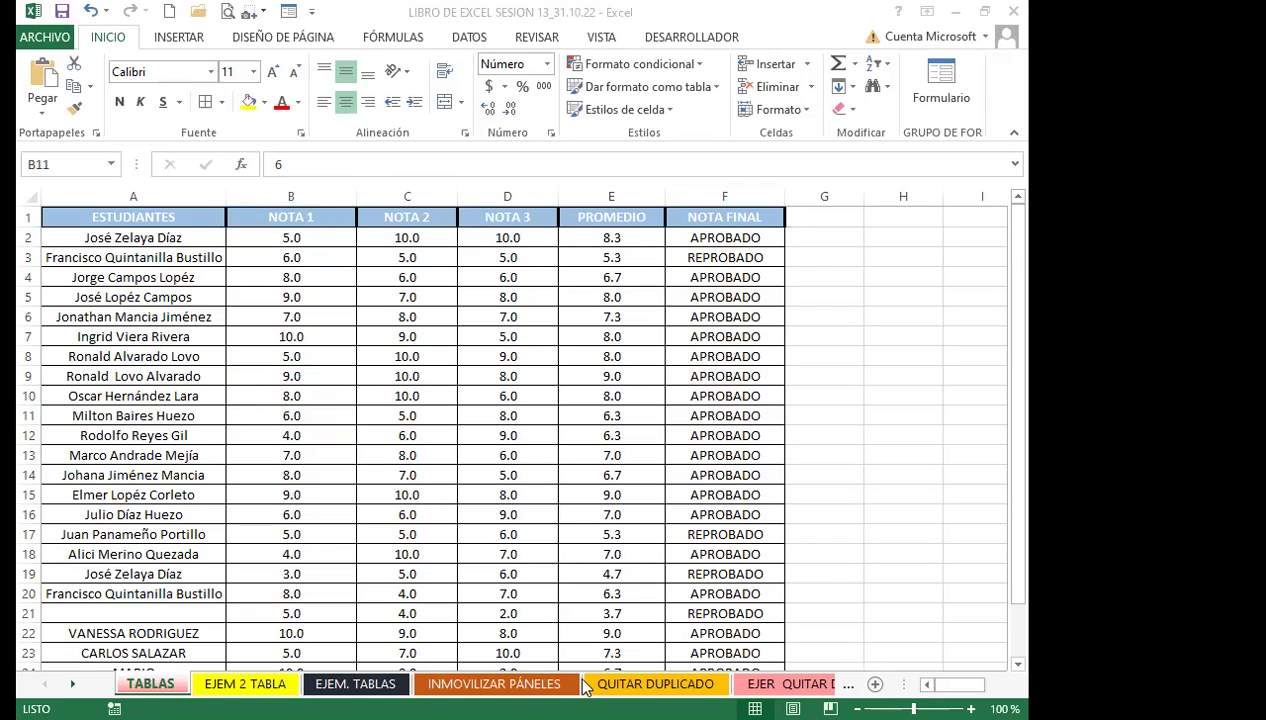
pyautogui.click(303, 440)
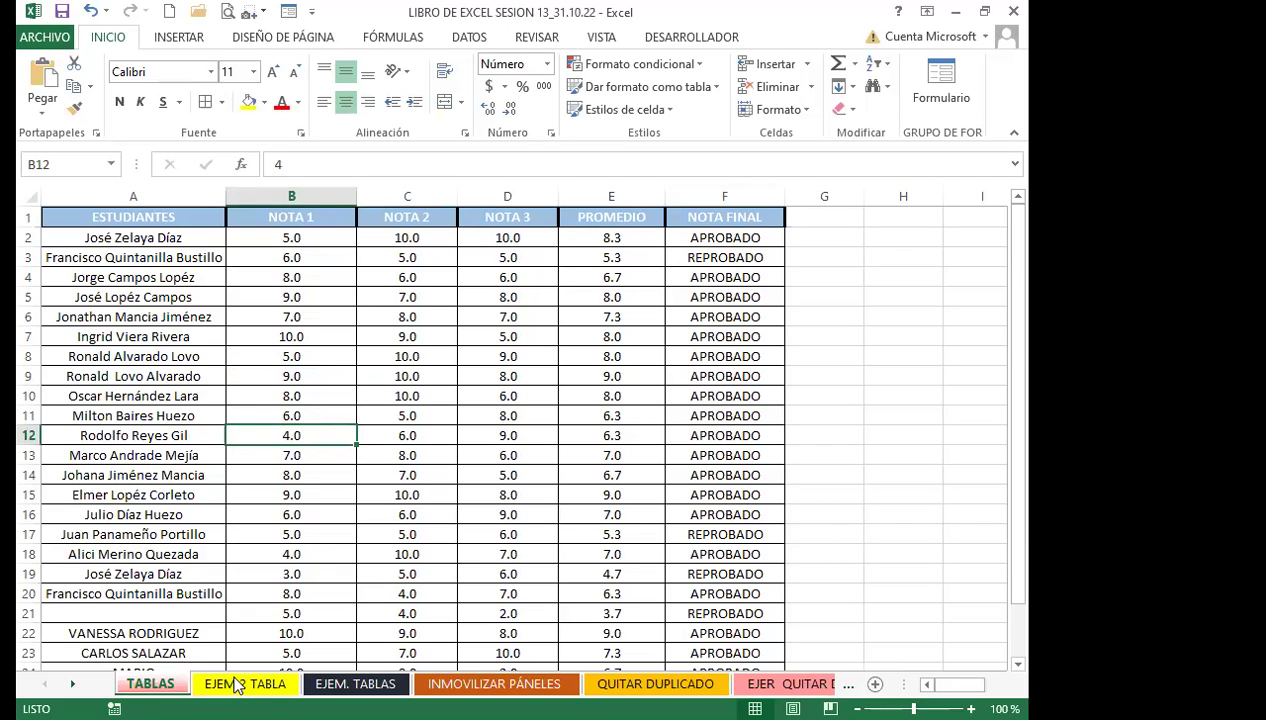
# Open the EJEM 2 TABLA sheet and look over the worker table A1:E12
pyautogui.click(238, 684)
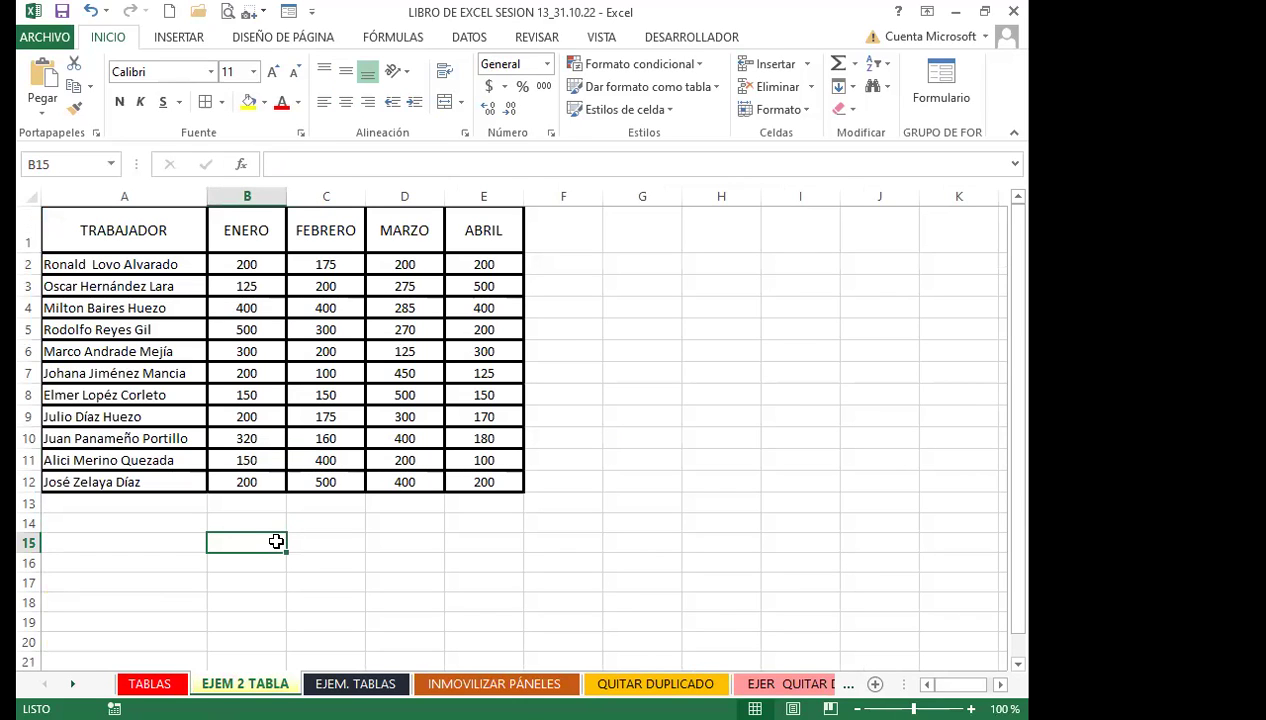
pyautogui.click(193, 392)
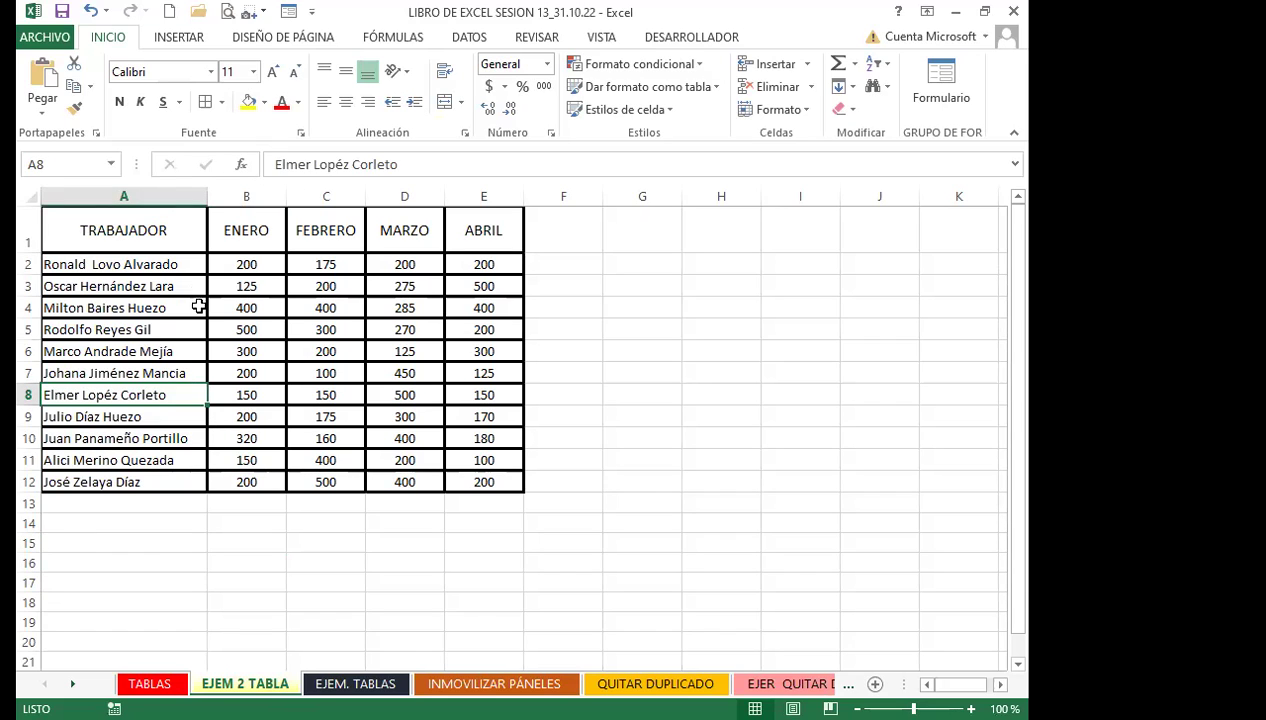
pyautogui.moveTo(112, 238); pyautogui.dragTo(456, 479)
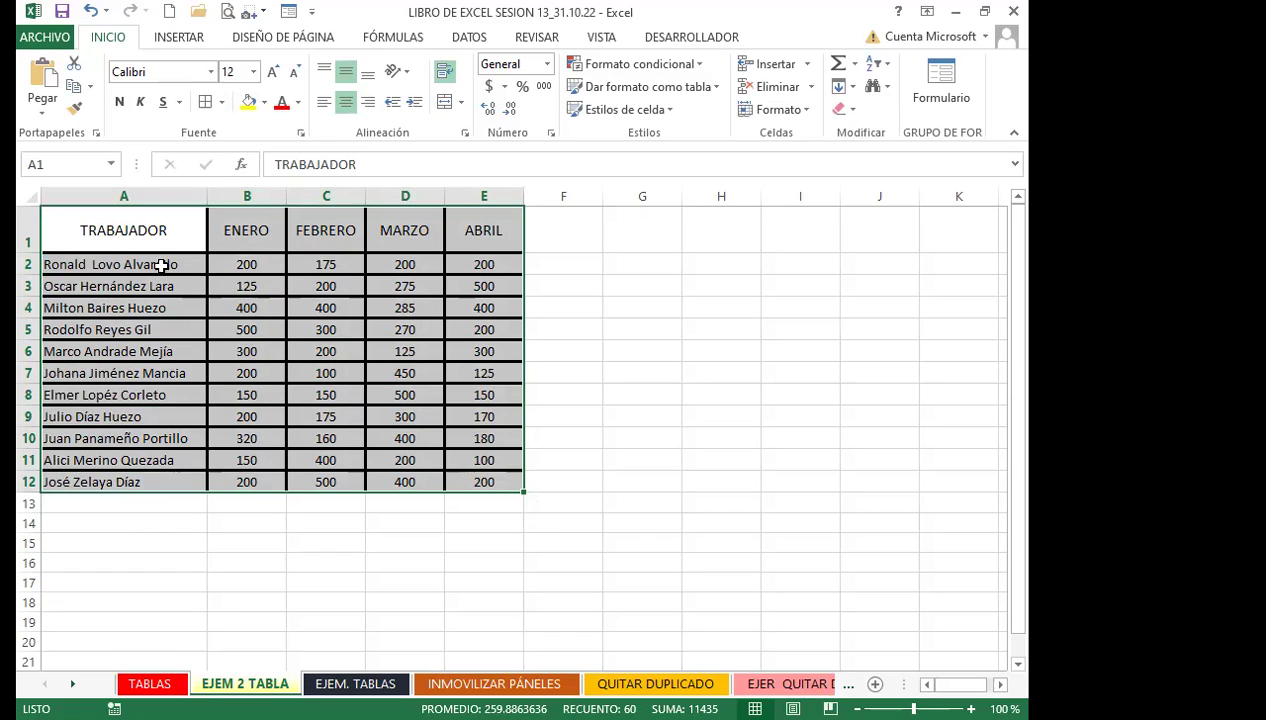
pyautogui.click(165, 231)
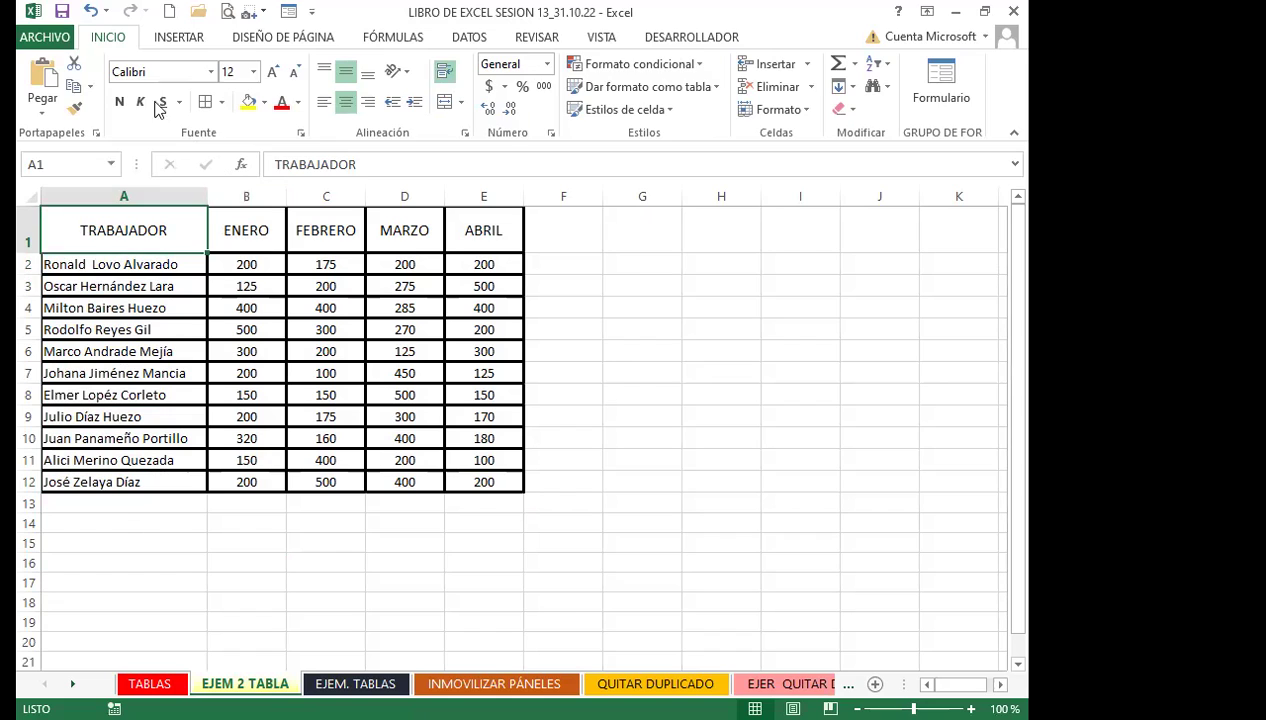
pyautogui.click(176, 37)
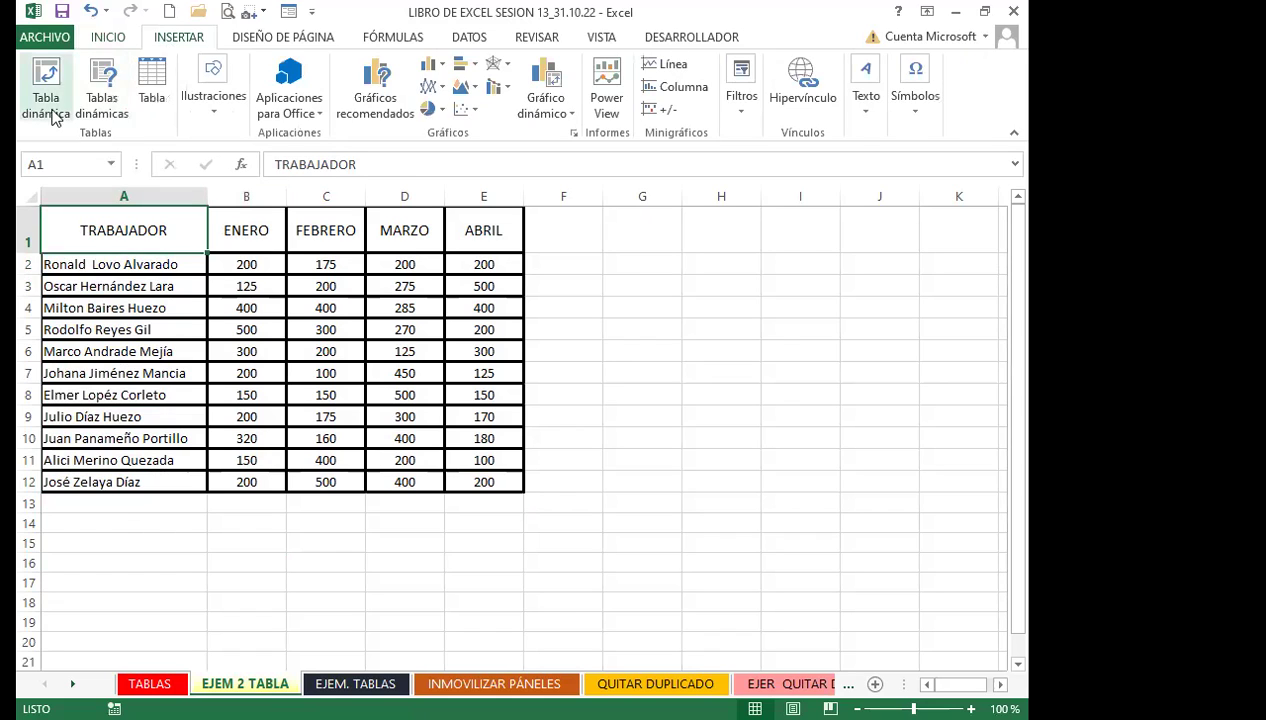
pyautogui.click(108, 37)
pyautogui.click(640, 308)
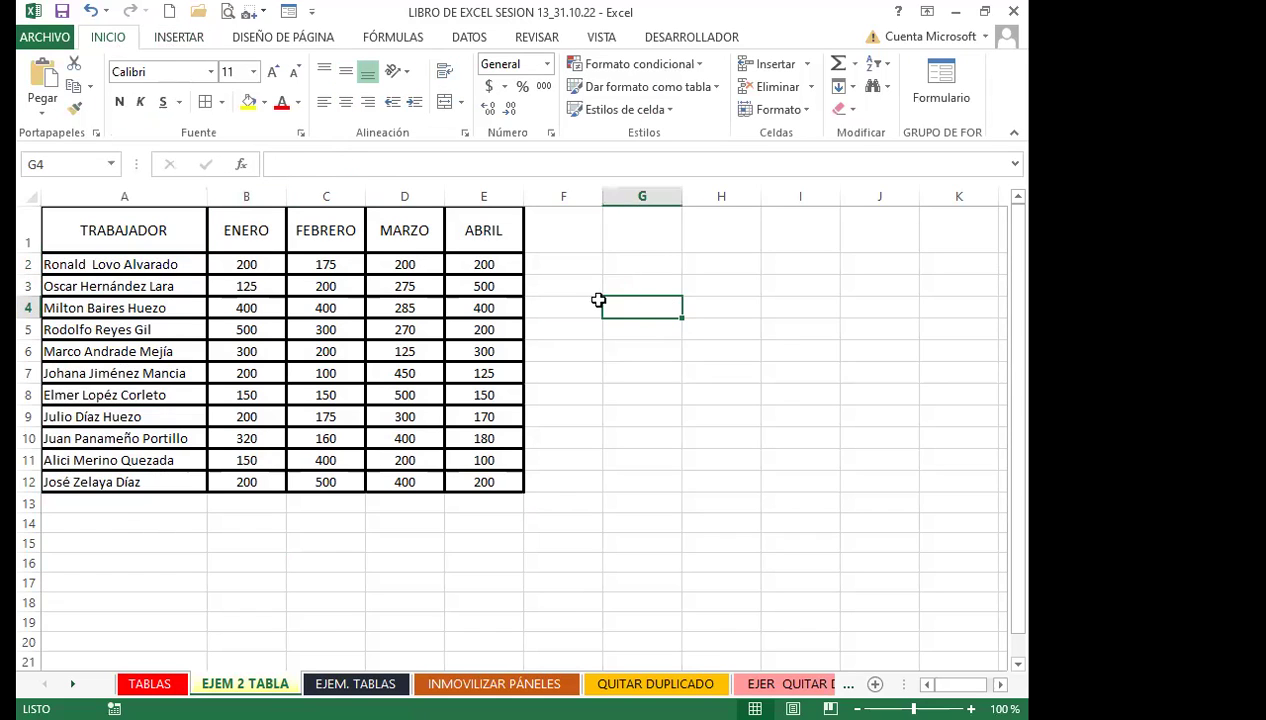
pyautogui.click(268, 265)
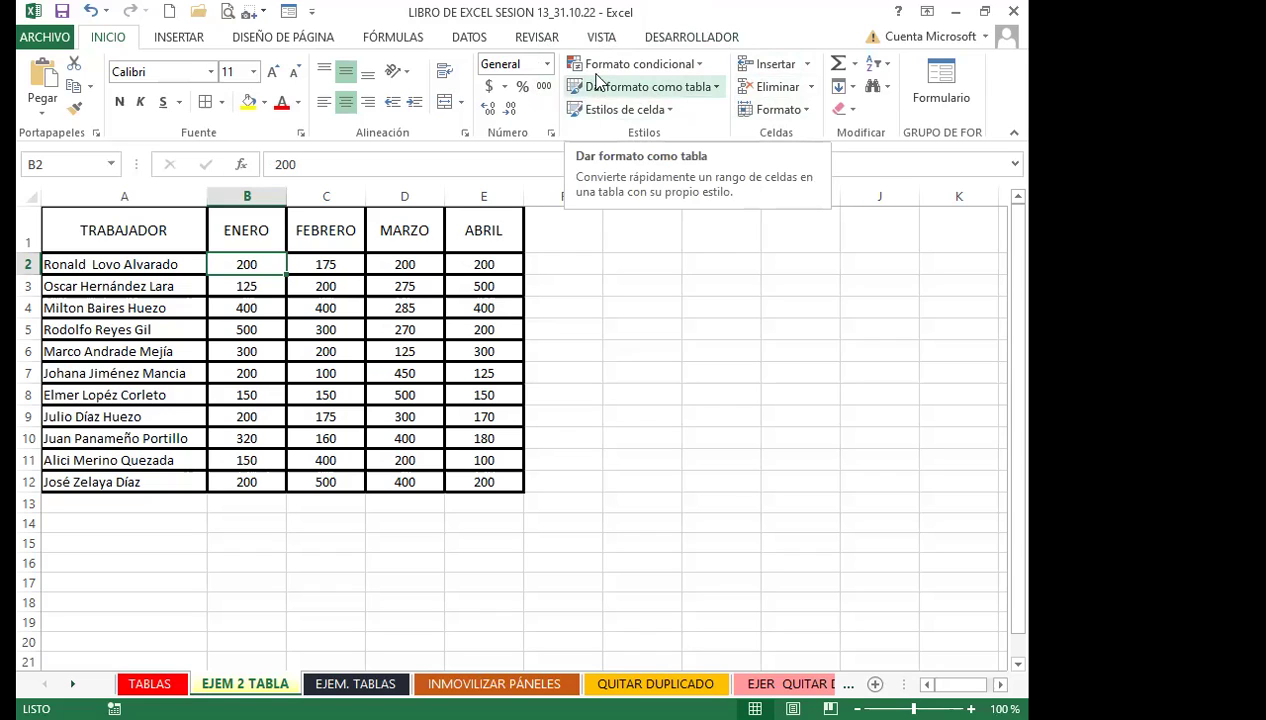
# Pick the orange Estilo de tabla medio 26 from the Dar formato como tabla gallery
pyautogui.click(180, 40)
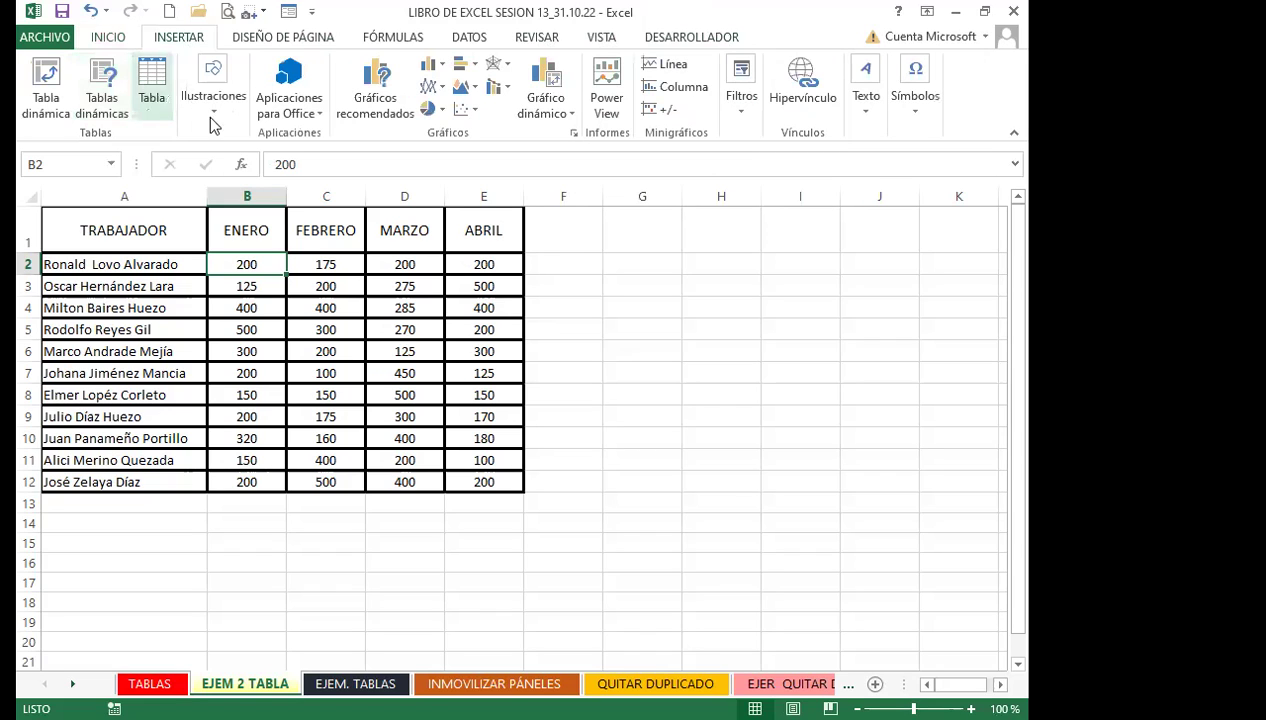
pyautogui.click(259, 287)
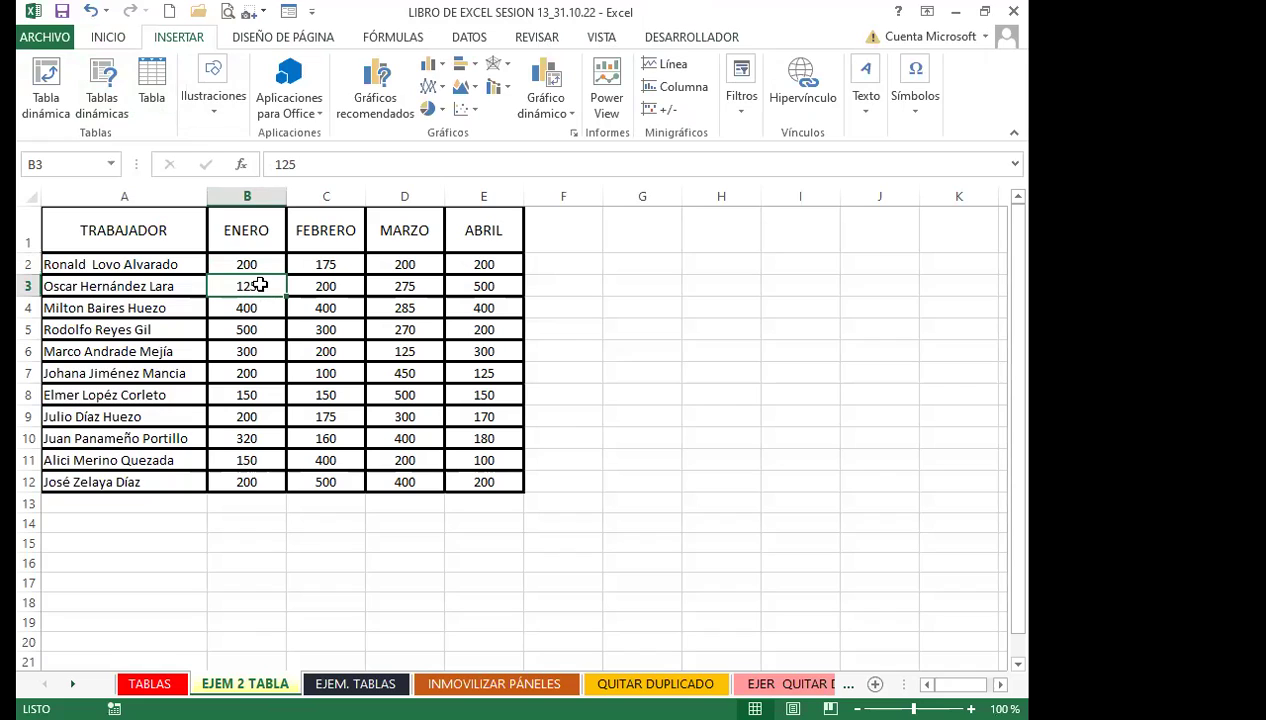
pyautogui.click(120, 40)
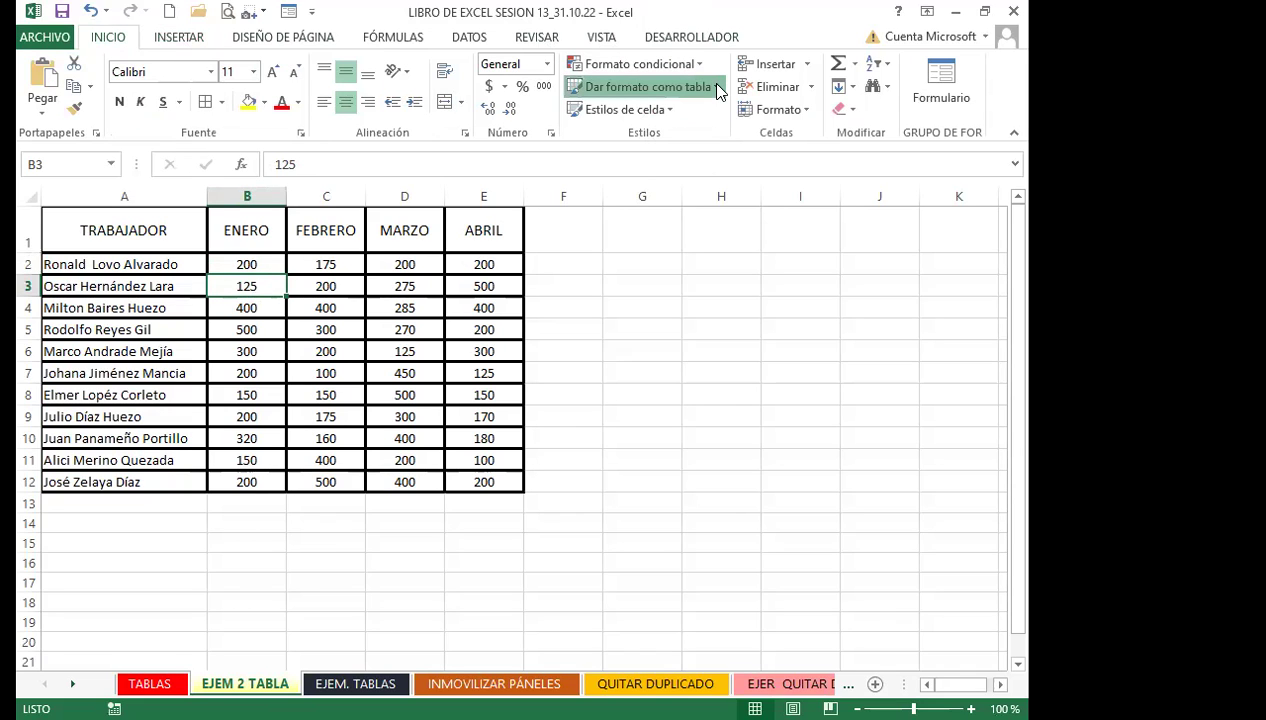
pyautogui.click(716, 88)
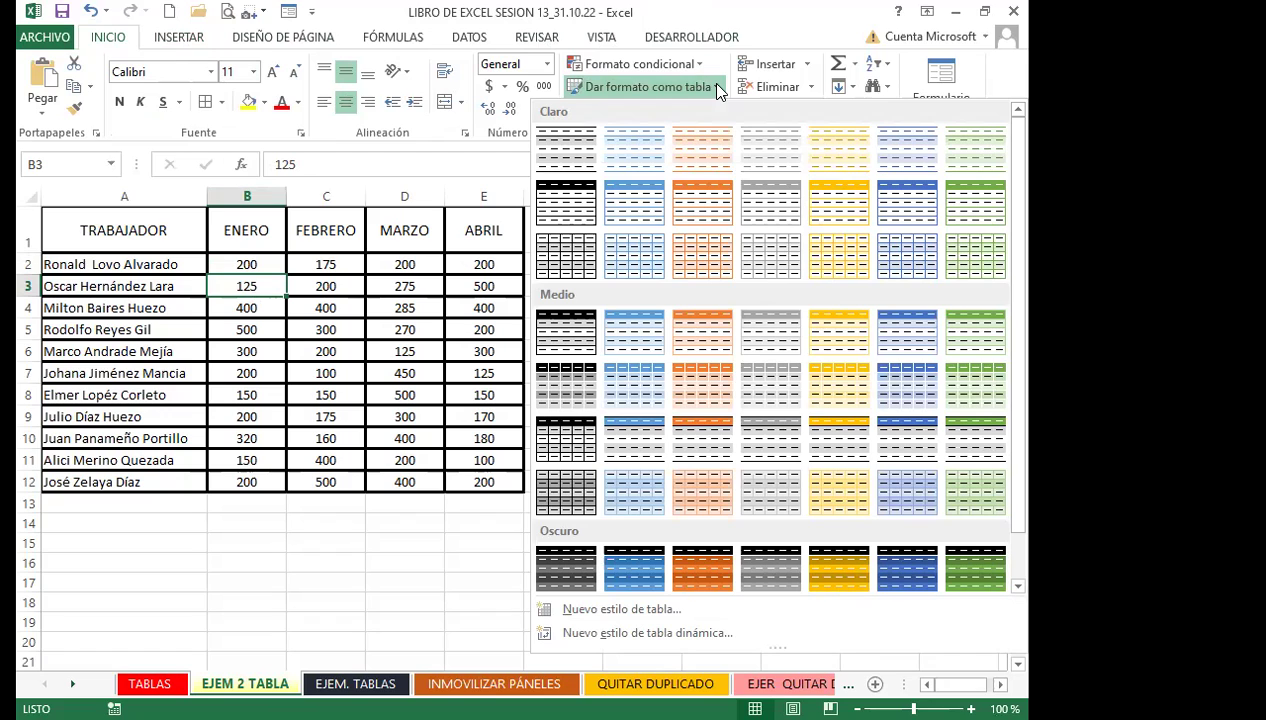
pyautogui.scroll(-1, 760, 390)
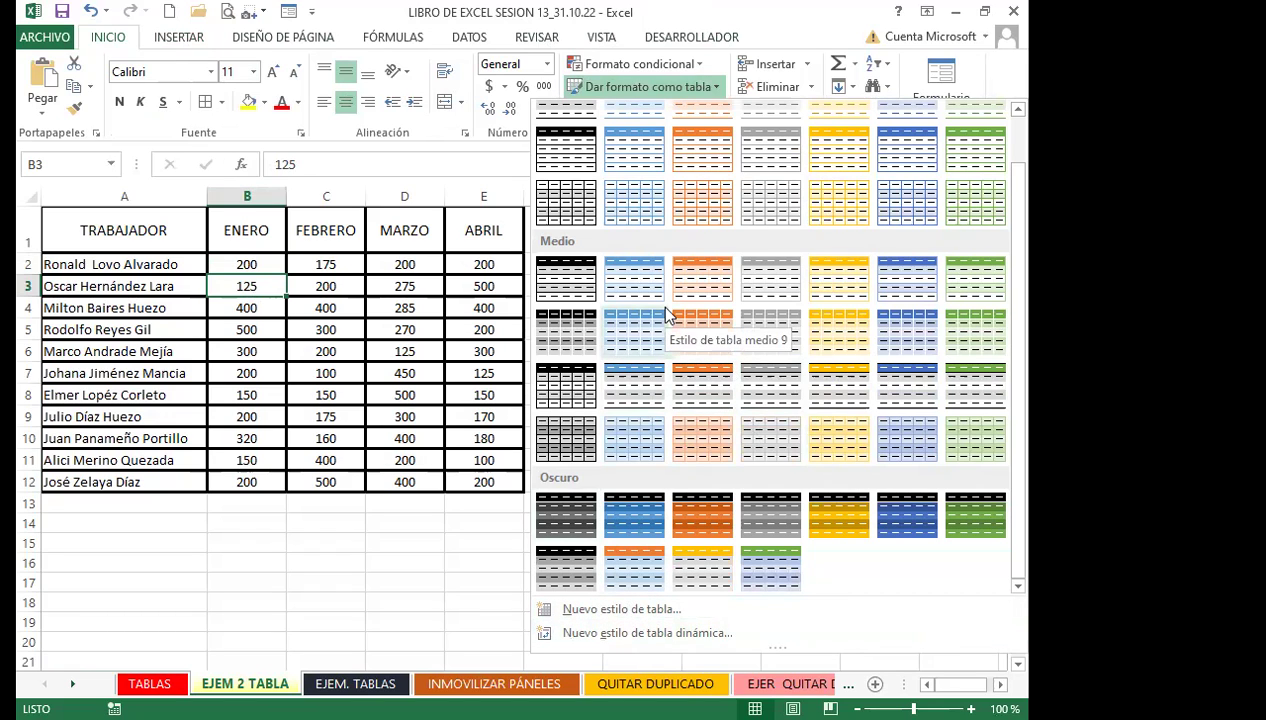
pyautogui.scroll(1, 743, 386)
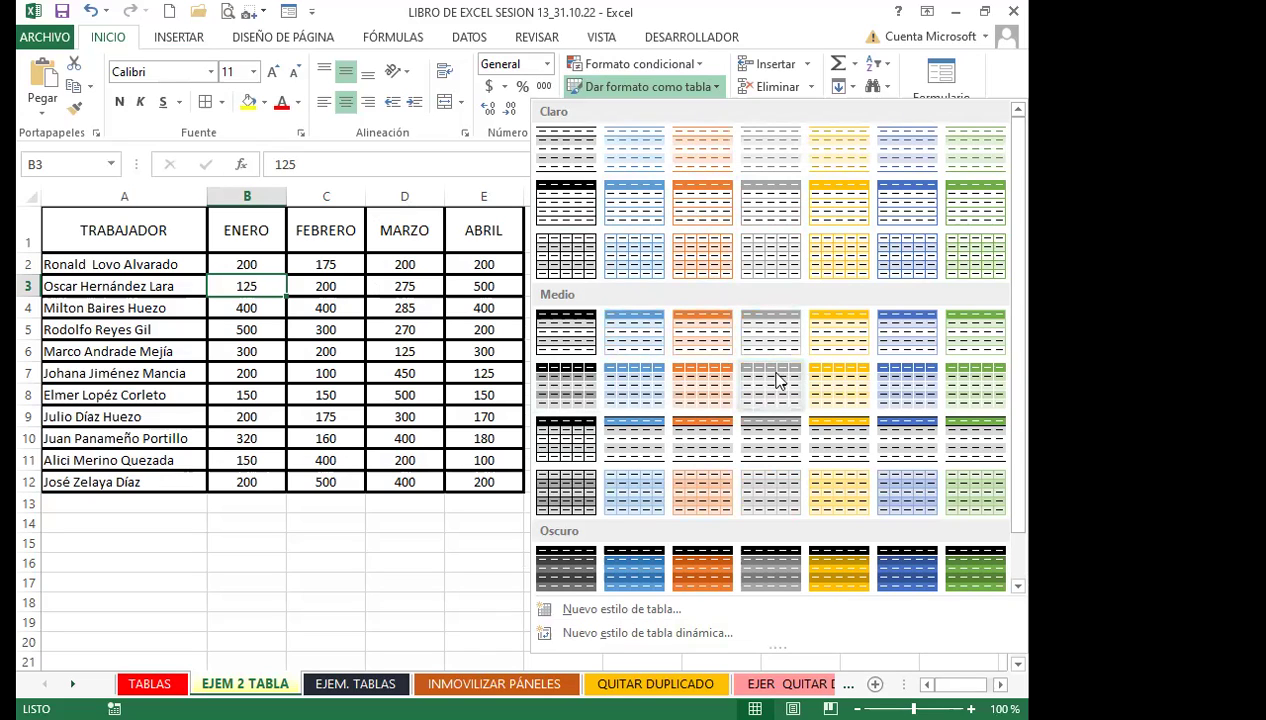
pyautogui.scroll(-1, 770, 410)
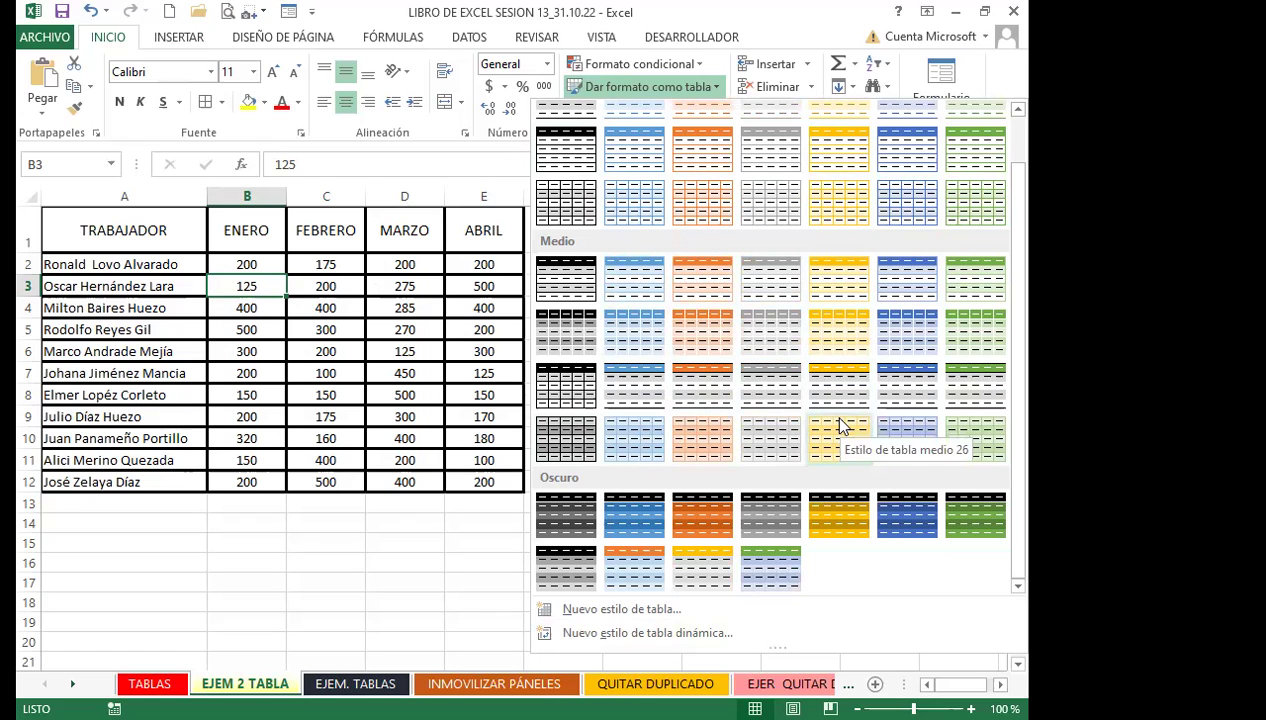
pyautogui.click(840, 378)
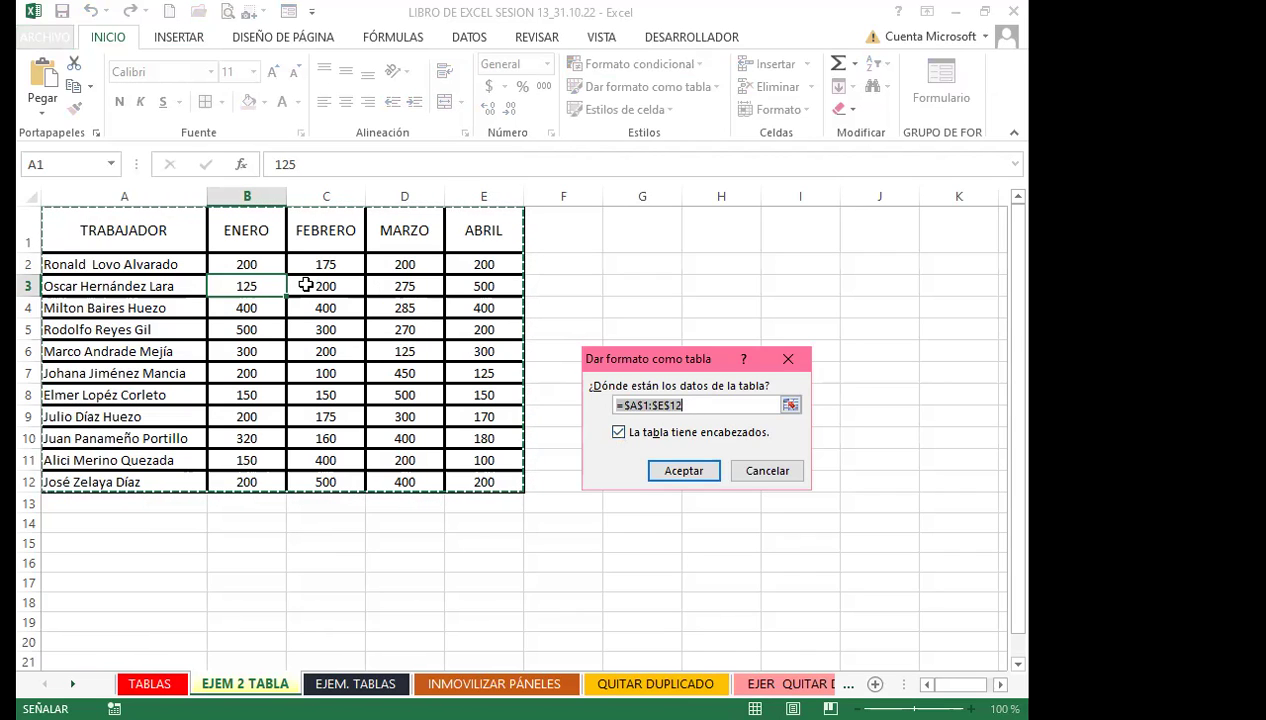
# Accept range A1:E12 with headers to create the orange banded table Tabla2
pyautogui.click(665, 471)
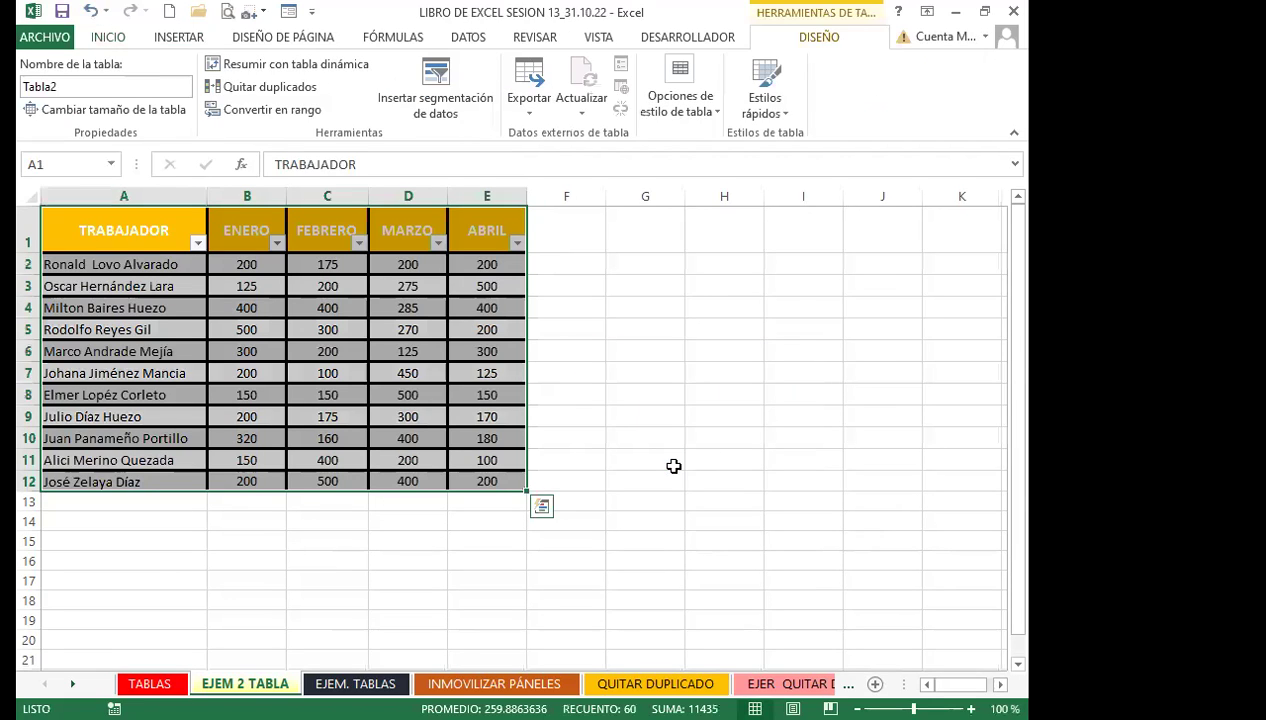
pyautogui.click(314, 327)
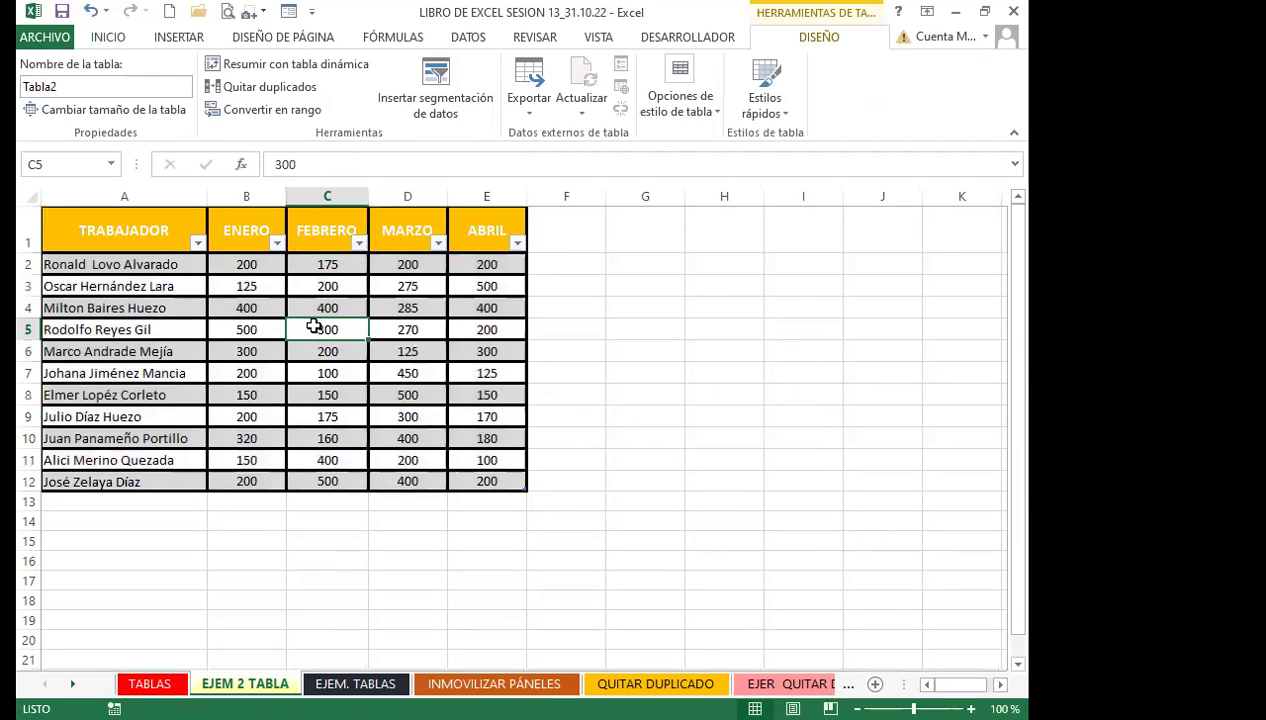
pyautogui.scroll(-10, 206, 480)
pyautogui.scroll(10, 203, 466)
pyautogui.click(312, 357)
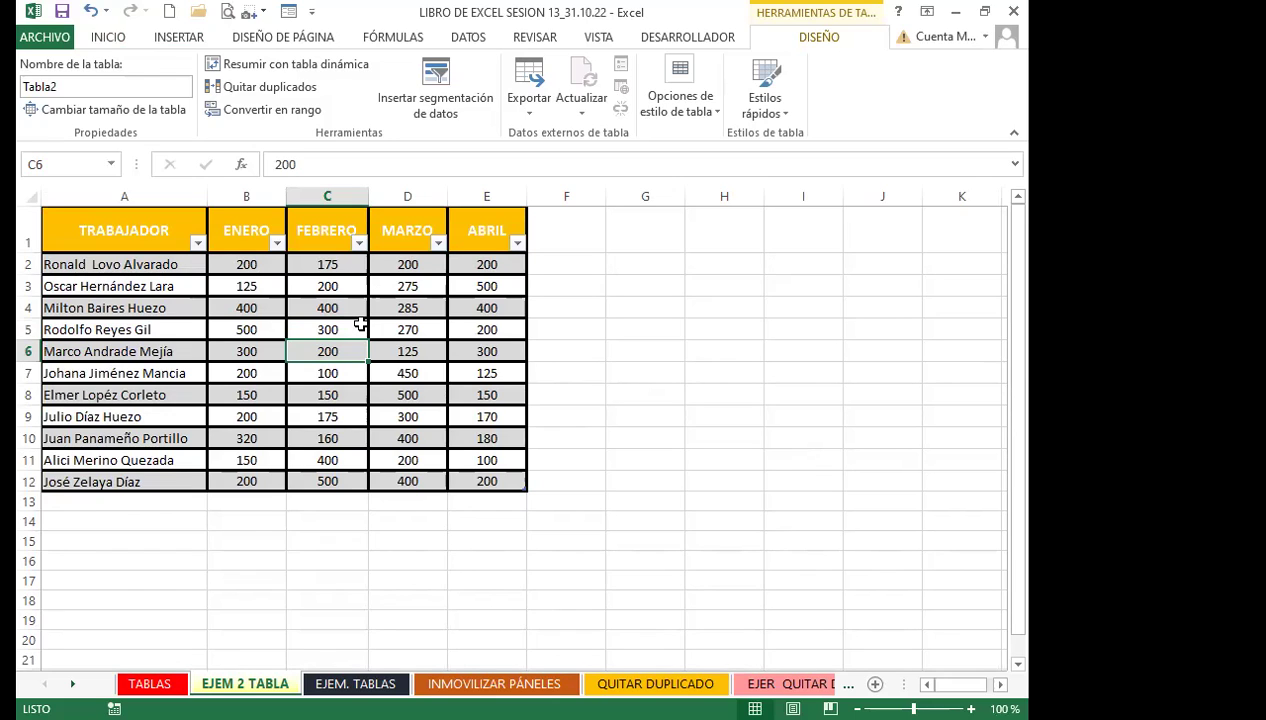
pyautogui.click(521, 488)
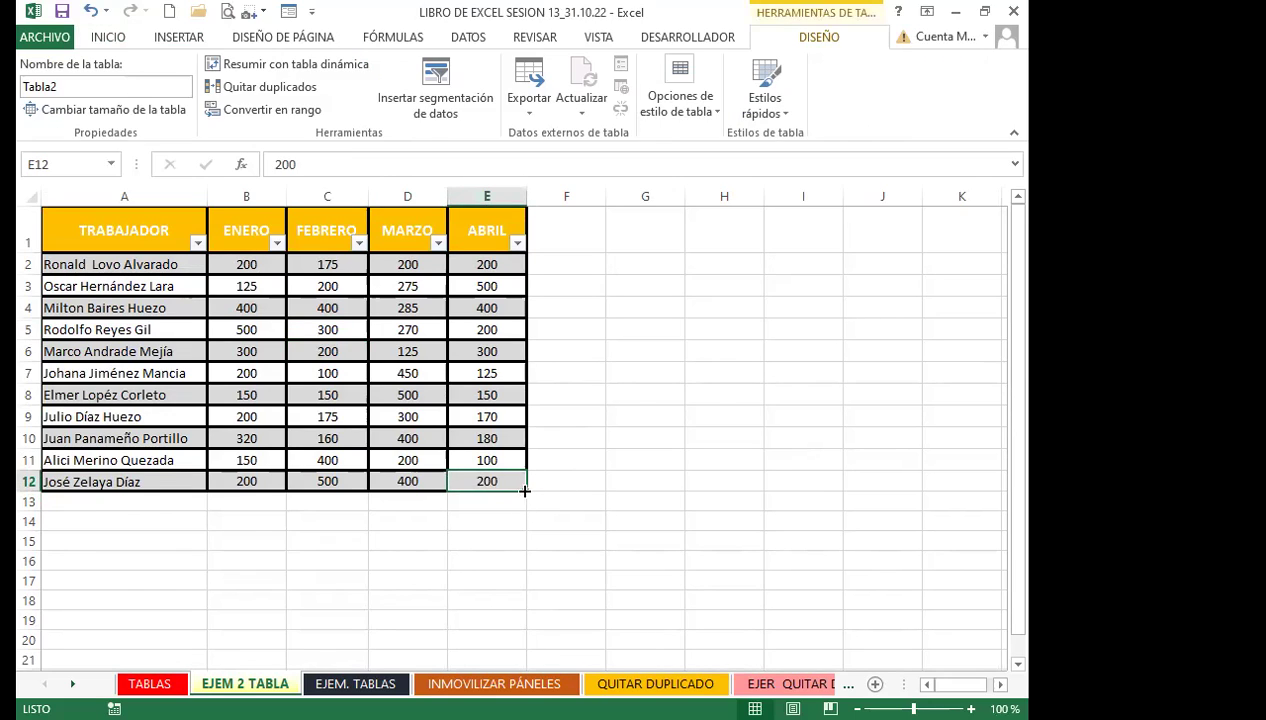
pyautogui.click(340, 393)
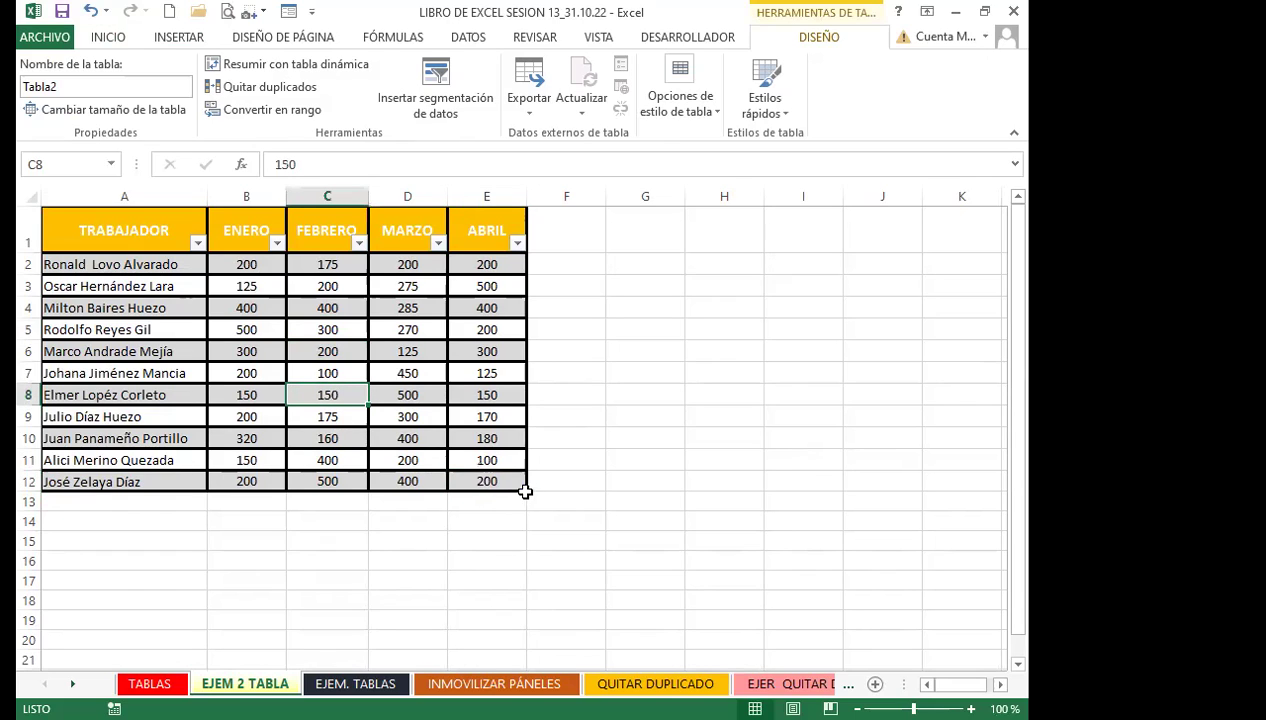
# Drag Tabla2's resize handle from row 12 down to row 19
pyautogui.moveTo(521, 492); pyautogui.dragTo(527, 624)
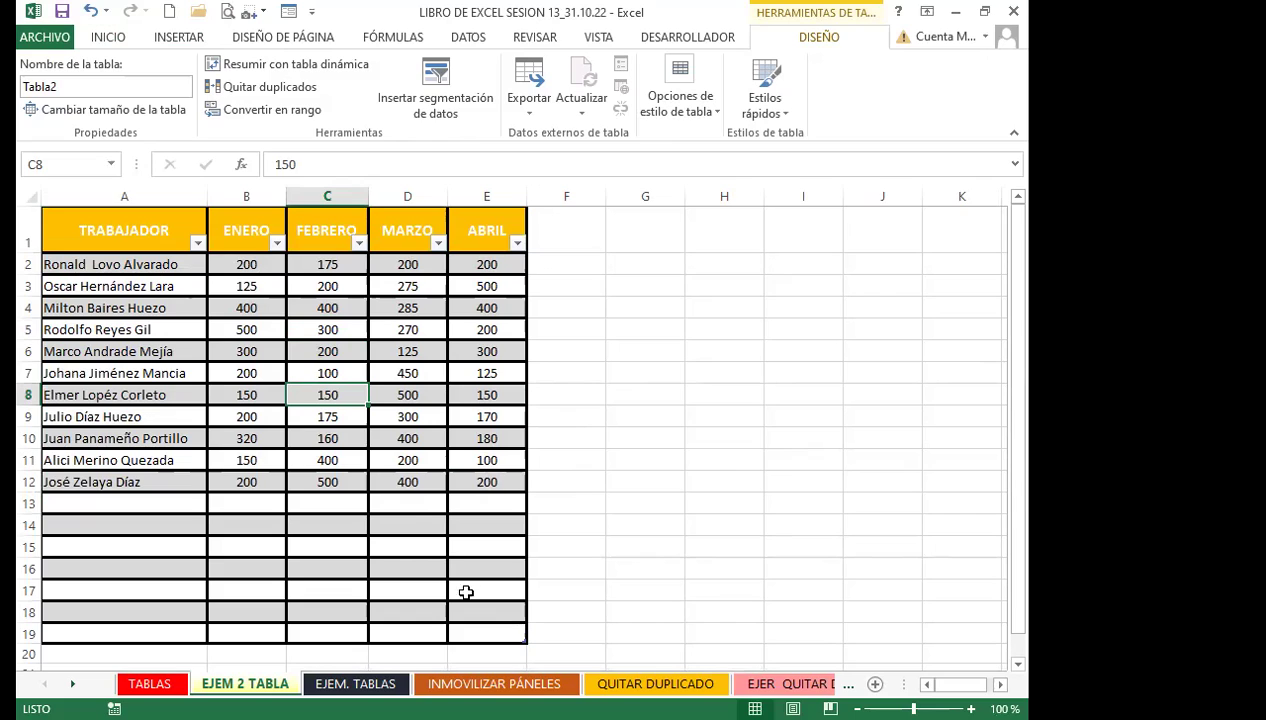
pyautogui.click(412, 497)
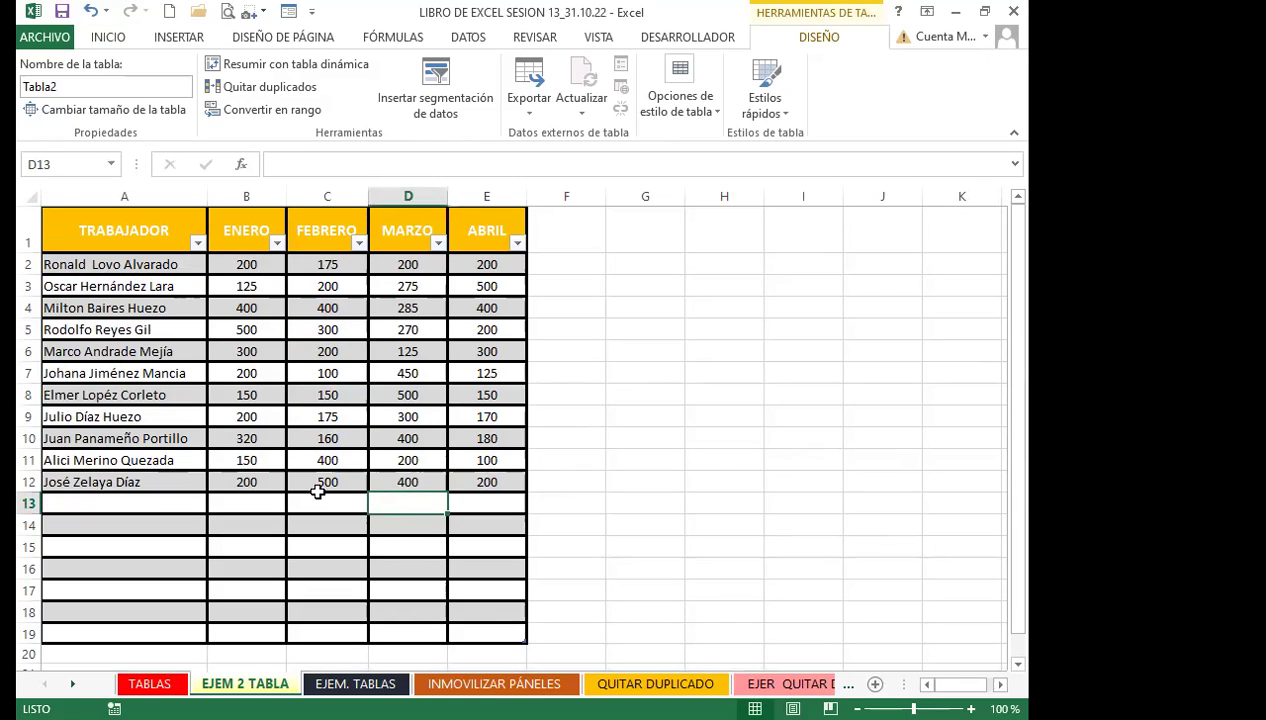
pyautogui.click(318, 485)
pyautogui.click(331, 503)
pyautogui.click(410, 504)
pyautogui.click(484, 505)
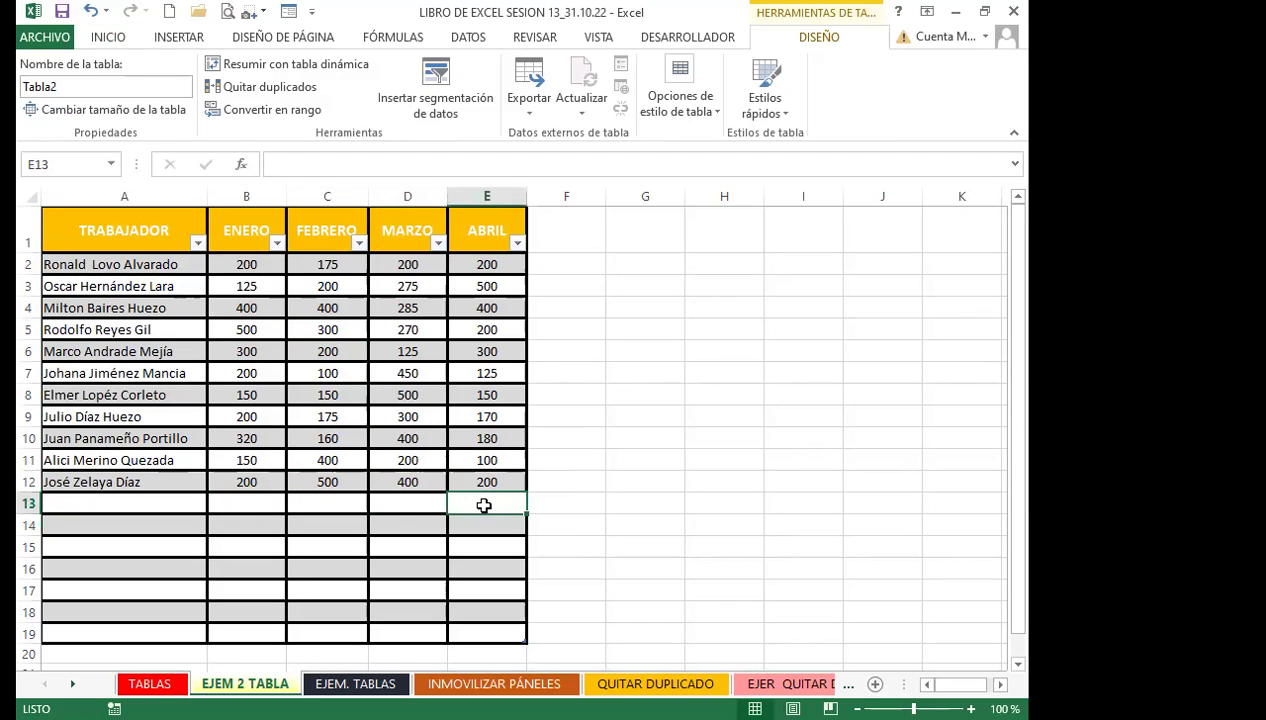
pyautogui.hotkey('ctrl', 'a')
# Check the empty new rows 13–19 and the existing MARZO and ABRIL values
pyautogui.click(251, 634)
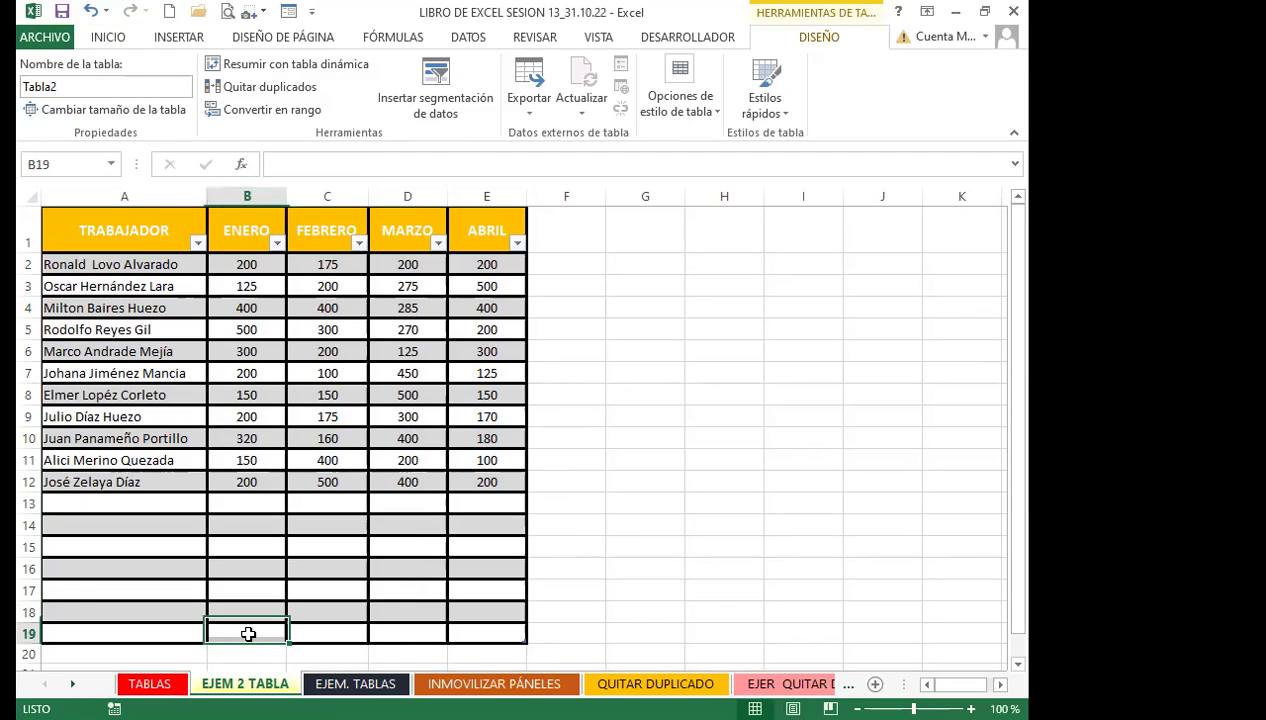
pyautogui.click(266, 528)
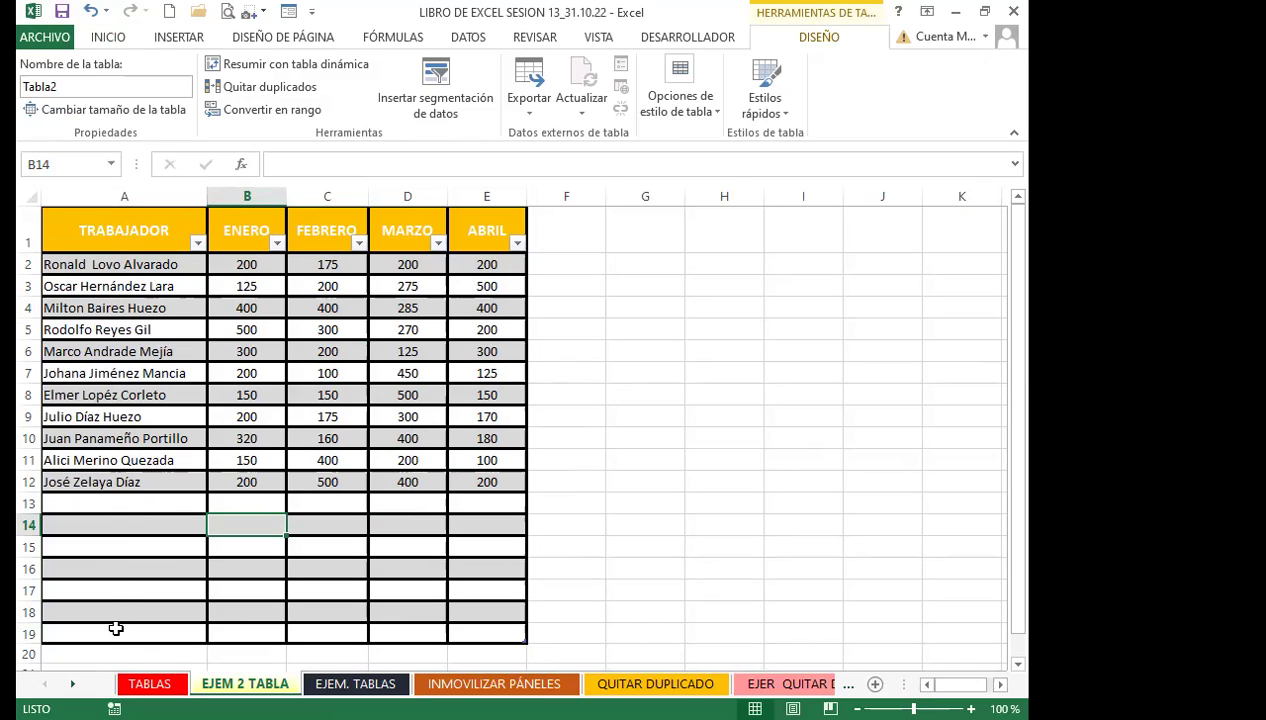
pyautogui.click(106, 505)
pyautogui.click(250, 503)
pyautogui.click(330, 503)
pyautogui.click(408, 503)
pyautogui.click(501, 503)
pyautogui.click(174, 506)
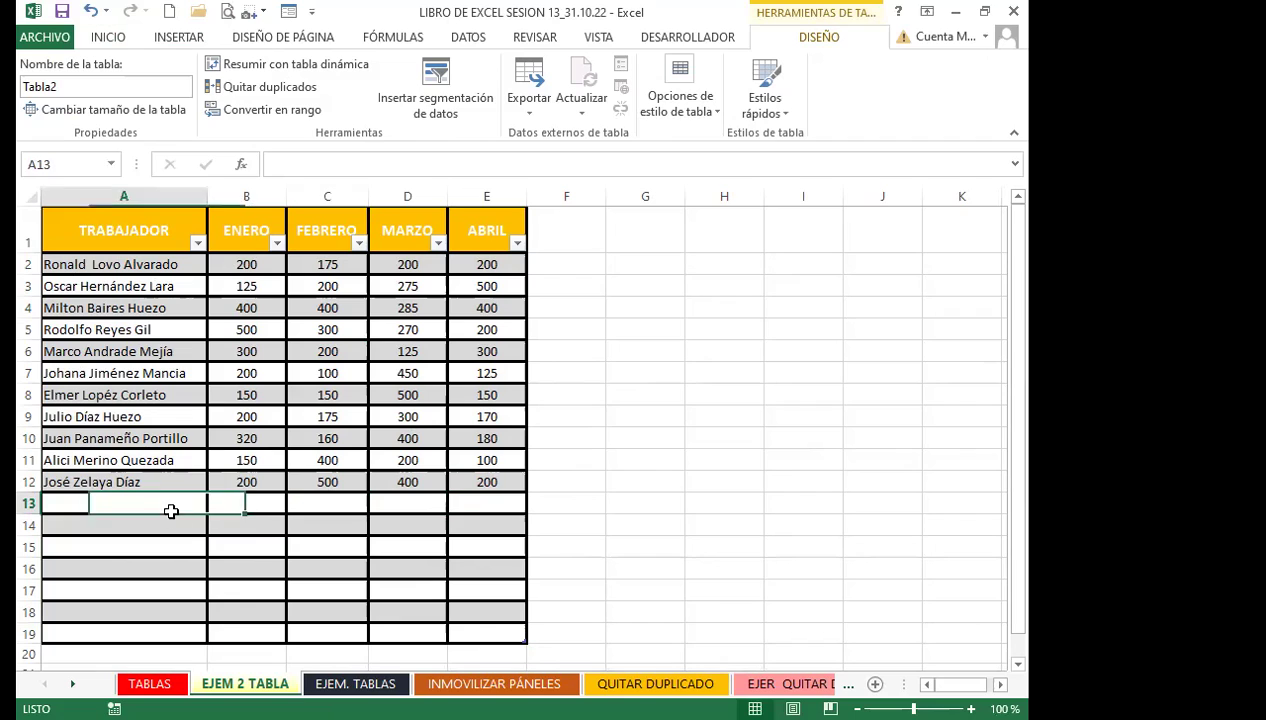
pyautogui.click(418, 438)
pyautogui.click(463, 435)
pyautogui.click(415, 443)
pyautogui.click(418, 461)
pyautogui.click(484, 481)
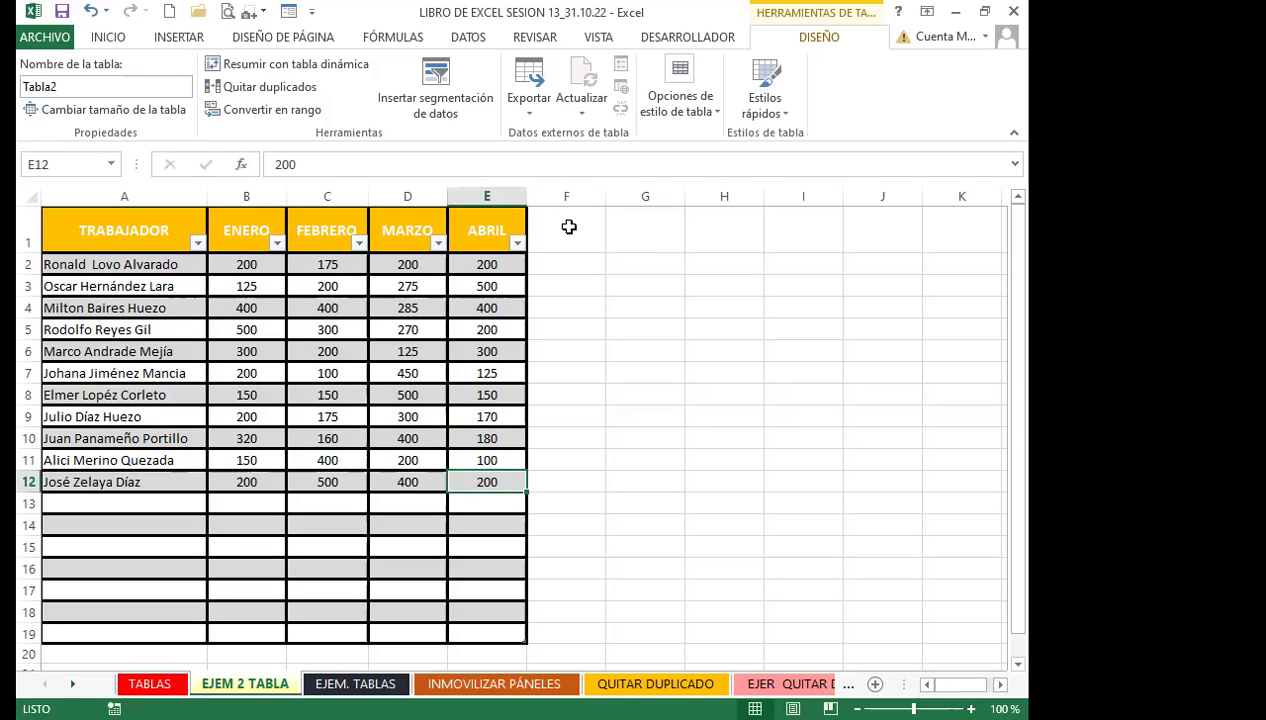
pyautogui.click(498, 190)
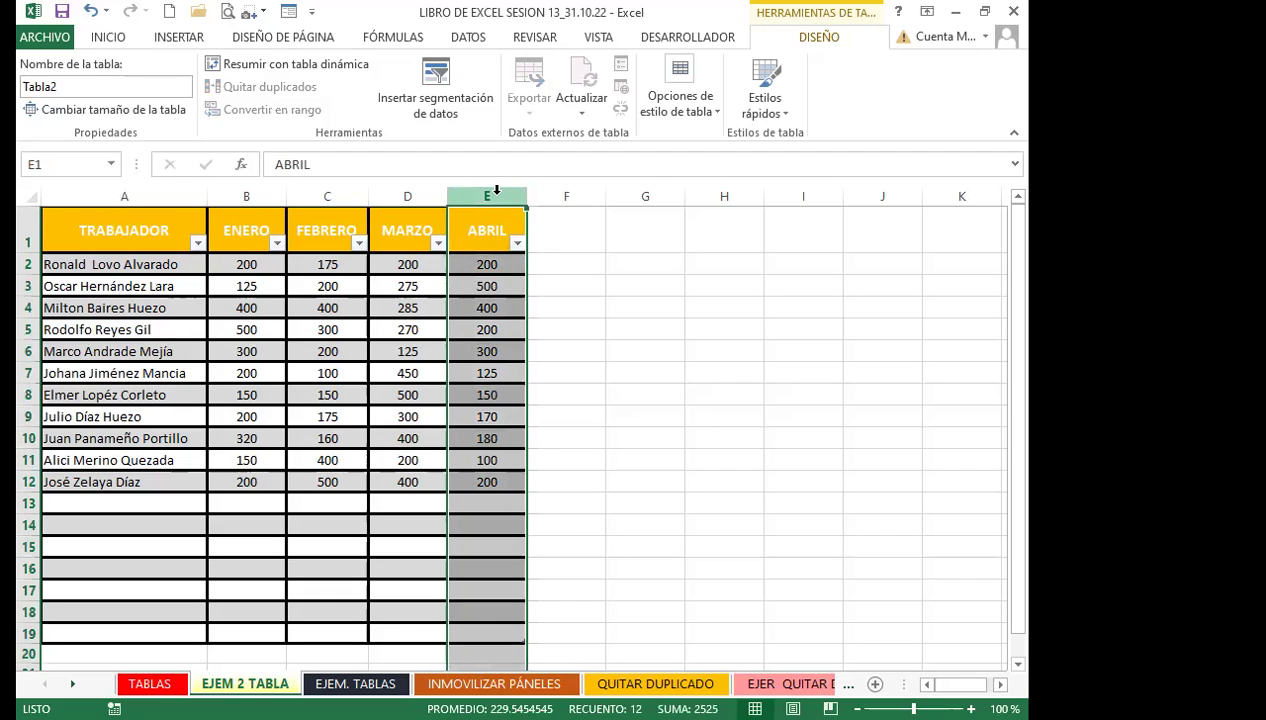
pyautogui.click(109, 37)
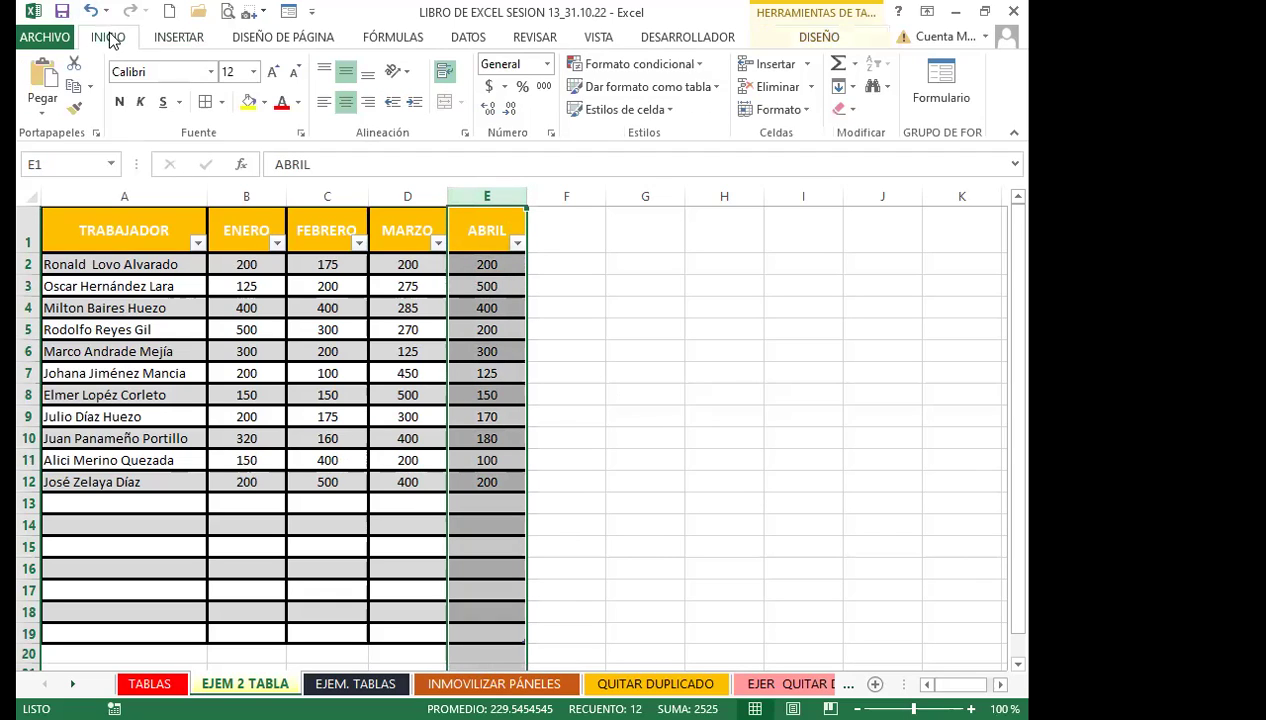
pyautogui.click(807, 64)
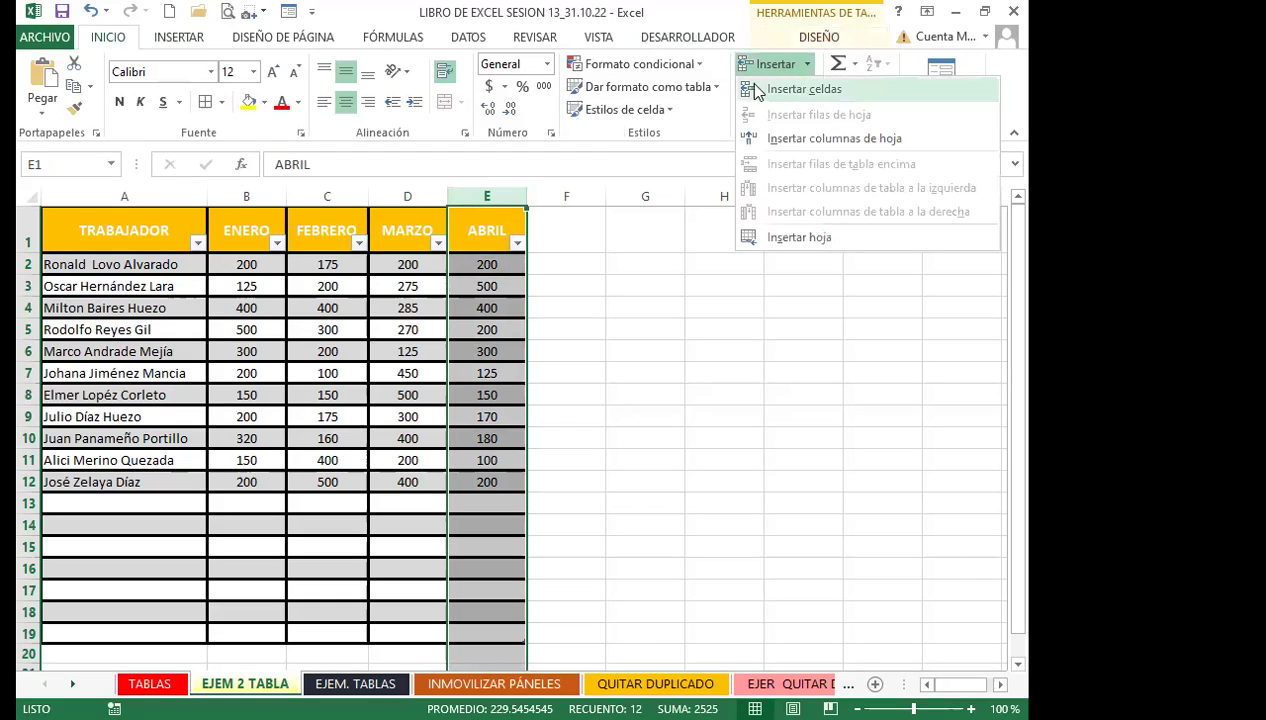
pyautogui.click(820, 138)
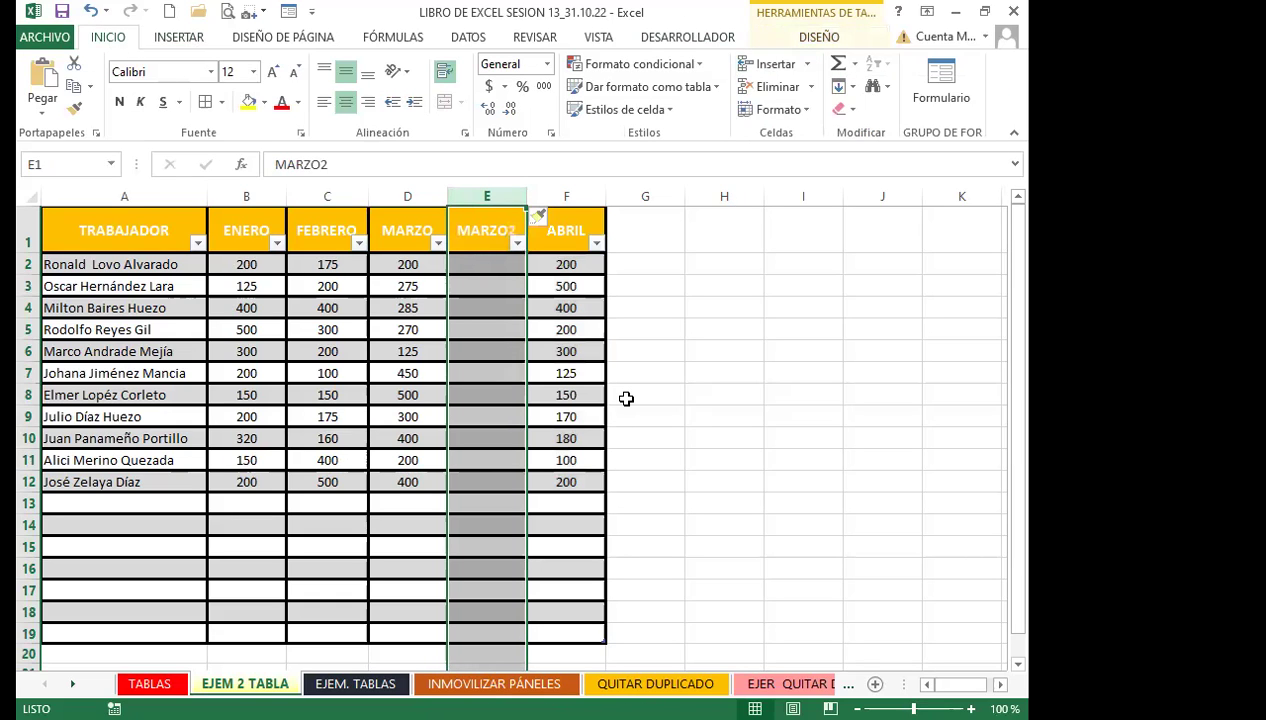
pyautogui.click(478, 352)
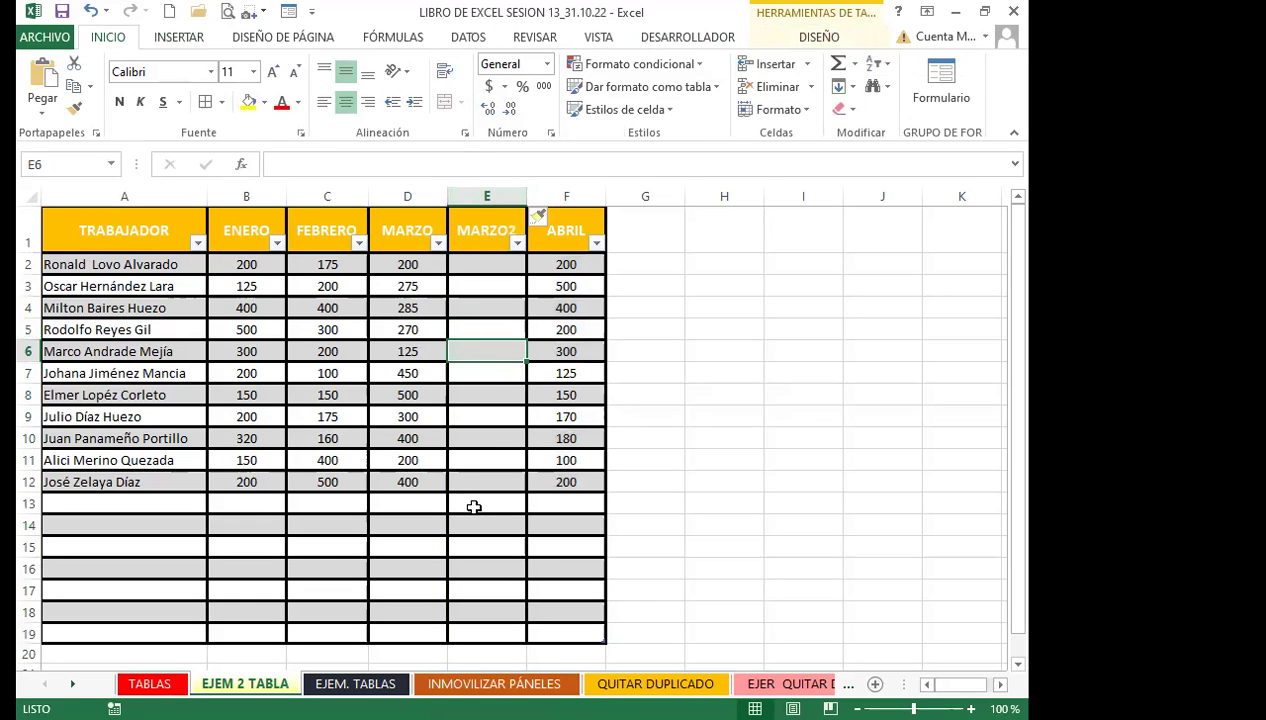
pyautogui.hotkey('ctrl', 'z')
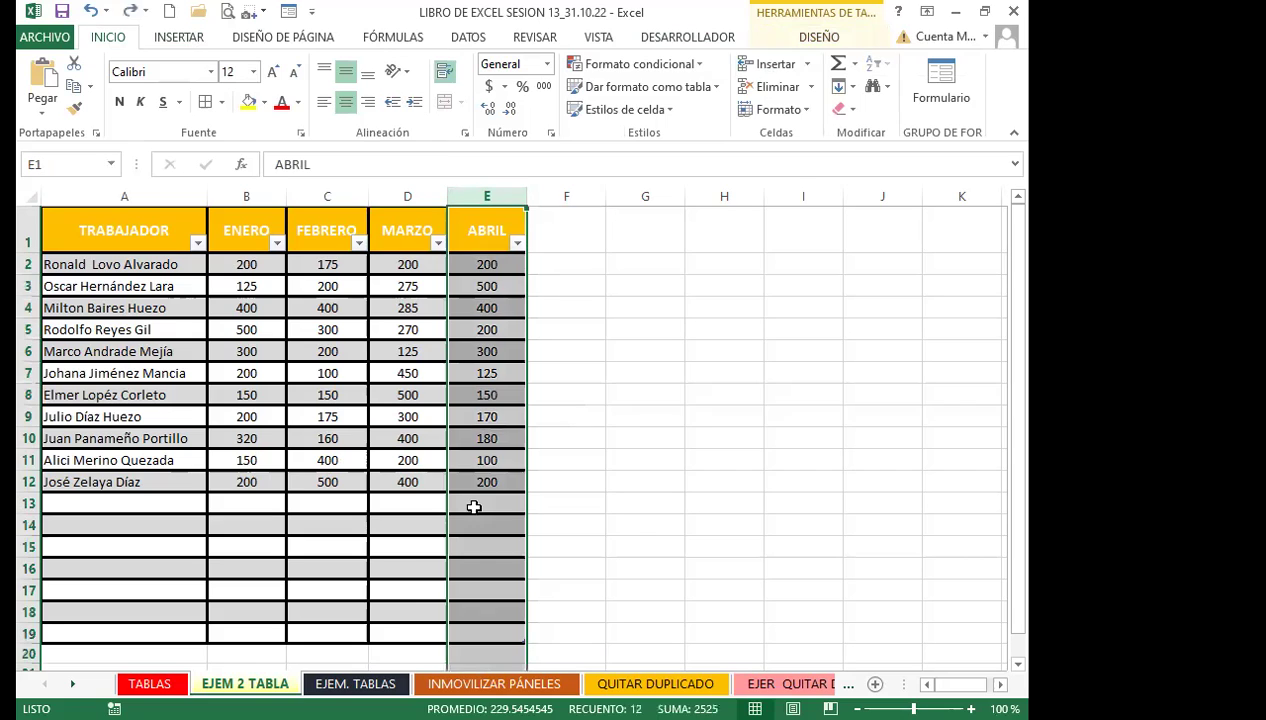
pyautogui.click(571, 197)
pyautogui.click(772, 63)
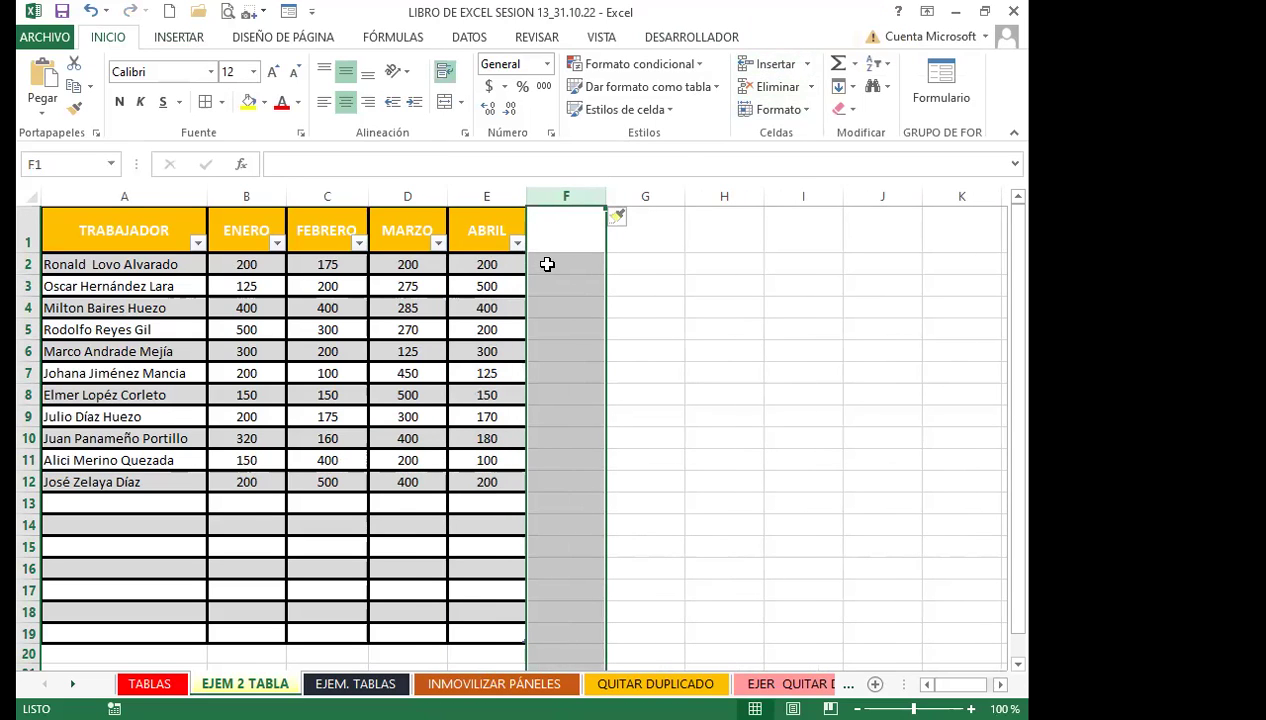
pyautogui.click(777, 88)
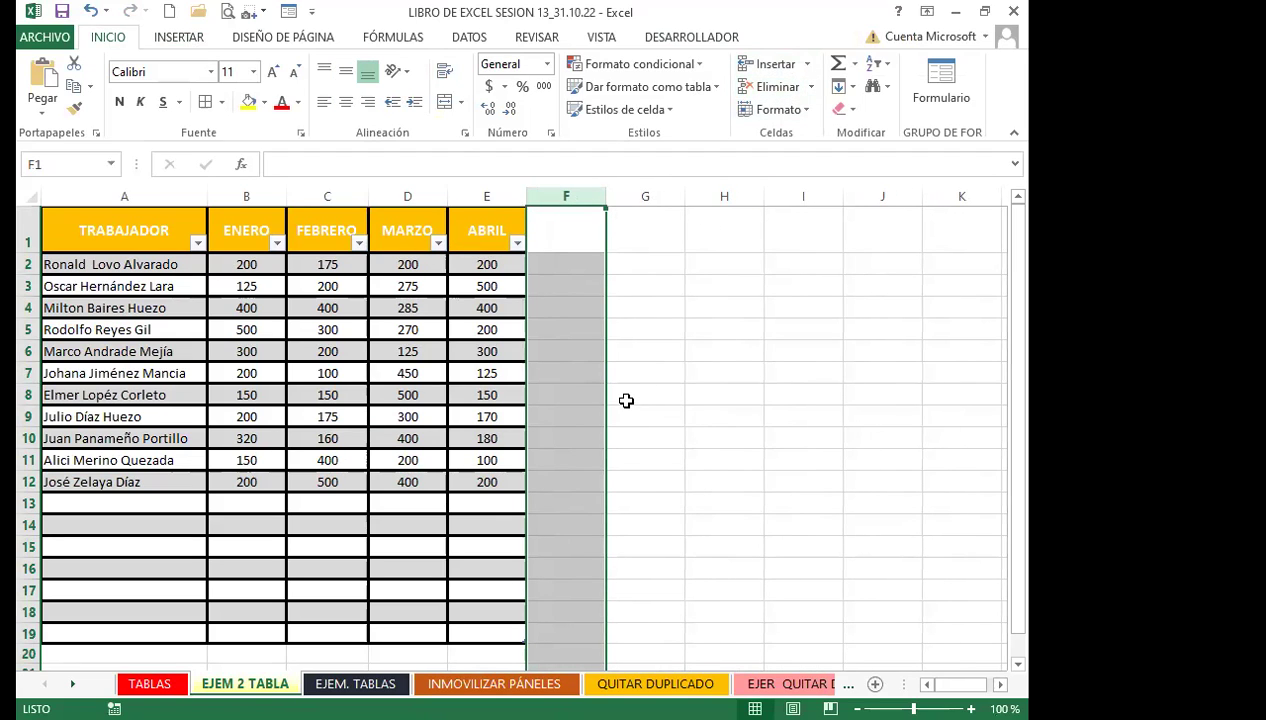
pyautogui.click(626, 400)
pyautogui.click(489, 210)
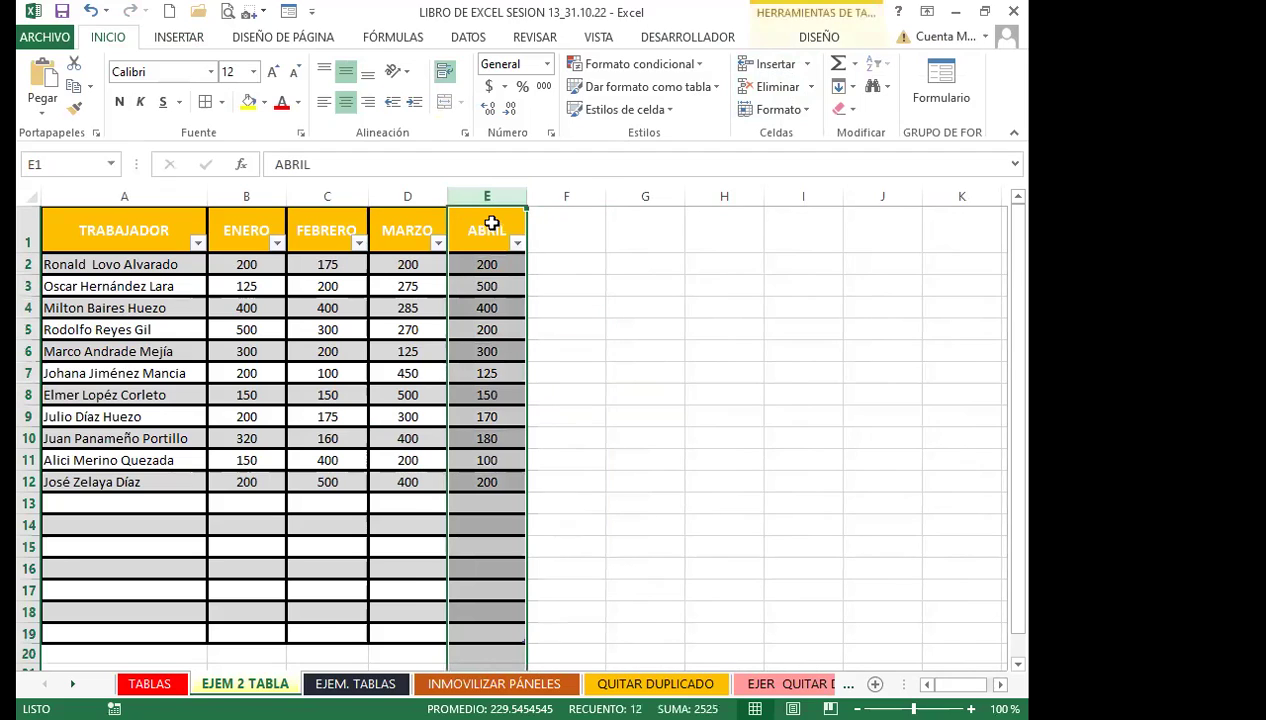
pyautogui.rightClick(496, 233)
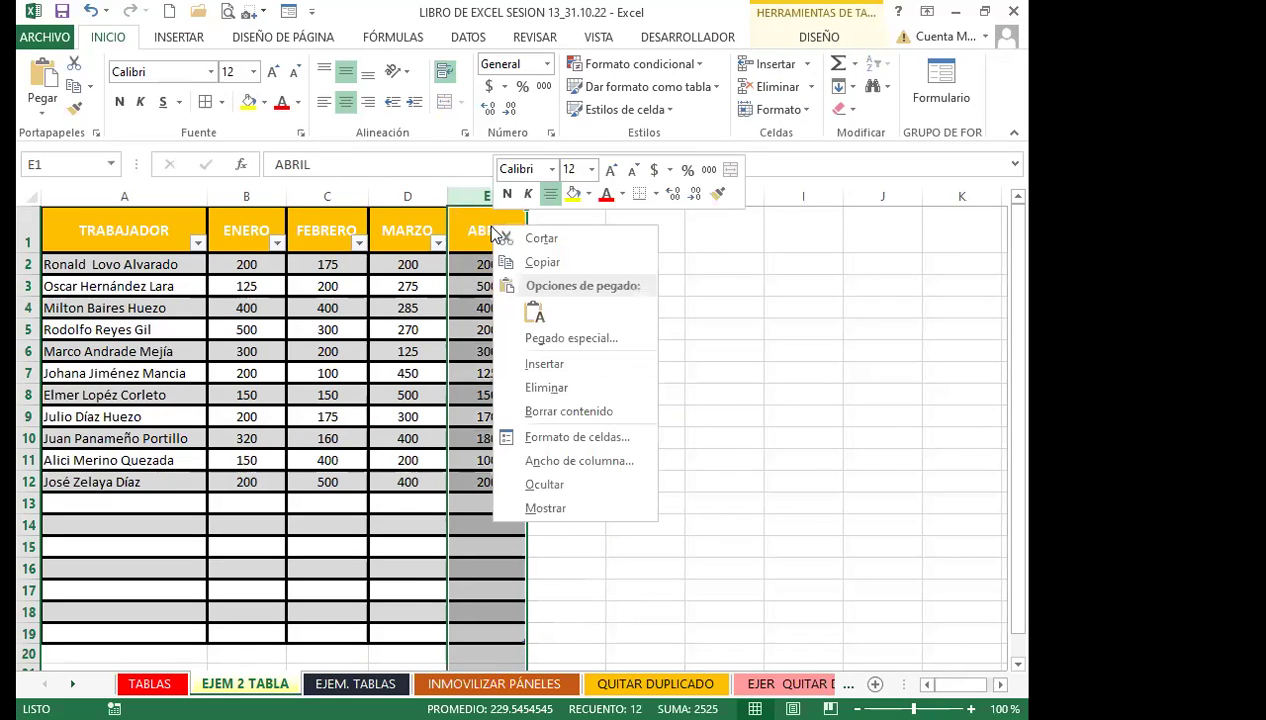
pyautogui.click(546, 372)
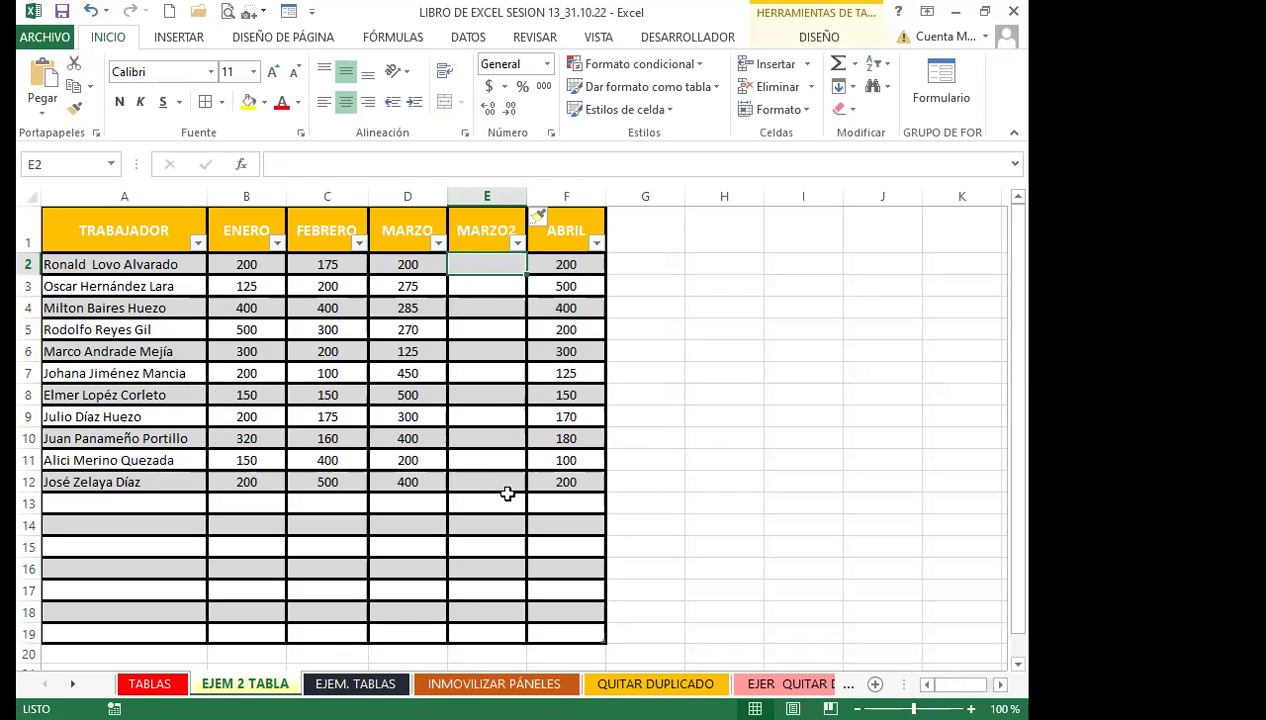
pyautogui.hotkey('ctrl', 'z')
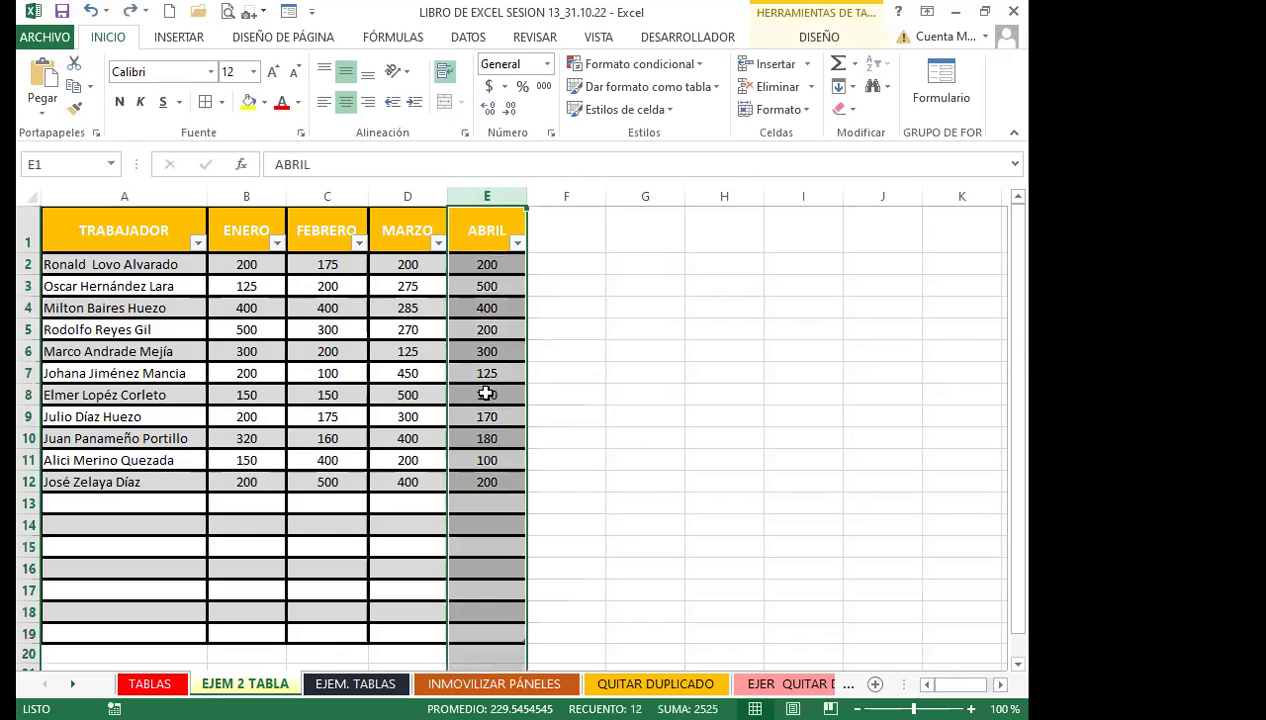
pyautogui.click(407, 284)
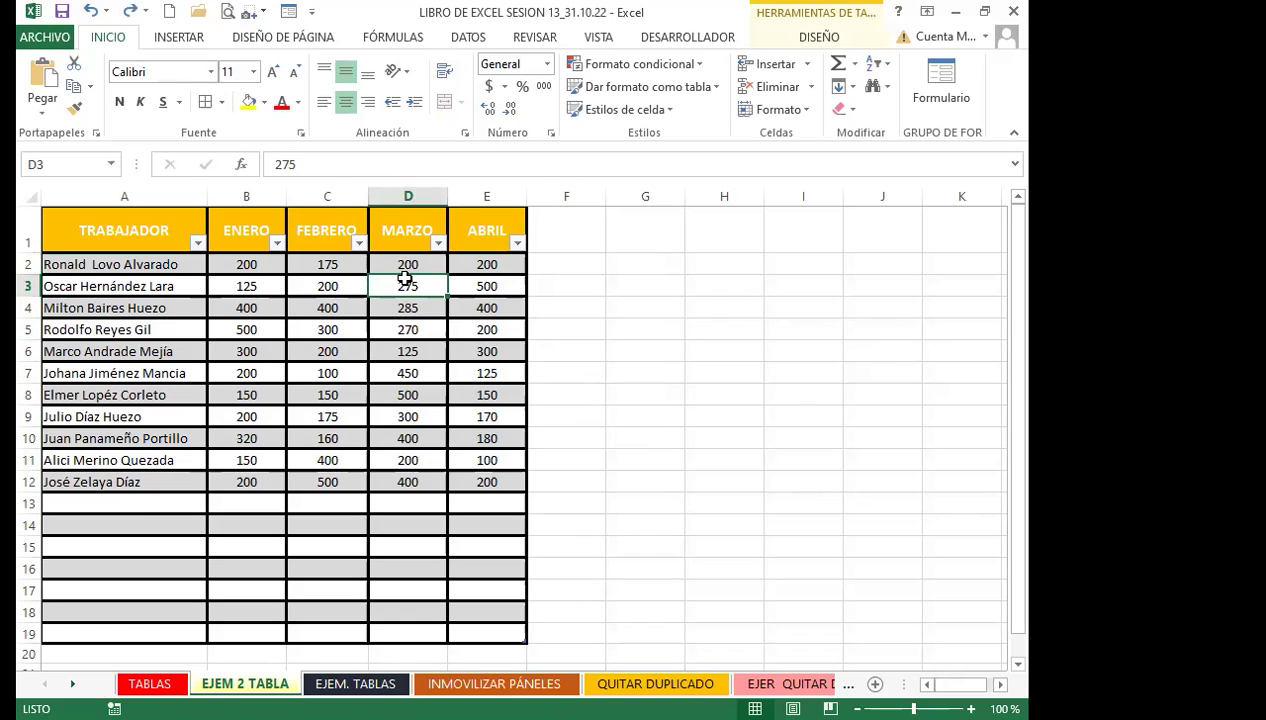
# Shrink the worker table to end at row 12, then extend it back to row 19
pyautogui.click(726, 198)
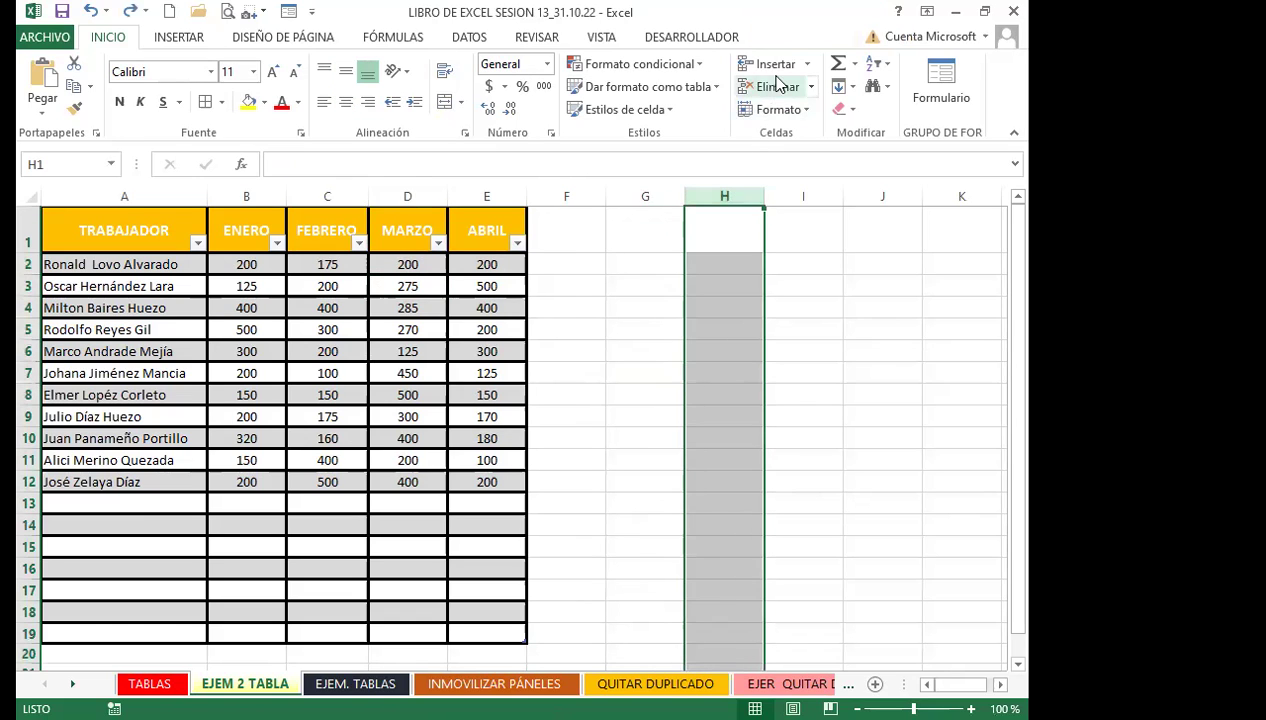
pyautogui.click(735, 283)
pyautogui.click(709, 331)
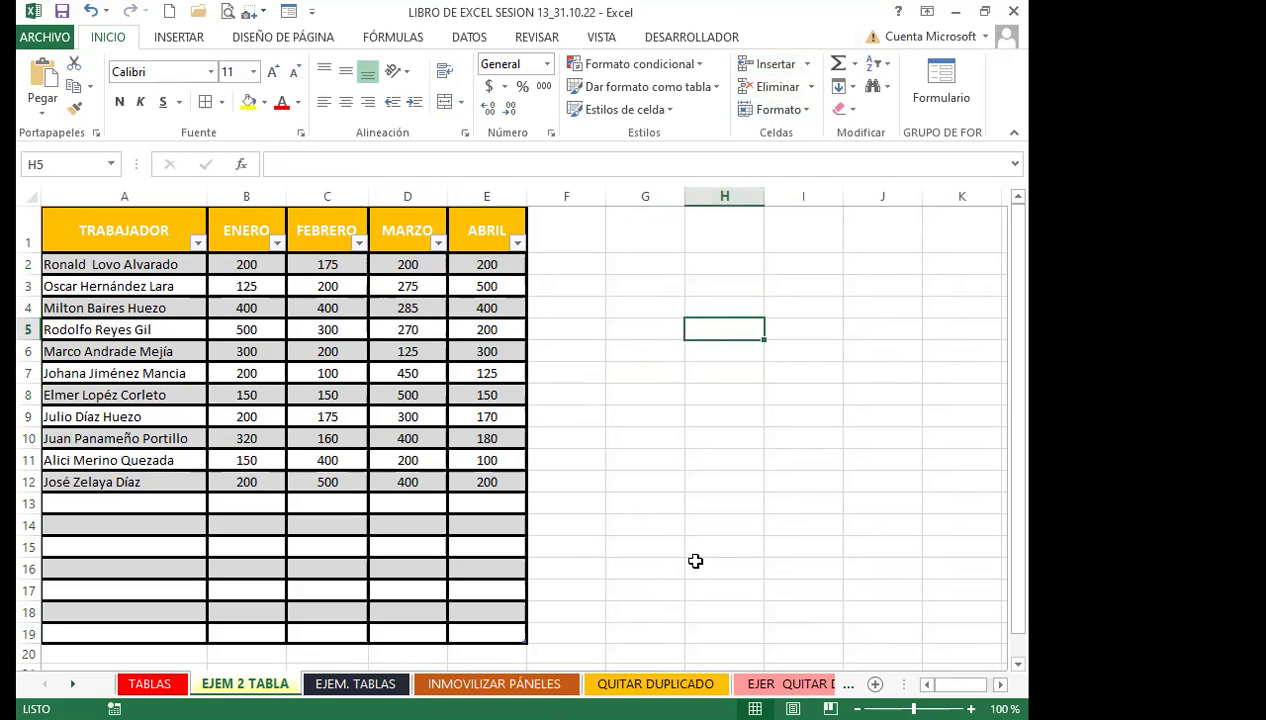
pyautogui.moveTo(519, 639); pyautogui.dragTo(535, 508)
pyautogui.click(648, 527)
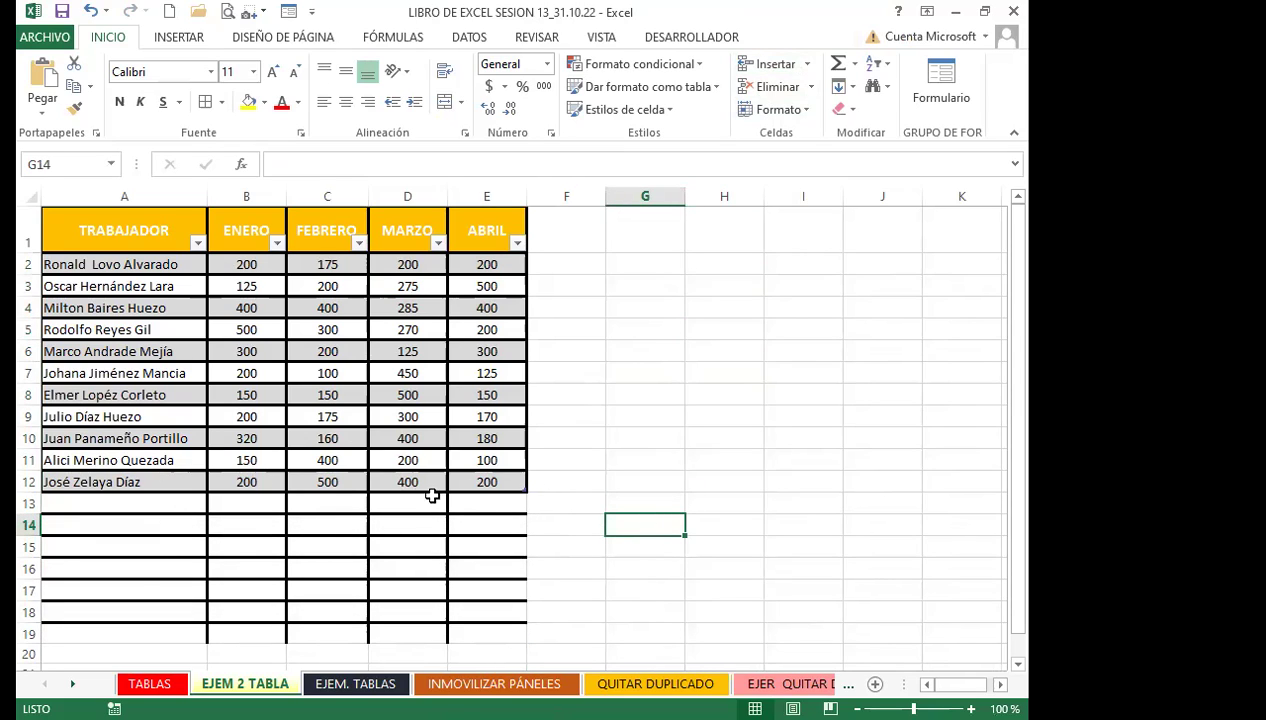
pyautogui.moveTo(524, 494); pyautogui.dragTo(526, 640)
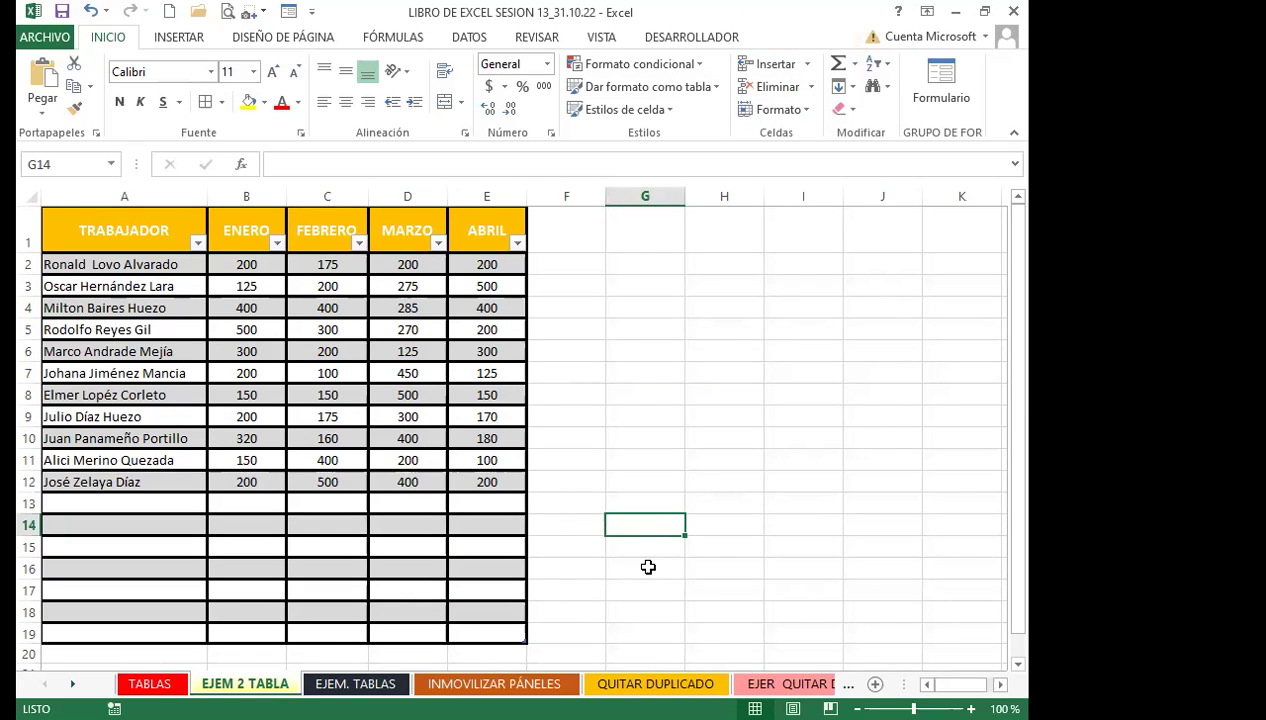
# With a cell inside the table selected, show the Diseño table design tab
pyautogui.click(376, 522)
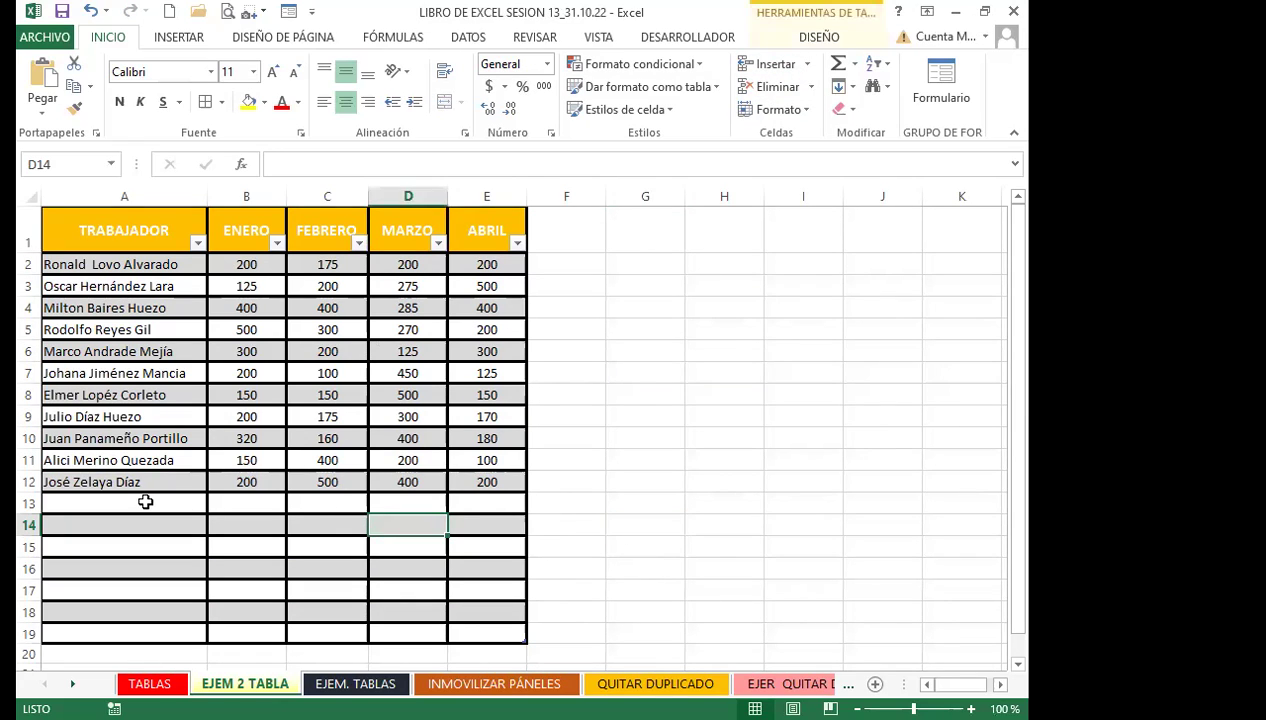
pyautogui.click(147, 503)
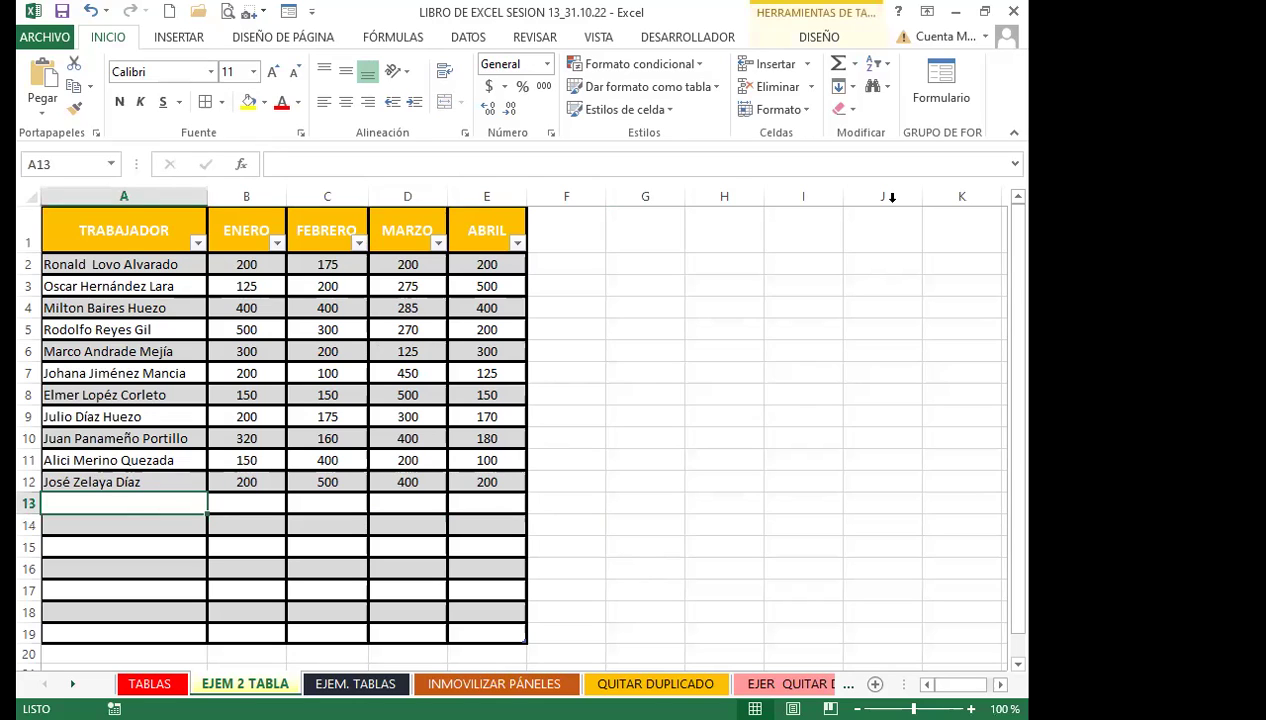
pyautogui.click(808, 37)
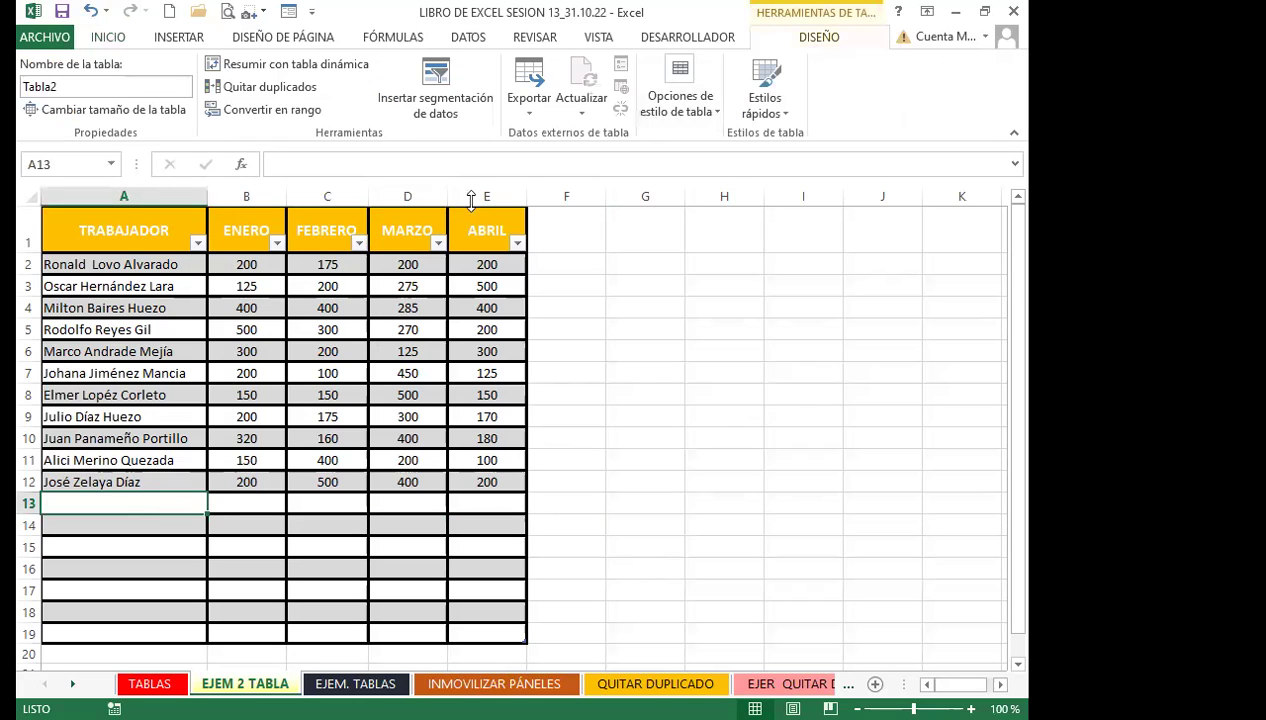
# Rename the table from Tabla2 to EJEMPLO_2_TABLA
pyautogui.click(75, 86)
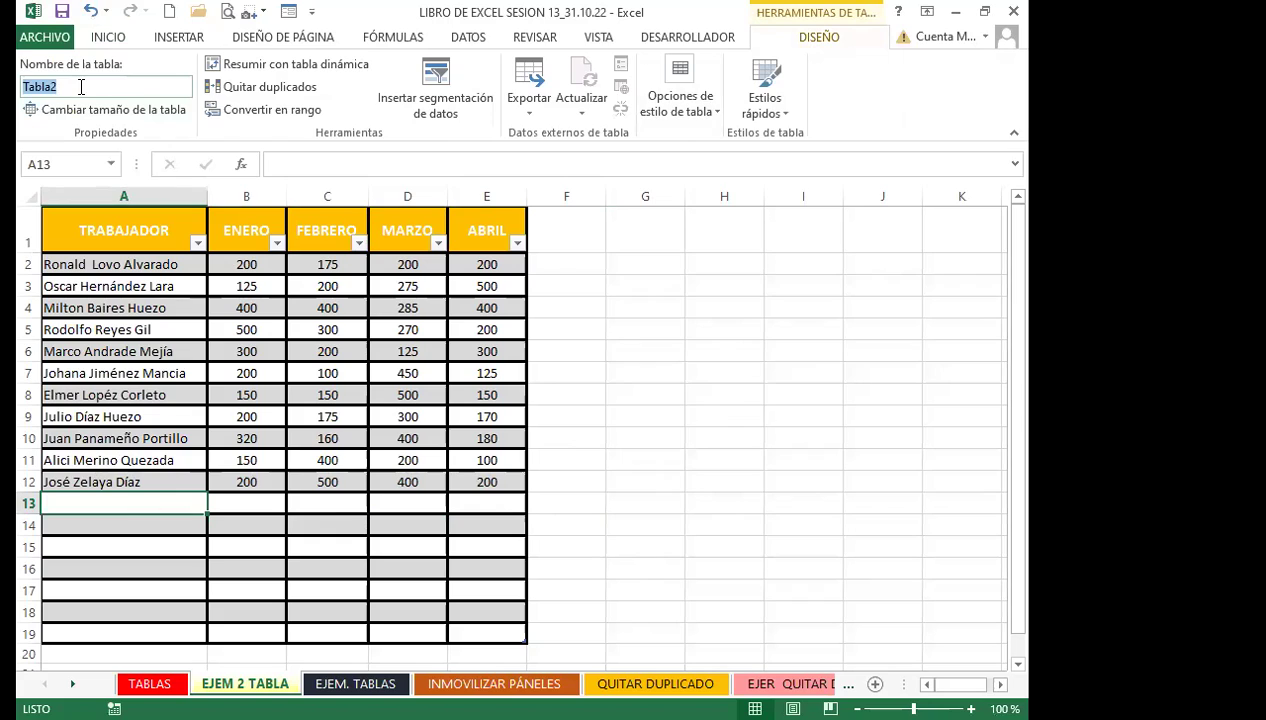
pyautogui.write('EMPLO_2_TABLA')
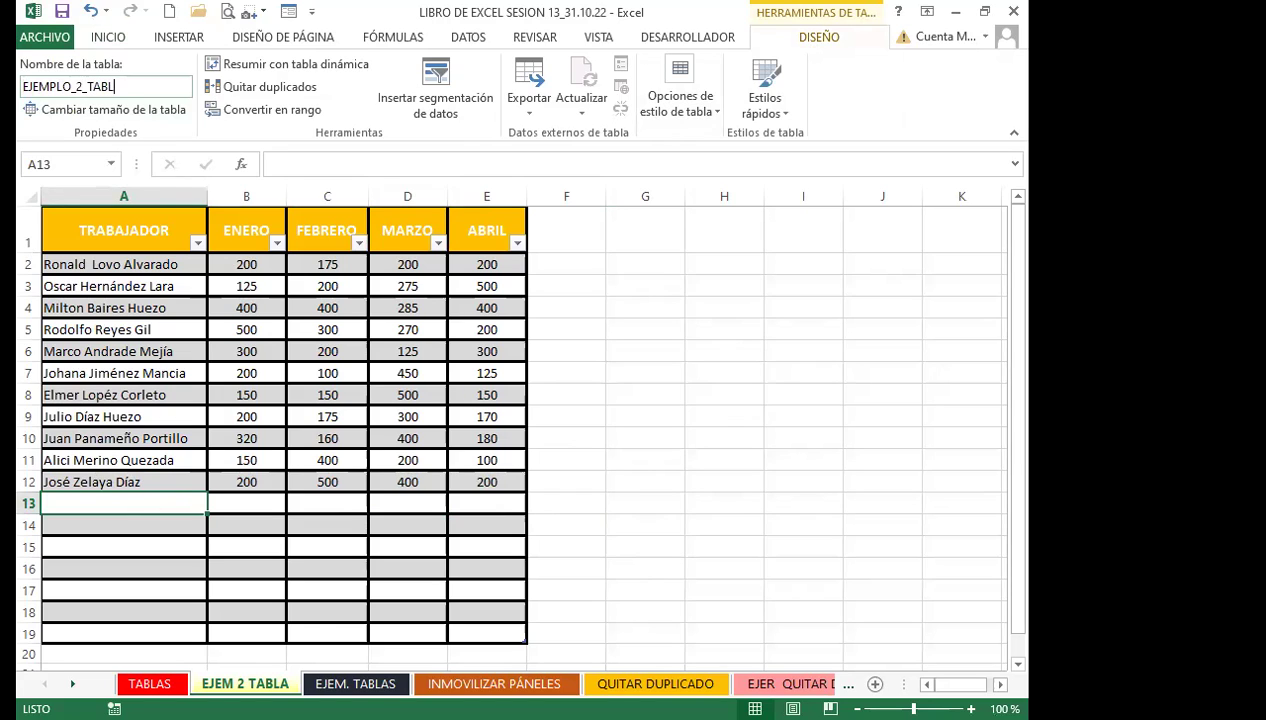
pyautogui.click(213, 395)
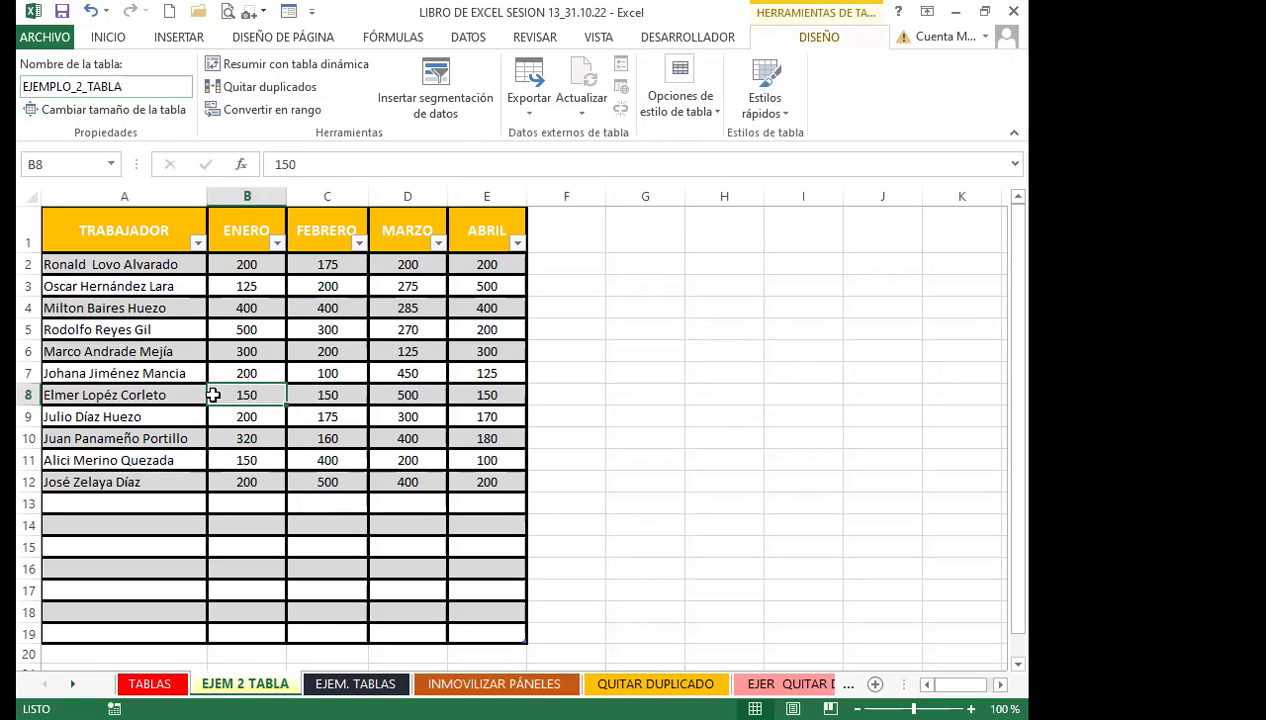
pyautogui.click(232, 352)
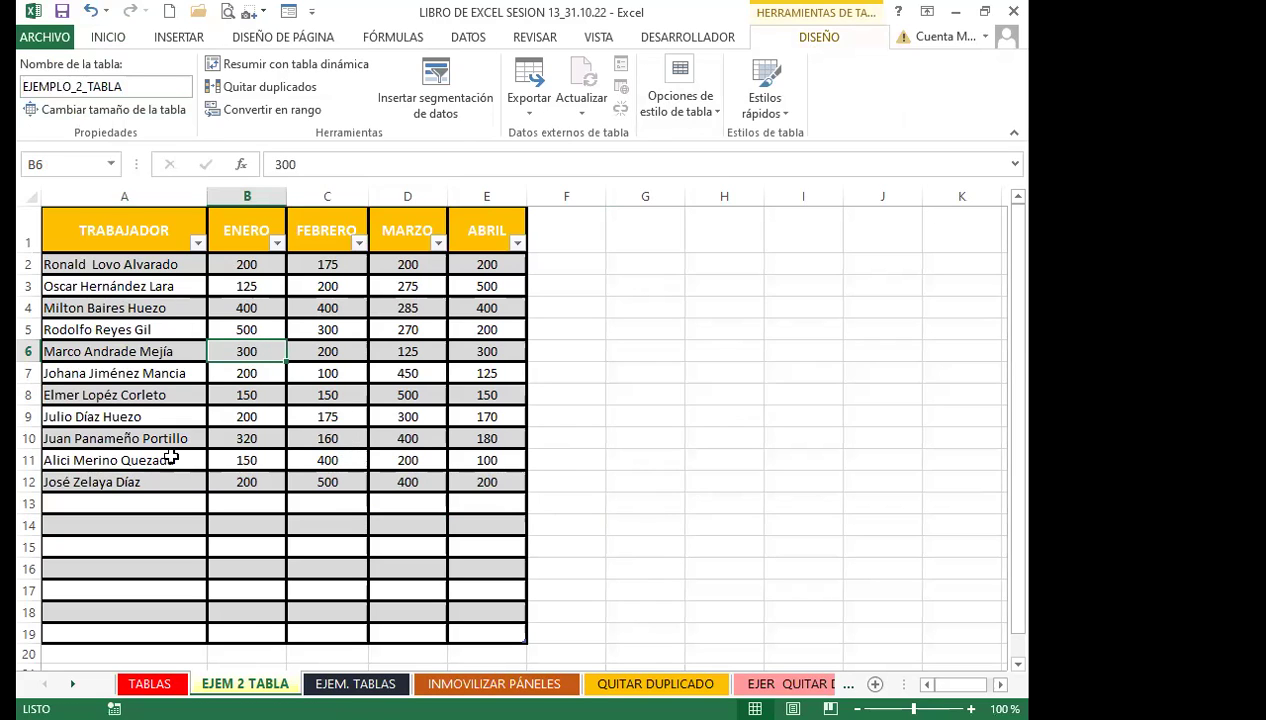
# Step through the empty cells A13 to E13 of the table's blank row 13
pyautogui.click(121, 509)
pyautogui.press('Tab')
pyautogui.press('Tab')
pyautogui.press('Tab')
pyautogui.press('Tab')
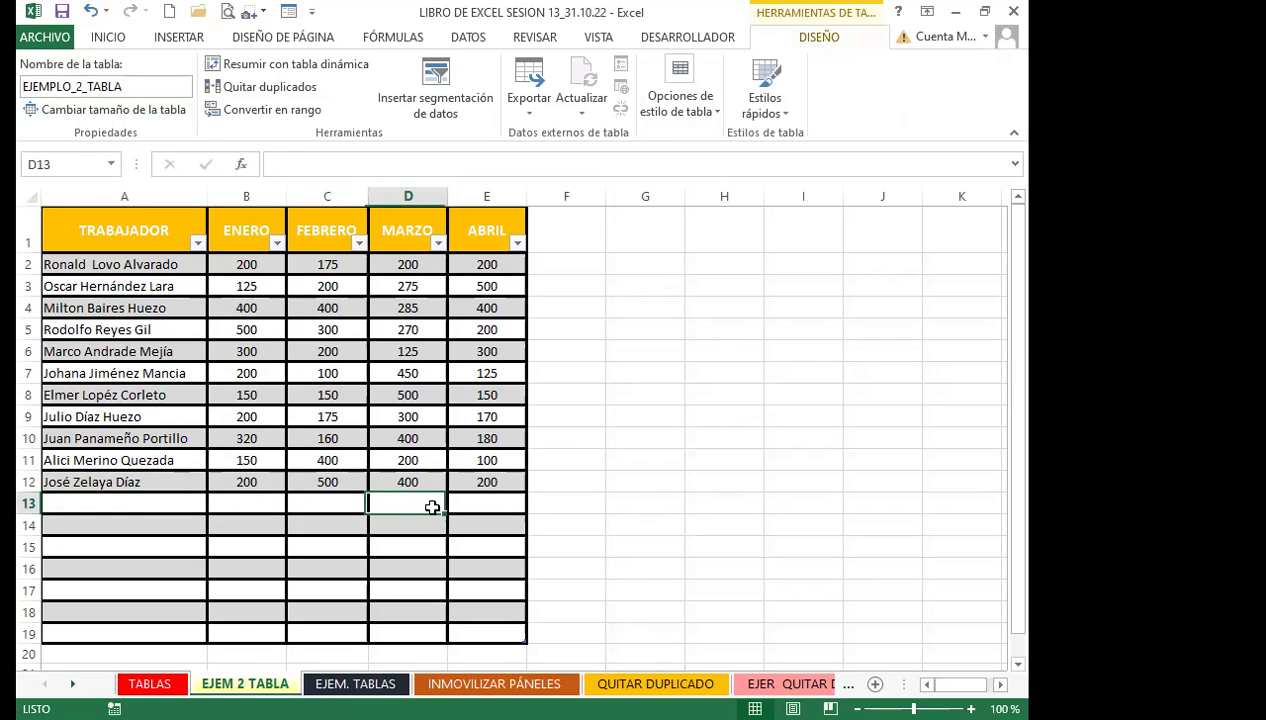
pyautogui.click(187, 505)
pyautogui.click(230, 505)
pyautogui.click(330, 504)
pyautogui.click(410, 503)
pyautogui.click(482, 507)
pyautogui.click(384, 511)
pyautogui.click(310, 507)
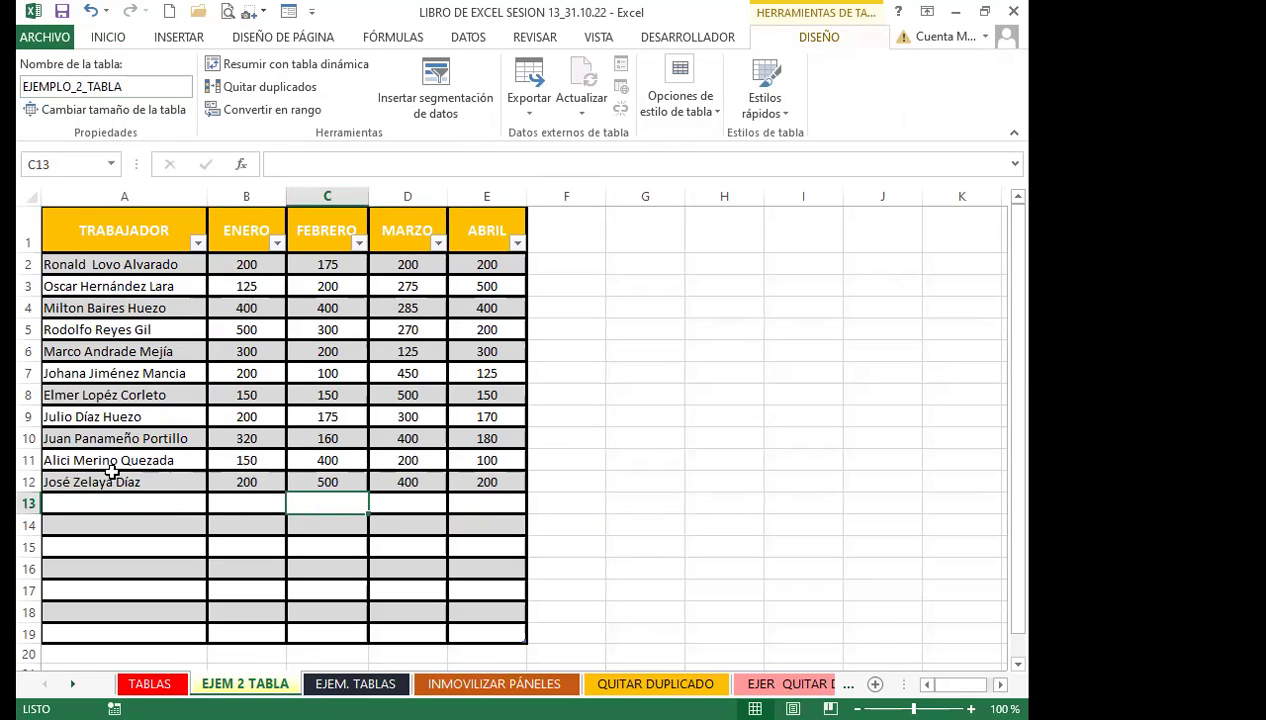
pyautogui.click(123, 504)
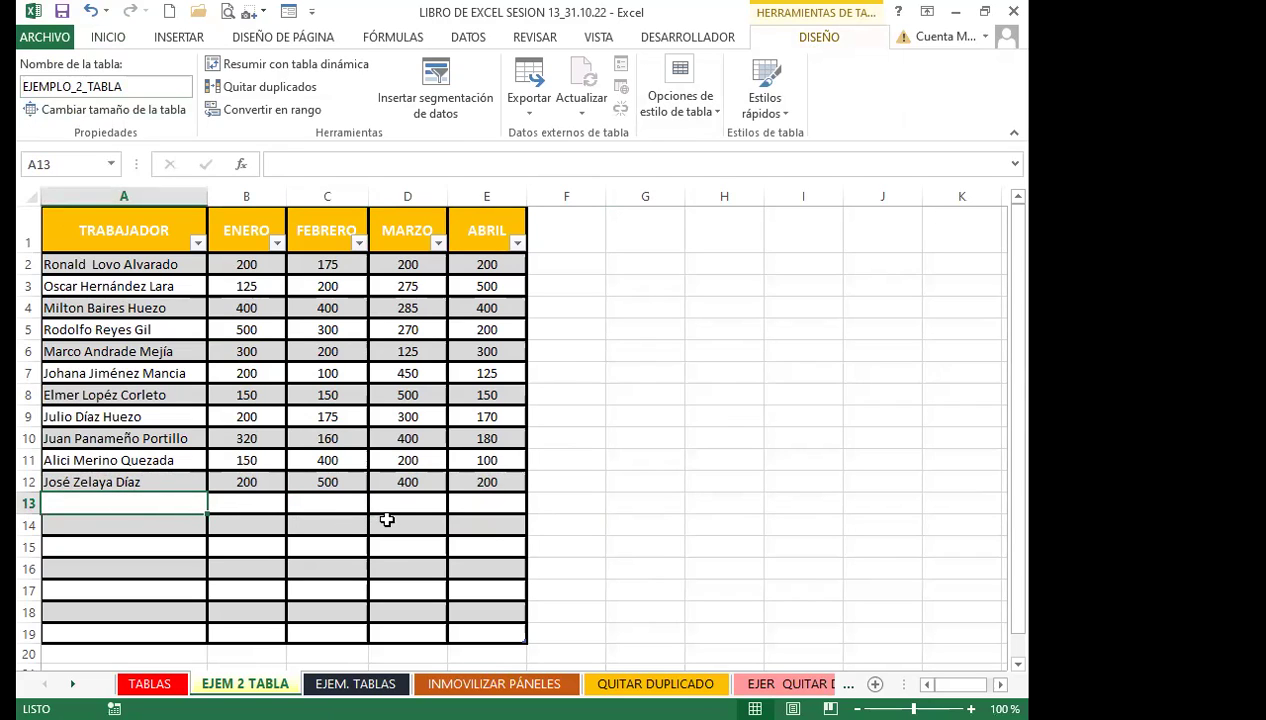
# Open Cambiar tamaño de la tabla, showing the range $A$1:$E$19
pyautogui.click(321, 410)
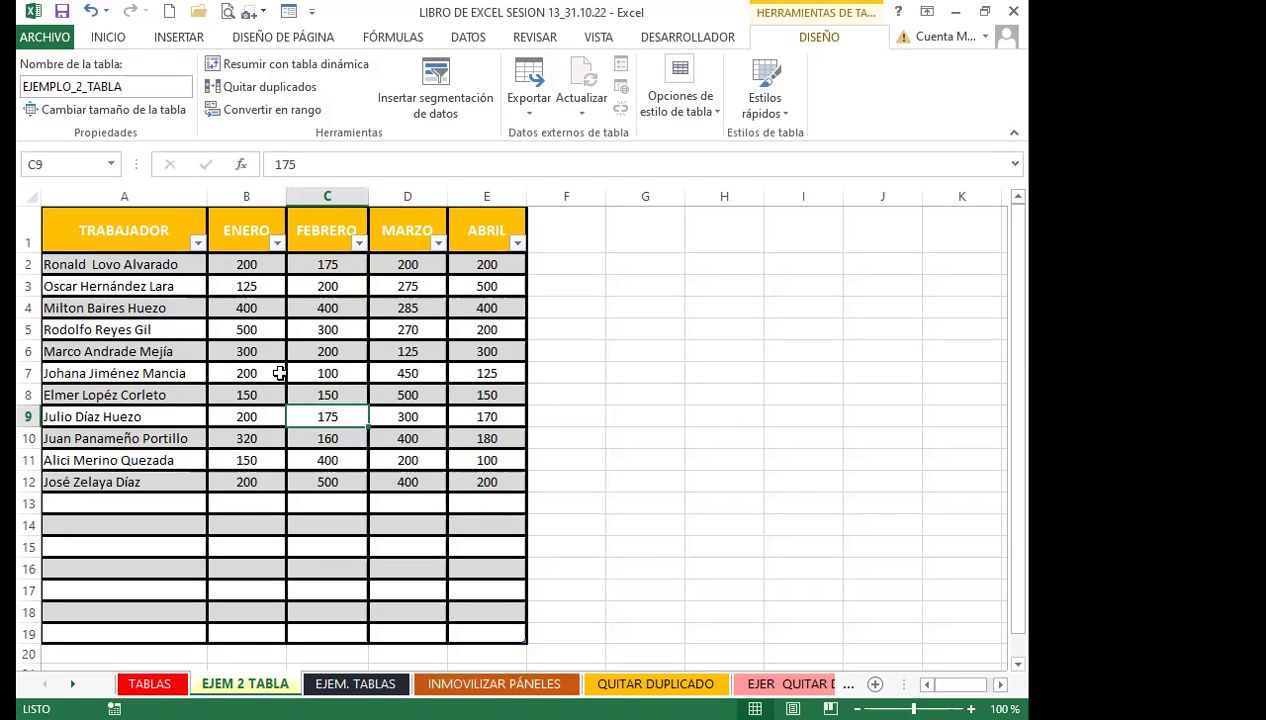
pyautogui.click(116, 331)
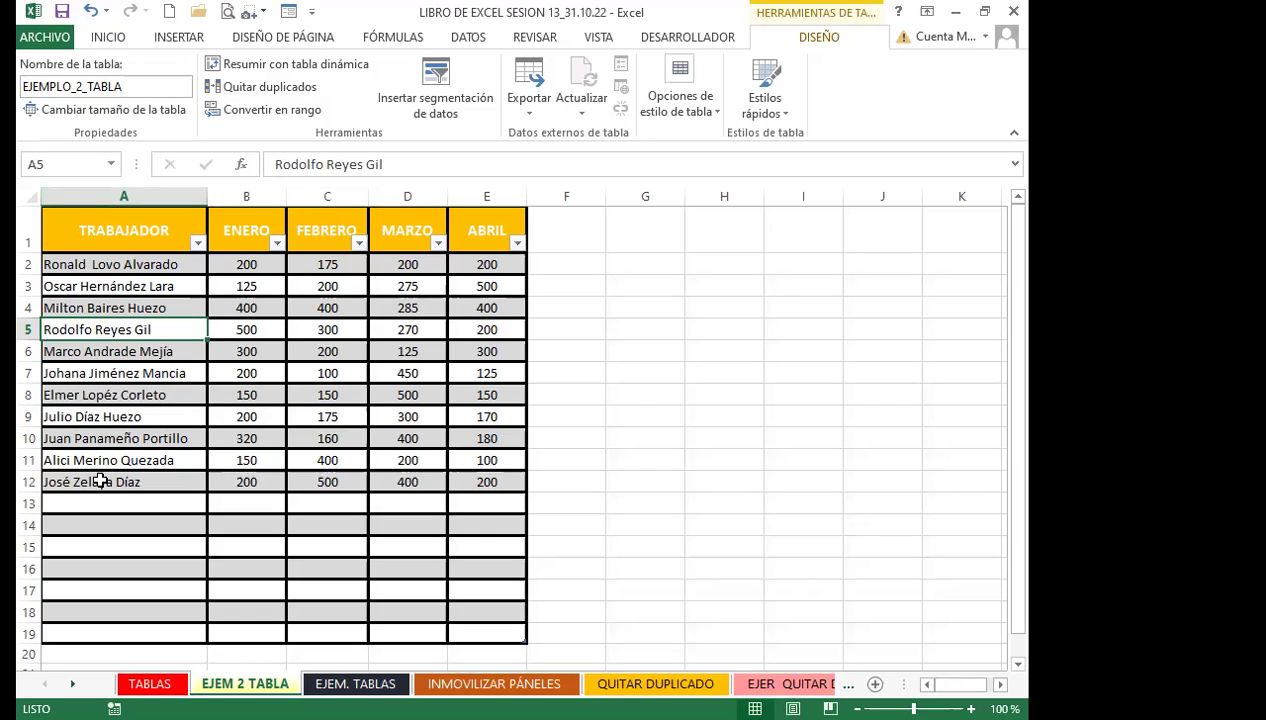
pyautogui.click(100, 481)
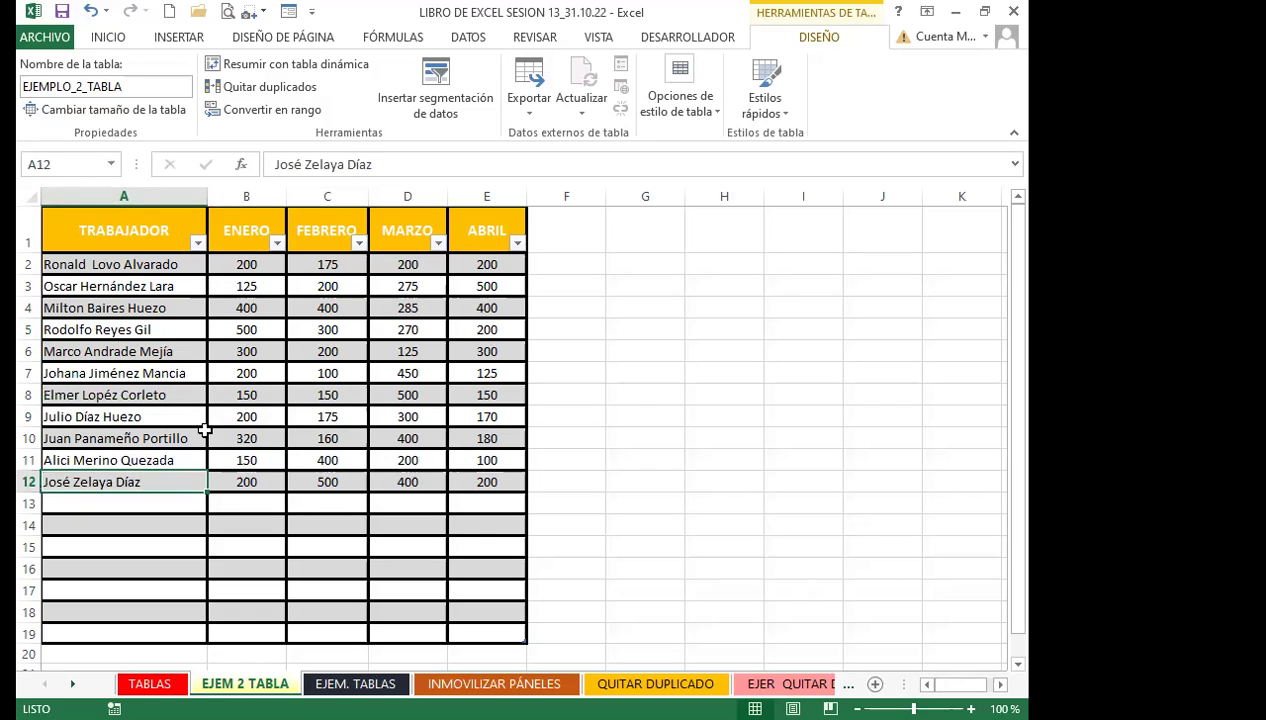
pyautogui.click(86, 110)
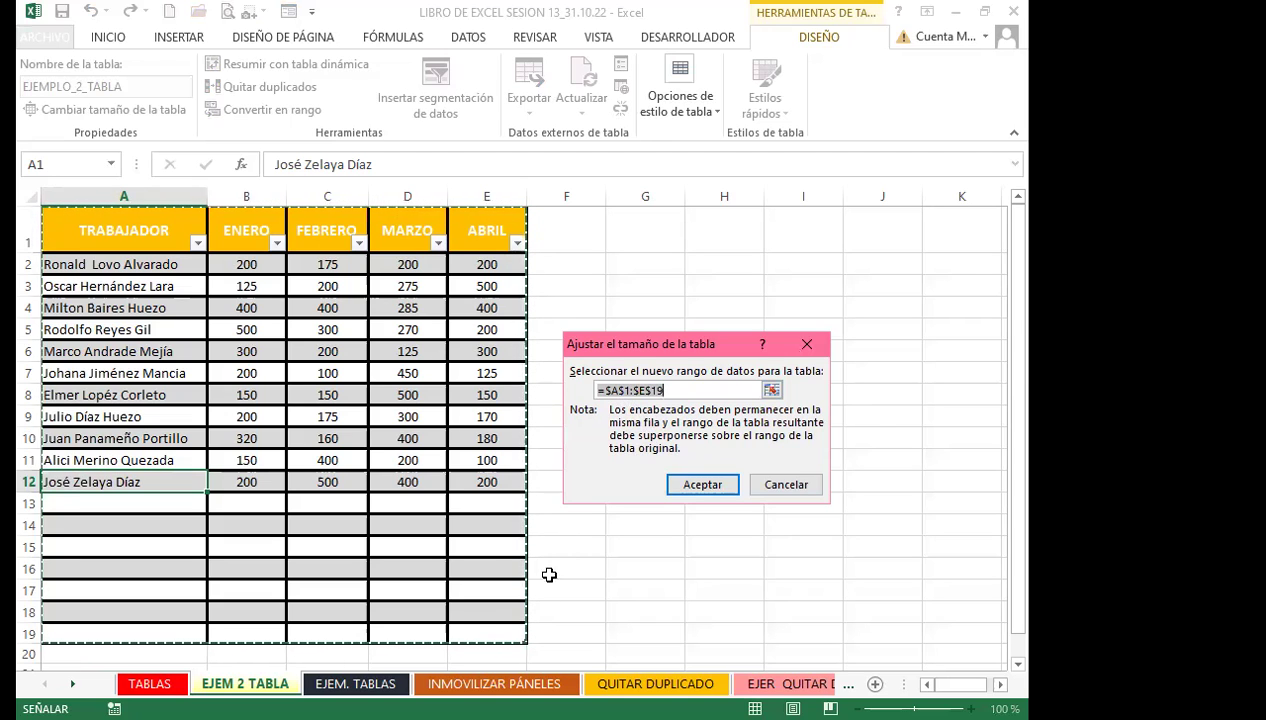
# Resize the EJEMPLO_2_TABLA table so it spans A1:E12
pyautogui.click(652, 398)
pyautogui.click(712, 488)
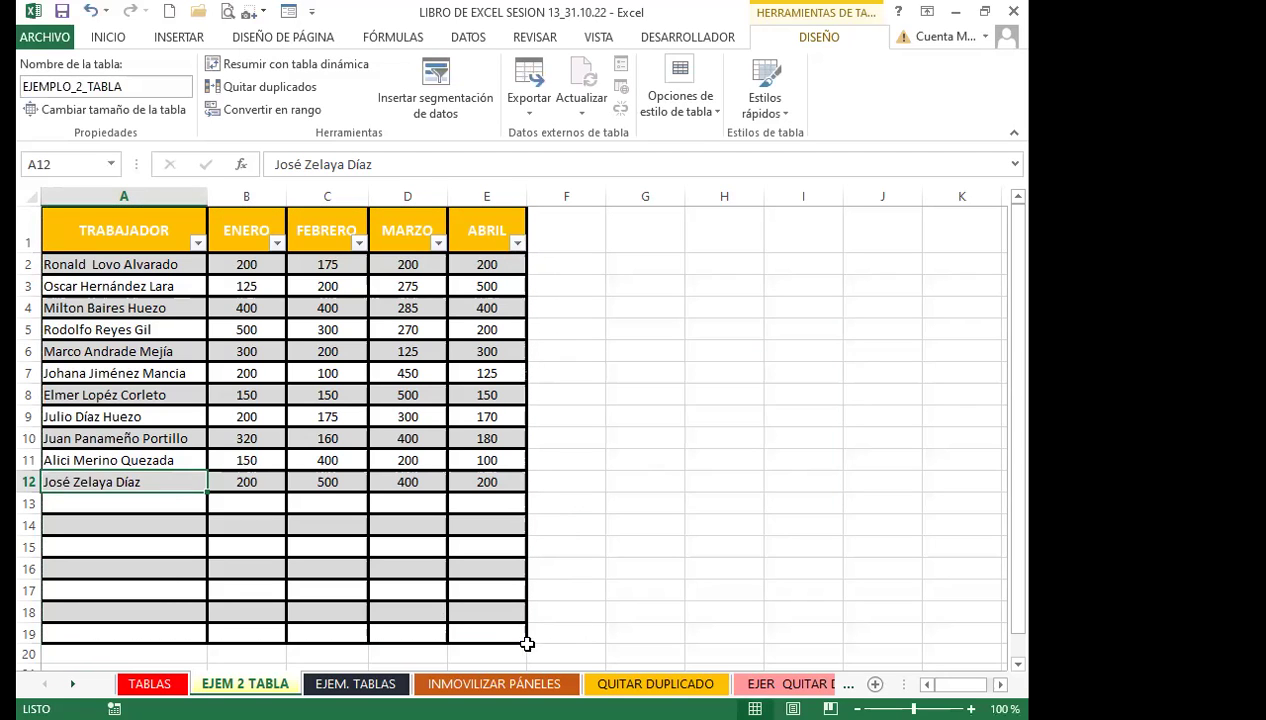
pyautogui.moveTo(521, 638); pyautogui.dragTo(526, 494)
pyautogui.moveTo(291, 551); pyautogui.dragTo(296, 569)
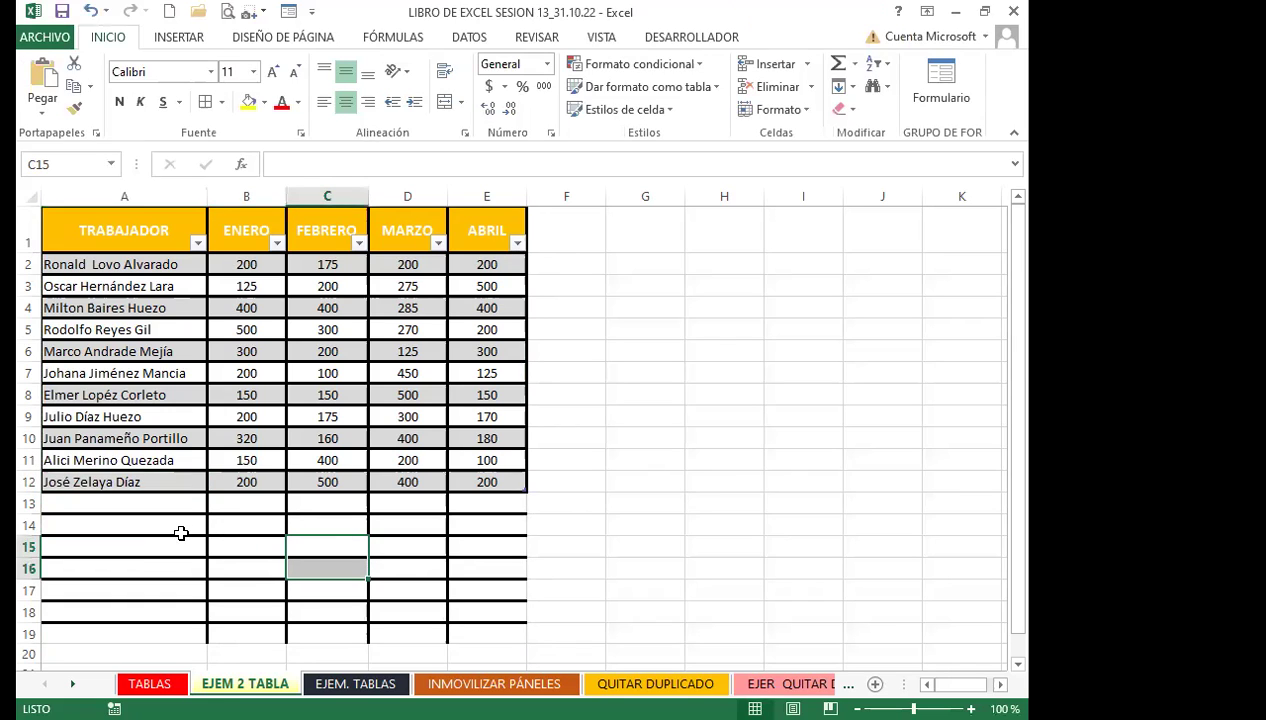
pyautogui.click(349, 440)
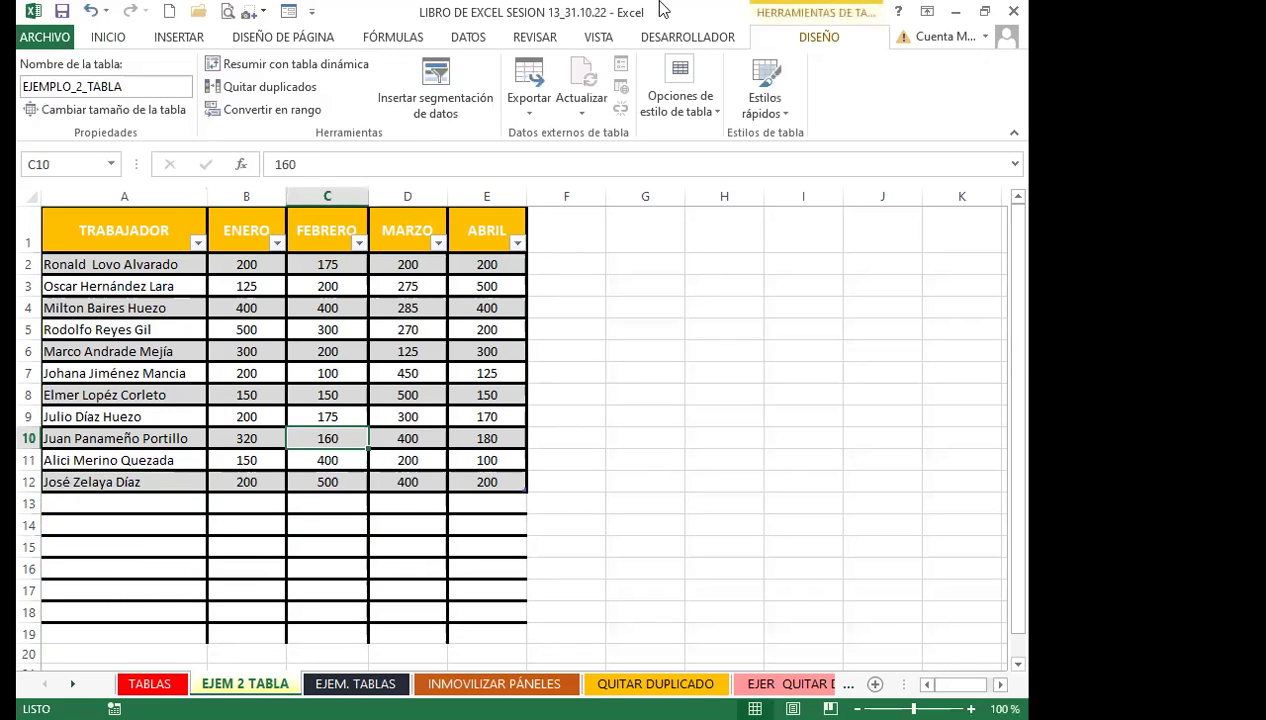
pyautogui.click(65, 108)
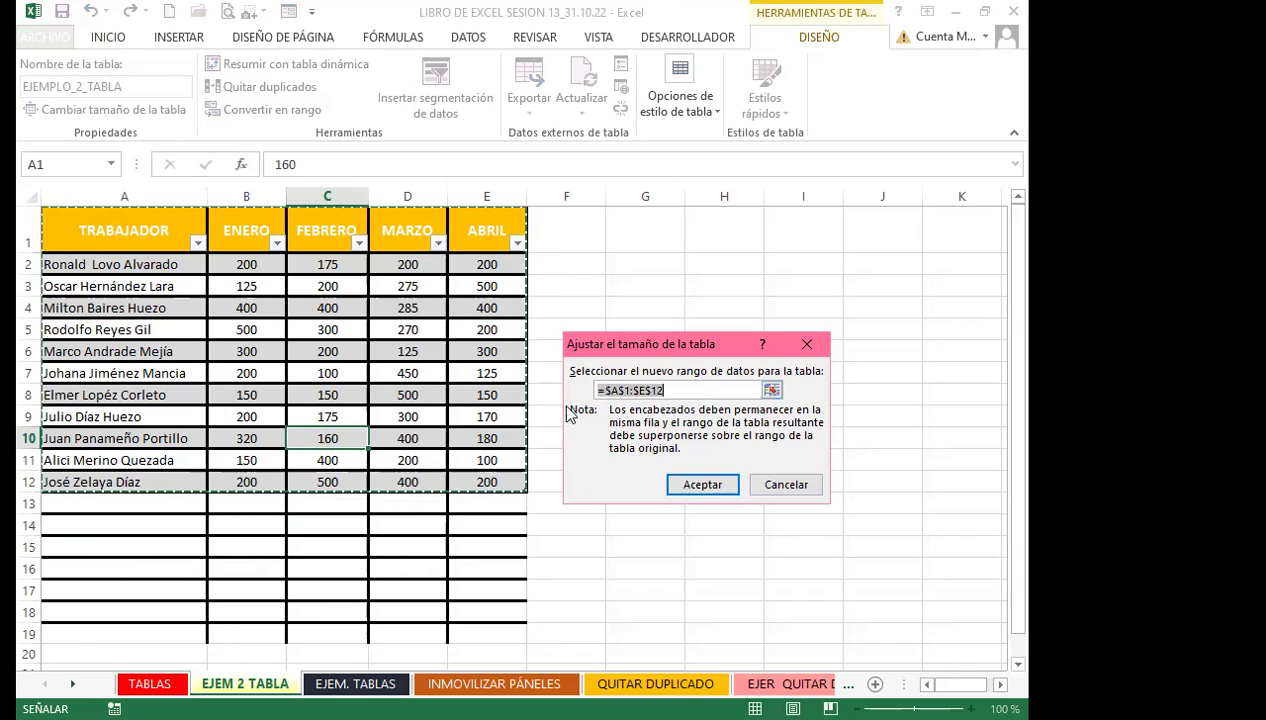
pyautogui.click(710, 486)
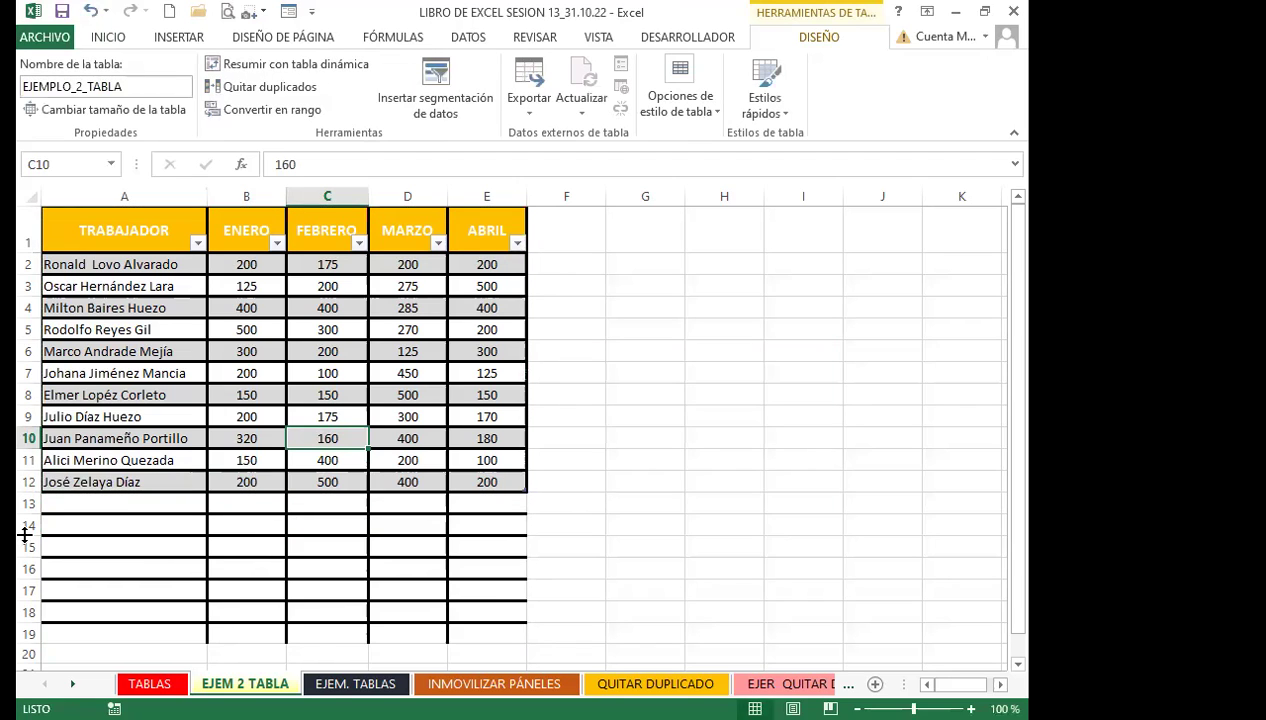
# Delete the empty leftover rows 13–19 below the table
pyautogui.click(28, 503)
pyautogui.keyDown('shift'); pyautogui.click(22, 616); pyautogui.keyUp('shift')
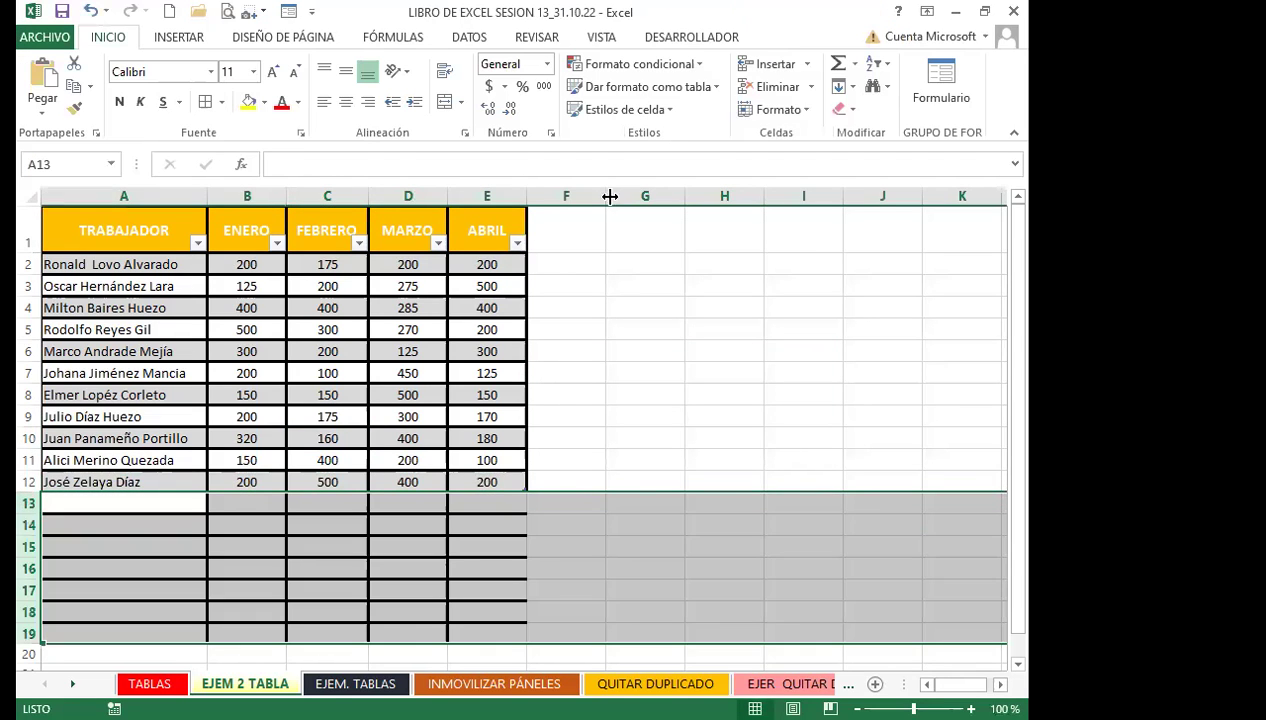
pyautogui.click(765, 86)
pyautogui.click(314, 441)
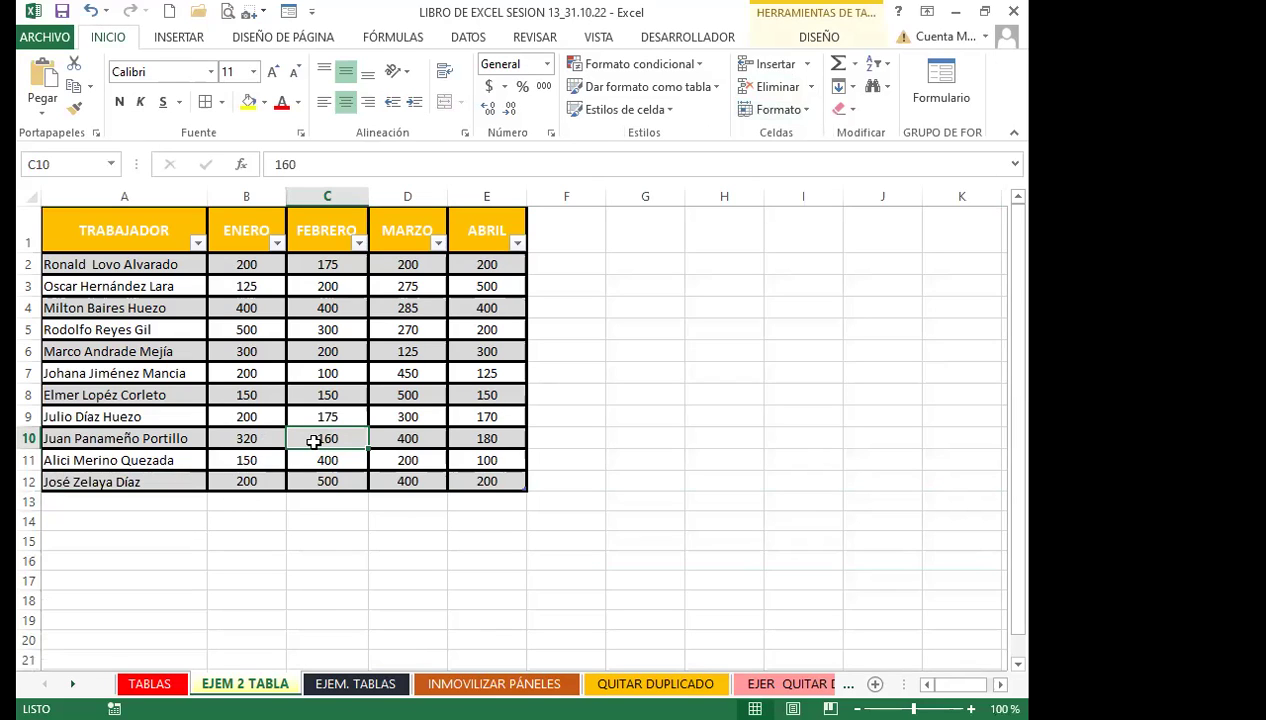
# Apply the green Medium table style to the worker table A1:E12
pyautogui.click(307, 368)
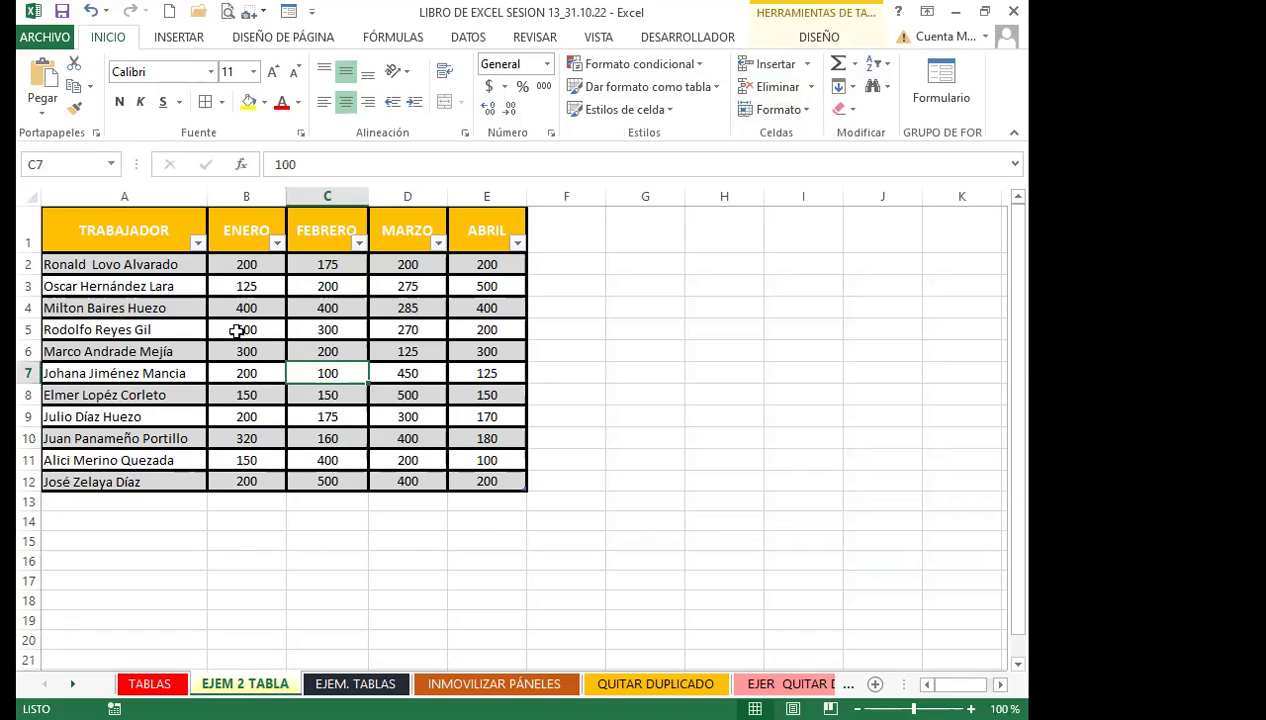
pyautogui.moveTo(116, 212); pyautogui.dragTo(489, 480)
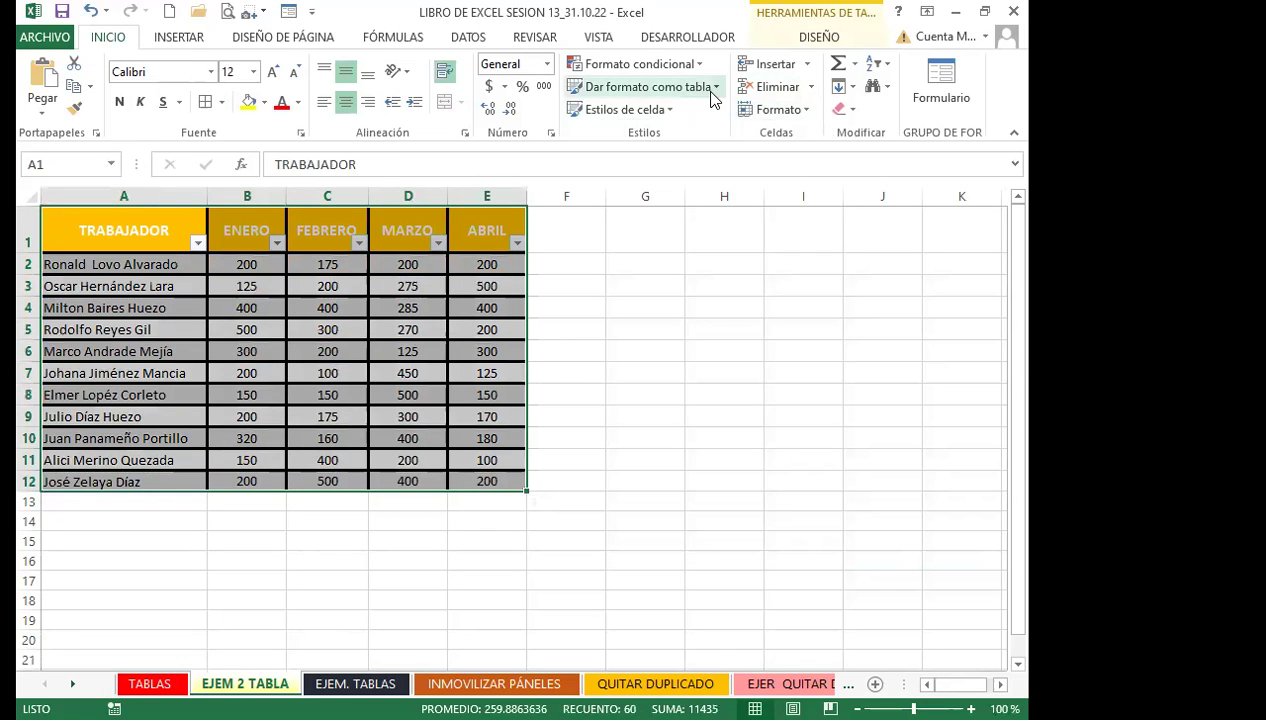
pyautogui.click(645, 86)
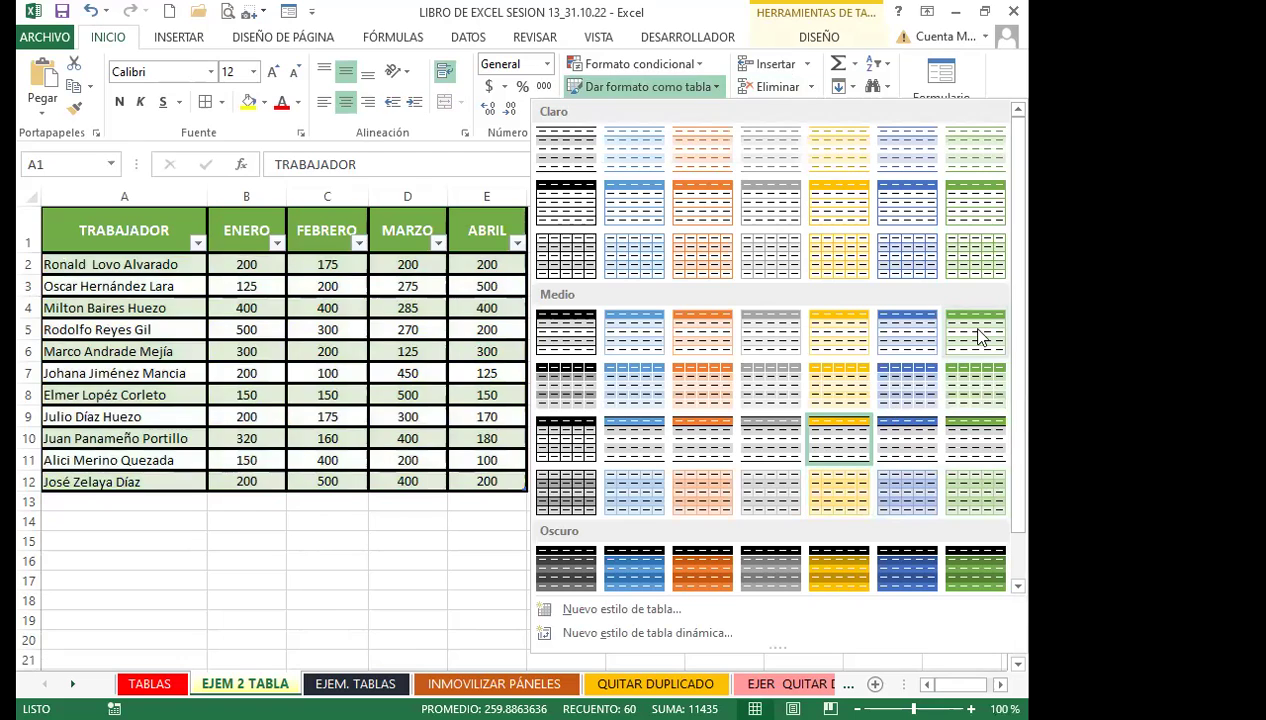
pyautogui.click(978, 337)
pyautogui.click(266, 341)
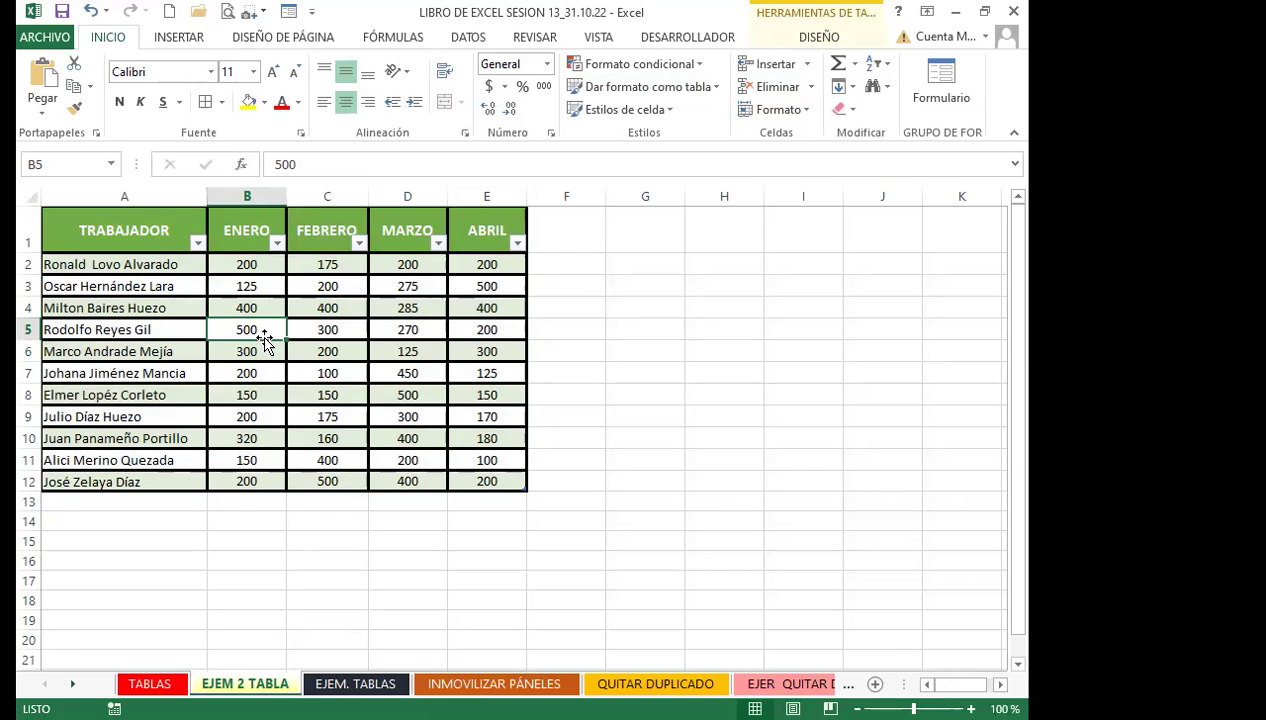
pyautogui.click(303, 332)
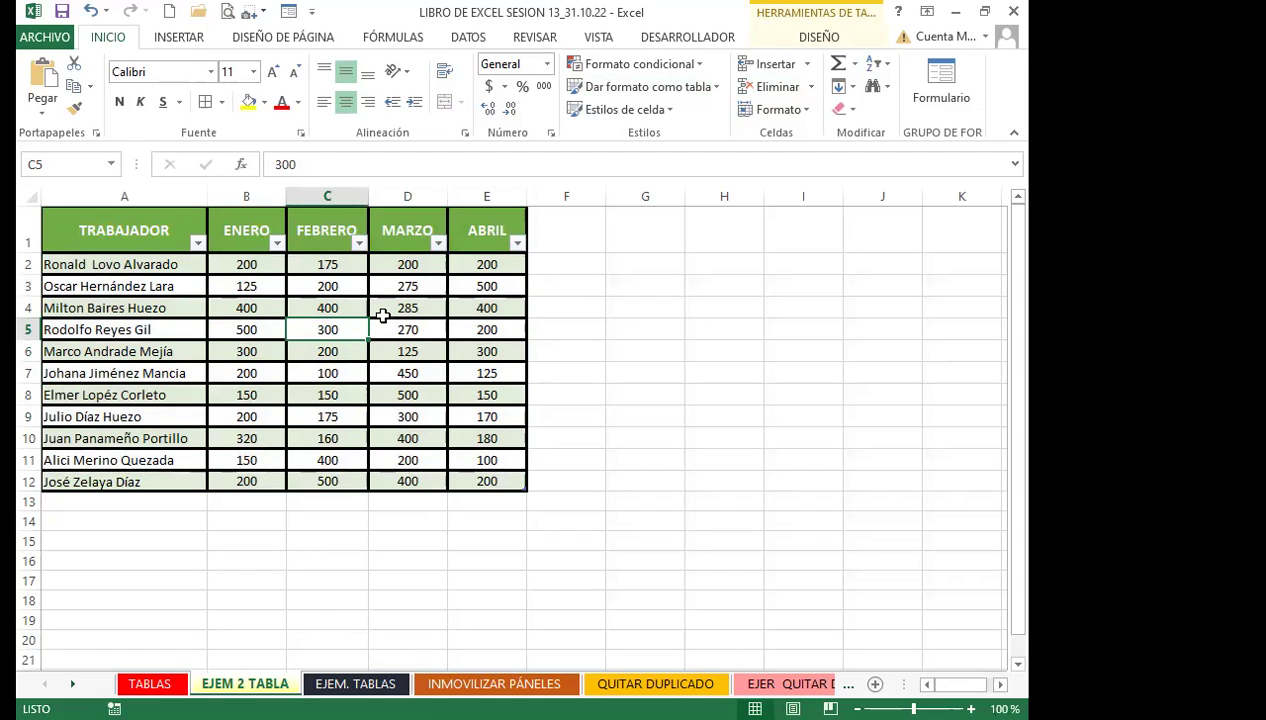
pyautogui.moveTo(124, 245); pyautogui.dragTo(511, 484)
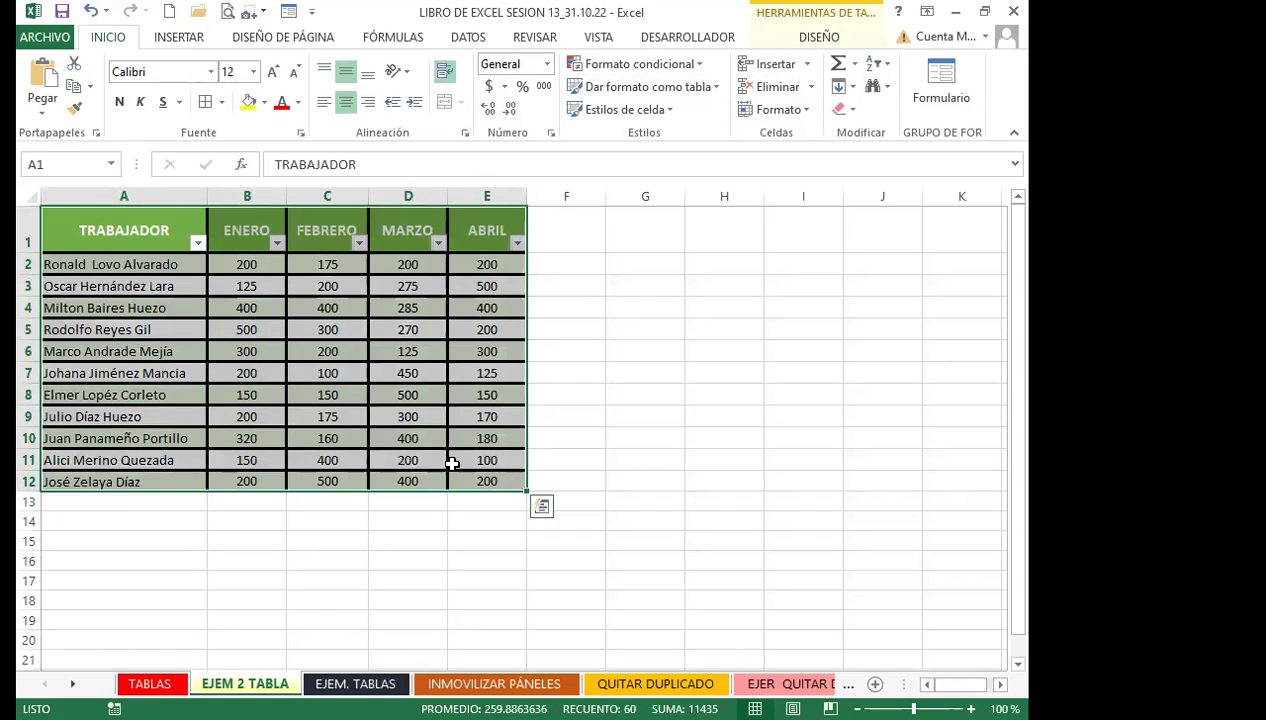
# Clear the worker table's formats, undoing an accidental table extension down to row 20
pyautogui.click(856, 112)
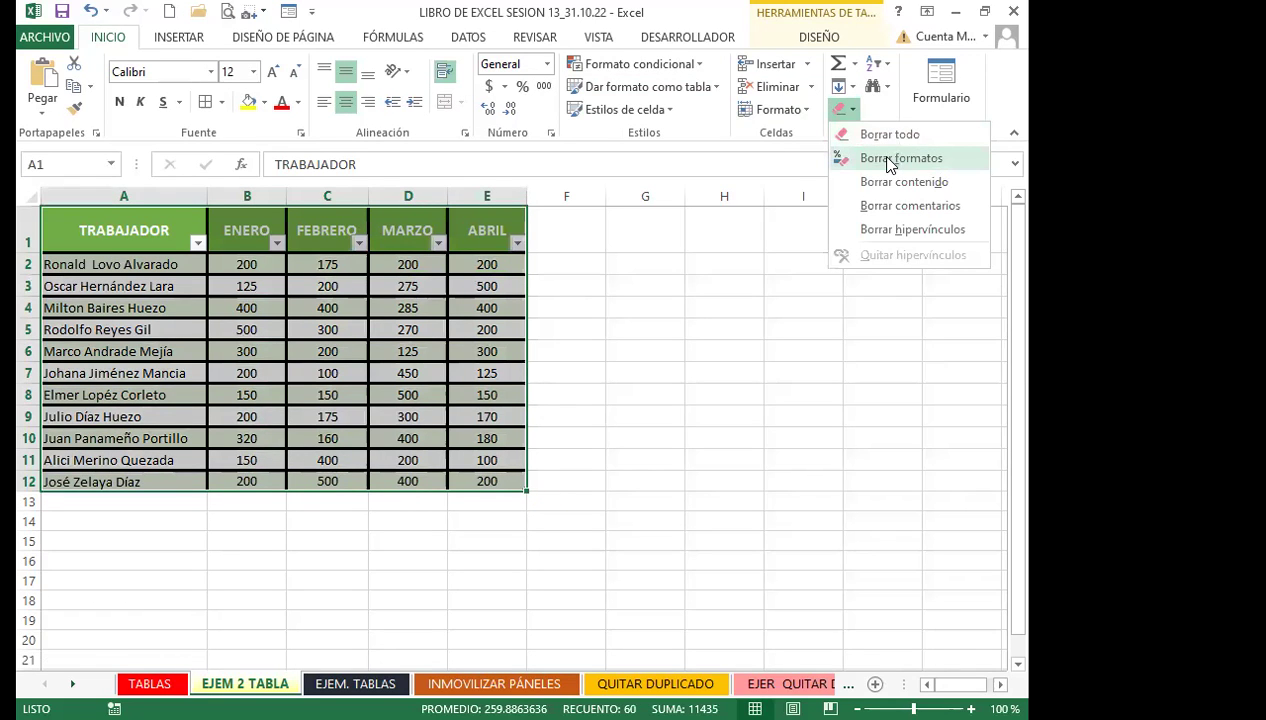
pyautogui.press('Return')
pyautogui.click(232, 276)
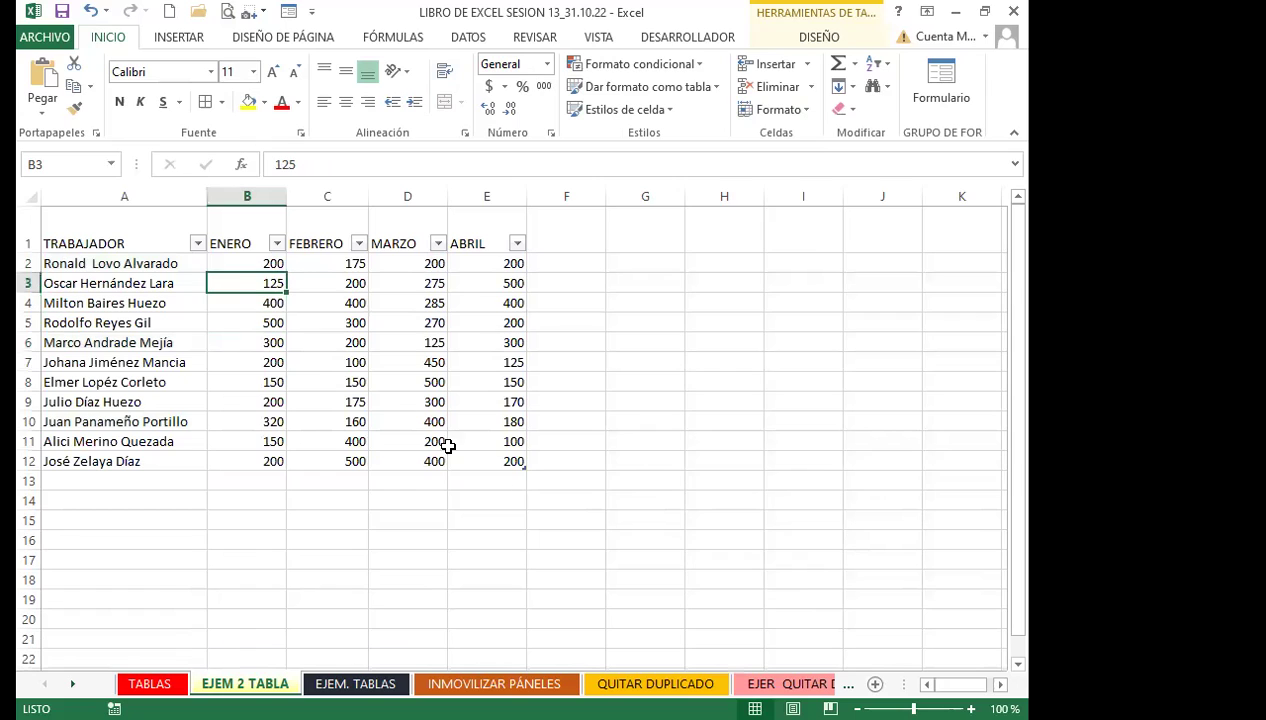
pyautogui.click(527, 468)
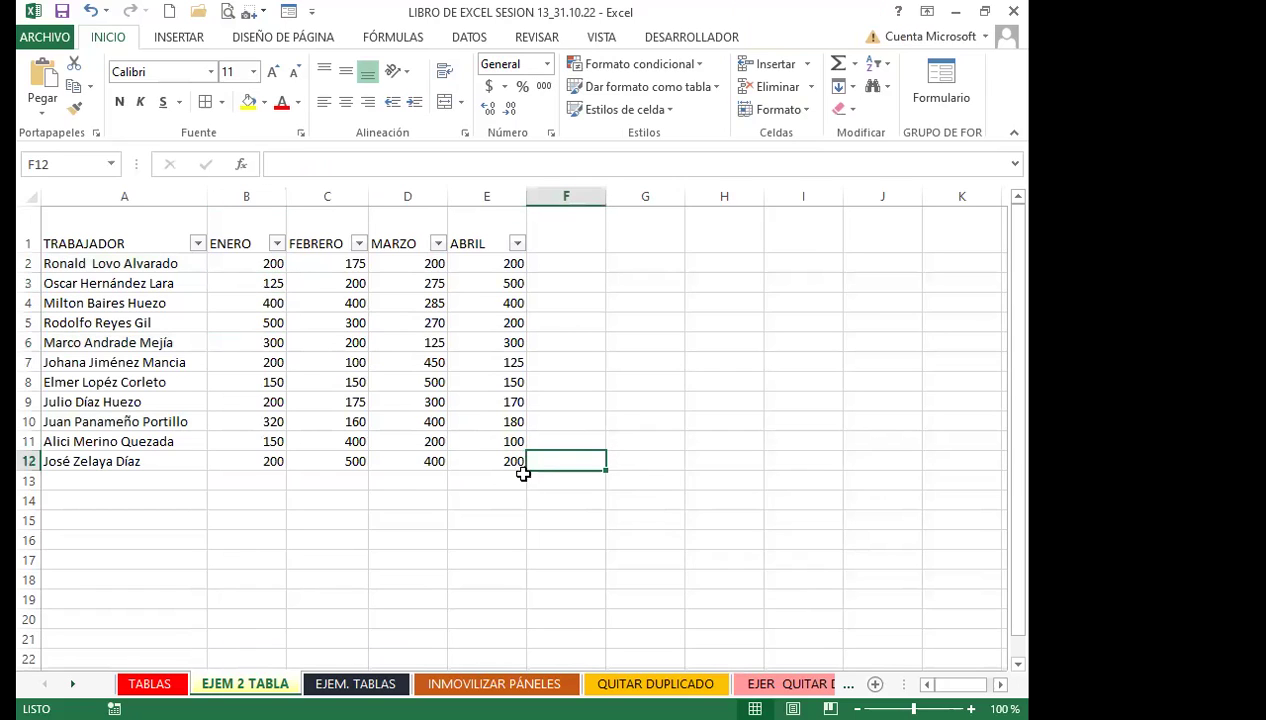
pyautogui.moveTo(524, 470); pyautogui.dragTo(543, 606)
pyautogui.click(518, 612)
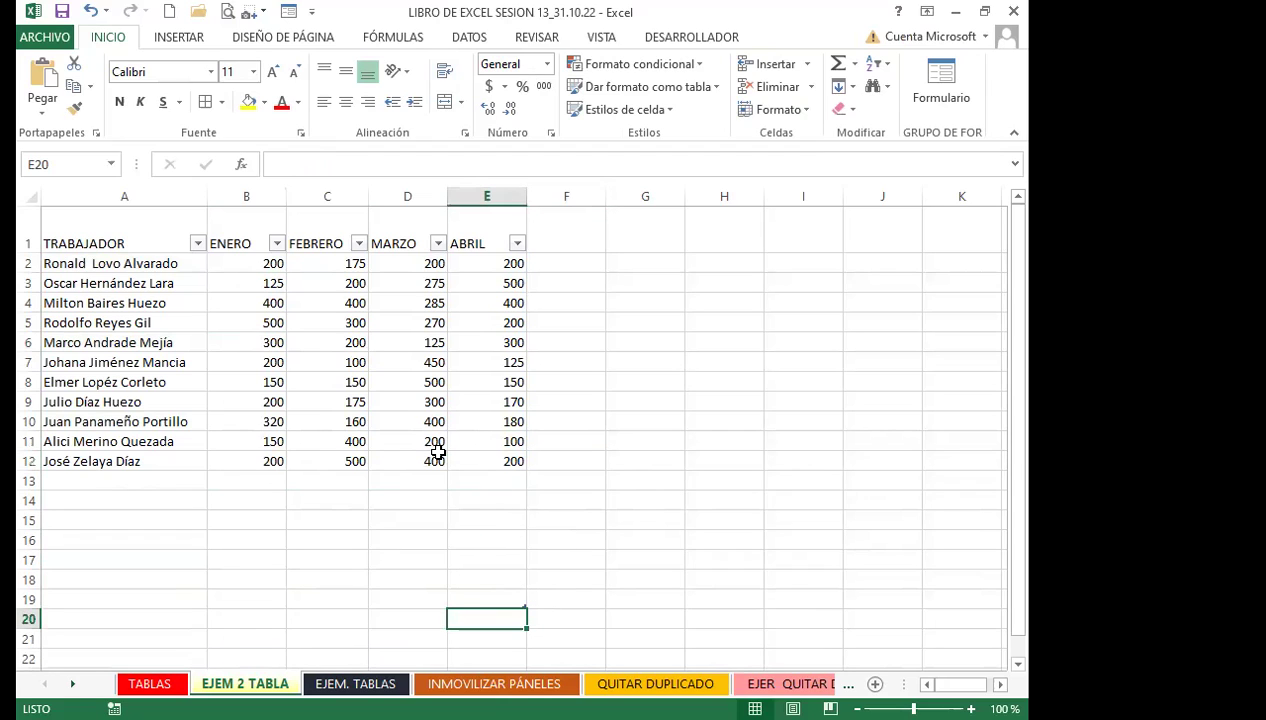
pyautogui.hotkey('ctrl', 'z')
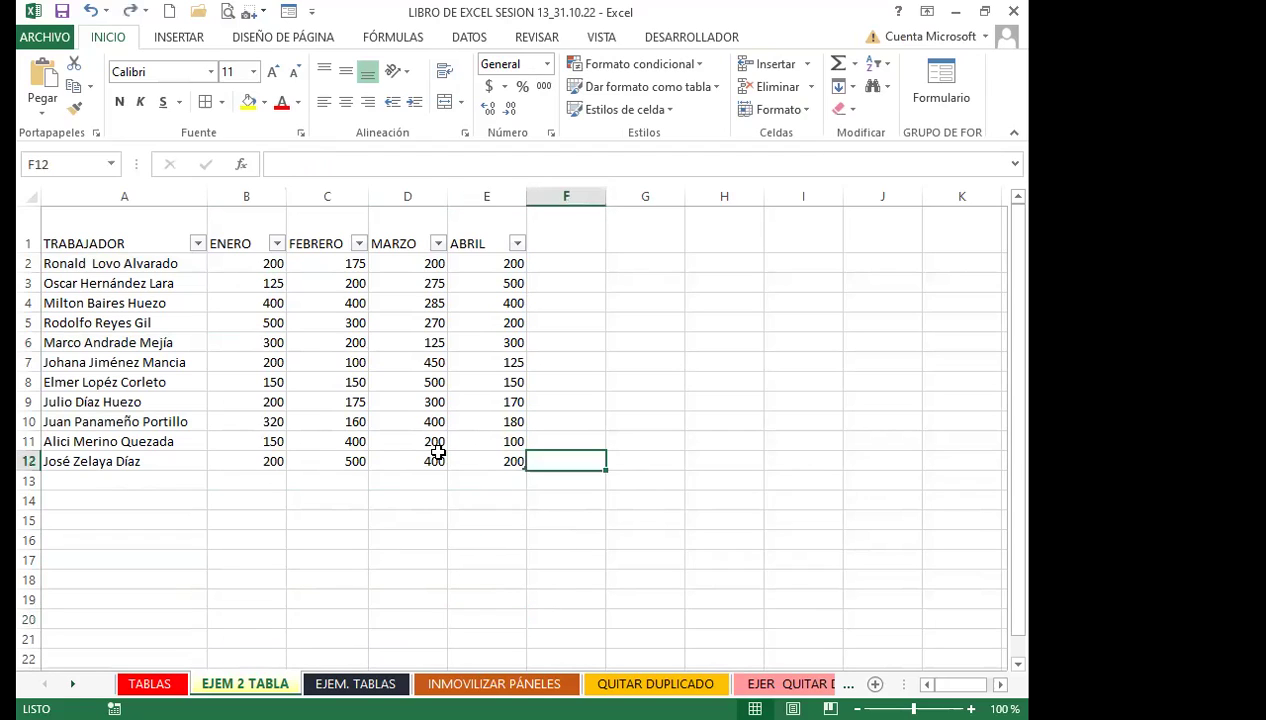
# Apply the gold Medium table style to the worker table A1:E12
pyautogui.click(430, 420)
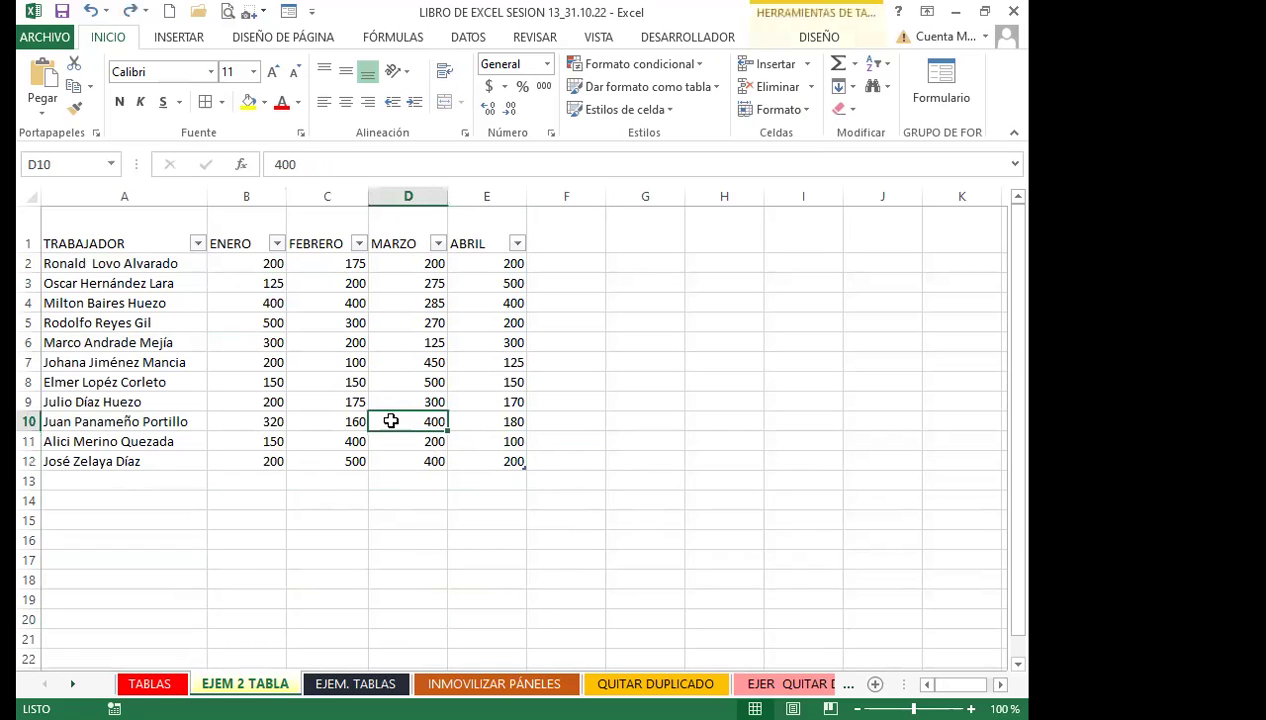
pyautogui.moveTo(79, 236); pyautogui.dragTo(514, 464)
pyautogui.click(720, 87)
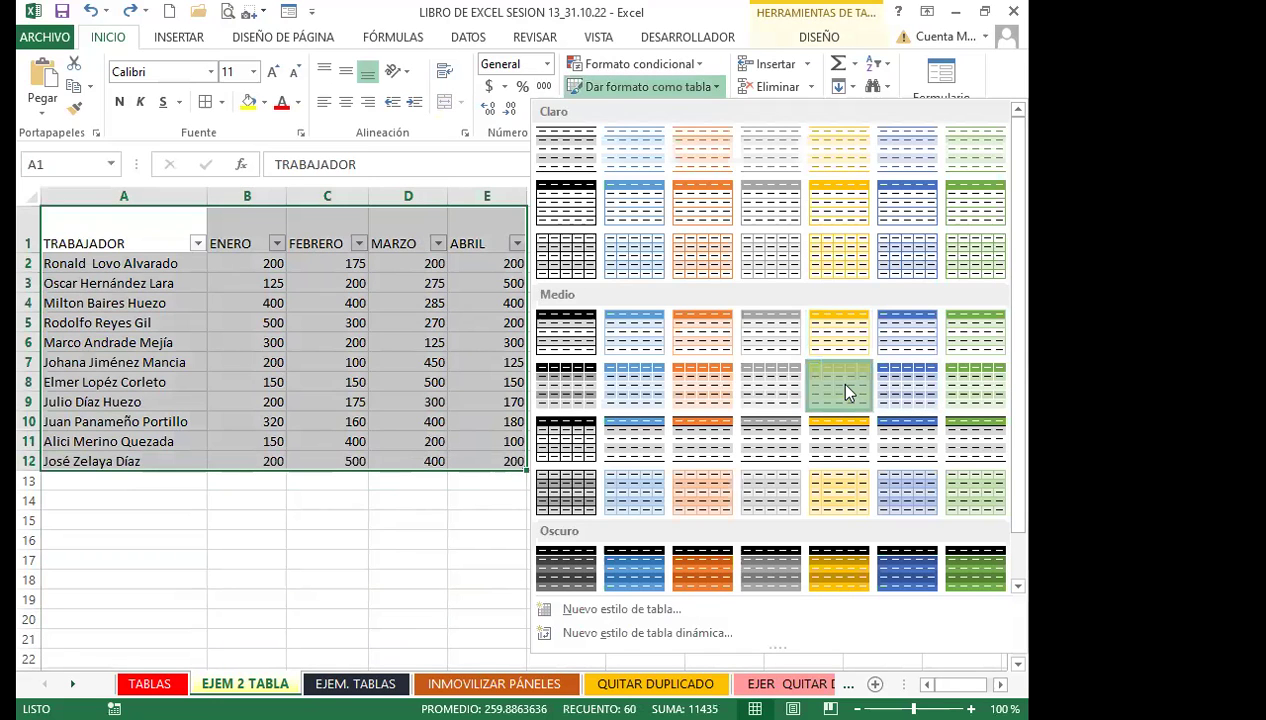
pyautogui.click(845, 390)
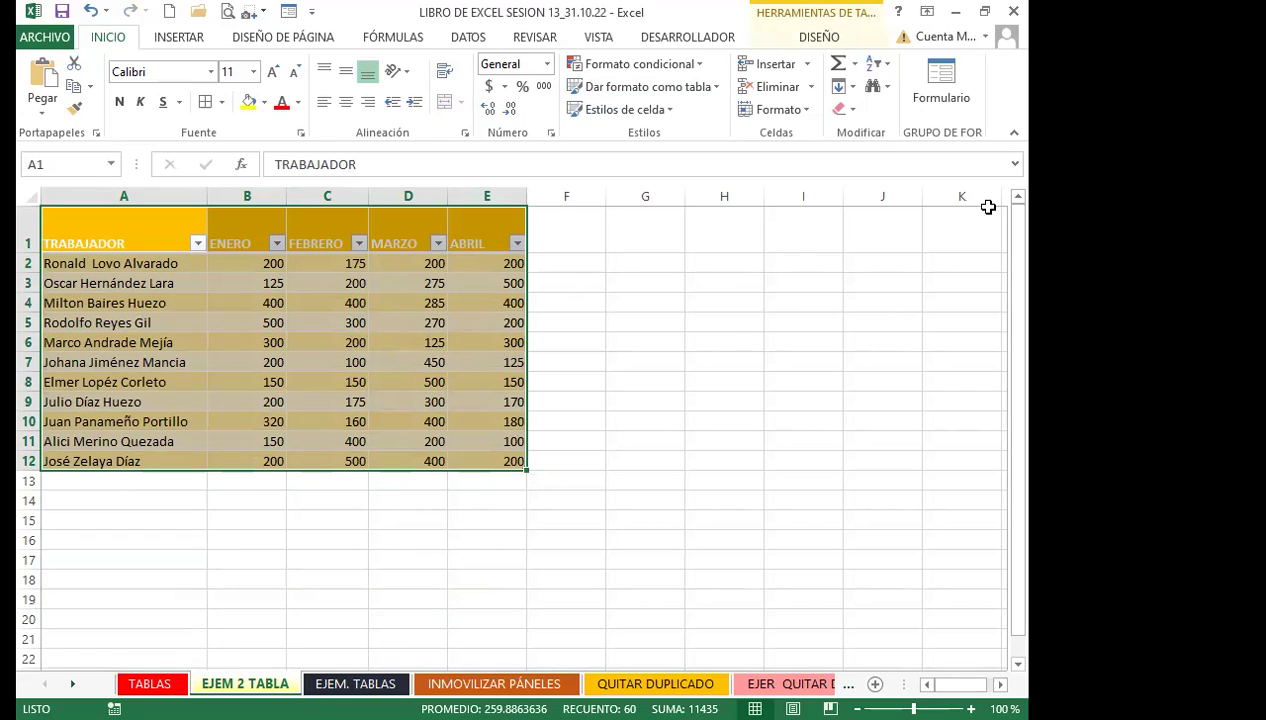
# Clear everything from the table, then undo the wipe
pyautogui.click(853, 110)
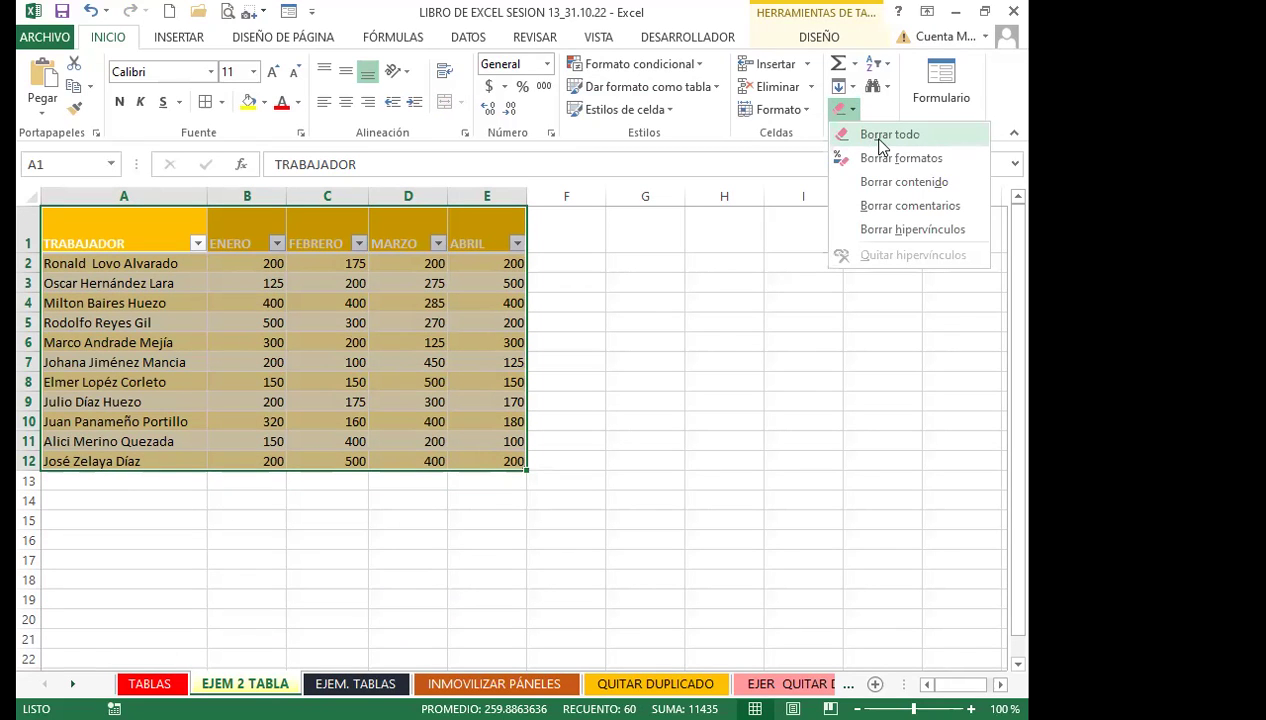
pyautogui.press('Return')
pyautogui.click(622, 340)
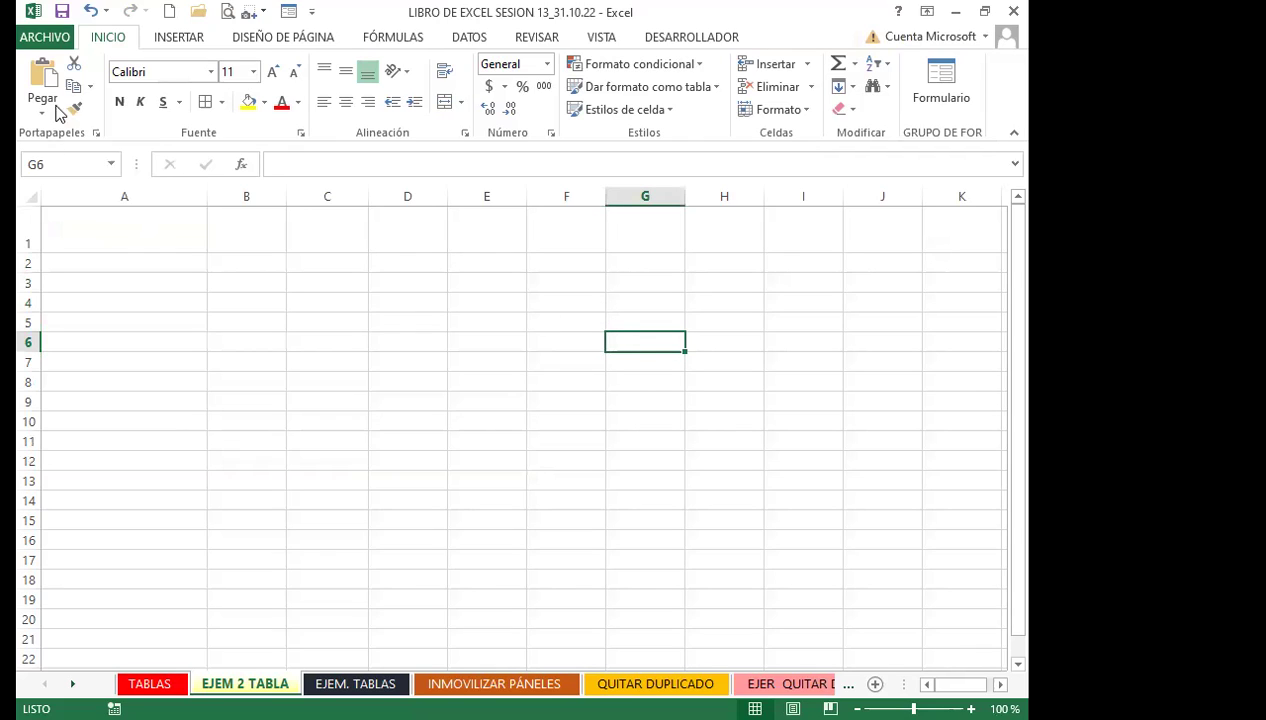
pyautogui.click(90, 11)
# Undo once more to restore the green table style, leaving the Clear menu unused
pyautogui.click(90, 11)
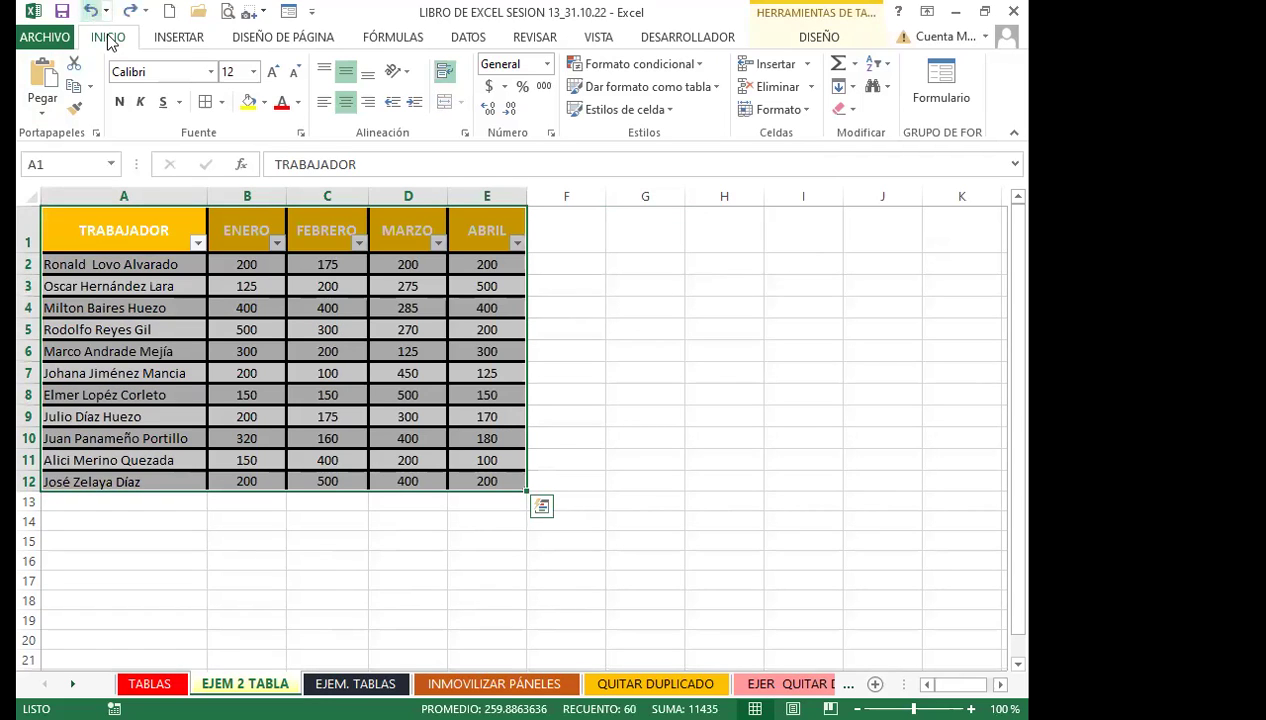
pyautogui.click(383, 398)
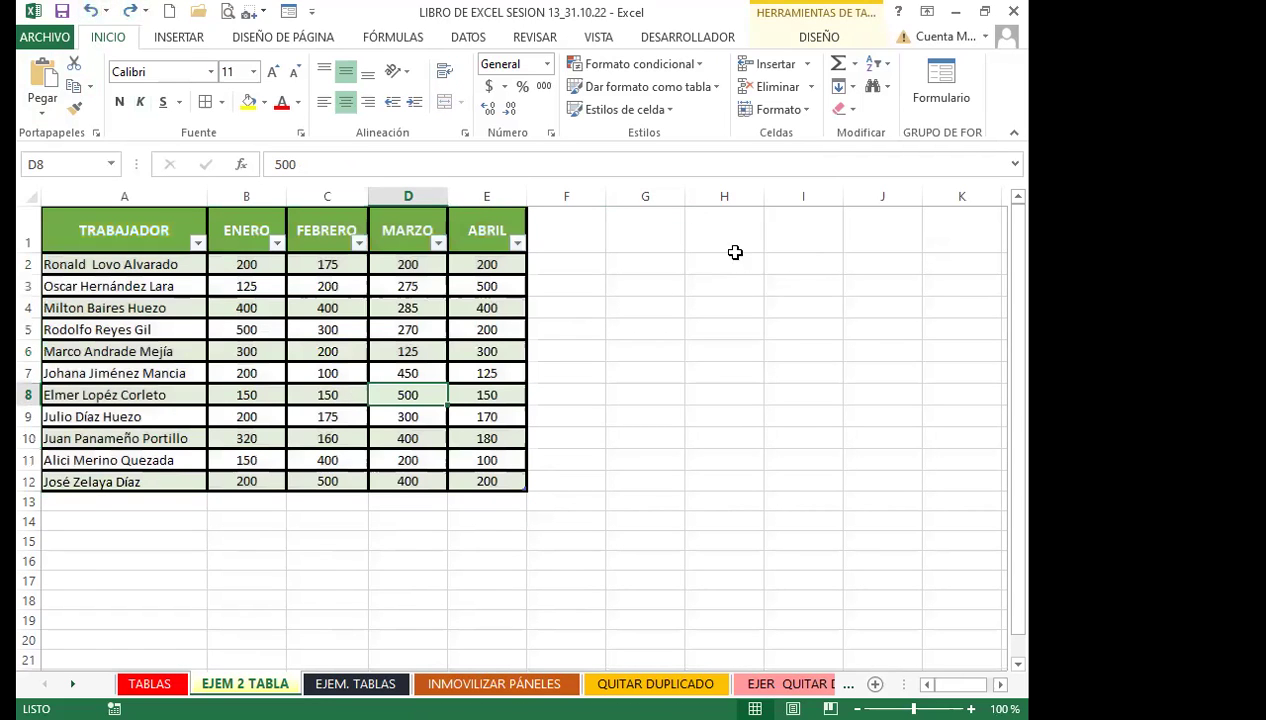
pyautogui.click(850, 110)
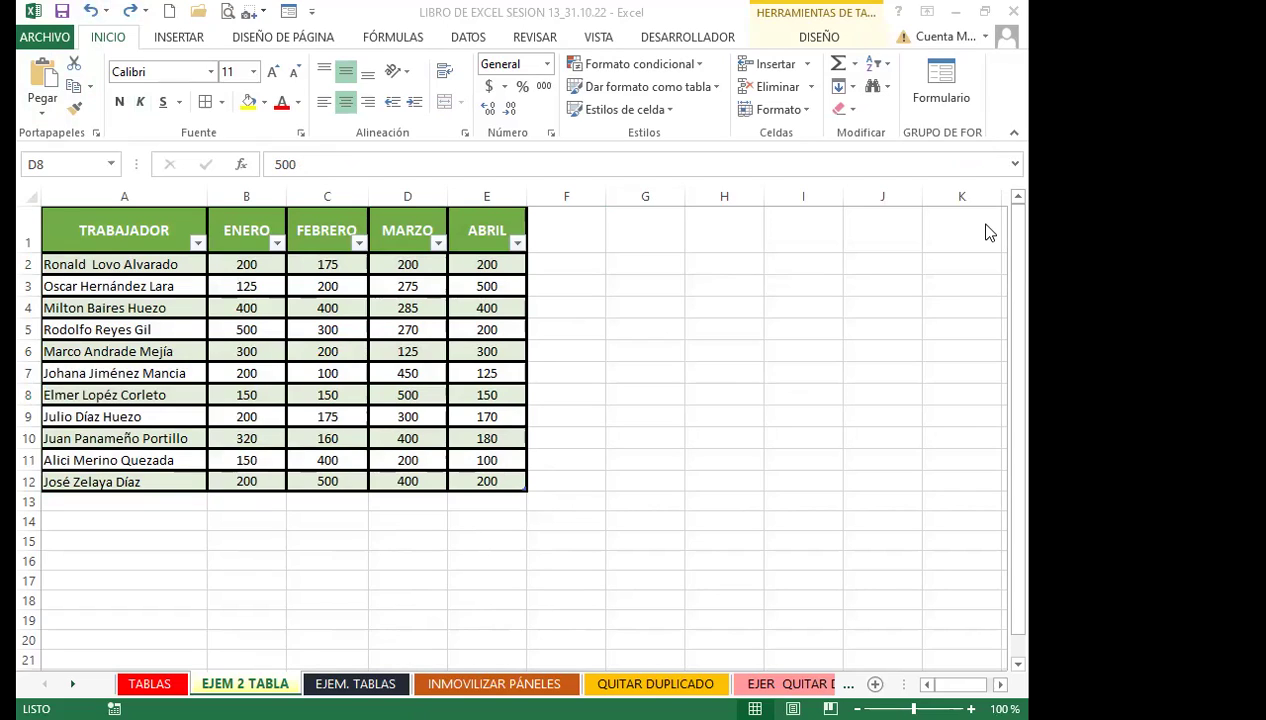
pyautogui.click(856, 111)
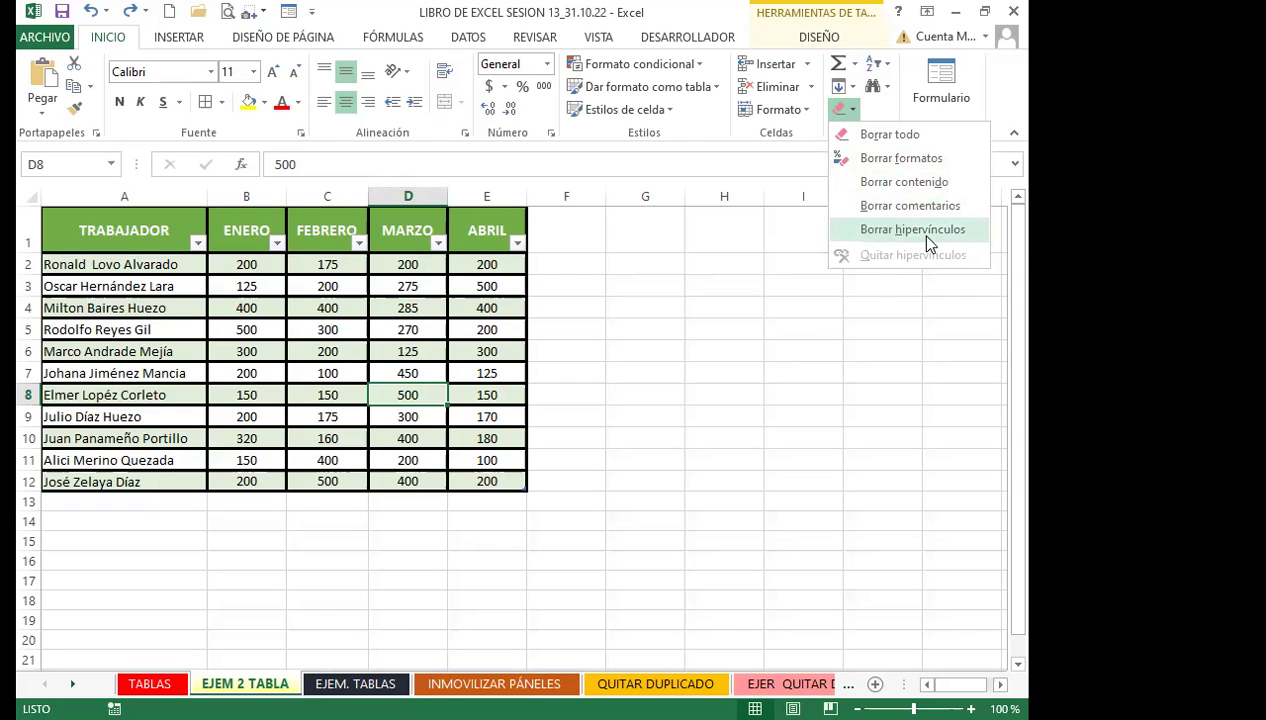
pyautogui.click(484, 349)
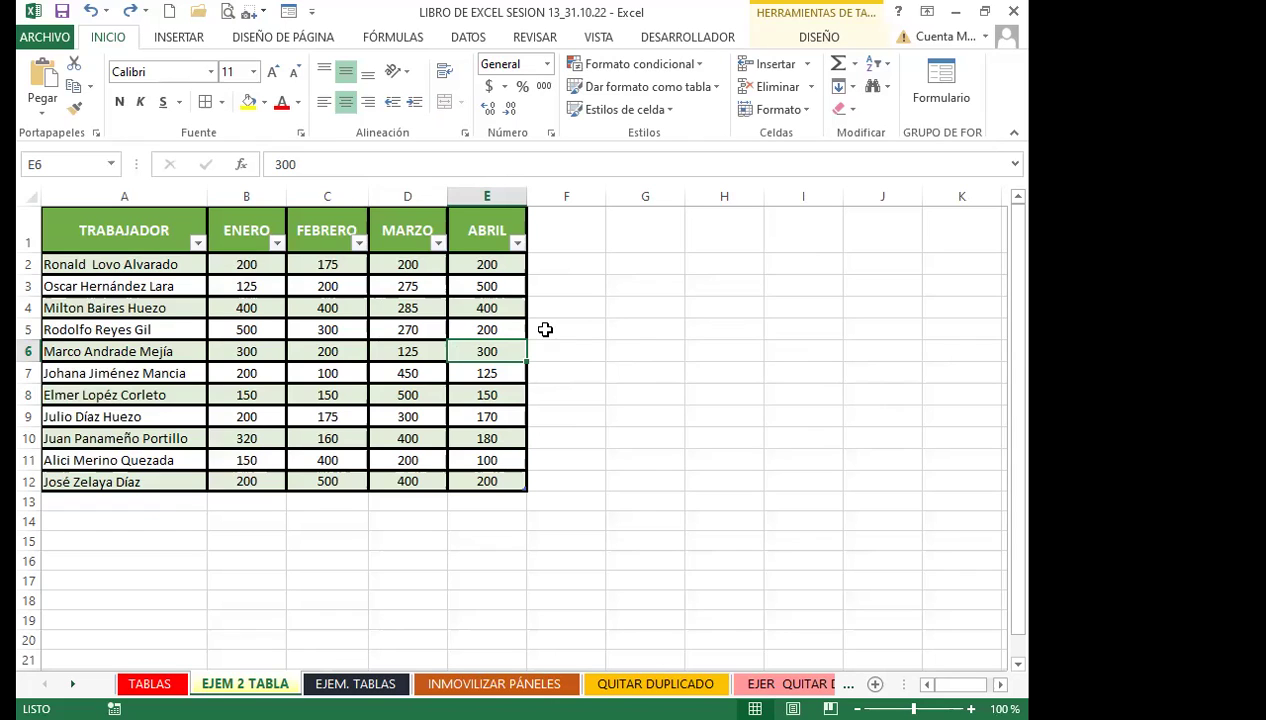
pyautogui.click(185, 42)
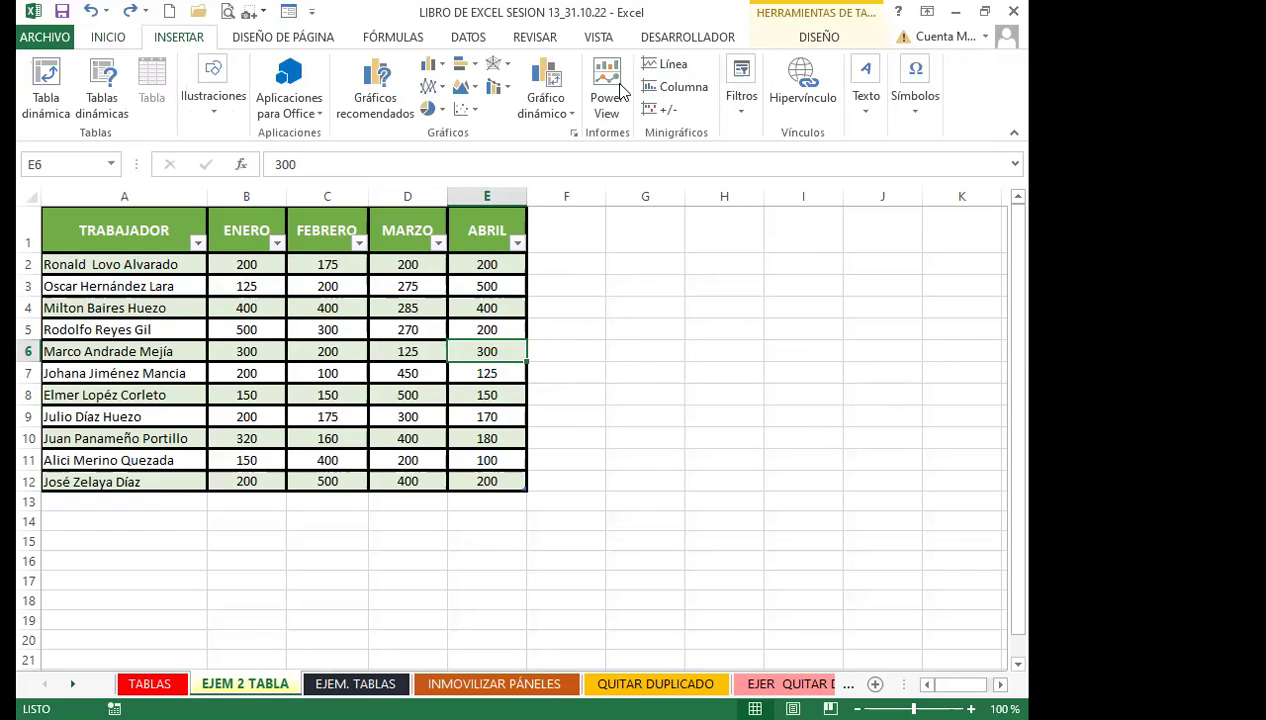
pyautogui.click(803, 80)
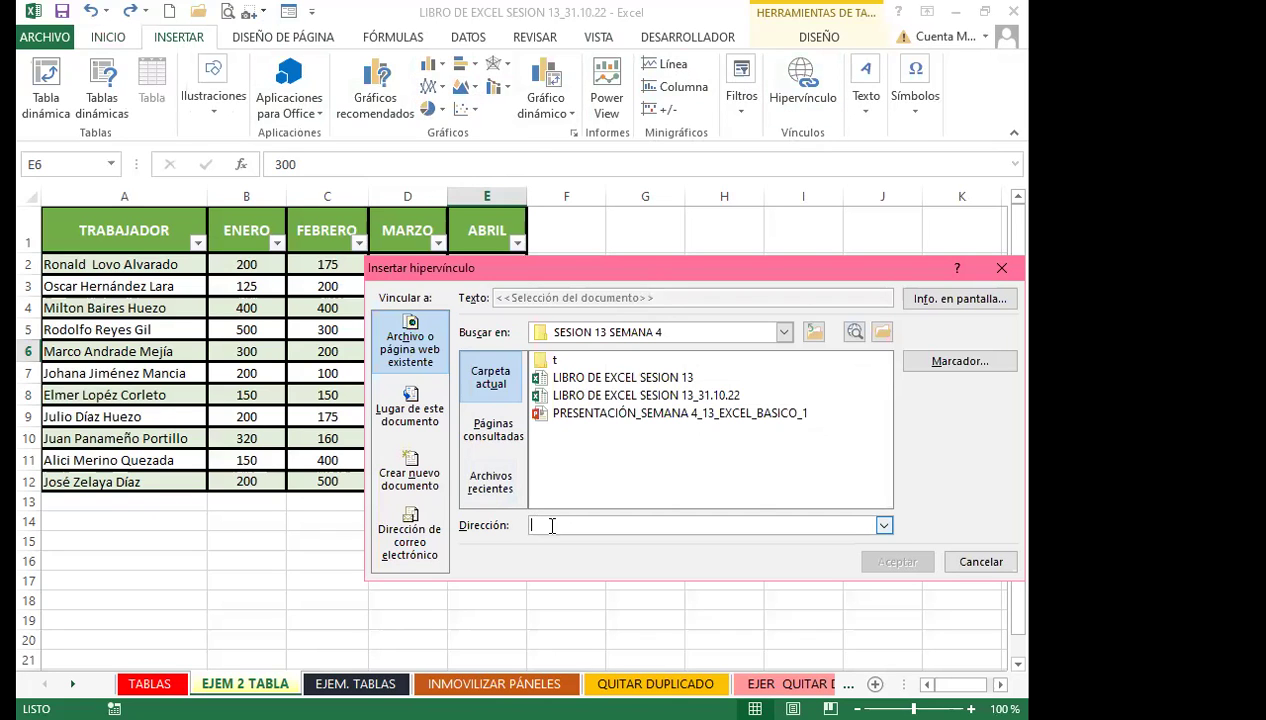
pyautogui.click(1002, 268)
pyautogui.click(458, 415)
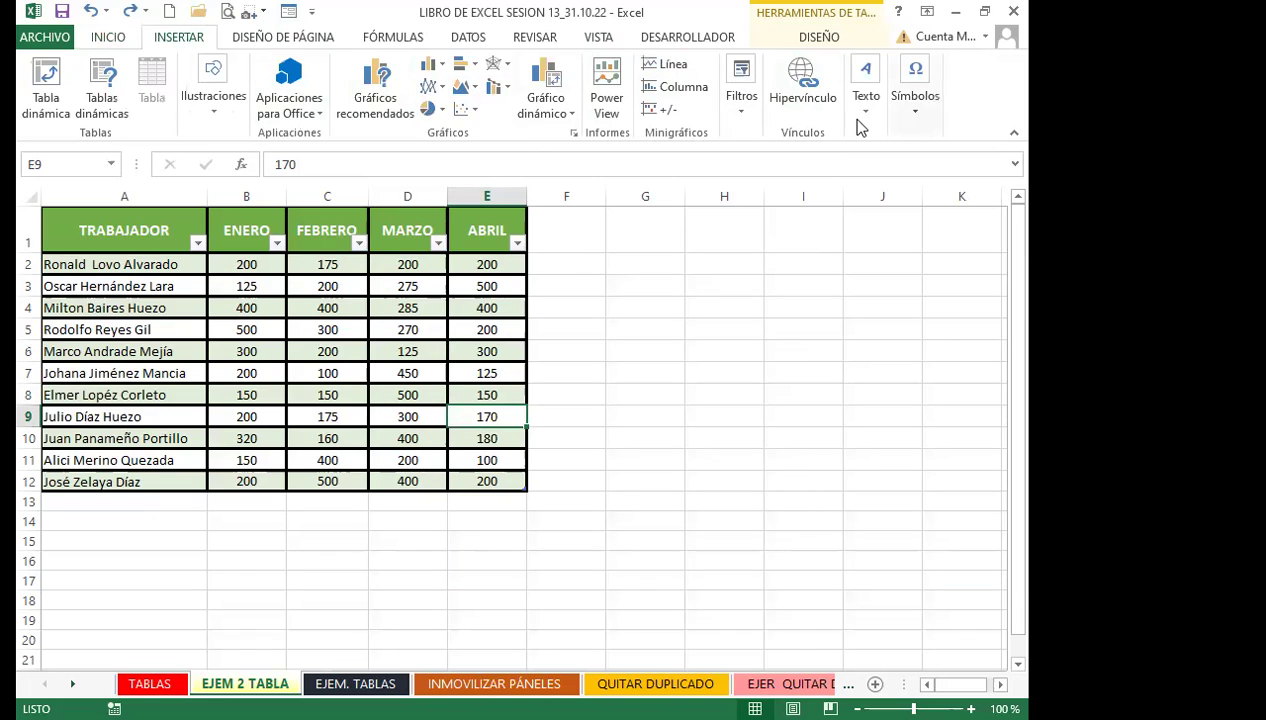
pyautogui.click(100, 38)
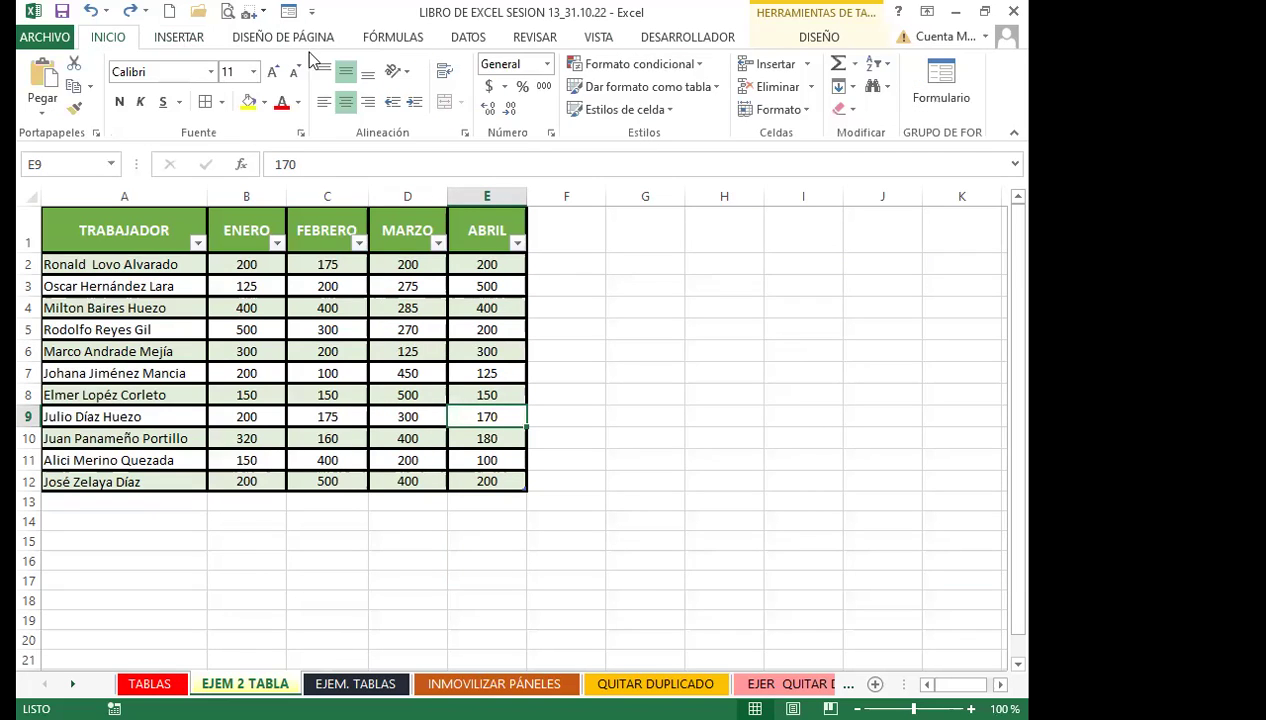
pyautogui.click(850, 110)
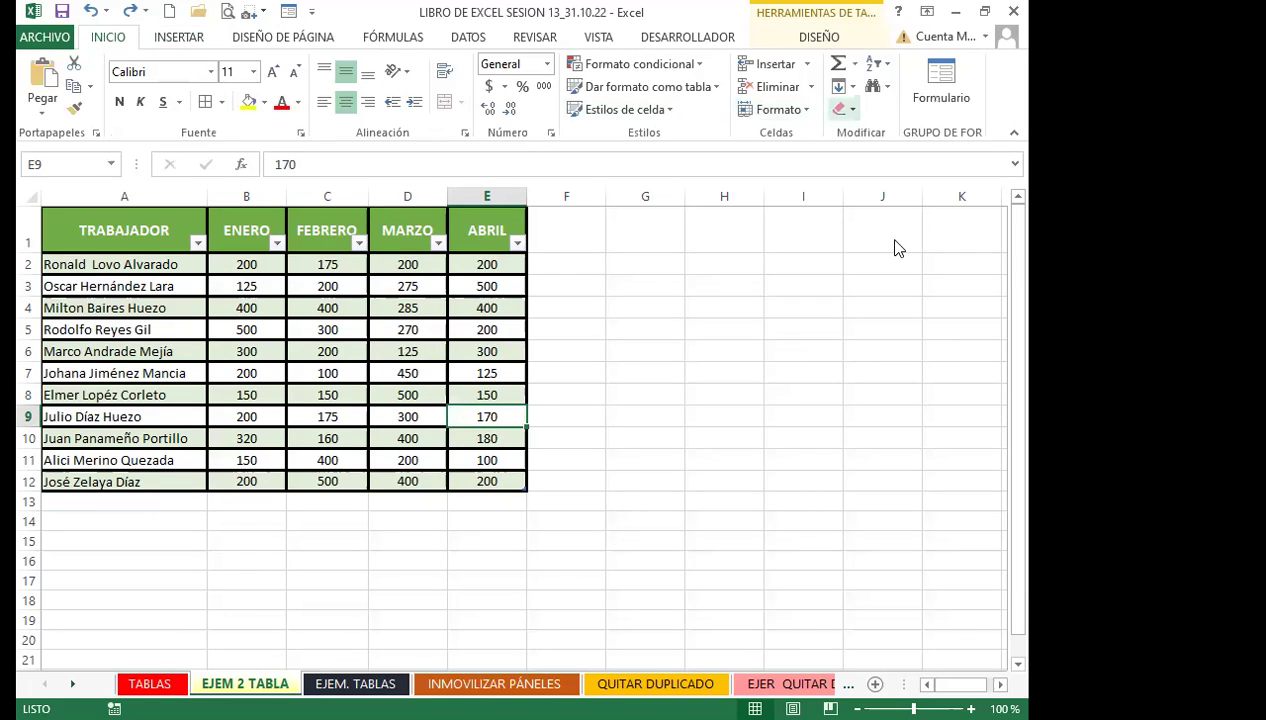
pyautogui.click(380, 328)
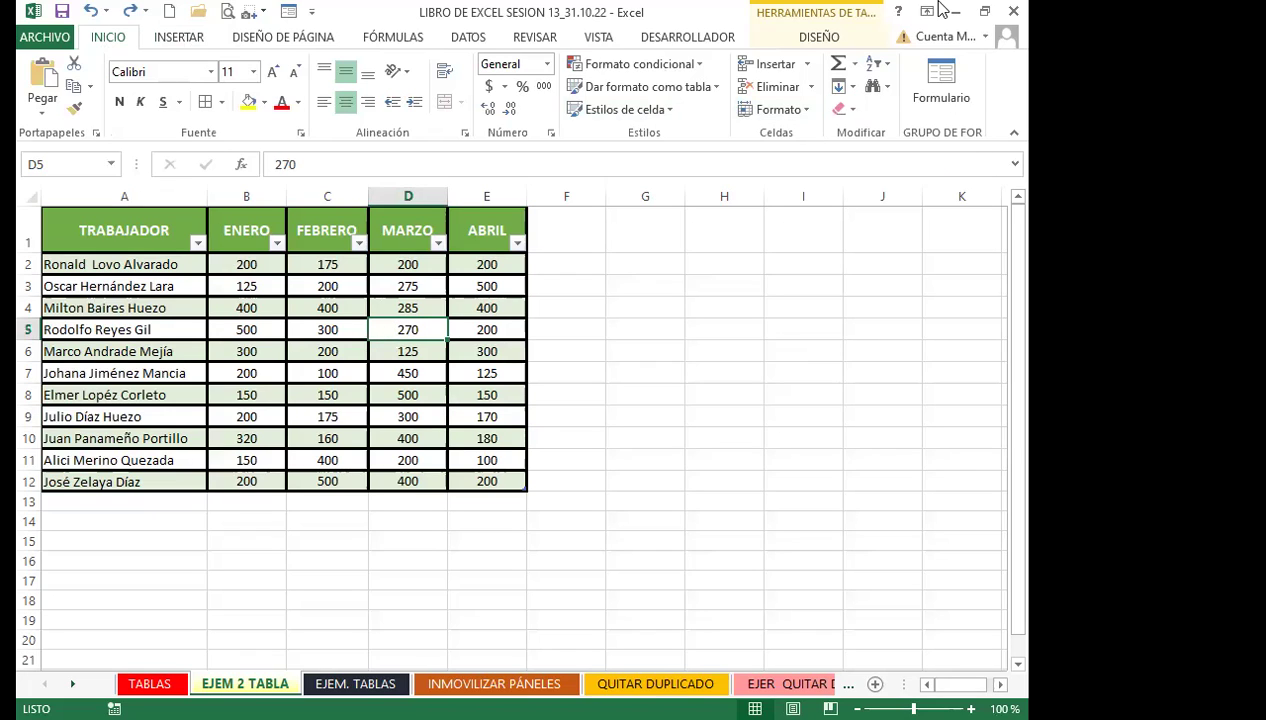
pyautogui.click(250, 395)
pyautogui.click(275, 352)
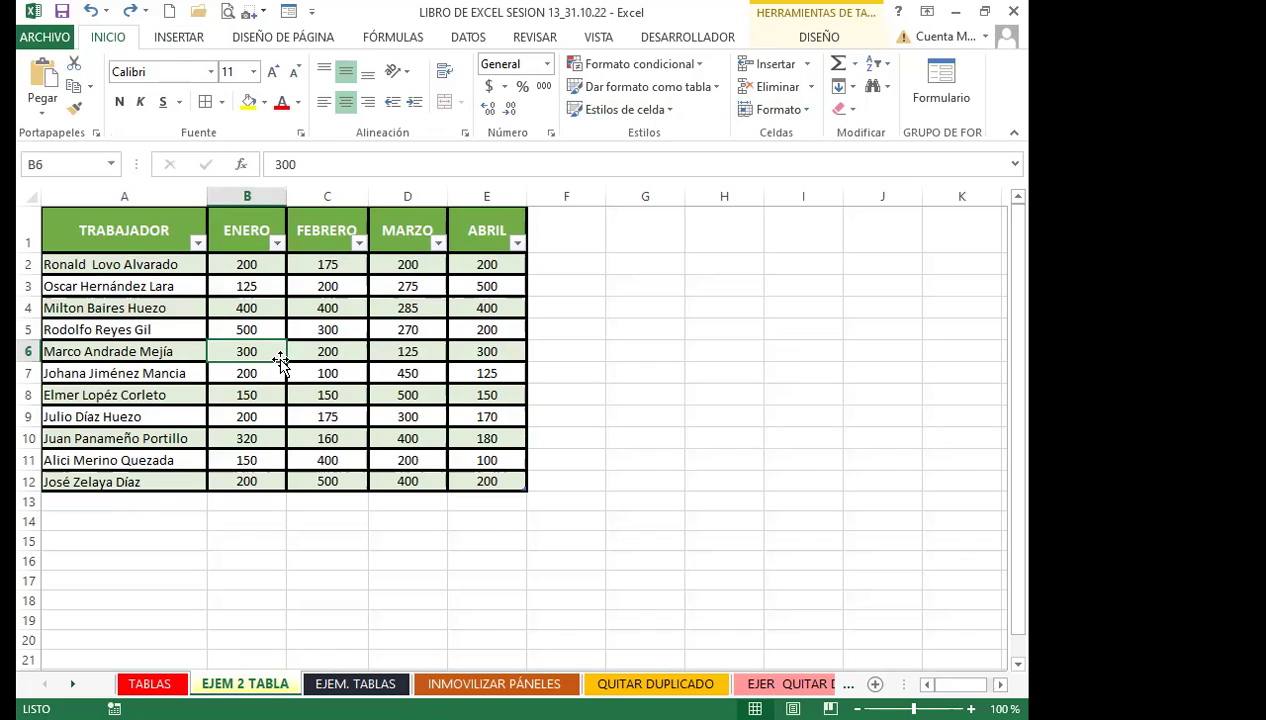
pyautogui.click(148, 683)
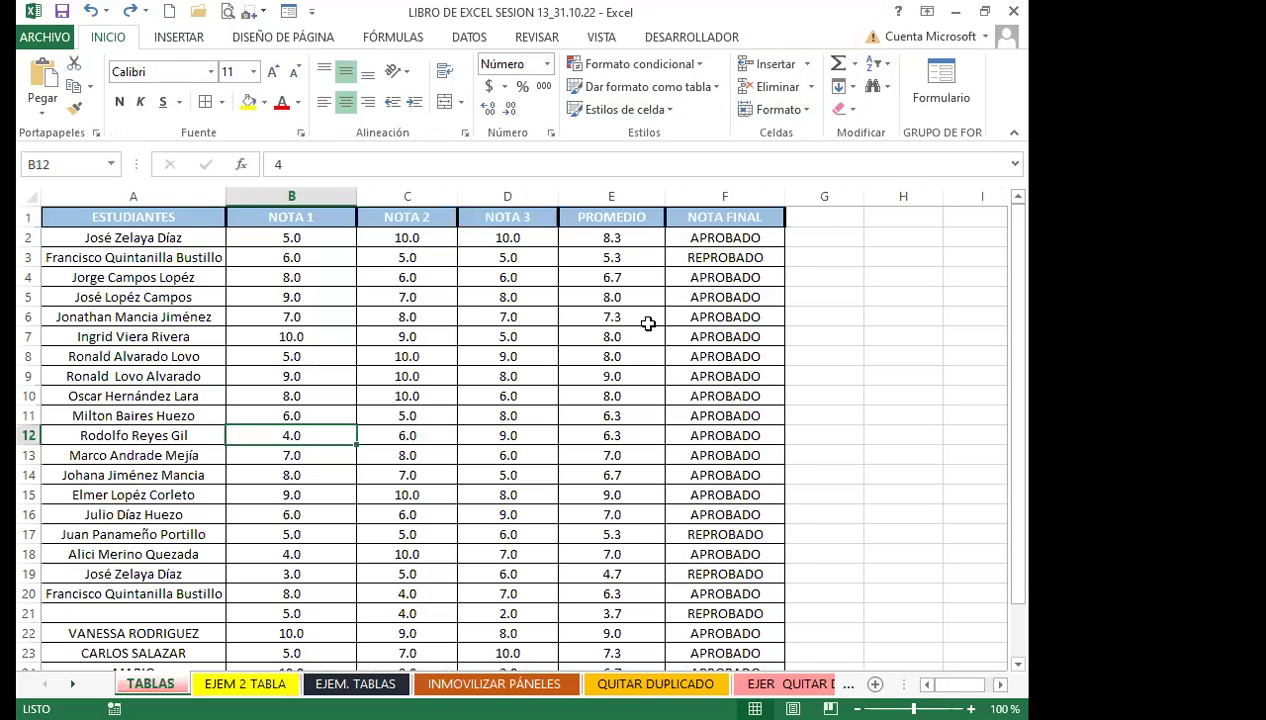
pyautogui.click(655, 277)
pyautogui.click(730, 277)
pyautogui.click(240, 683)
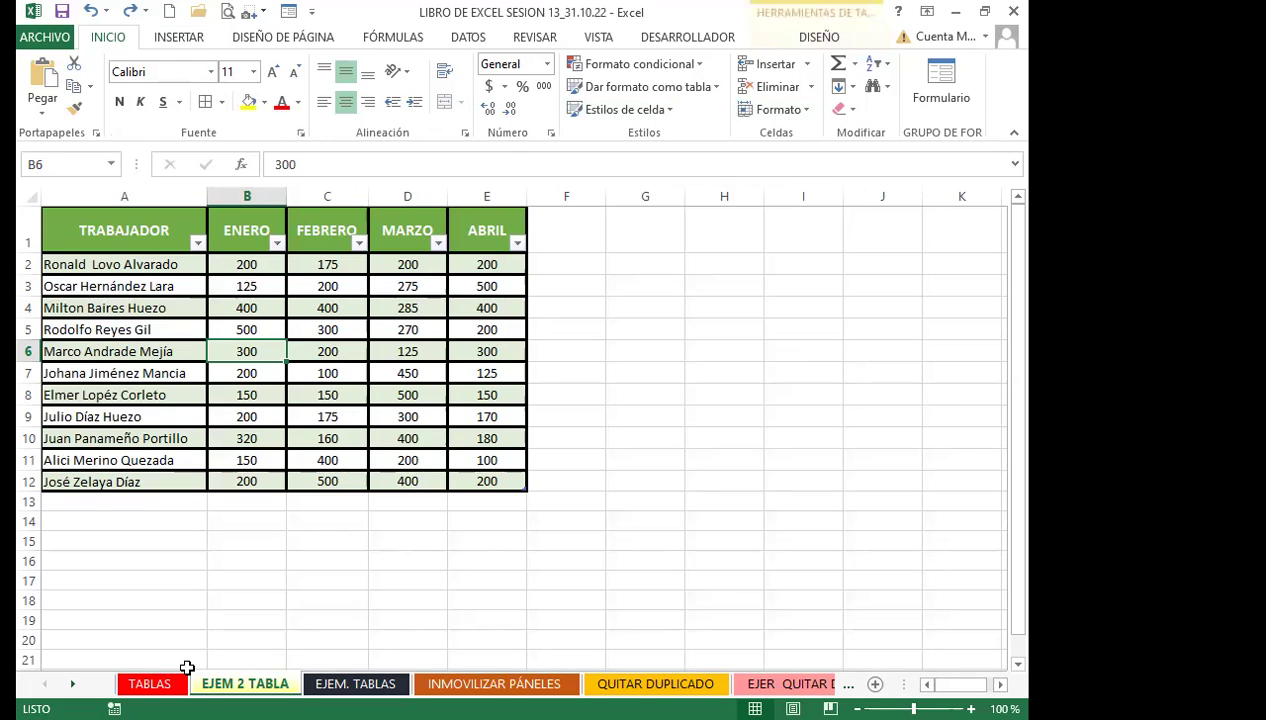
pyautogui.click(405, 325)
pyautogui.moveTo(233, 266); pyautogui.dragTo(495, 482)
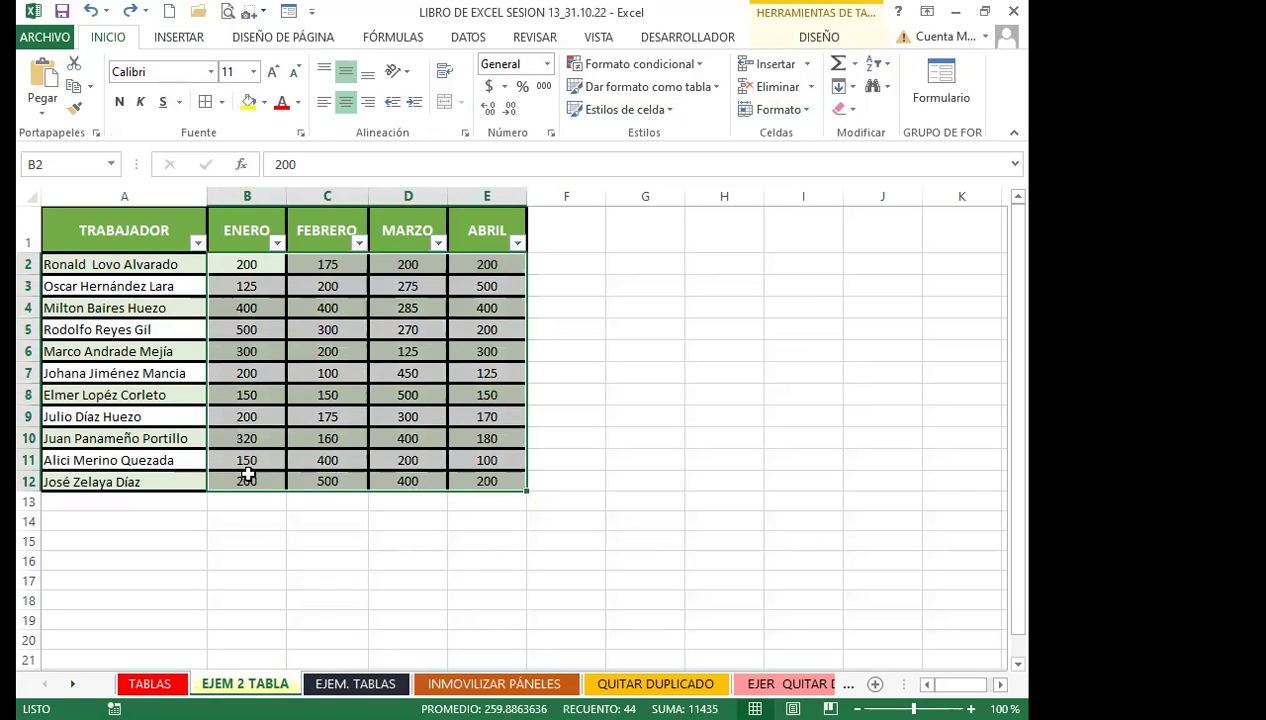
pyautogui.click(246, 438)
pyautogui.click(130, 501)
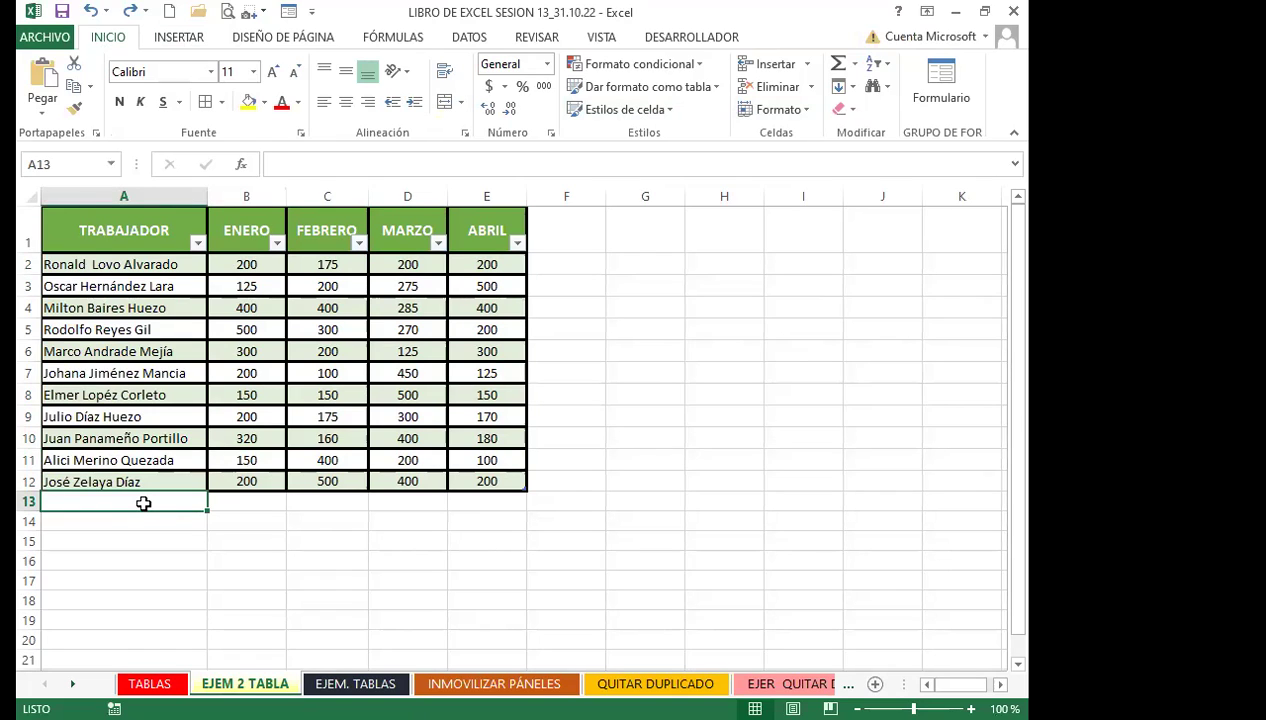
# Enter a new worker's name in A13 with ENERO 500, FEBRERO 400, MARZO 200, ABRIL 100
pyautogui.write('ZOBEYDA')
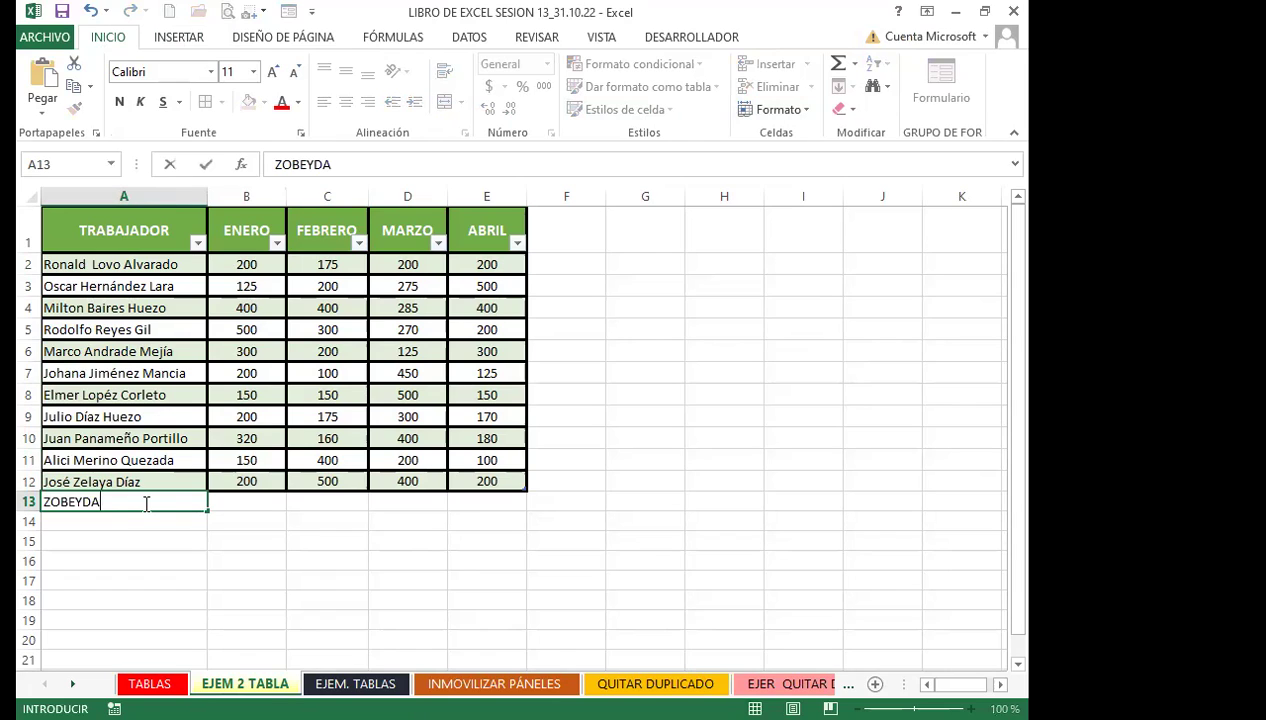
pyautogui.press('Tab')
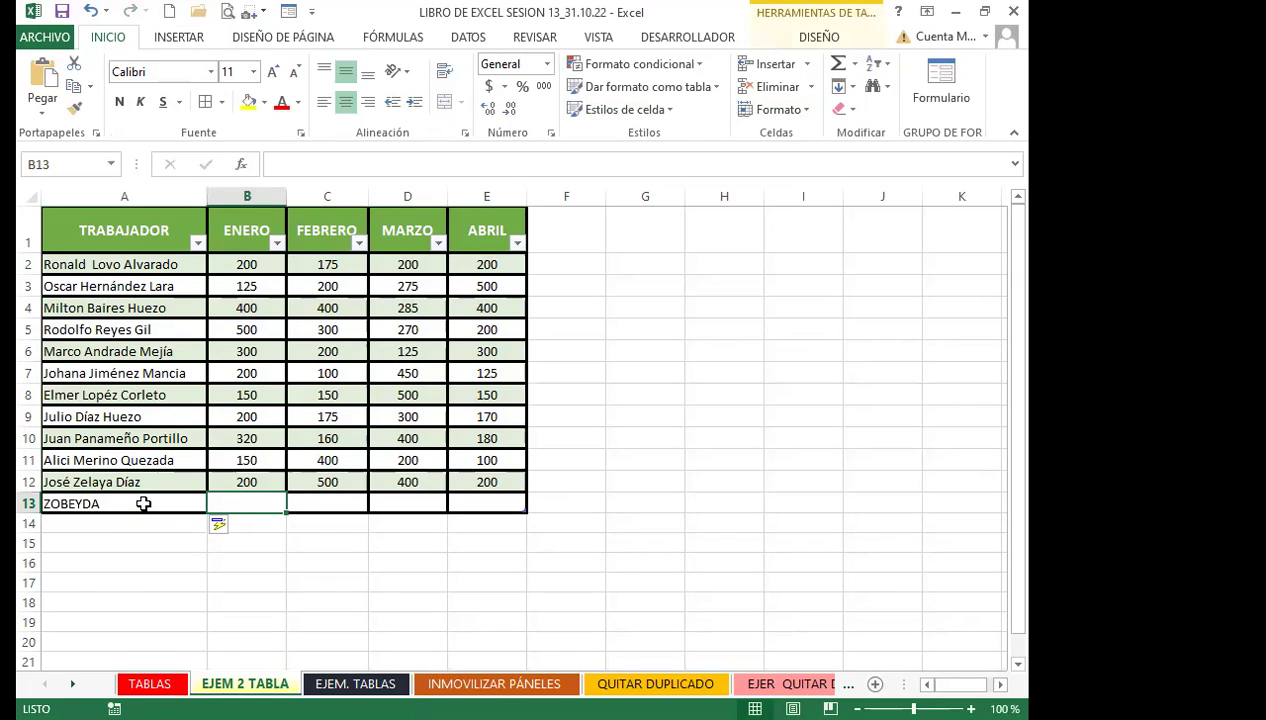
pyautogui.write('500')
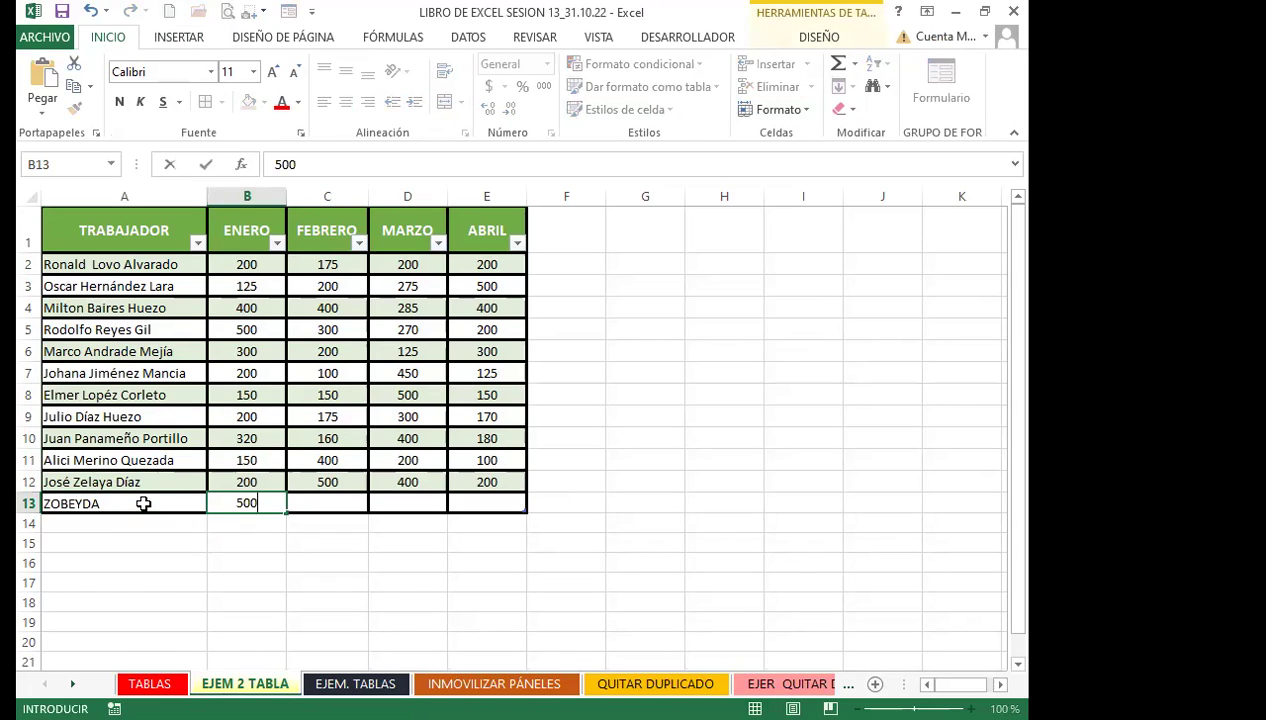
pyautogui.press('Tab')
pyautogui.write('400')
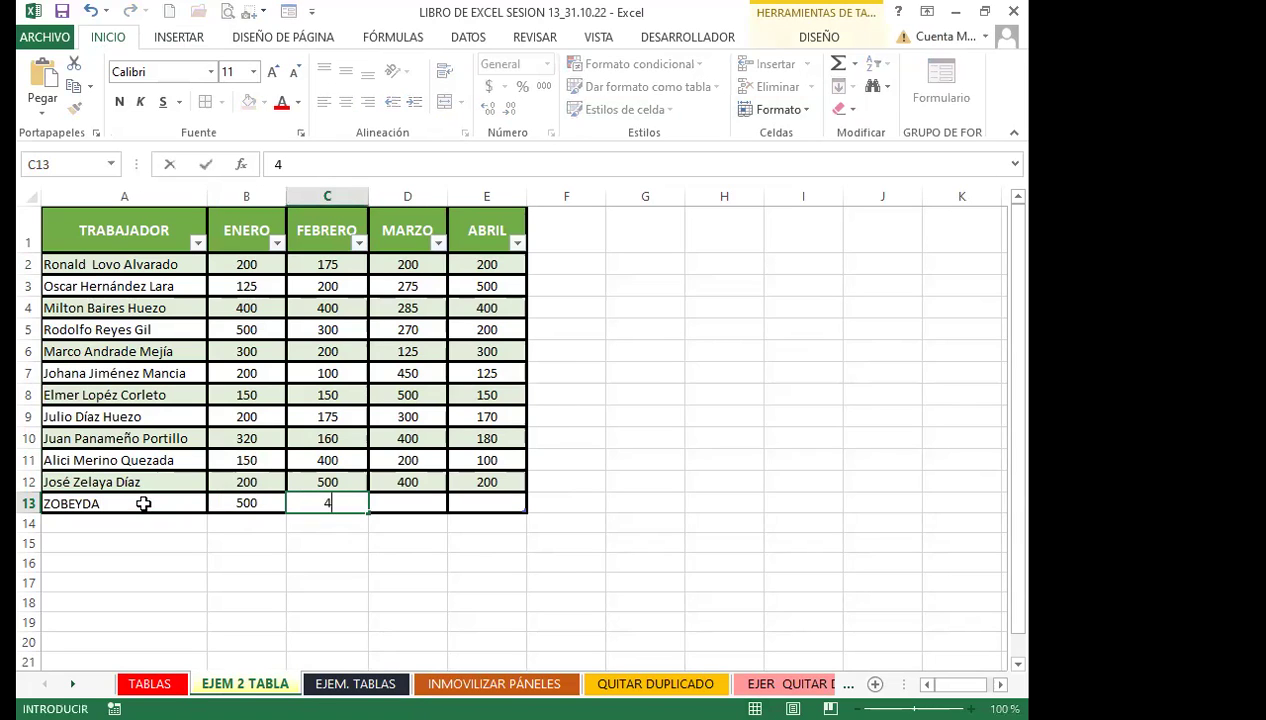
pyautogui.press('Tab')
pyautogui.write('200')
pyautogui.press('Tab')
pyautogui.write('100')
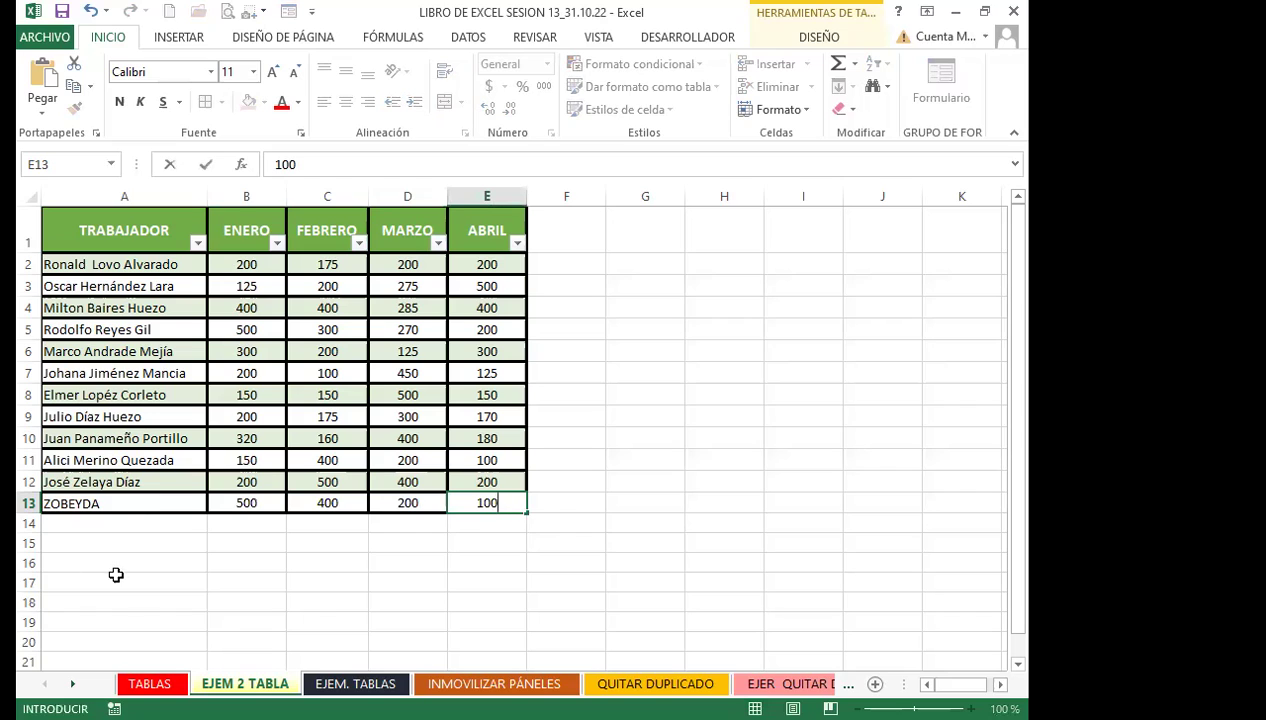
pyautogui.click(116, 575)
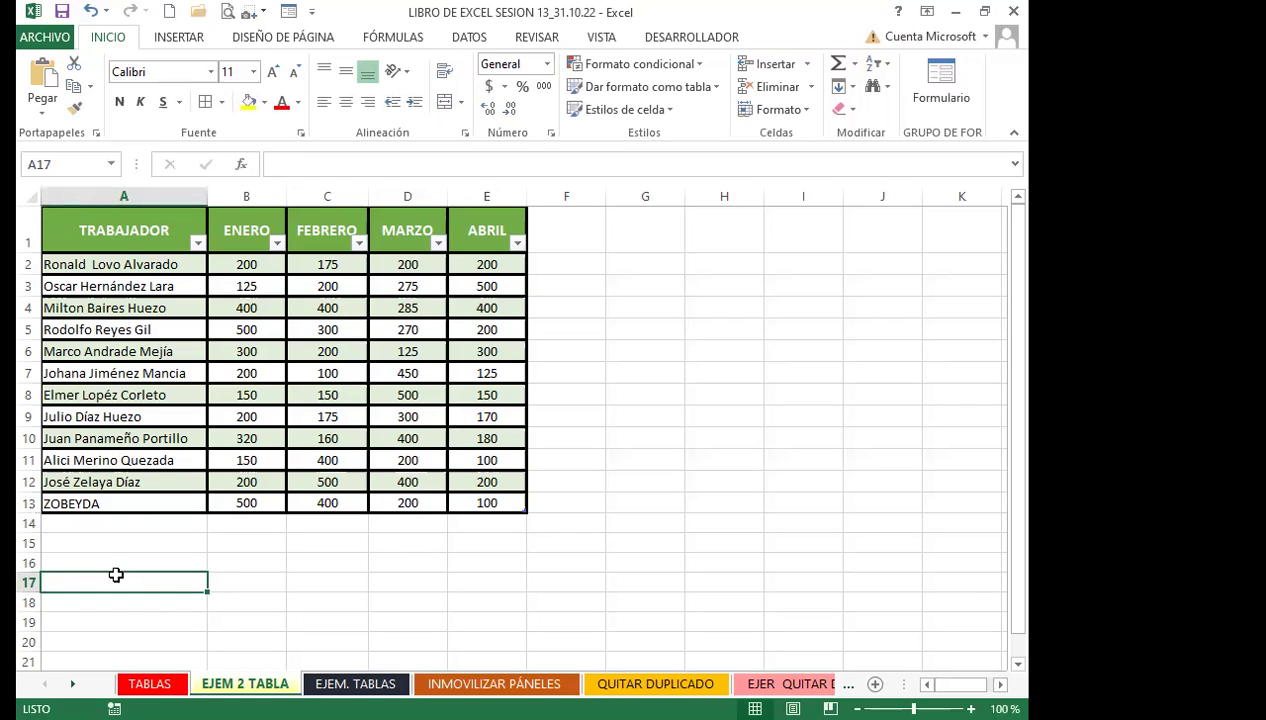
pyautogui.click(300, 462)
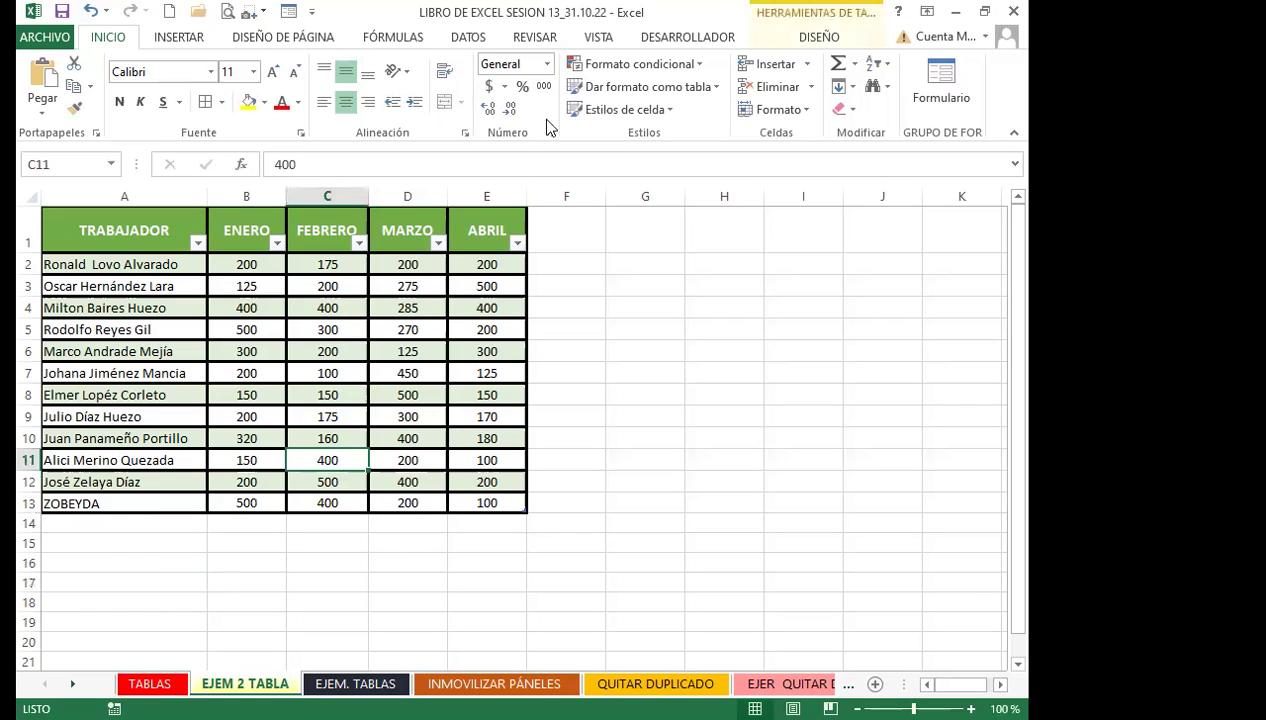
# Resize the EJEMPLO_2_TABLA table to $A$1:$E$13 to include the new row
pyautogui.click(806, 37)
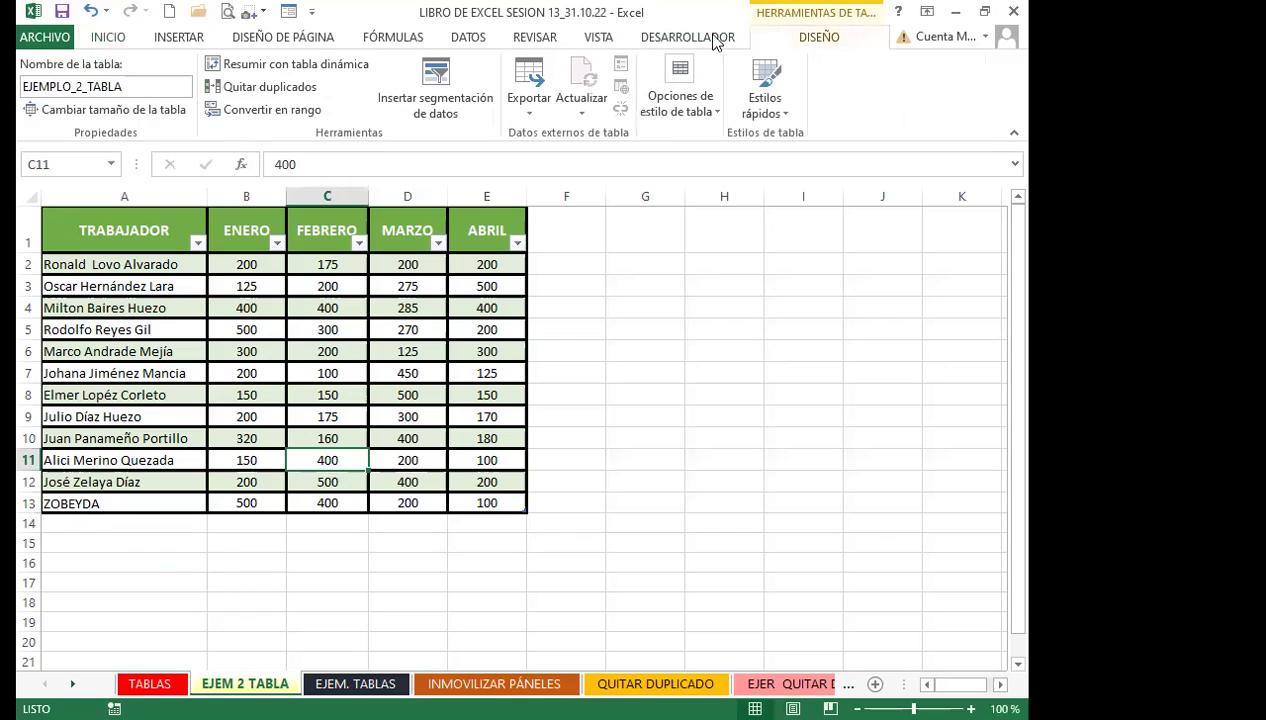
pyautogui.click(122, 113)
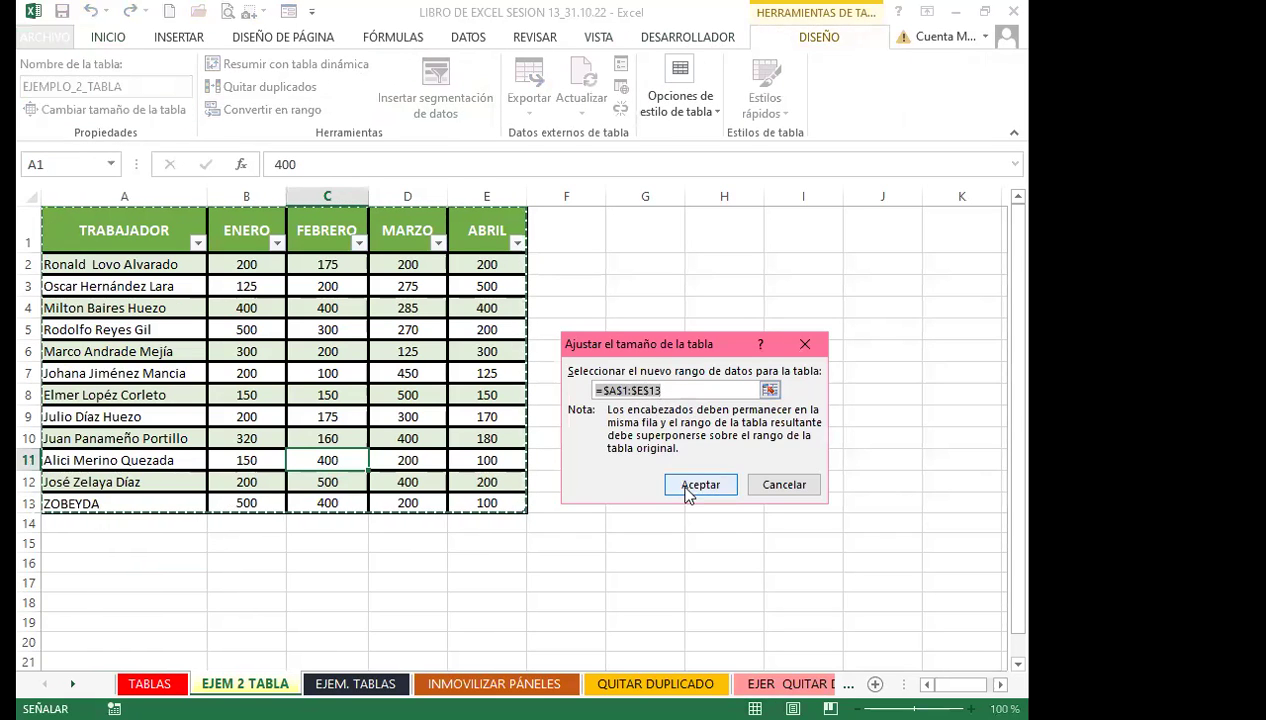
pyautogui.click(701, 486)
pyautogui.click(350, 392)
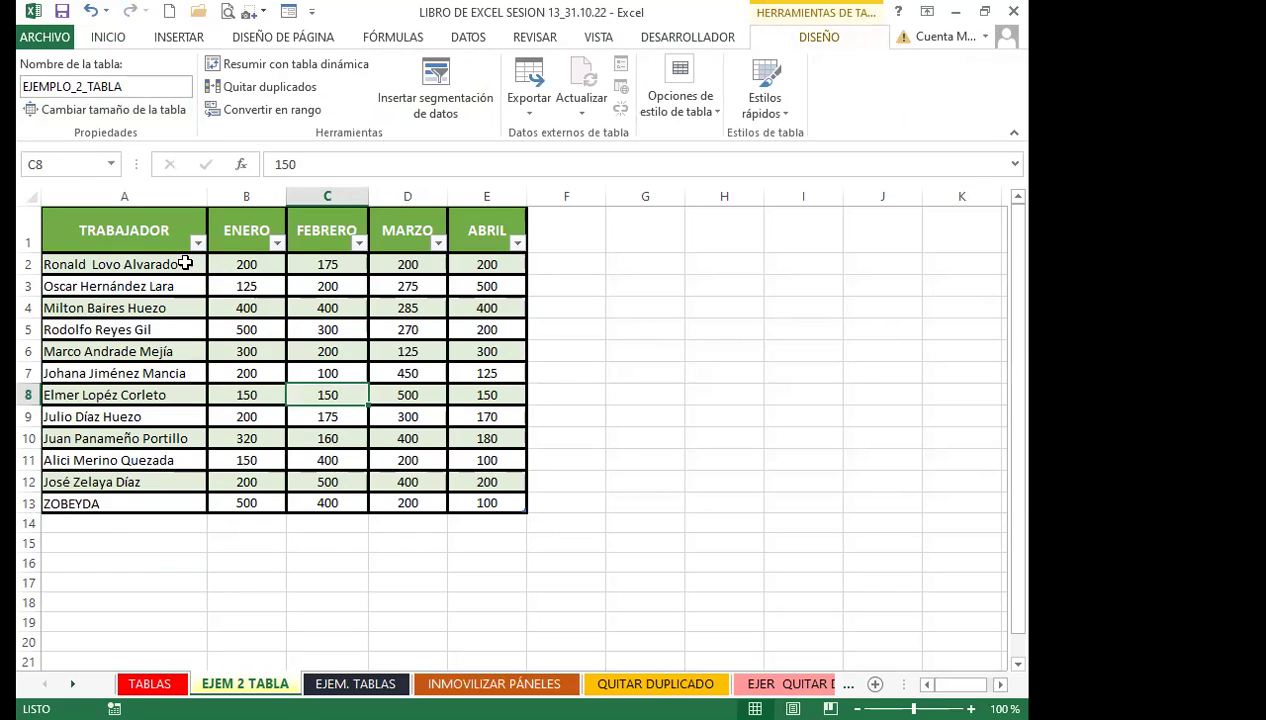
# Turn off the header filter buttons with Ctrl+Shift+L, then go to the EJEM. TABLAS sheet
pyautogui.click(105, 40)
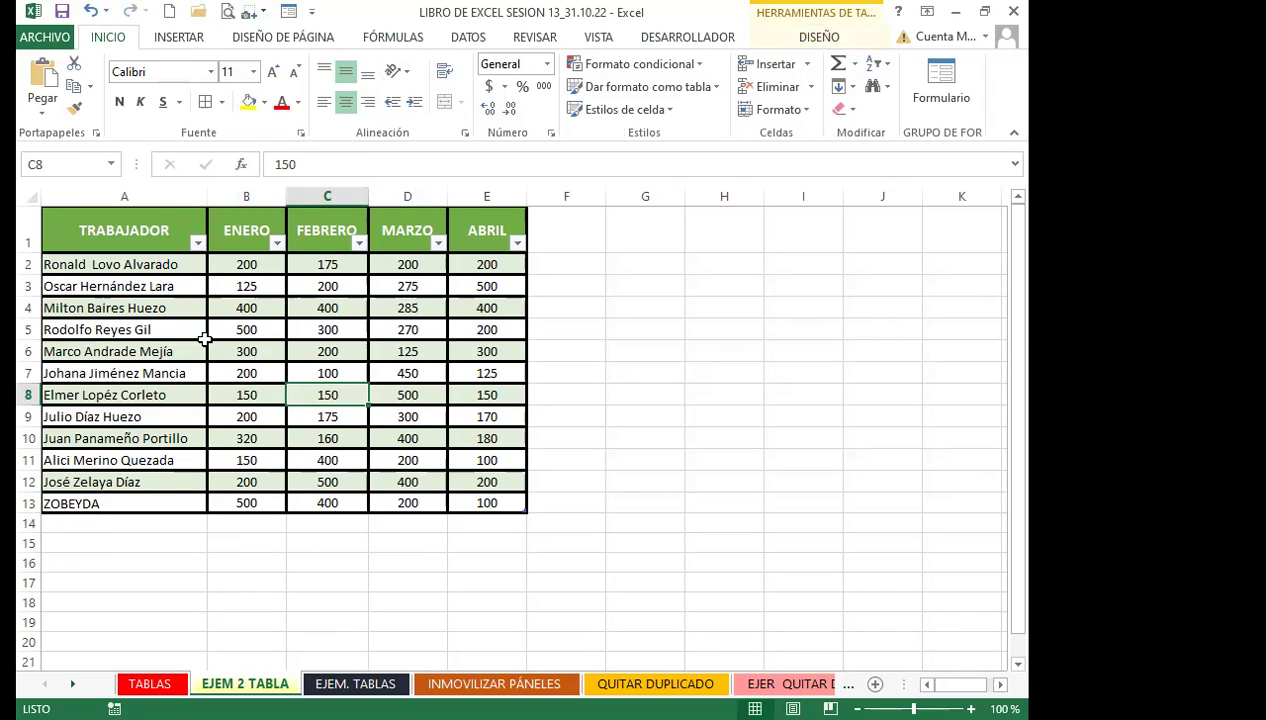
pyautogui.hotkey('ctrl', 'shift', 'l')
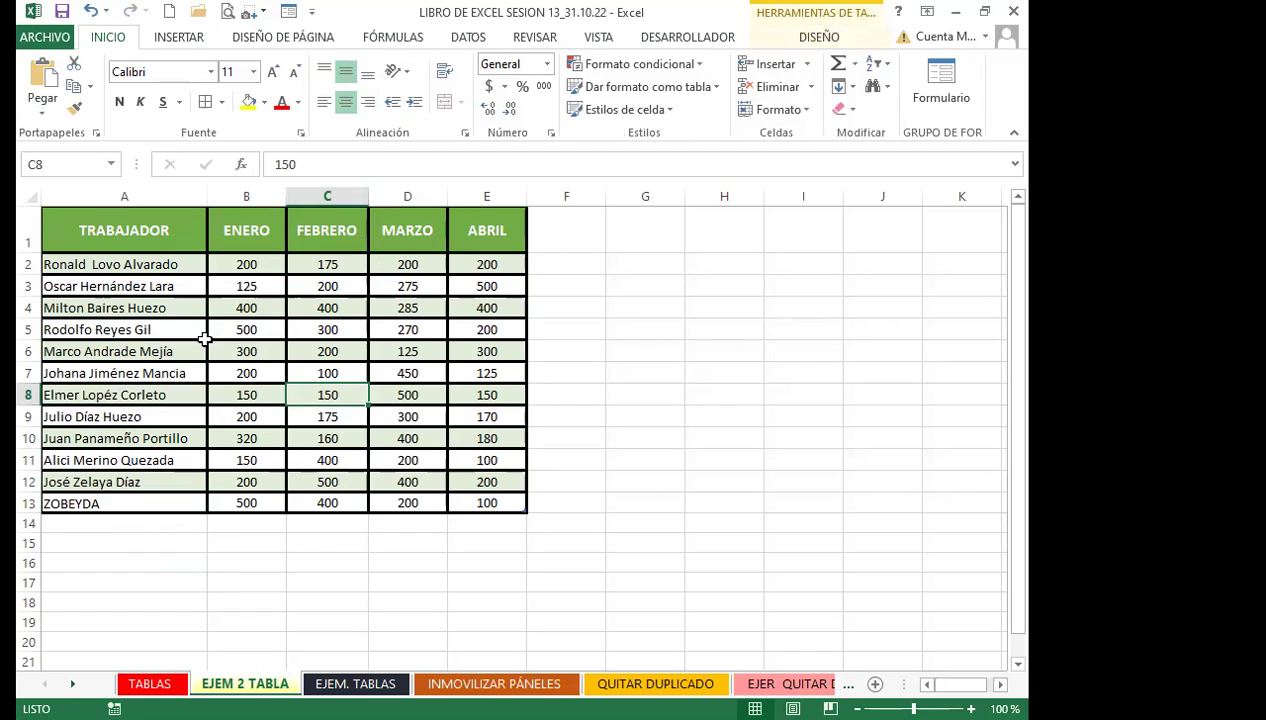
pyautogui.click(137, 322)
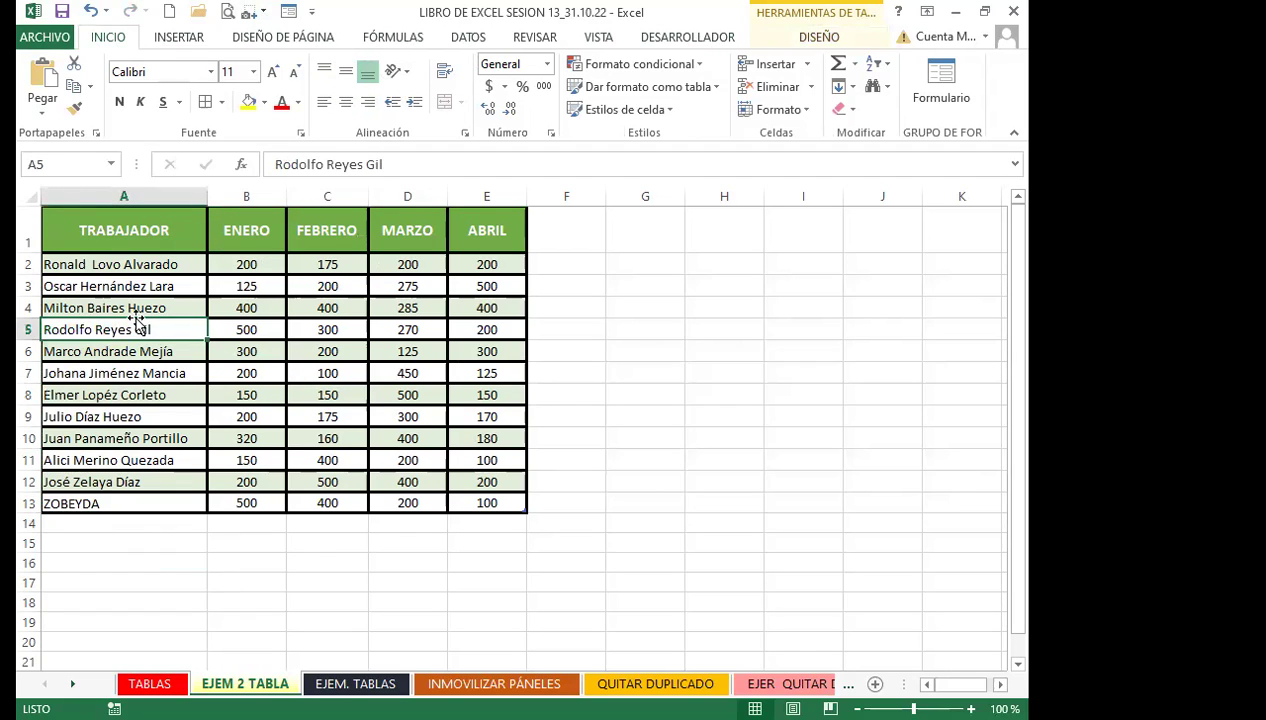
pyautogui.click(143, 284)
pyautogui.click(292, 365)
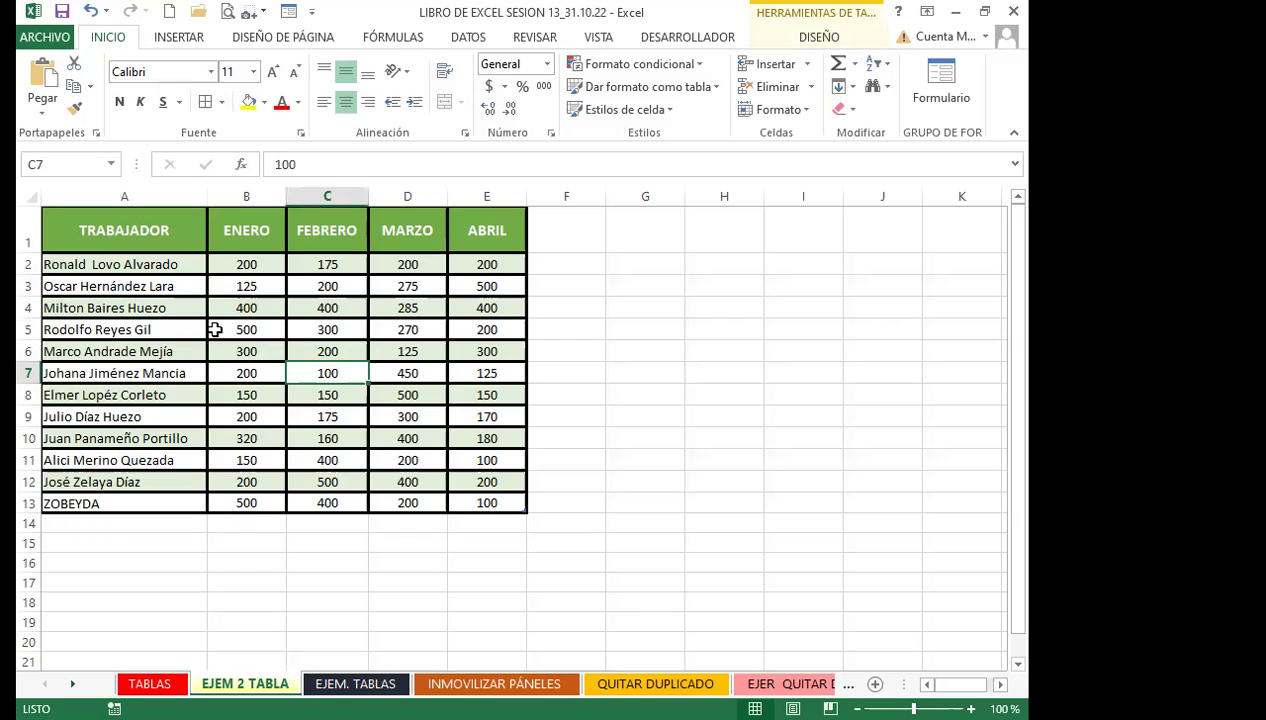
pyautogui.moveTo(100, 230); pyautogui.dragTo(499, 503)
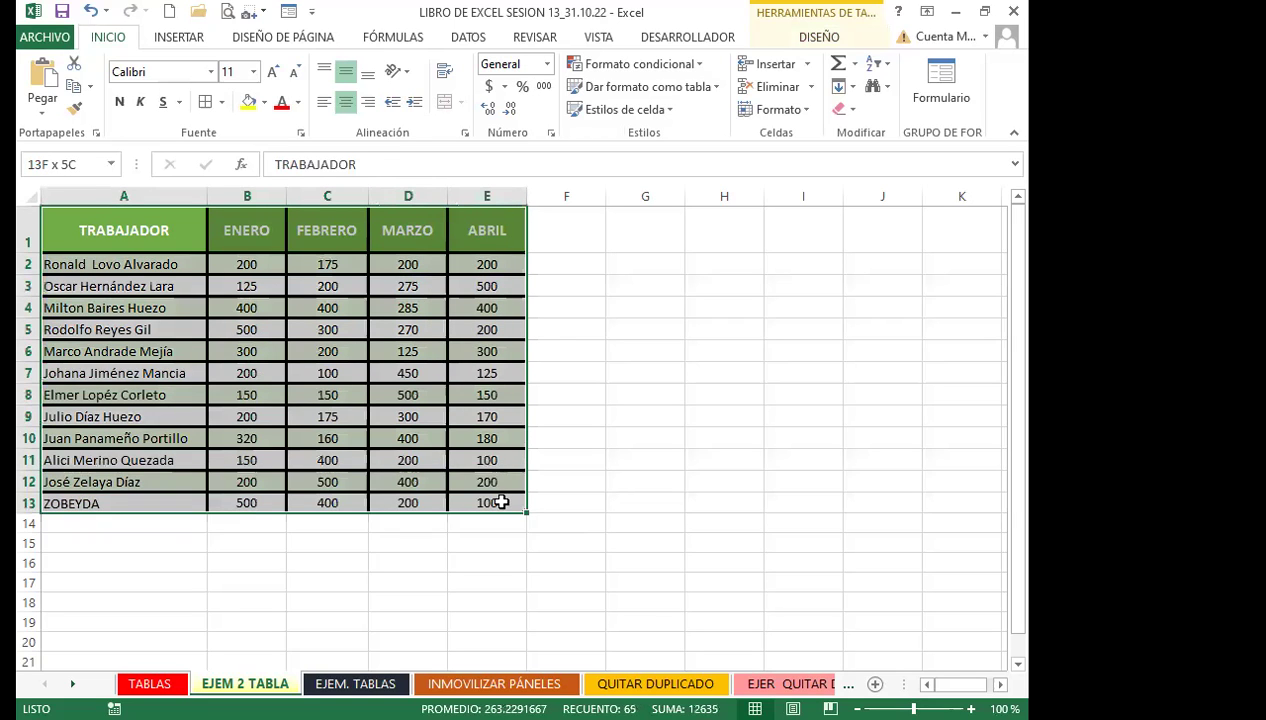
pyautogui.click(319, 350)
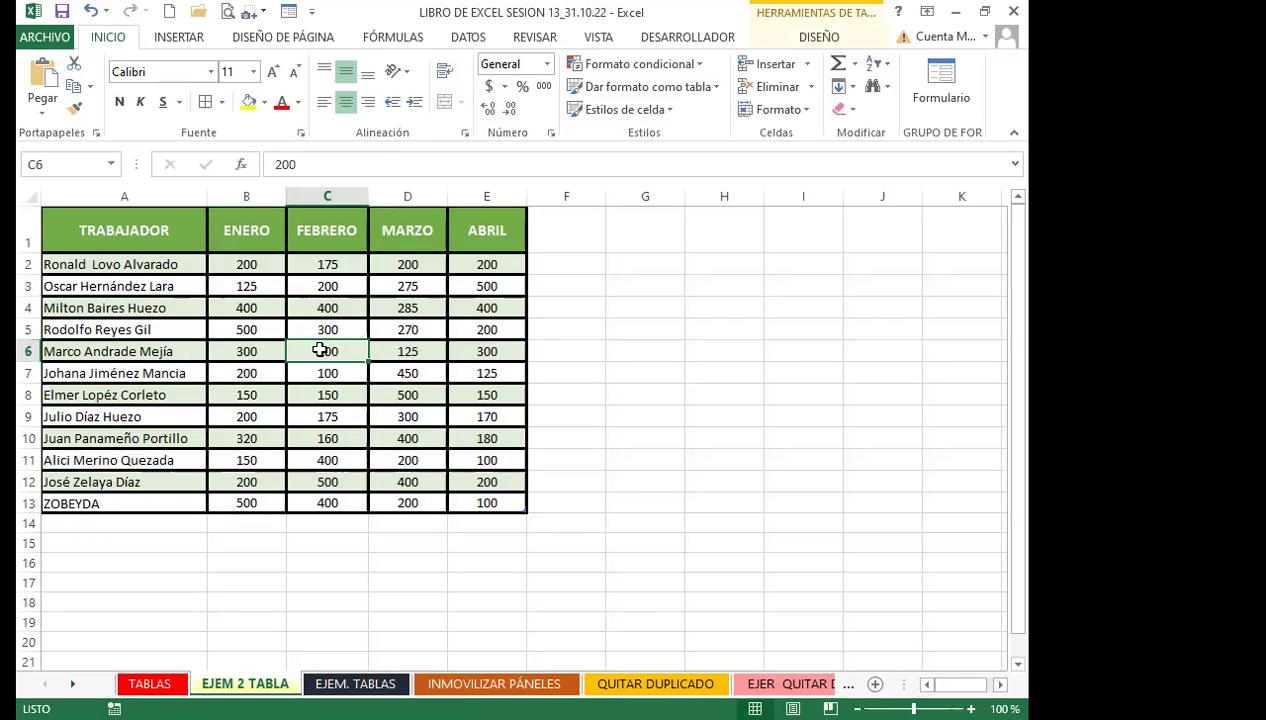
pyautogui.click(350, 499)
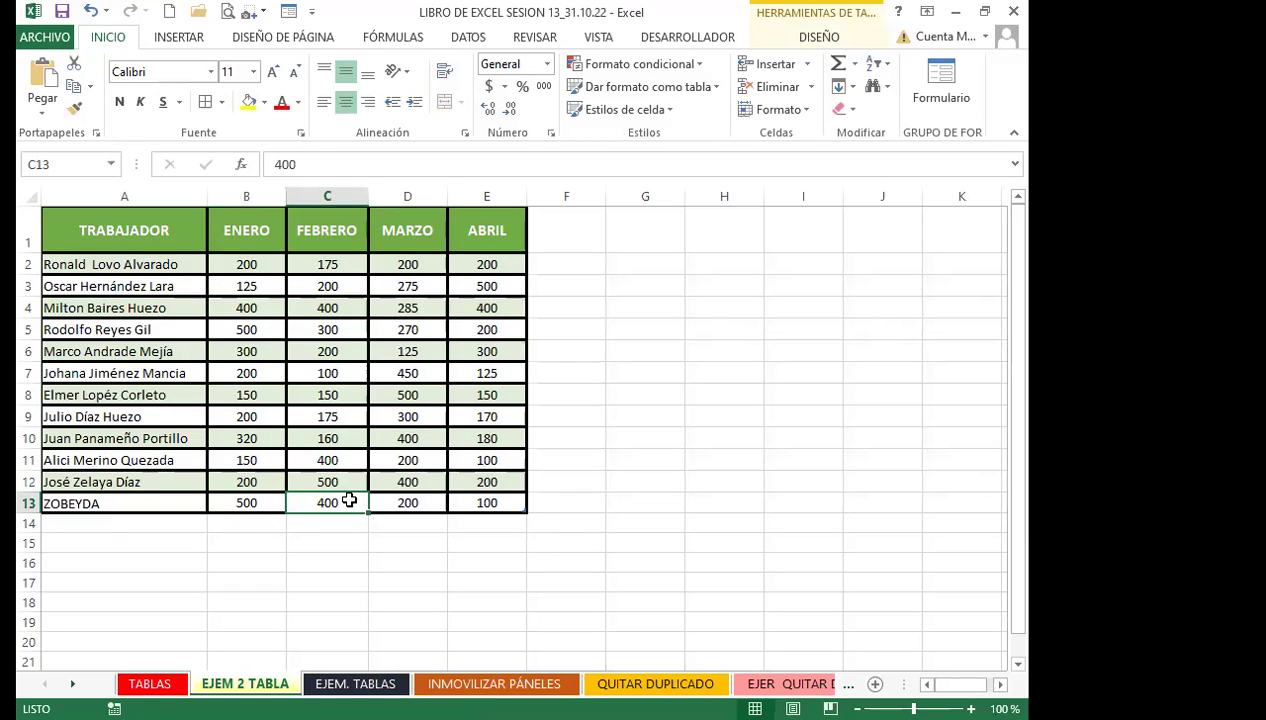
pyautogui.click(355, 683)
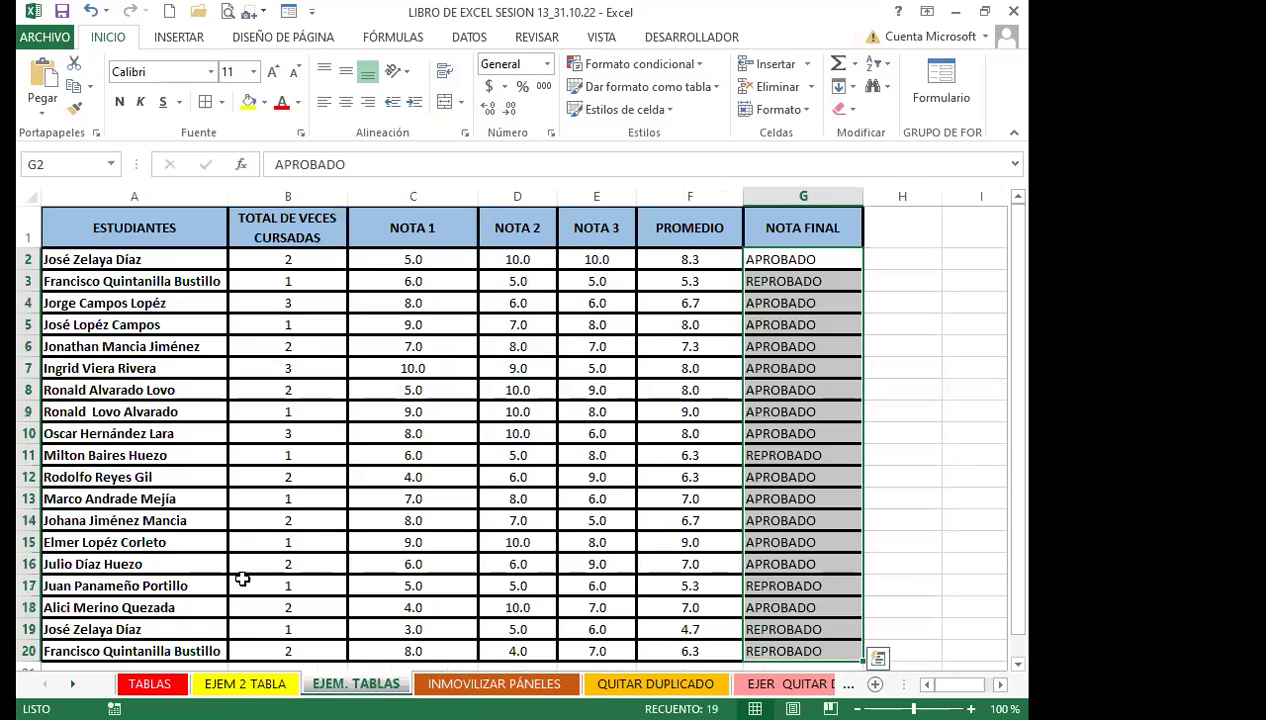
# Delete the PROMEDIO and NOTA FINAL values in F2:G20, then select the table A1:G20
pyautogui.click(333, 521)
pyautogui.click(682, 260)
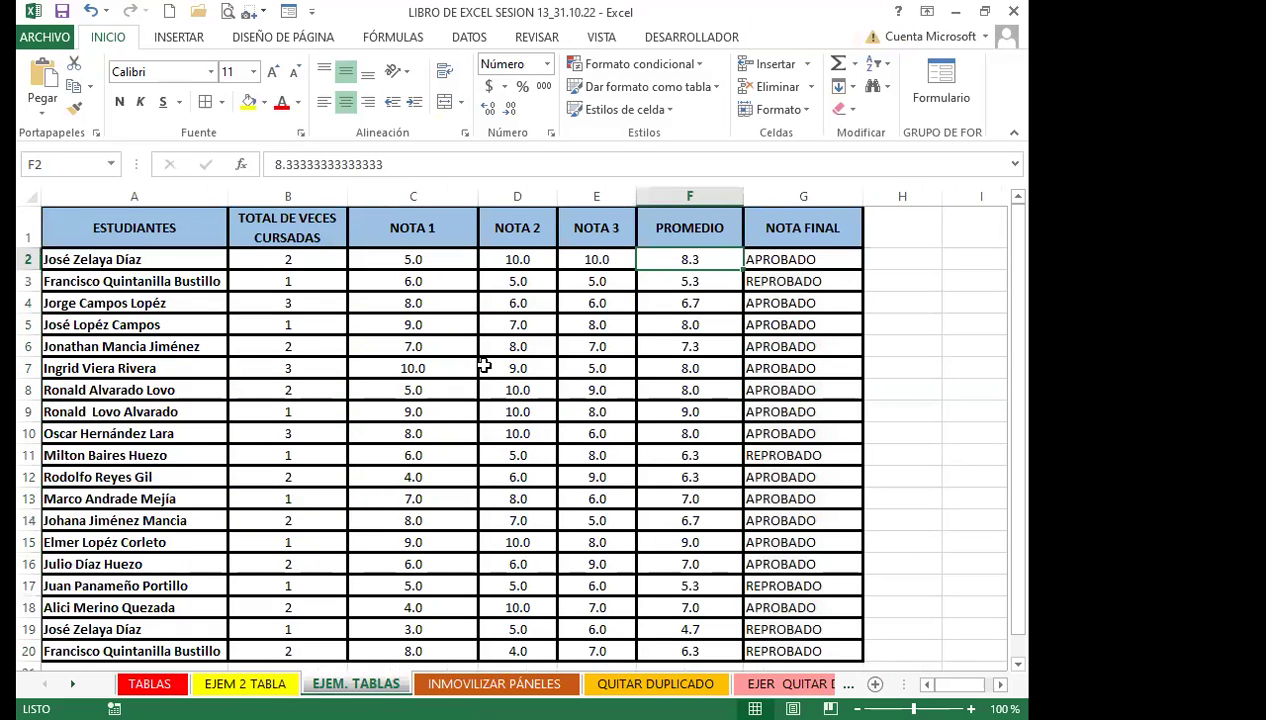
pyautogui.click(795, 259)
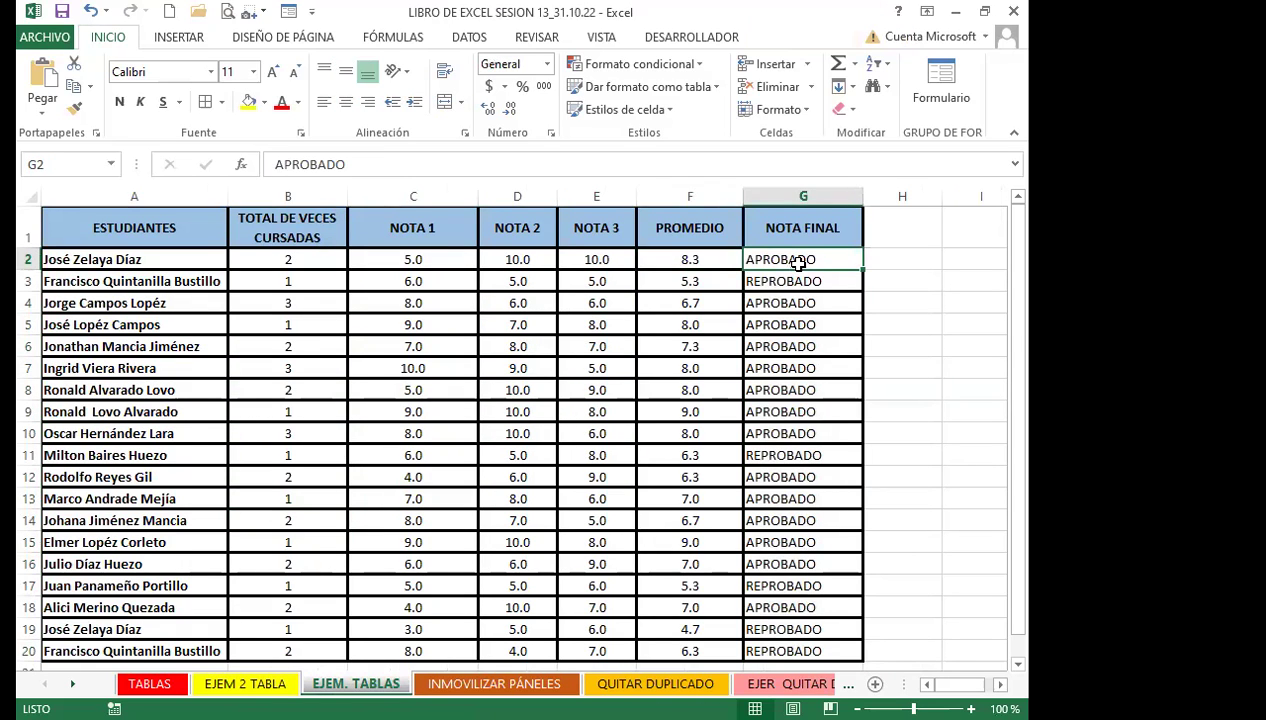
pyautogui.moveTo(687, 260); pyautogui.dragTo(770, 622)
pyautogui.press('Delete')
pyautogui.scroll(1, 497, 480)
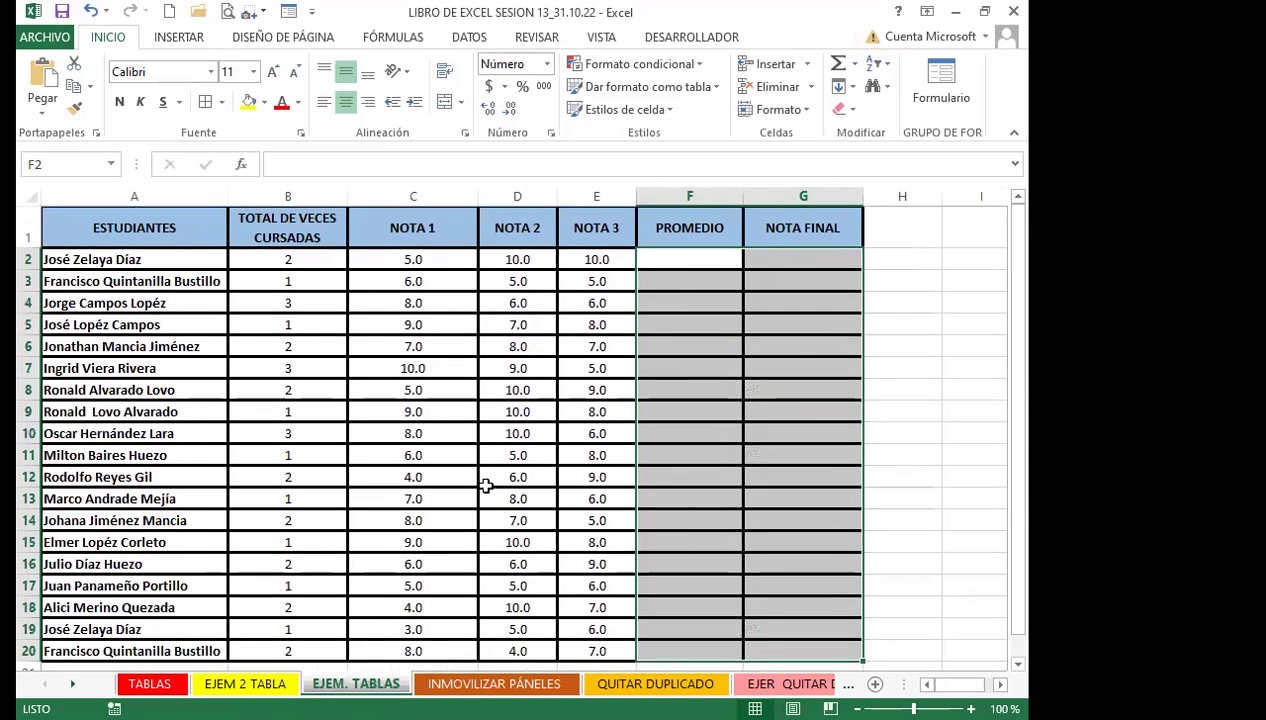
pyautogui.click(683, 259)
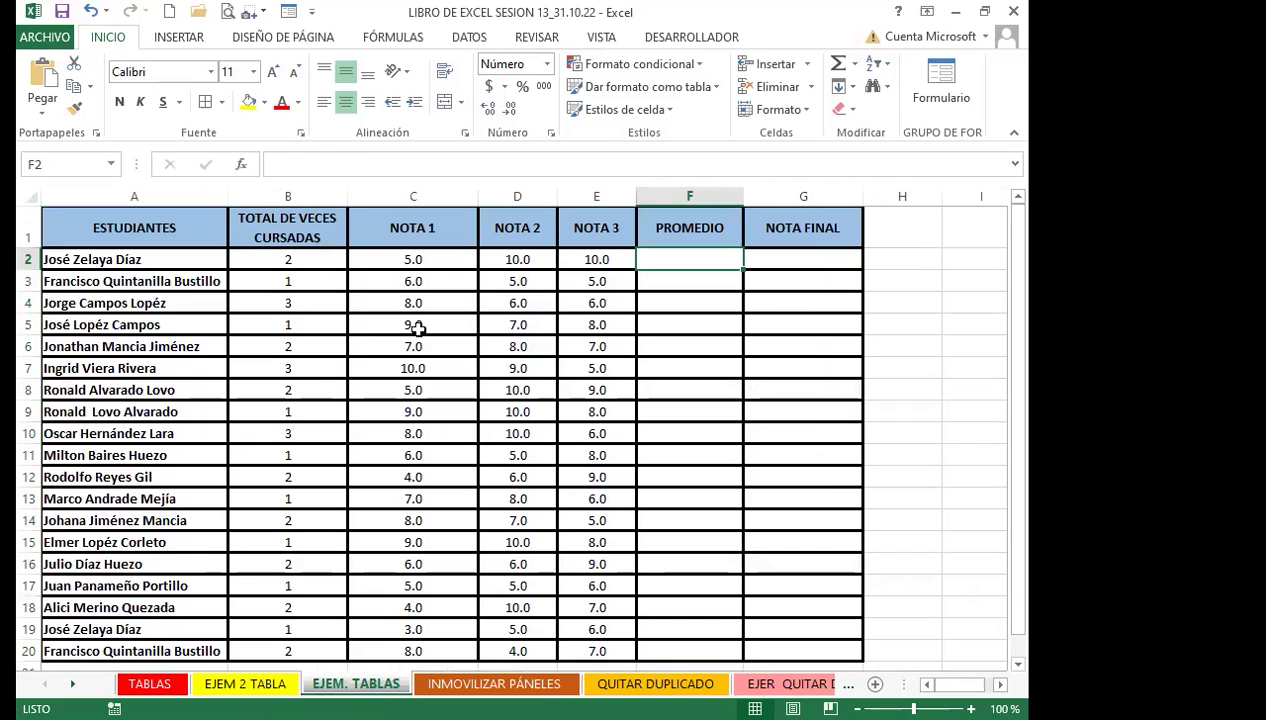
pyautogui.click(254, 304)
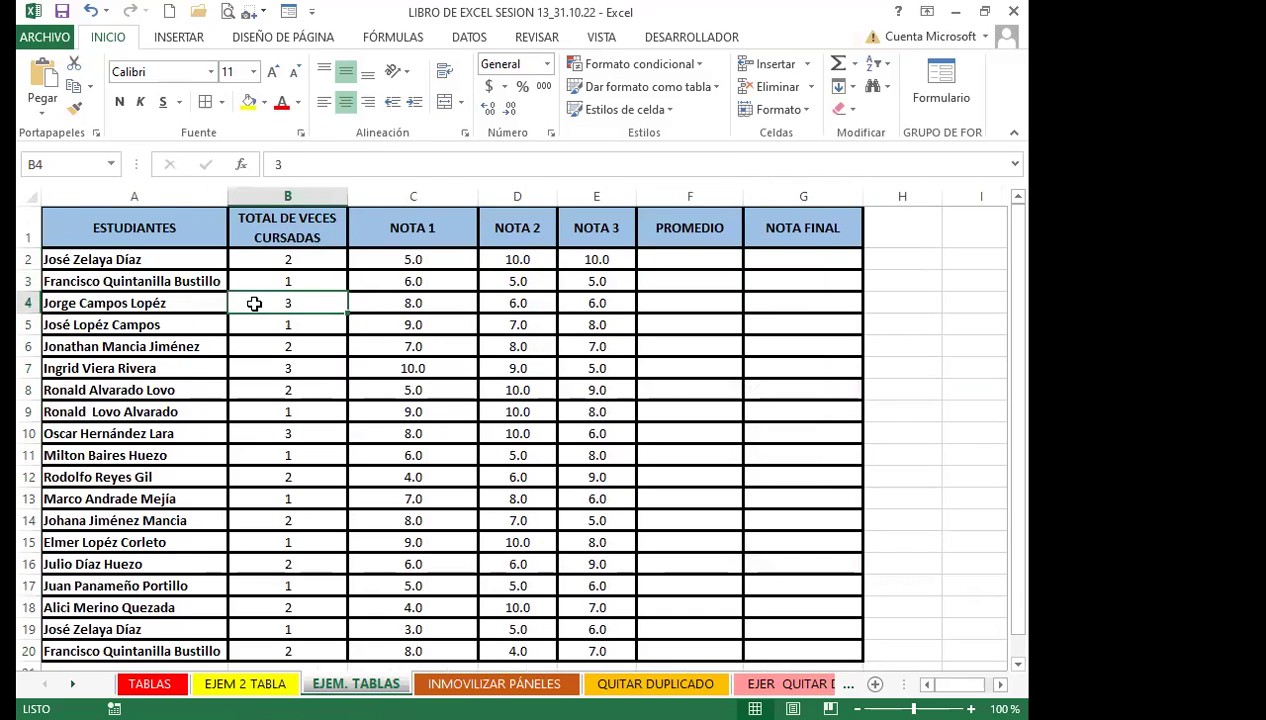
pyautogui.click(446, 264)
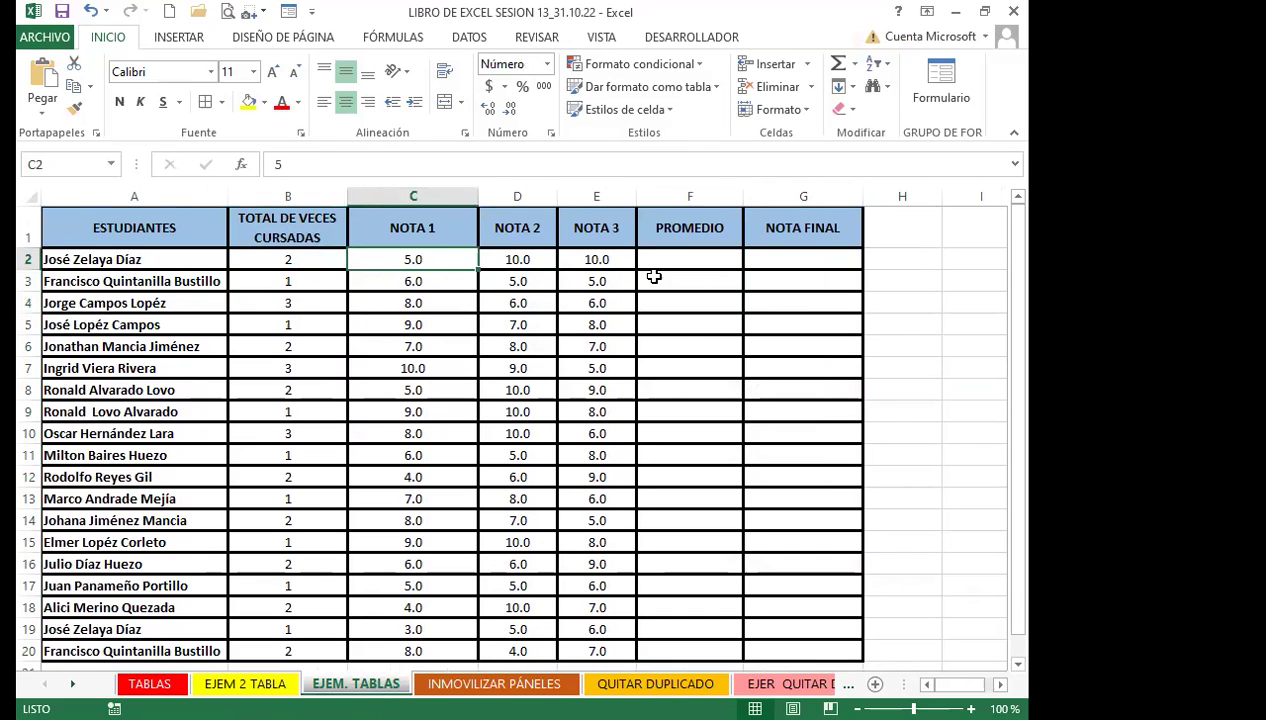
pyautogui.click(657, 328)
pyautogui.moveTo(121, 228); pyautogui.dragTo(792, 658)
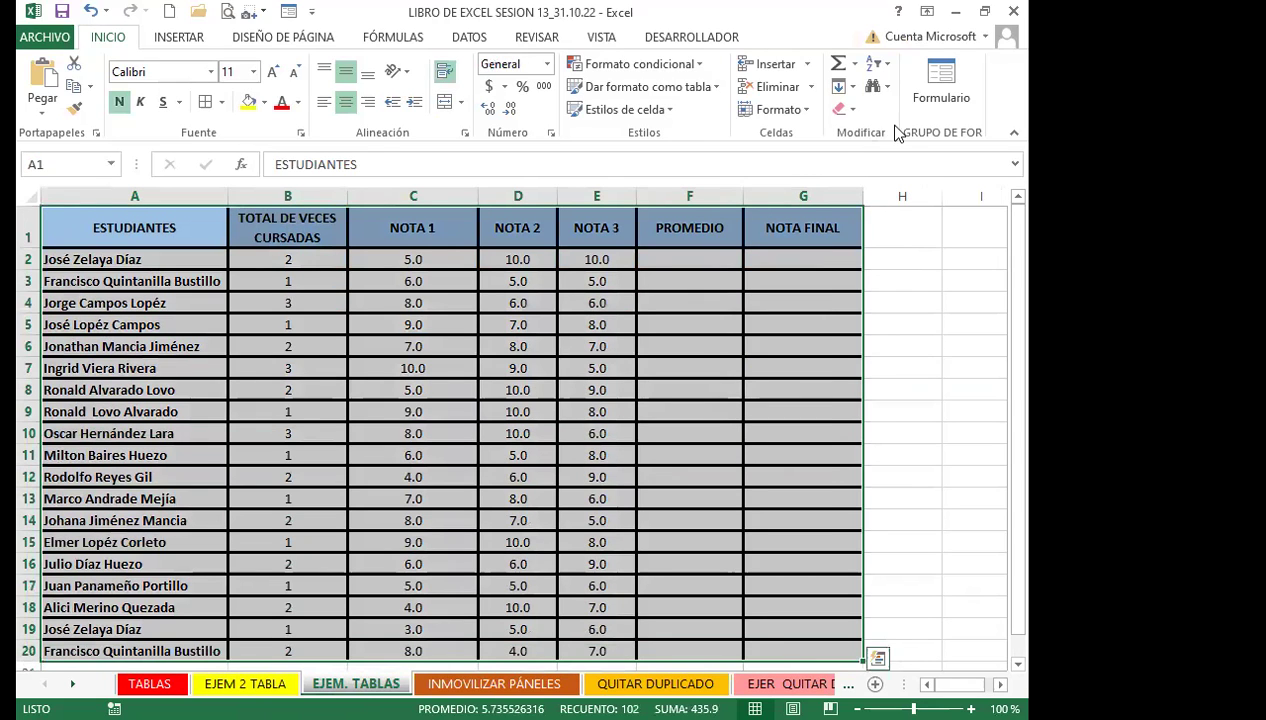
# Clear the table's formats and show the grade columns with one decimal place
pyautogui.click(843, 109)
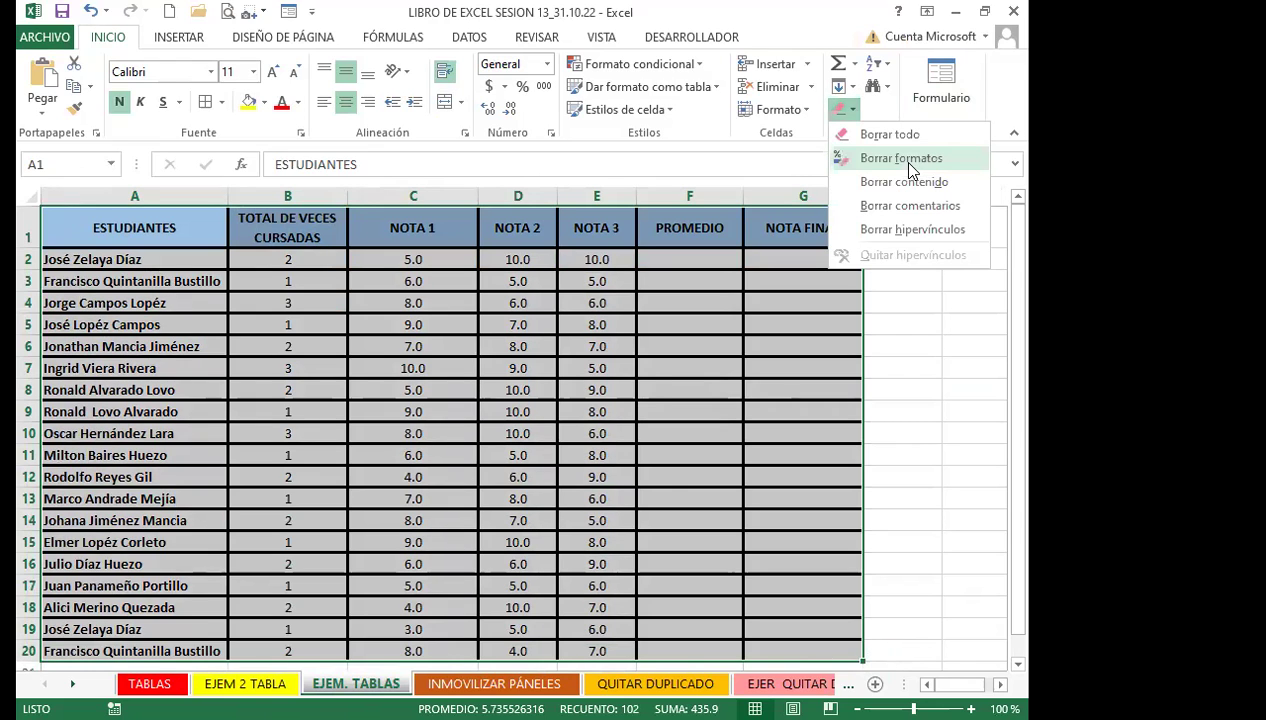
pyautogui.press('Return')
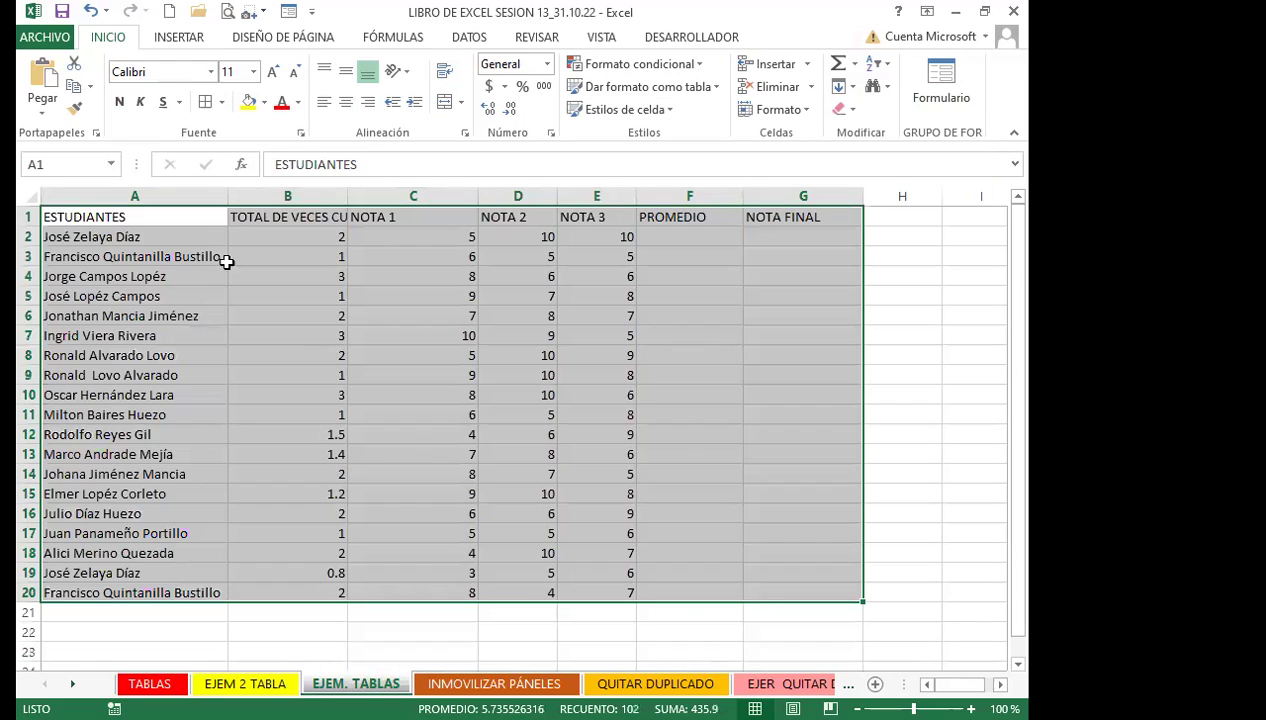
pyautogui.moveTo(302, 236); pyautogui.dragTo(683, 594)
pyautogui.click(489, 111)
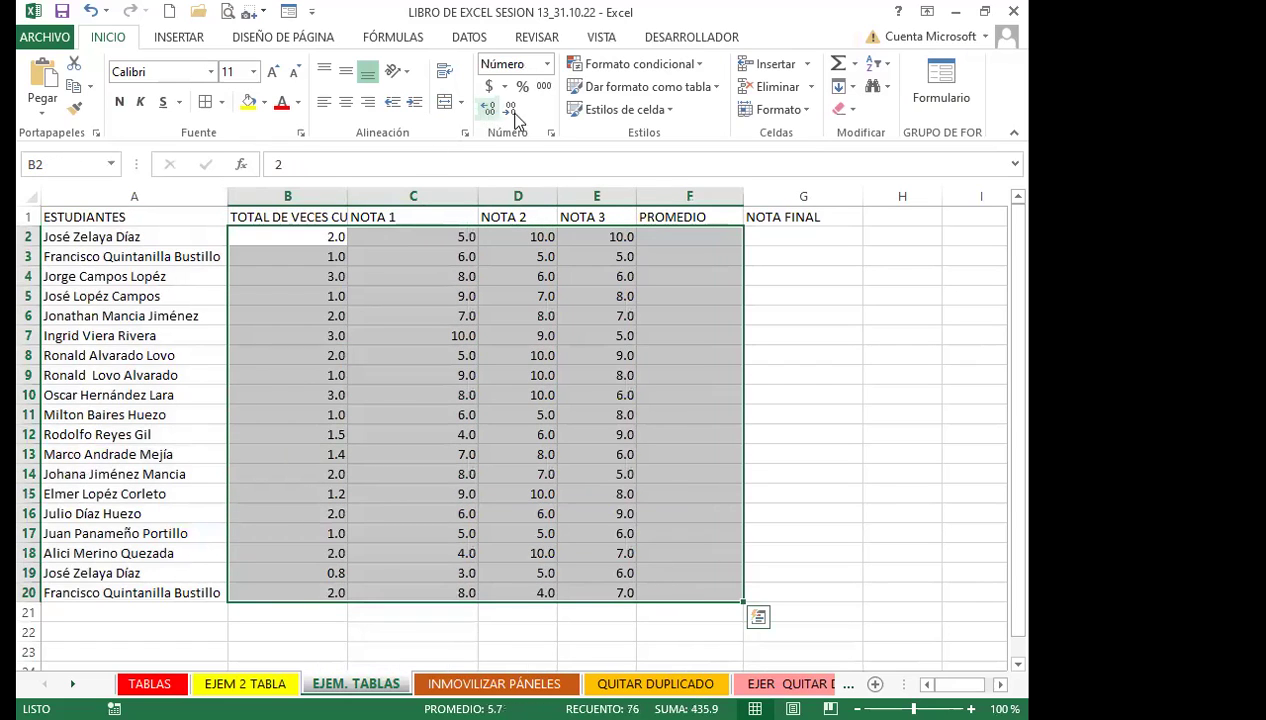
pyautogui.click(163, 277)
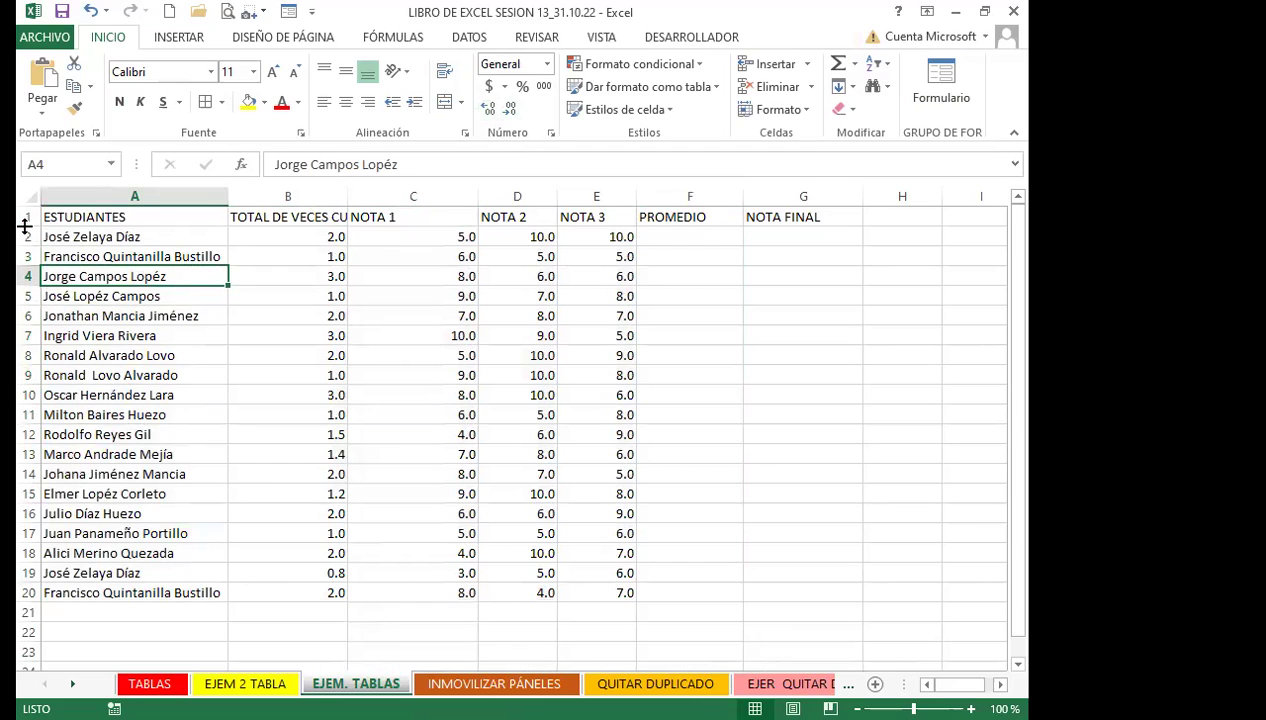
# Heighten row 1 and centre, middle-align and wrap the headers in A1:G1
pyautogui.moveTo(24, 227); pyautogui.dragTo(24, 251)
pyautogui.moveTo(135, 240); pyautogui.dragTo(813, 246)
pyautogui.click(811, 243)
pyautogui.moveTo(171, 229); pyautogui.dragTo(791, 234)
pyautogui.click(342, 103)
pyautogui.click(333, 74)
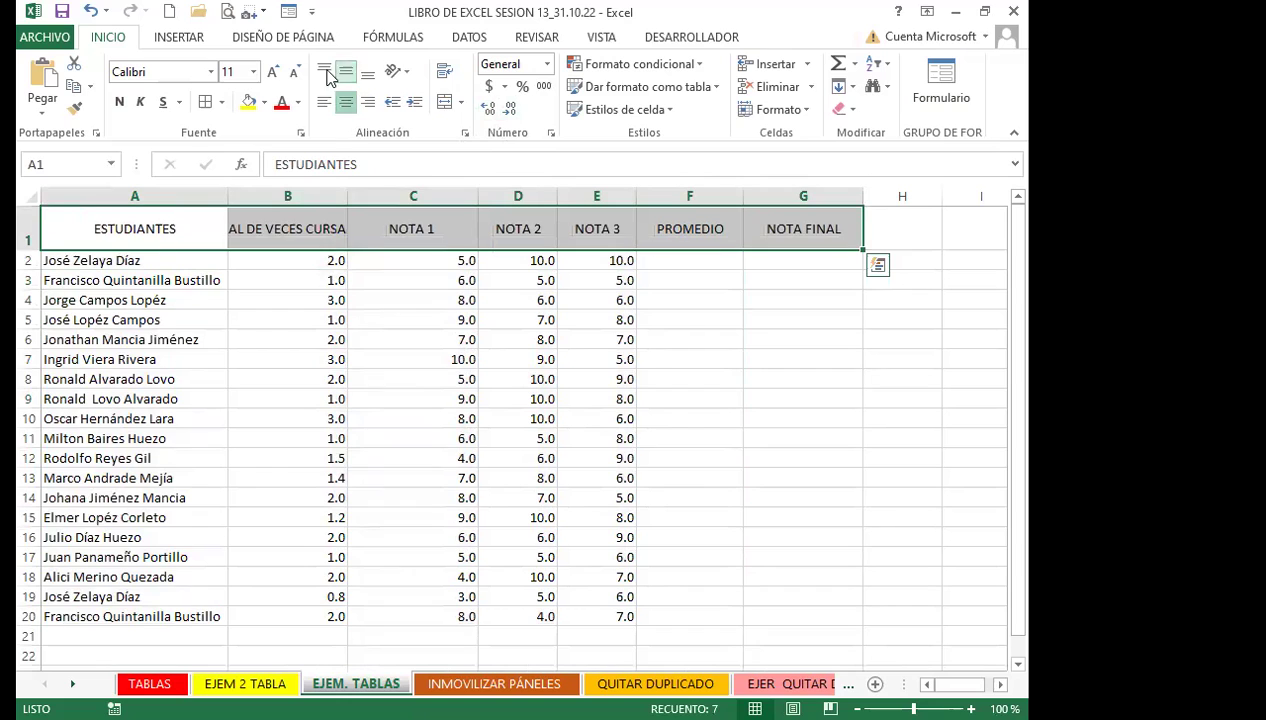
pyautogui.click(444, 71)
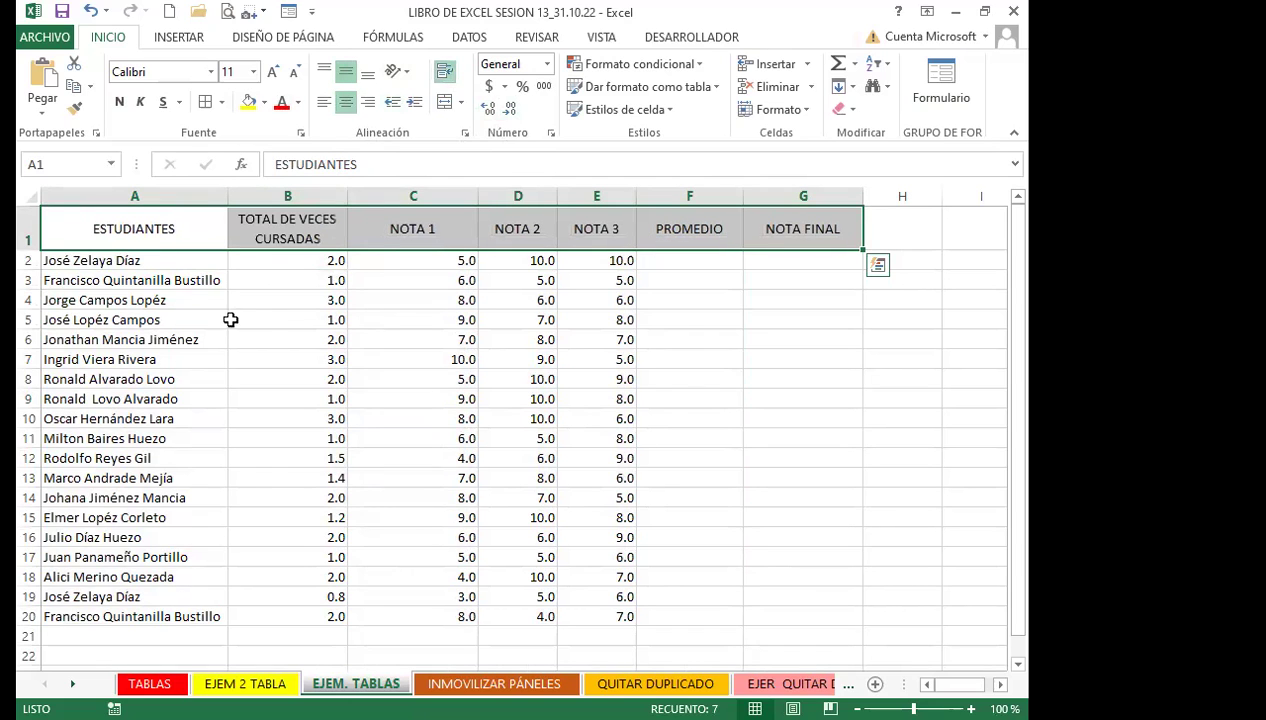
pyautogui.click(302, 300)
pyautogui.click(148, 229)
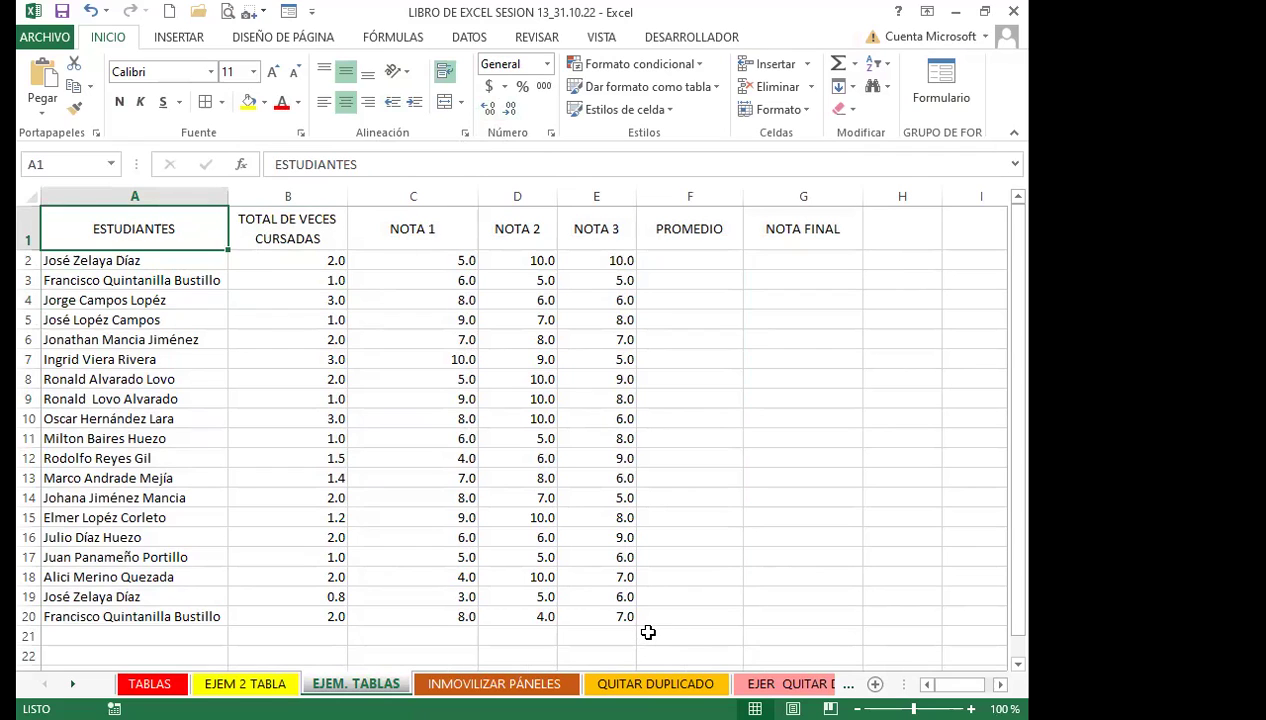
pyautogui.click(690, 598)
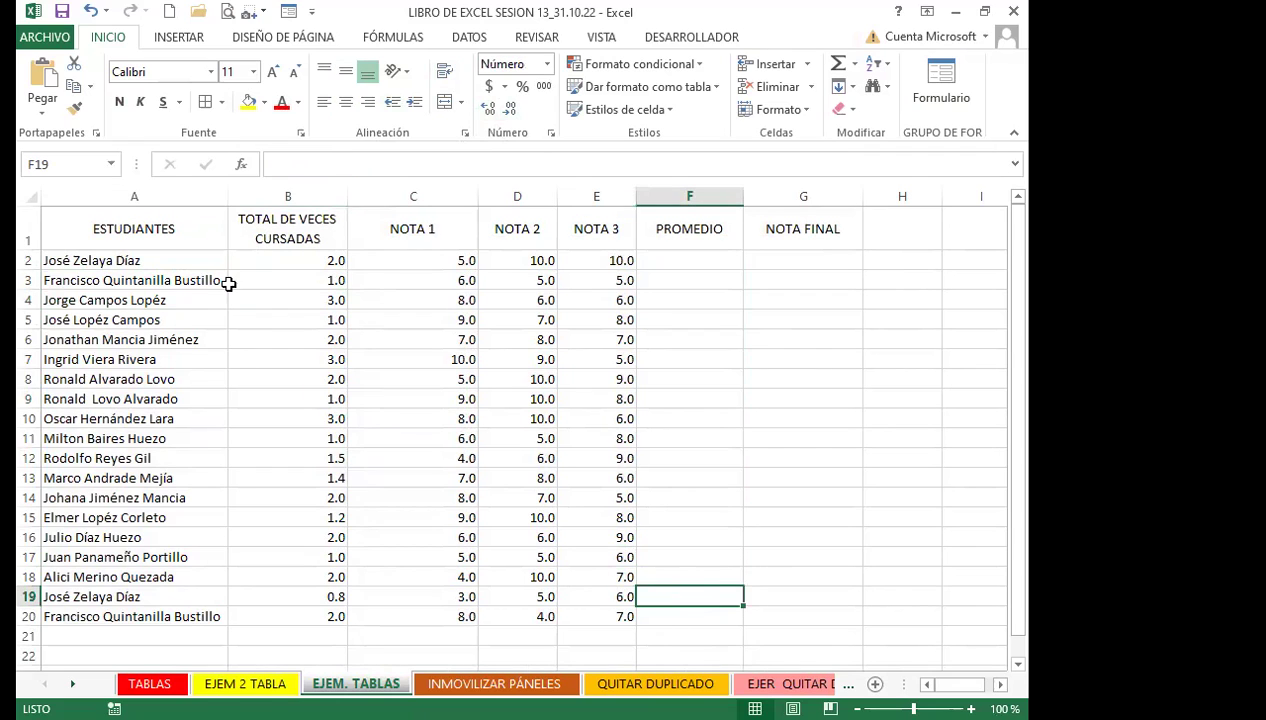
pyautogui.click(173, 224)
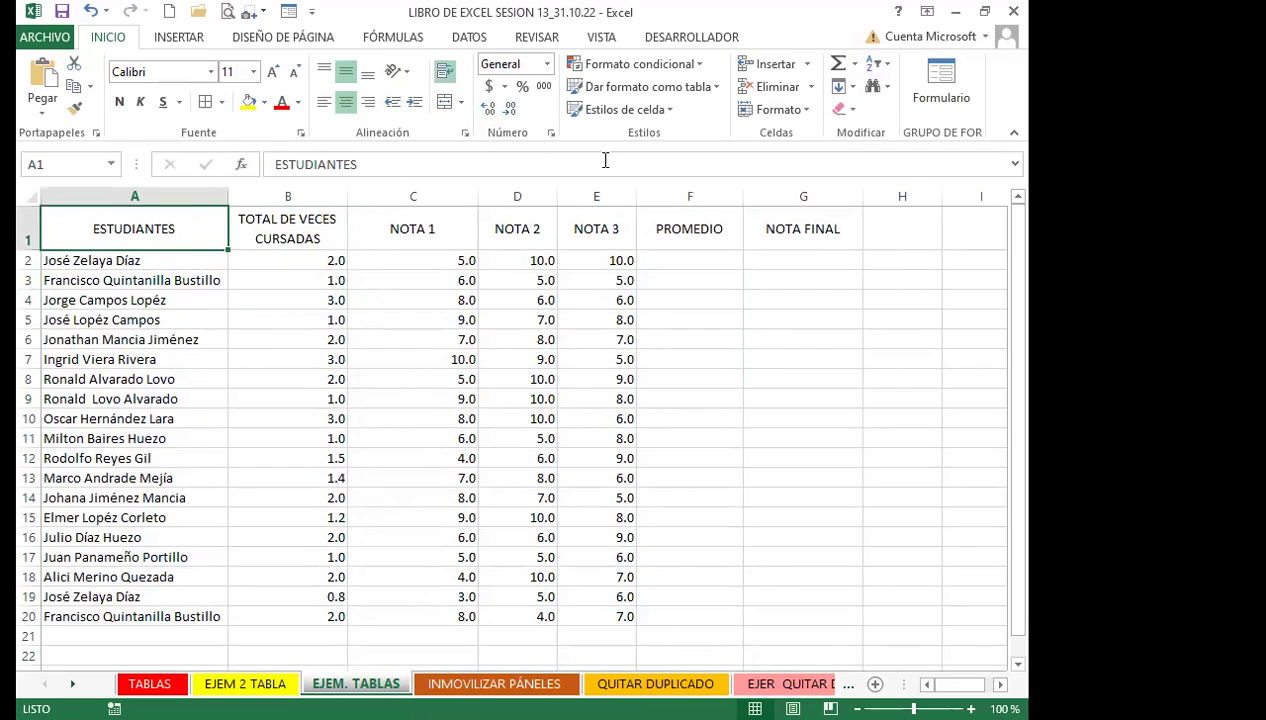
# Format A1:G20 as an orange Medium table with headers and narrow column B
pyautogui.click(713, 90)
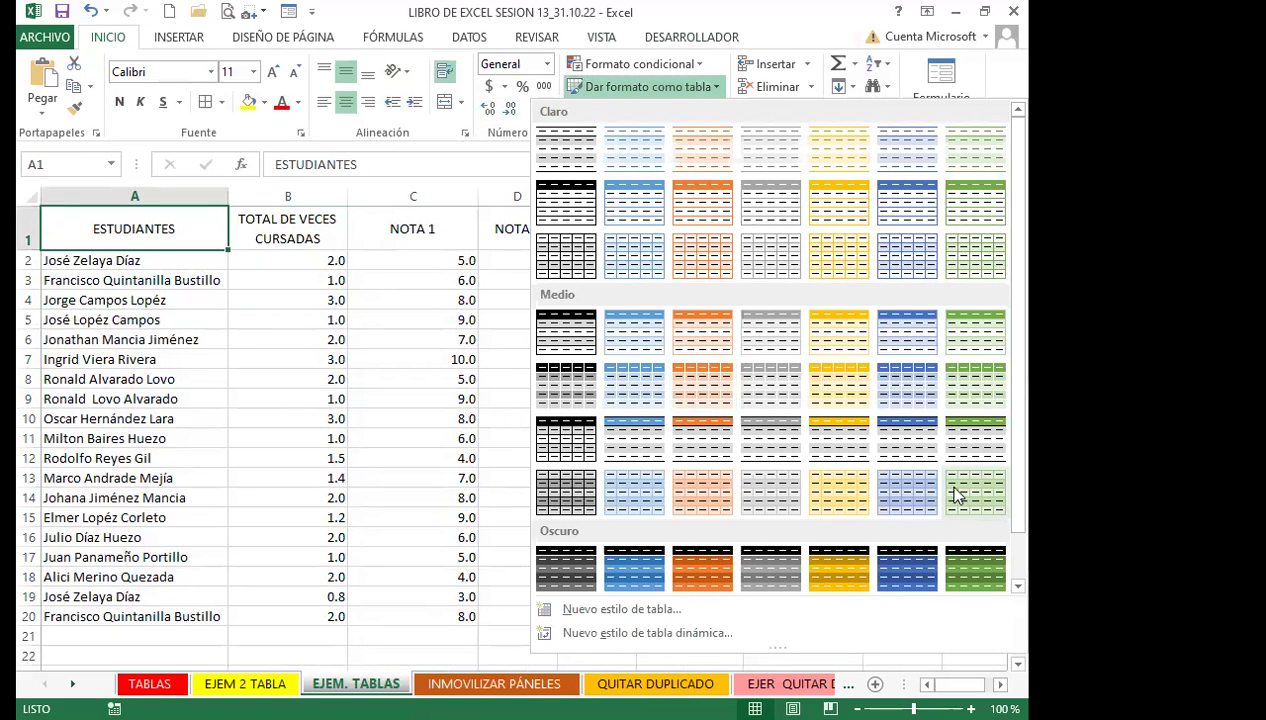
pyautogui.scroll(-1, 955, 497)
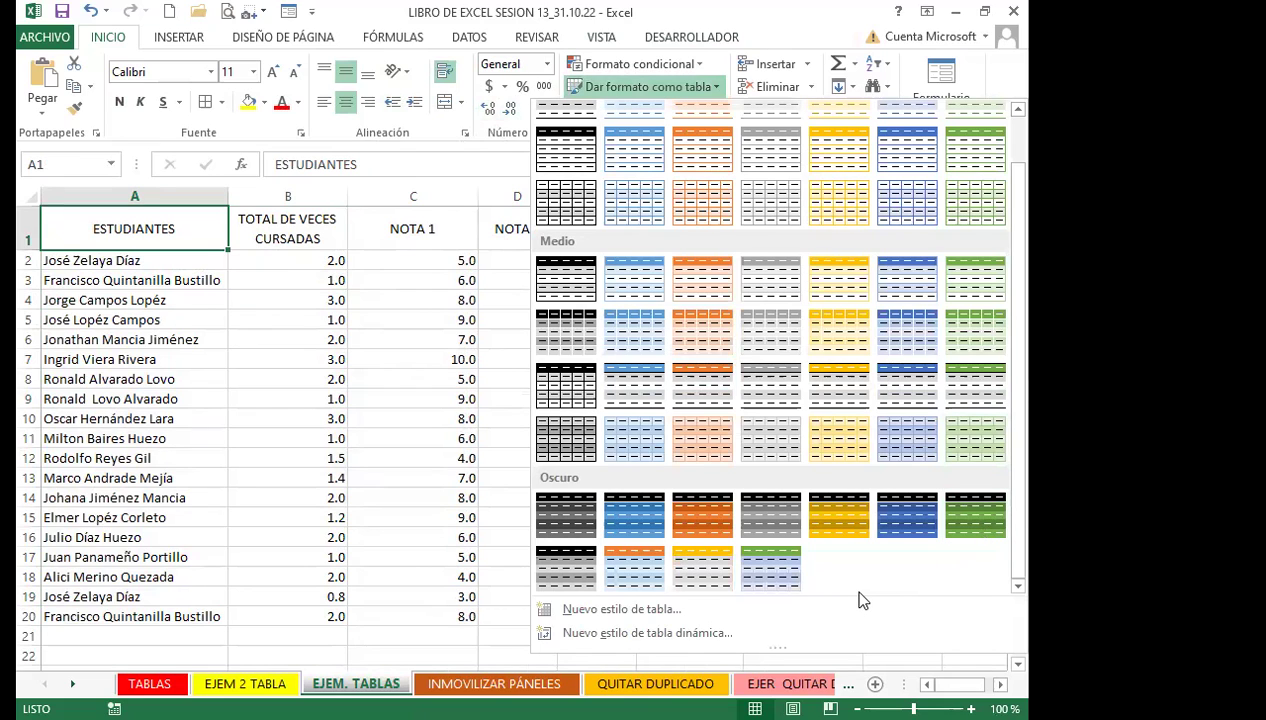
pyautogui.click(702, 568)
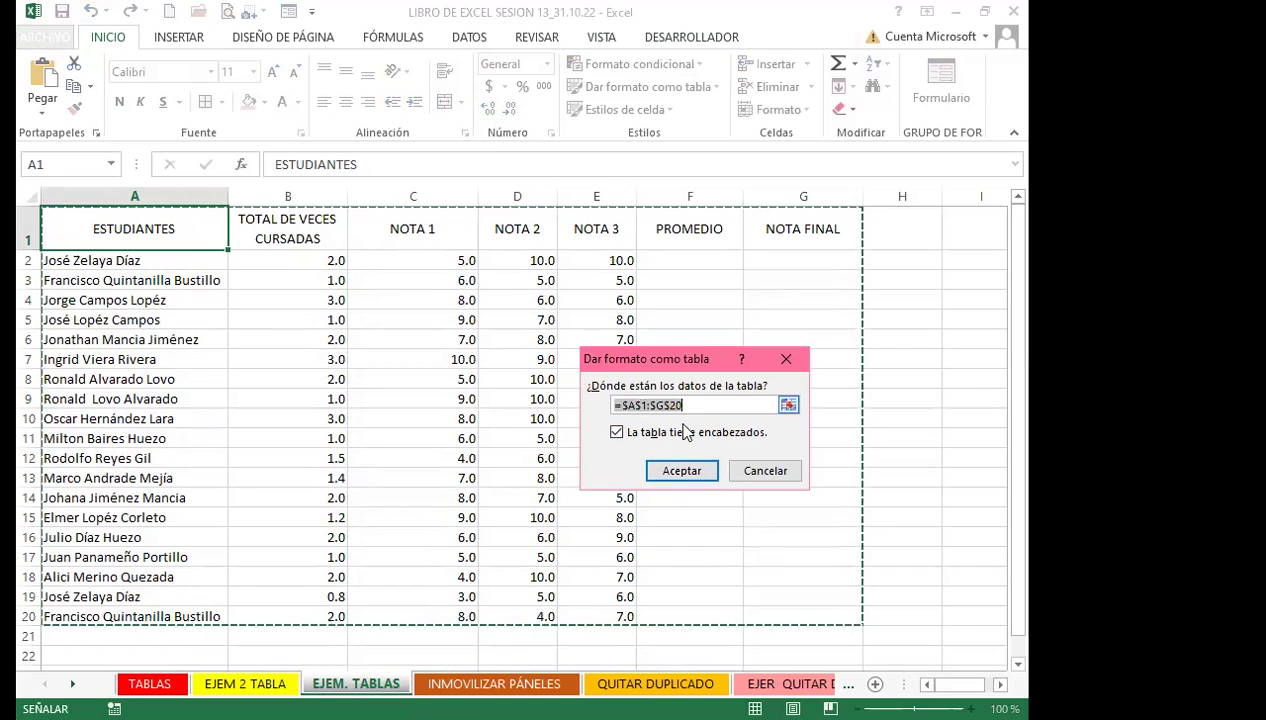
pyautogui.click(682, 472)
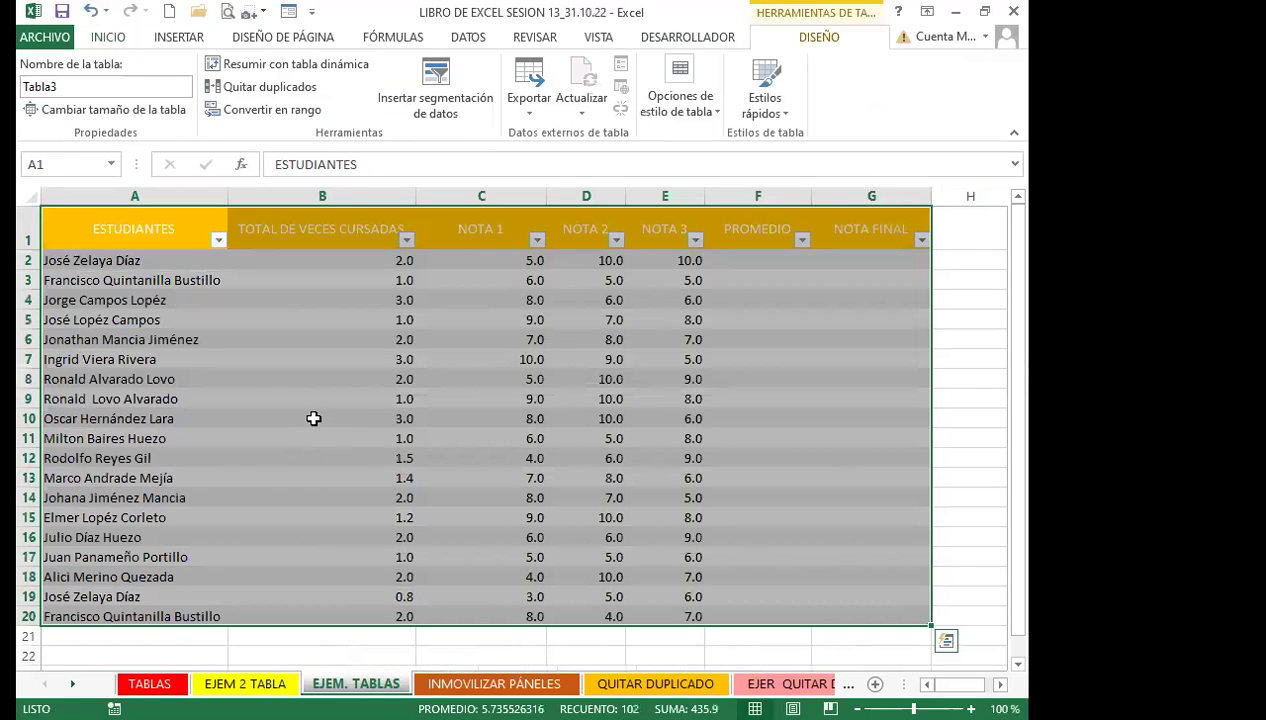
pyautogui.click(306, 413)
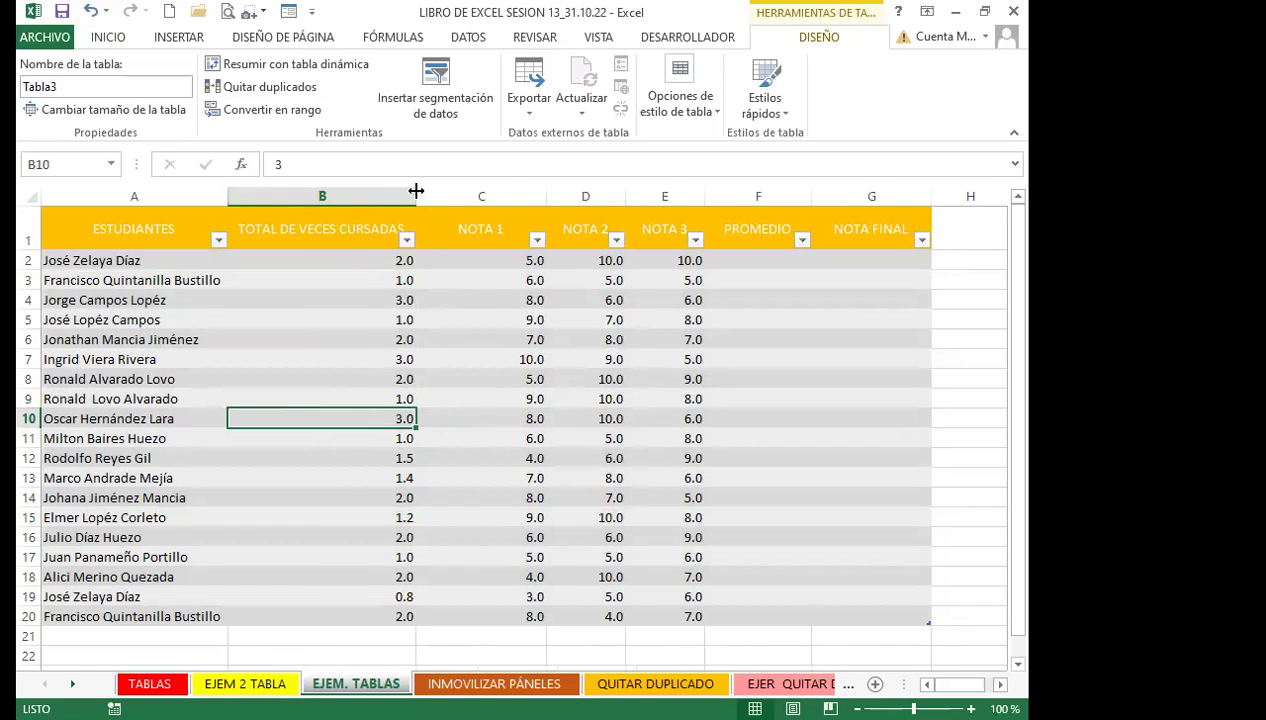
pyautogui.moveTo(416, 191); pyautogui.dragTo(356, 191)
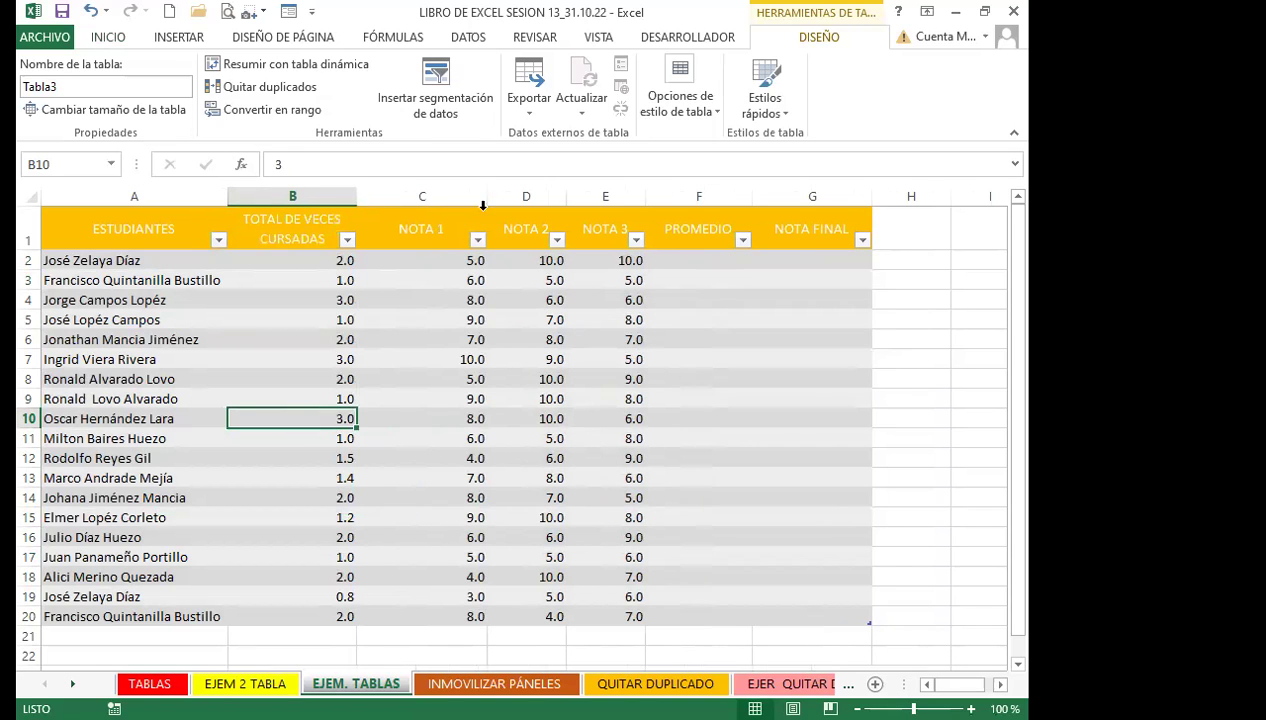
pyautogui.moveTo(136, 240); pyautogui.dragTo(762, 236)
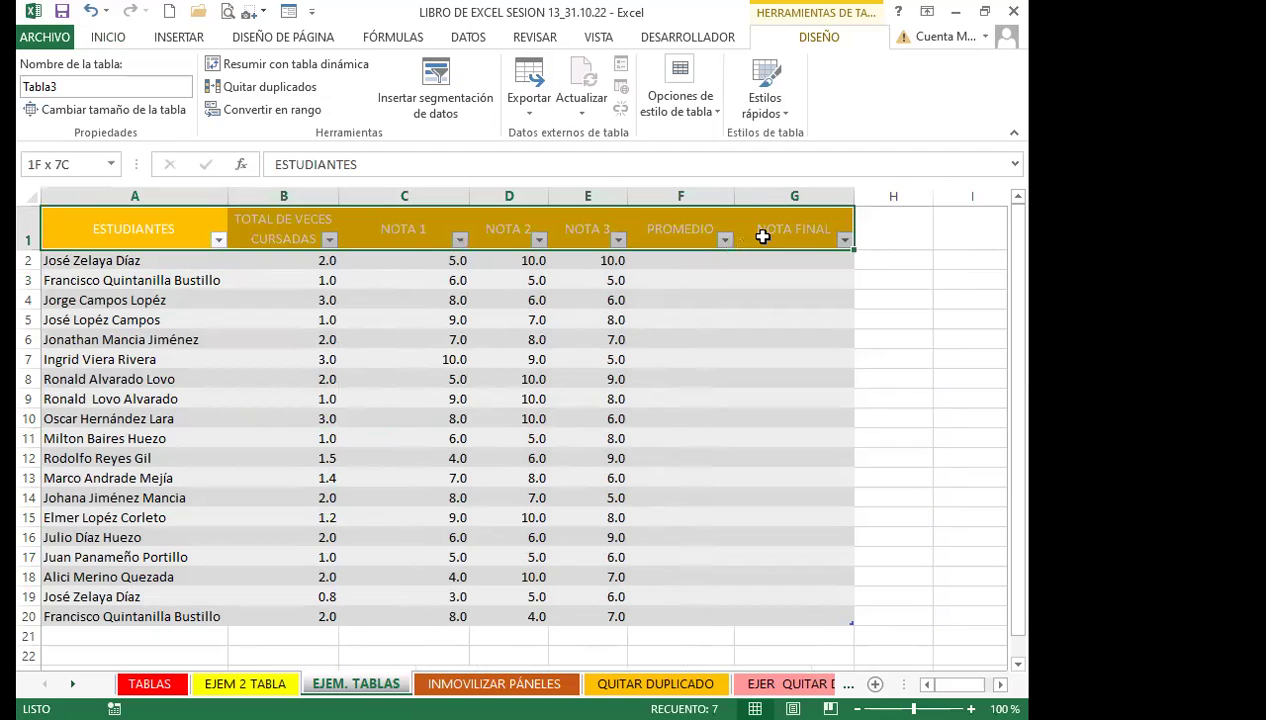
# Try a larger header font size, then return the header row to size 11
pyautogui.click(106, 39)
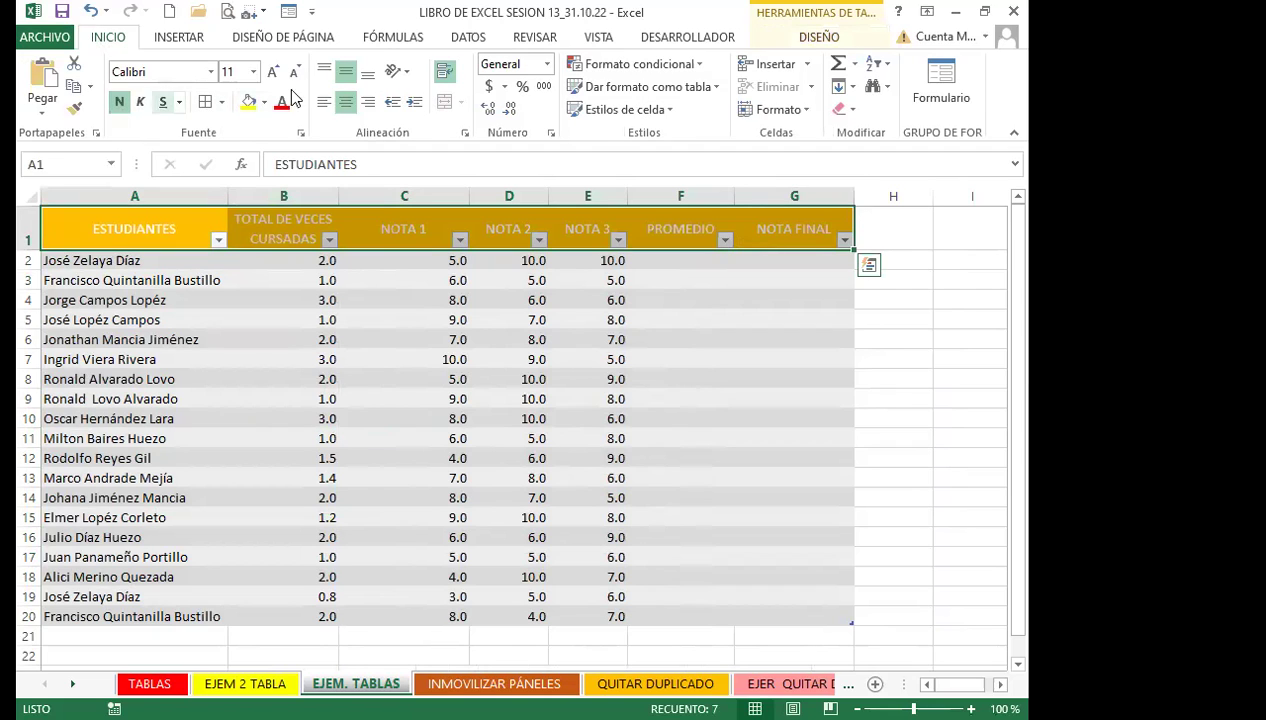
pyautogui.click(272, 72)
pyautogui.click(272, 72)
pyautogui.click(294, 74)
pyautogui.click(294, 75)
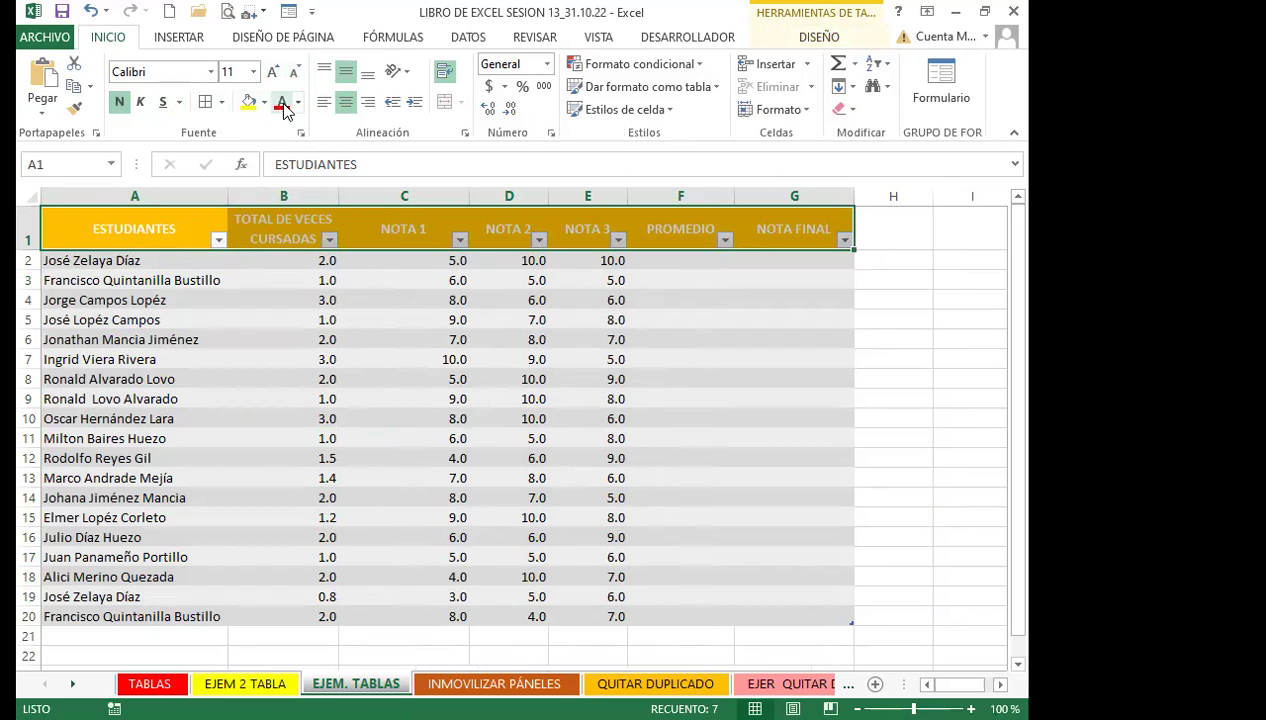
# Change the font colour of the A1:G1 header labels to black
pyautogui.click(297, 102)
pyautogui.click(310, 121)
pyautogui.click(300, 103)
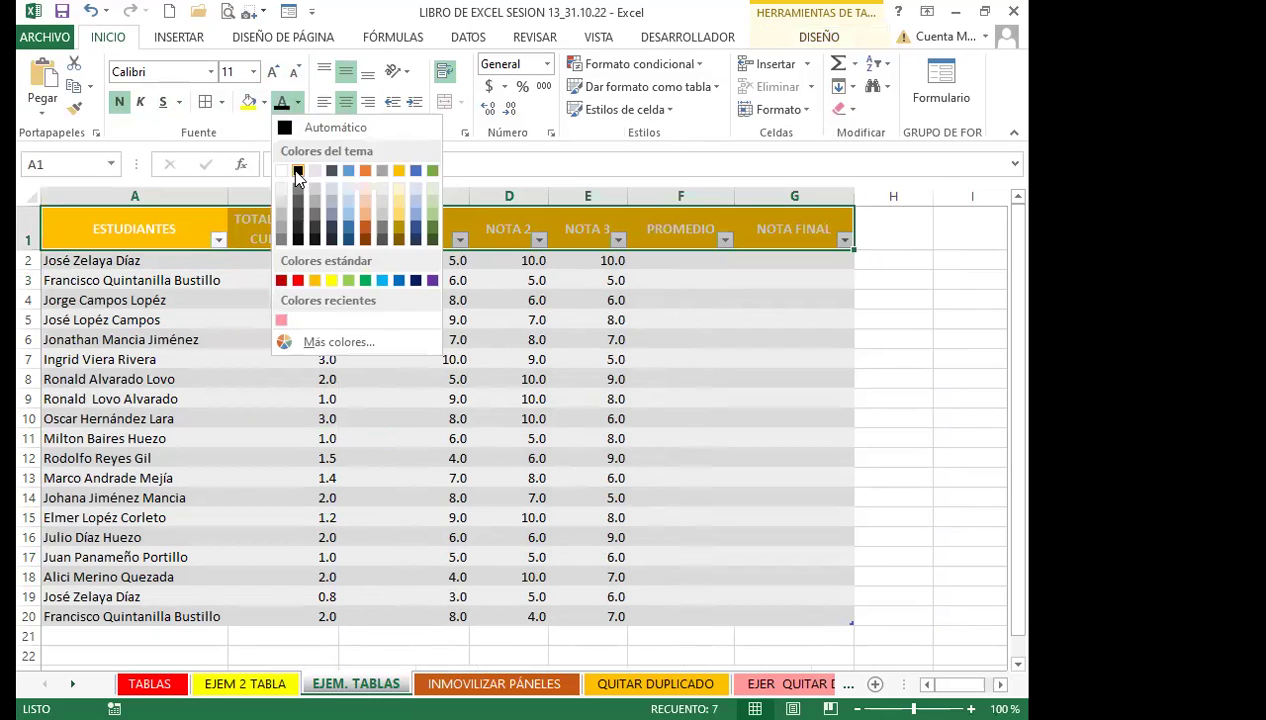
pyautogui.click(300, 103)
pyautogui.click(300, 103)
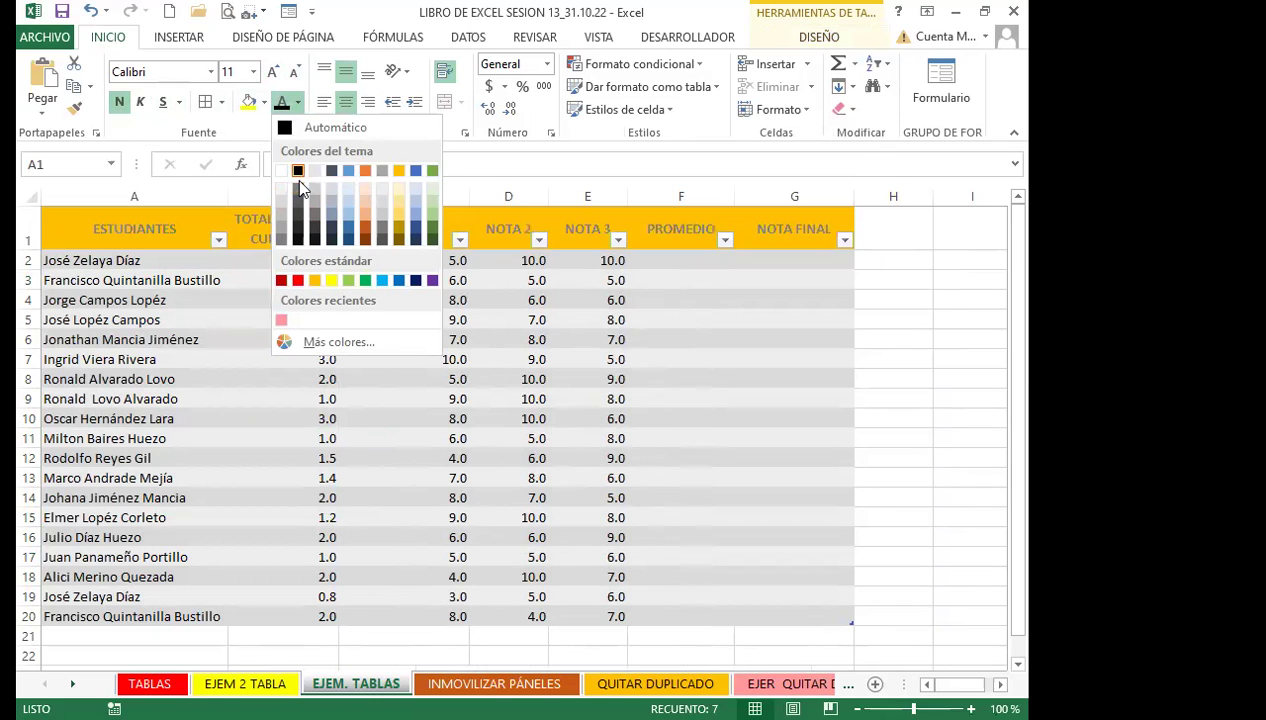
pyautogui.click(298, 241)
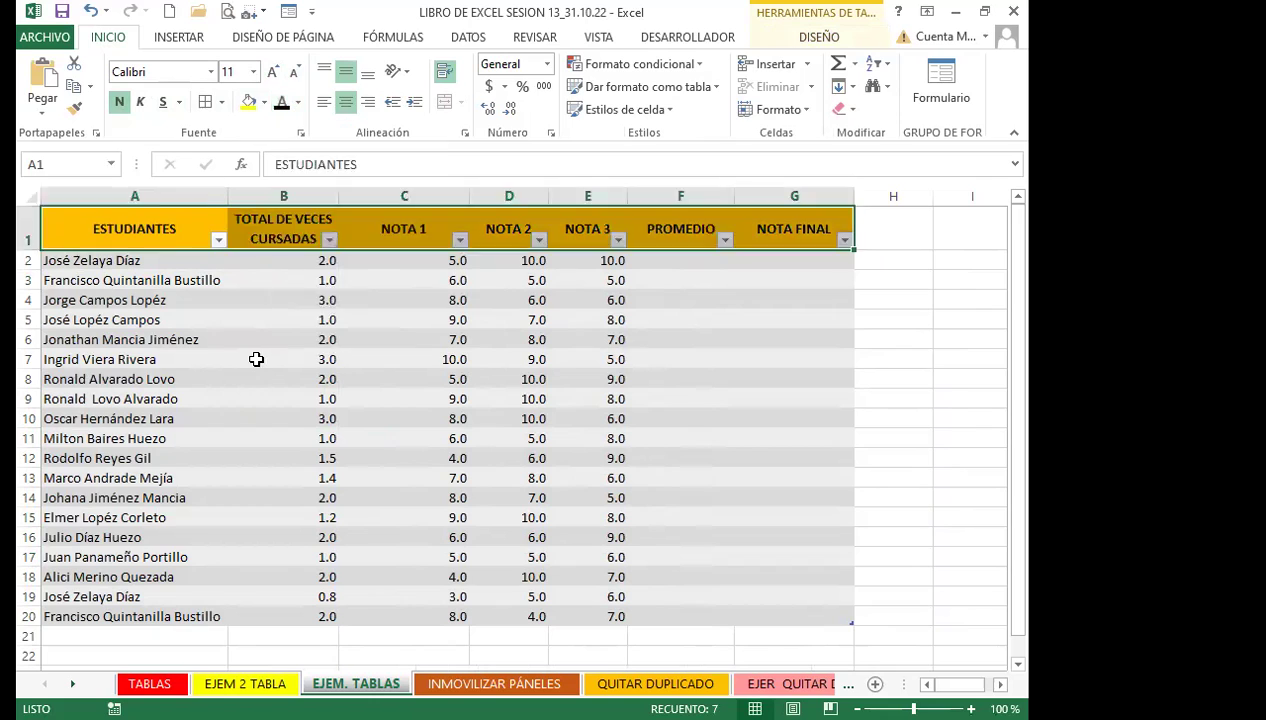
pyautogui.click(256, 359)
pyautogui.click(193, 384)
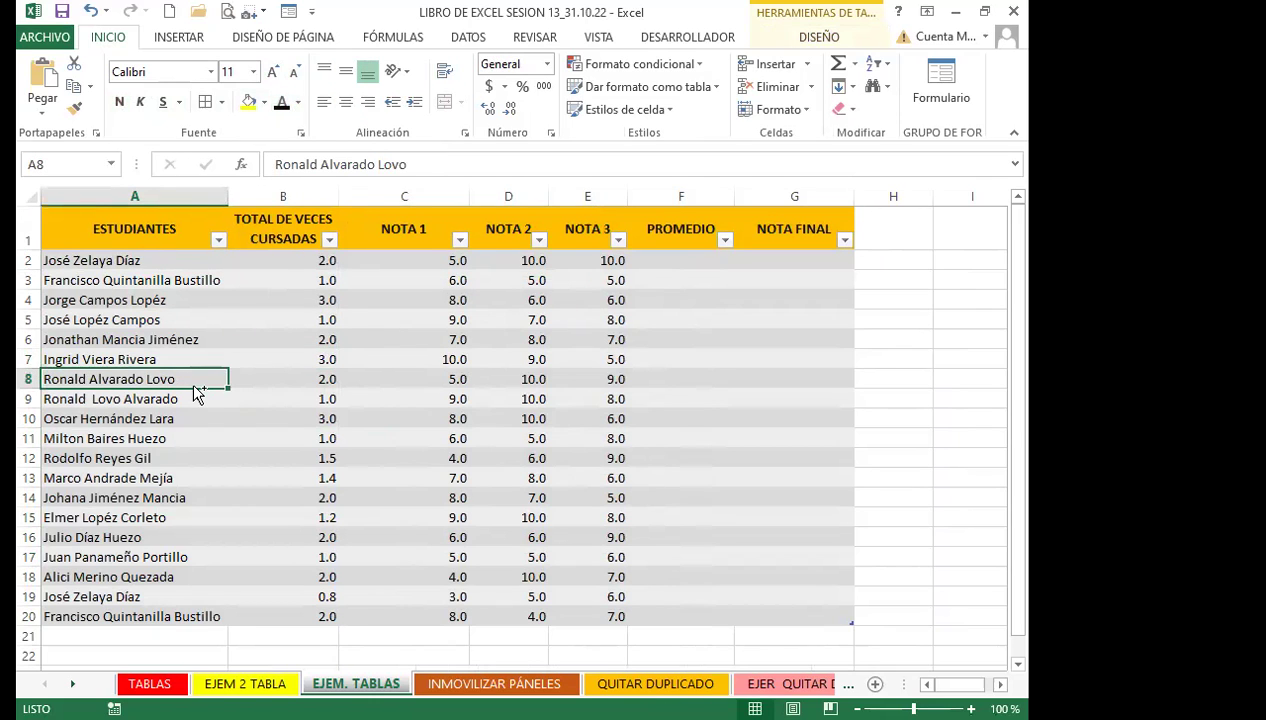
pyautogui.click(665, 355)
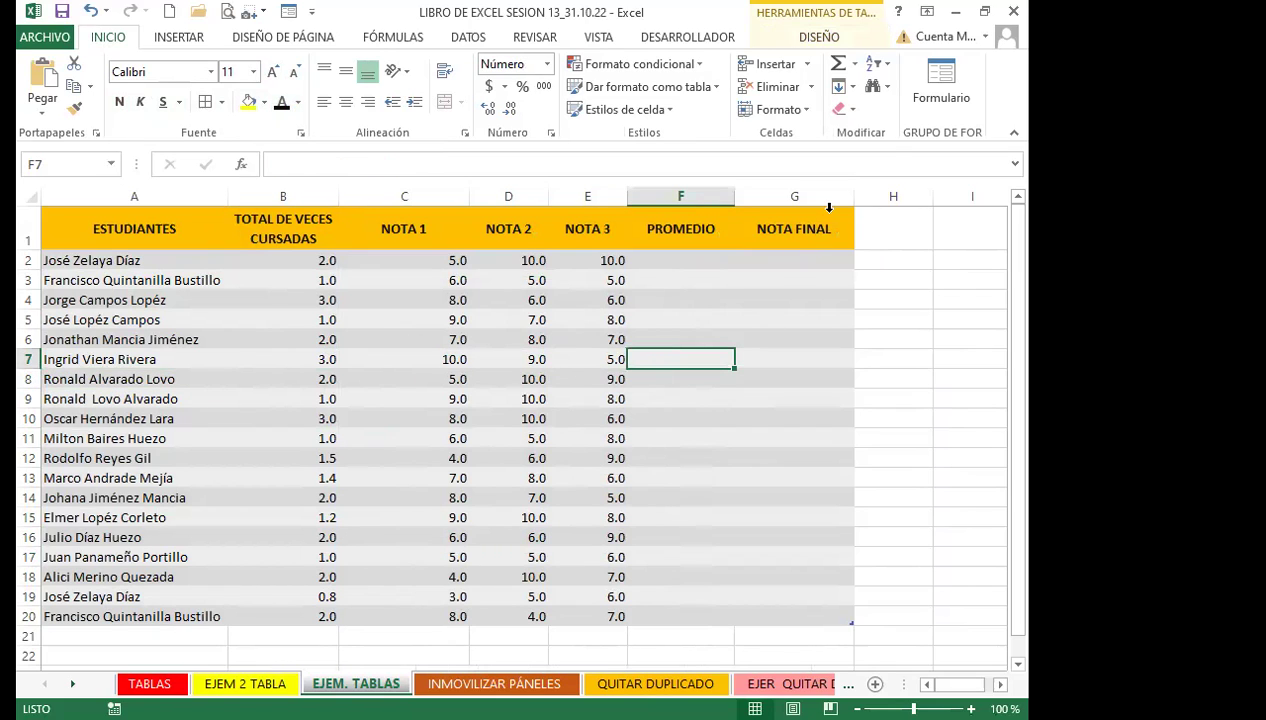
pyautogui.scroll(-1, 291, 571)
pyautogui.scroll(1, 293, 568)
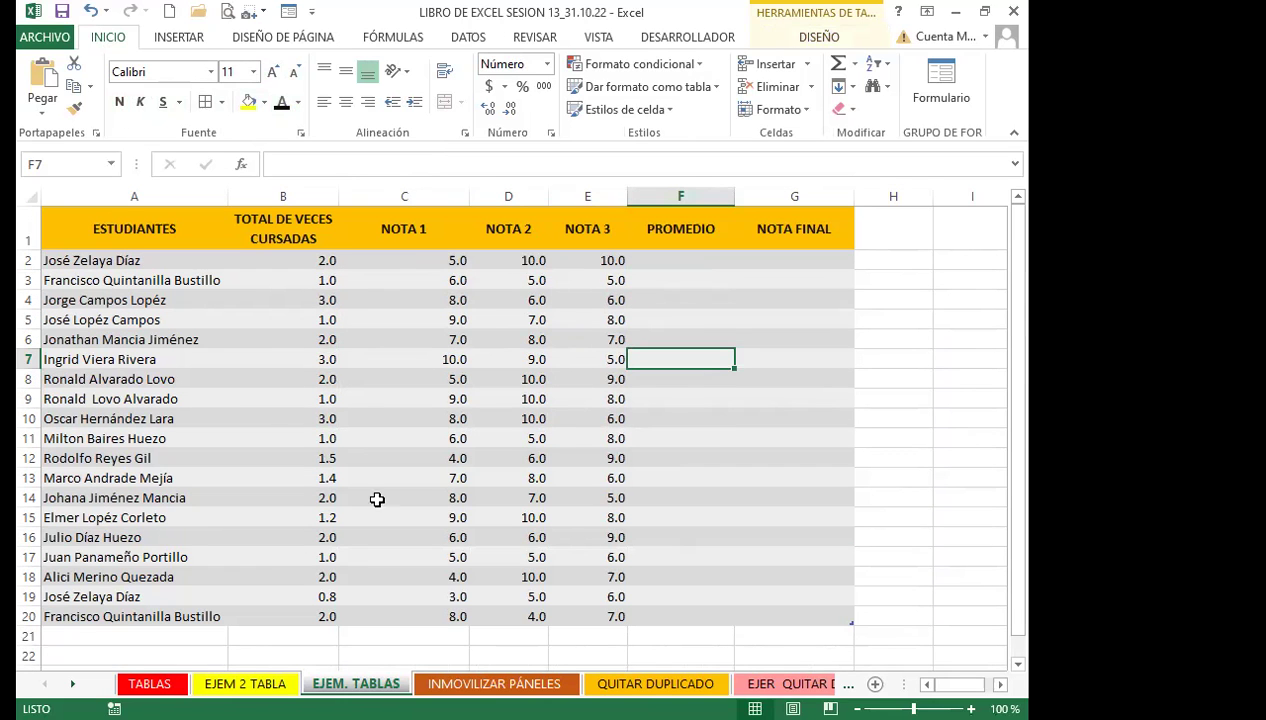
pyautogui.click(438, 260)
pyautogui.click(681, 259)
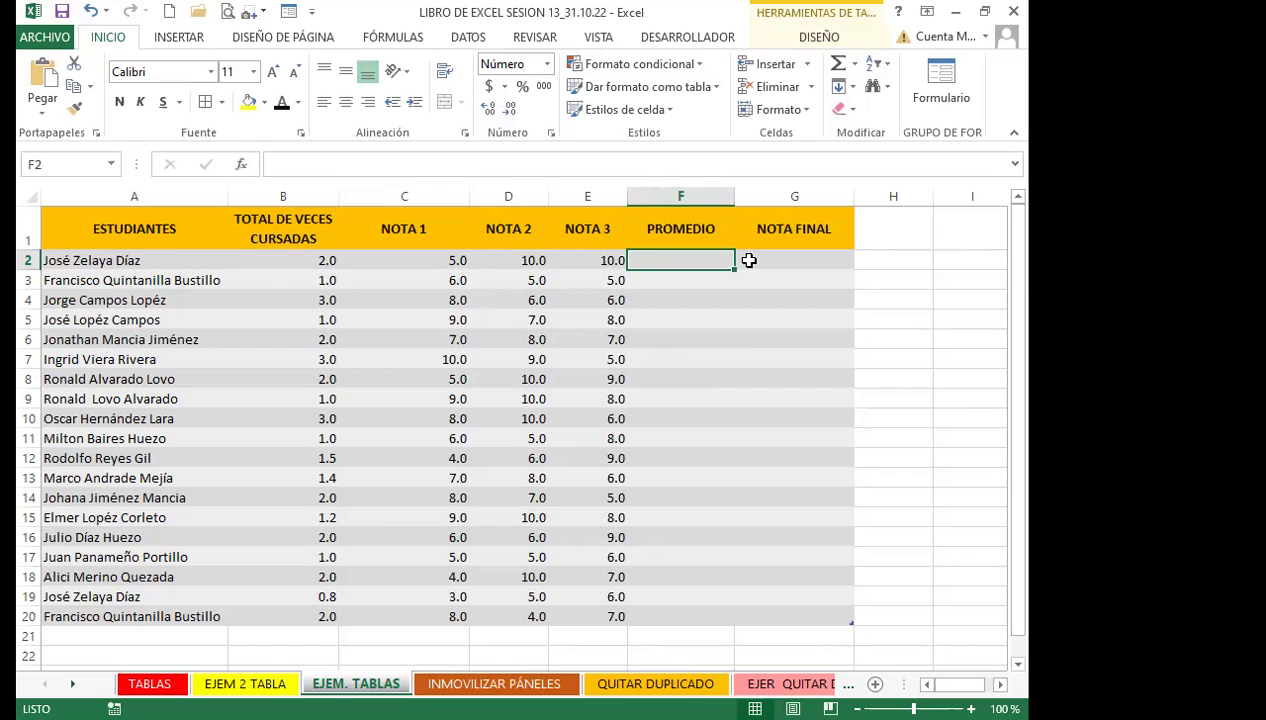
pyautogui.write('=PRO')
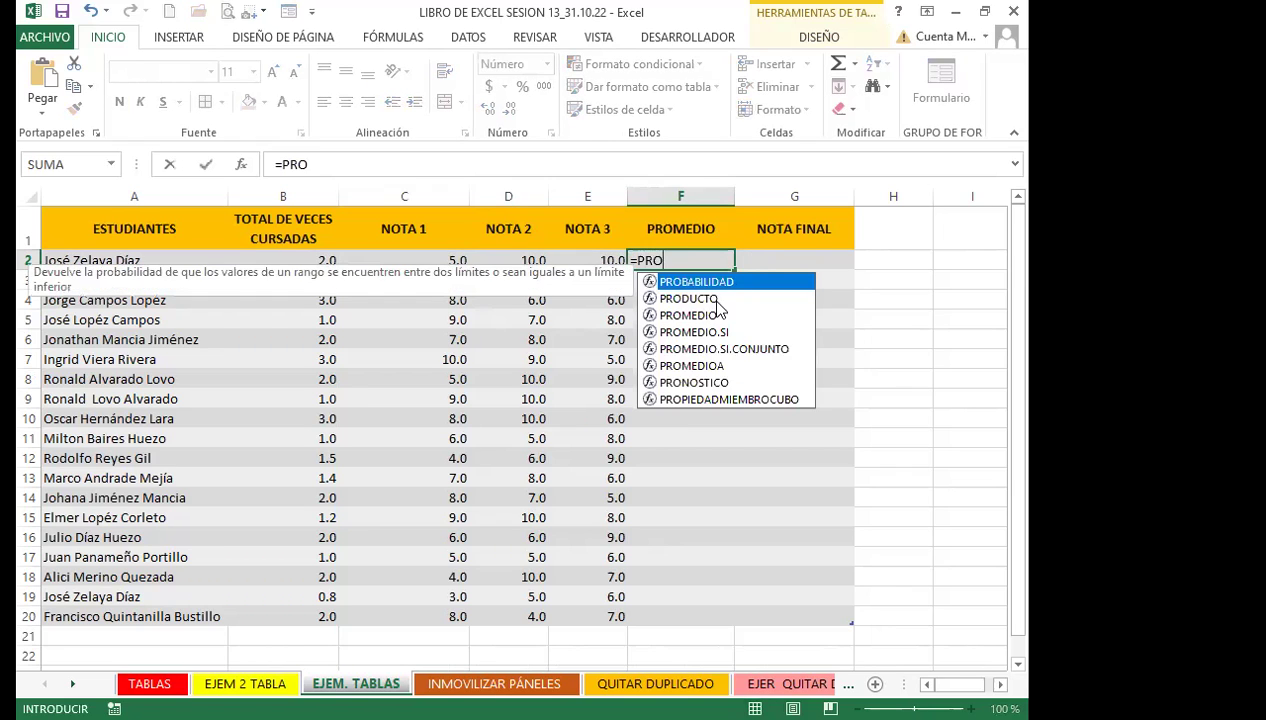
pyautogui.click(692, 316)
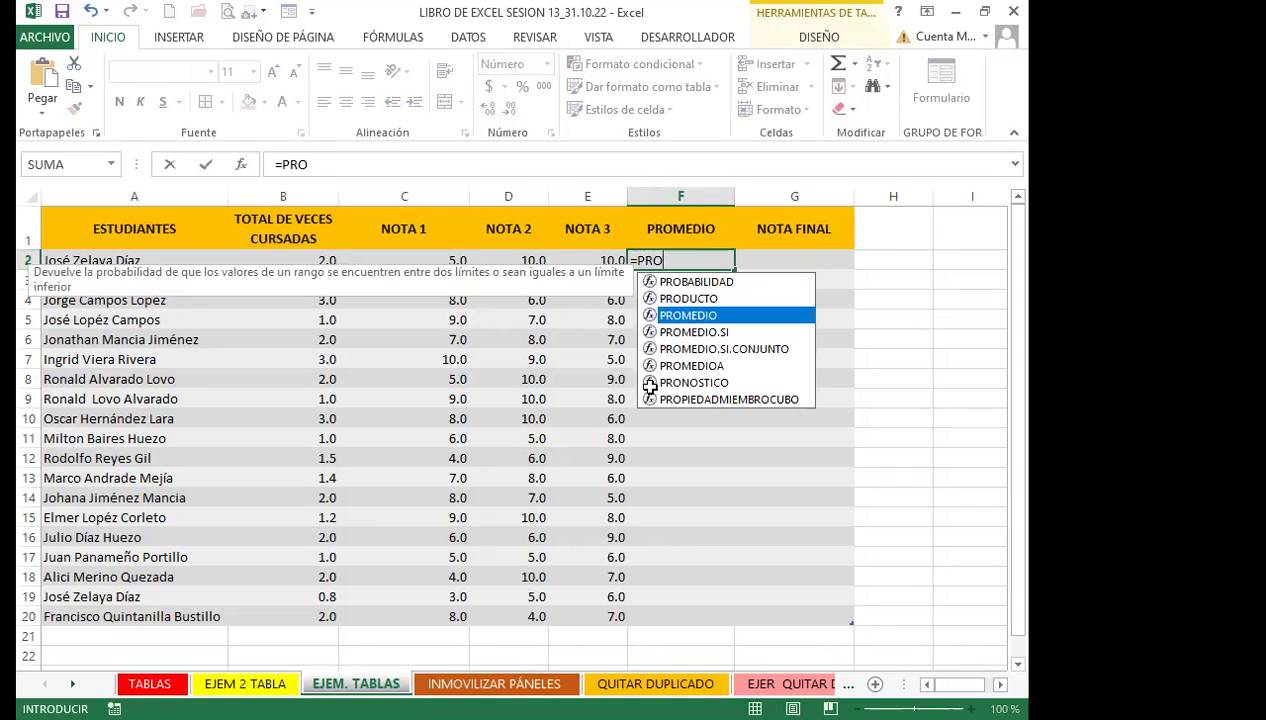
pyautogui.press('Tab')
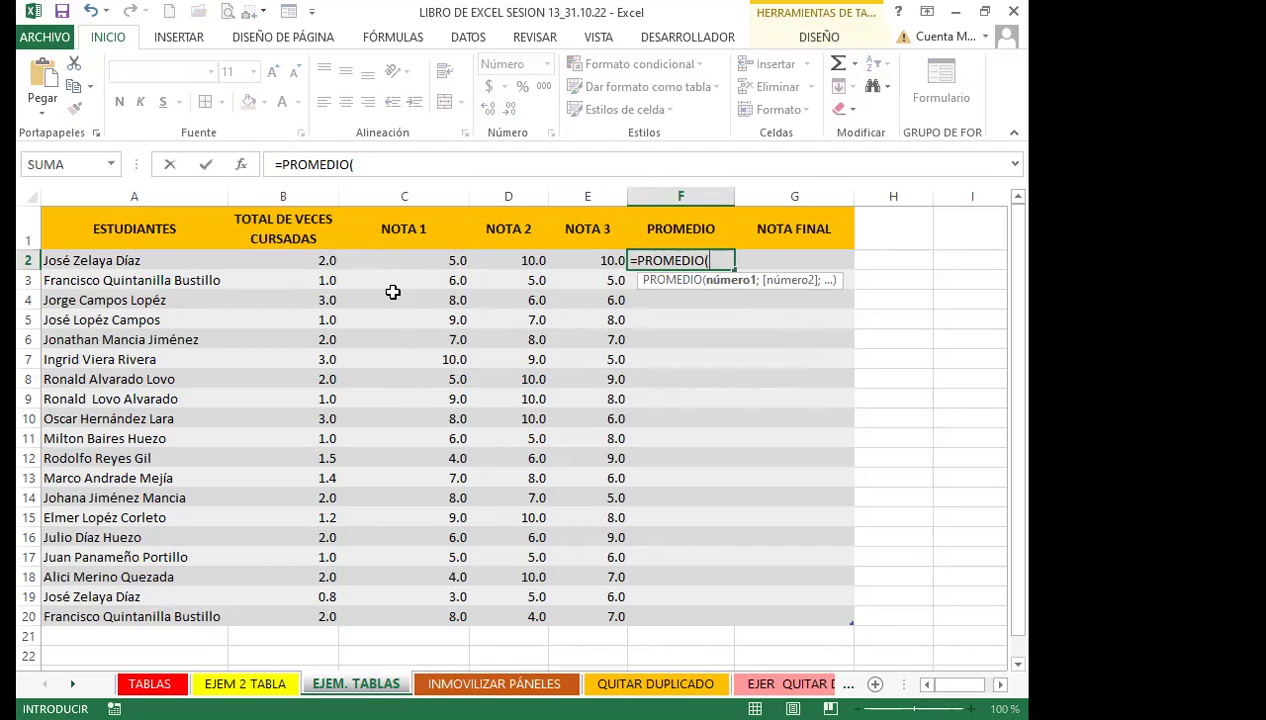
pyautogui.click(430, 257)
pyautogui.moveTo(446, 257); pyautogui.dragTo(590, 260)
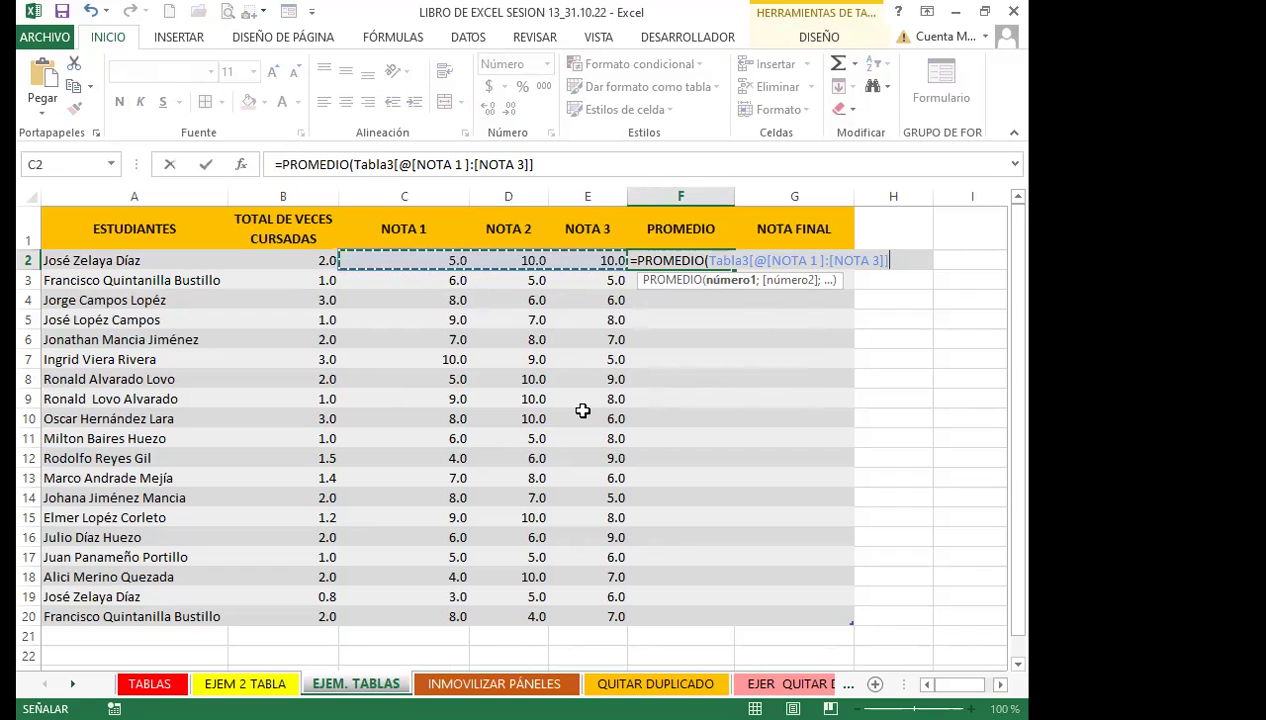
pyautogui.hotkey('ctrl', 'Return')
pyautogui.doubleClick(691, 259)
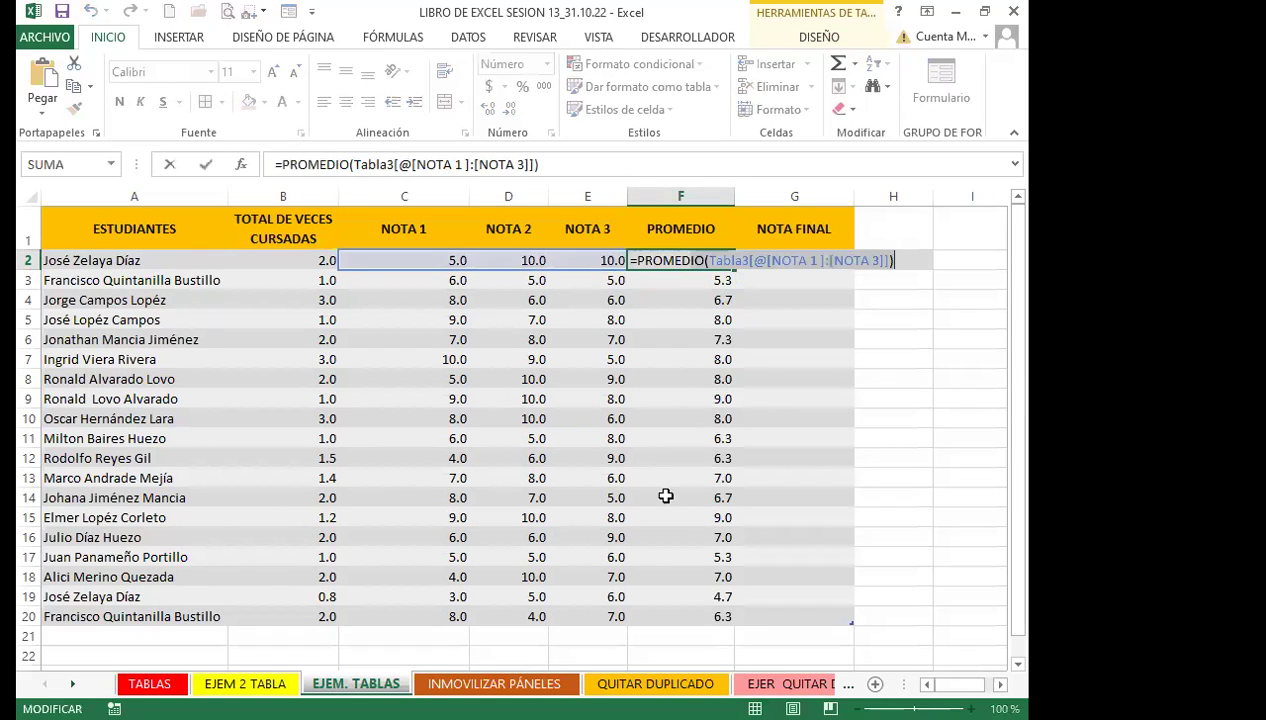
pyautogui.moveTo(664, 494); pyautogui.dragTo(664, 478)
pyautogui.click(660, 282)
pyautogui.moveTo(665, 260); pyautogui.dragTo(667, 638)
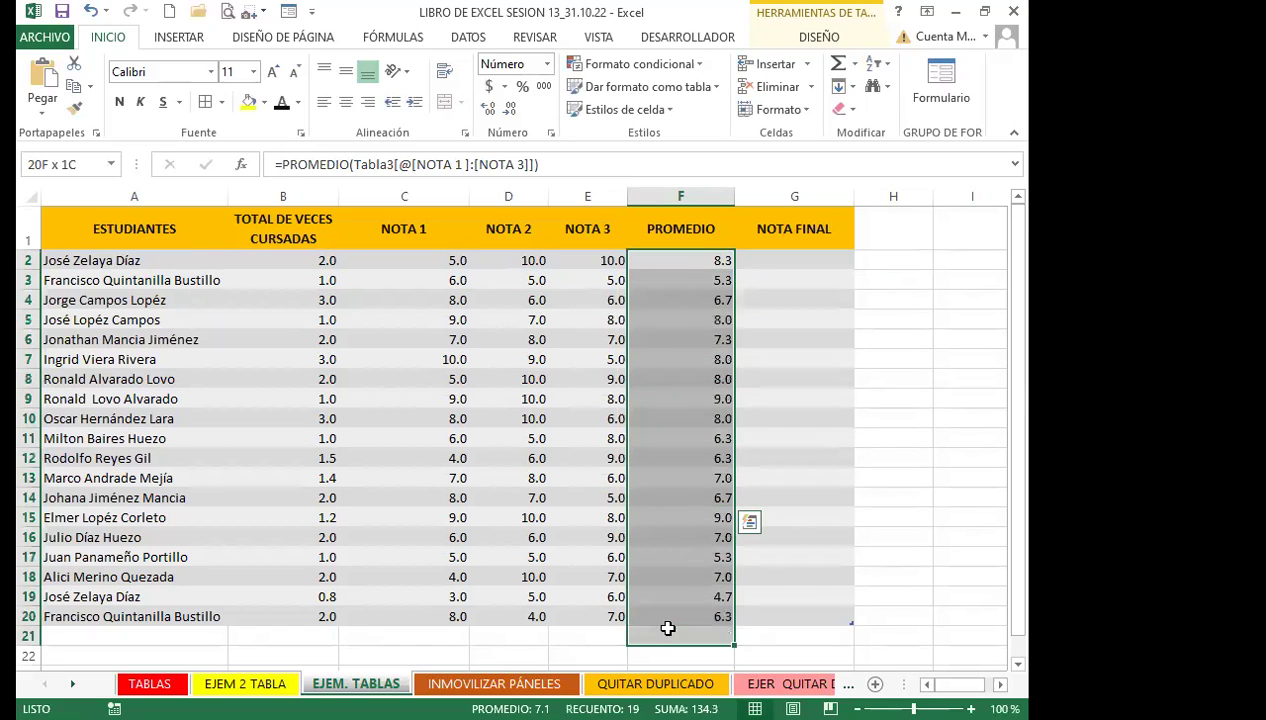
pyautogui.press('Delete')
pyautogui.click(665, 260)
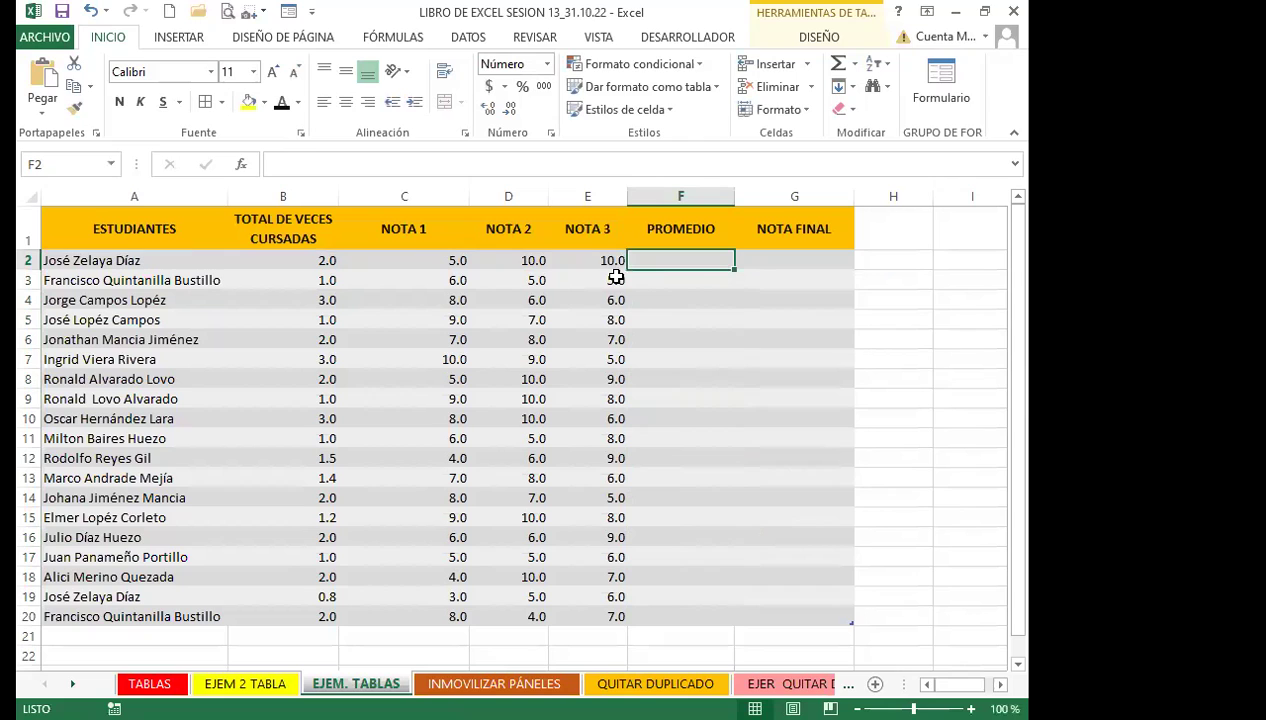
# Replace the table name Tabla3 with EJEMPLO_3_TABLA in the table design settings
pyautogui.click(810, 38)
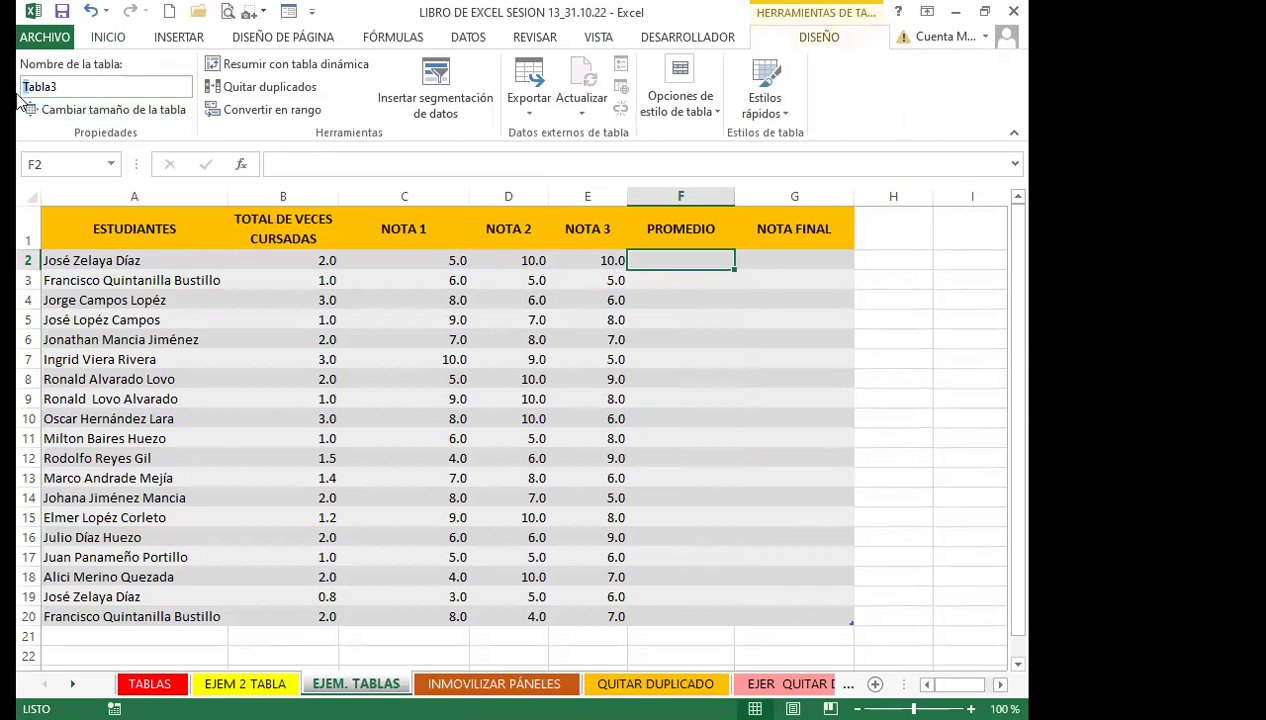
pyautogui.moveTo(98, 86); pyautogui.dragTo(18, 86)
pyautogui.write('EJEMPLO_3_TABLA')
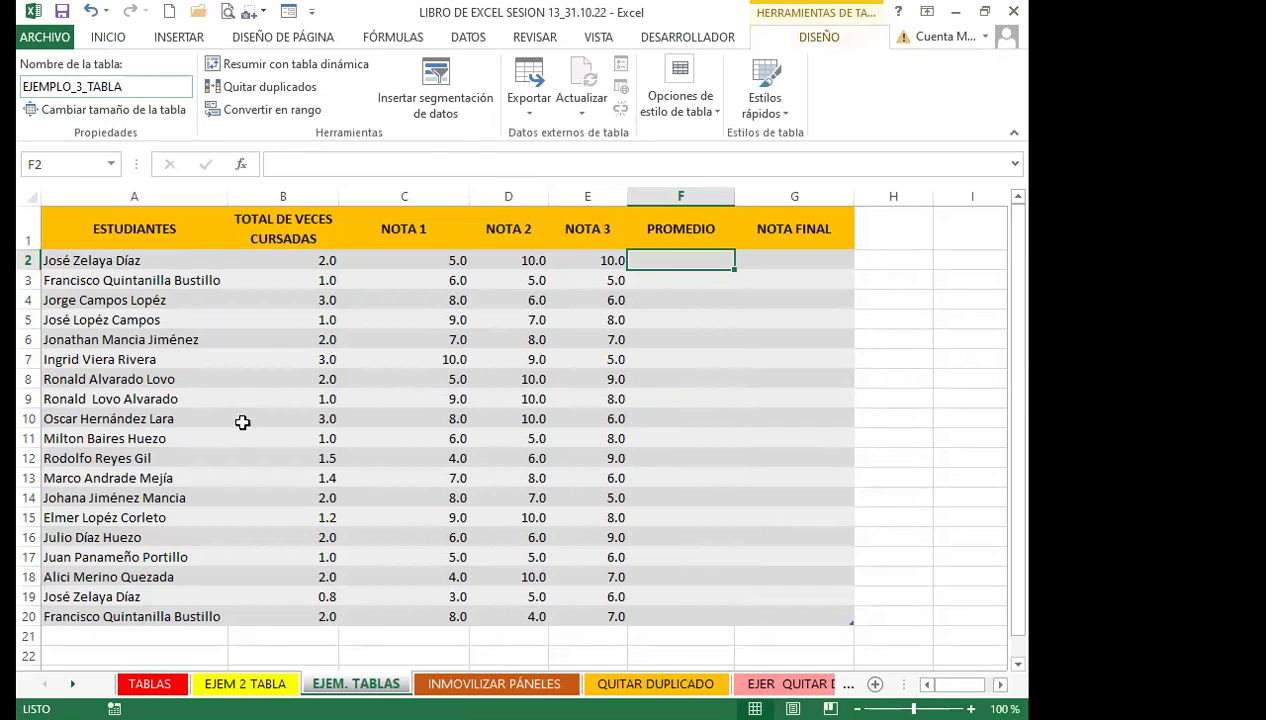
pyautogui.click(679, 325)
pyautogui.click(668, 259)
# Enter =PROMEDIO over NOTA 1 to NOTA 3 in F2 so the column auto-fills (8.3 in F2)
pyautogui.write('=')
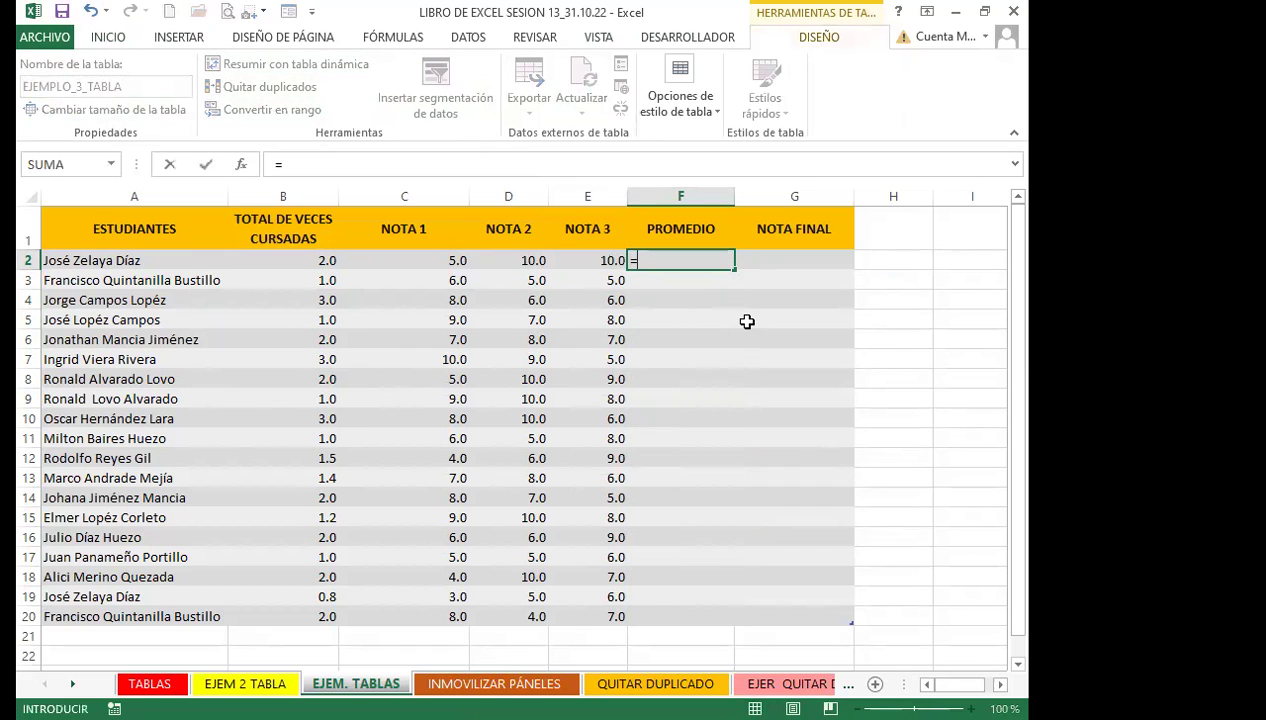
pyautogui.write('PRO')
pyautogui.doubleClick(695, 316)
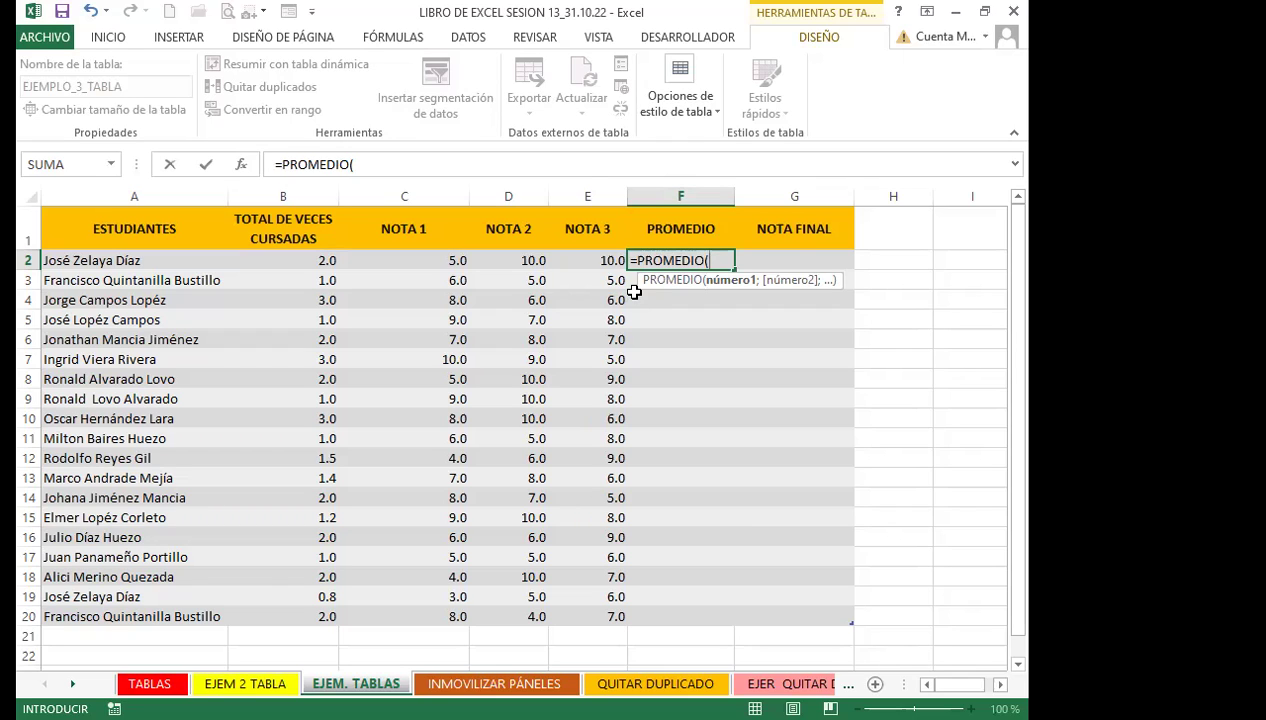
pyautogui.click(459, 259)
pyautogui.moveTo(519, 258); pyautogui.dragTo(595, 259)
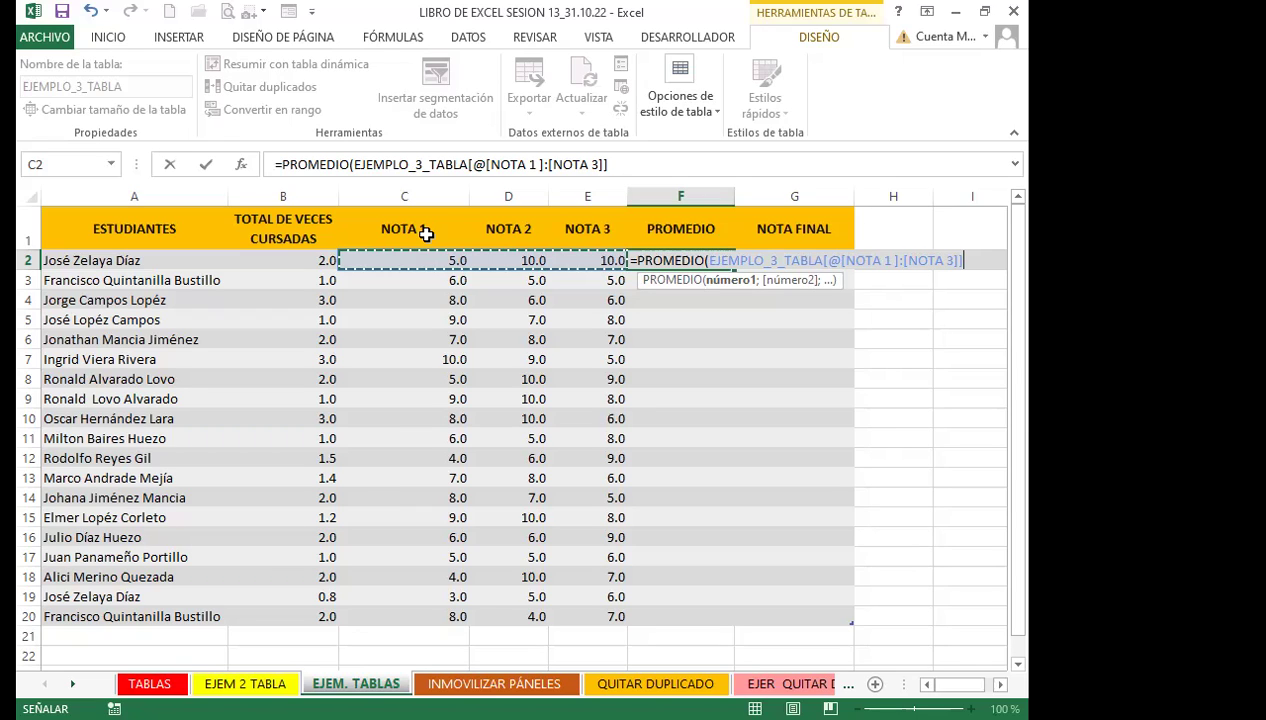
pyautogui.press('Return')
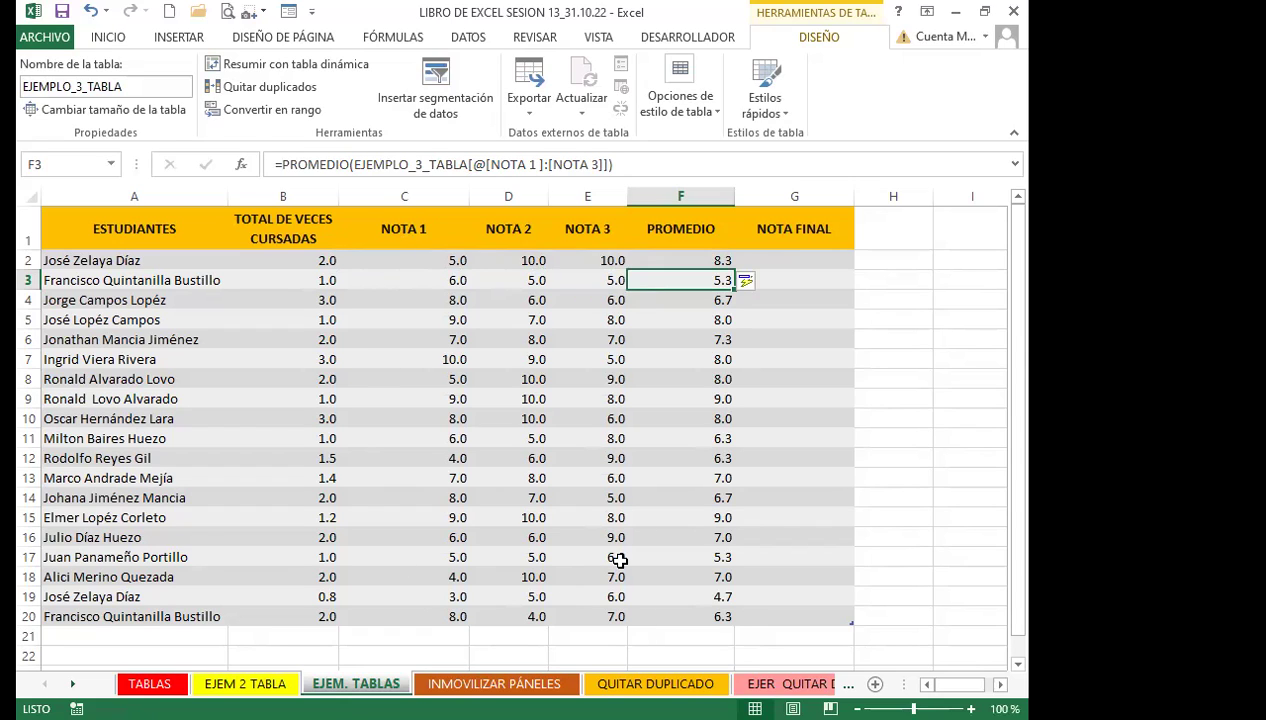
pyautogui.click(685, 574)
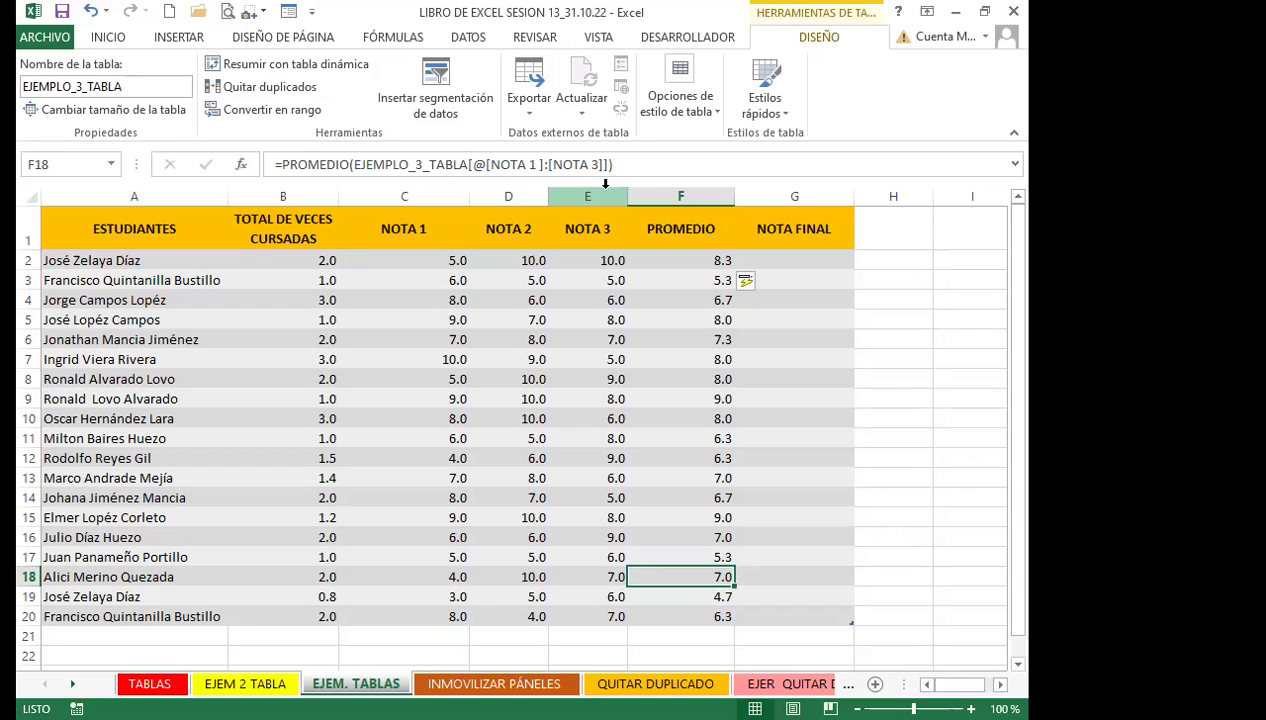
pyautogui.press('Down')
pyautogui.press('Down')
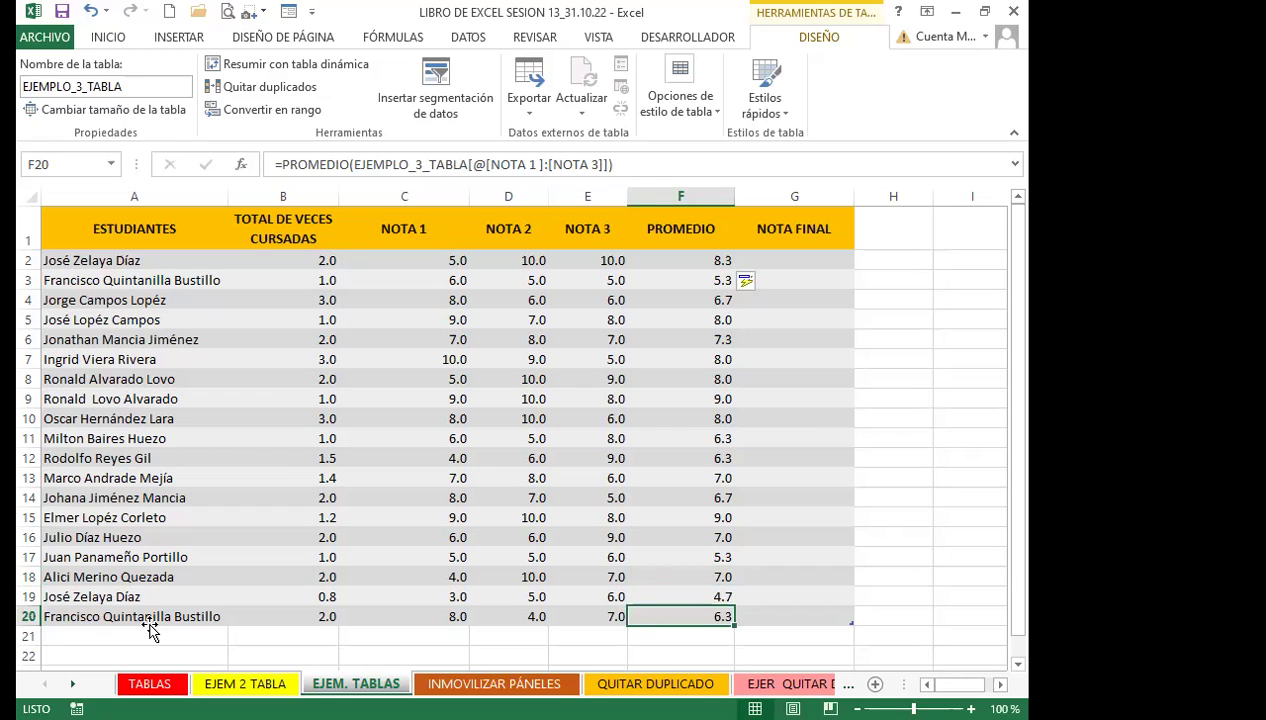
# Enter a new student's name in A21 with 5 times taken and grades 8, 7, 9
pyautogui.click(112, 633)
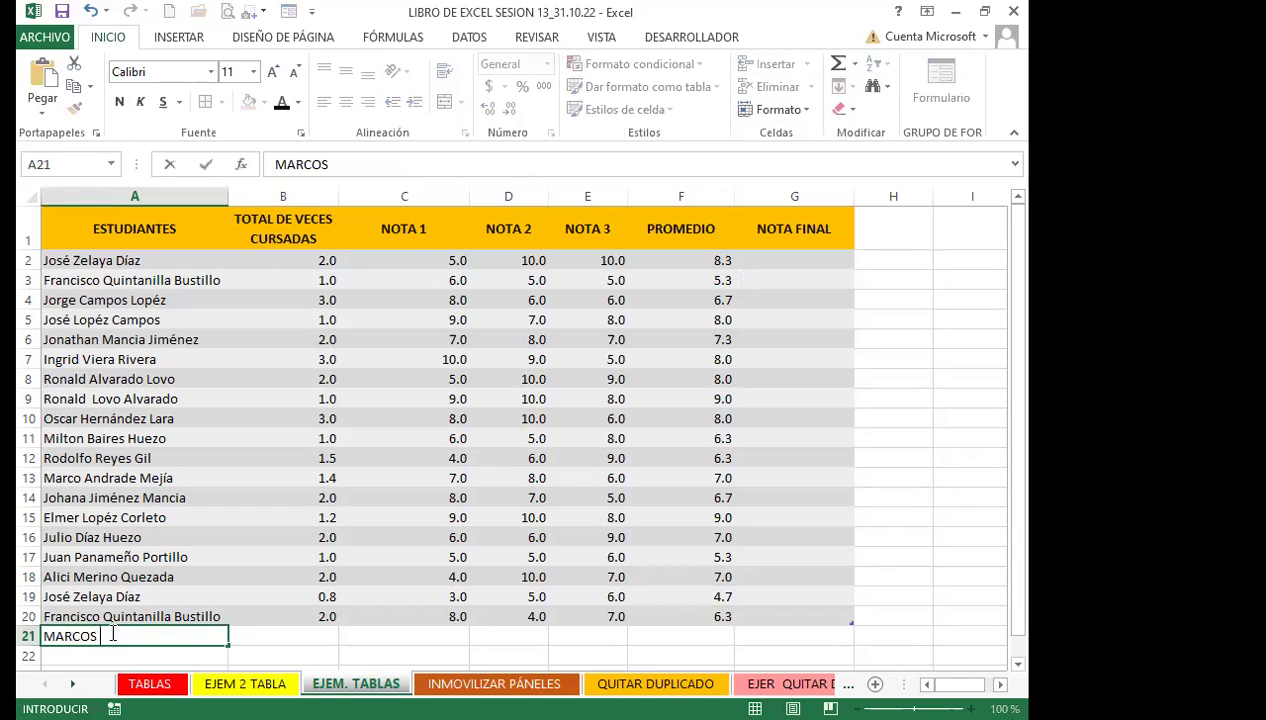
pyautogui.press('Tab')
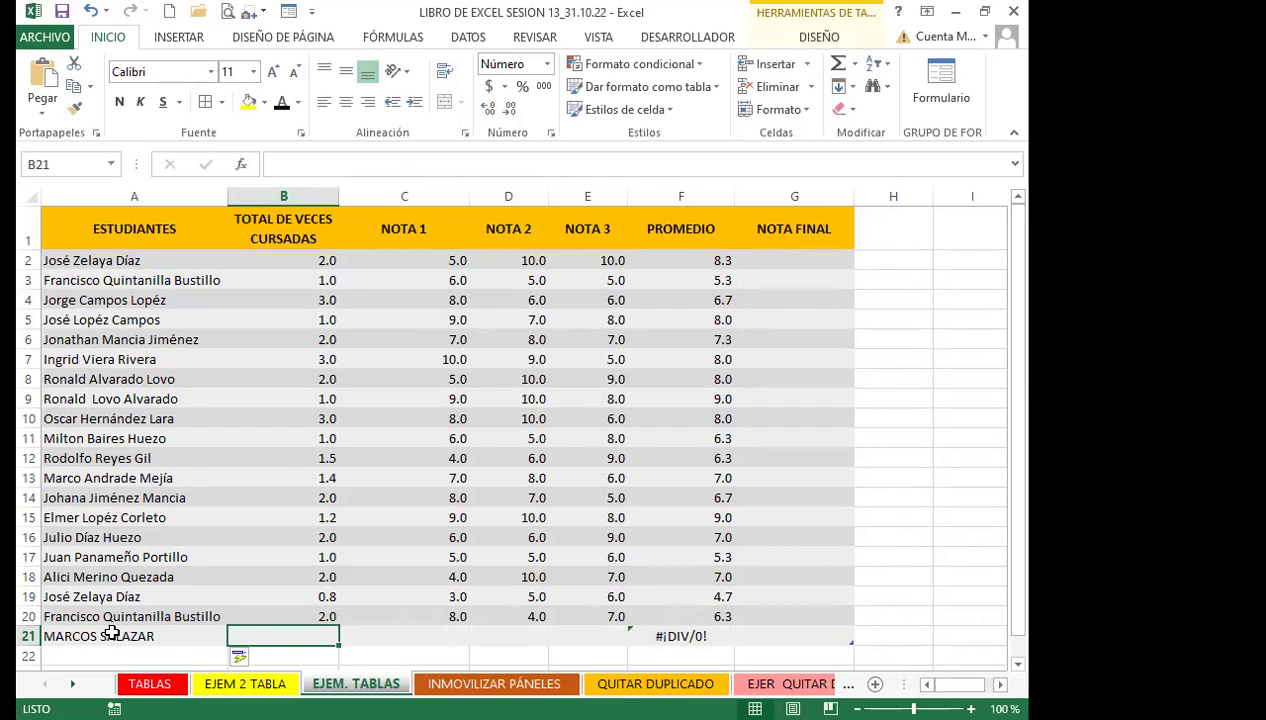
pyautogui.write('5')
pyautogui.press('Tab')
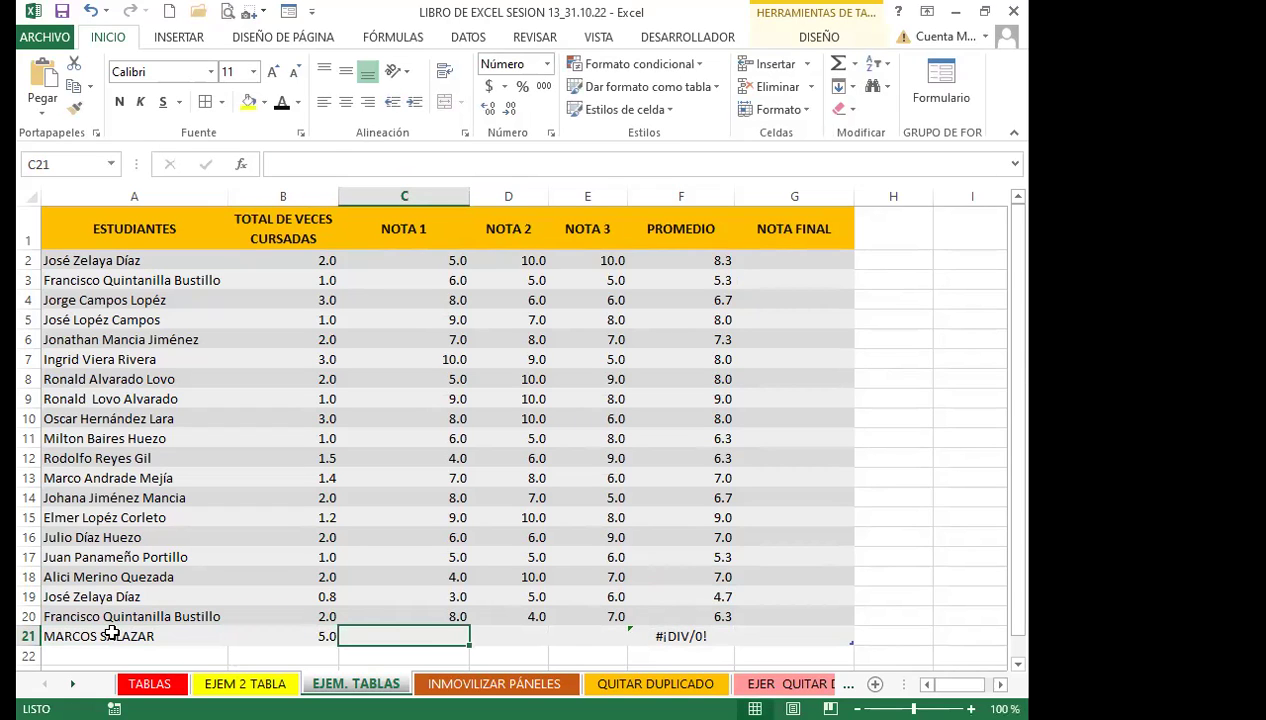
pyautogui.write('8')
pyautogui.press('Tab')
pyautogui.write('7')
pyautogui.press('Tab')
pyautogui.write('9')
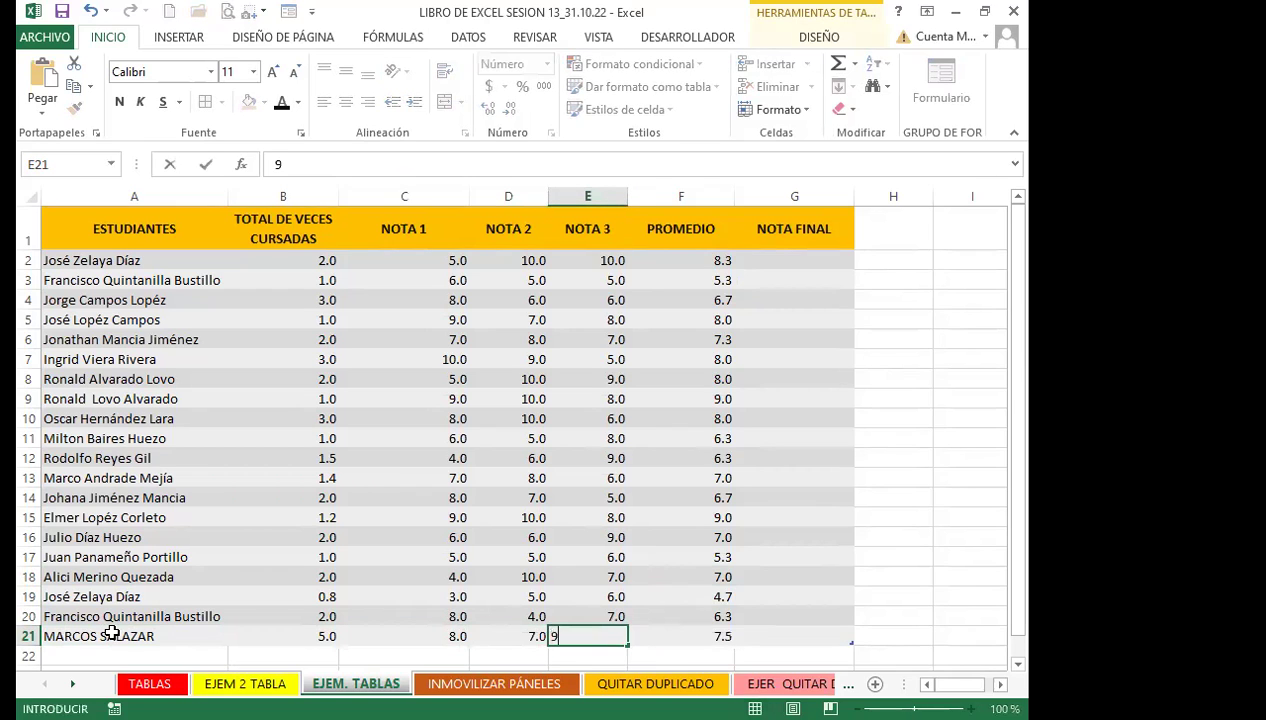
pyautogui.press('Tab')
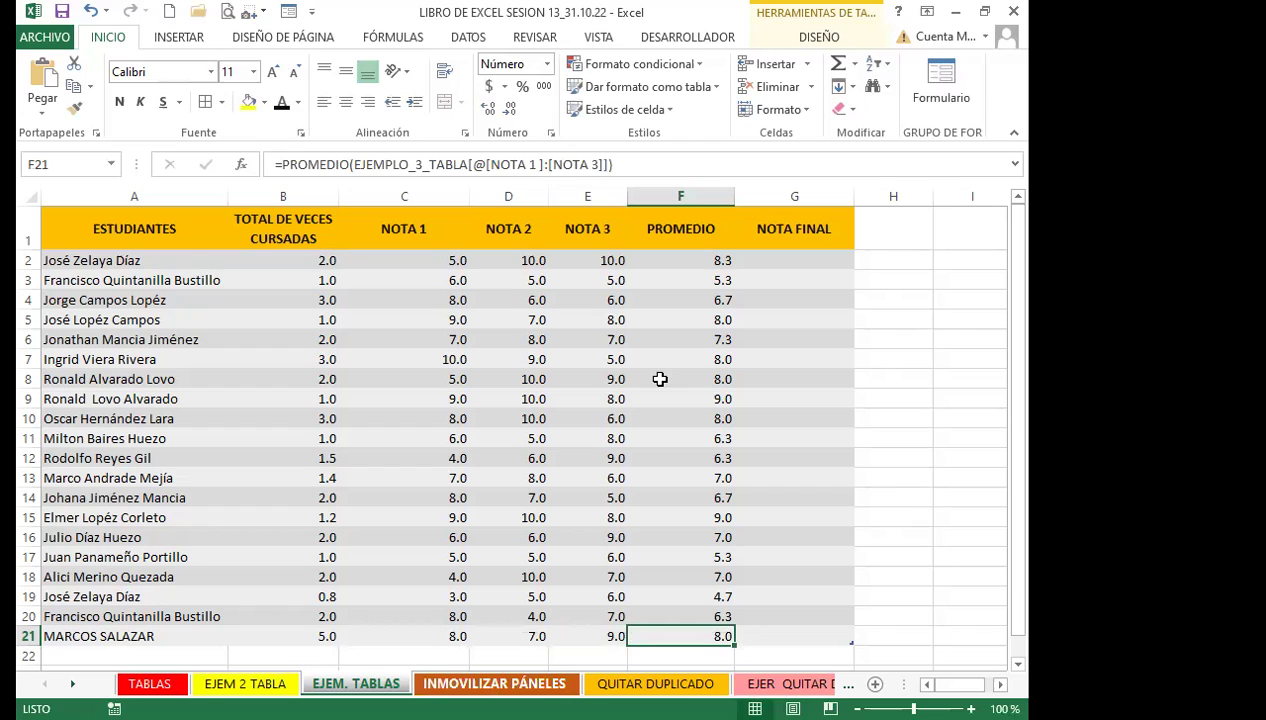
pyautogui.click(670, 264)
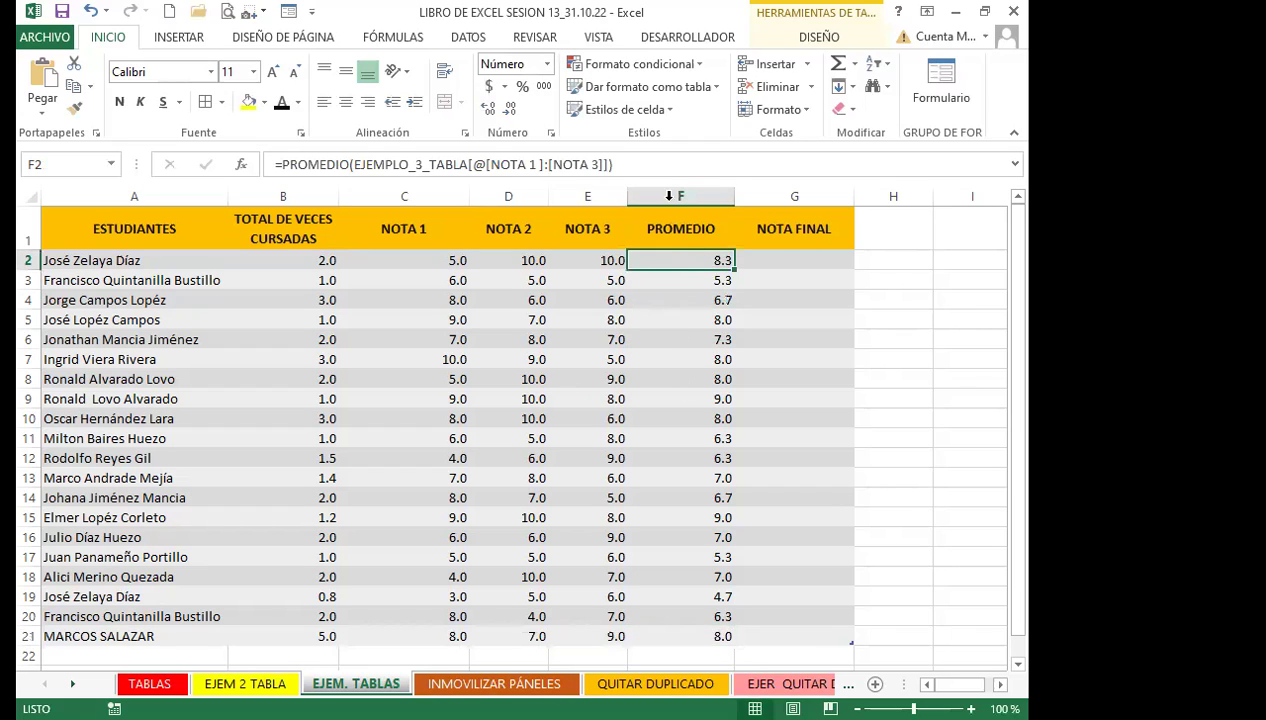
pyautogui.click(408, 534)
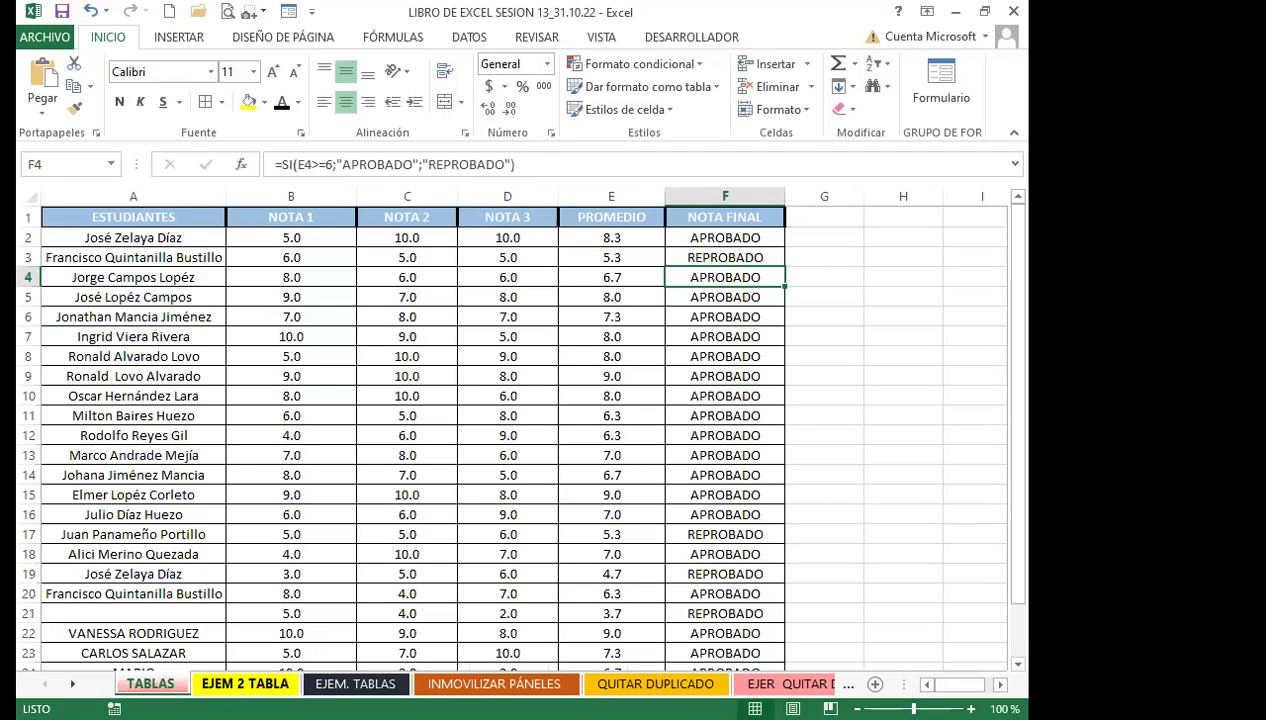
# On the TABLAS sheet, confirm formatting the grade range as a table
pyautogui.click(233, 684)
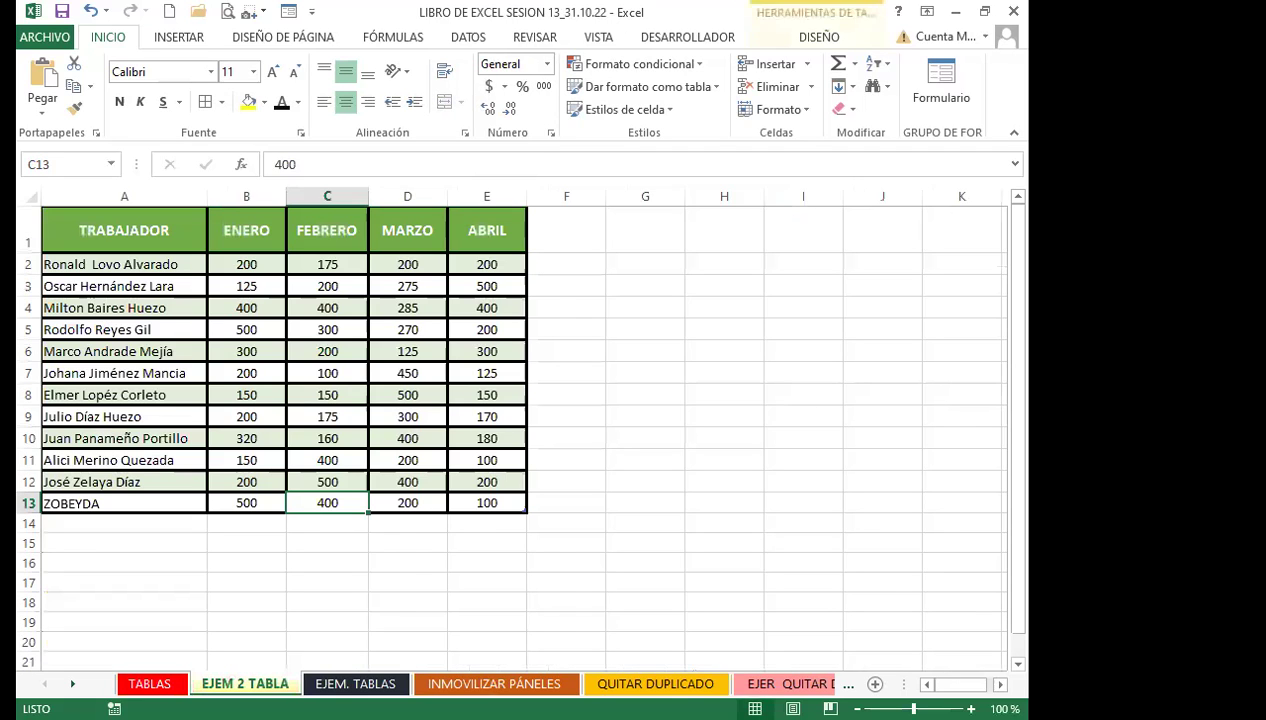
pyautogui.click(150, 684)
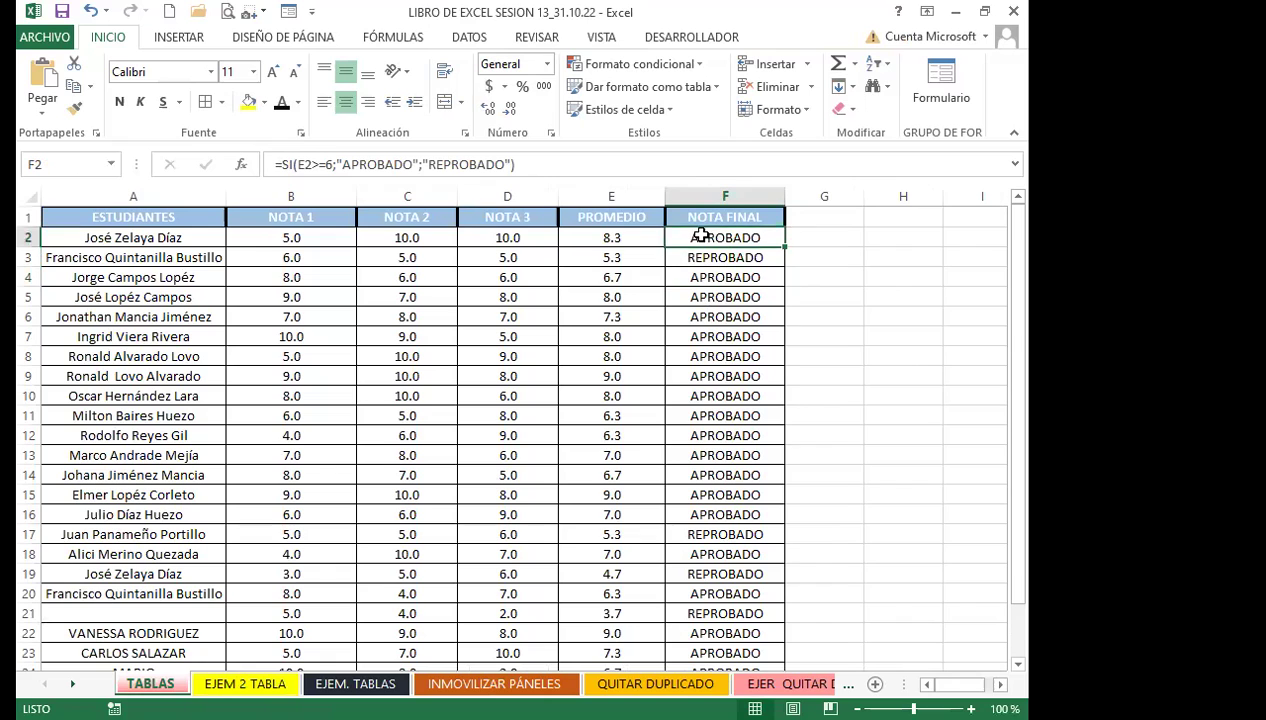
pyautogui.scroll(-5, 771, 517)
pyautogui.scroll(4, 705, 468)
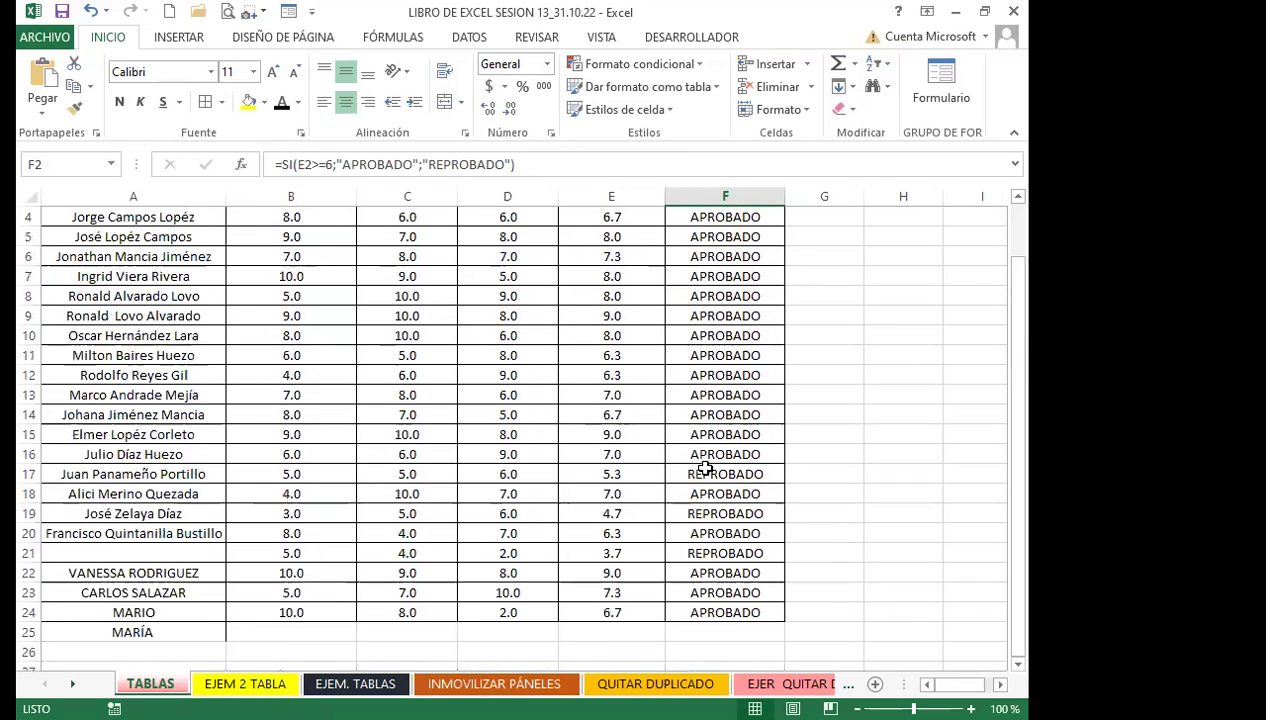
pyautogui.scroll(1, 705, 468)
pyautogui.click(620, 415)
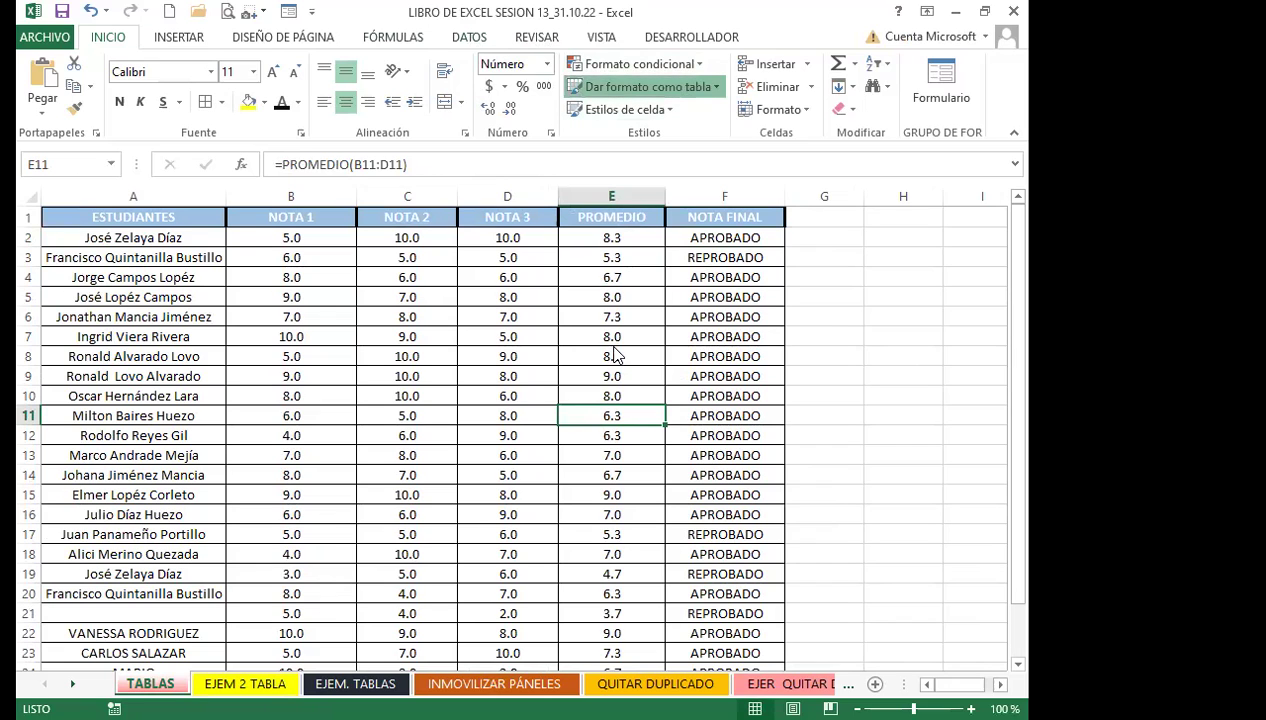
pyautogui.click(688, 472)
pyautogui.click(725, 495)
pyautogui.scroll(-2, 715, 515)
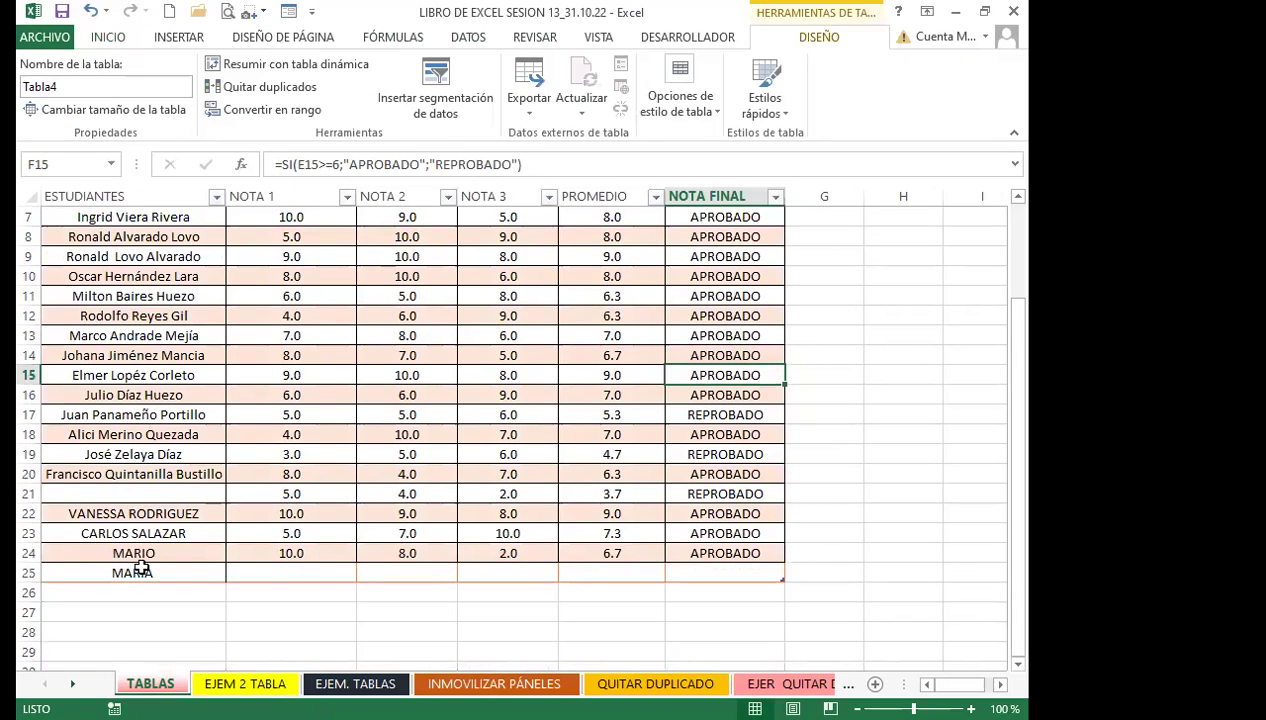
# Enter grades 5, 6 and 7 for the student in row 25
pyautogui.click(292, 569)
pyautogui.write('5')
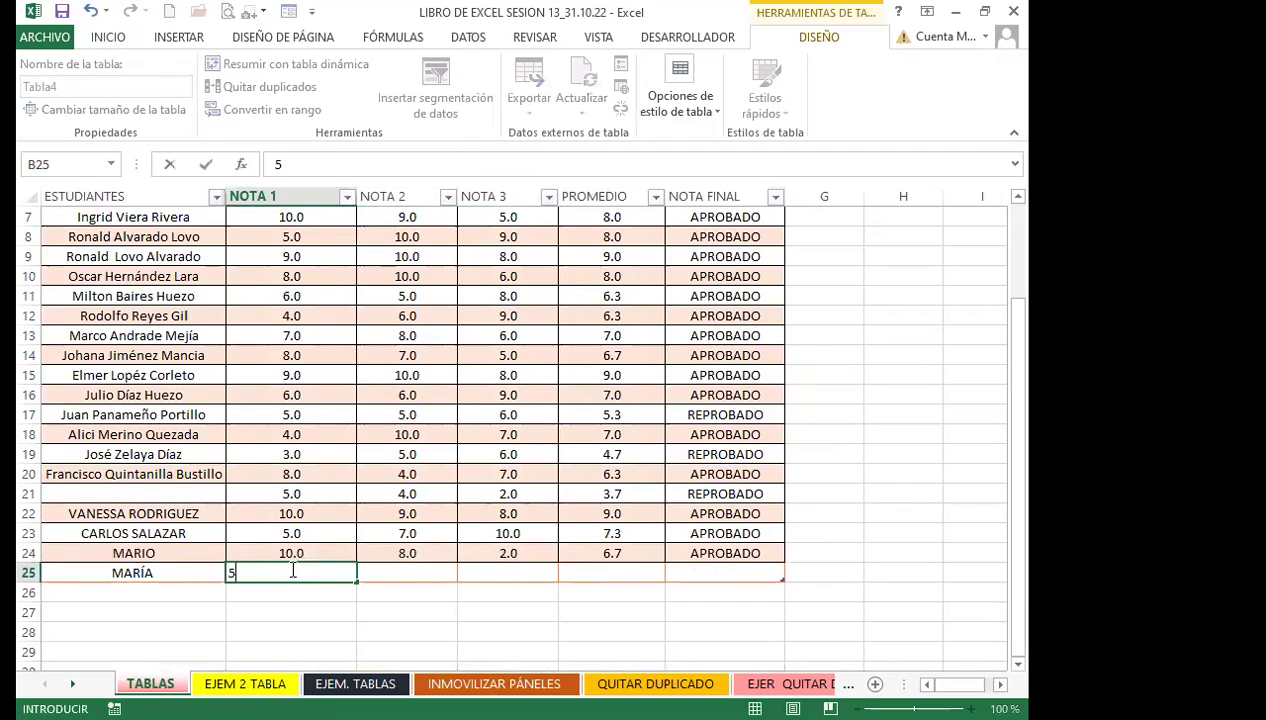
pyautogui.press('Tab')
pyautogui.write('6')
pyautogui.press('Tab')
pyautogui.write('7')
pyautogui.press('Tab')
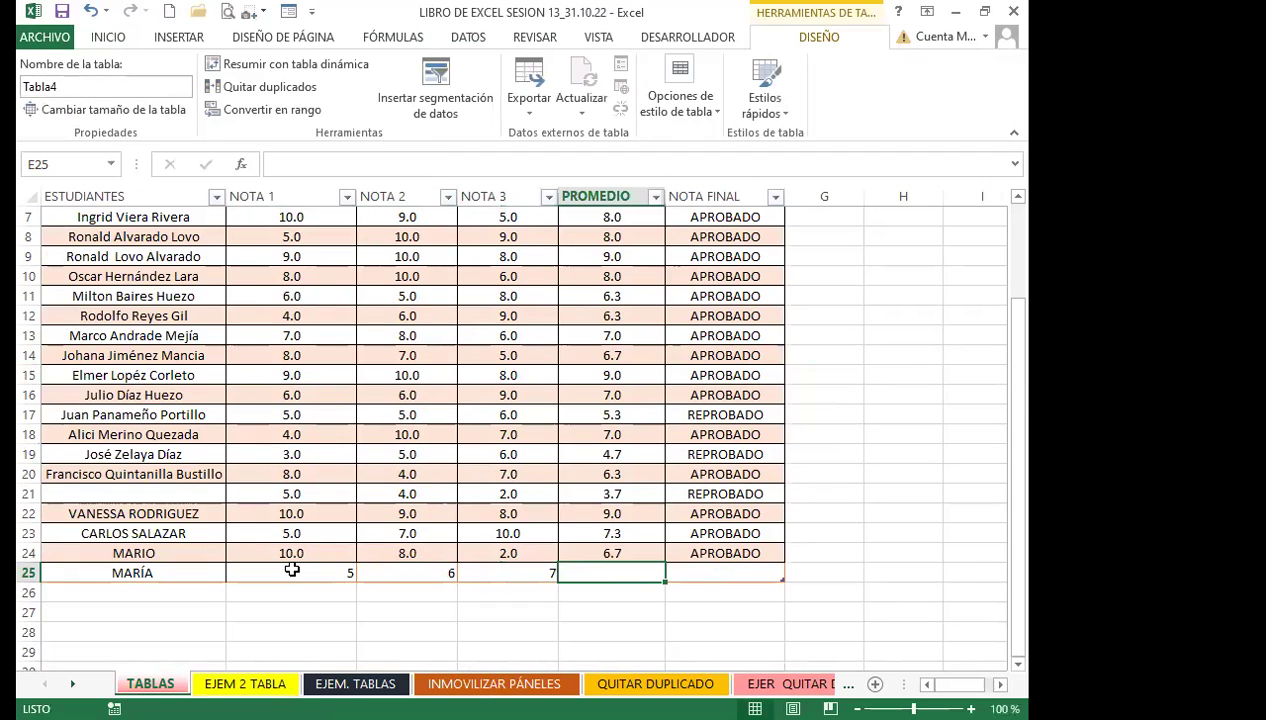
# Copy the E24 average and F24 pass/fail formulas down to row 25
pyautogui.click(508, 618)
pyautogui.click(586, 552)
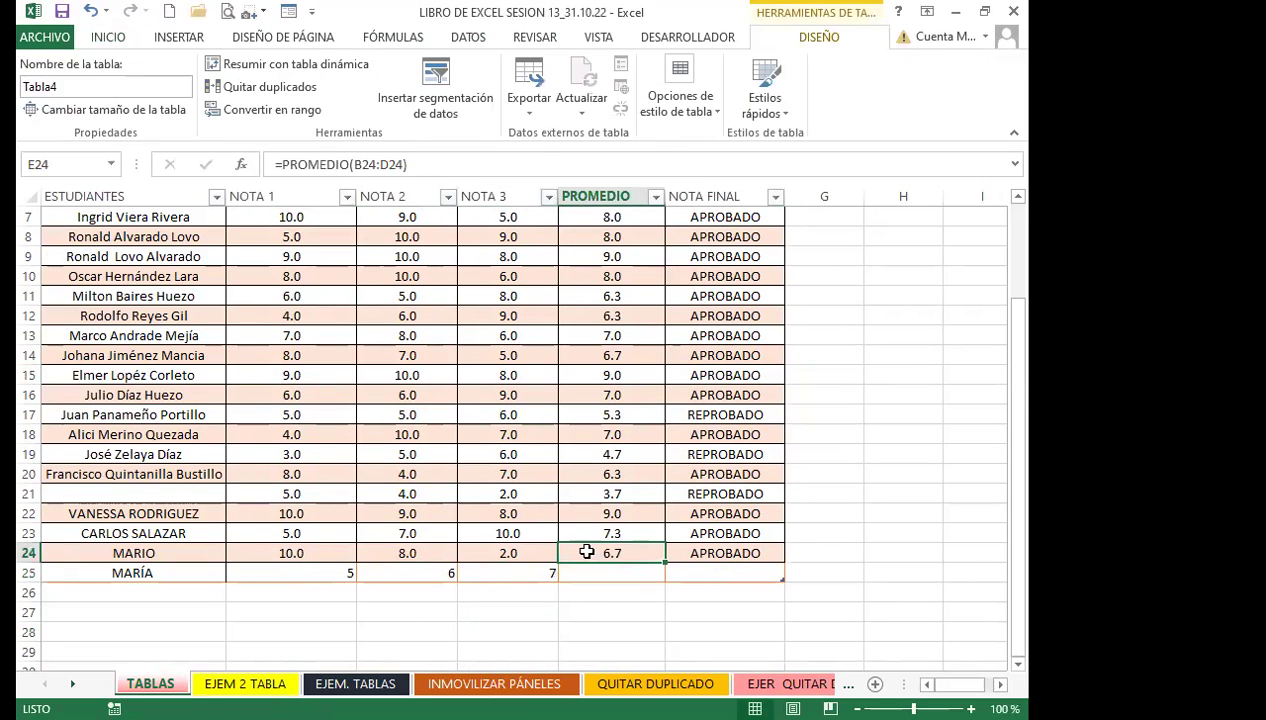
pyautogui.scroll(2, 705, 530)
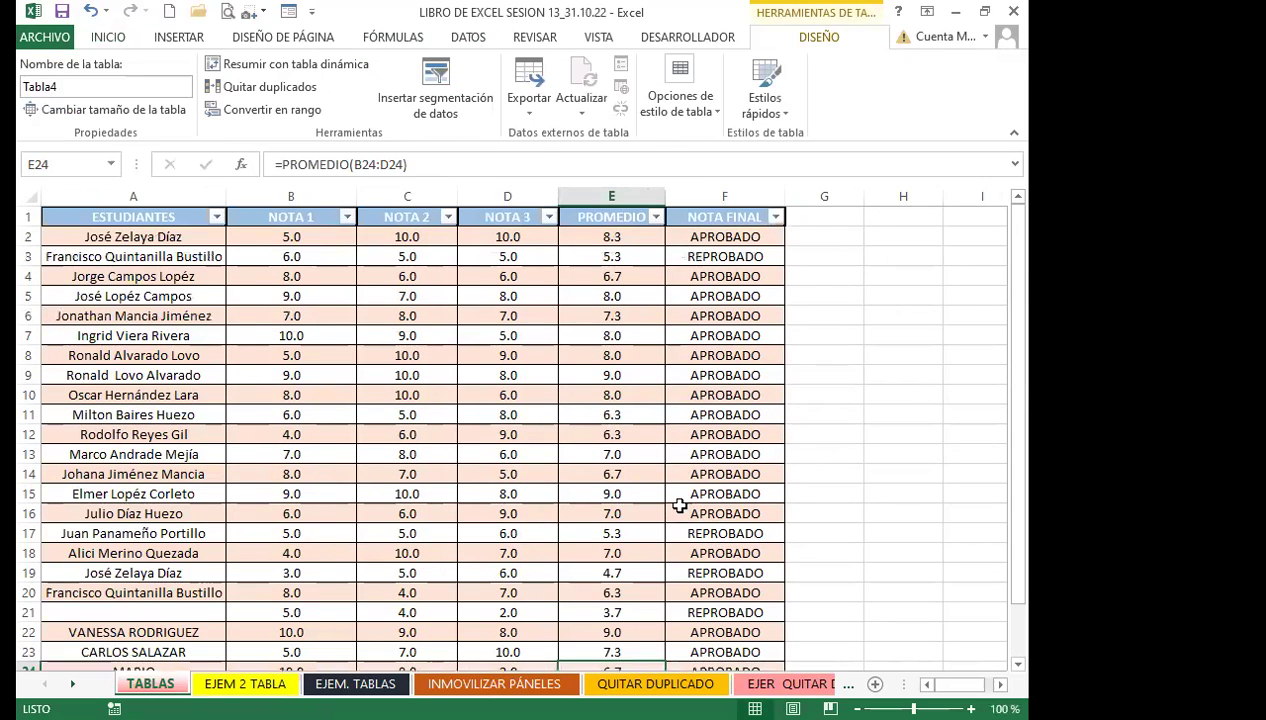
pyautogui.scroll(-4, 679, 506)
pyautogui.click(158, 452)
pyautogui.click(198, 432)
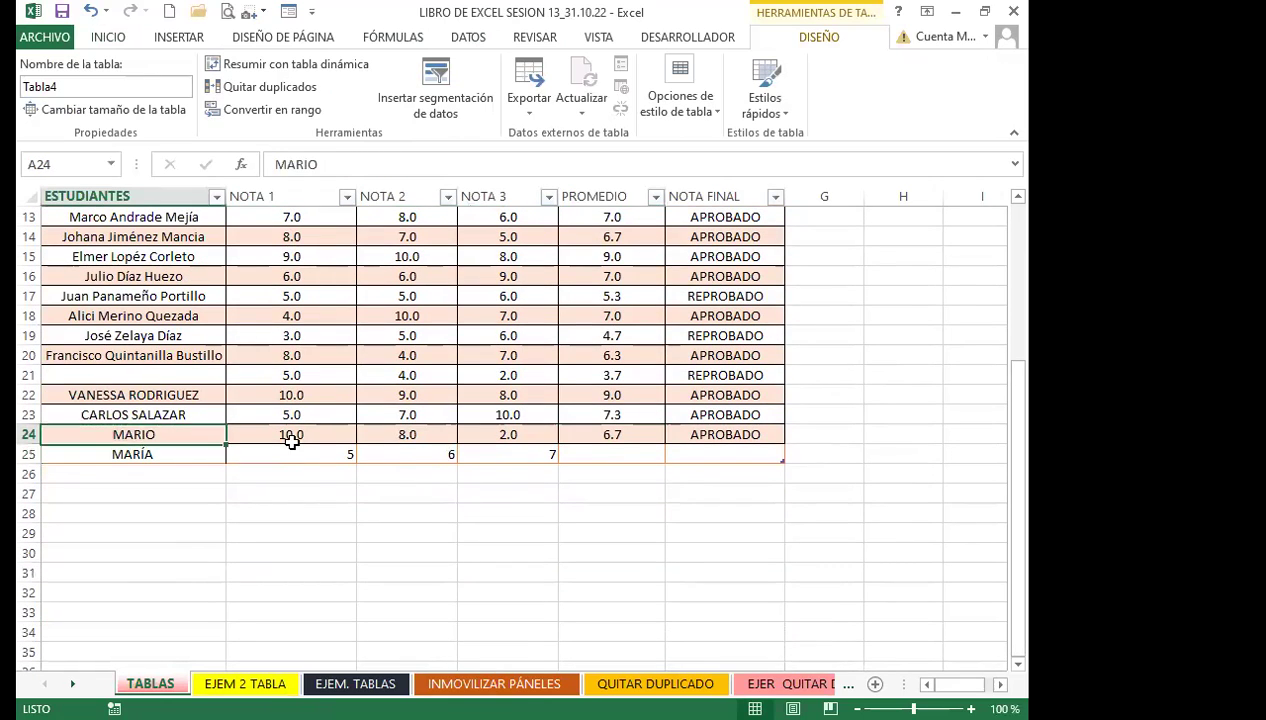
pyautogui.click(620, 453)
pyautogui.click(720, 453)
pyautogui.click(612, 433)
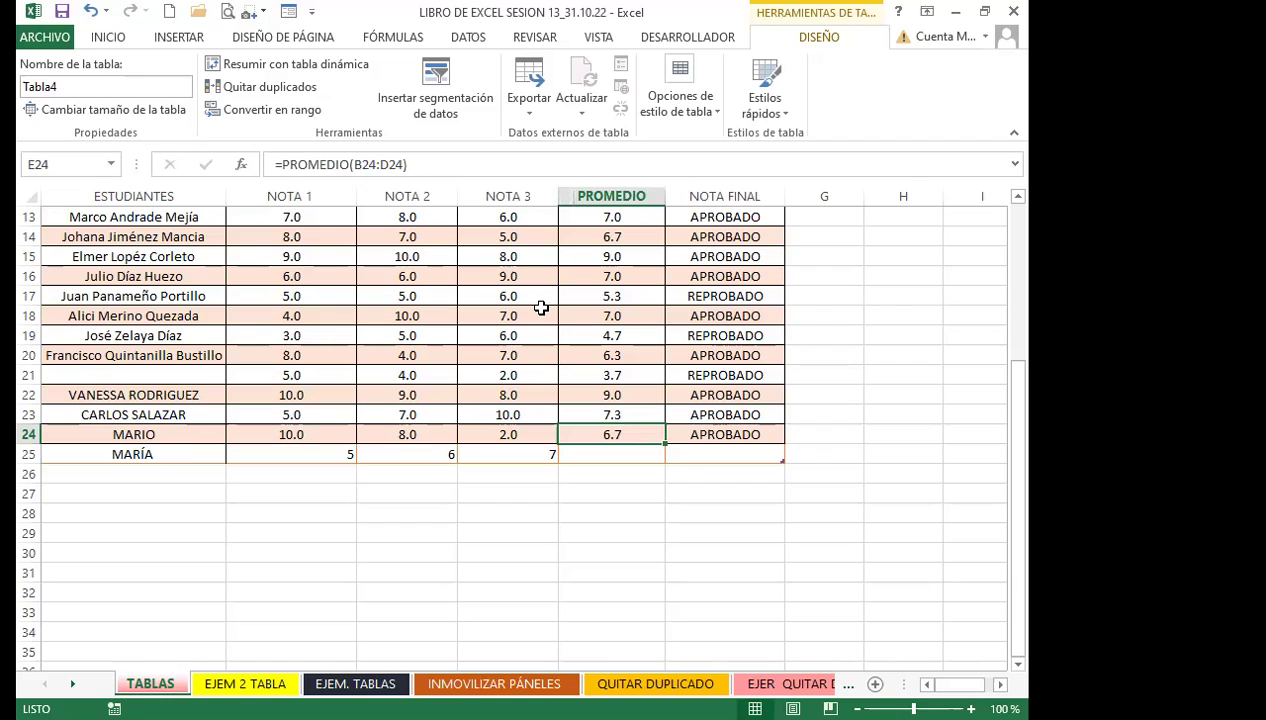
pyautogui.click(571, 415)
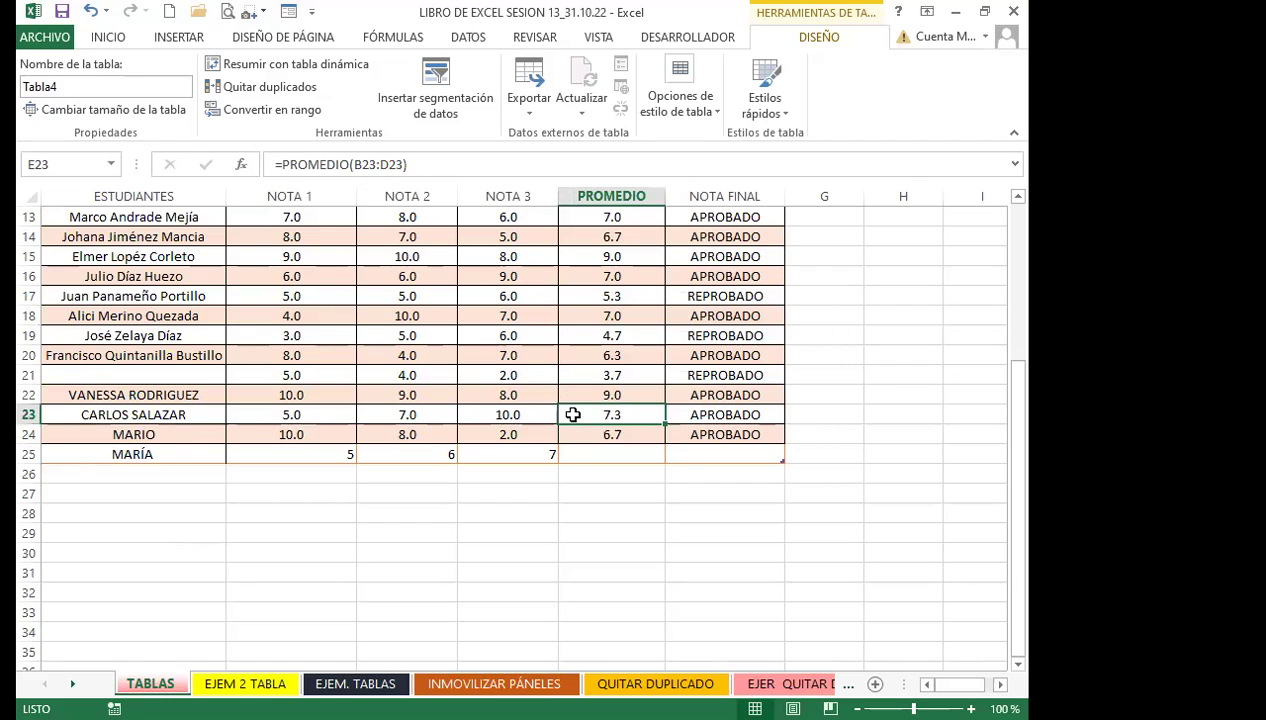
pyautogui.click(645, 437)
pyautogui.doubleClick(664, 444)
pyautogui.click(717, 434)
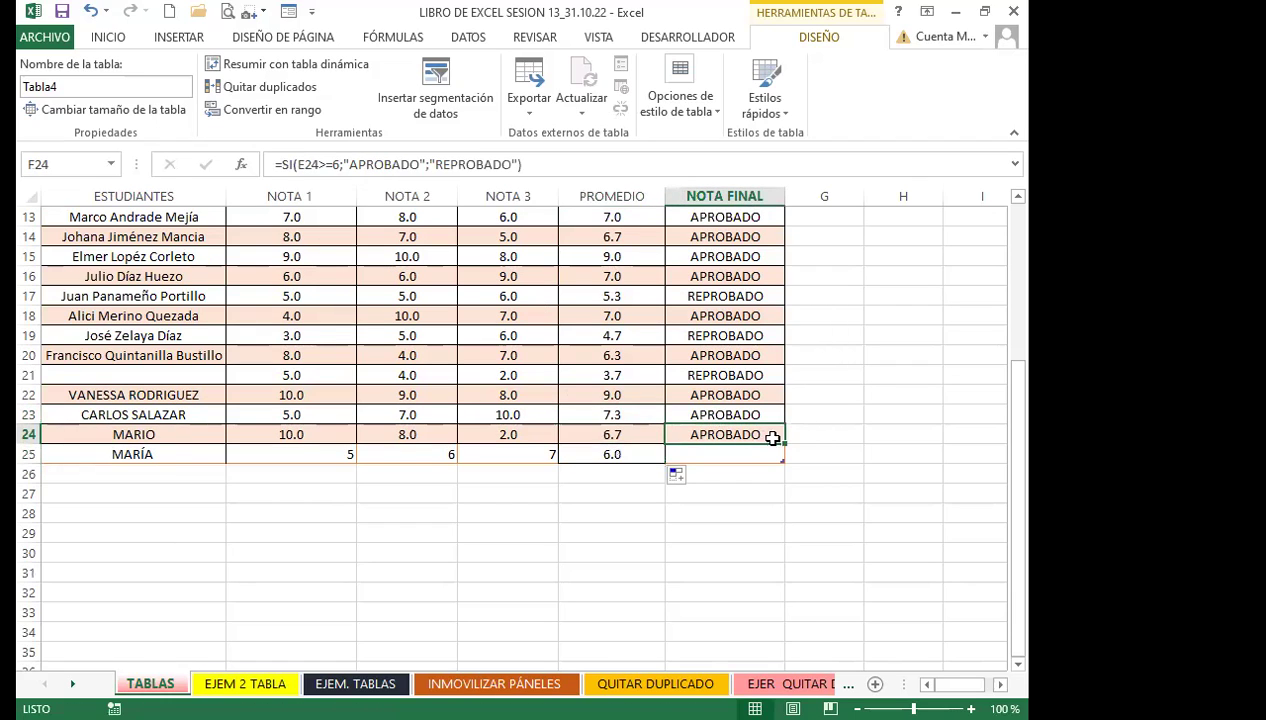
pyautogui.doubleClick(784, 444)
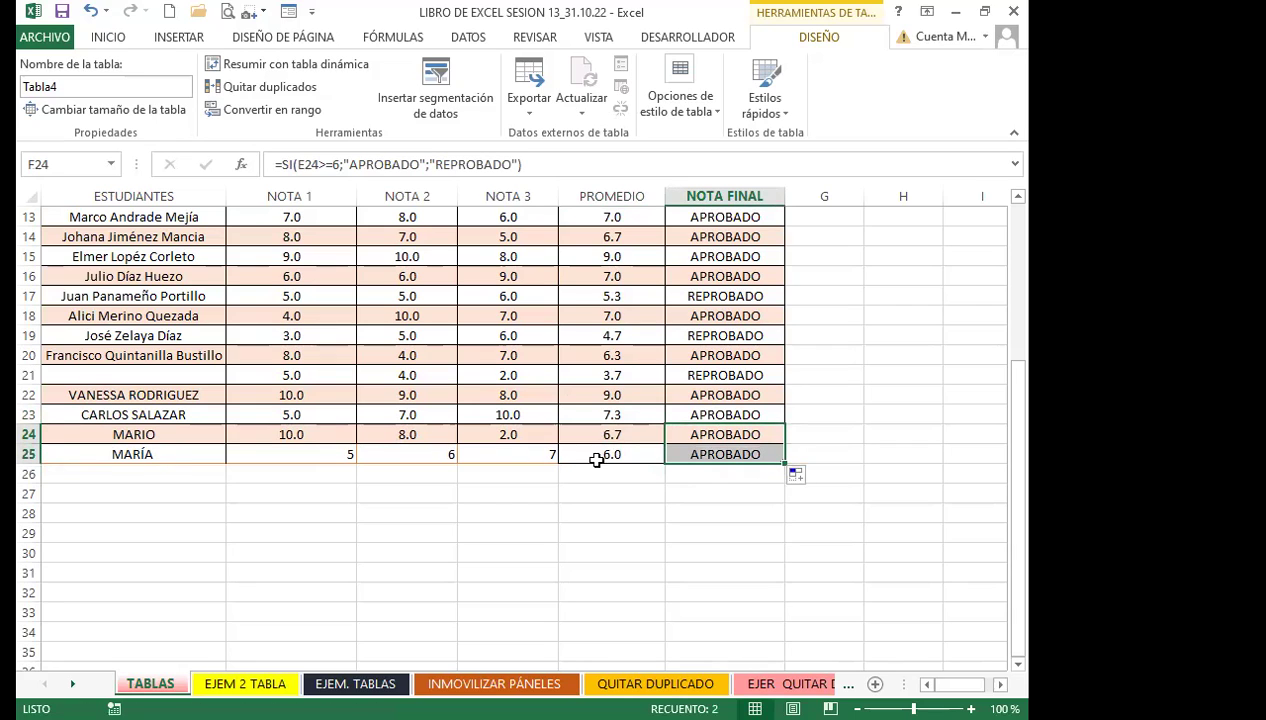
# Extend the table down to row 28 and enter a new student's name in A26
pyautogui.click(662, 420)
pyautogui.moveTo(784, 461); pyautogui.dragTo(789, 523)
pyautogui.click(136, 471)
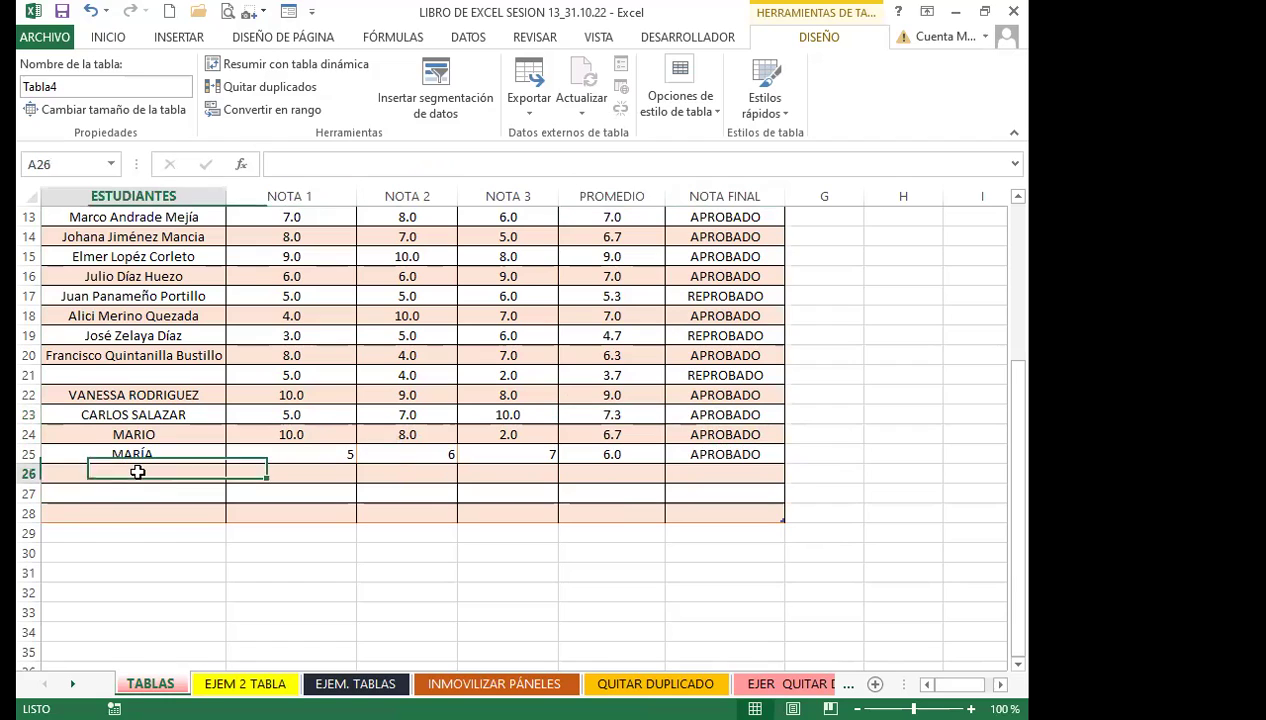
pyautogui.write('CARLOS')
pyautogui.press('Delete')
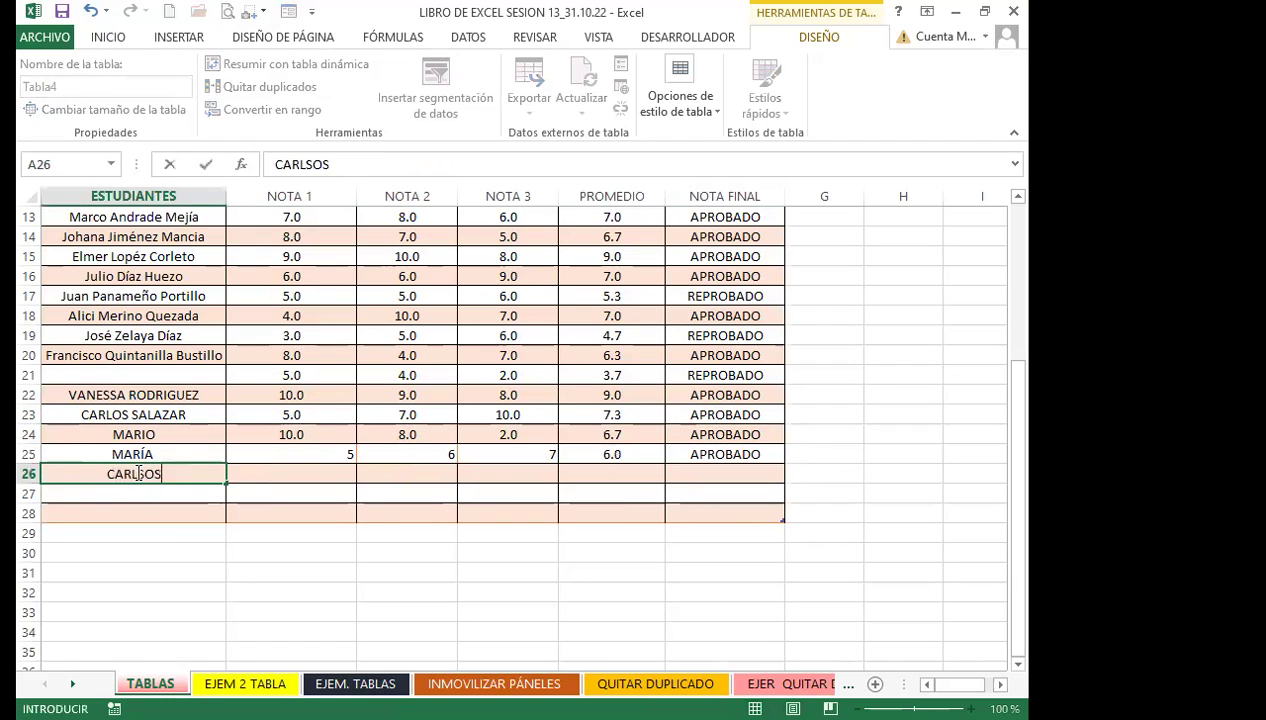
pyautogui.press('Tab')
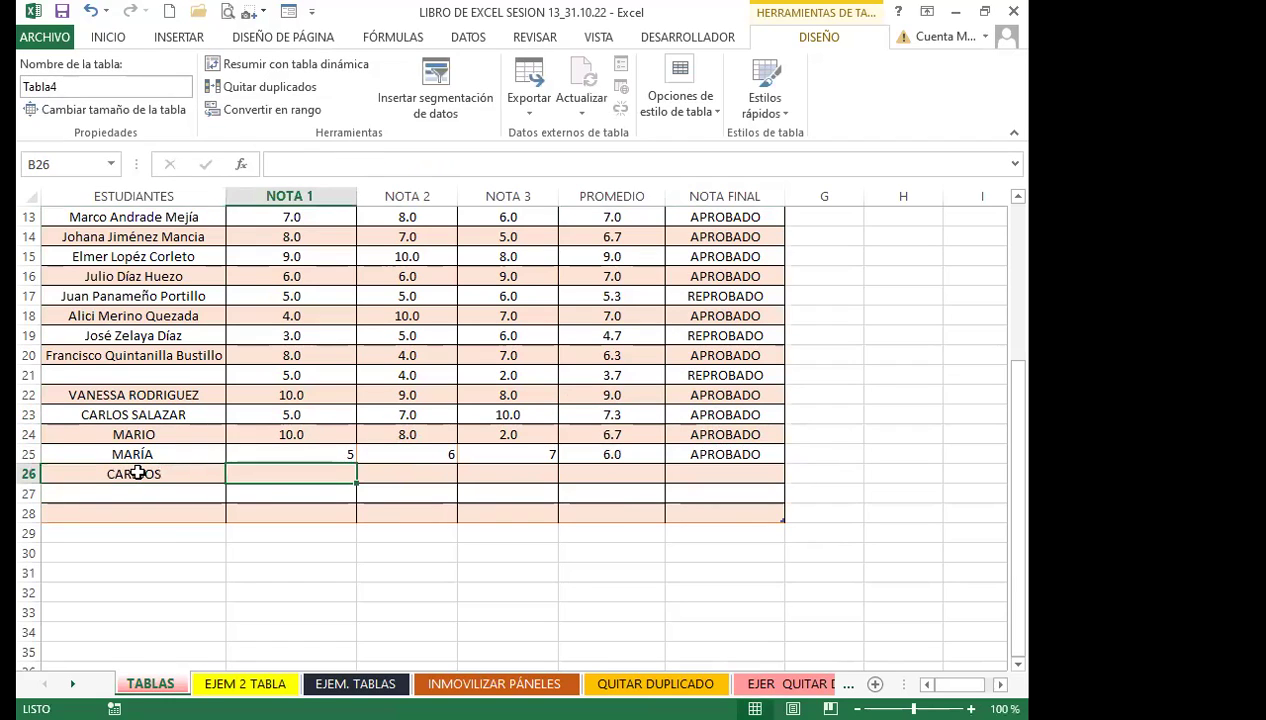
pyautogui.click(138, 473)
pyautogui.write('CARLOS')
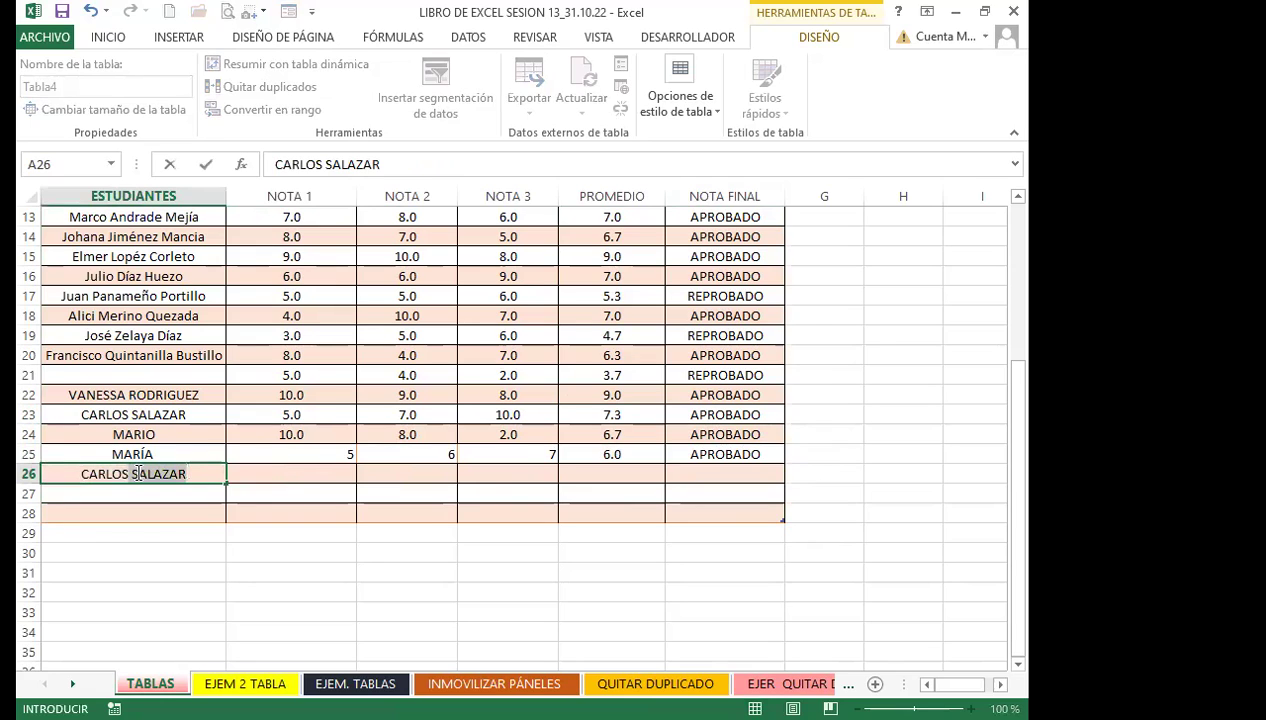
pyautogui.press('Tab')
# Enter grades 10, 10 and 8 for the row 26 student
pyautogui.write('10')
pyautogui.press('Tab')
pyautogui.write('10')
pyautogui.press('Tab')
pyautogui.write('8')
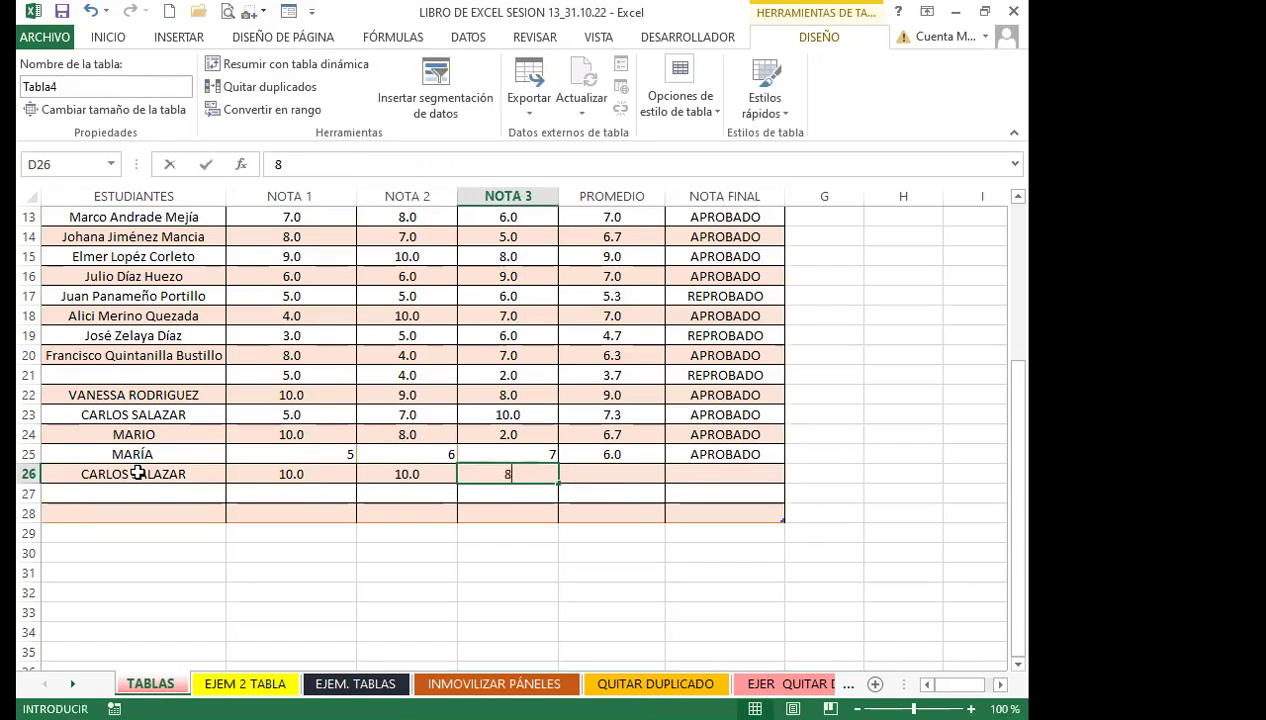
pyautogui.press('Tab')
pyautogui.write('7')
pyautogui.press('BackSpace')
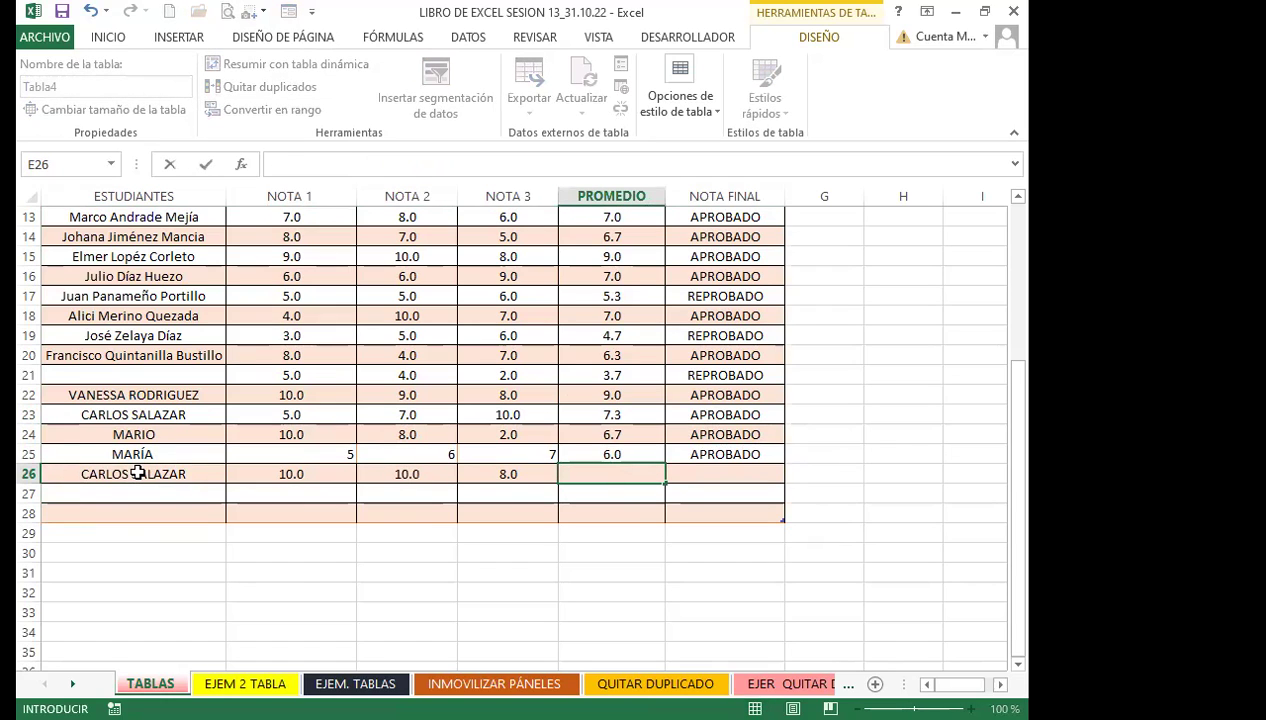
pyautogui.click(508, 494)
pyautogui.click(610, 470)
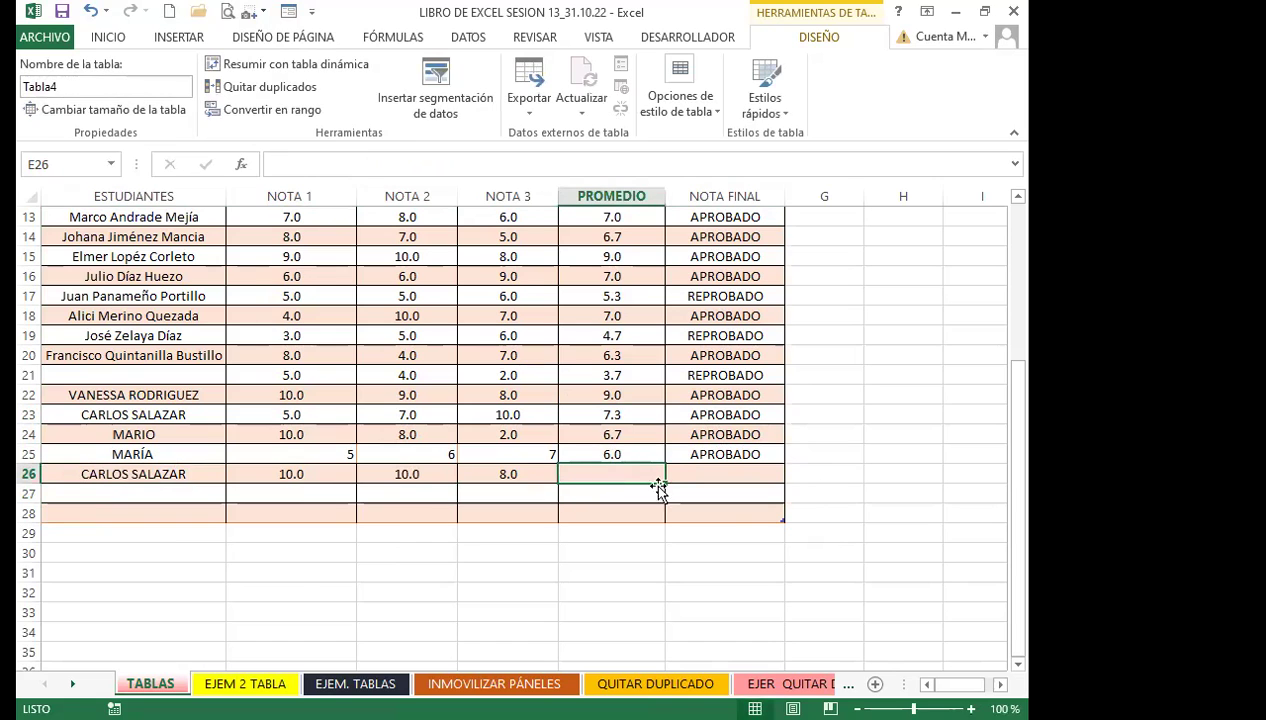
# Compare the E4 average formula with row 26's still-empty PROMEDIO cell
pyautogui.scroll(4, 652, 482)
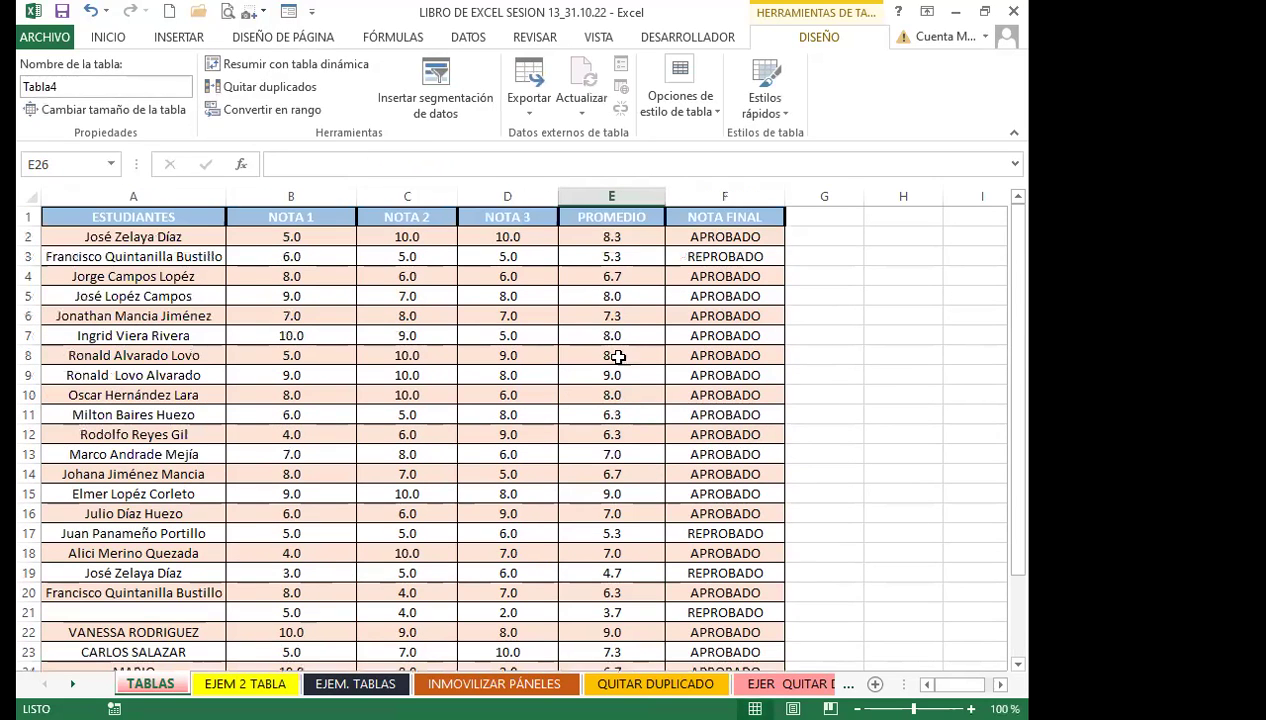
pyautogui.click(612, 276)
pyautogui.scroll(-3, 620, 485)
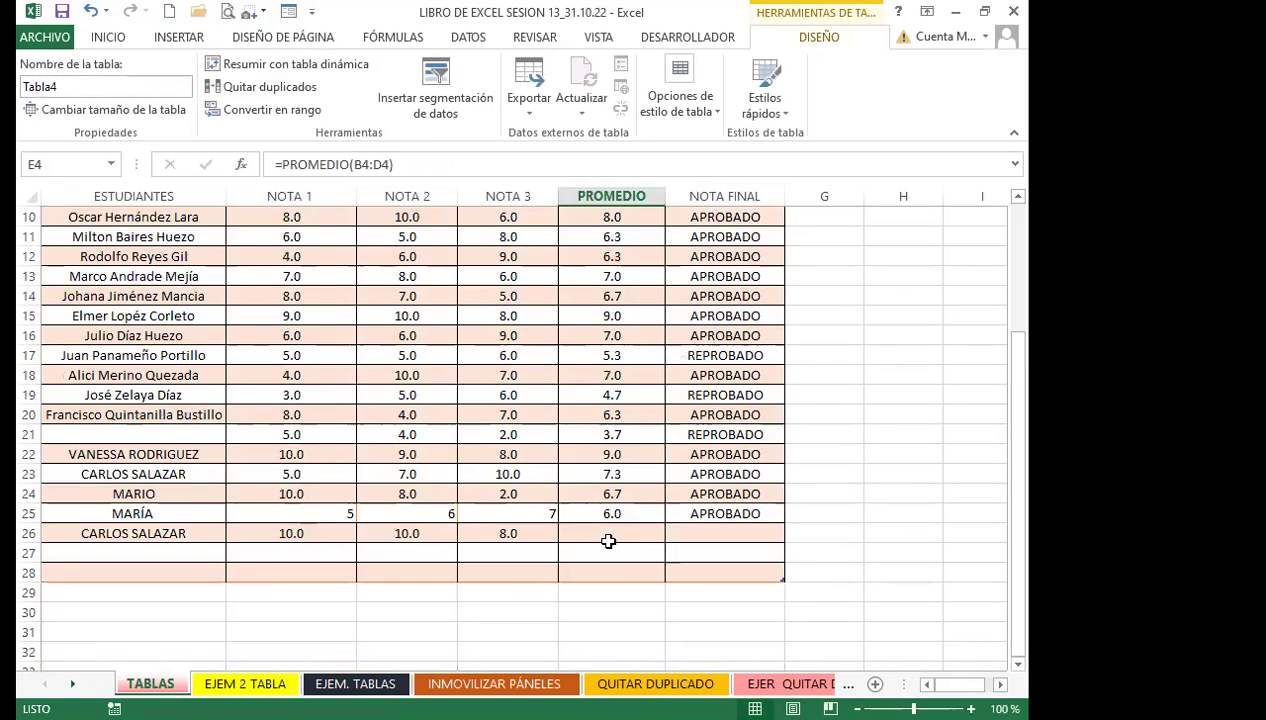
pyautogui.click(606, 532)
pyautogui.click(686, 517)
pyautogui.click(628, 530)
pyautogui.click(672, 530)
pyautogui.click(620, 537)
pyautogui.click(681, 550)
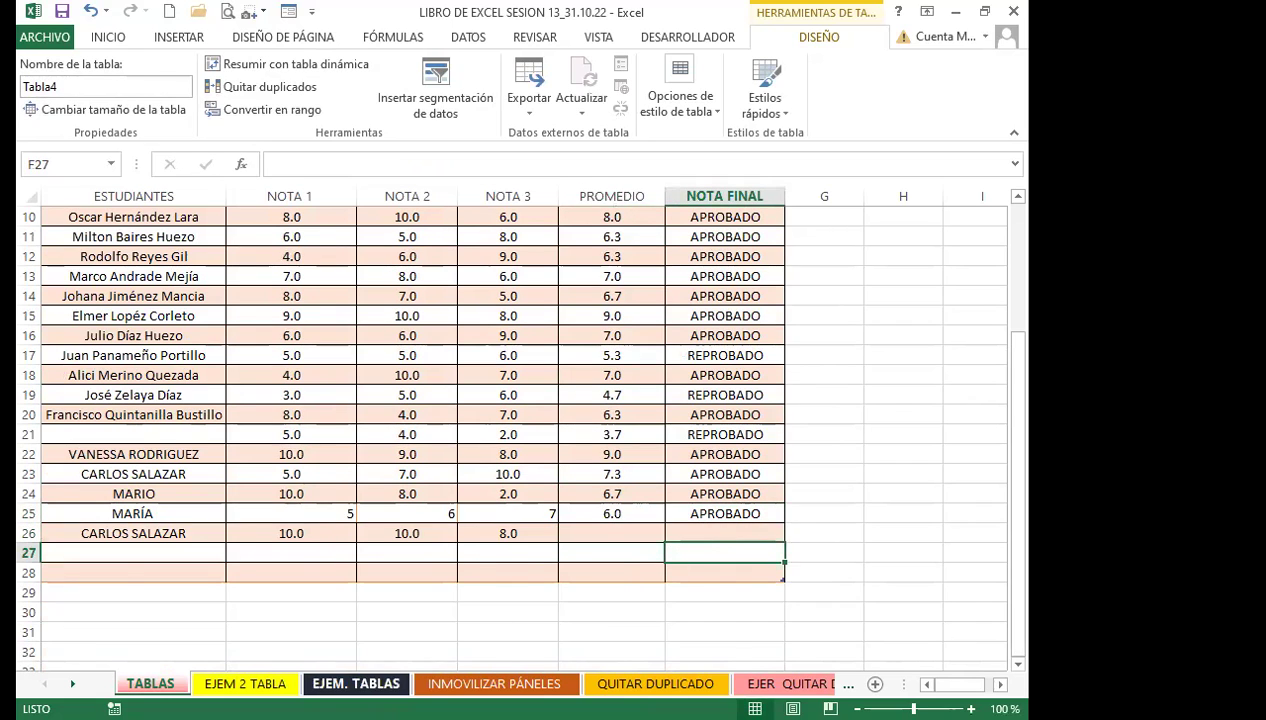
pyautogui.click(356, 683)
# Start an SI formula in G2 that tests the row's PROMEDIO value
pyautogui.click(695, 261)
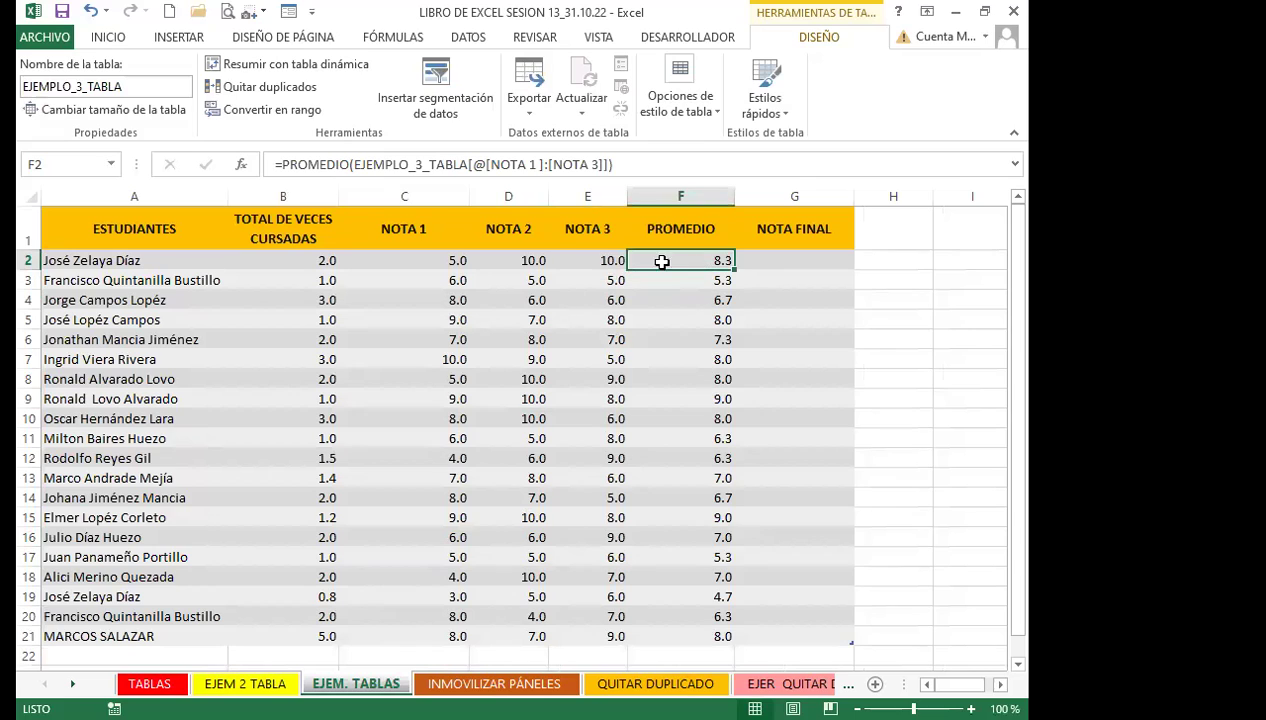
pyautogui.click(776, 259)
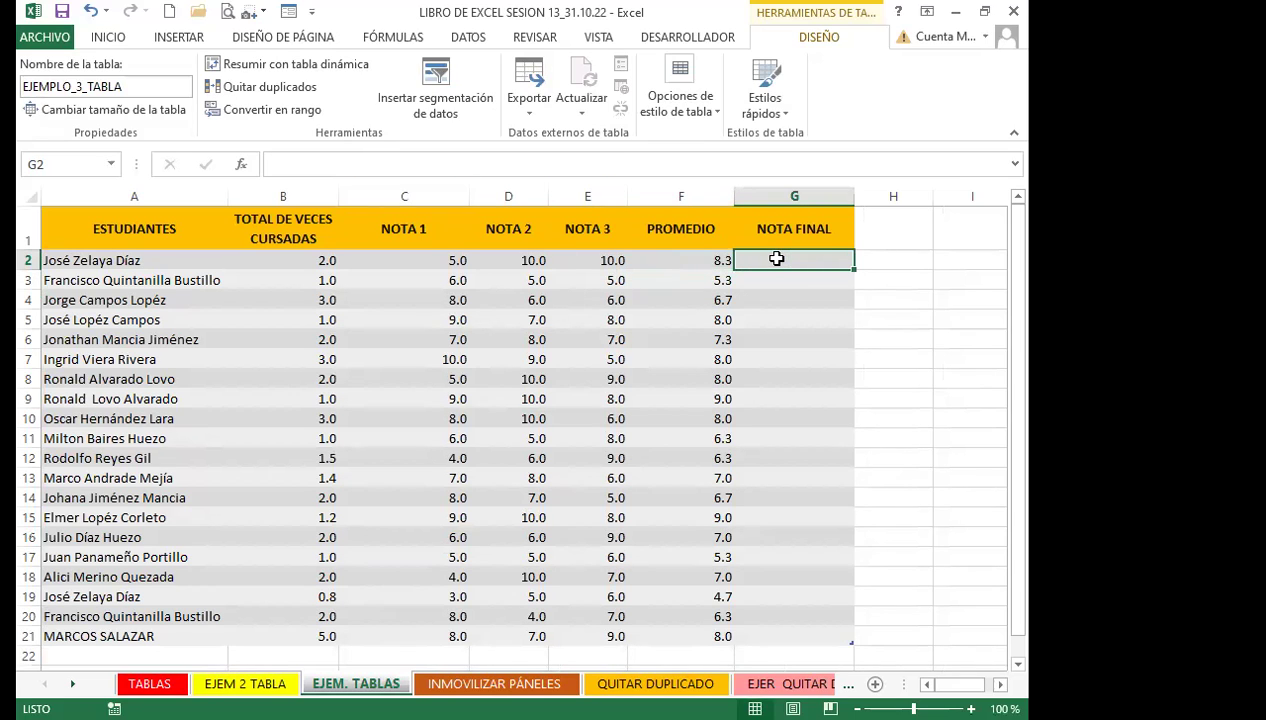
pyautogui.click(672, 262)
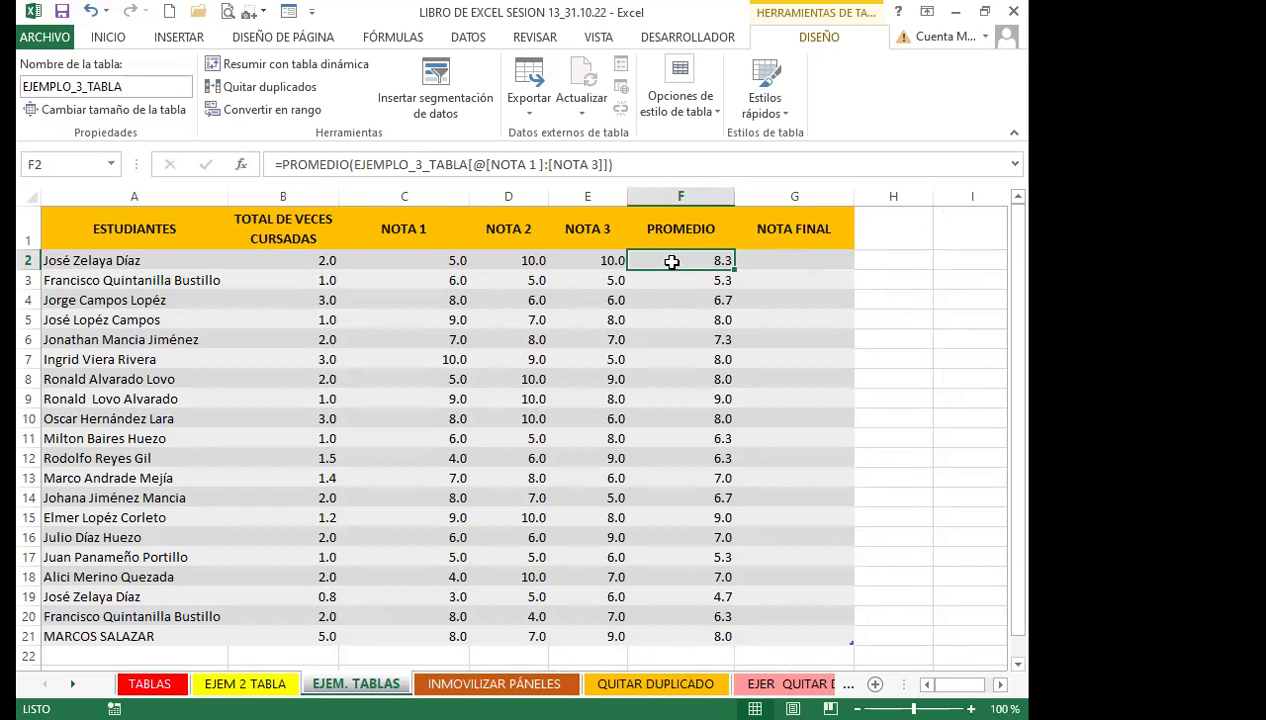
pyautogui.click(806, 259)
pyautogui.write('=S')
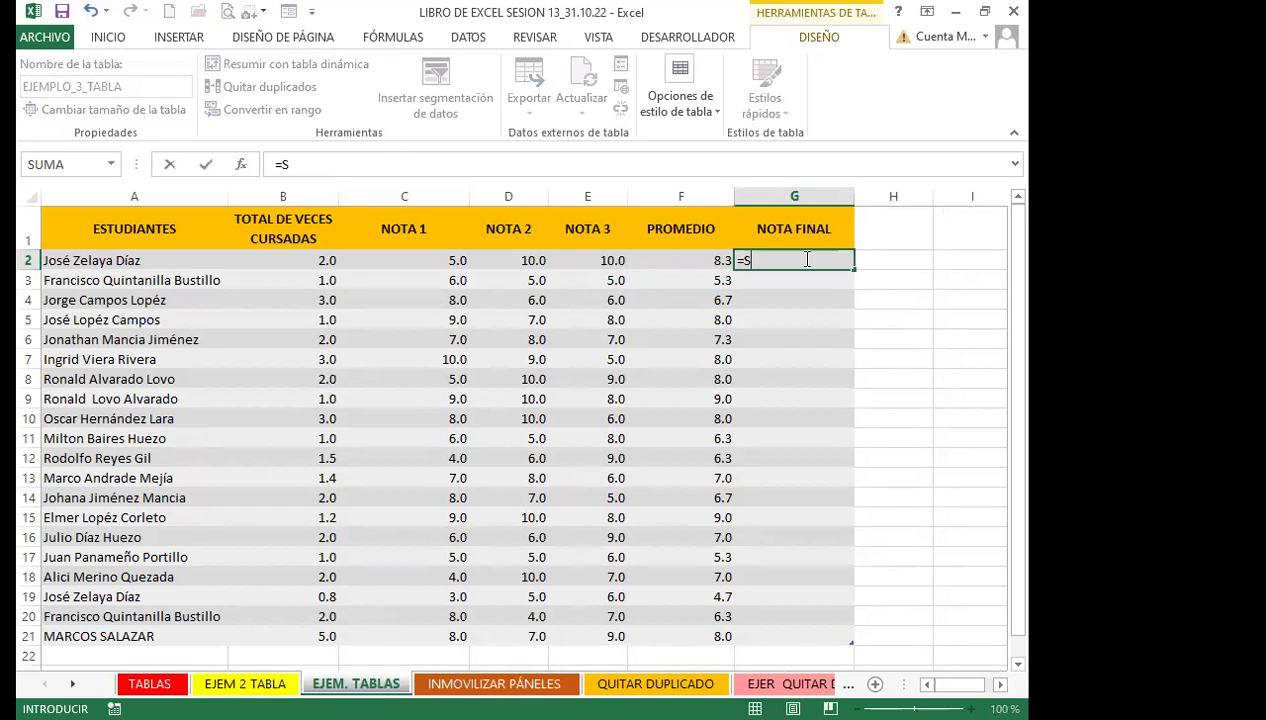
pyautogui.write('I(')
pyautogui.click(709, 261)
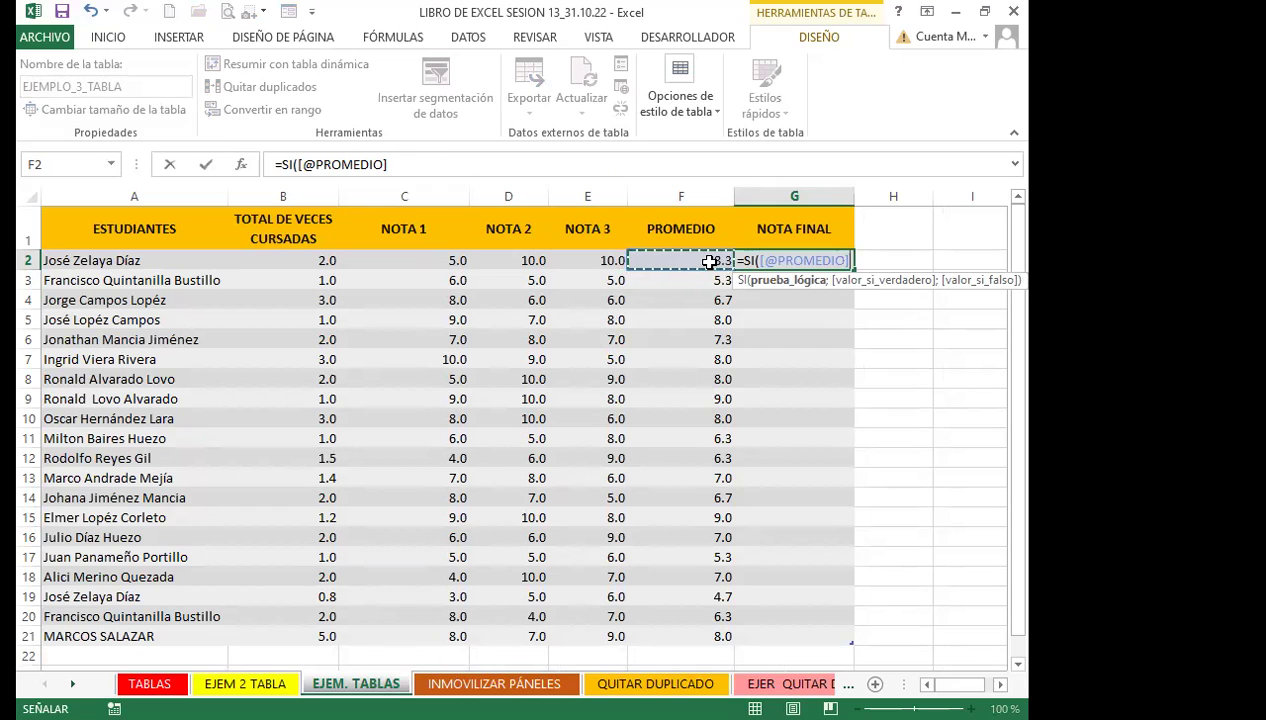
pyautogui.write('>6')
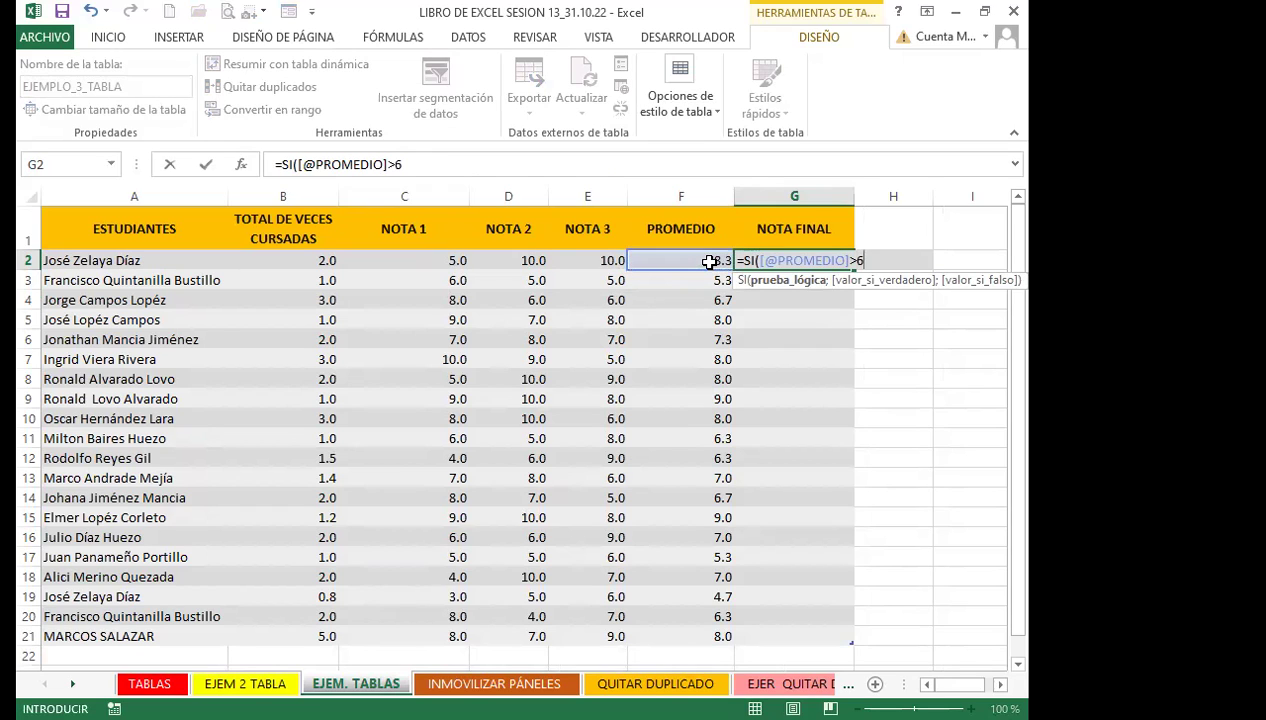
pyautogui.press('BackSpace')
# Finish it as >=6 returning "APROBADO" or "REPROBADO" and fill the NOTA FINAL column
pyautogui.press('alt')
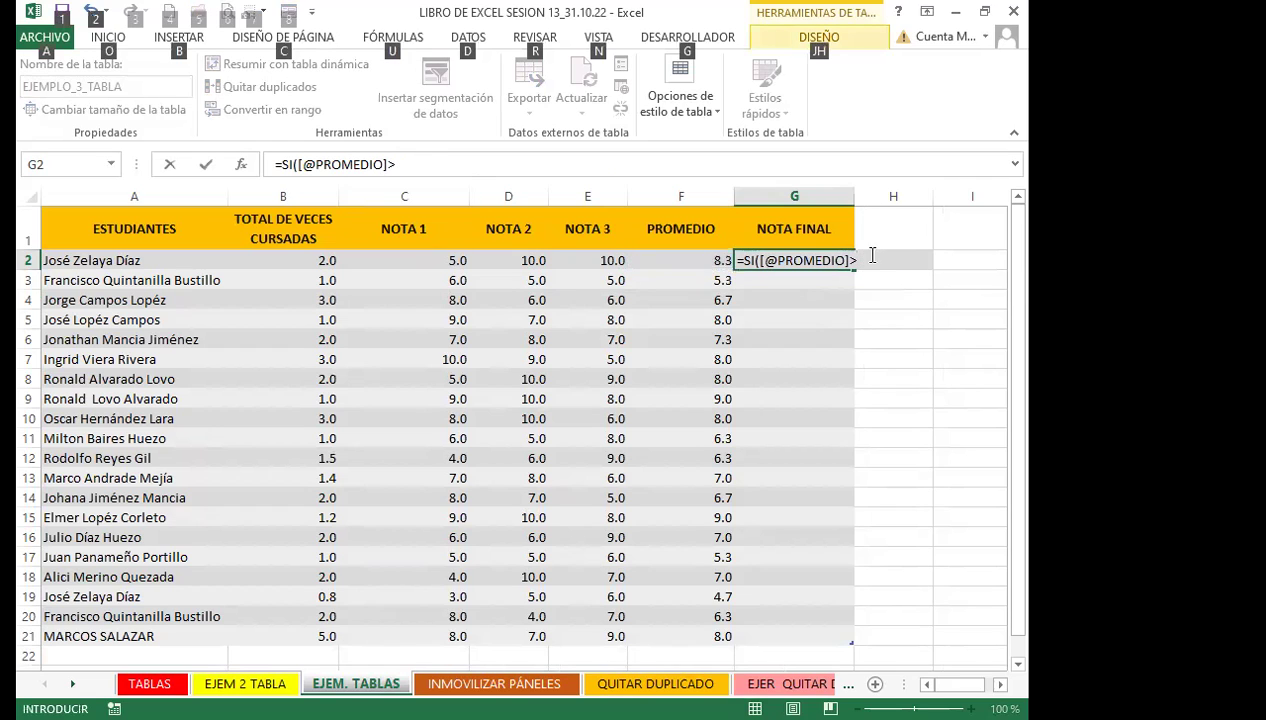
pyautogui.click(861, 260)
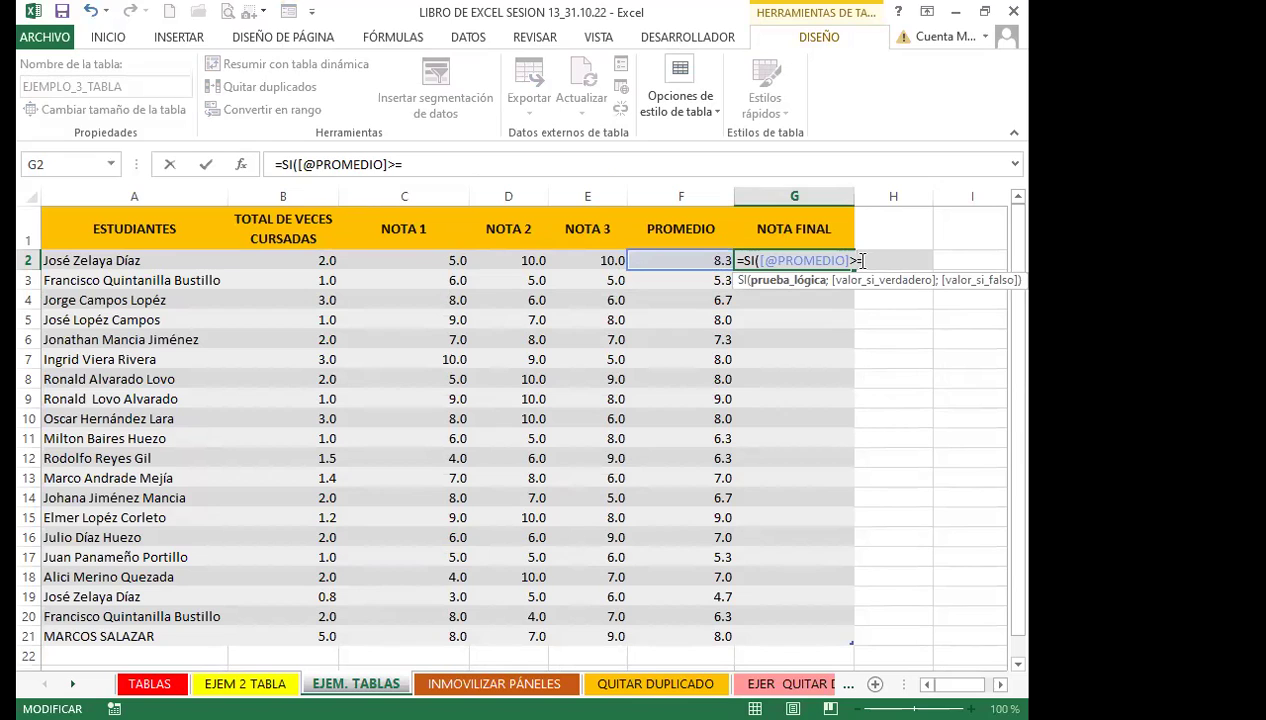
pyautogui.write('=6;"APTRO')
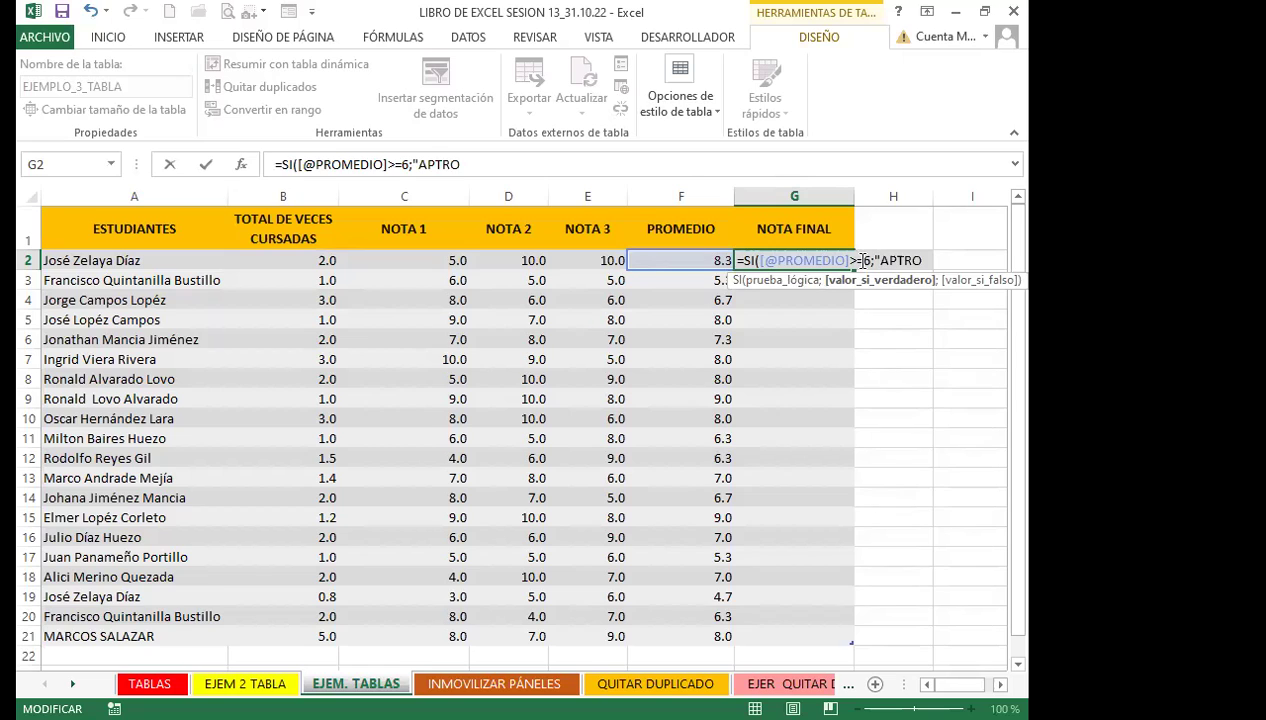
pyautogui.press('BackSpace')
pyautogui.press('BackSpace')
pyautogui.press('BackSpace')
pyautogui.write('ROBADO";"REPROBADO')
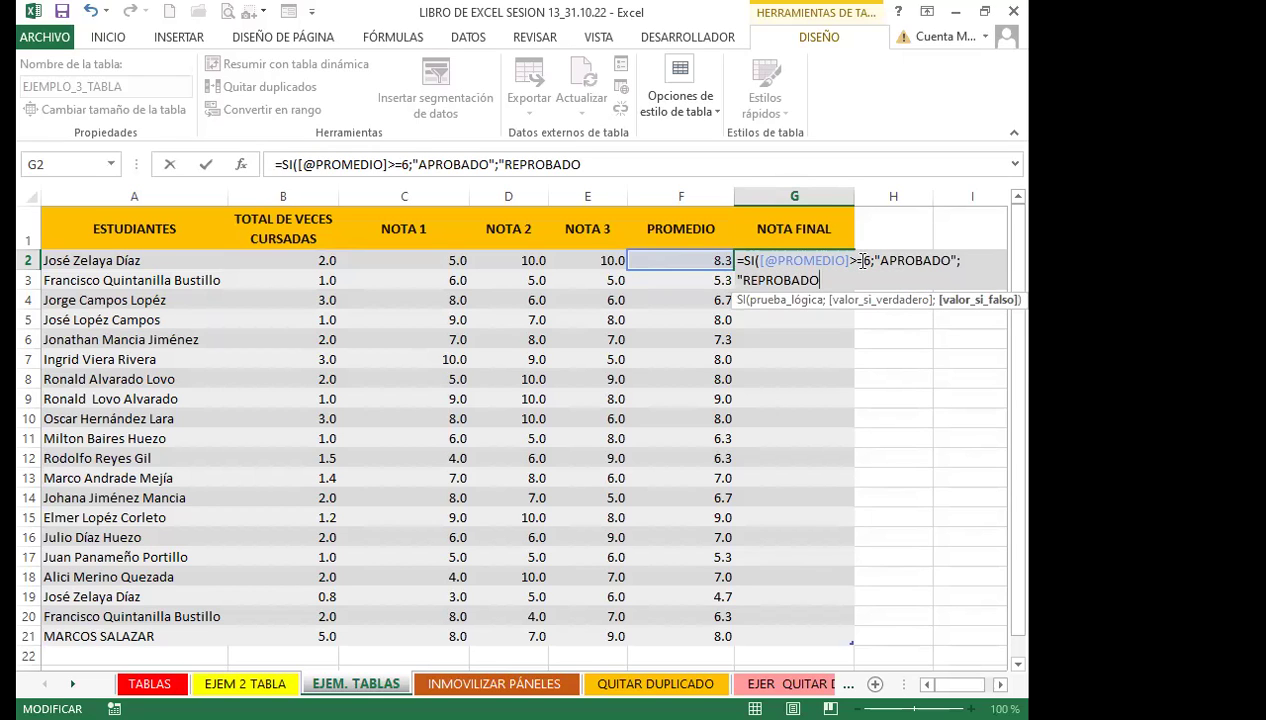
pyautogui.write('")')
pyautogui.press('Return')
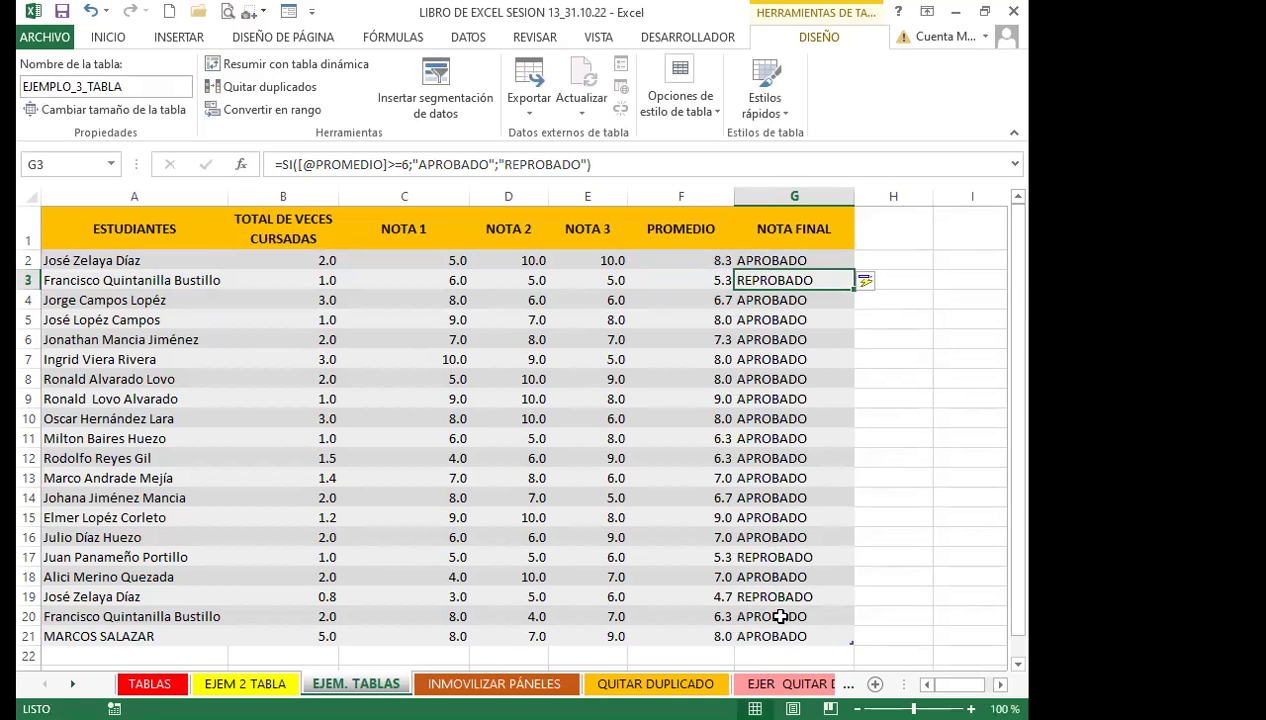
# Change the G2 pass condition in the formula bar to PROMEDIO >= 6
pyautogui.click(712, 557)
pyautogui.click(767, 556)
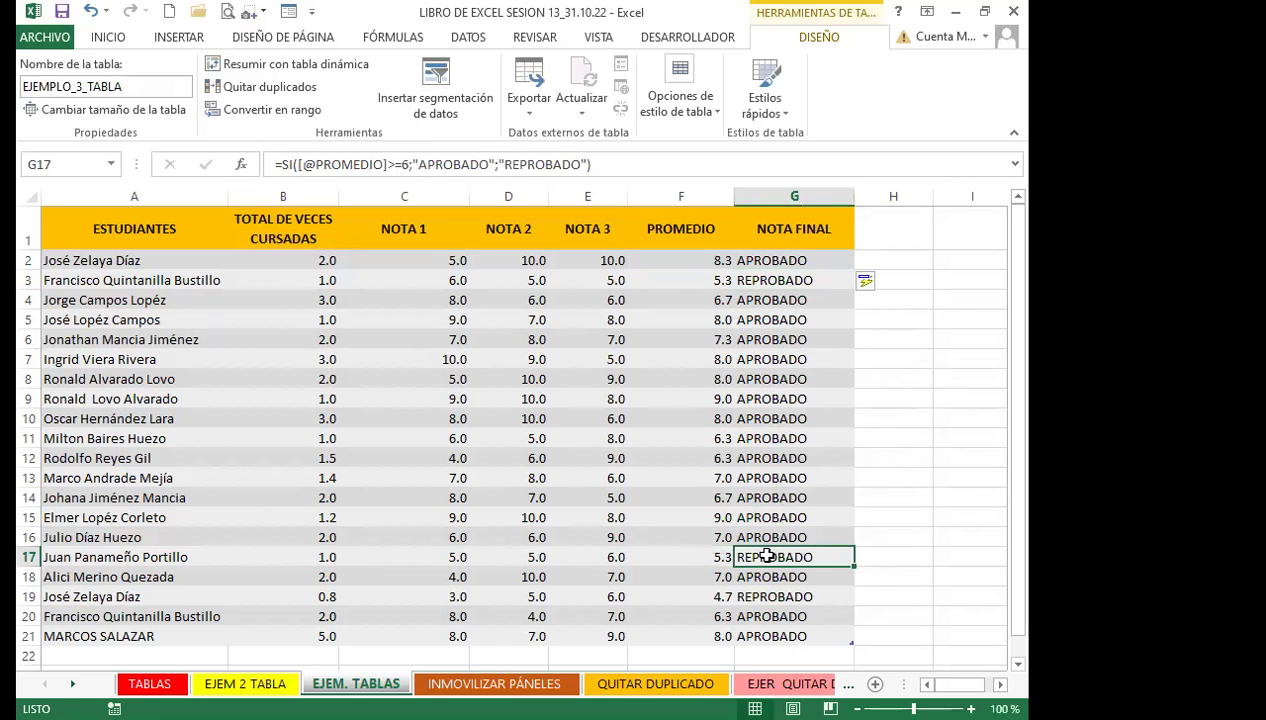
pyautogui.click(690, 614)
pyautogui.click(752, 612)
pyautogui.click(762, 256)
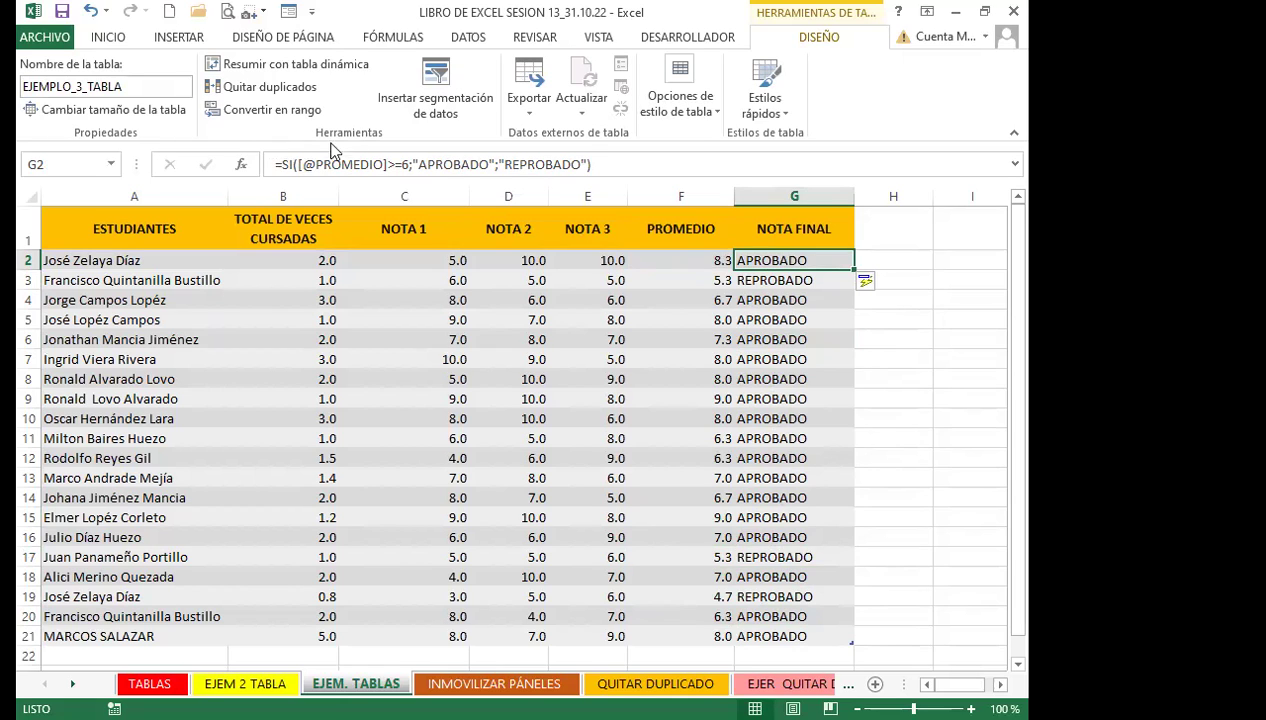
pyautogui.click(396, 164)
pyautogui.write('=')
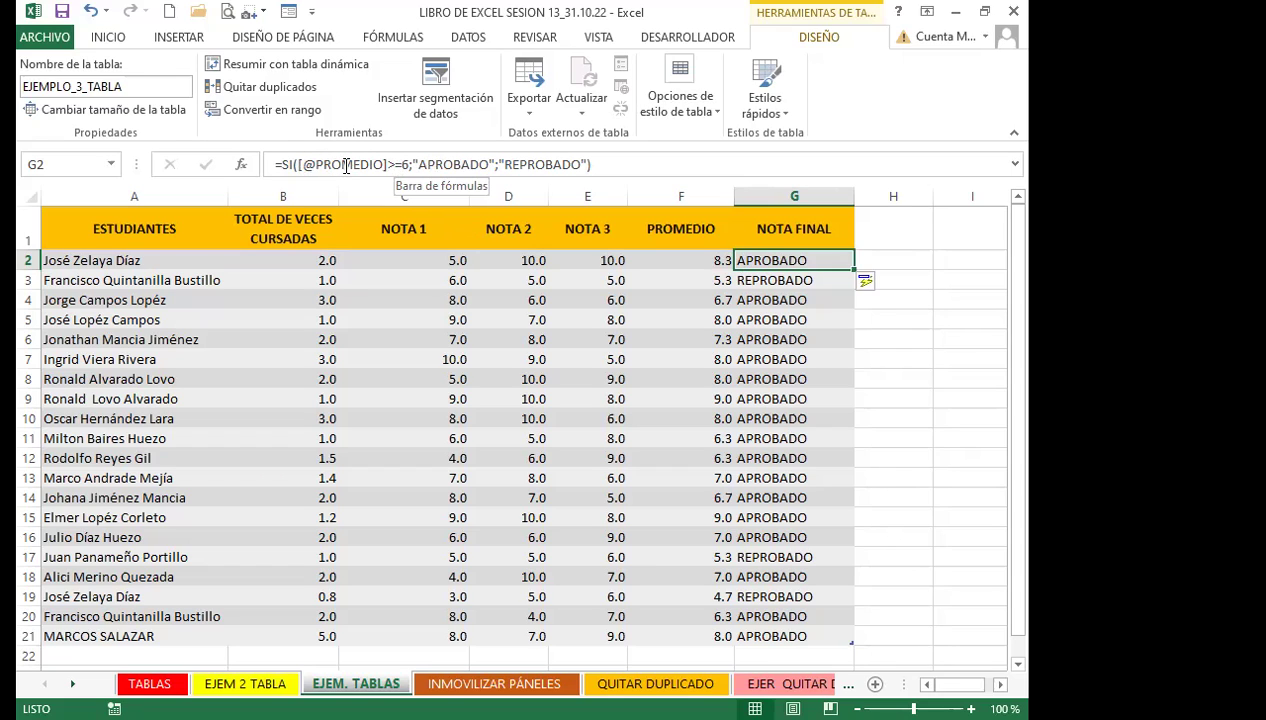
pyautogui.click(683, 257)
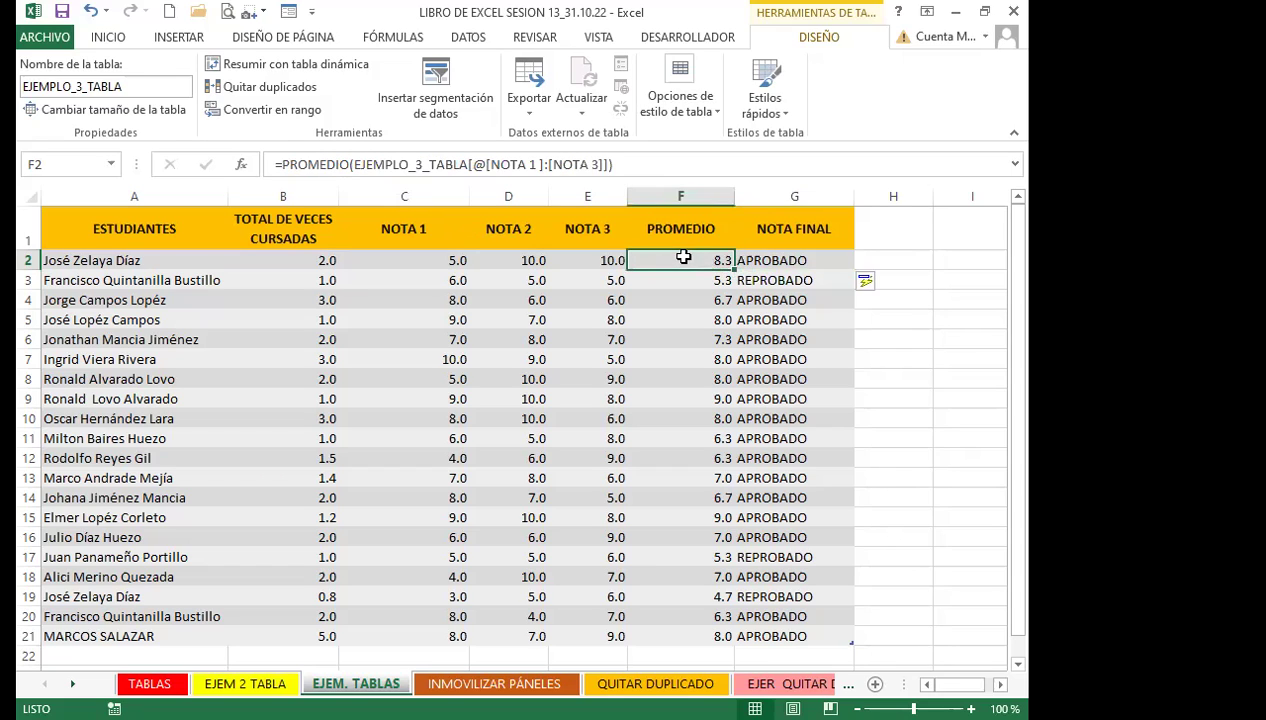
pyautogui.click(790, 260)
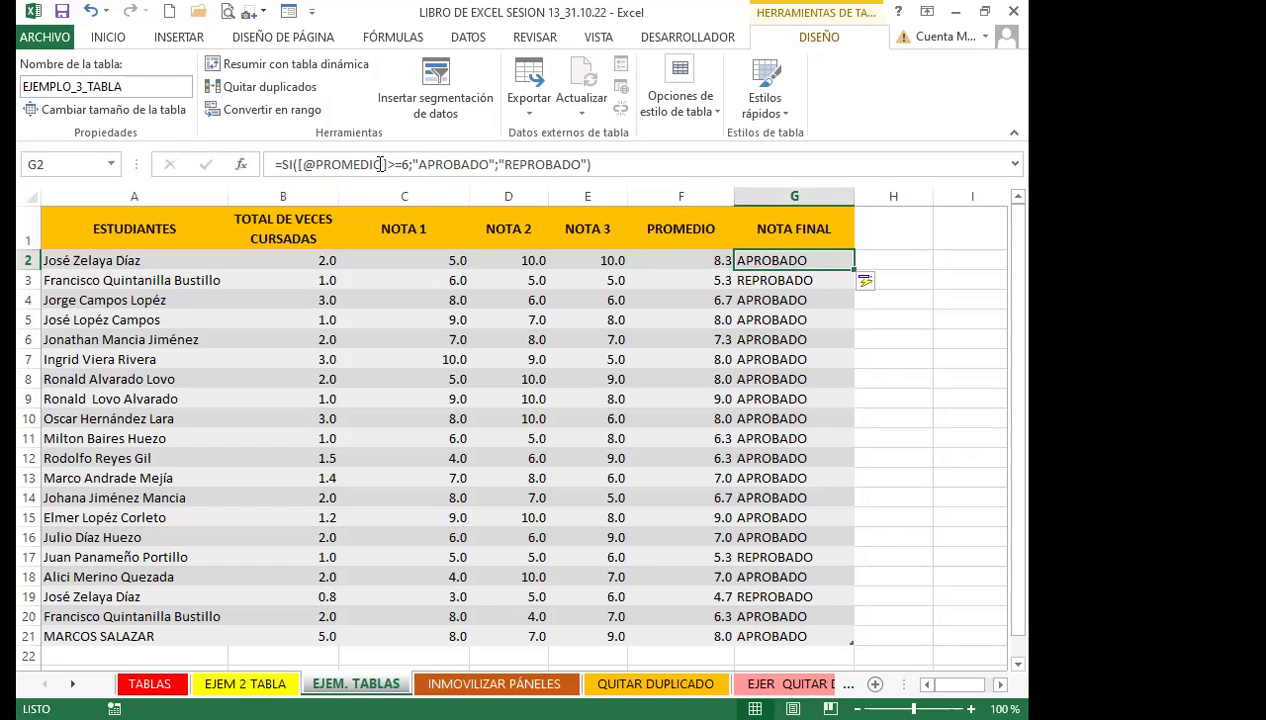
pyautogui.click(683, 260)
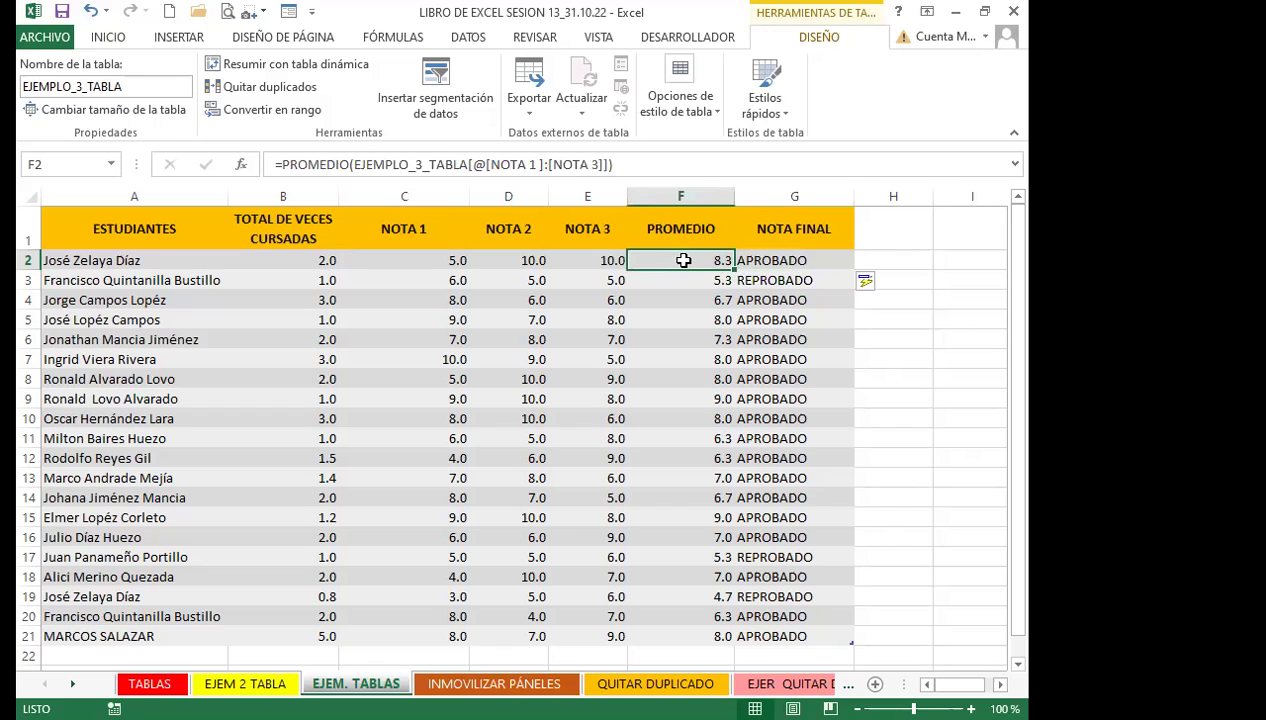
pyautogui.scroll(-3, 636, 531)
pyautogui.click(695, 430)
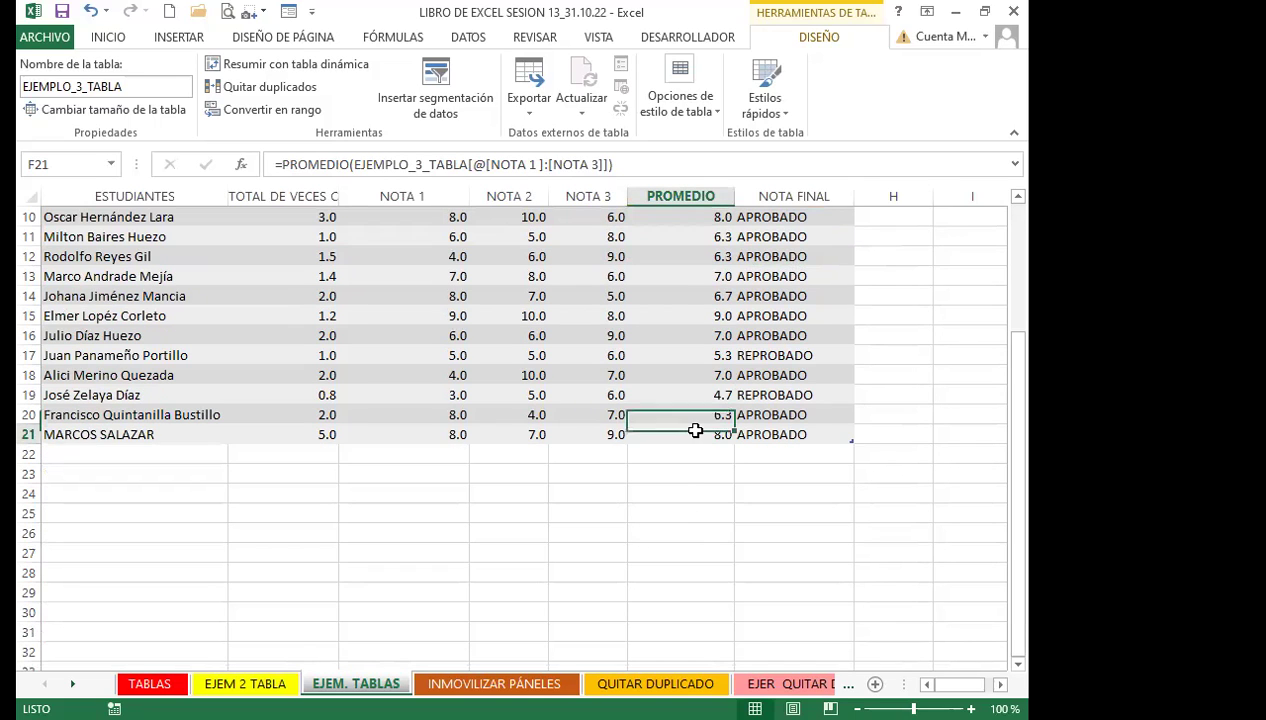
# Fill row 22 with 5 times taken and grades 4, 8 and 10
pyautogui.click(86, 454)
pyautogui.click(306, 454)
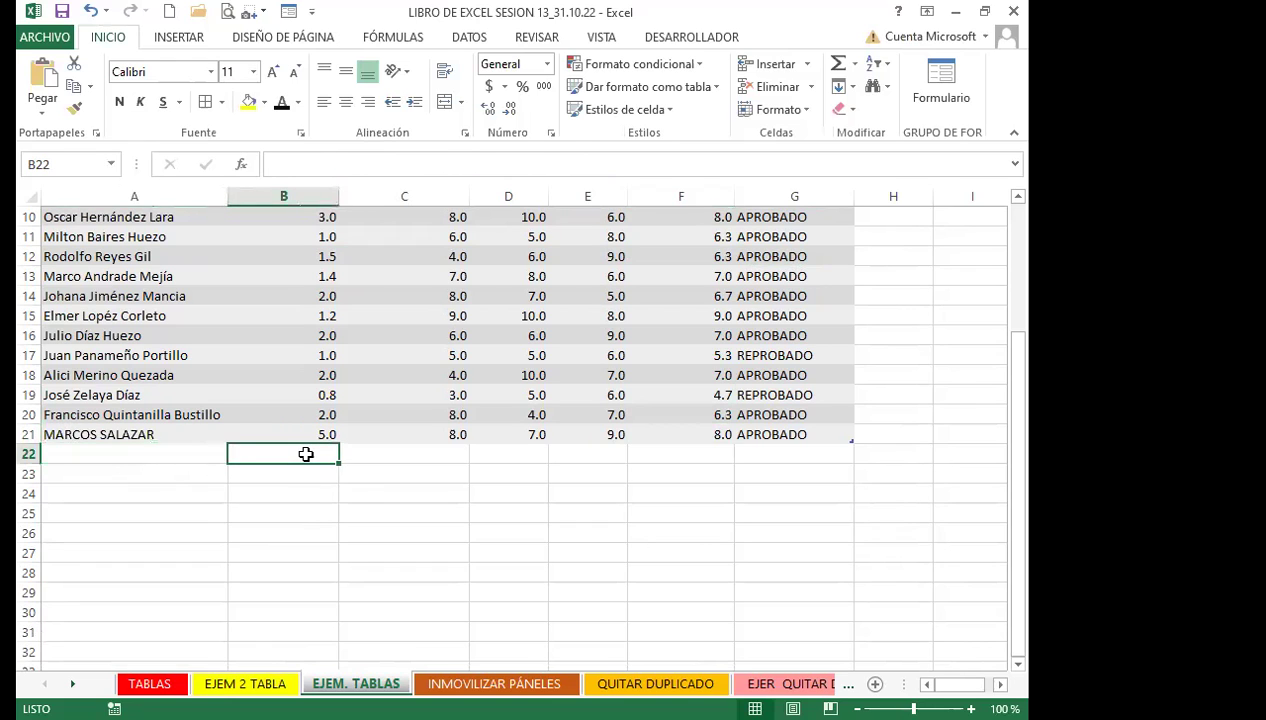
pyautogui.write('5')
pyautogui.press('Tab')
pyautogui.write('4')
pyautogui.press('Tab')
pyautogui.write('8')
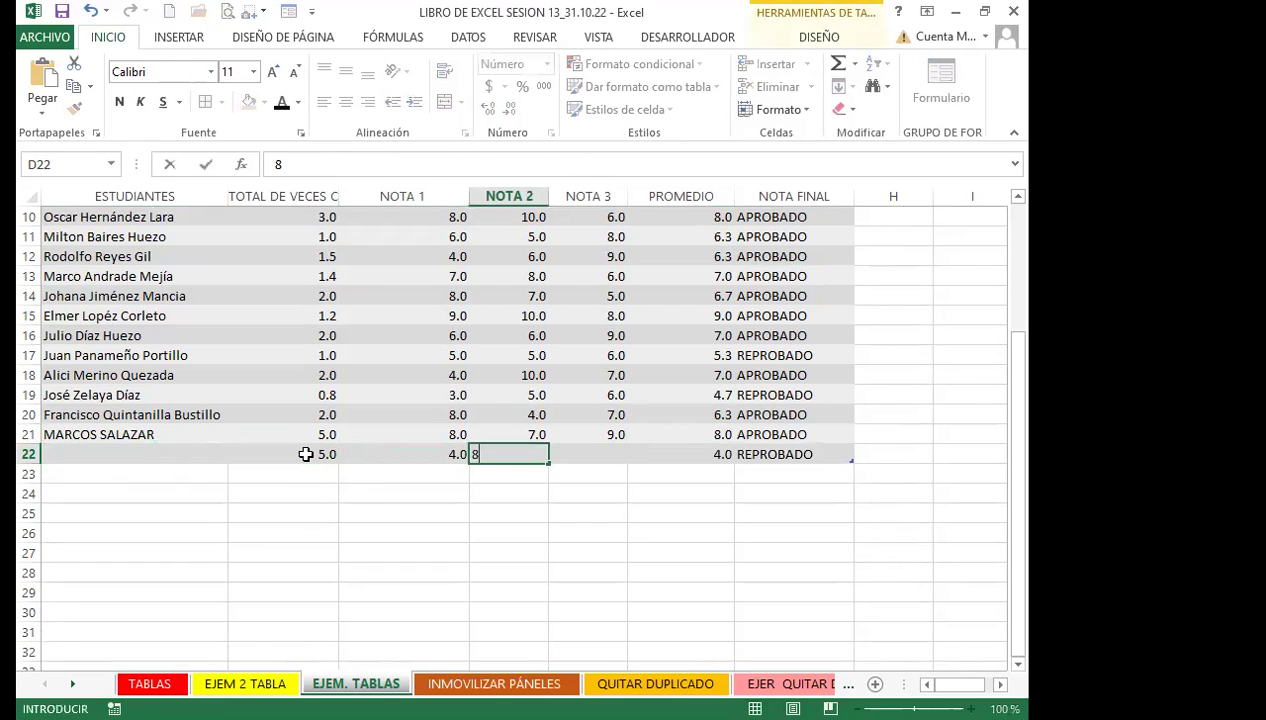
pyautogui.press('Tab')
pyautogui.write('10')
pyautogui.press('Return')
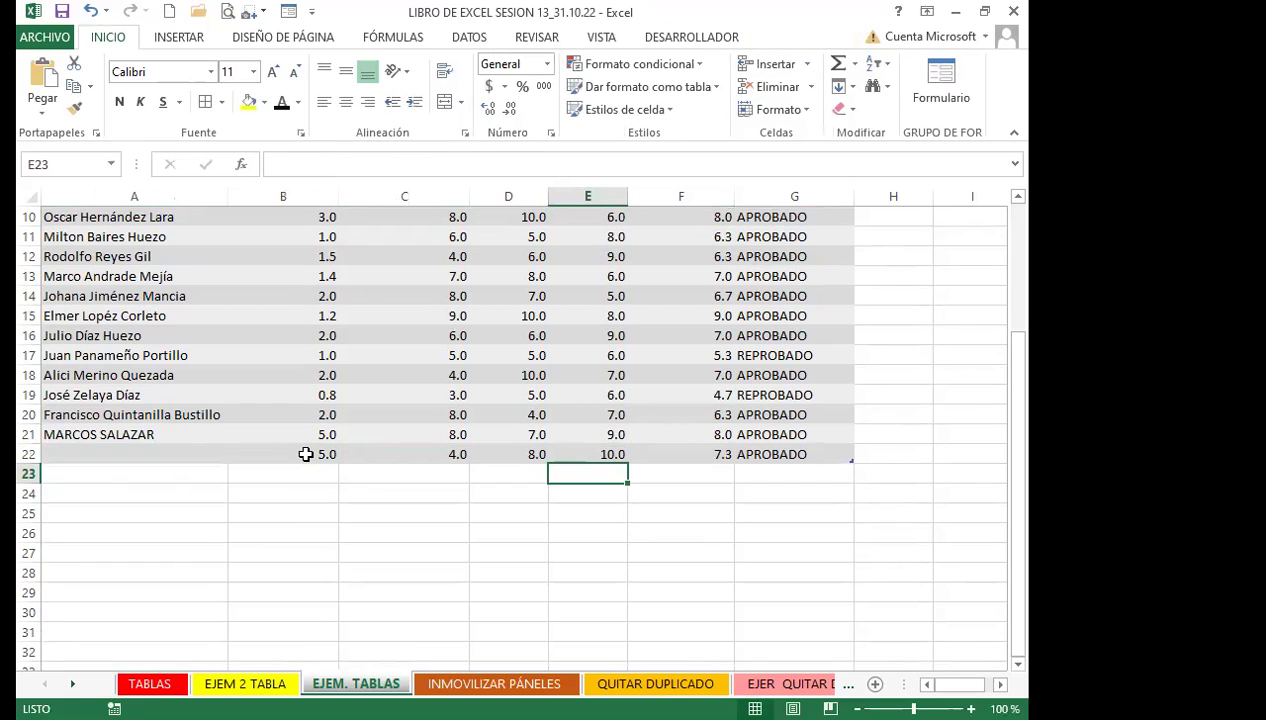
pyautogui.click(530, 432)
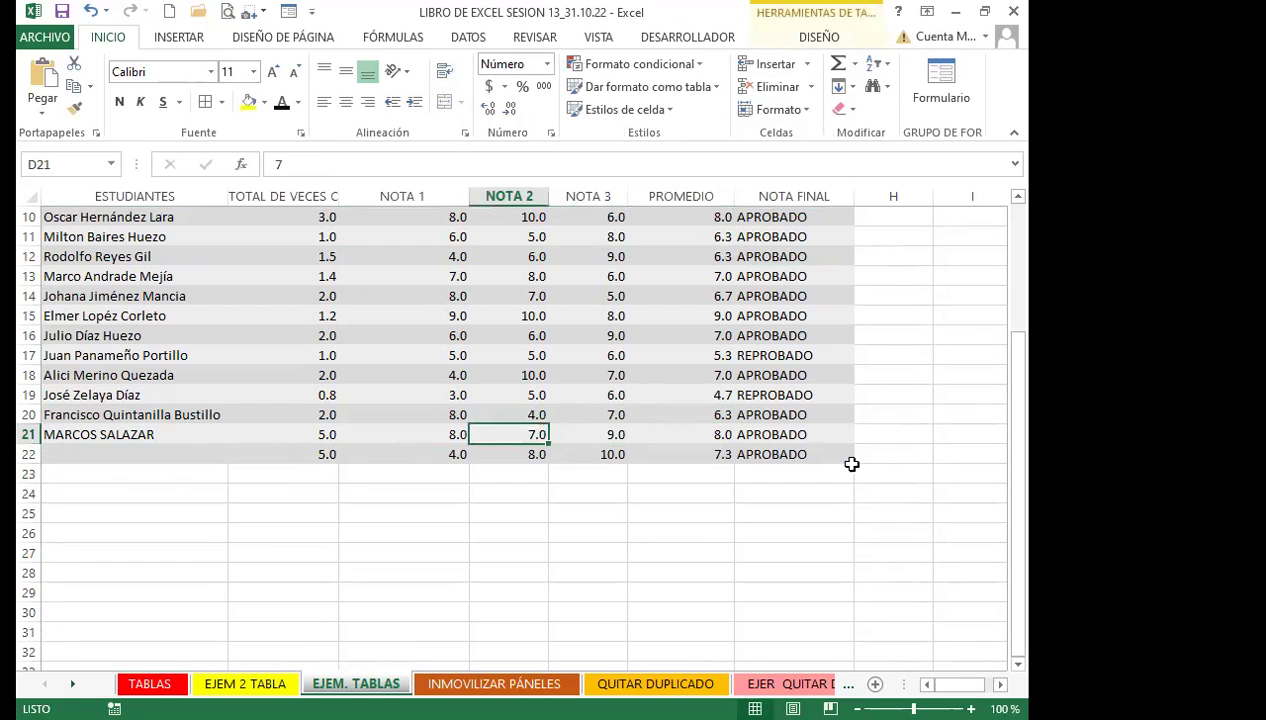
pyautogui.click(312, 416)
# Resize Tabla4 on the TABLAS sheet to $A$1:$F$28
pyautogui.click(150, 683)
pyautogui.click(387, 535)
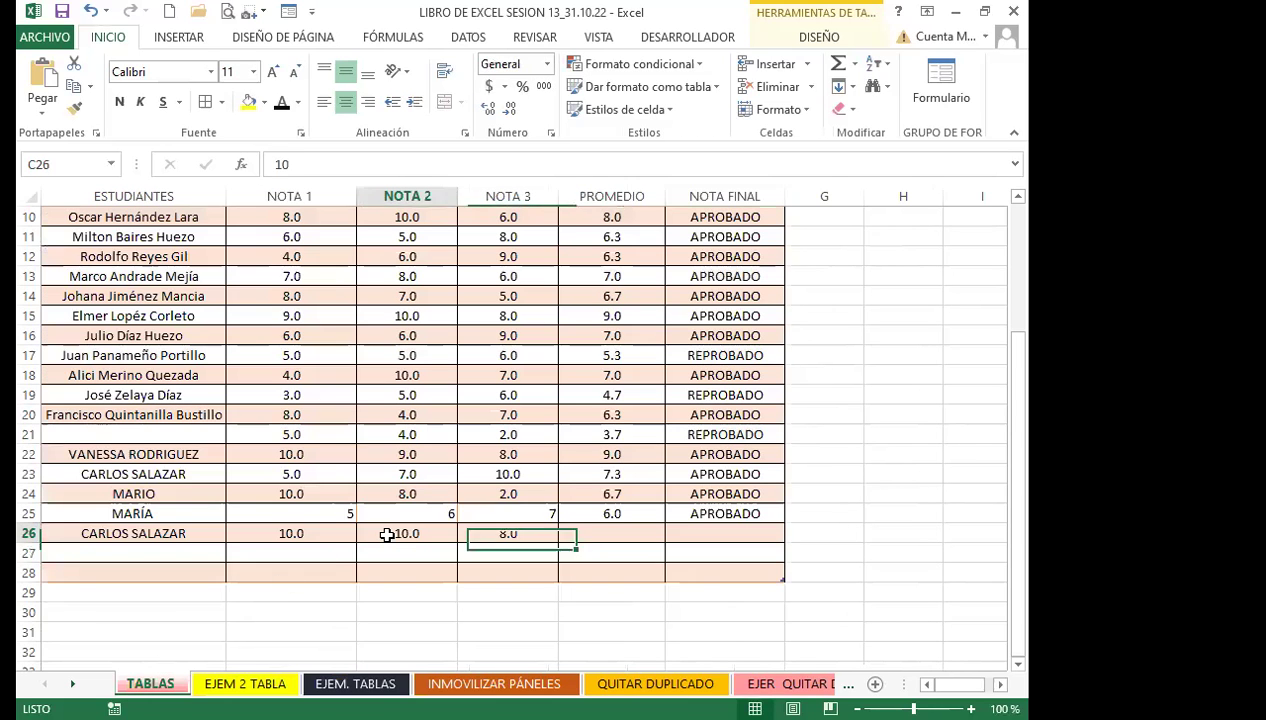
pyautogui.click(508, 355)
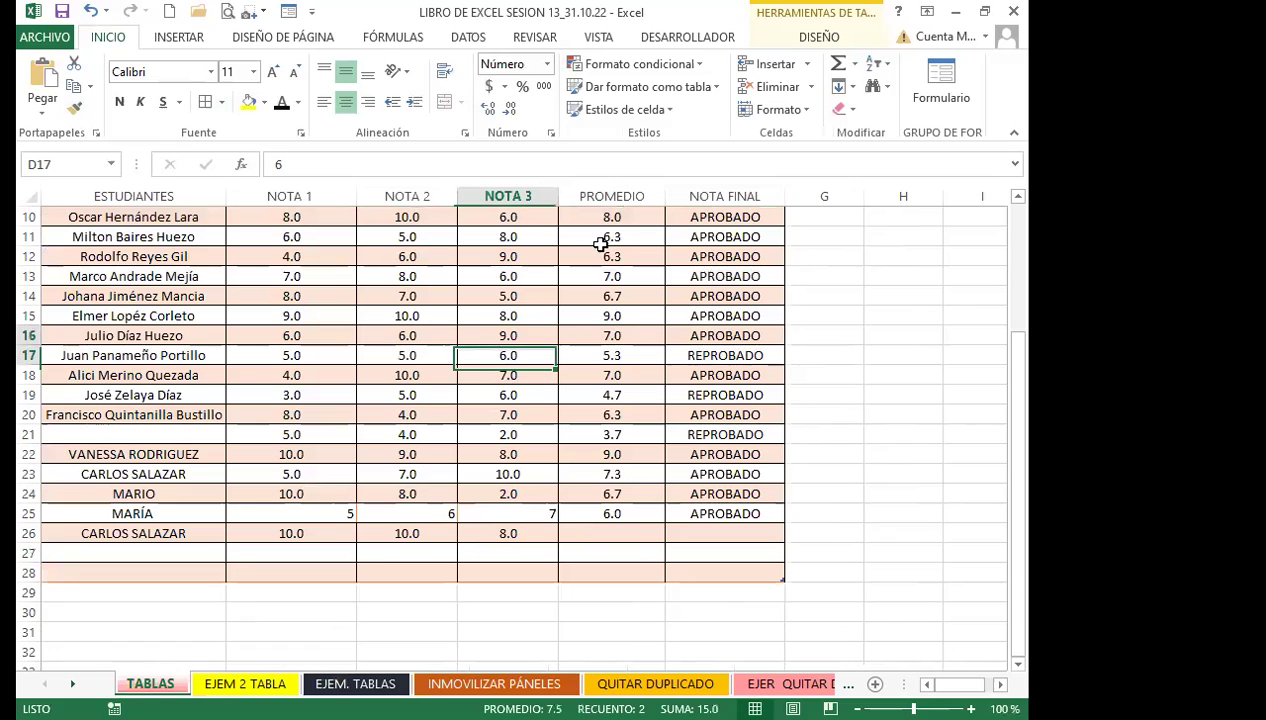
pyautogui.click(812, 38)
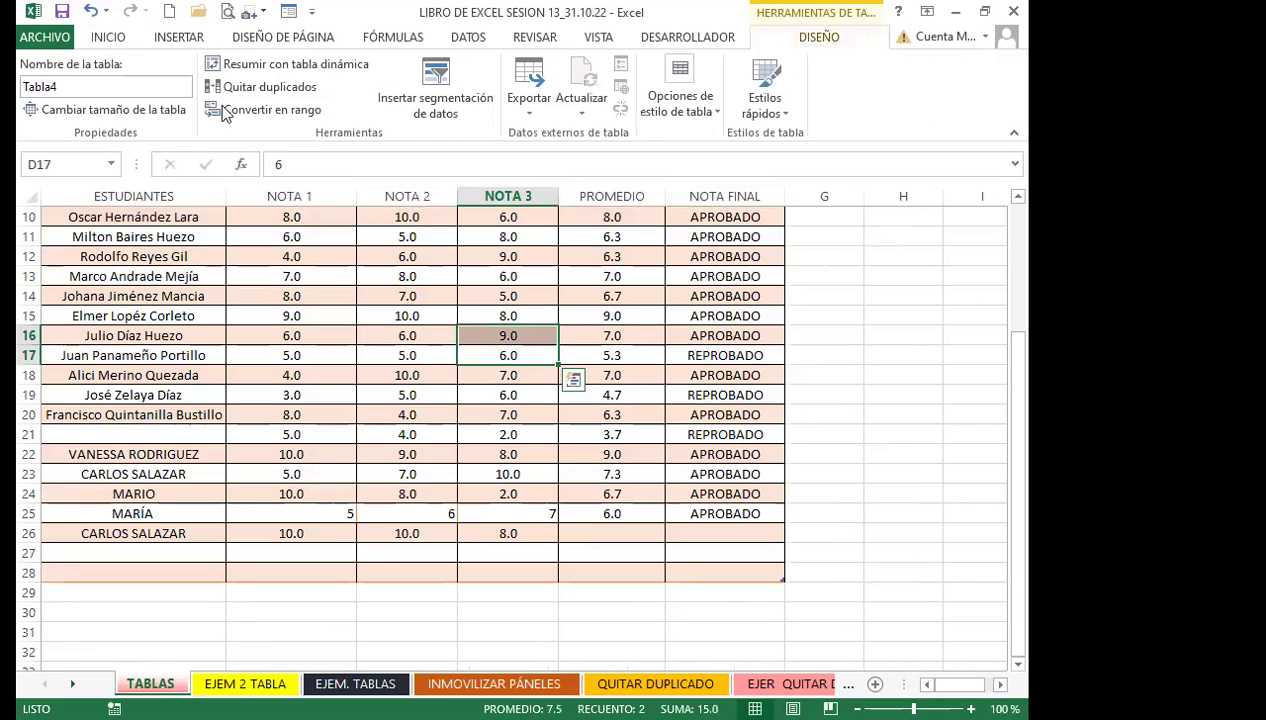
pyautogui.click(105, 109)
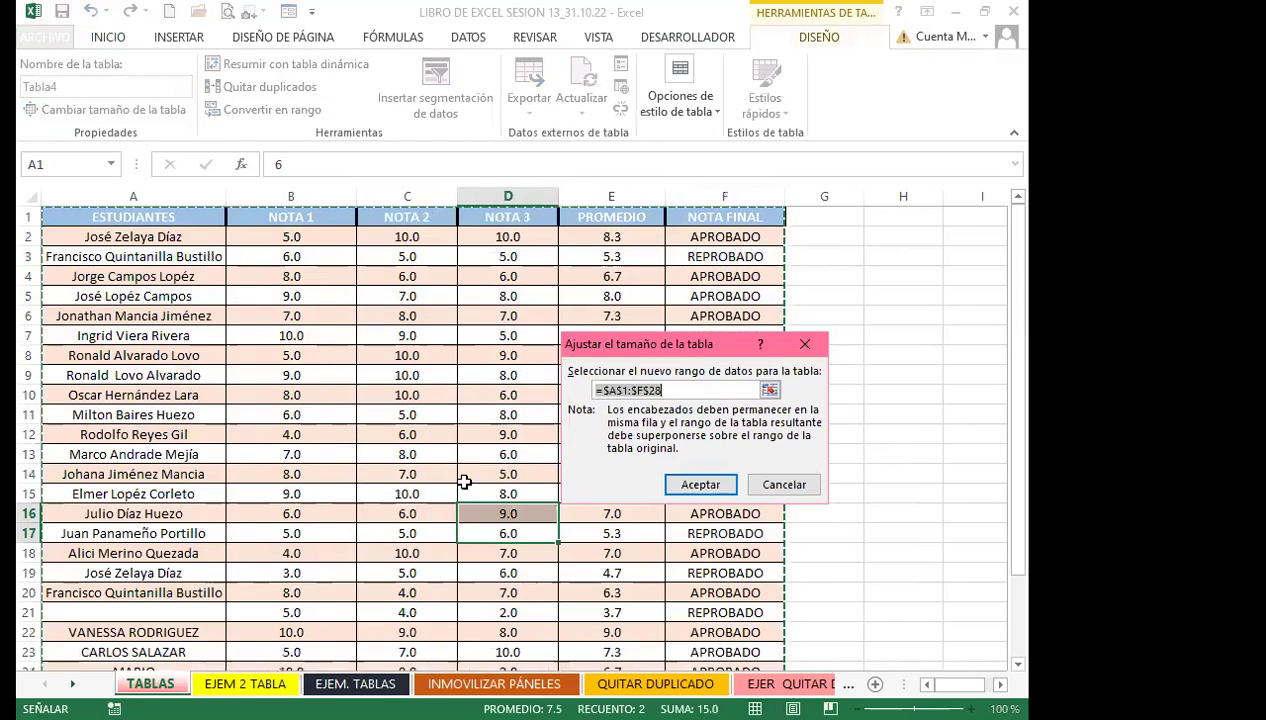
pyautogui.scroll(-3, 465, 482)
pyautogui.click(700, 484)
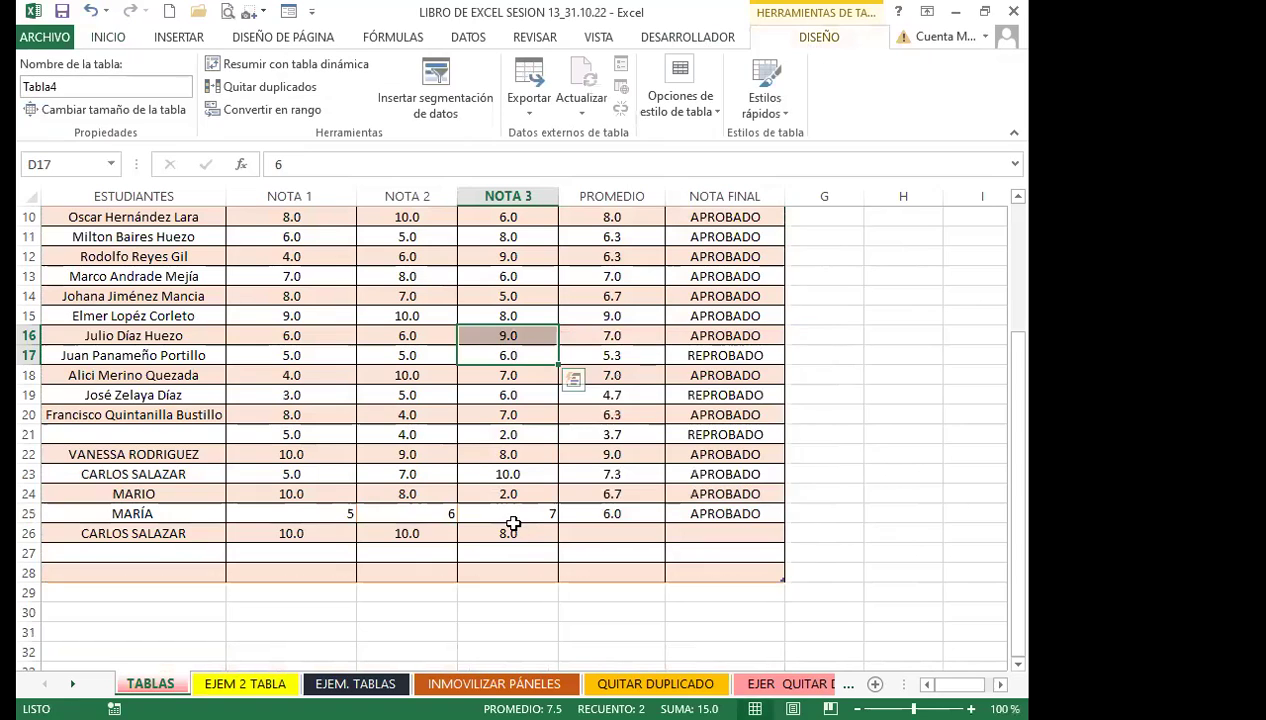
# Check the row 24–26 average formulas, then select the NOTA FINAL results down to row 25
pyautogui.click(600, 533)
pyautogui.click(396, 528)
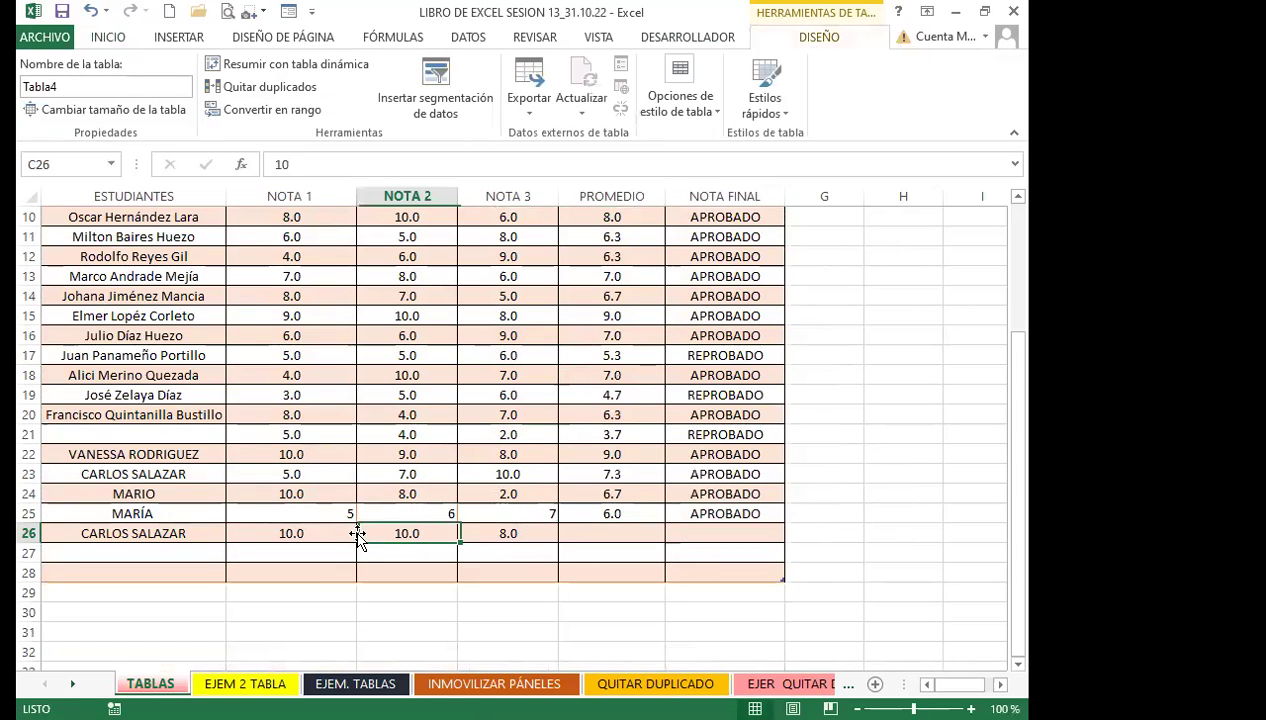
pyautogui.click(598, 530)
pyautogui.click(610, 510)
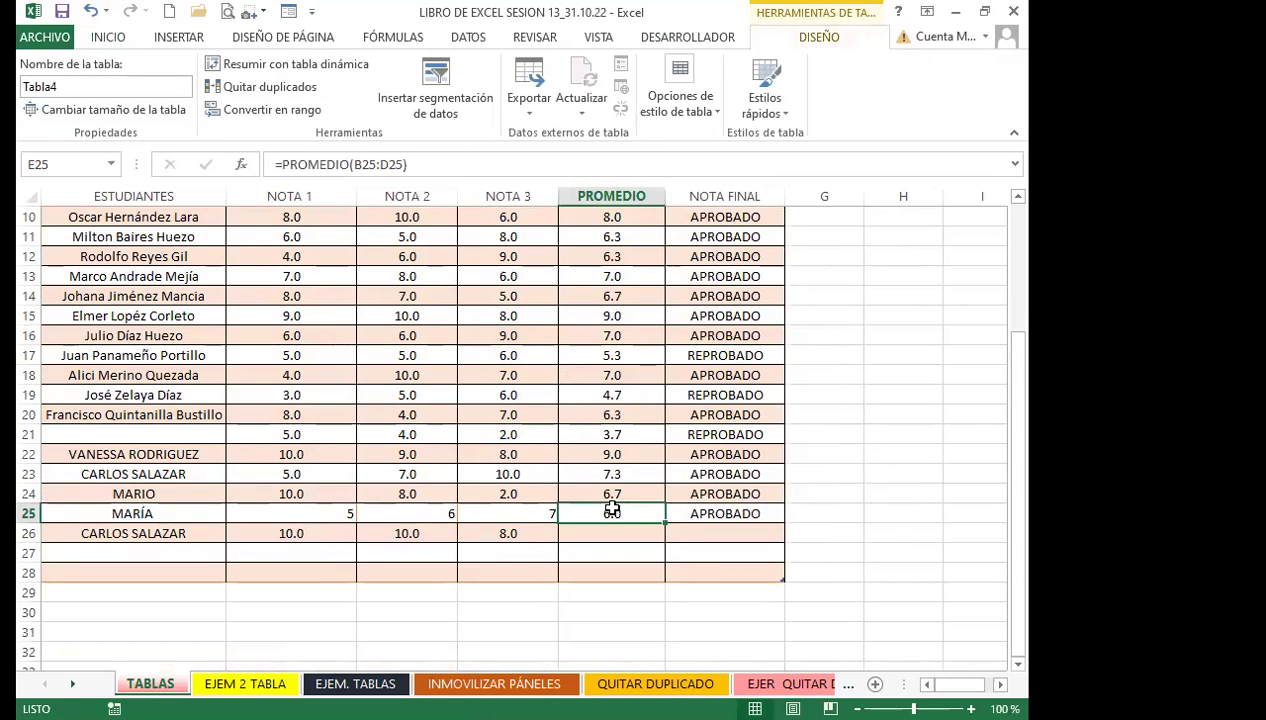
pyautogui.click(722, 498)
pyautogui.click(640, 492)
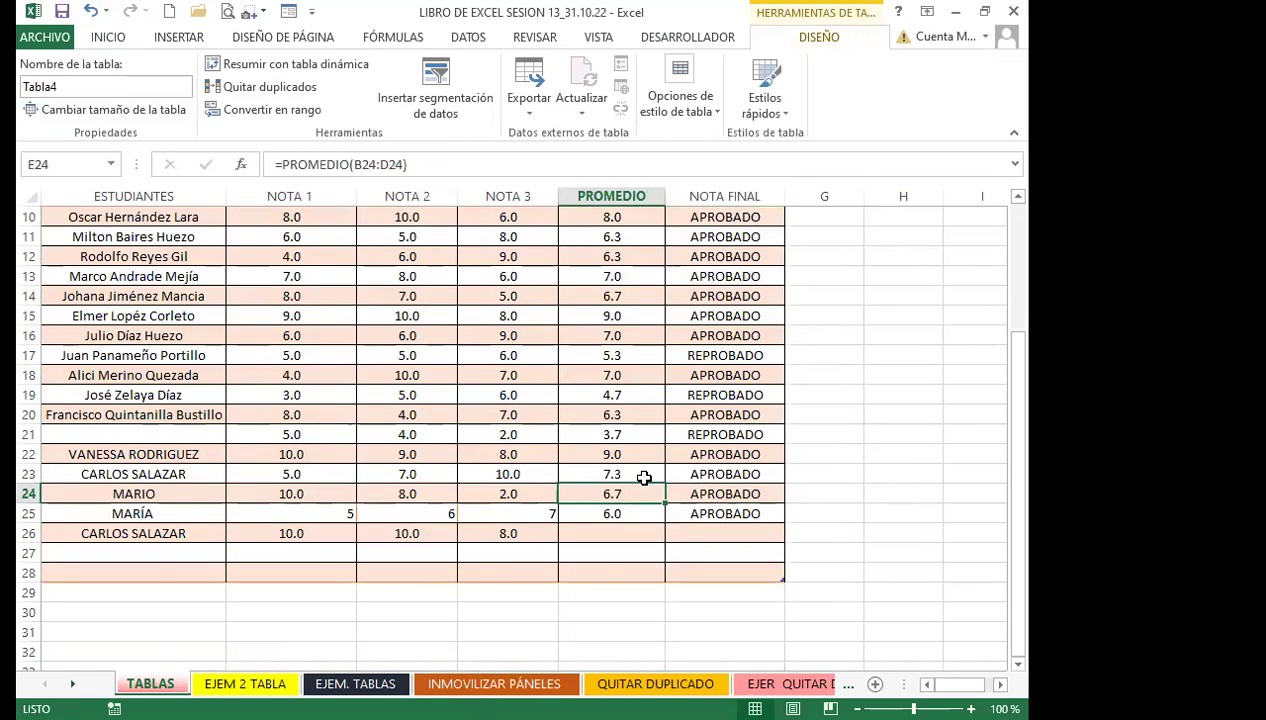
pyautogui.scroll(3, 645, 474)
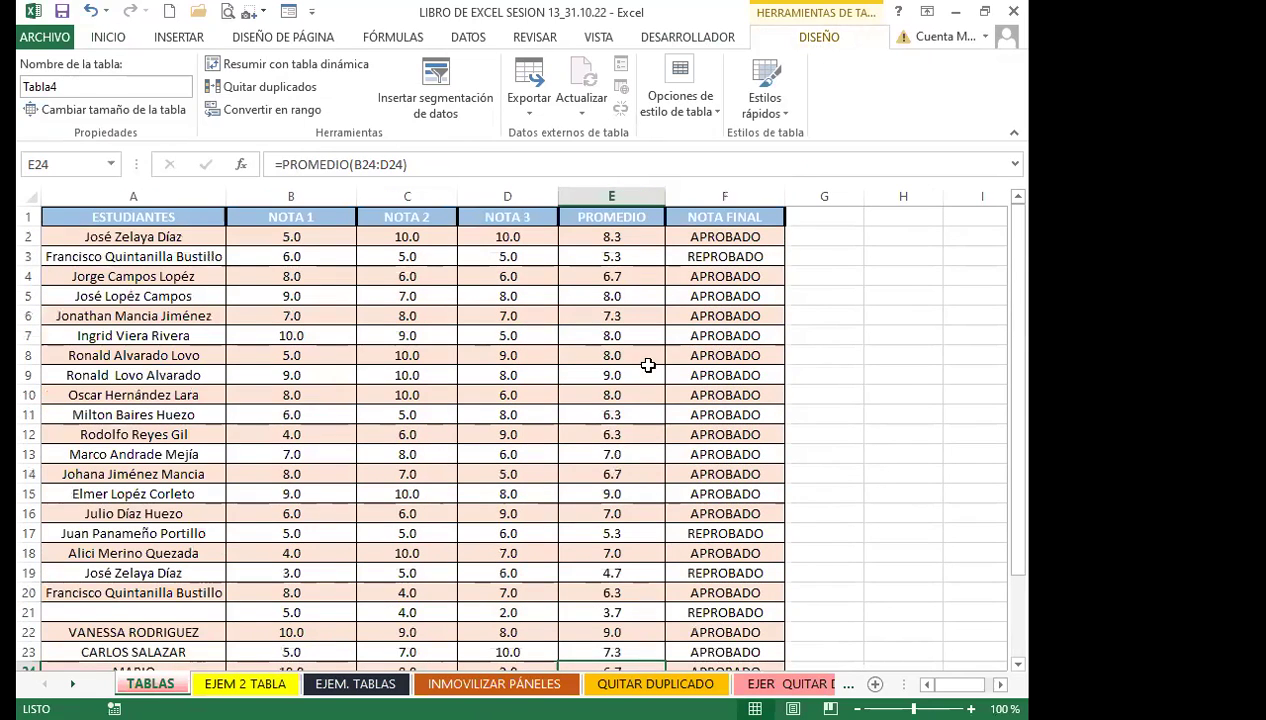
pyautogui.click(762, 242)
pyautogui.hotkey('ctrl', 'shift', 'Down')
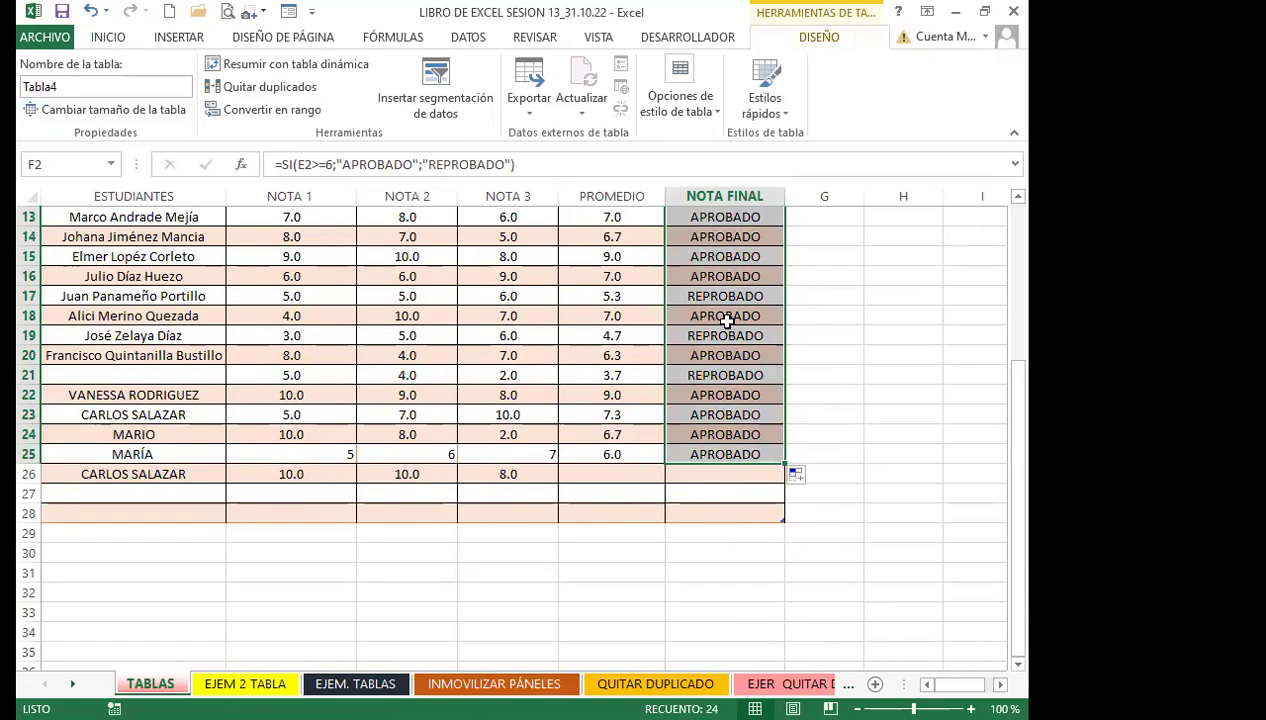
# Fill the NOTA FINAL and PROMEDIO formulas down through row 31
pyautogui.scroll(4, 729, 319)
pyautogui.scroll(-4, 700, 450)
pyautogui.moveTo(785, 463); pyautogui.dragTo(762, 574)
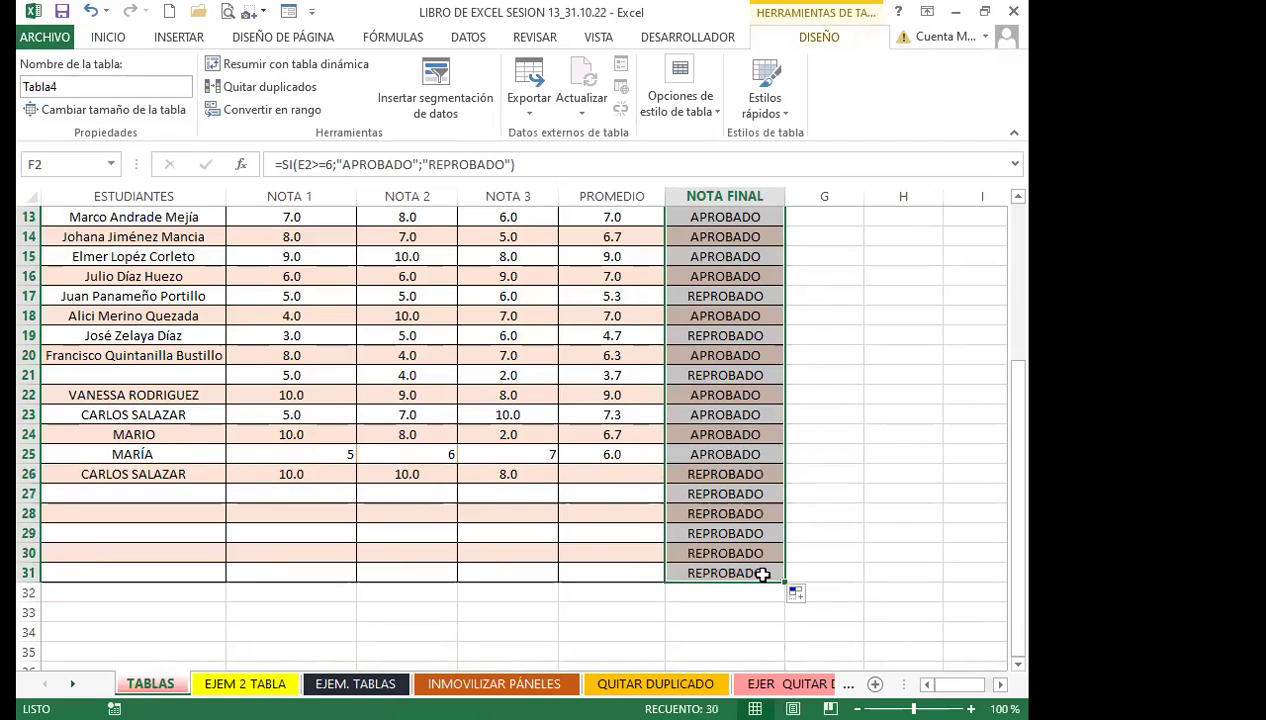
pyautogui.click(608, 455)
pyautogui.moveTo(665, 461); pyautogui.dragTo(656, 575)
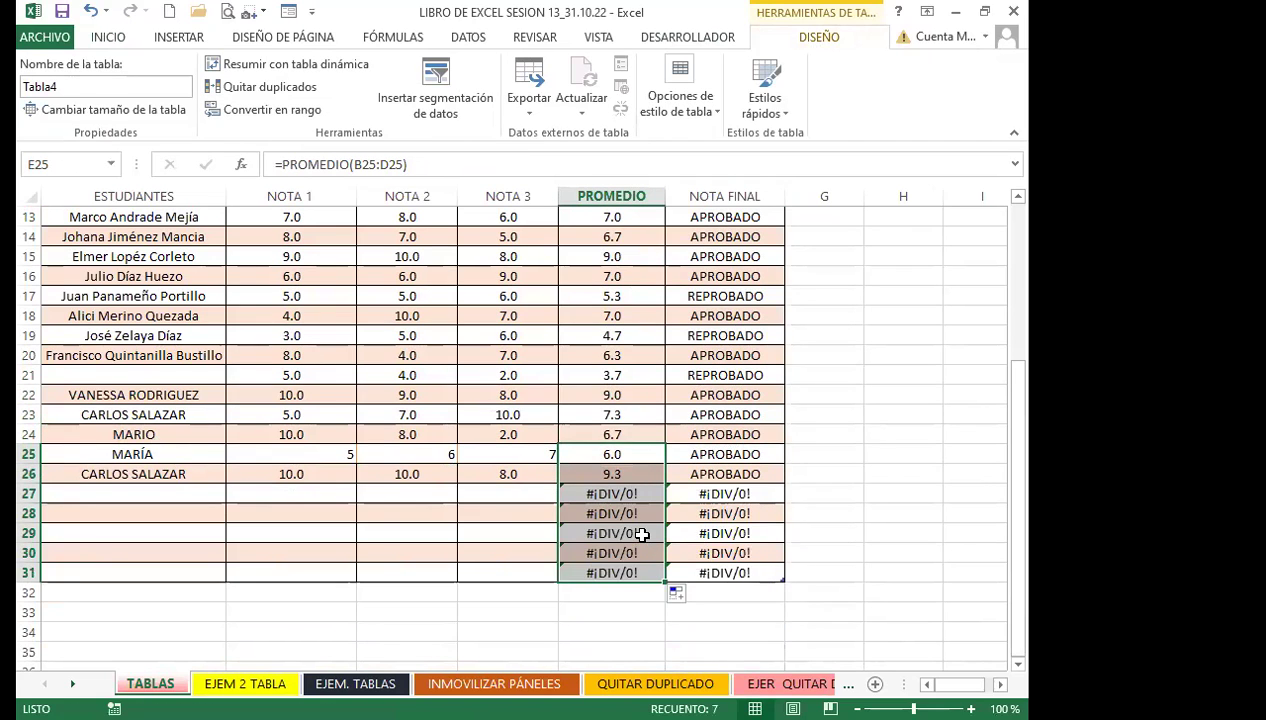
# Check the NOTA 3 values and average formulas in rows 7 through 23
pyautogui.click(640, 414)
pyautogui.scroll(2, 412, 422)
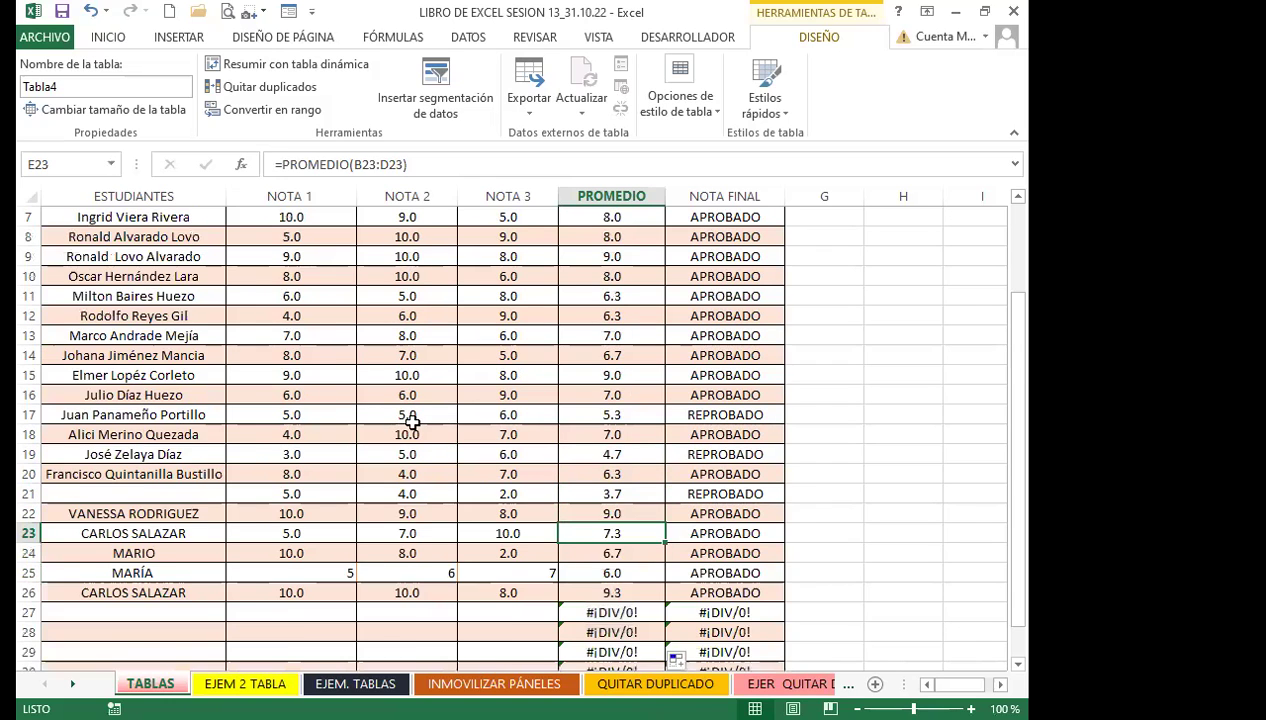
pyautogui.scroll(2, 412, 422)
pyautogui.click(550, 394)
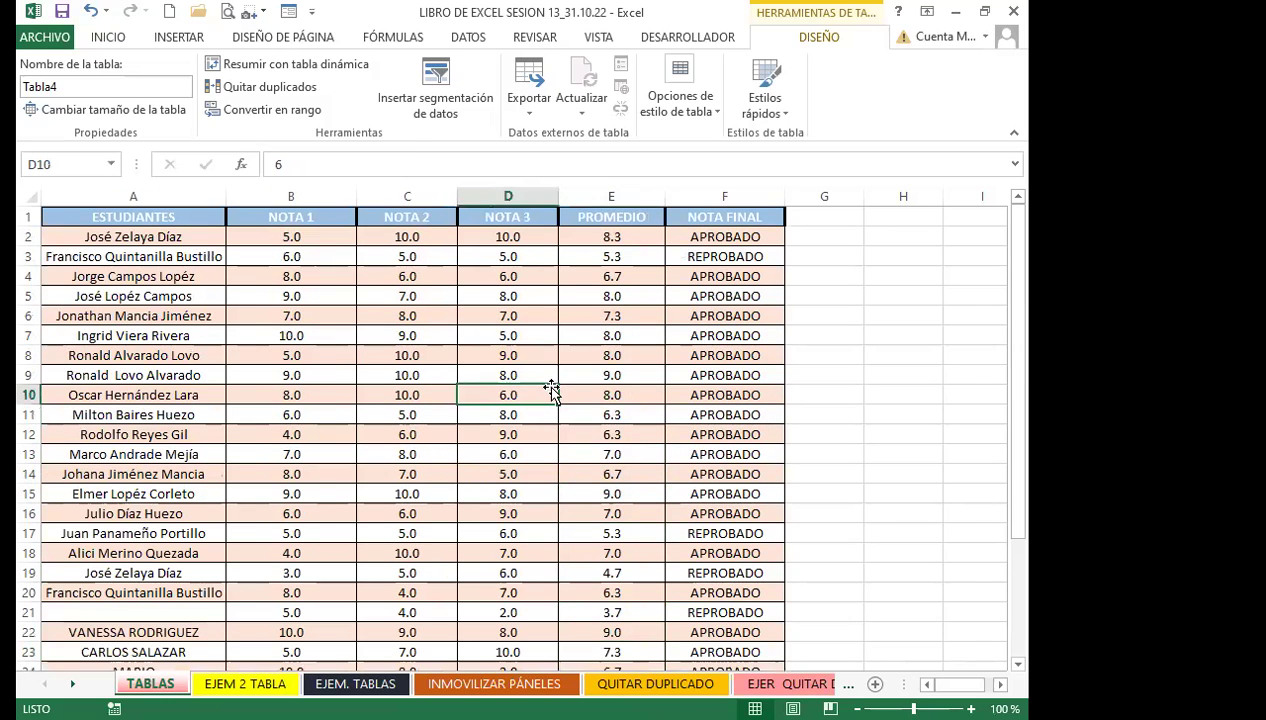
pyautogui.click(517, 335)
pyautogui.click(593, 420)
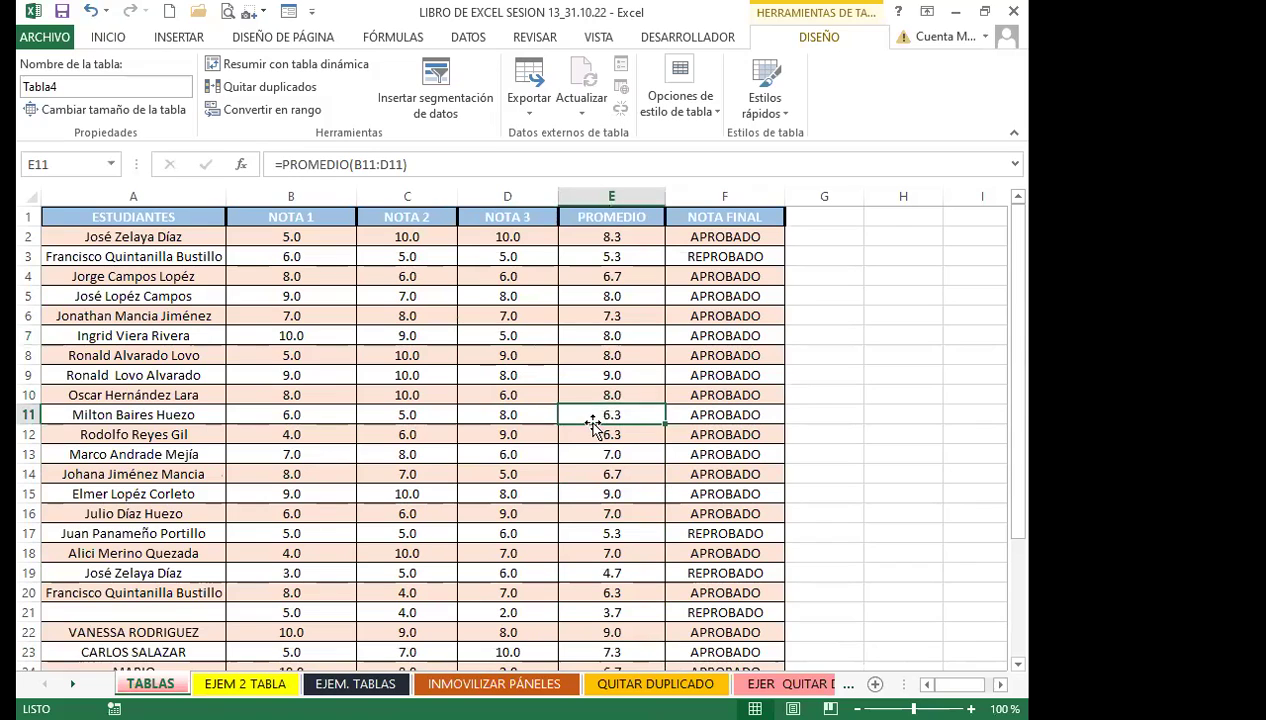
pyautogui.click(507, 432)
pyautogui.click(355, 683)
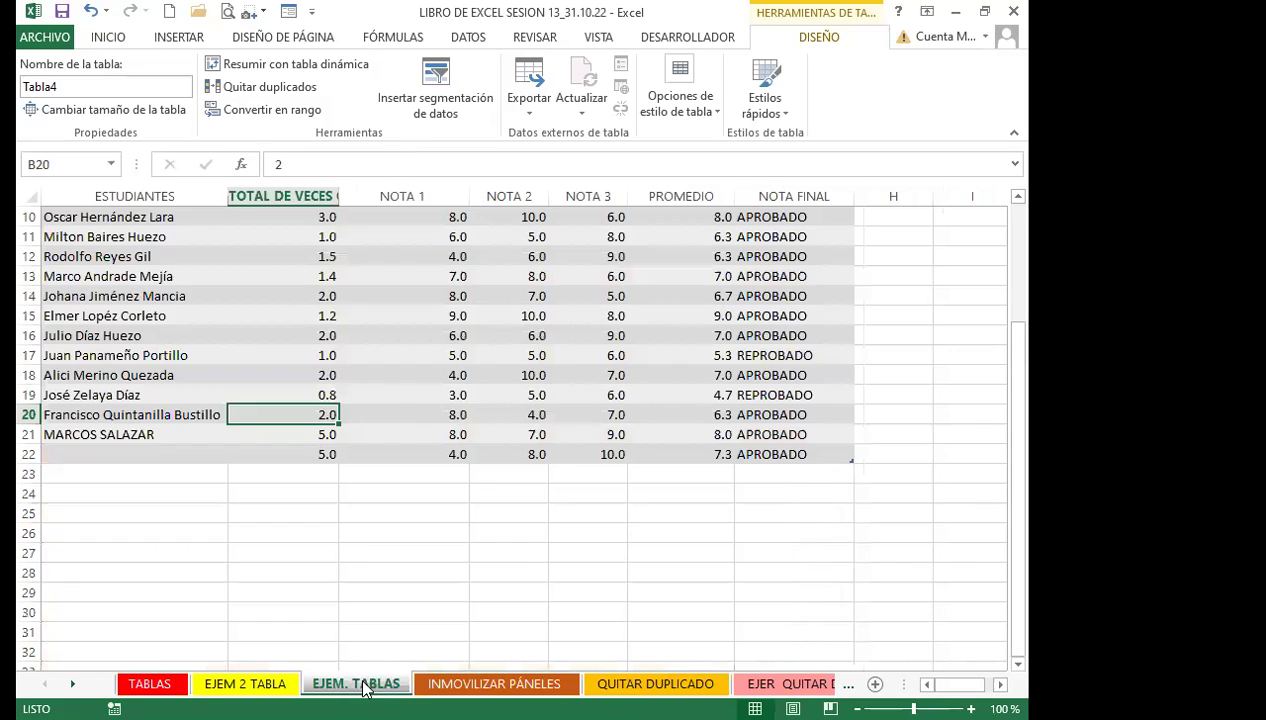
pyautogui.click(417, 375)
pyautogui.scroll(3, 412, 372)
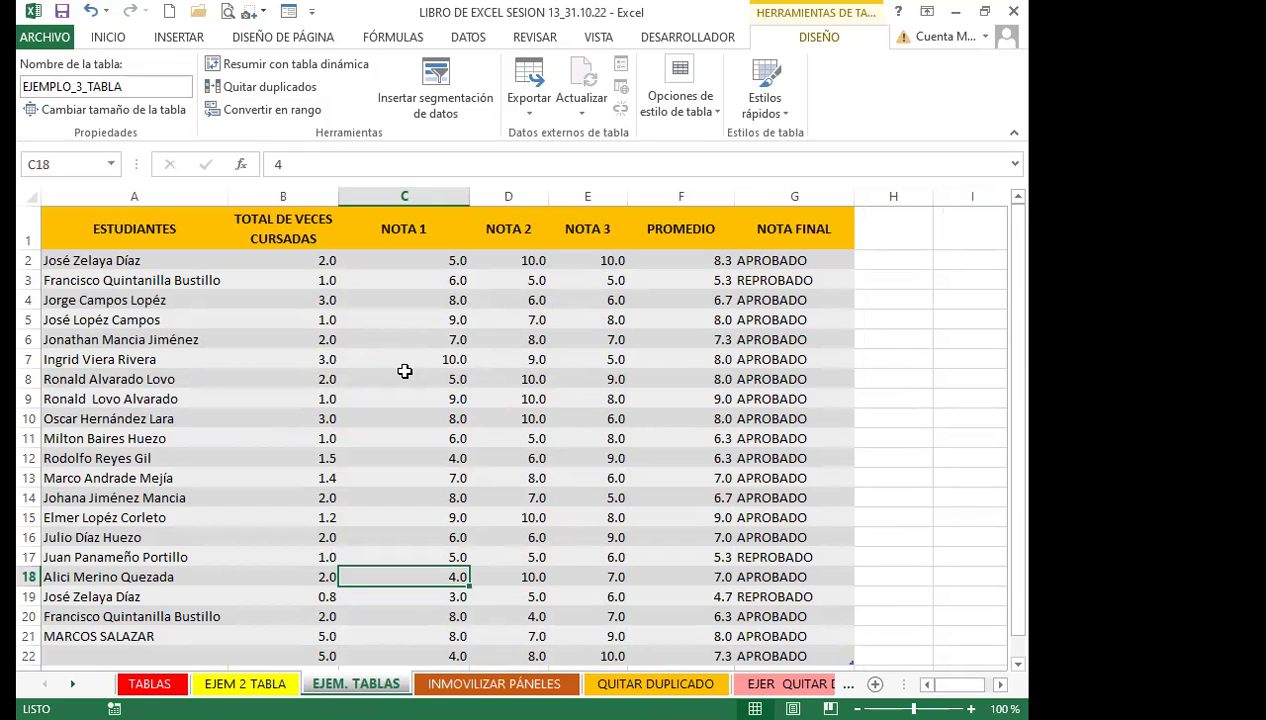
pyautogui.click(295, 395)
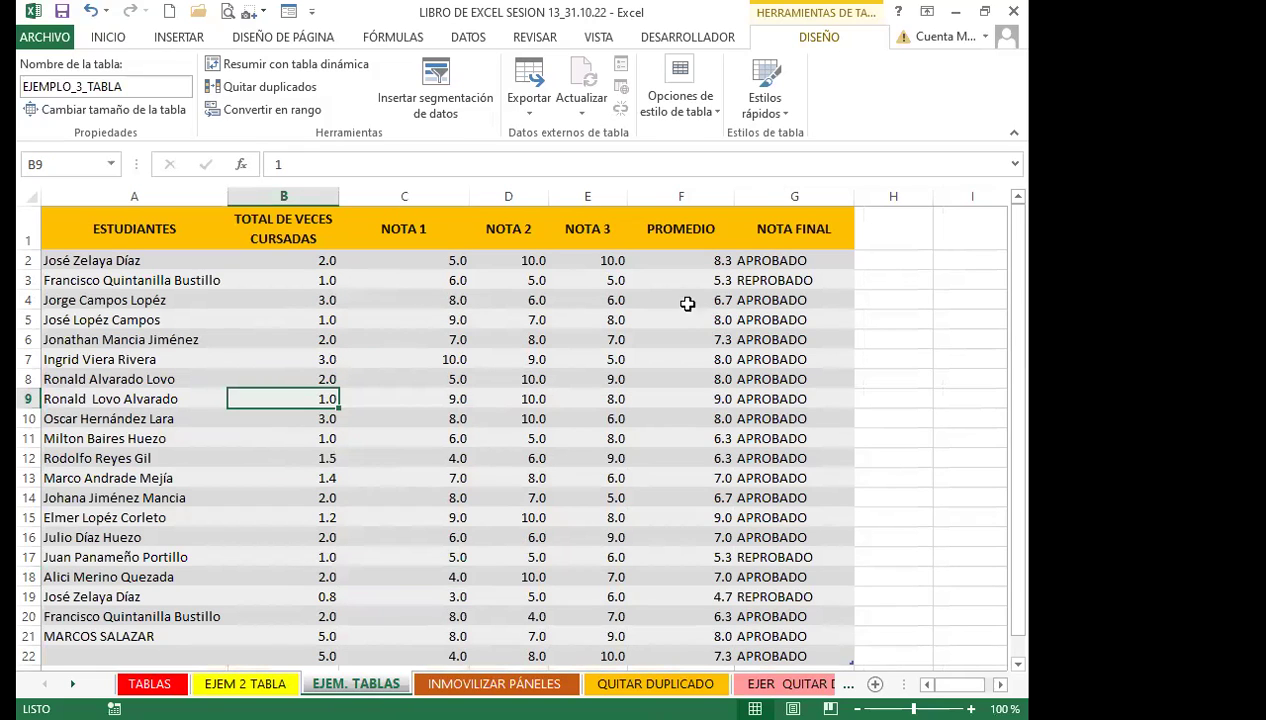
pyautogui.click(600, 266)
pyautogui.click(760, 266)
pyautogui.click(625, 287)
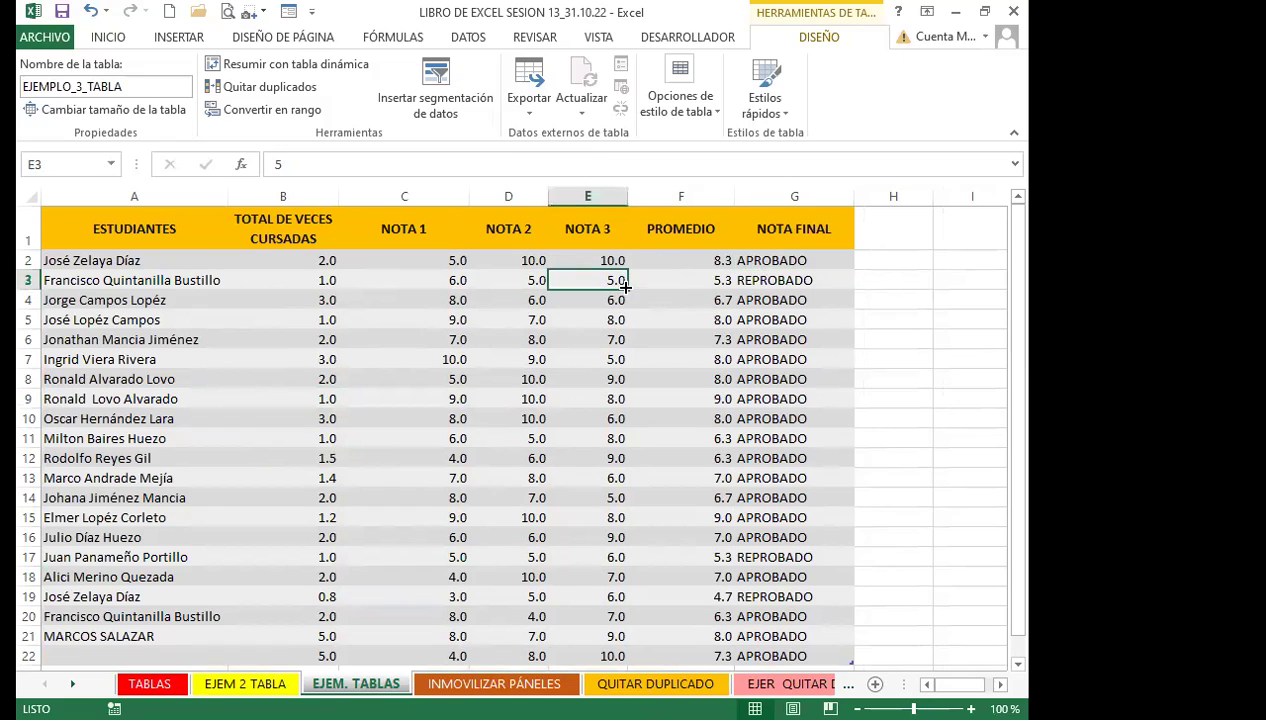
pyautogui.click(450, 266)
pyautogui.click(441, 460)
pyautogui.click(443, 480)
pyautogui.click(444, 538)
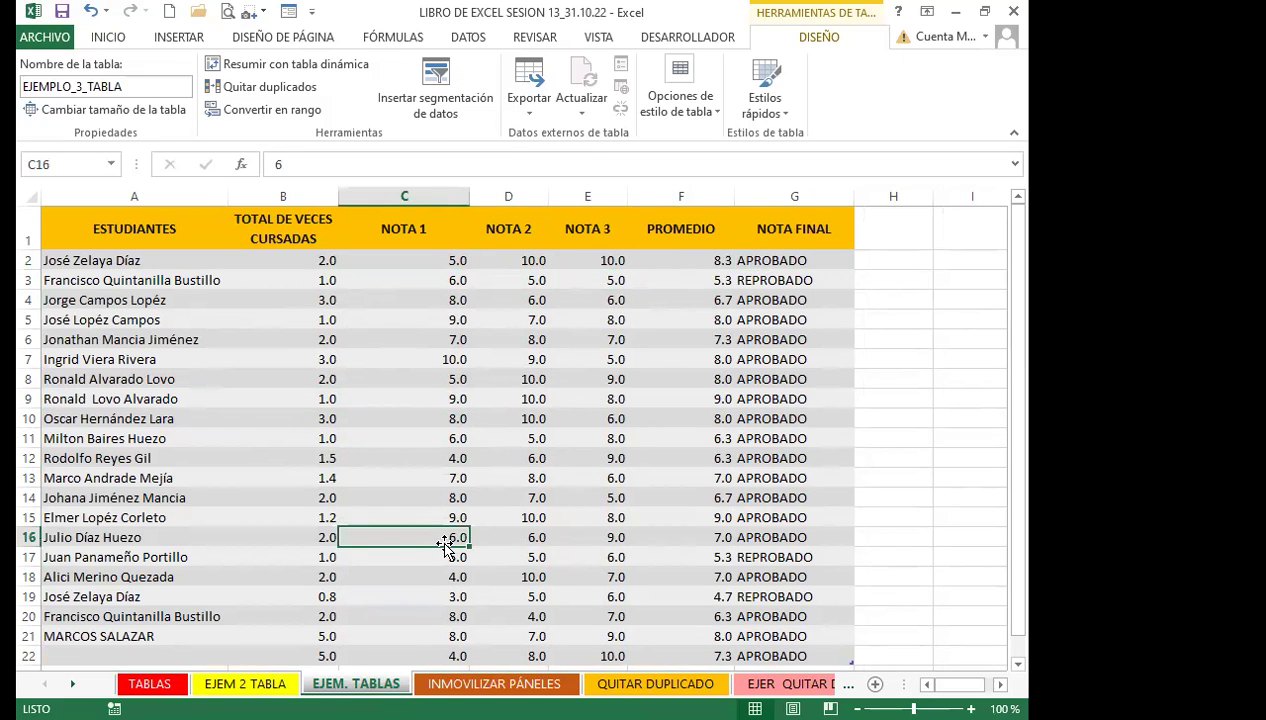
pyautogui.click(124, 46)
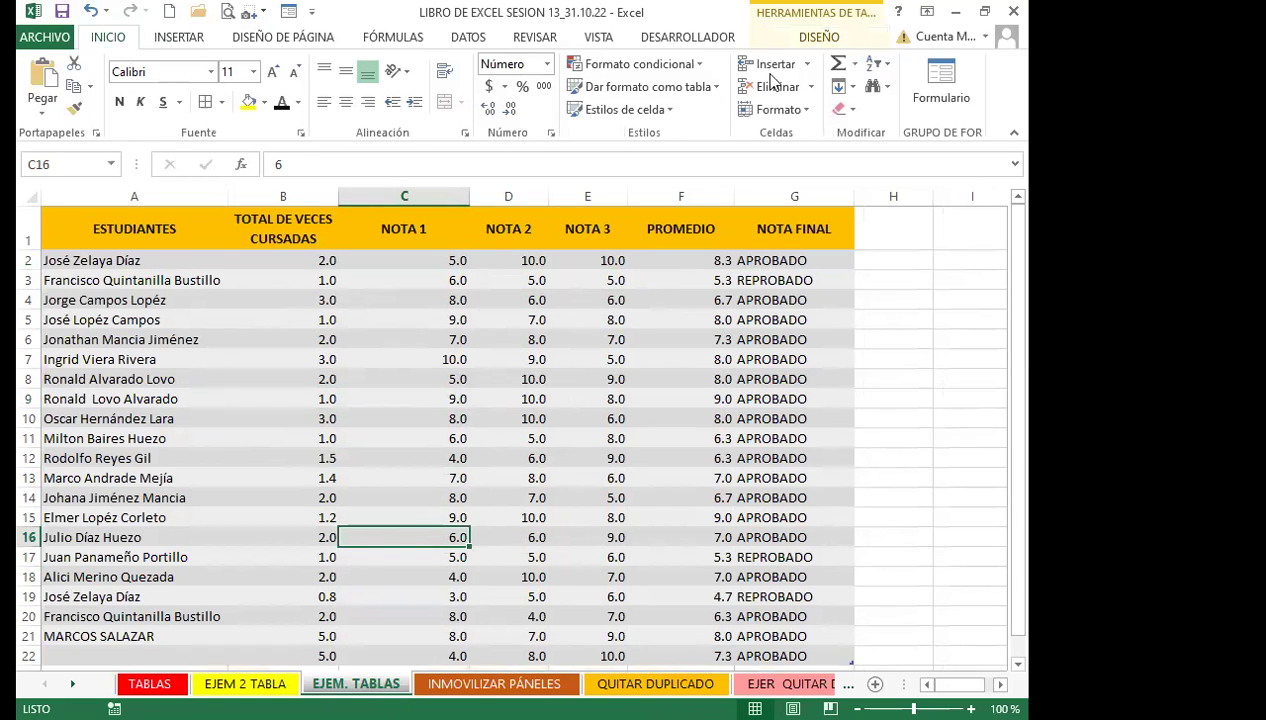
pyautogui.click(718, 88)
pyautogui.click(414, 356)
pyautogui.click(716, 90)
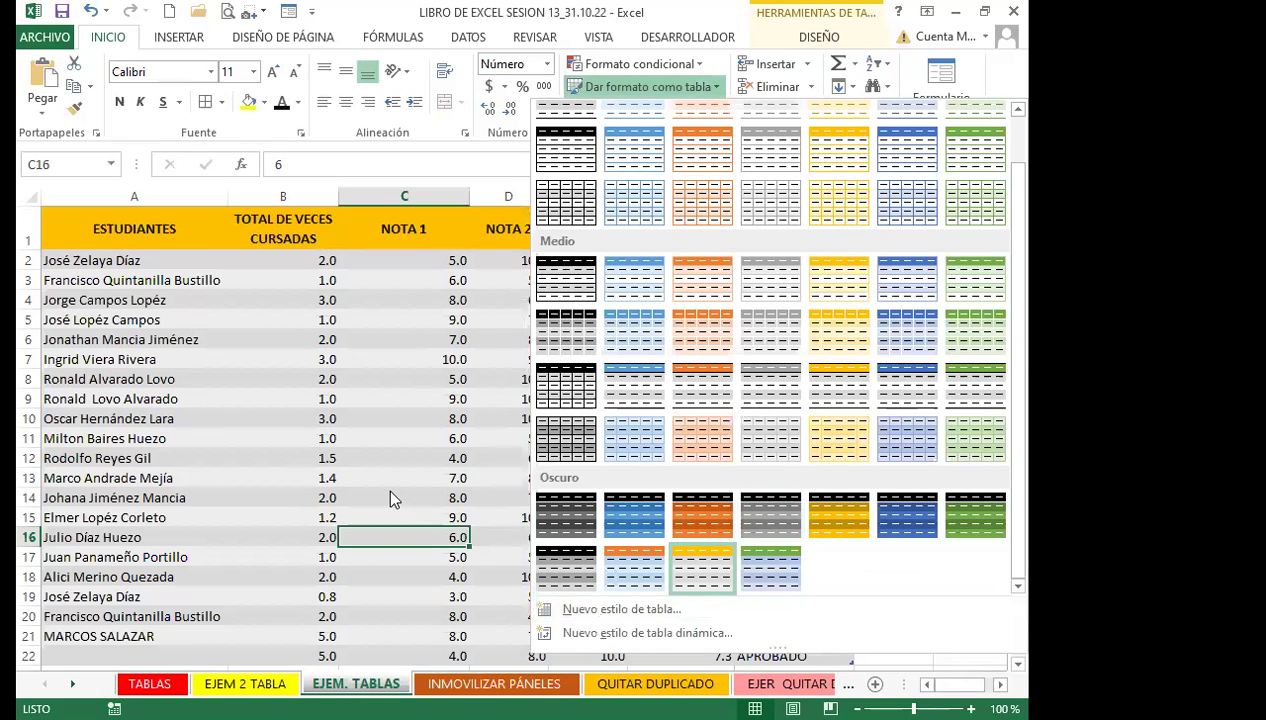
pyautogui.click(391, 494)
pyautogui.click(396, 480)
pyautogui.scroll(-2, 416, 474)
pyautogui.scroll(2, 416, 474)
pyautogui.click(401, 385)
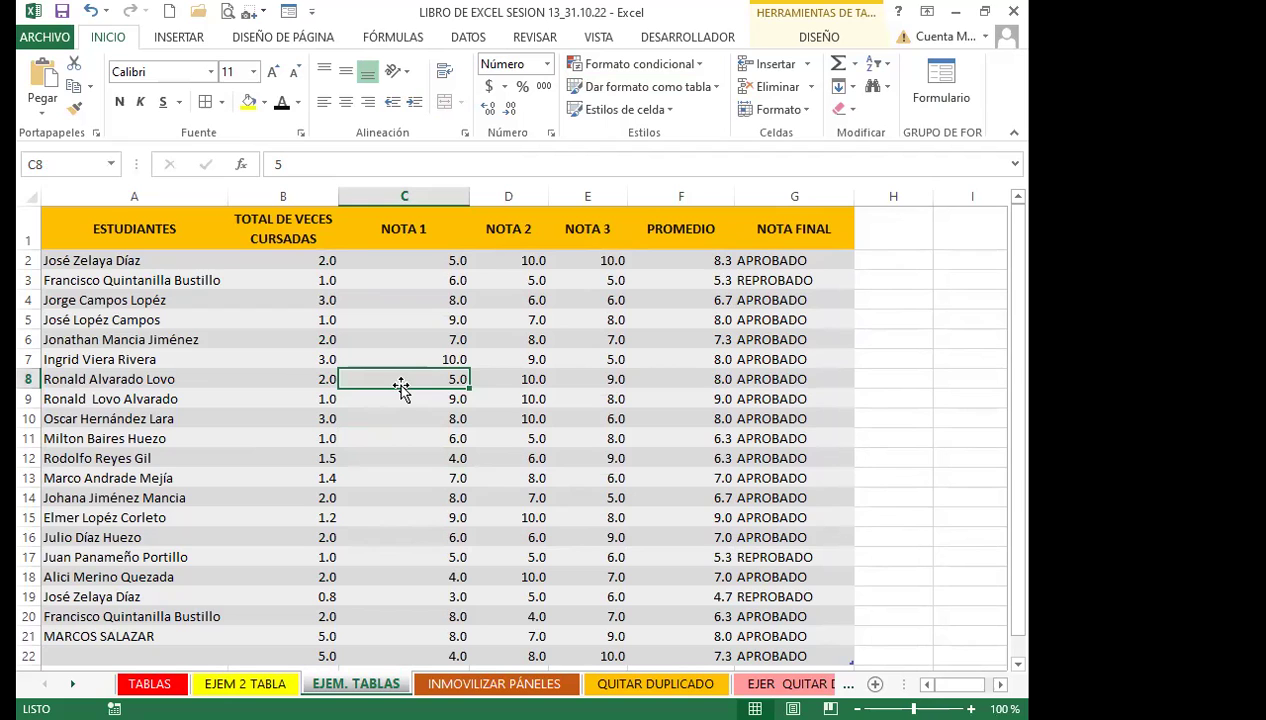
pyautogui.scroll(-4, 404, 420)
pyautogui.click(401, 530)
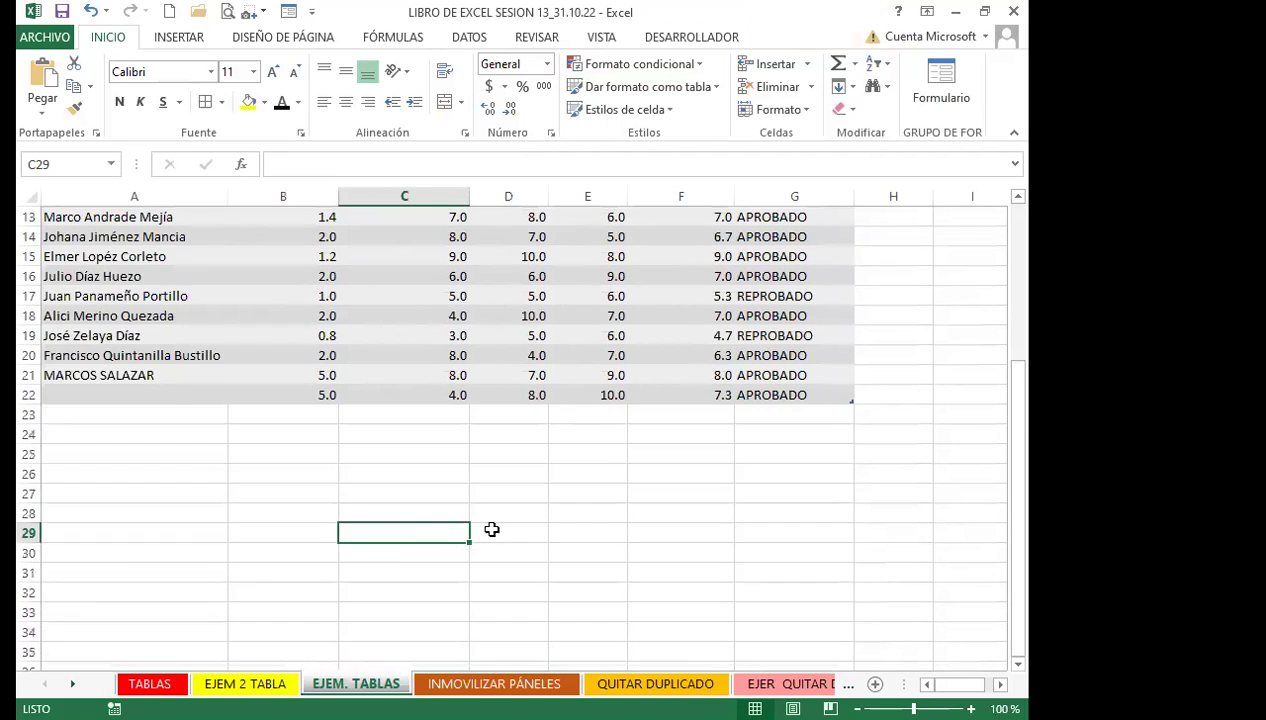
pyautogui.scroll(4, 520, 515)
pyautogui.click(913, 378)
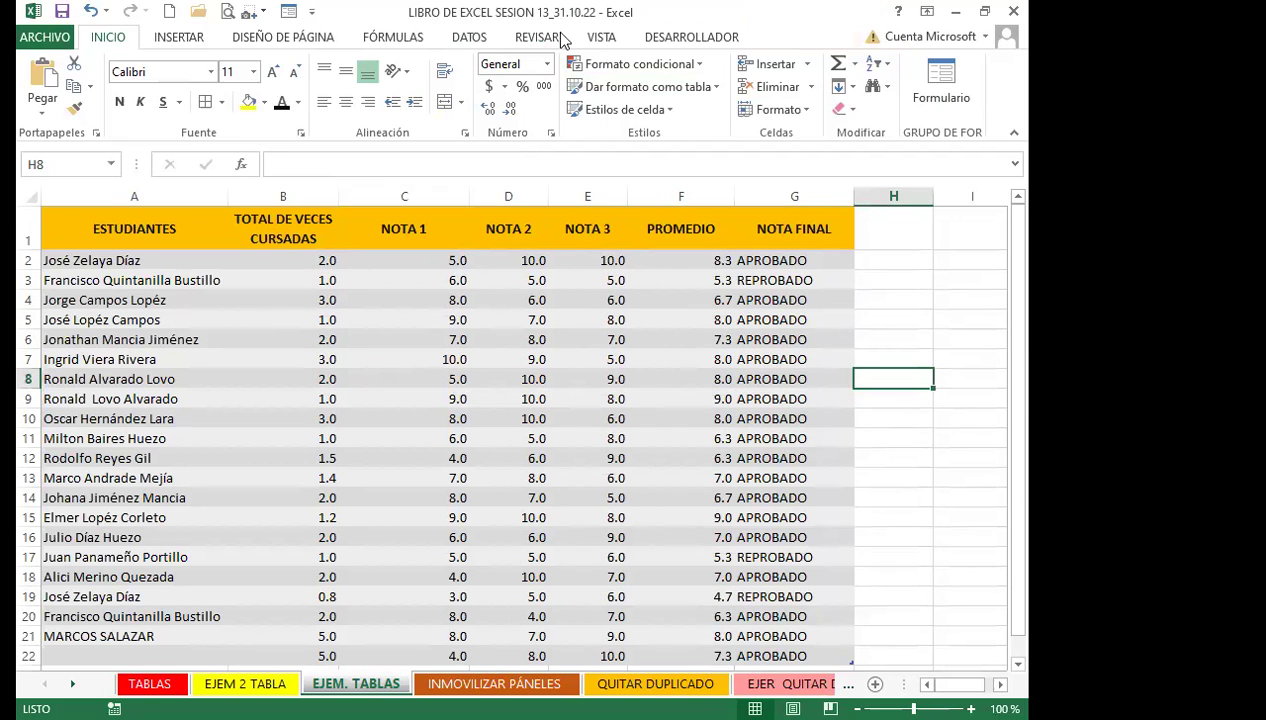
pyautogui.click(601, 37)
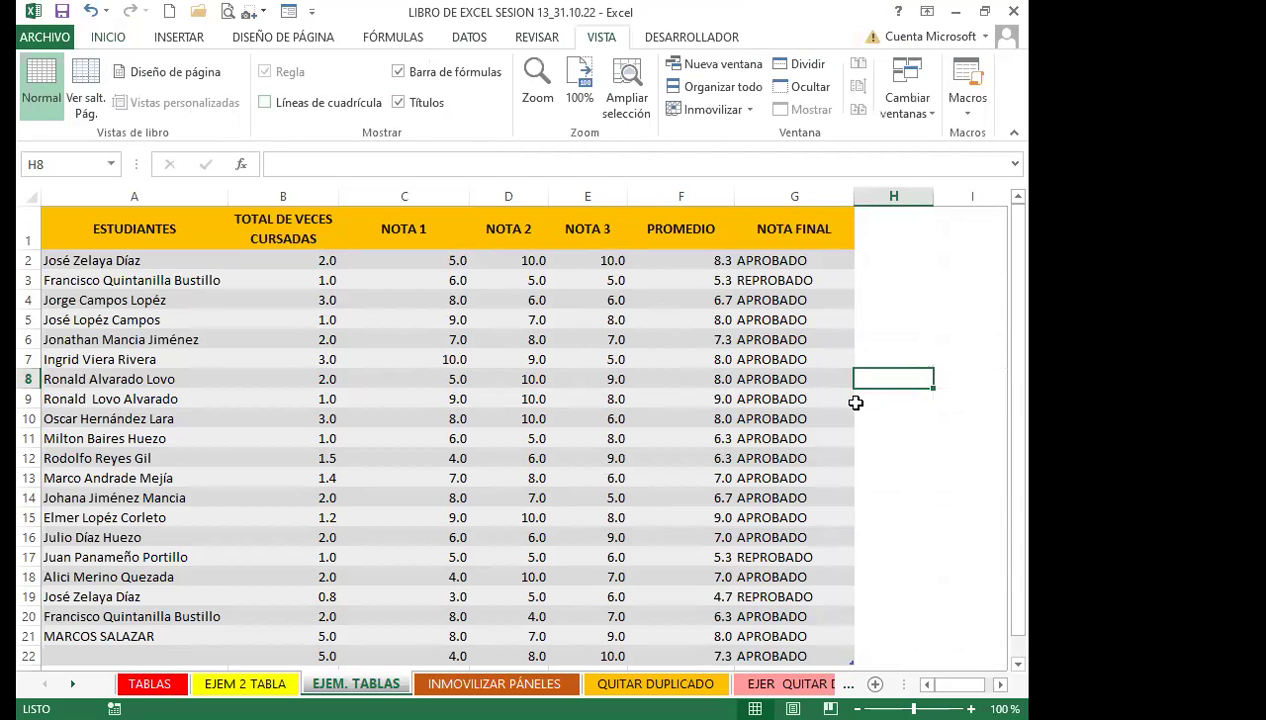
pyautogui.click(950, 492)
pyautogui.scroll(-3, 801, 523)
pyautogui.scroll(3, 391, 521)
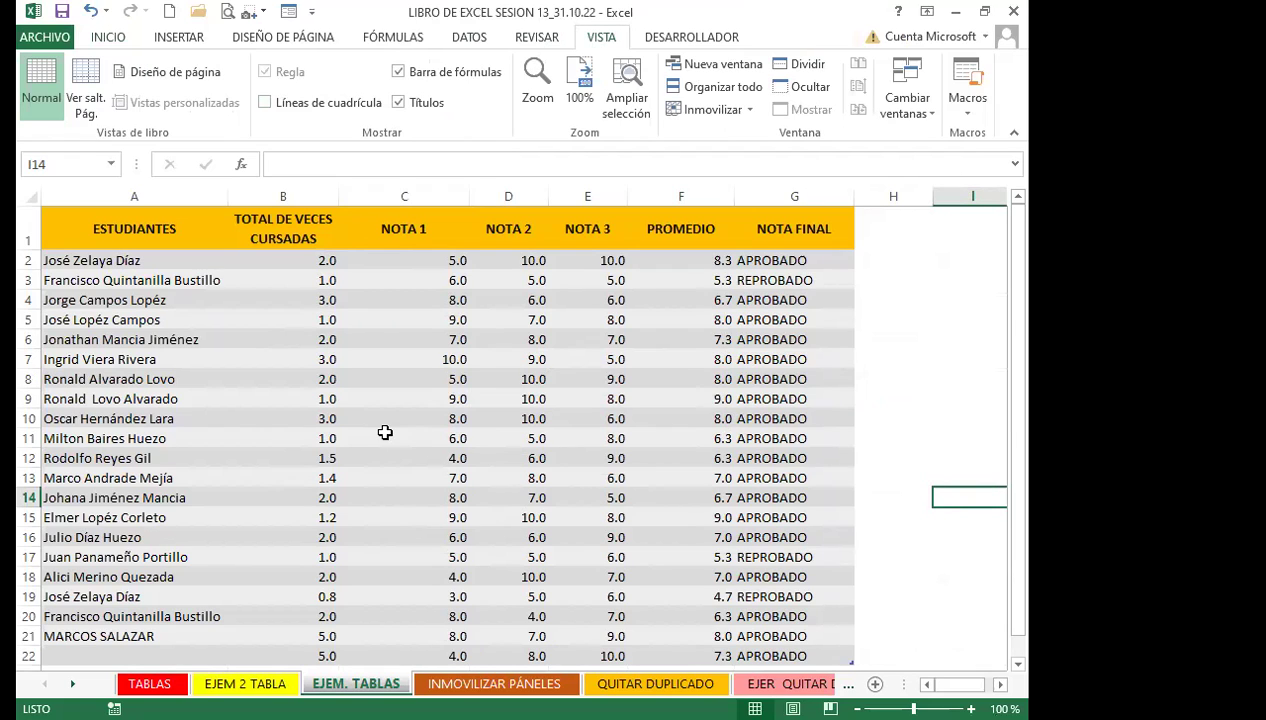
pyautogui.click(218, 455)
pyautogui.scroll(-2, 356, 500)
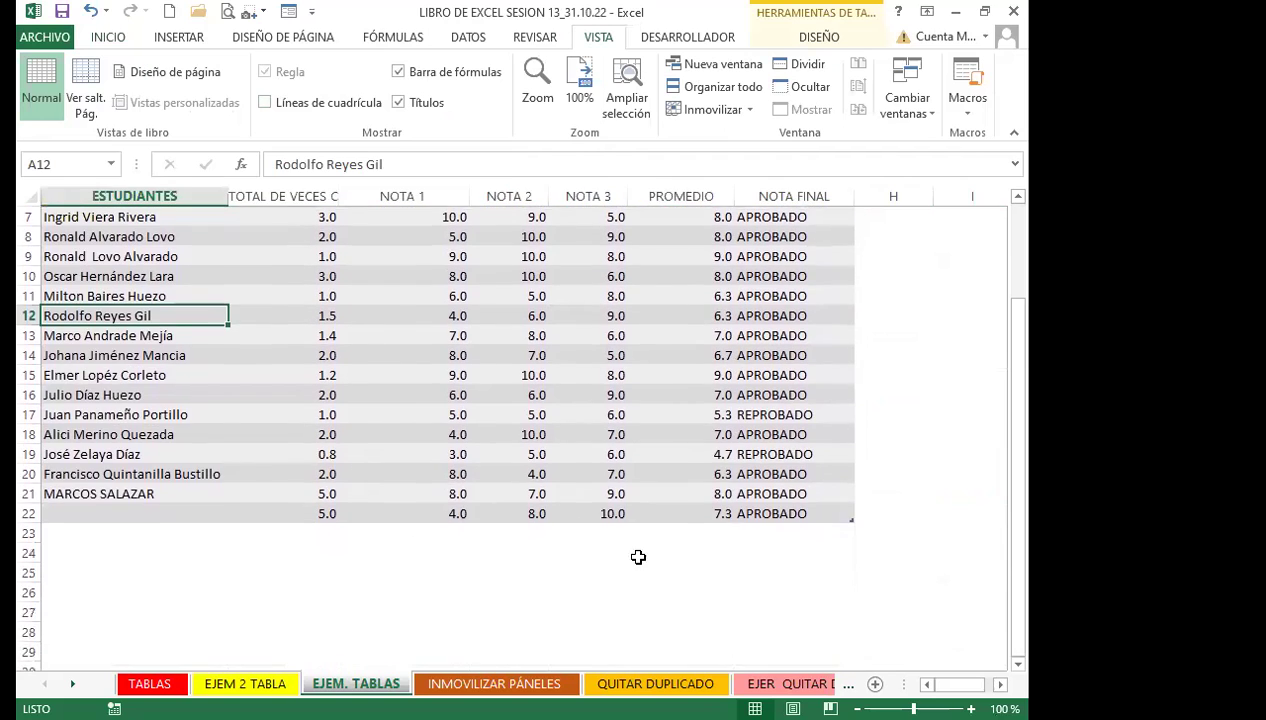
pyautogui.scroll(2, 950, 495)
pyautogui.click(969, 339)
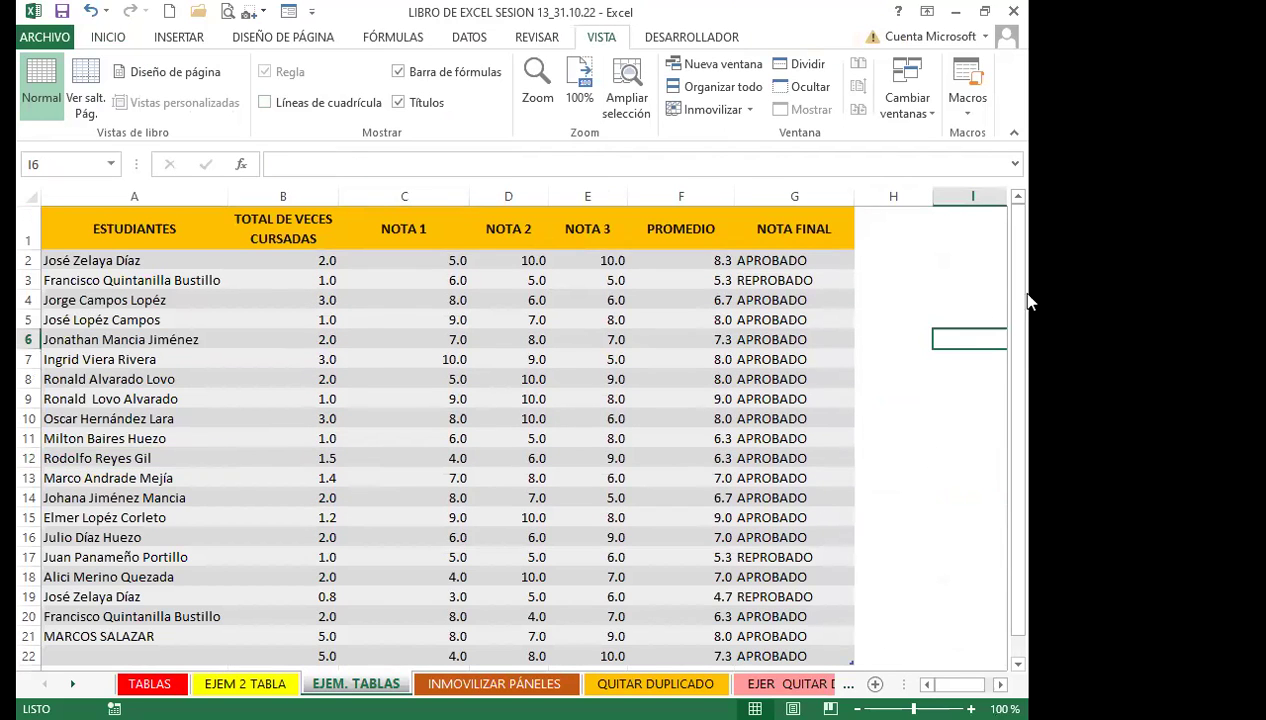
pyautogui.click(916, 396)
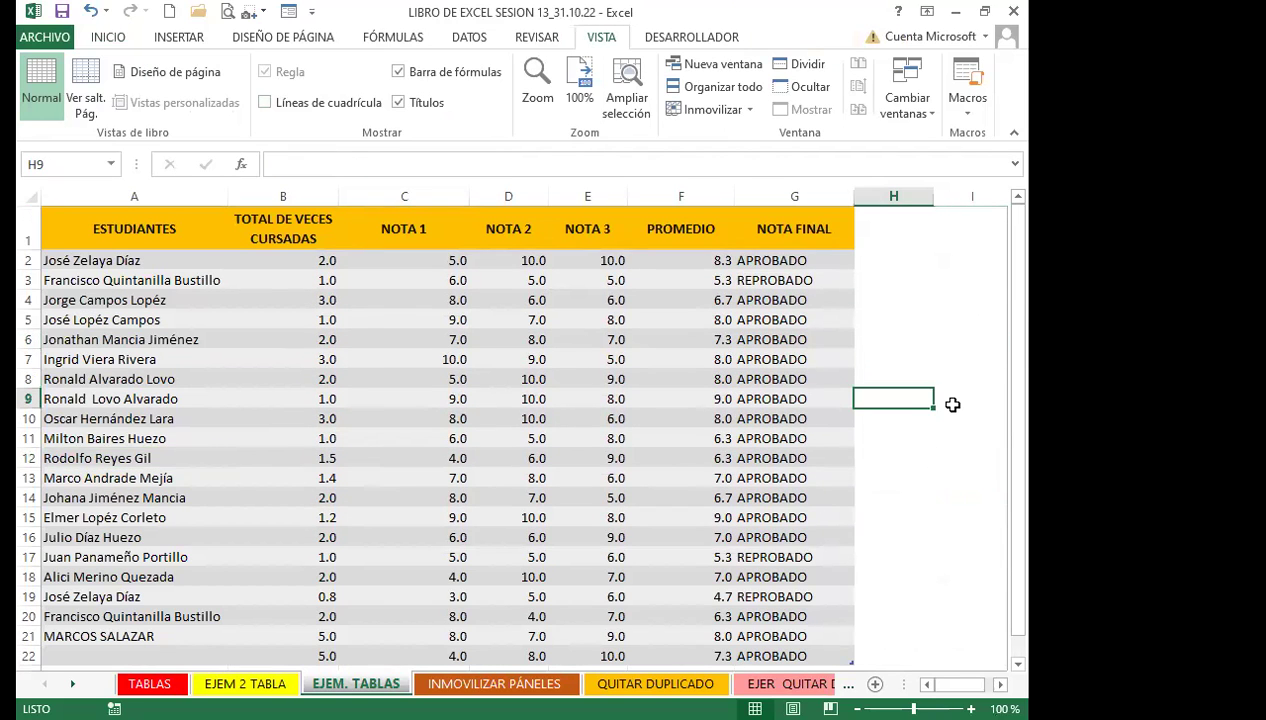
pyautogui.scroll(-2, 946, 464)
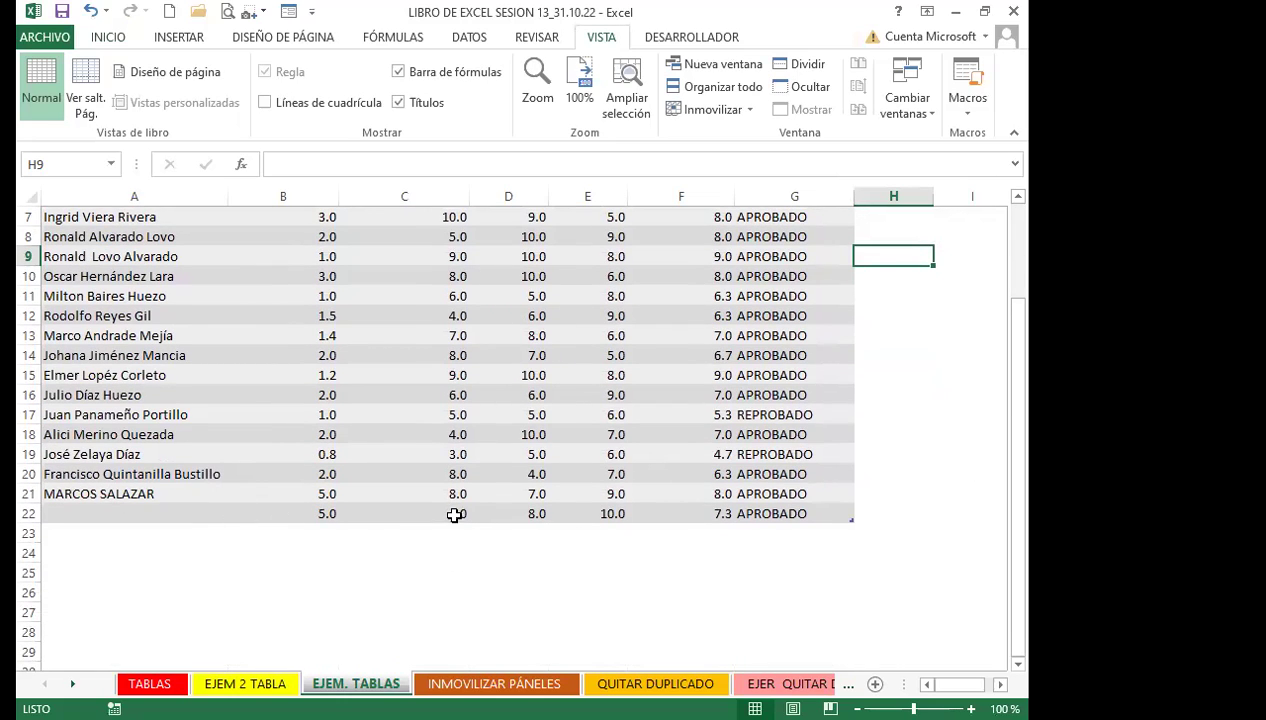
pyautogui.scroll(2, 355, 521)
pyautogui.scroll(-2, 350, 540)
pyautogui.click(160, 514)
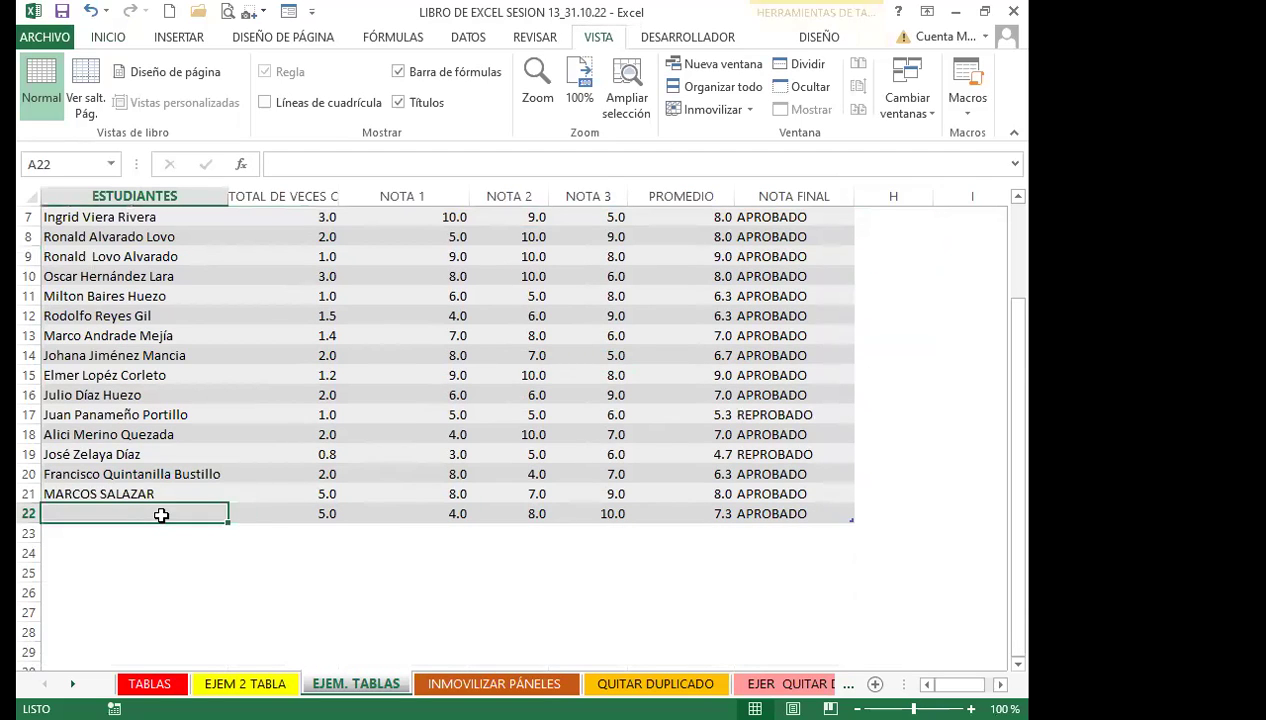
# Copy the EJEM. TABLAS header titles in A1:G1 after briefly opening the data form
pyautogui.click(287, 15)
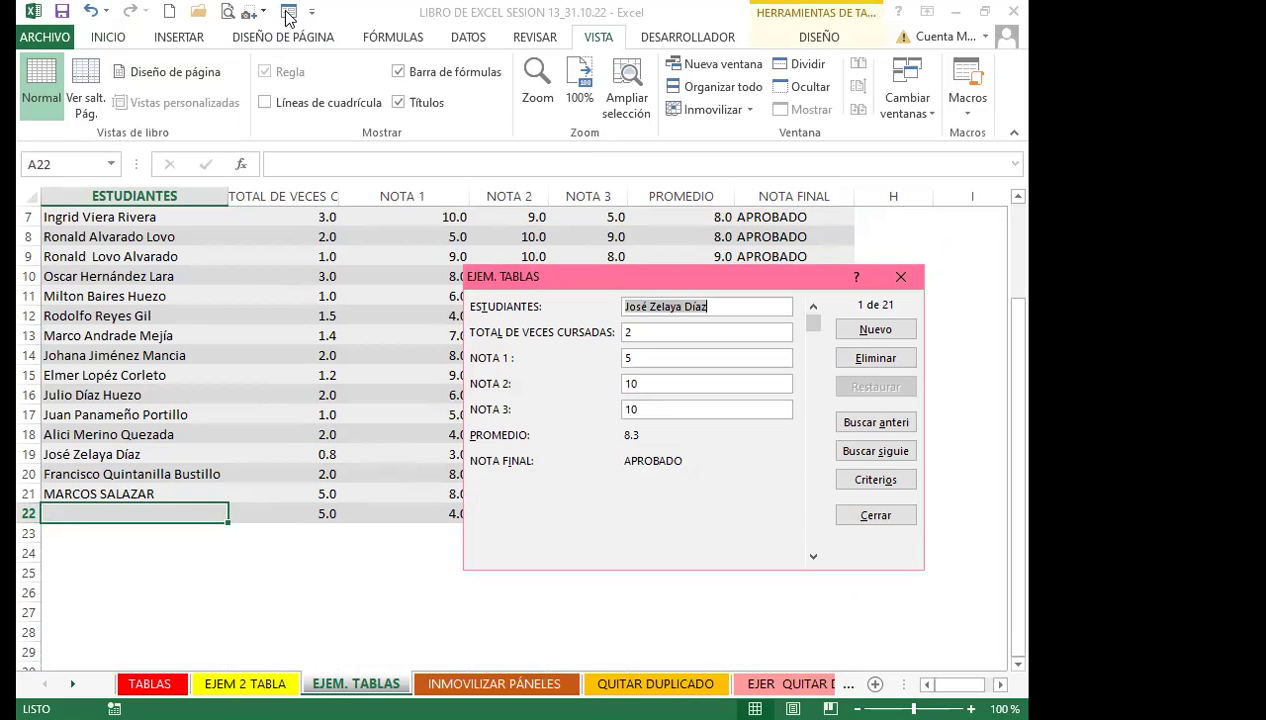
pyautogui.click(897, 276)
pyautogui.click(113, 226)
pyautogui.moveTo(442, 219); pyautogui.dragTo(800, 229)
pyautogui.scroll(6, 70, 110)
pyautogui.click(73, 86)
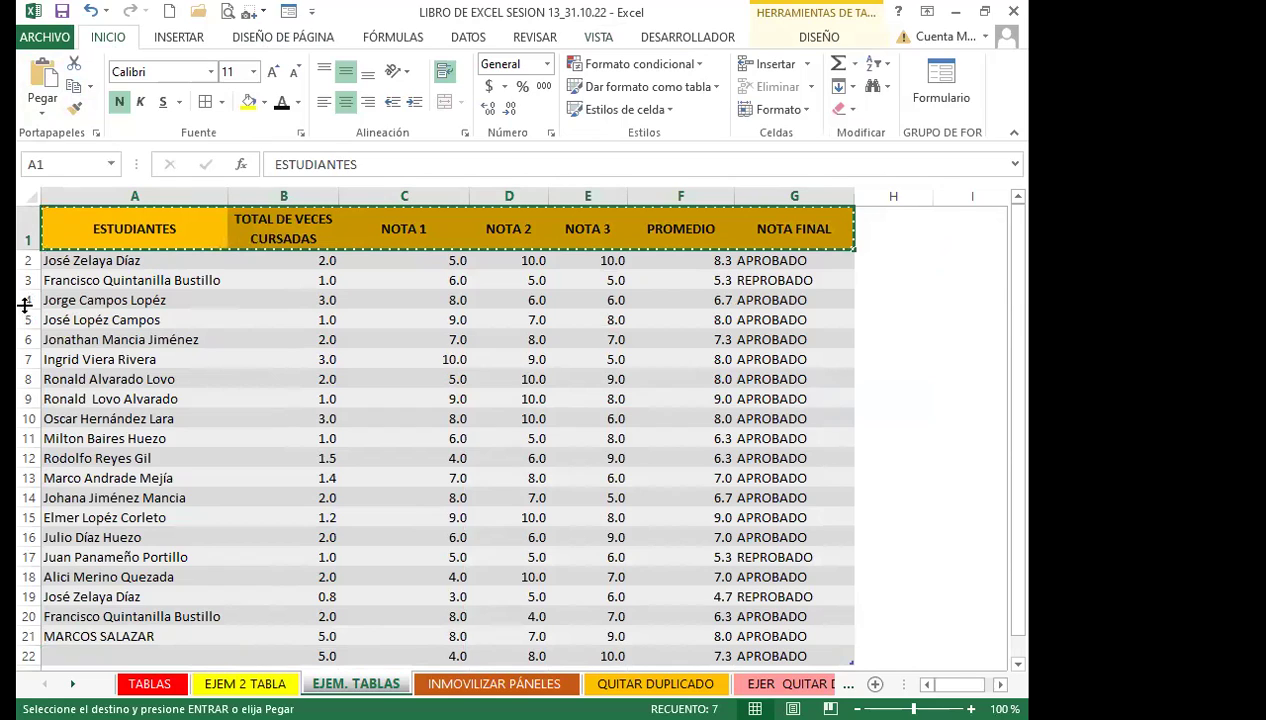
# Insert a new sheet, paste the titles transposed as values down column A, then delete them
pyautogui.hotkey('shift', 'F11')
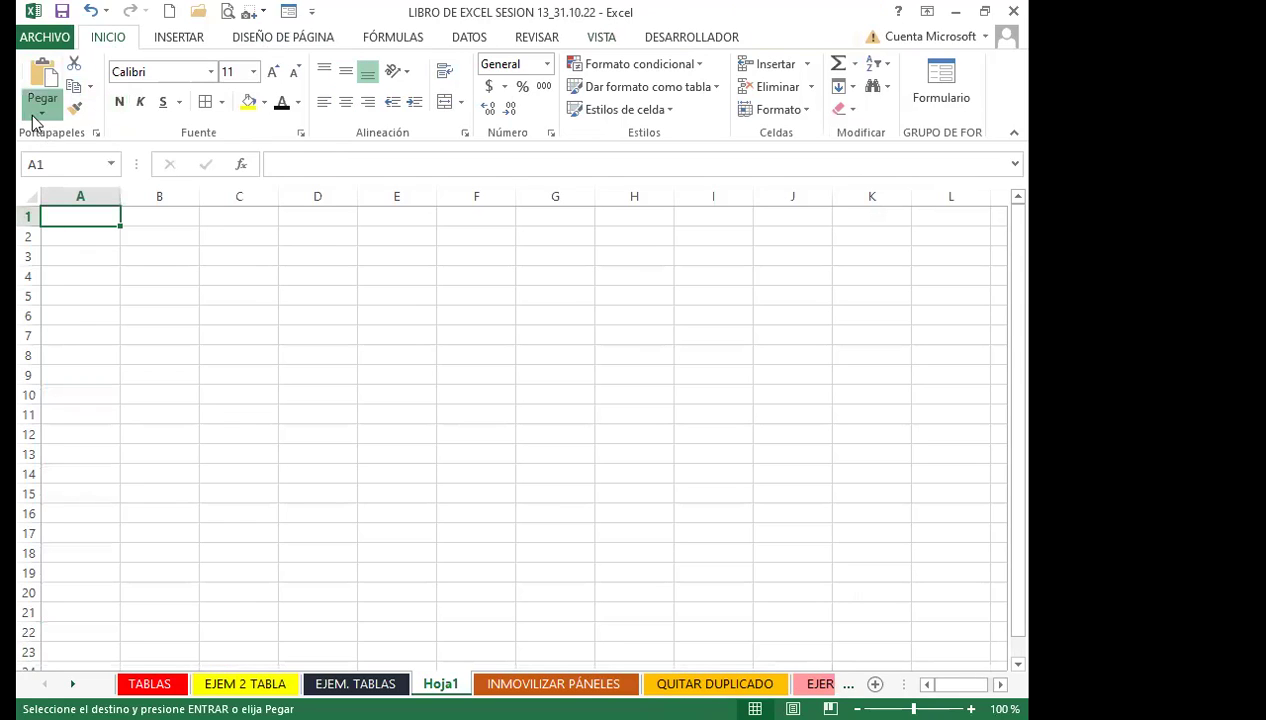
pyautogui.click(30, 120)
pyautogui.click(114, 322)
pyautogui.click(426, 355)
pyautogui.click(712, 524)
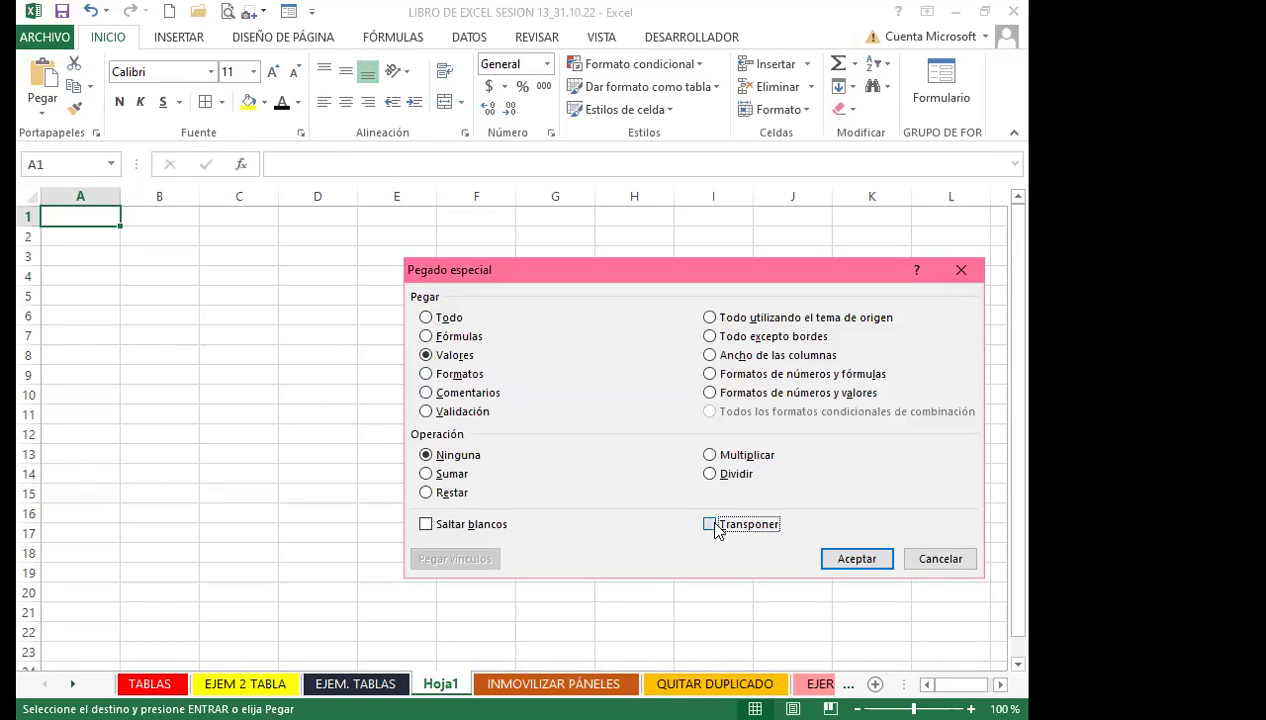
pyautogui.click(833, 558)
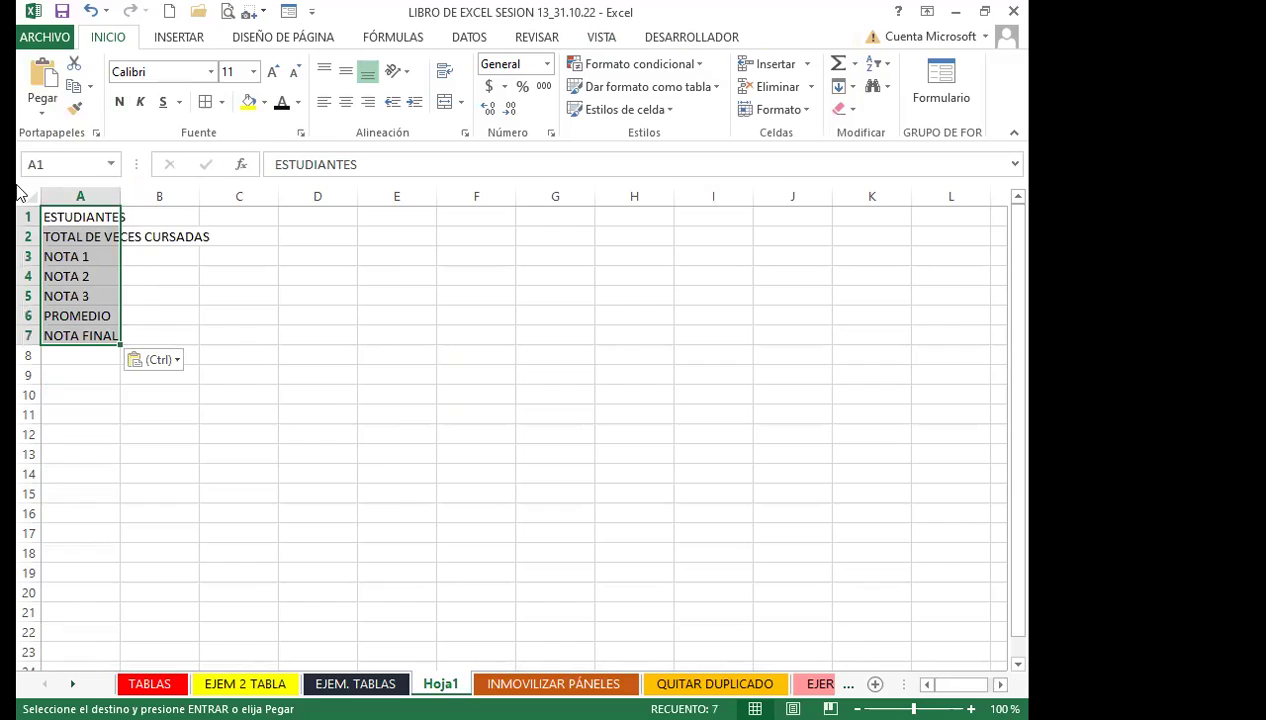
pyautogui.press('Delete')
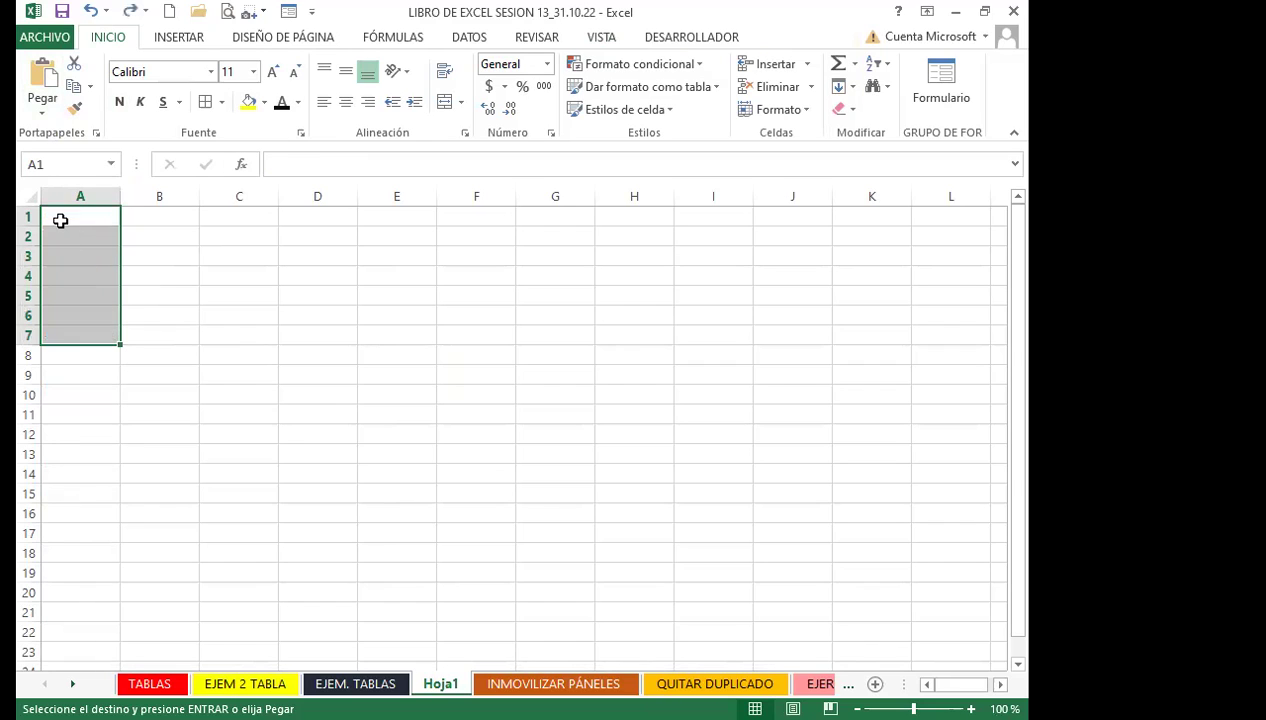
# Paste the titles as values across row 1 starting at A1
pyautogui.click(60, 217)
pyautogui.click(41, 106)
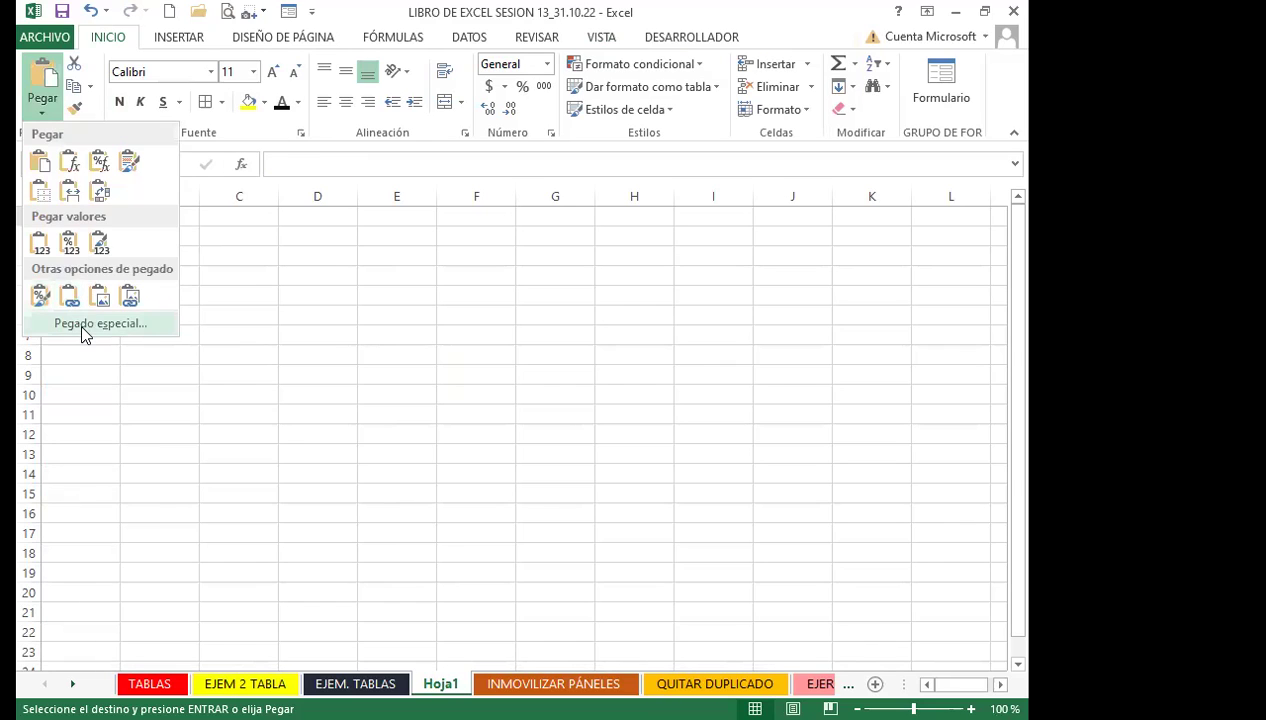
pyautogui.press('e')
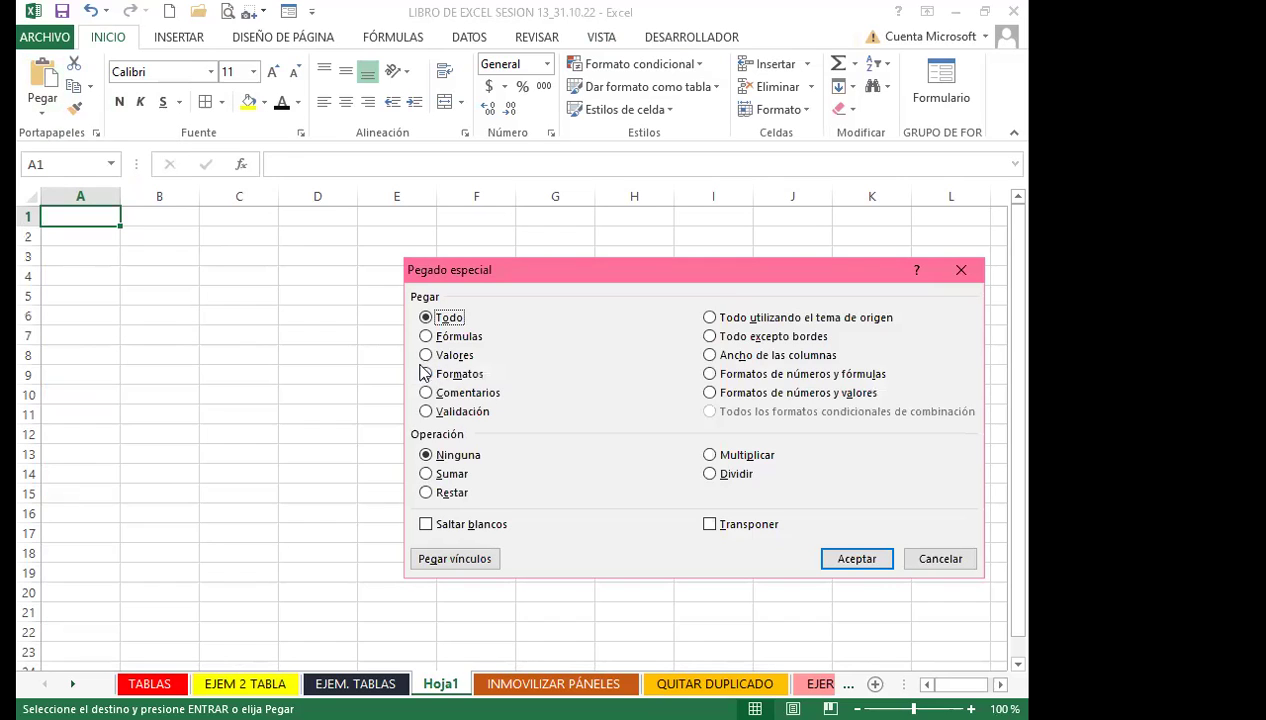
pyautogui.click(426, 355)
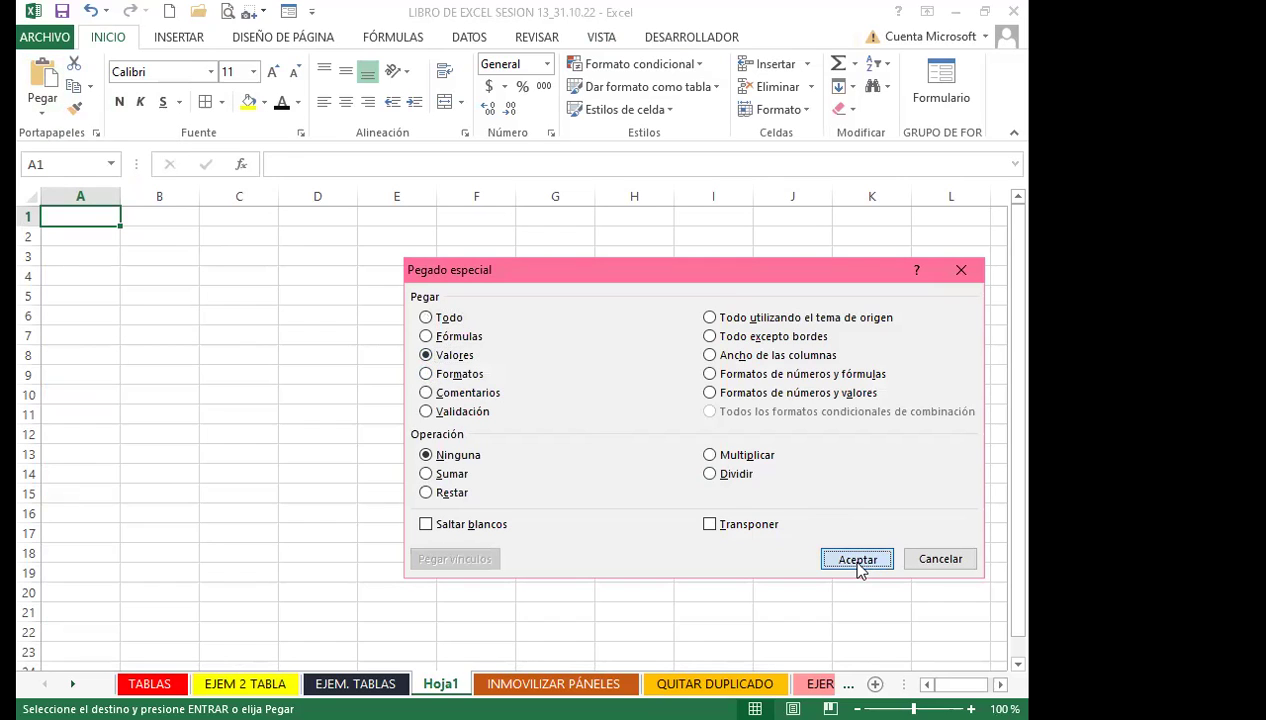
pyautogui.click(858, 564)
pyautogui.click(292, 379)
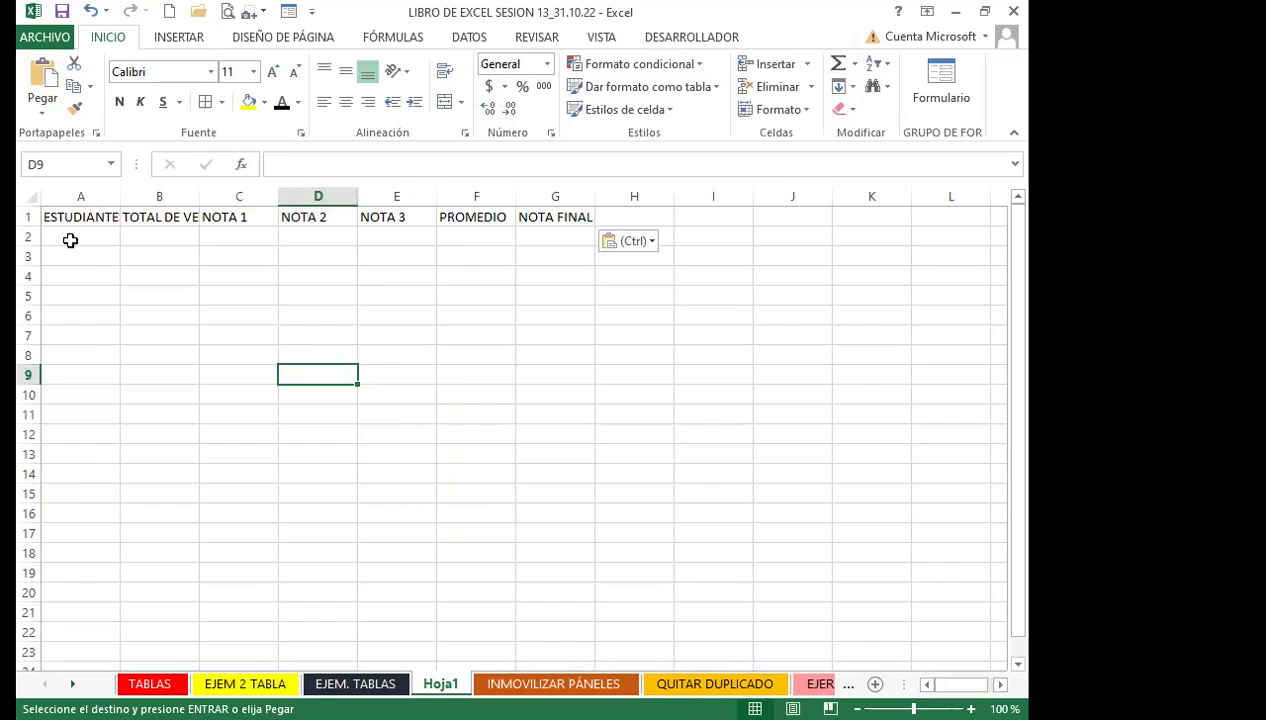
# Center and wrap the titles in a taller row 1, widening column B
pyautogui.click(189, 238)
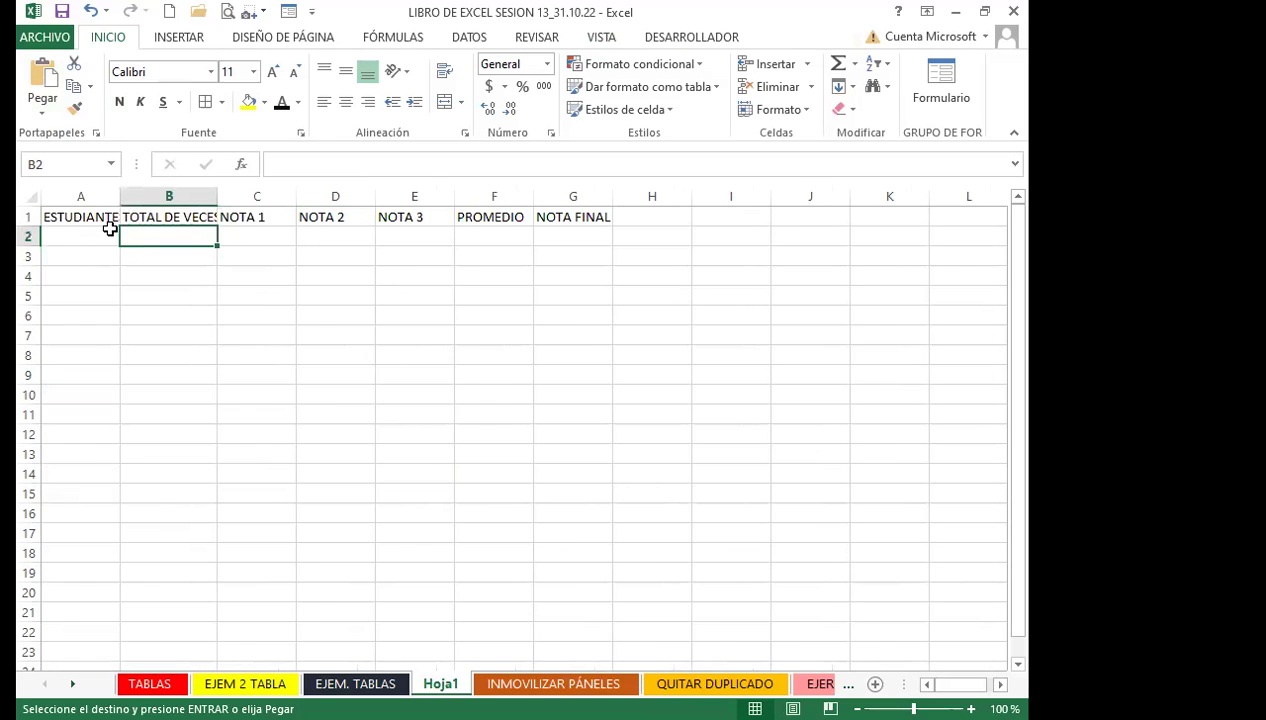
pyautogui.moveTo(27, 220); pyautogui.dragTo(27, 238)
pyautogui.moveTo(80, 232); pyautogui.dragTo(574, 238)
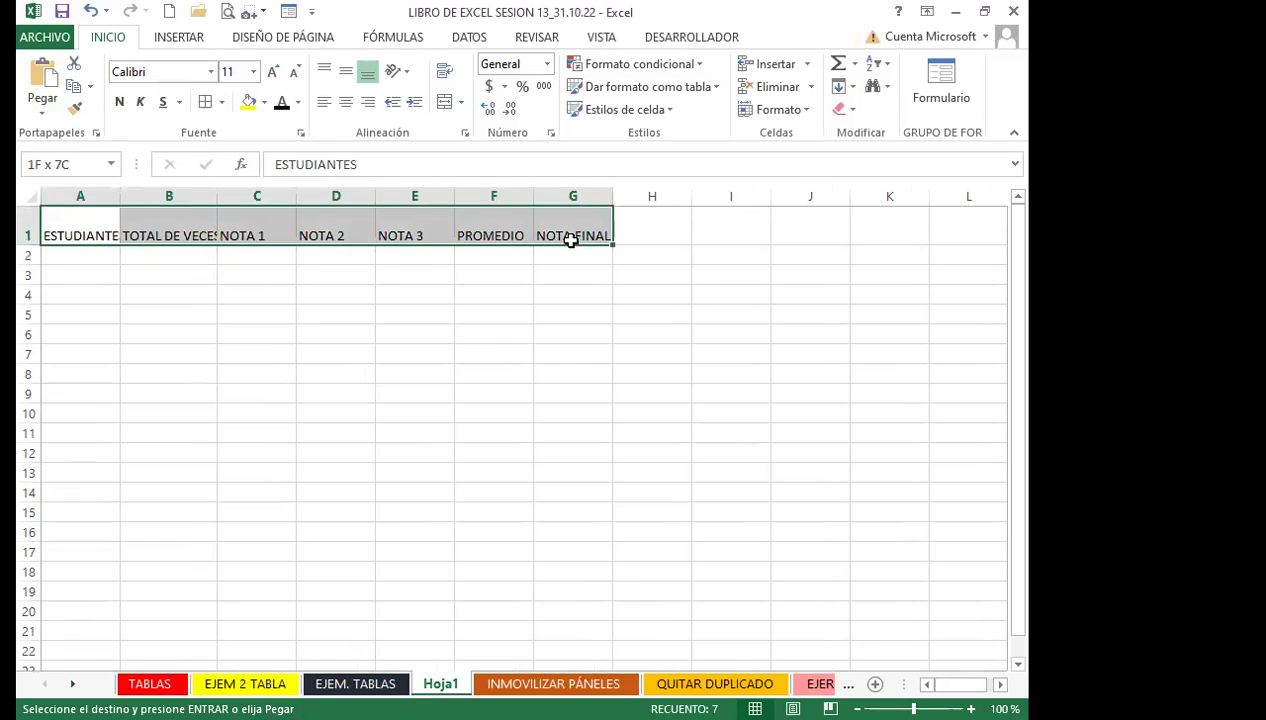
pyautogui.click(347, 103)
pyautogui.click(346, 72)
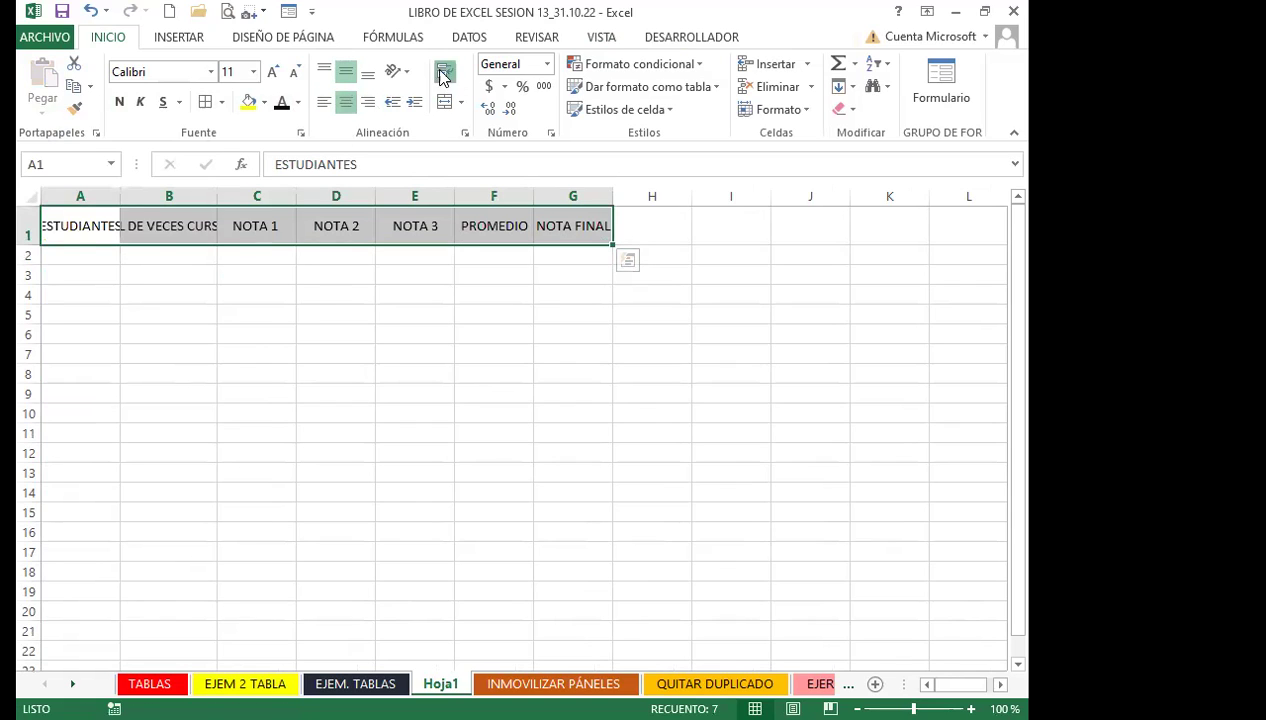
pyautogui.click(445, 72)
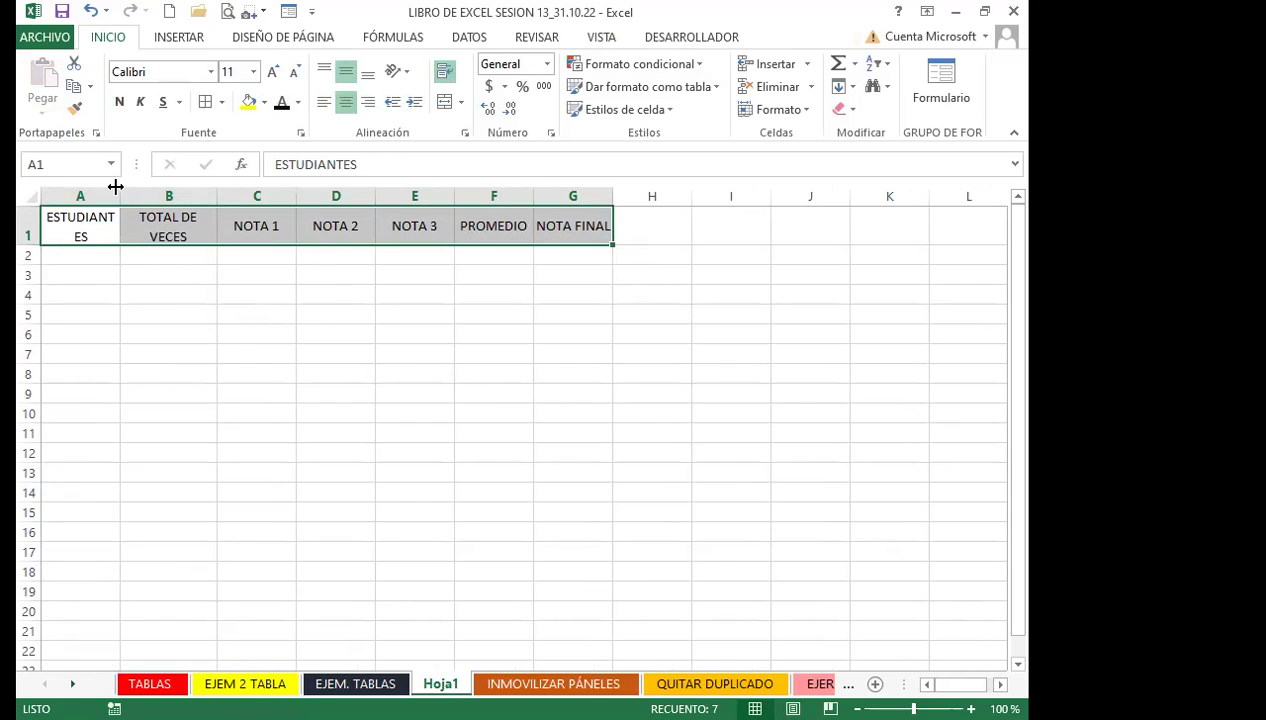
# Autofit column A to the ESTUDIANTES header and select A1:G2
pyautogui.click(157, 295)
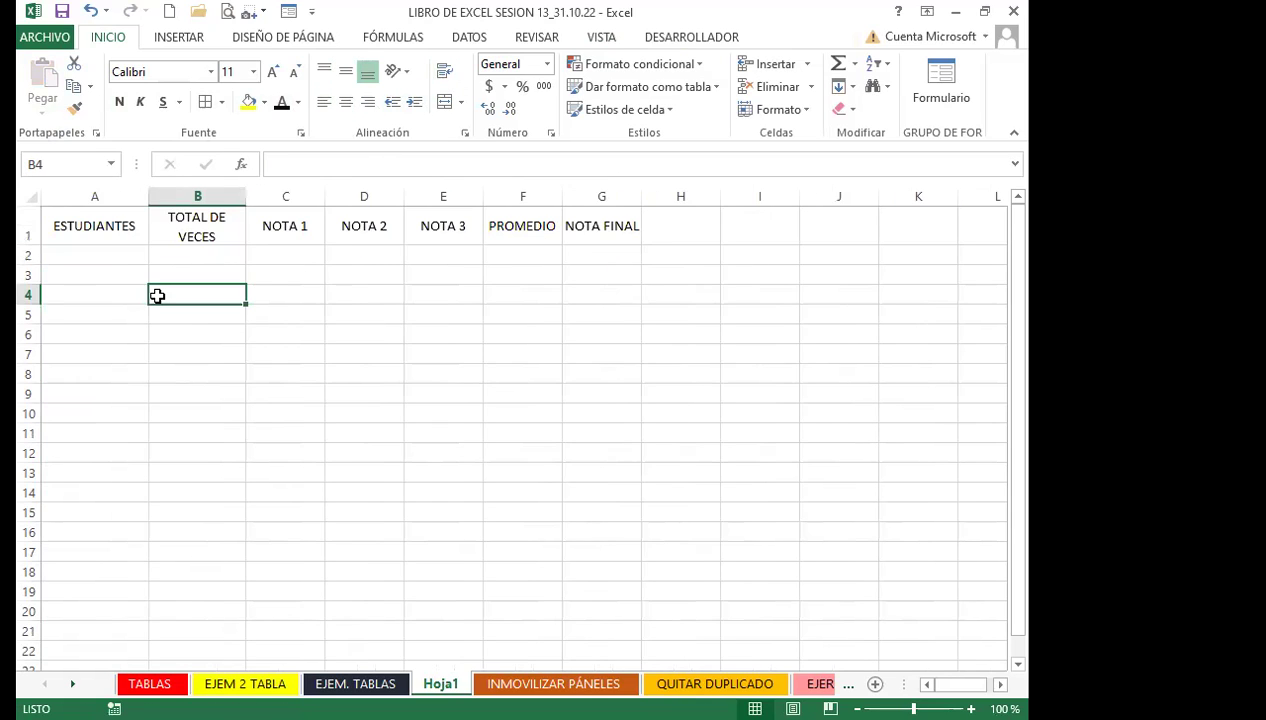
pyautogui.click(111, 240)
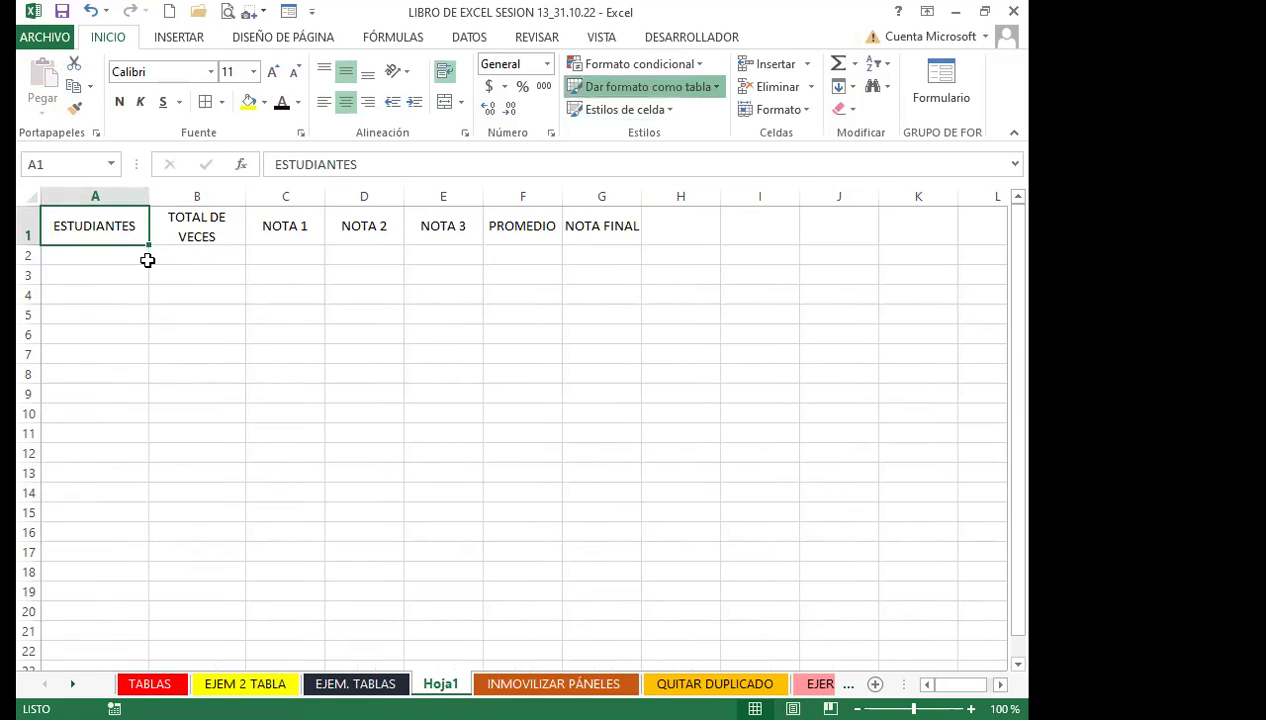
pyautogui.moveTo(140, 236); pyautogui.dragTo(626, 250)
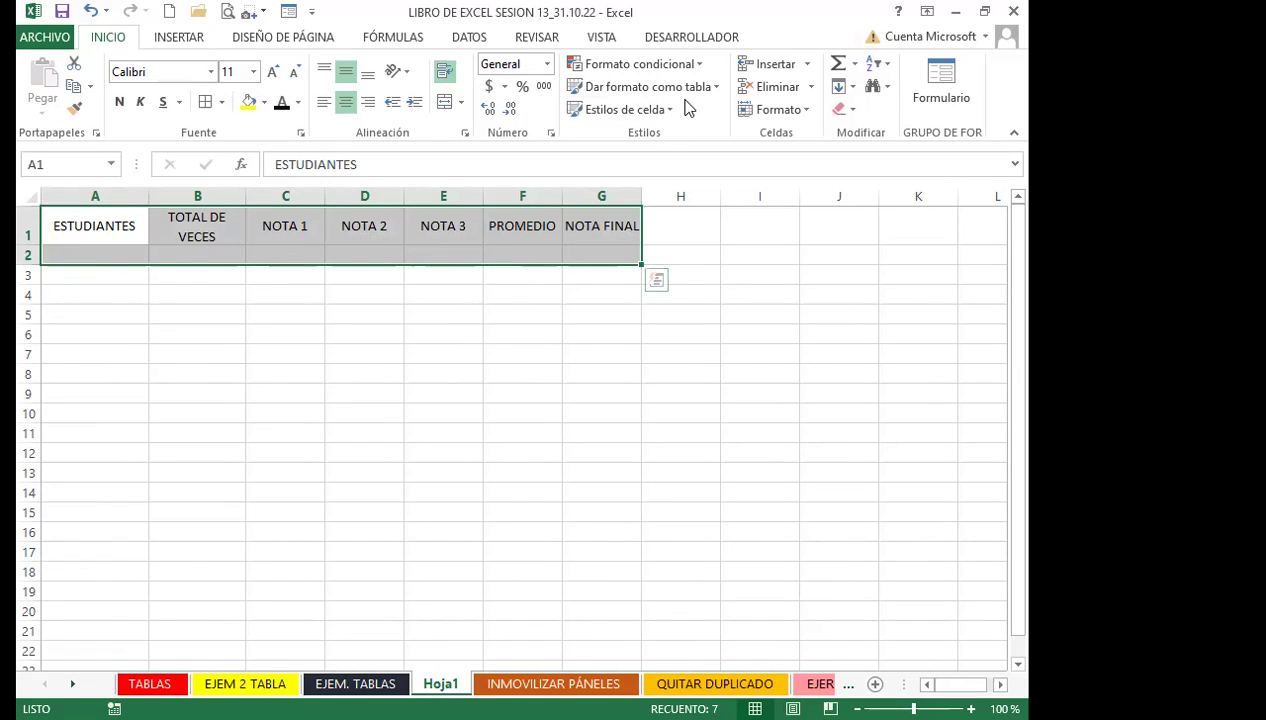
pyautogui.click(703, 67)
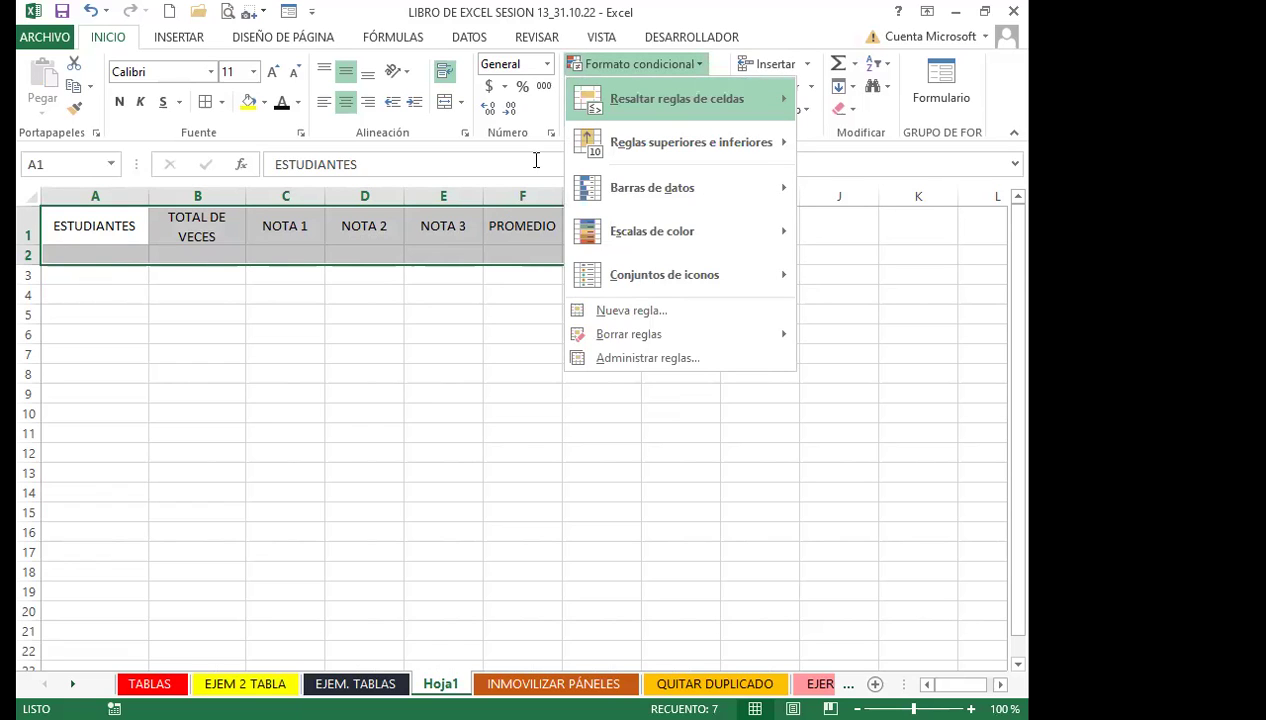
# Format A1:G2 as a table with a dark style and a header row
pyautogui.press('Escape')
pyautogui.click(716, 87)
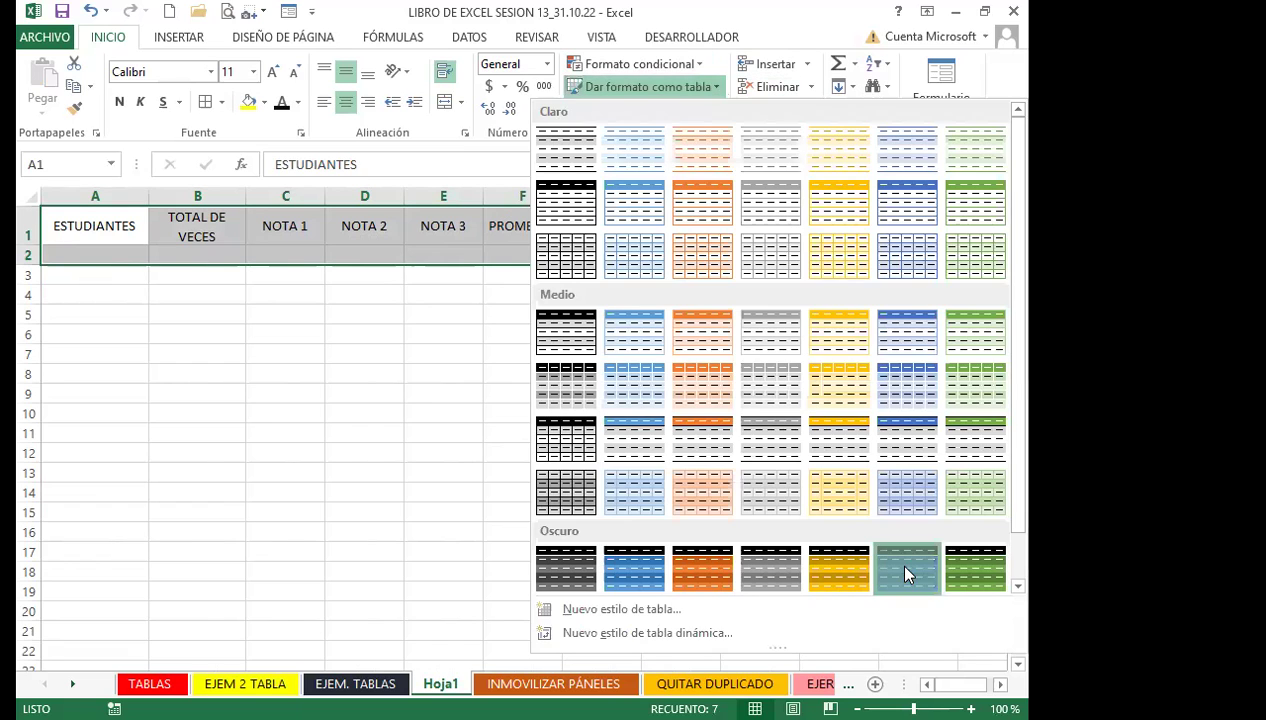
pyautogui.click(900, 566)
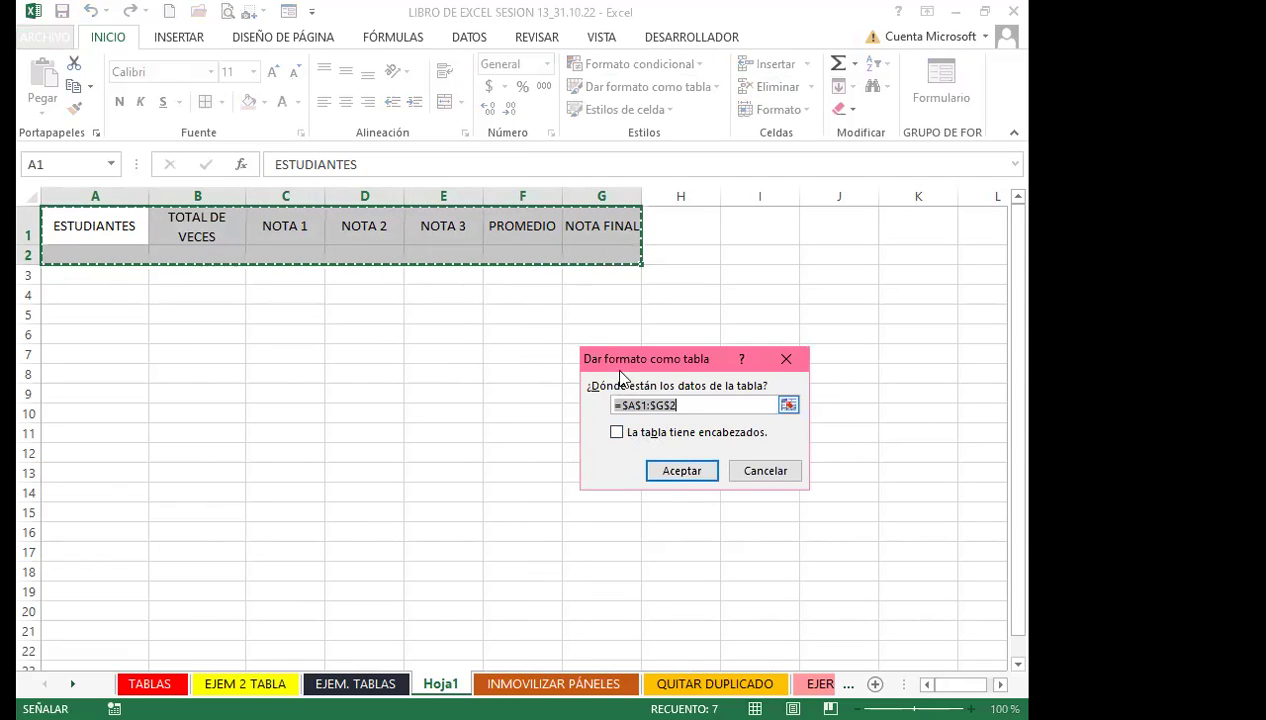
pyautogui.click(617, 432)
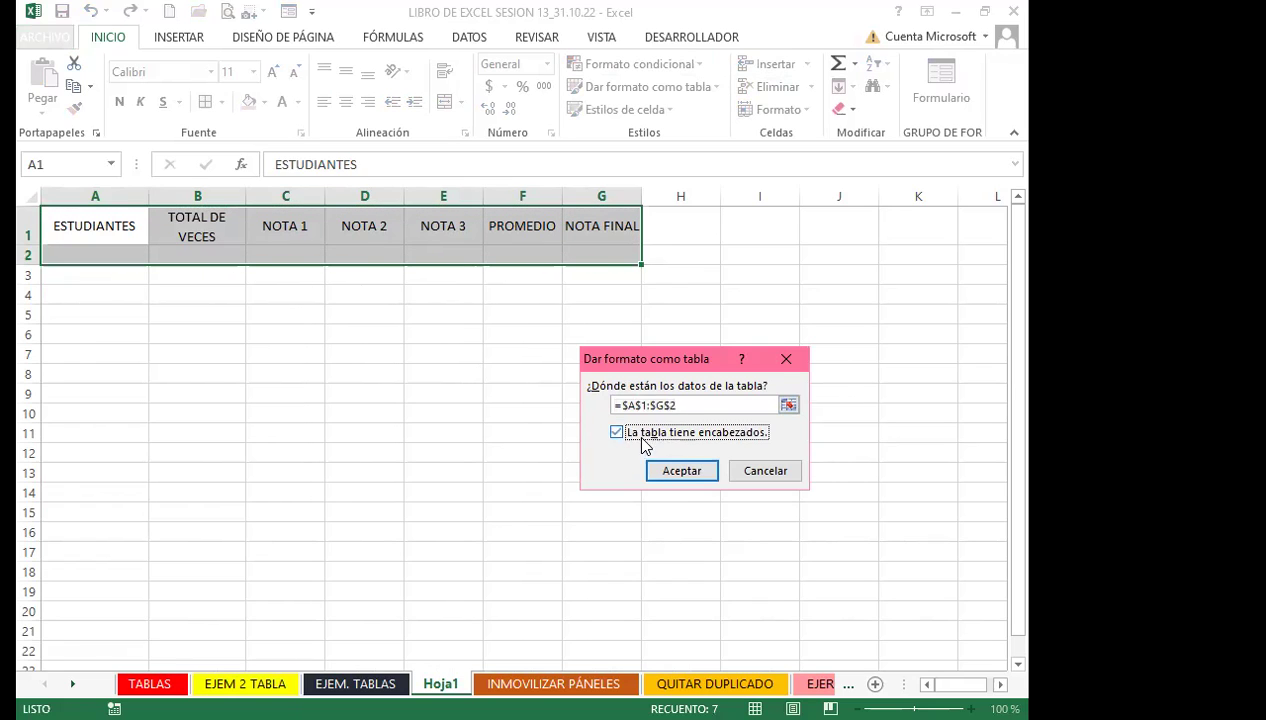
pyautogui.click(681, 471)
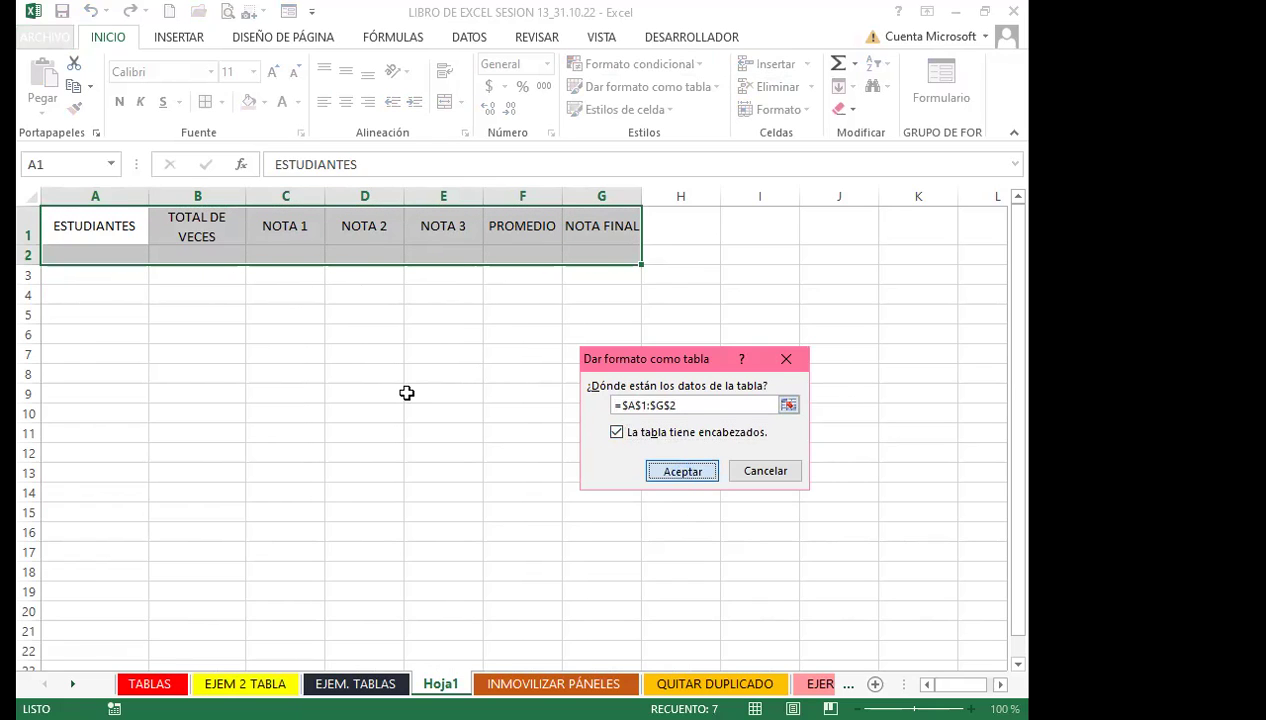
# Dismiss the error message and turn off the table's header filter buttons with Ctrl+Shift+L
pyautogui.click(288, 328)
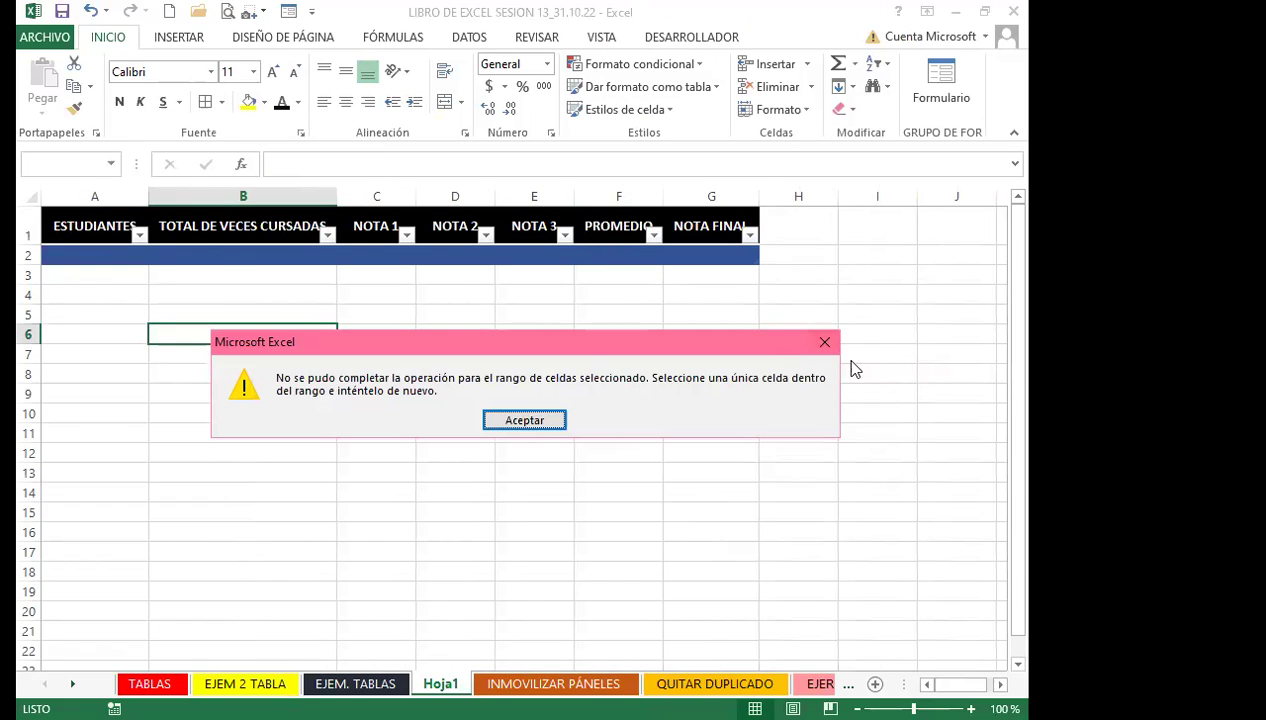
pyautogui.click(823, 345)
pyautogui.click(522, 233)
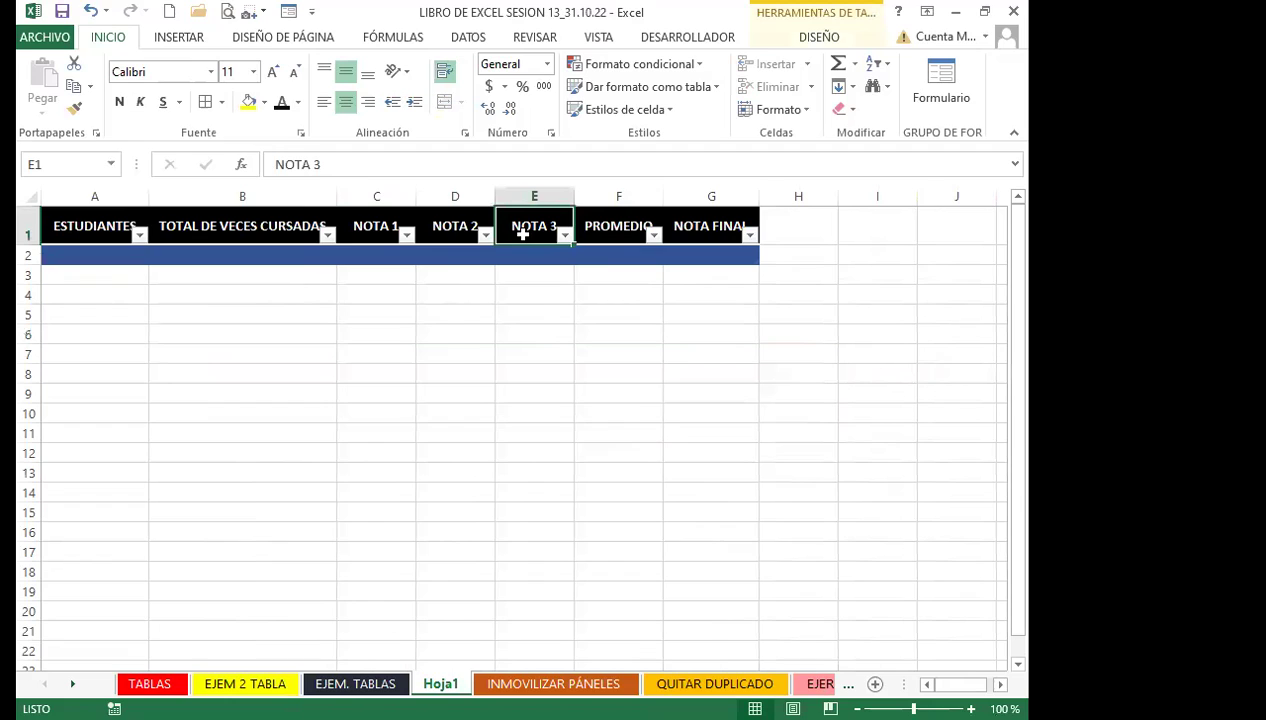
pyautogui.hotkey('ctrl', 'shift', 'l')
pyautogui.click(345, 257)
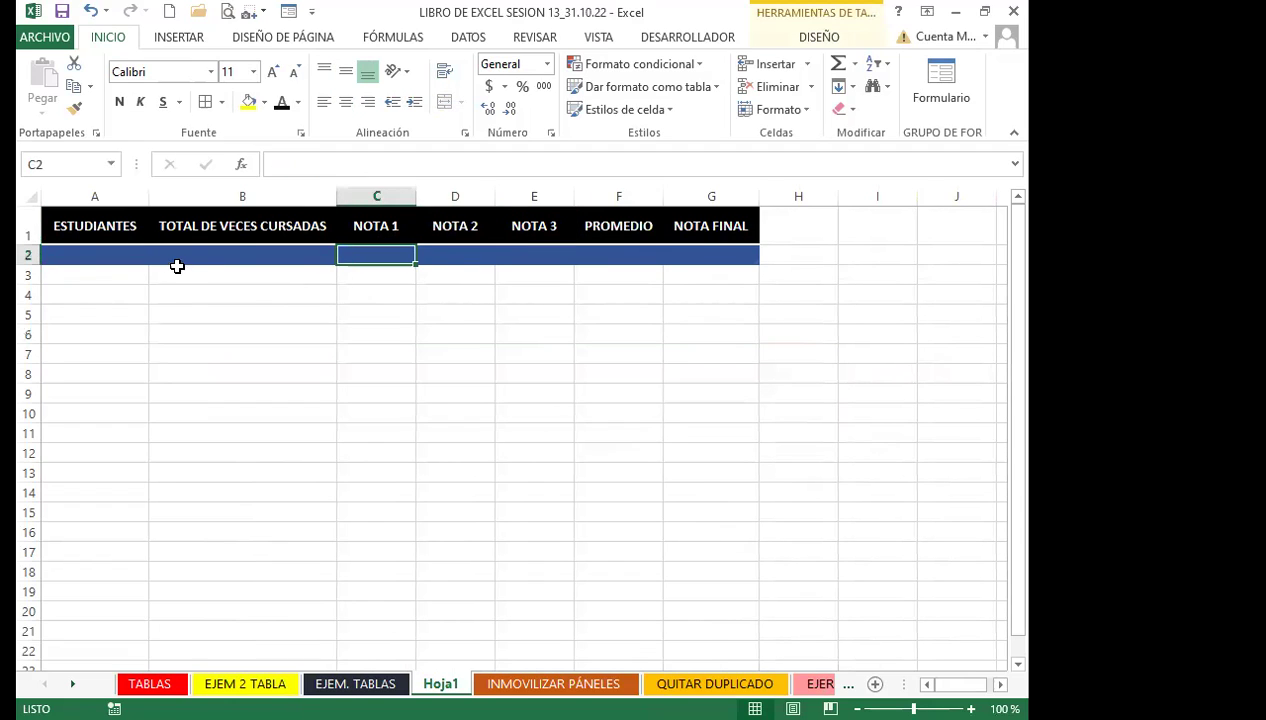
pyautogui.click(130, 255)
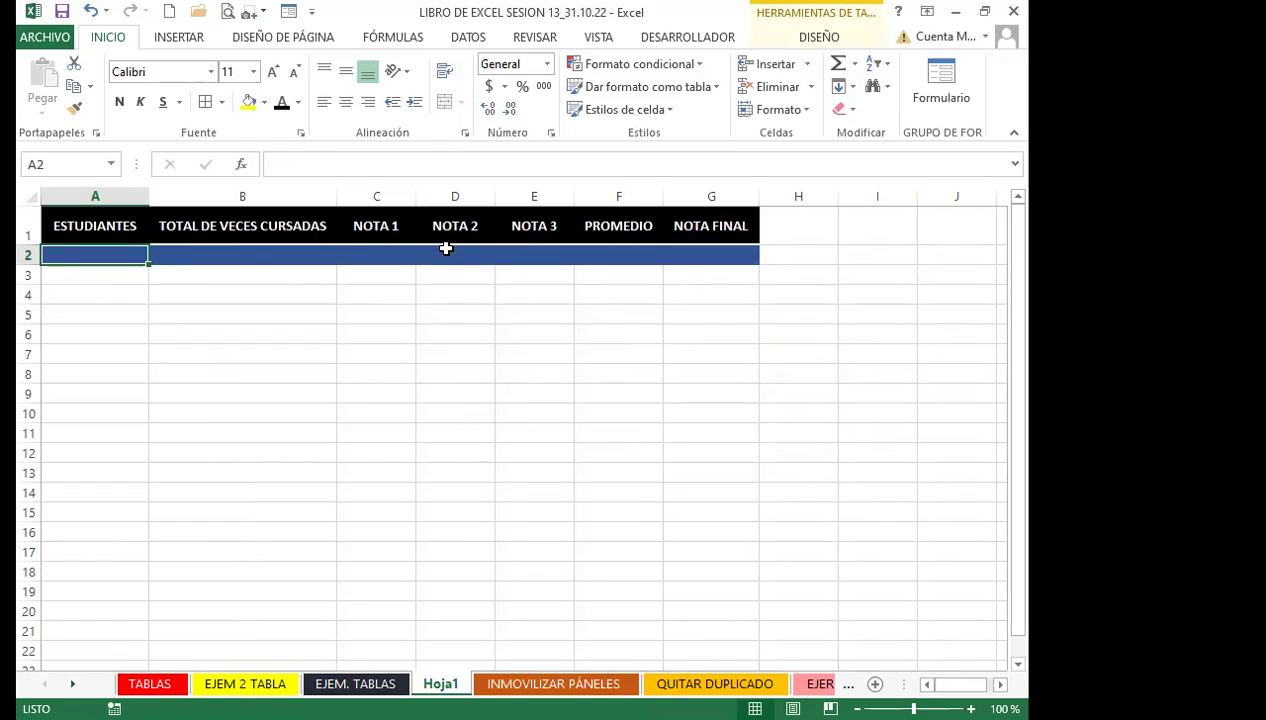
# In the data form, add the student's name, 5 times taken and grades 5, 4, 7 as row 2
pyautogui.click(287, 13)
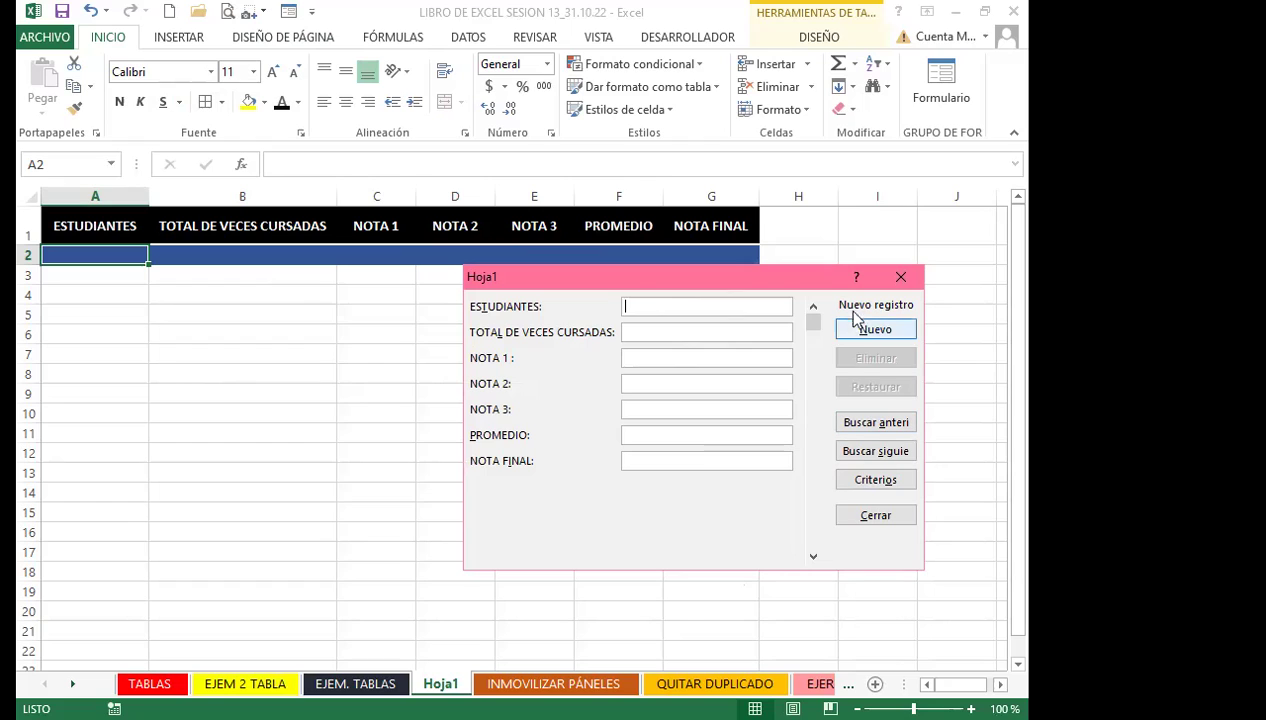
pyautogui.write('CARLOS')
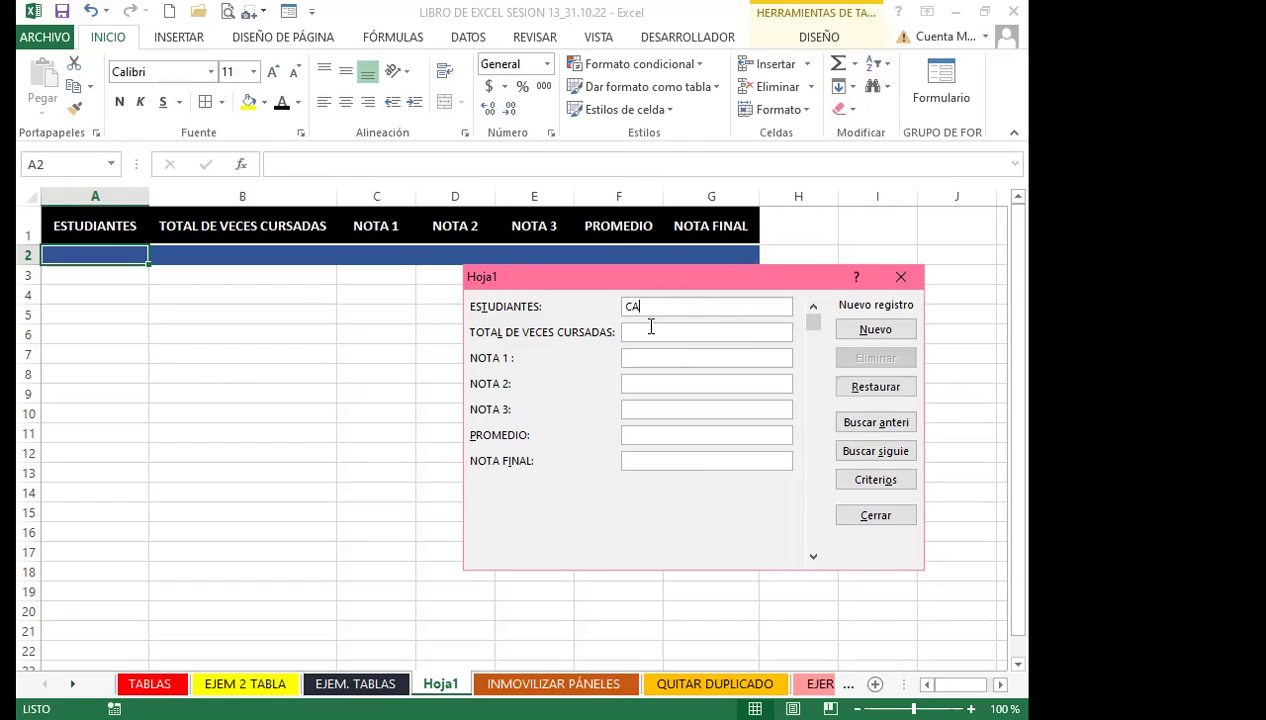
pyautogui.press('Tab')
pyautogui.write('4')
pyautogui.press('Tab')
pyautogui.write('7')
pyautogui.press('Tab')
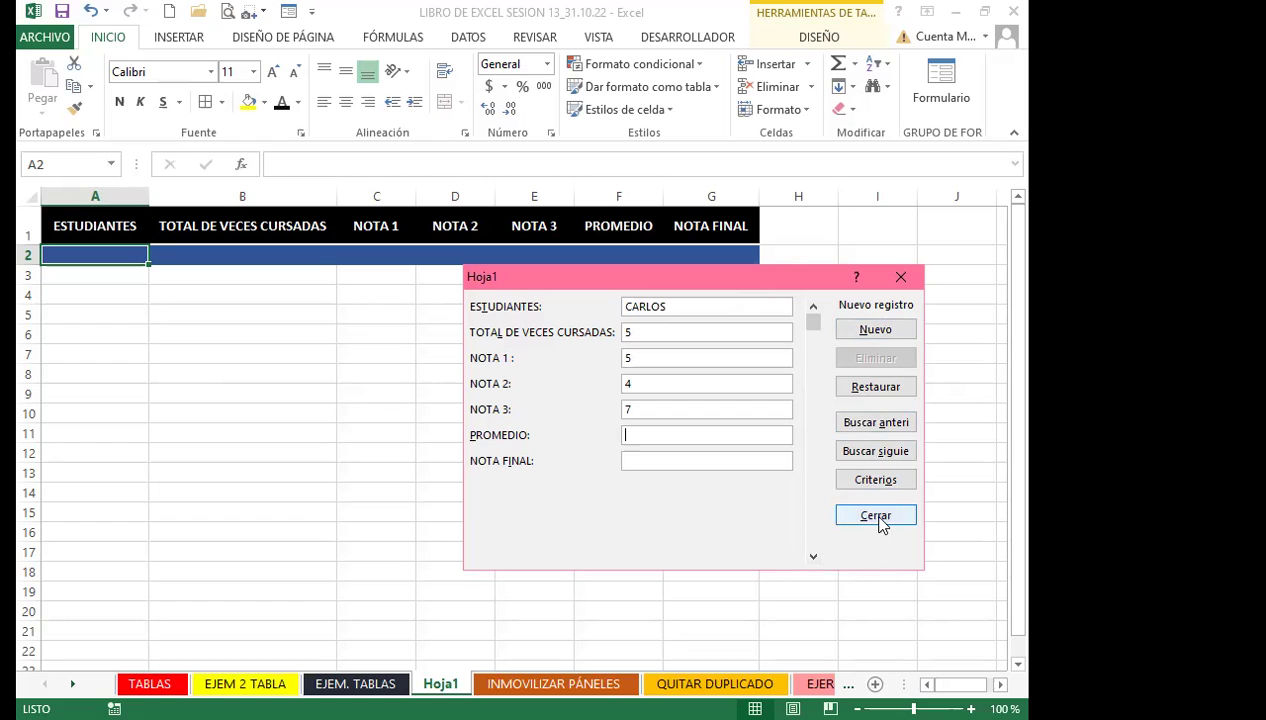
pyautogui.click(875, 329)
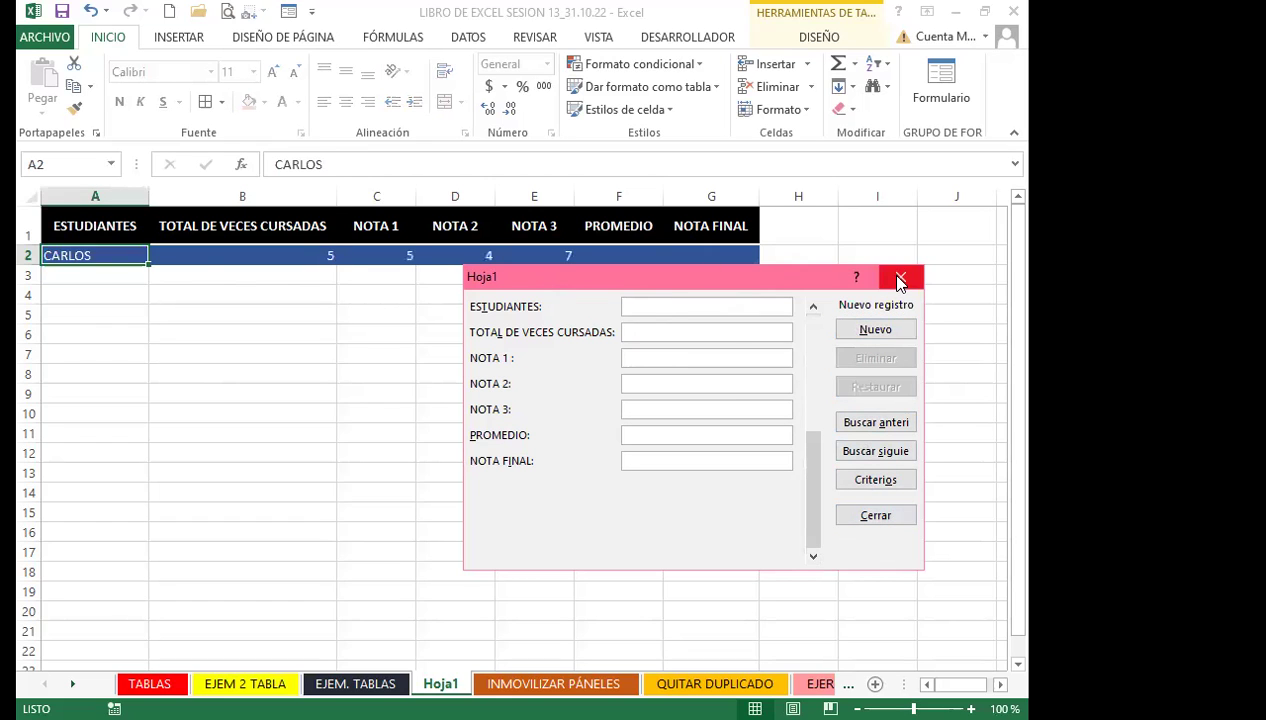
pyautogui.click(900, 277)
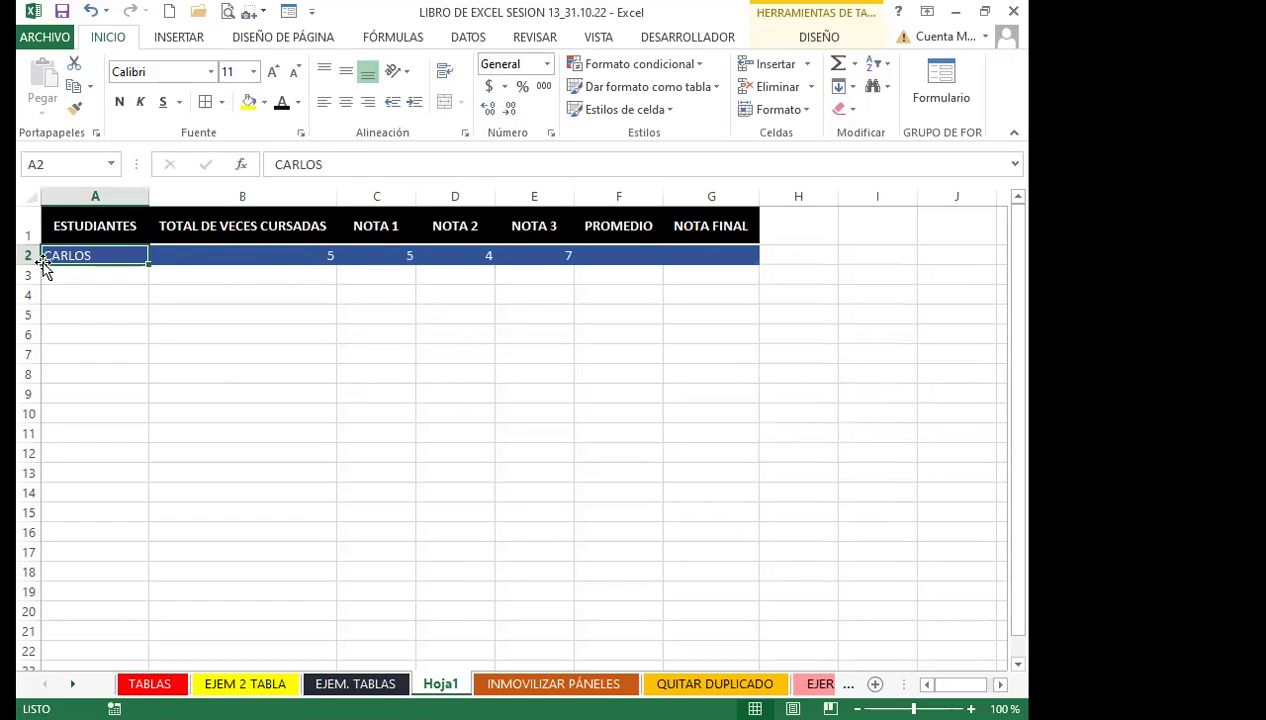
# Enter =PROMEDIO(C2:E2) in F2 to average the three grades
pyautogui.click(630, 253)
pyautogui.write('=')
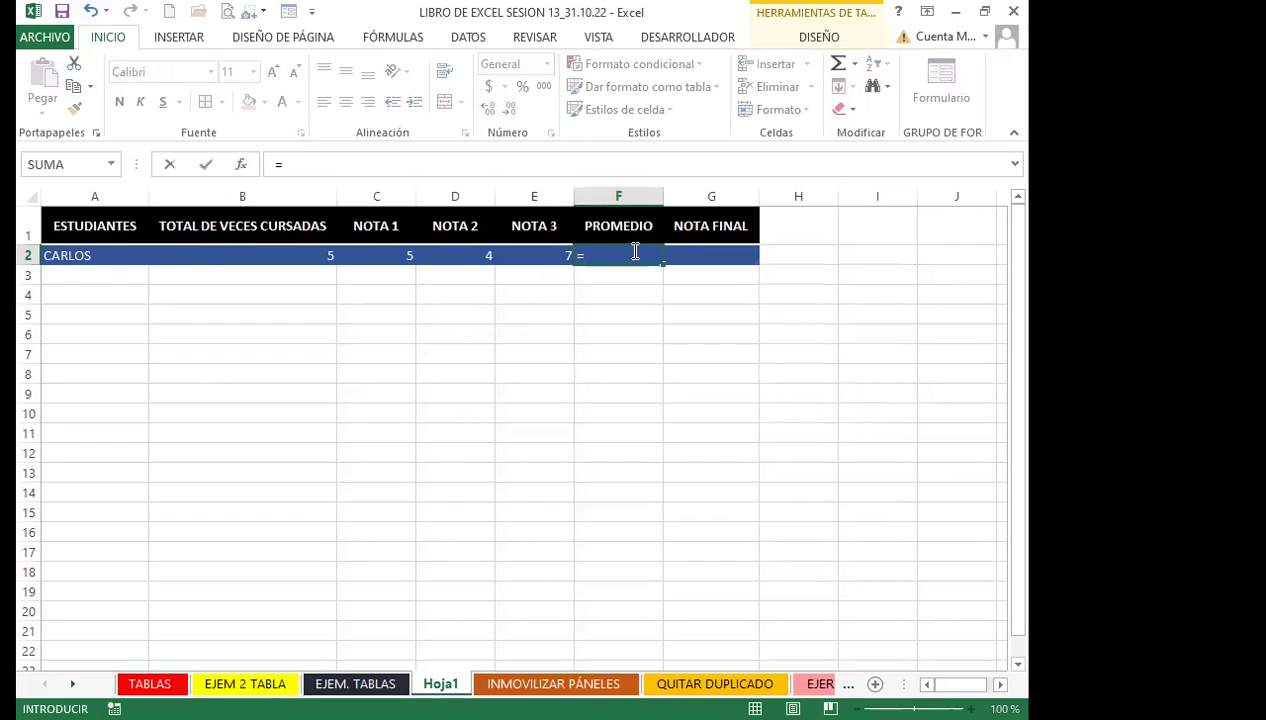
pyautogui.write('PRO')
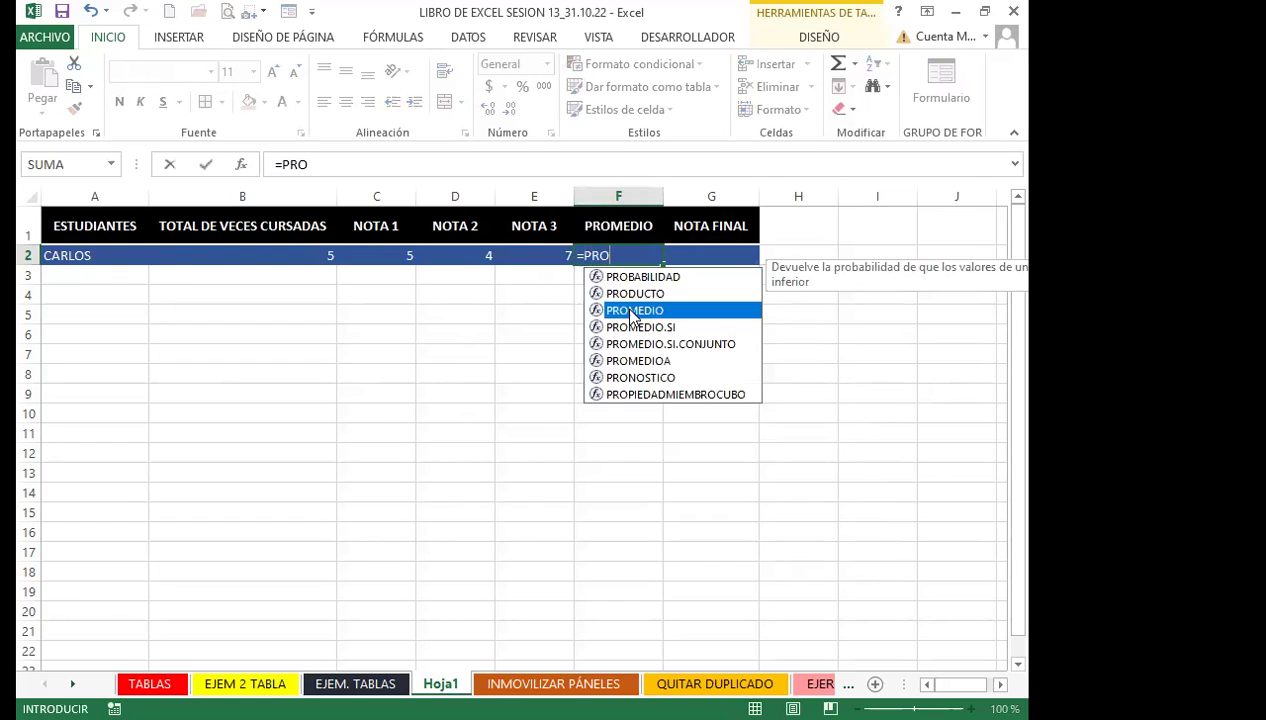
pyautogui.press('Tab')
pyautogui.click(534, 257)
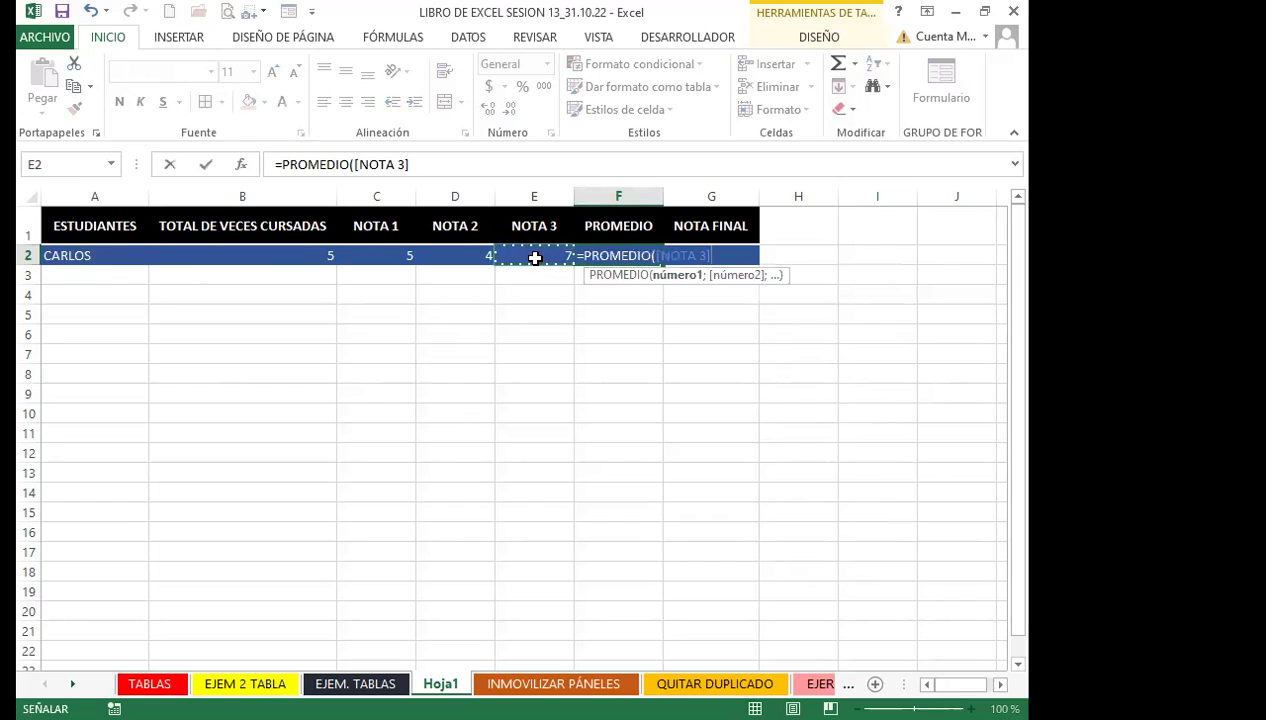
pyautogui.write('>')
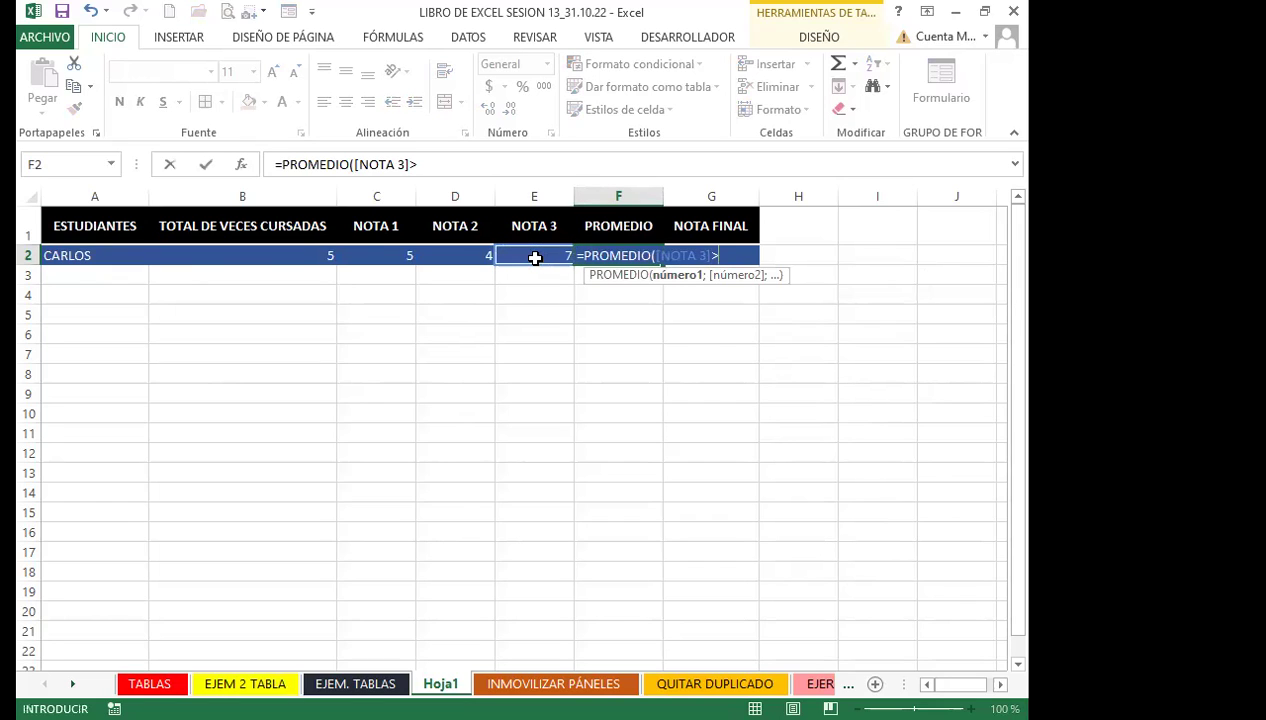
pyautogui.write('=')
pyautogui.write('6')
pyautogui.press('BackSpace')
pyautogui.press('BackSpace')
pyautogui.press('BackSpace')
pyautogui.press('BackSpace')
pyautogui.press('BackSpace')
pyautogui.press('BackSpace')
pyautogui.press('BackSpace')
pyautogui.press('BackSpace')
pyautogui.press('BackSpace')
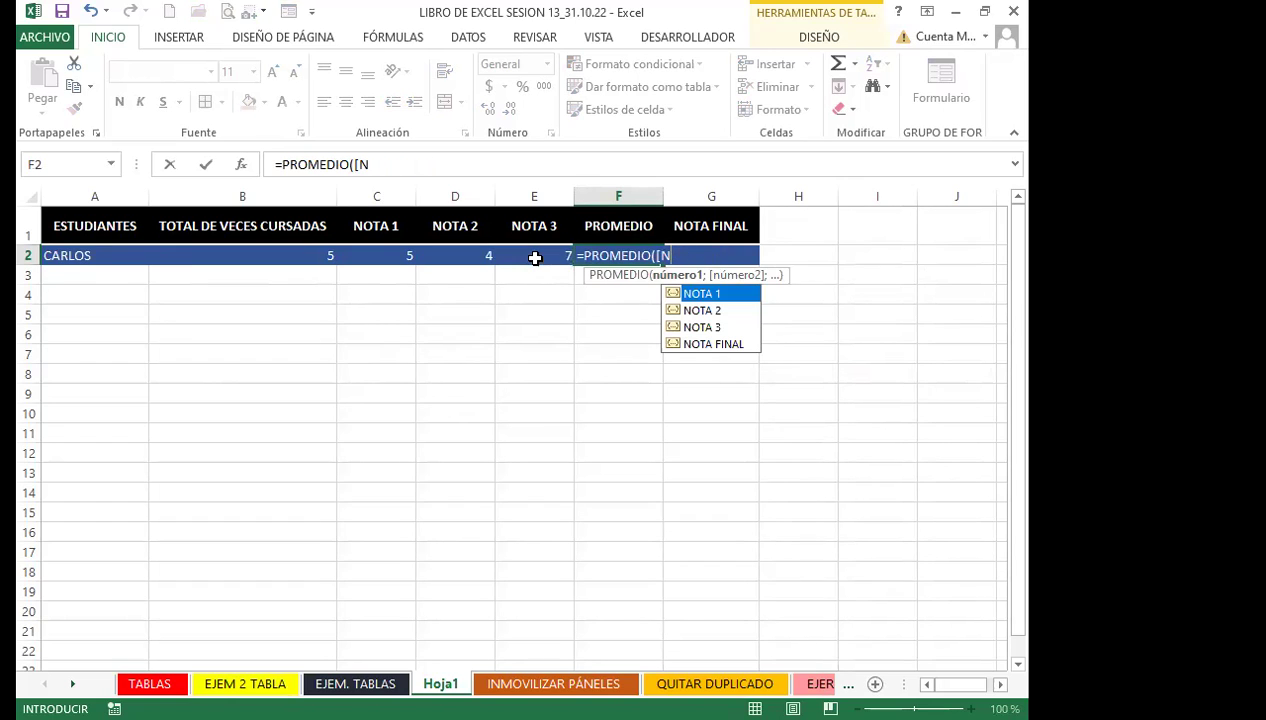
pyautogui.press('BackSpace')
pyautogui.press('BackSpace')
pyautogui.moveTo(384, 254); pyautogui.dragTo(545, 254)
pyautogui.press('Return')
# Reduce F2 to one decimal place so it shows 5.3
pyautogui.click(612, 252)
pyautogui.click(512, 110)
pyautogui.click(512, 110)
pyautogui.click(512, 110)
pyautogui.click(512, 110)
pyautogui.click(513, 112)
pyautogui.click(513, 112)
pyautogui.click(513, 112)
pyautogui.click(513, 112)
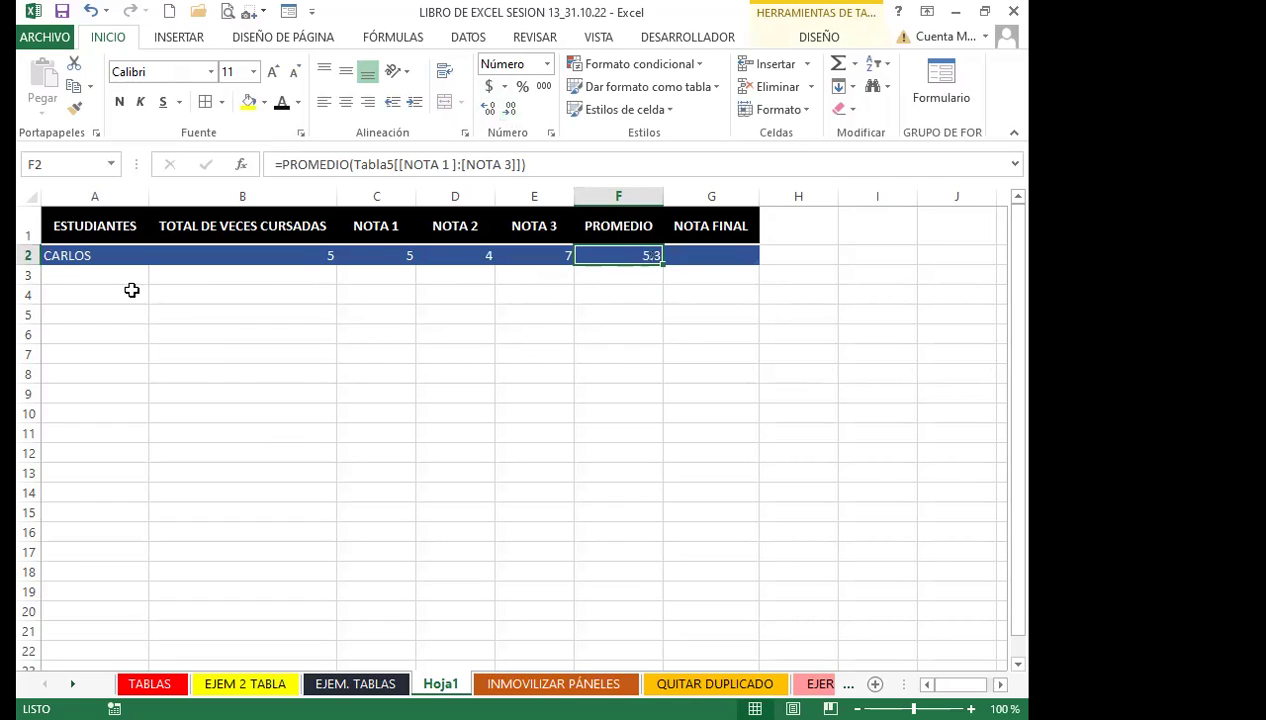
pyautogui.click(104, 278)
pyautogui.click(105, 254)
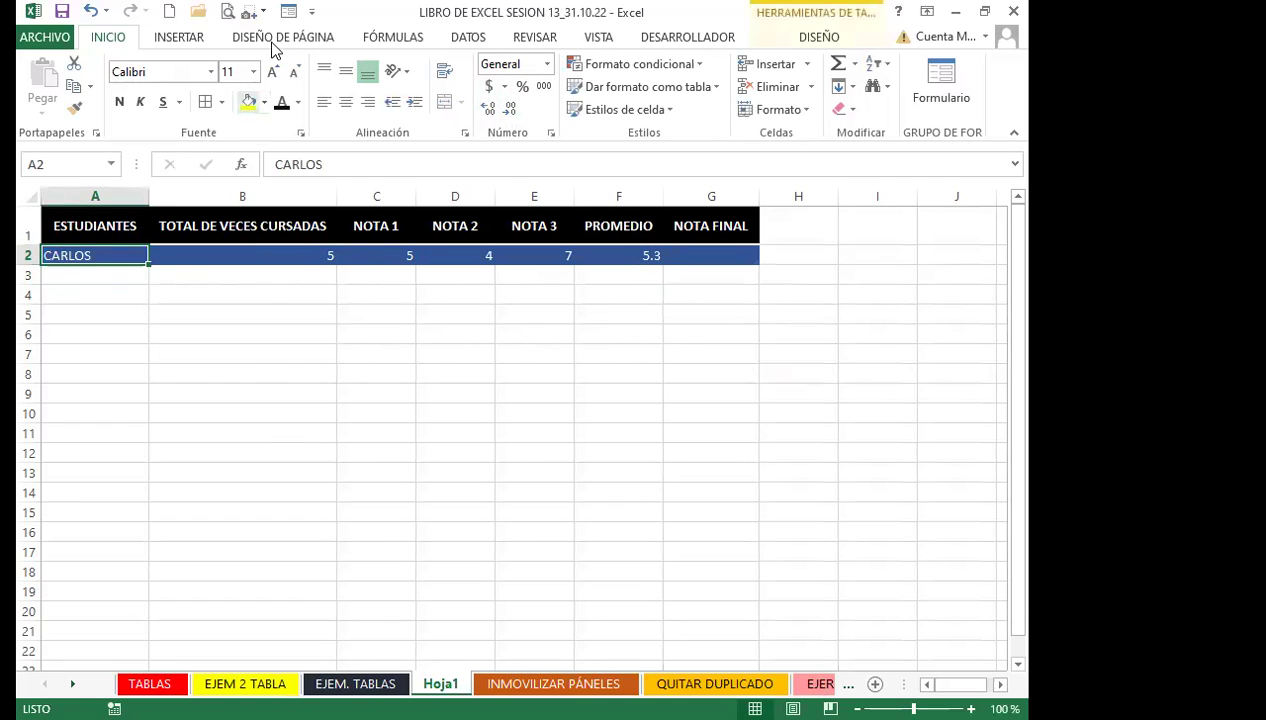
# Through the data form, add a second student with 1 time taken and grades 5, 8, 7 in row 3
pyautogui.click(289, 11)
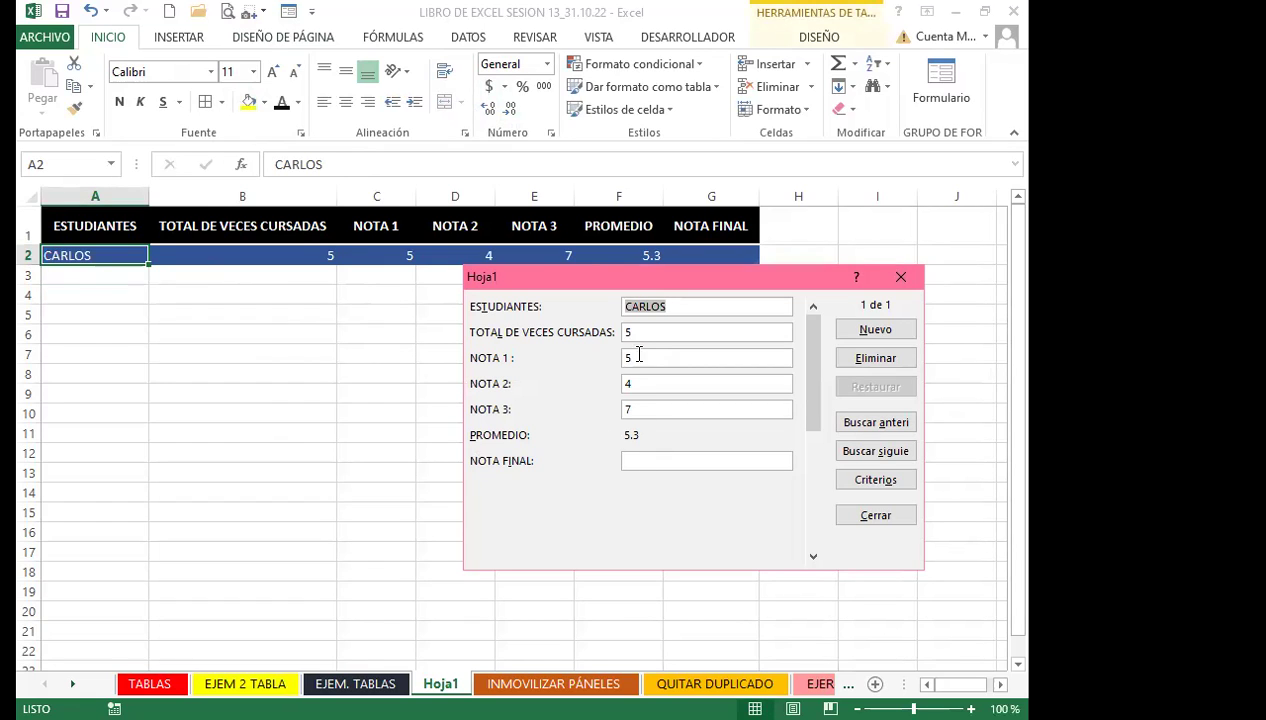
pyautogui.click(875, 330)
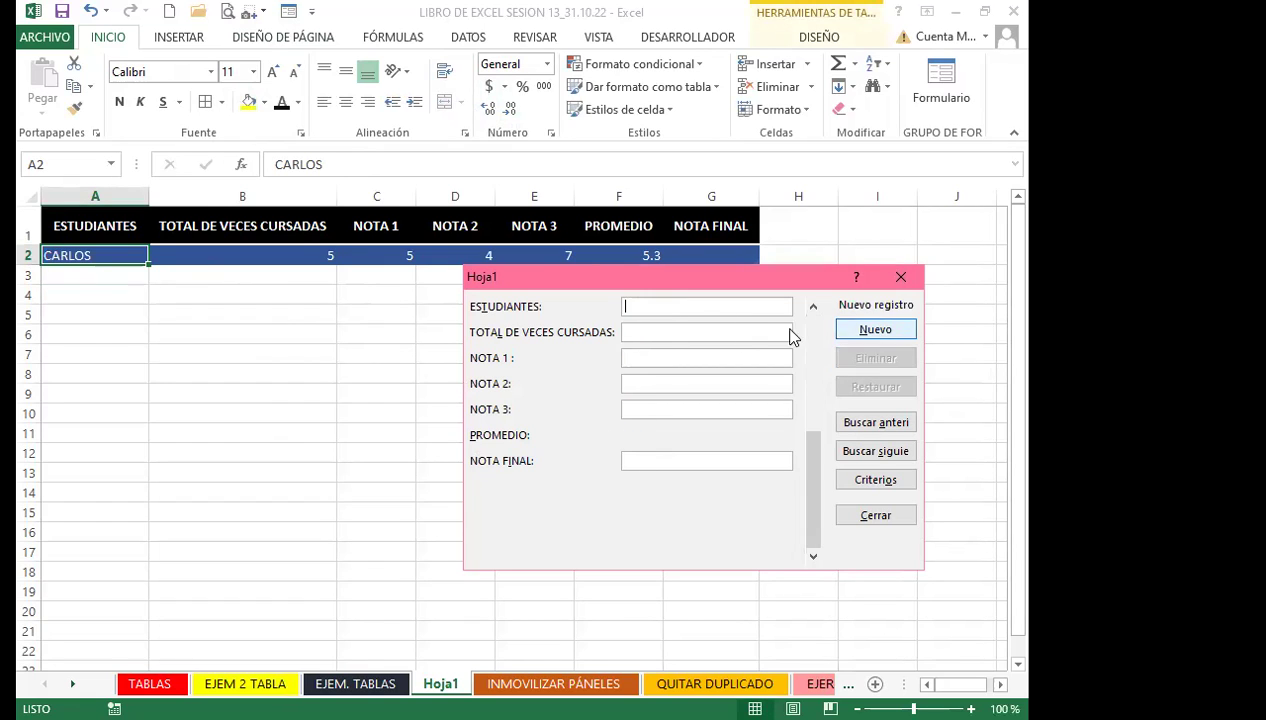
pyautogui.write('MARÍA')
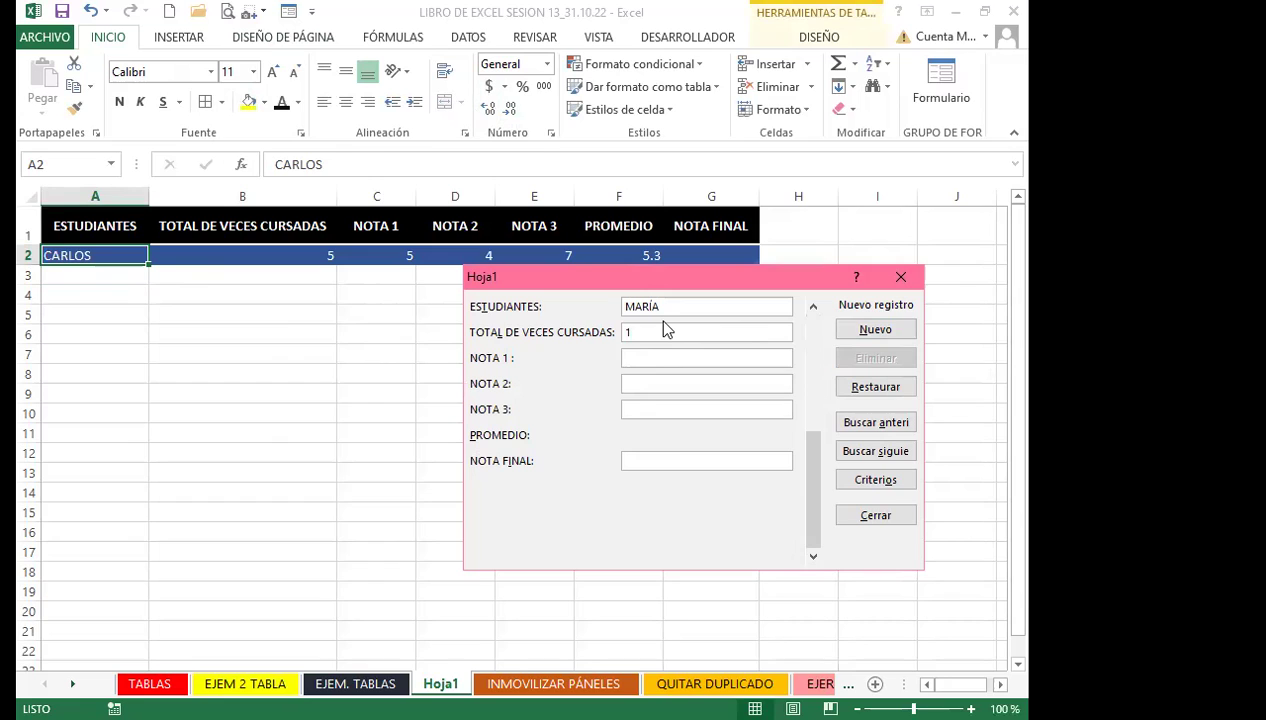
pyautogui.press('Tab')
pyautogui.write('8')
pyautogui.press('Tab')
pyautogui.write('7')
pyautogui.click(814, 340)
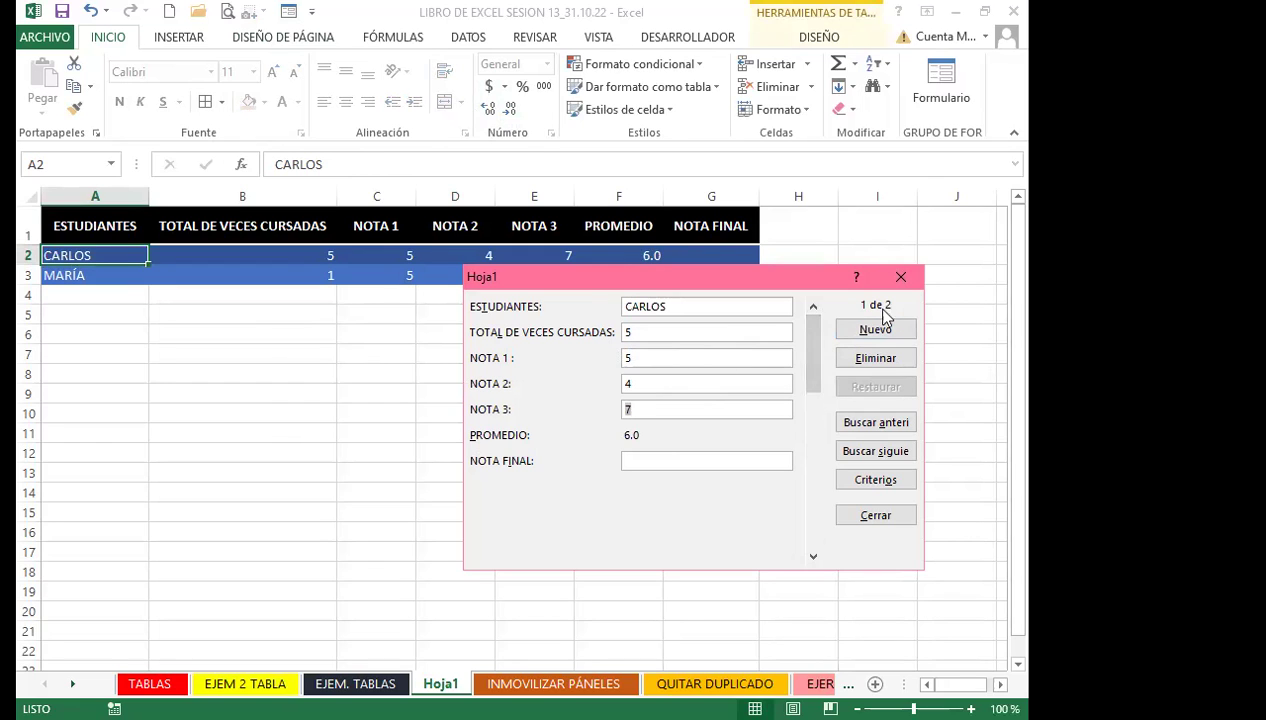
pyautogui.click(901, 279)
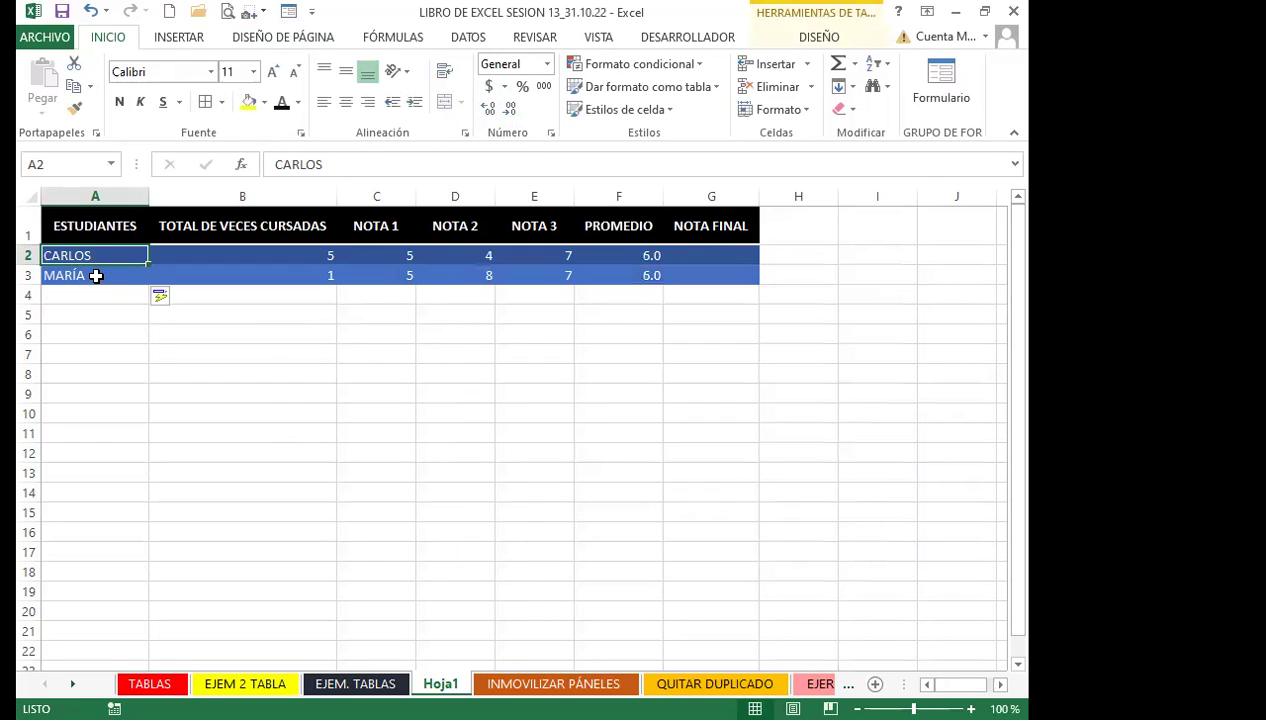
pyautogui.click(97, 275)
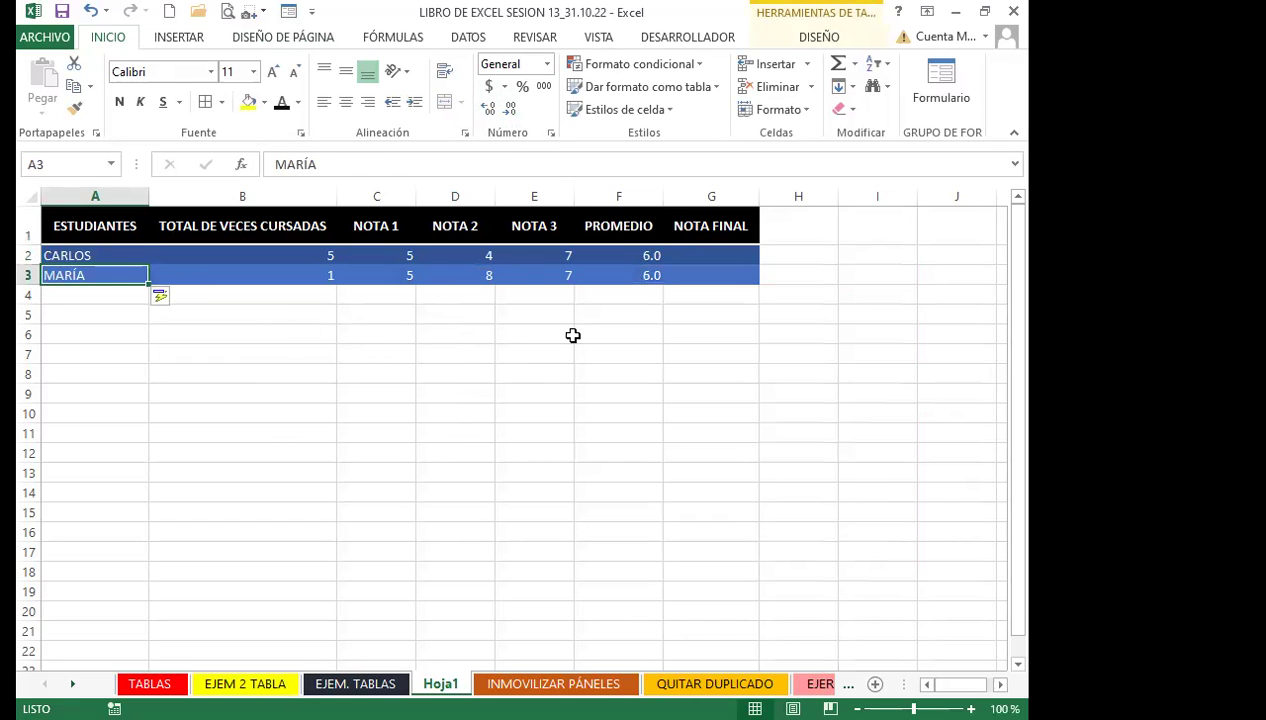
# On EJEM. TABLAS, open the data form and enter the missing student name for record 21
pyautogui.click(355, 684)
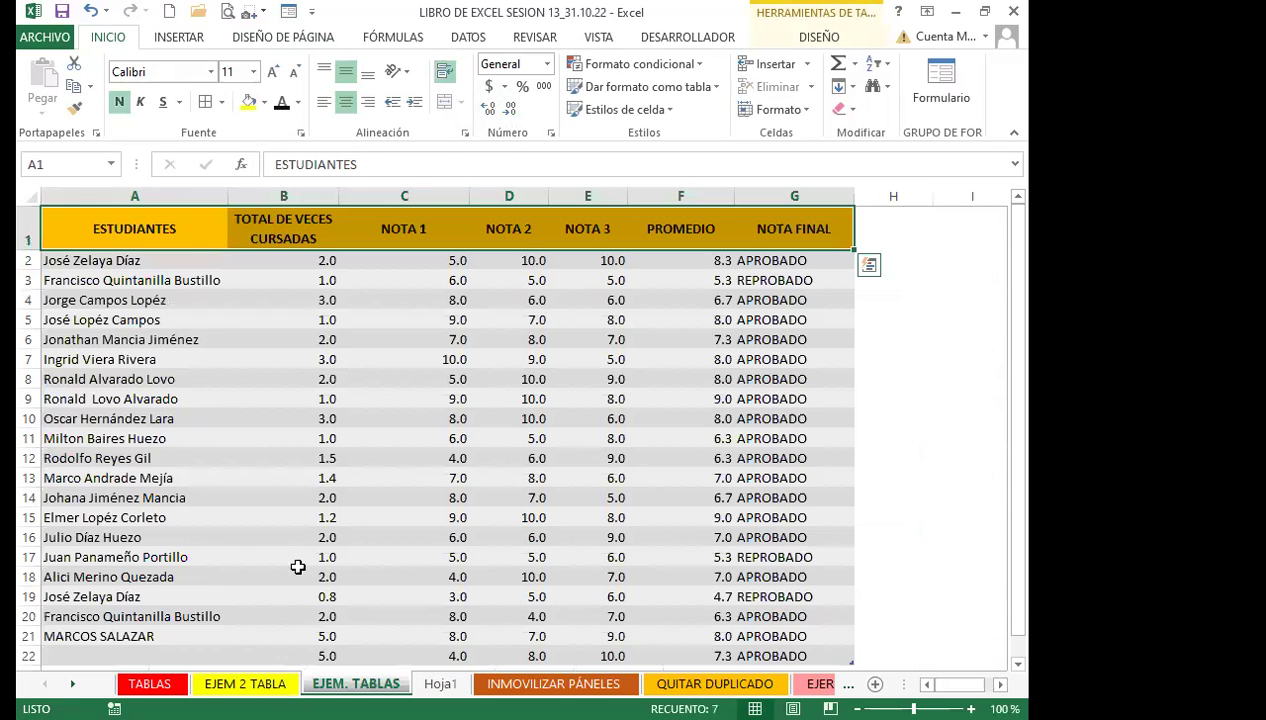
pyautogui.scroll(-3, 449, 500)
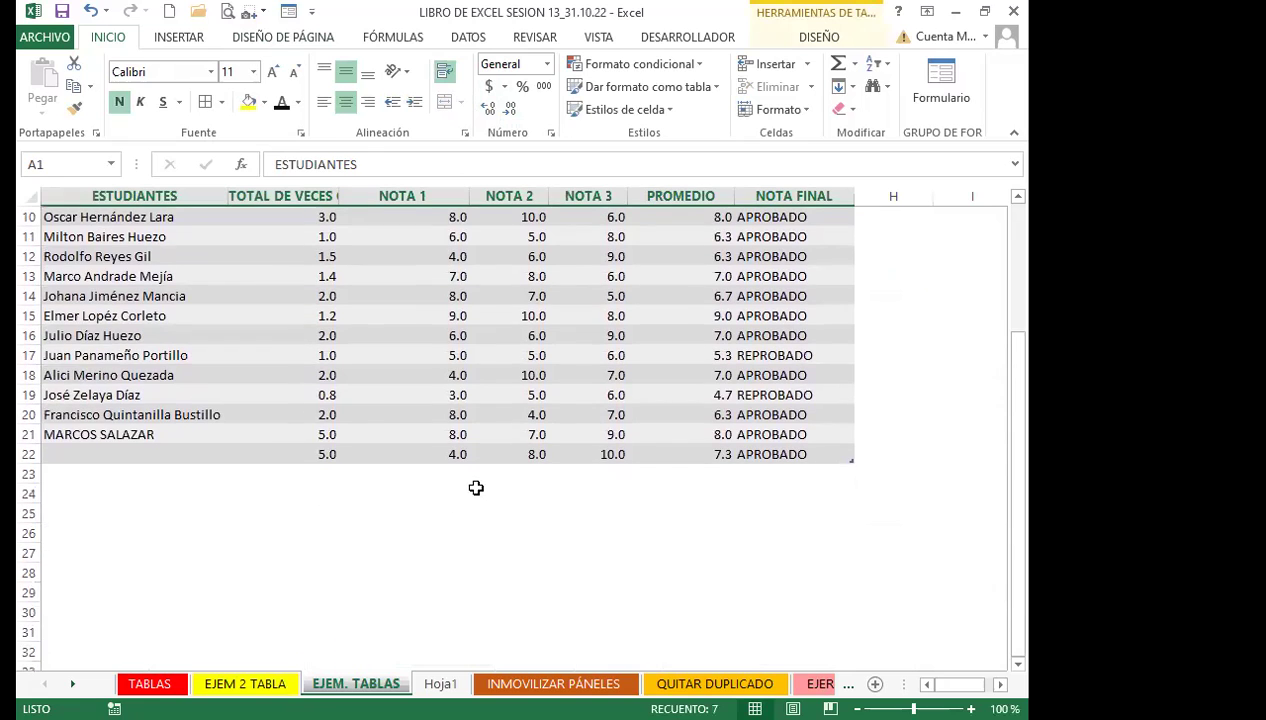
pyautogui.scroll(3, 477, 486)
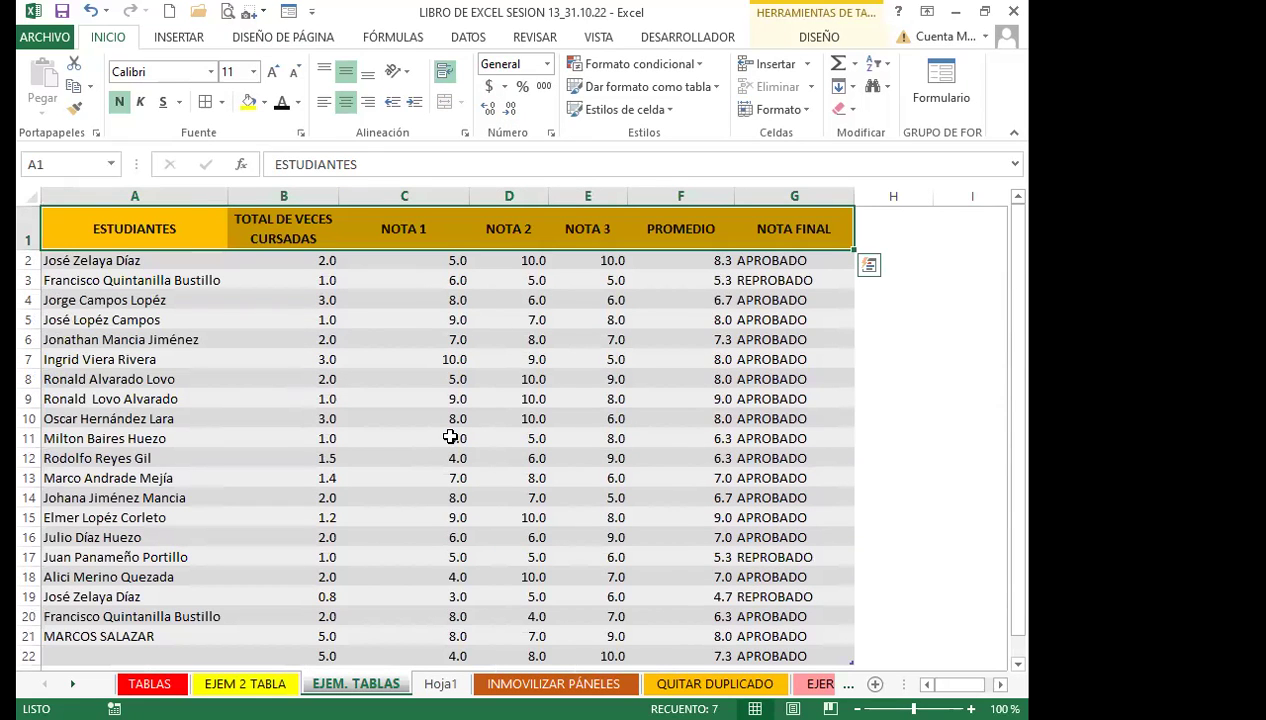
pyautogui.click(590, 466)
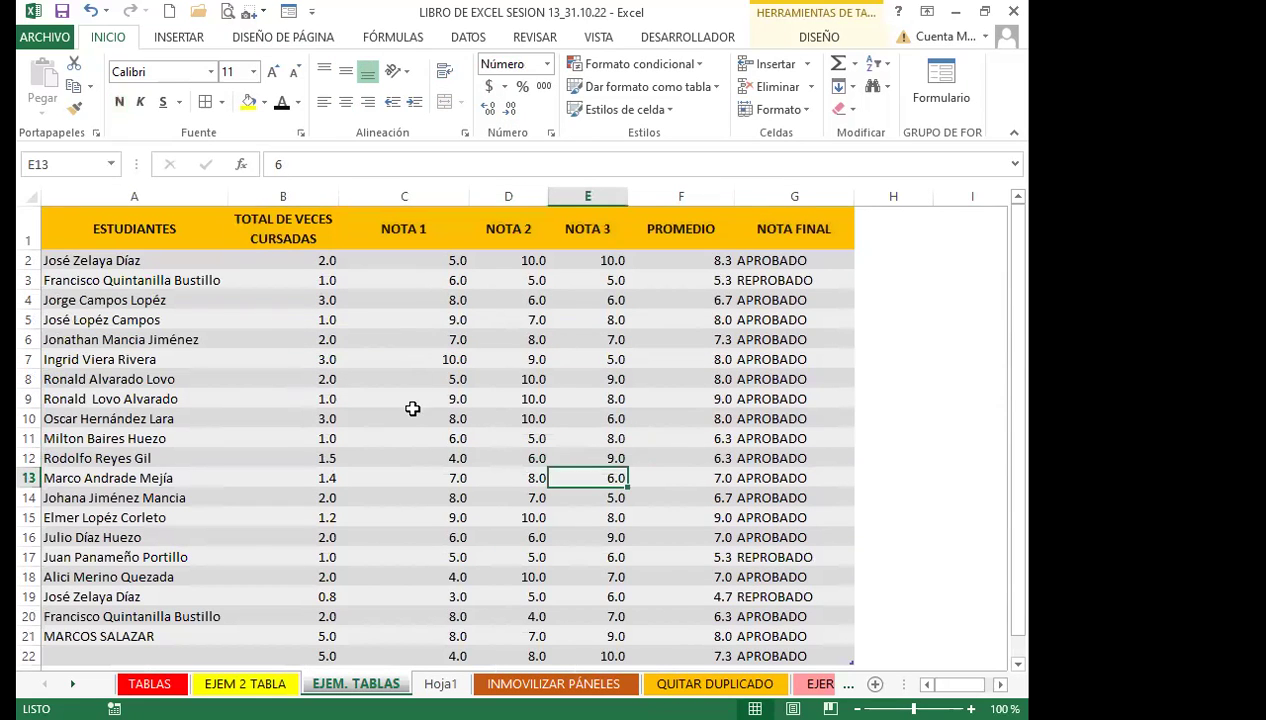
pyautogui.click(252, 565)
pyautogui.scroll(-2, 252, 560)
pyautogui.click(175, 514)
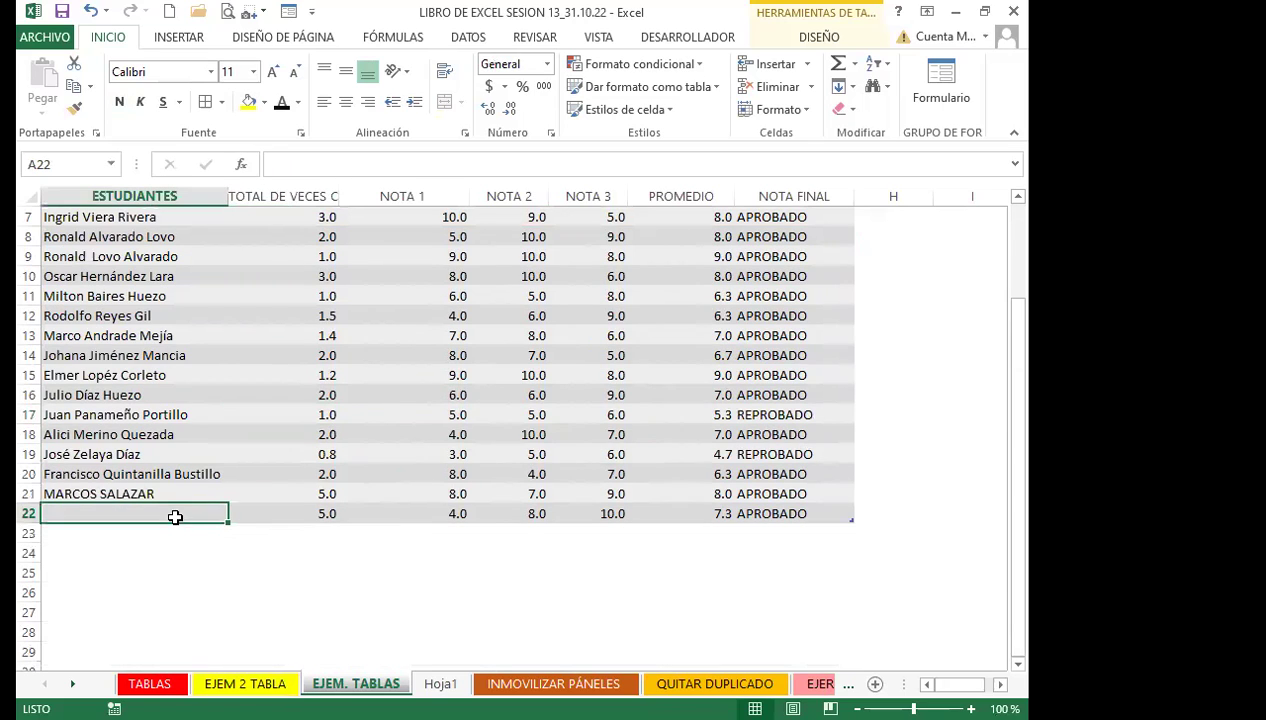
pyautogui.click(288, 12)
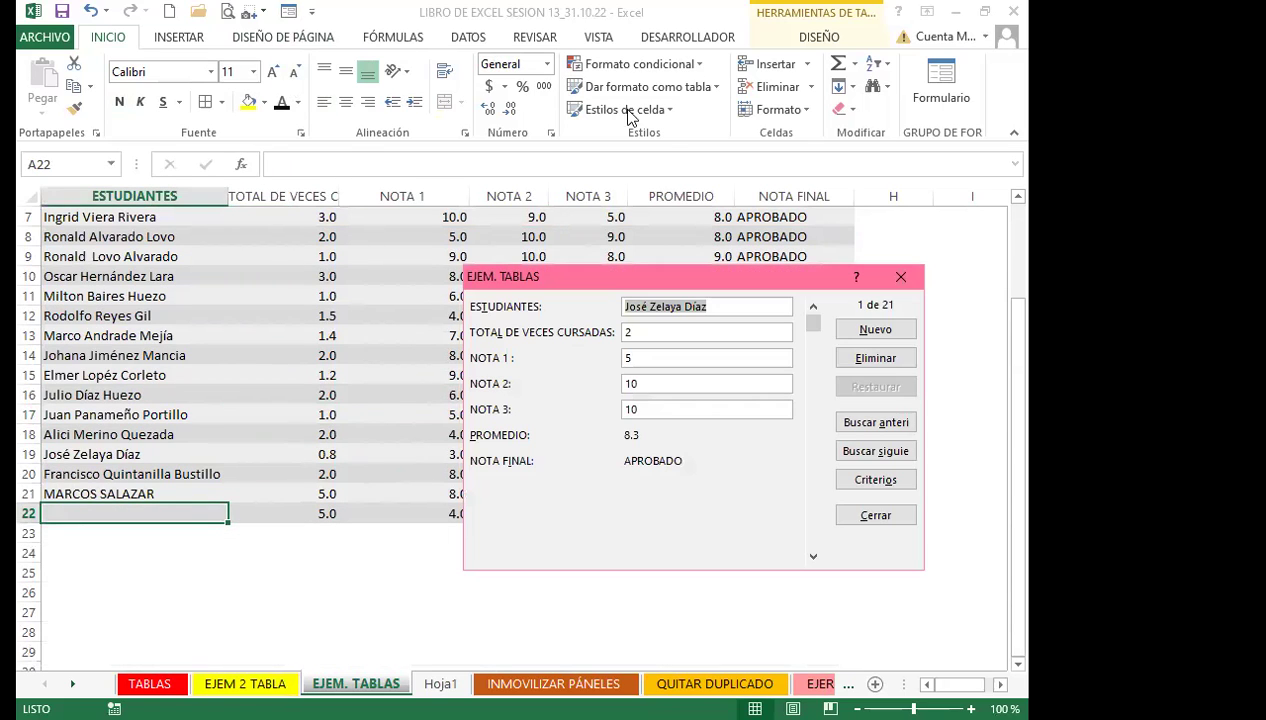
pyautogui.moveTo(810, 324); pyautogui.dragTo(812, 536)
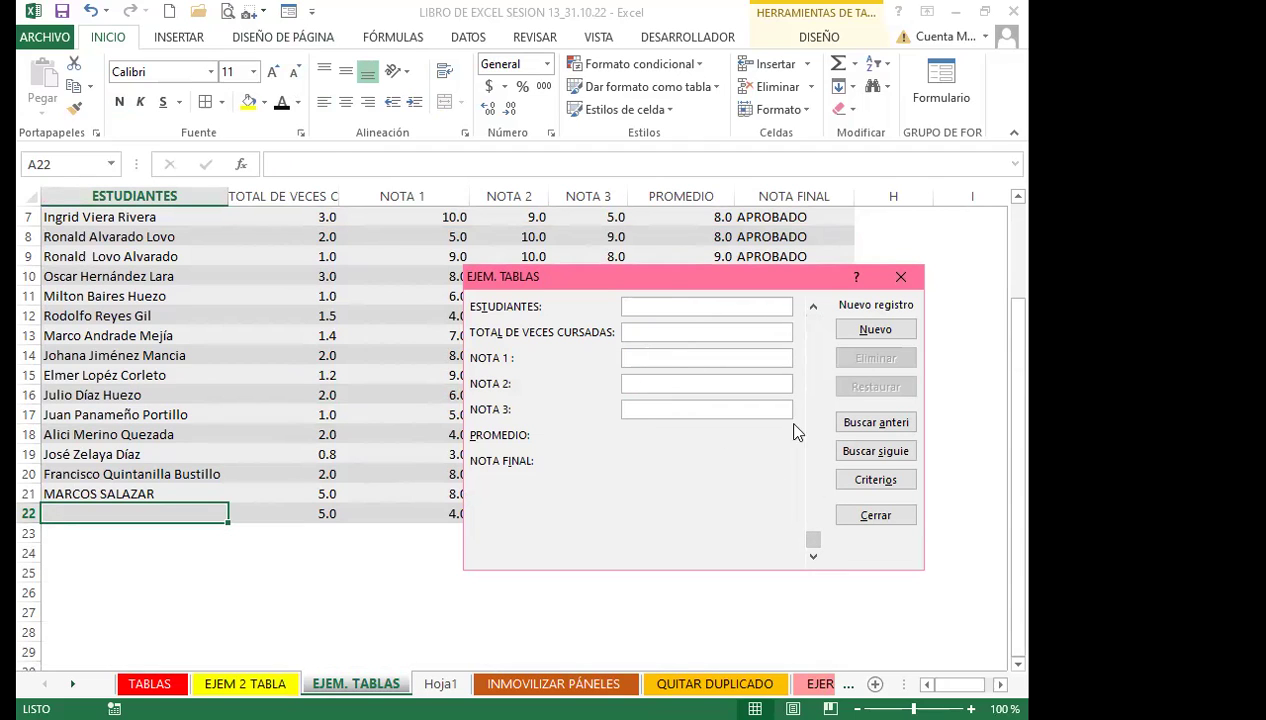
pyautogui.click(813, 308)
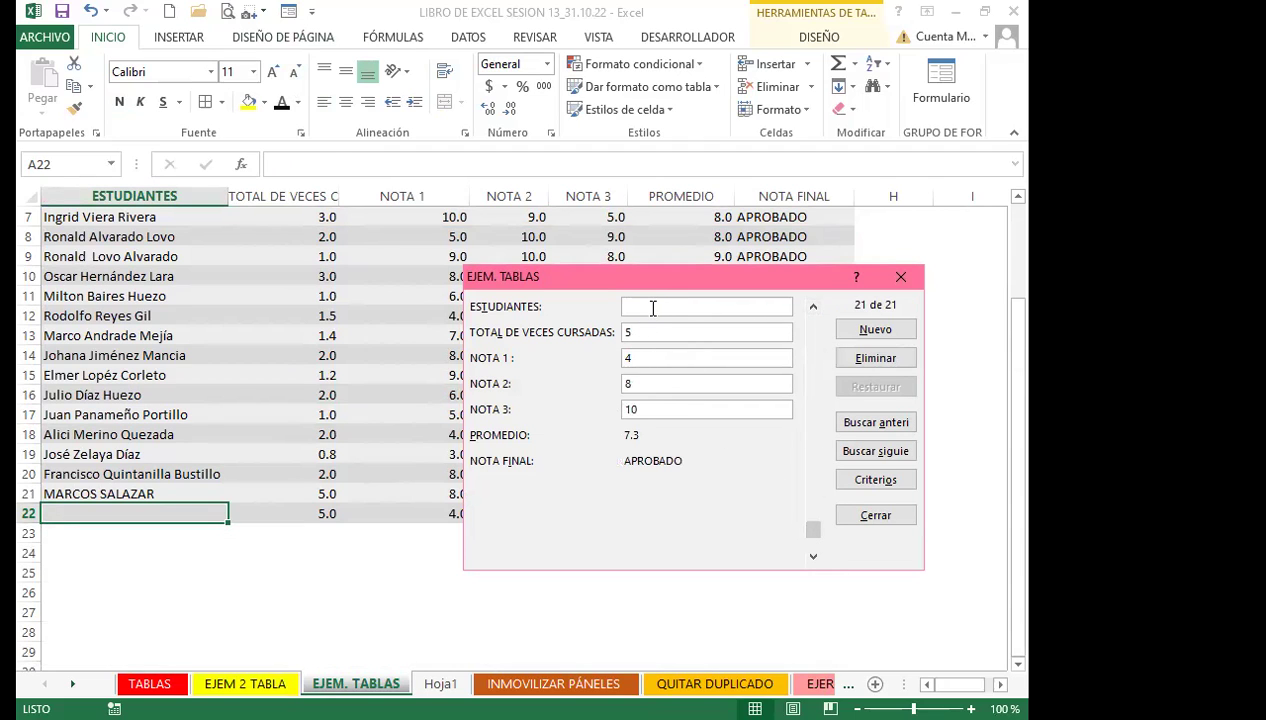
pyautogui.write('JUAN CARLOS')
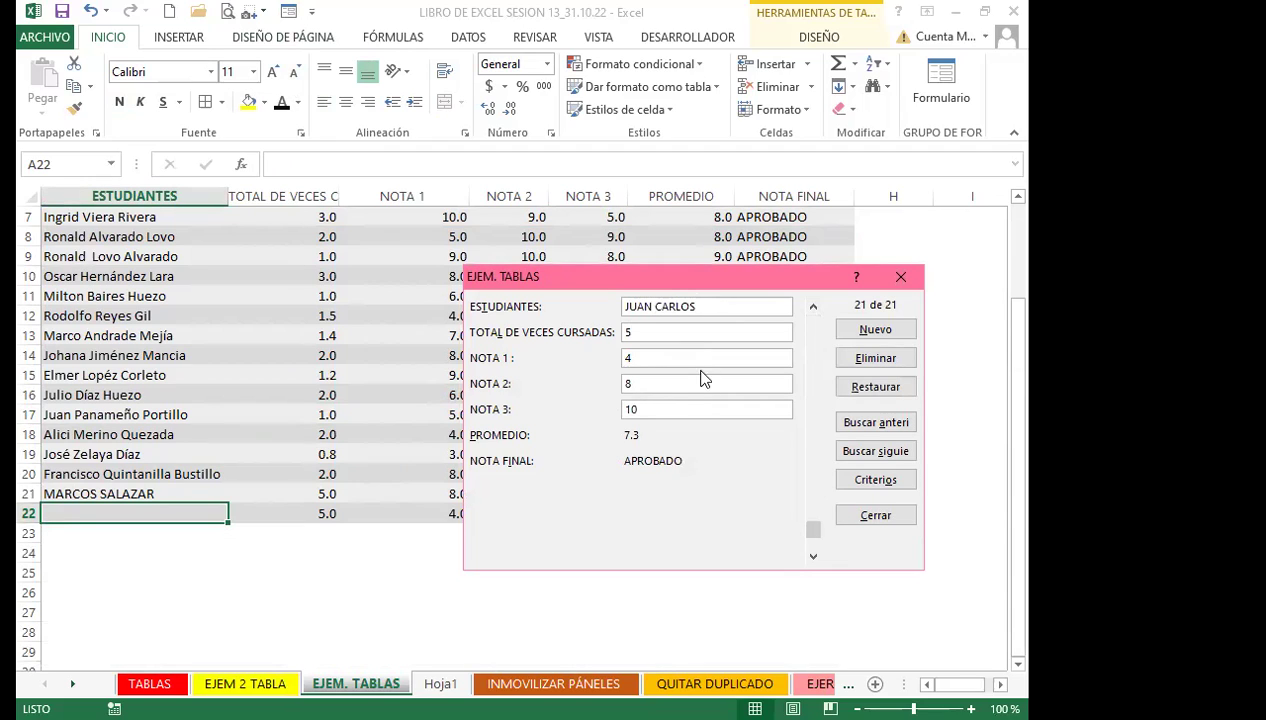
pyautogui.click(863, 330)
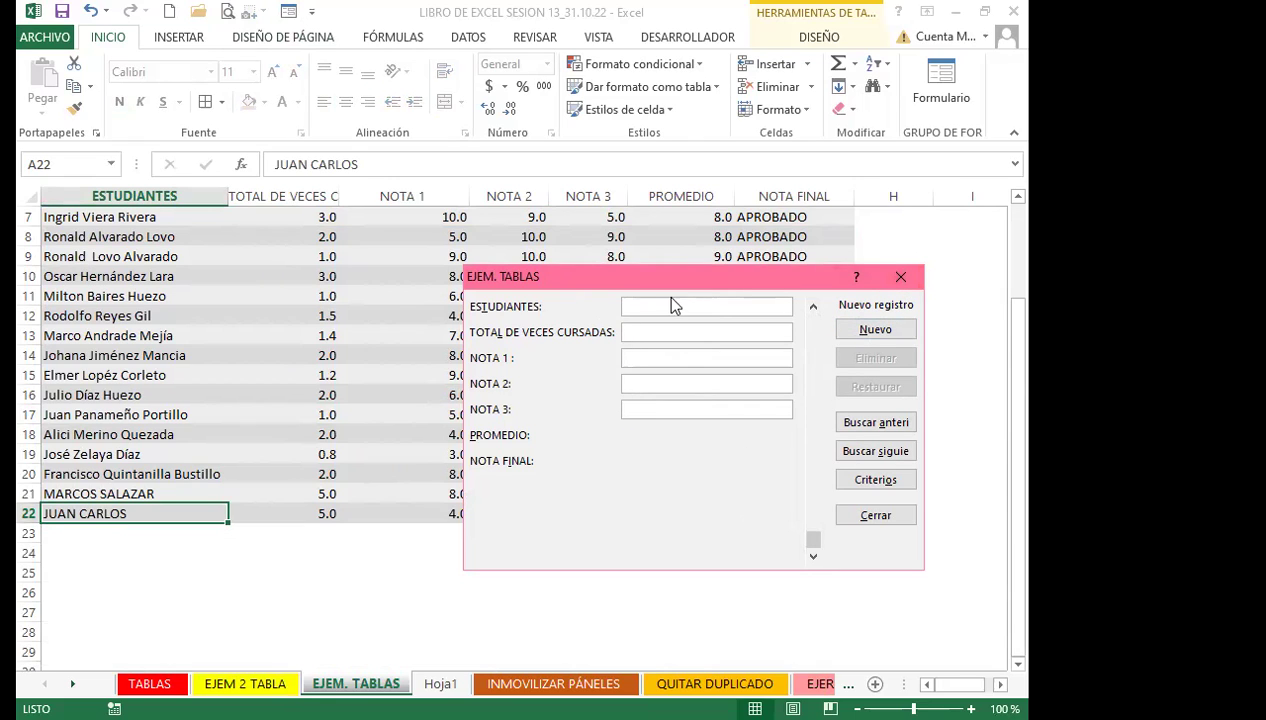
# Add a record with 5 times taken and grades including 8 and 4 as row 24
pyautogui.click(651, 332)
pyautogui.write('5')
pyautogui.press('Return')
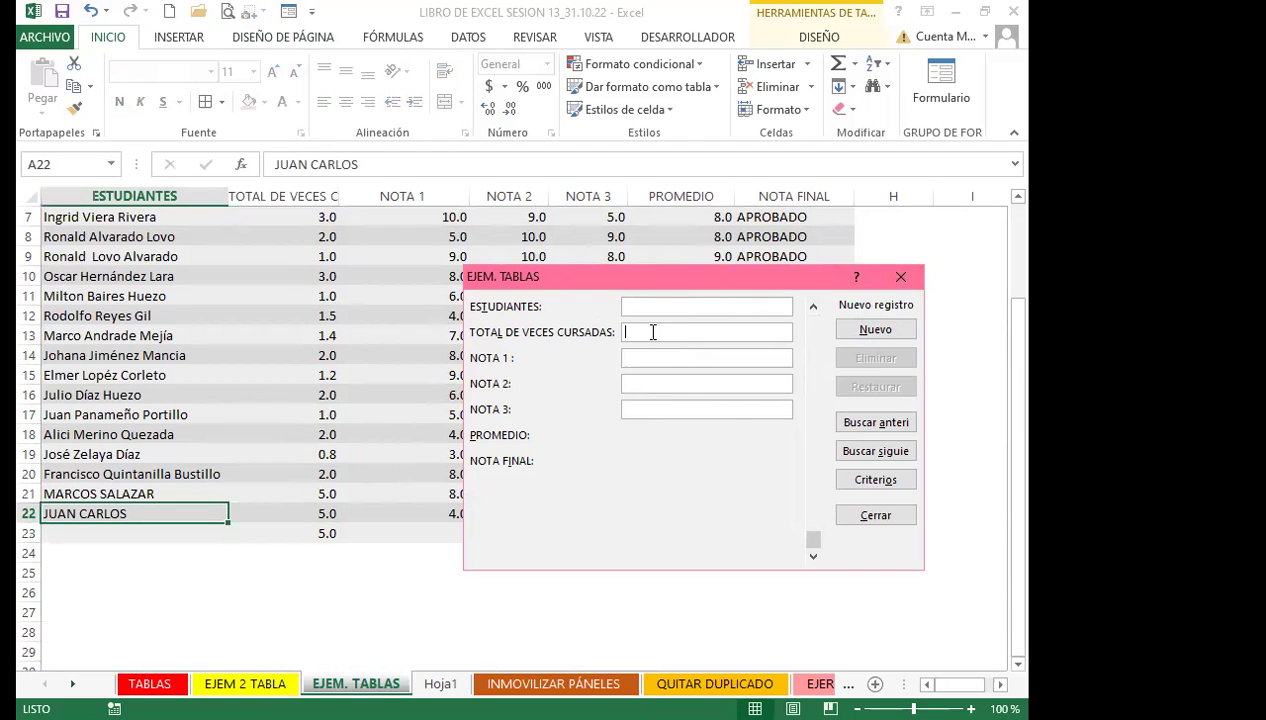
pyautogui.write('5')
pyautogui.click(646, 358)
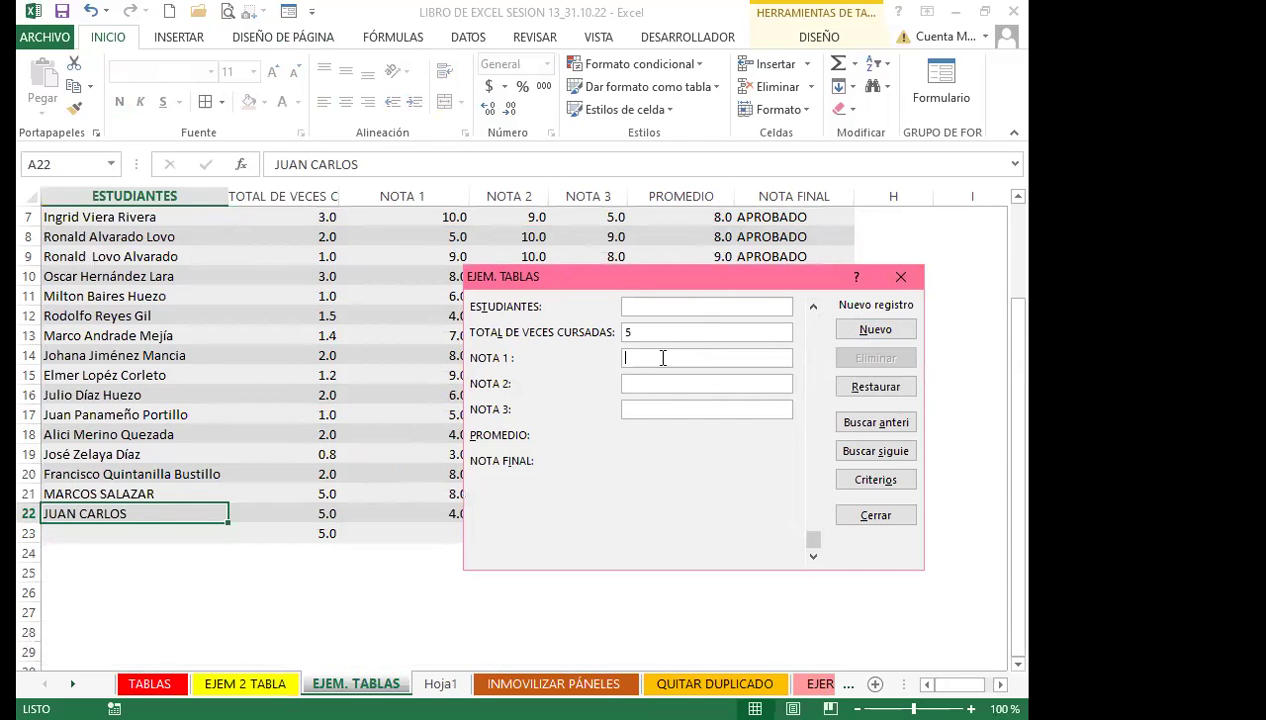
pyautogui.click(636, 384)
pyautogui.write('8')
pyautogui.click(643, 411)
pyautogui.write('4')
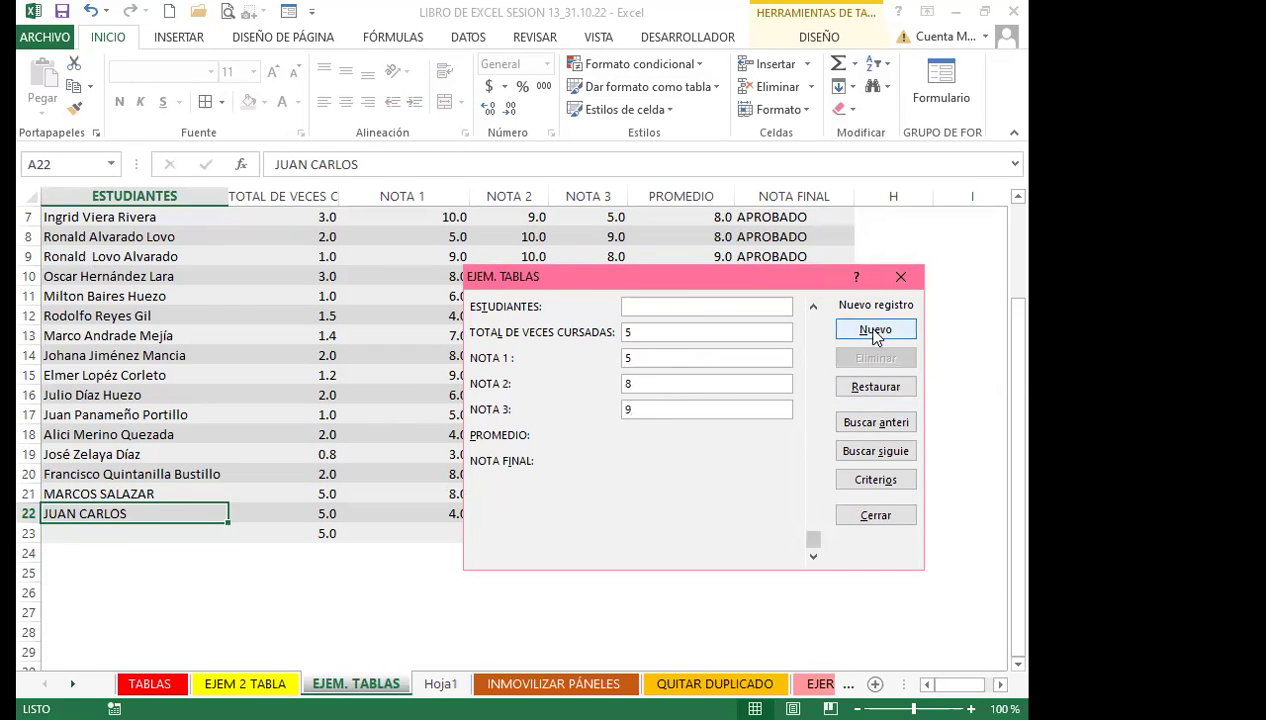
pyautogui.click(875, 329)
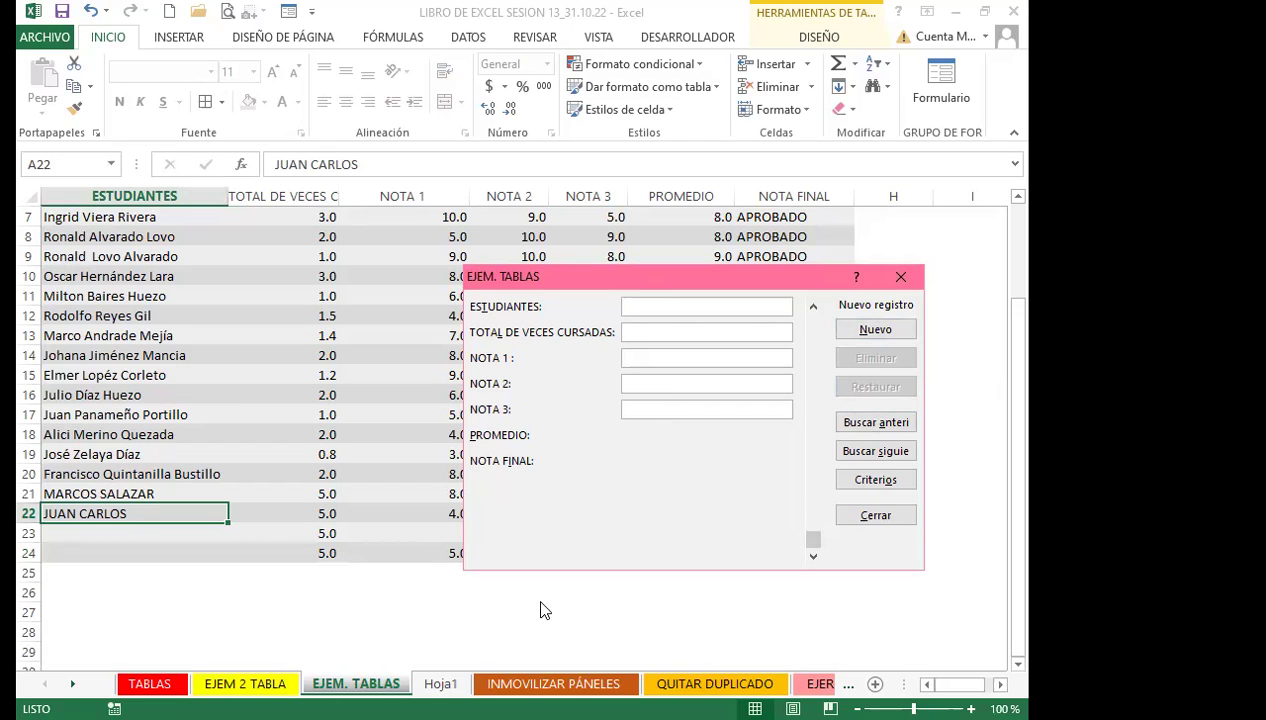
# Give record 22 grades 7 and 10 so row 23 averages 8.7, then close the form
pyautogui.moveTo(560, 276); pyautogui.dragTo(615, 148)
pyautogui.click(869, 179)
pyautogui.click(869, 179)
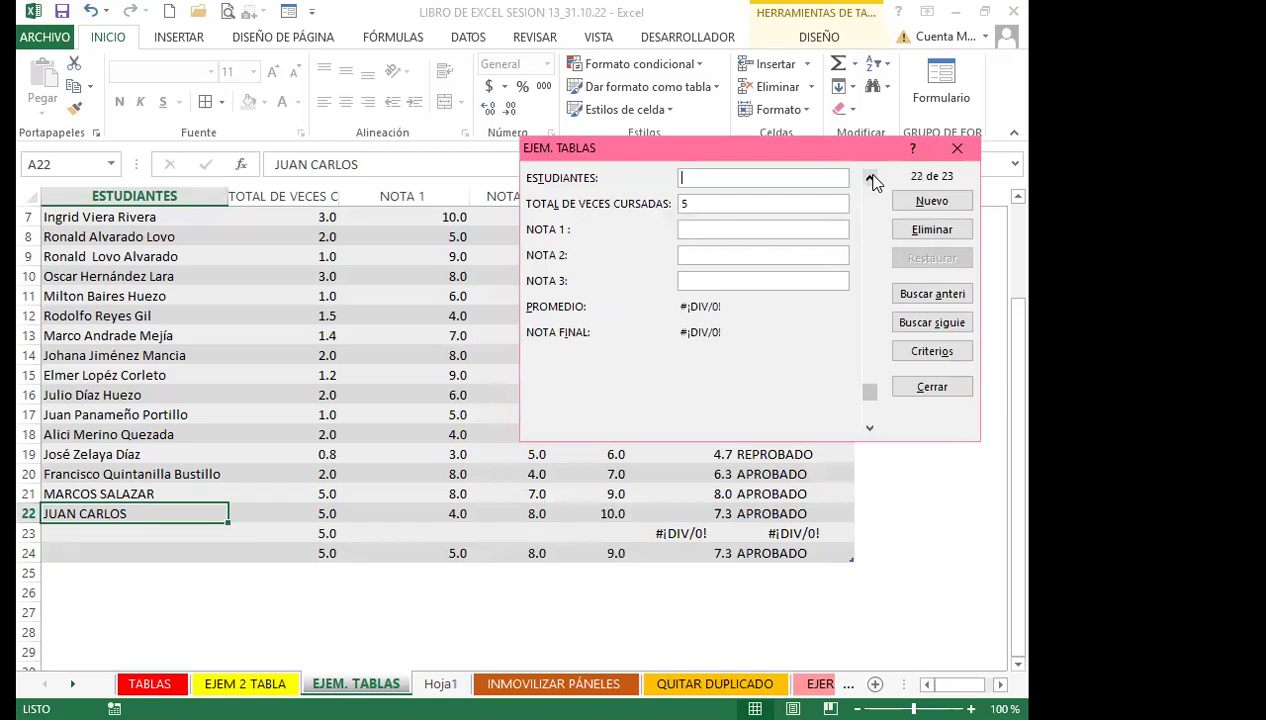
pyautogui.click(690, 230)
pyautogui.write('7')
pyautogui.press('Tab')
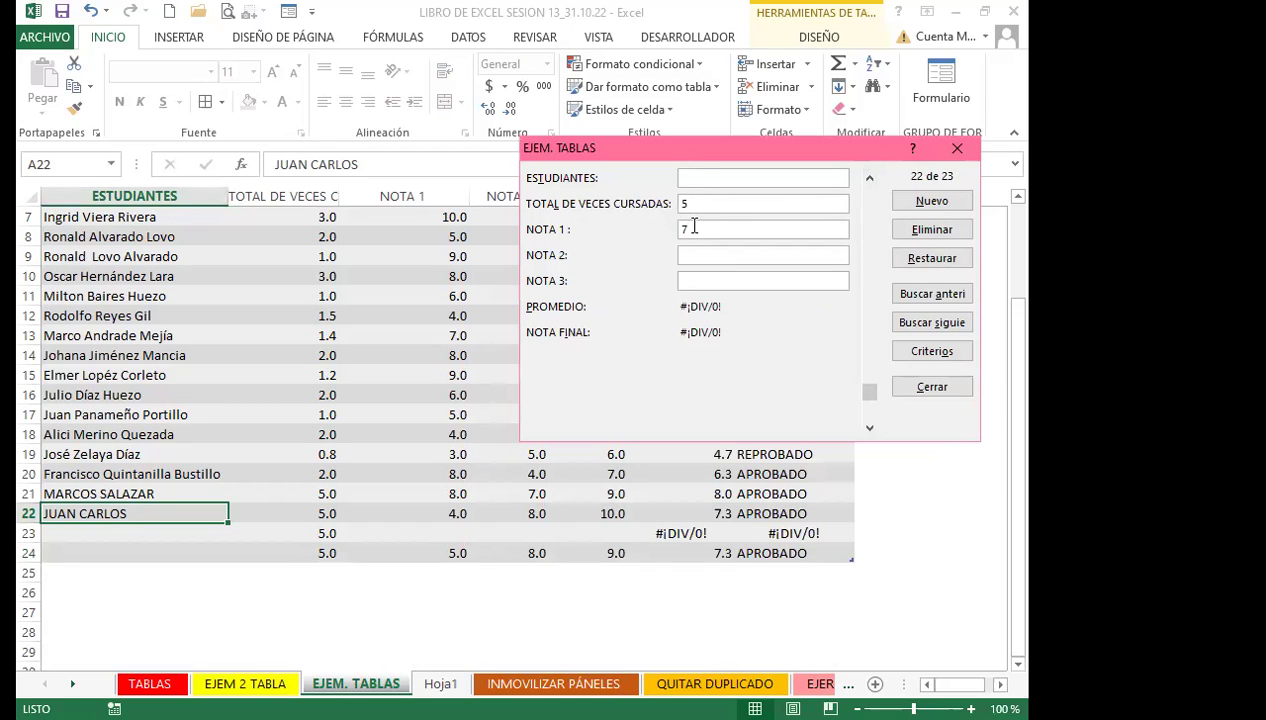
pyautogui.write('10')
pyautogui.click(924, 204)
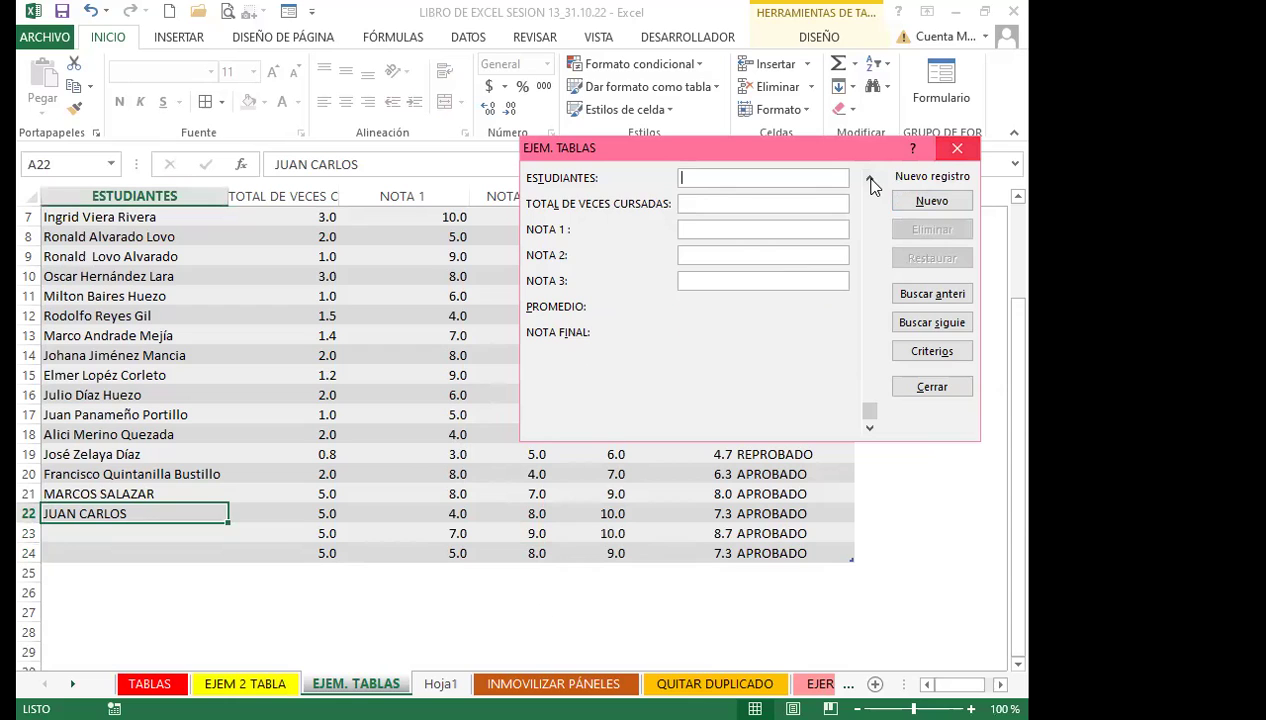
pyautogui.press('Escape')
# Inspect the PROMEDIO average in F22 and the NOTA FINAL formulas in G2 and G7
pyautogui.click(707, 516)
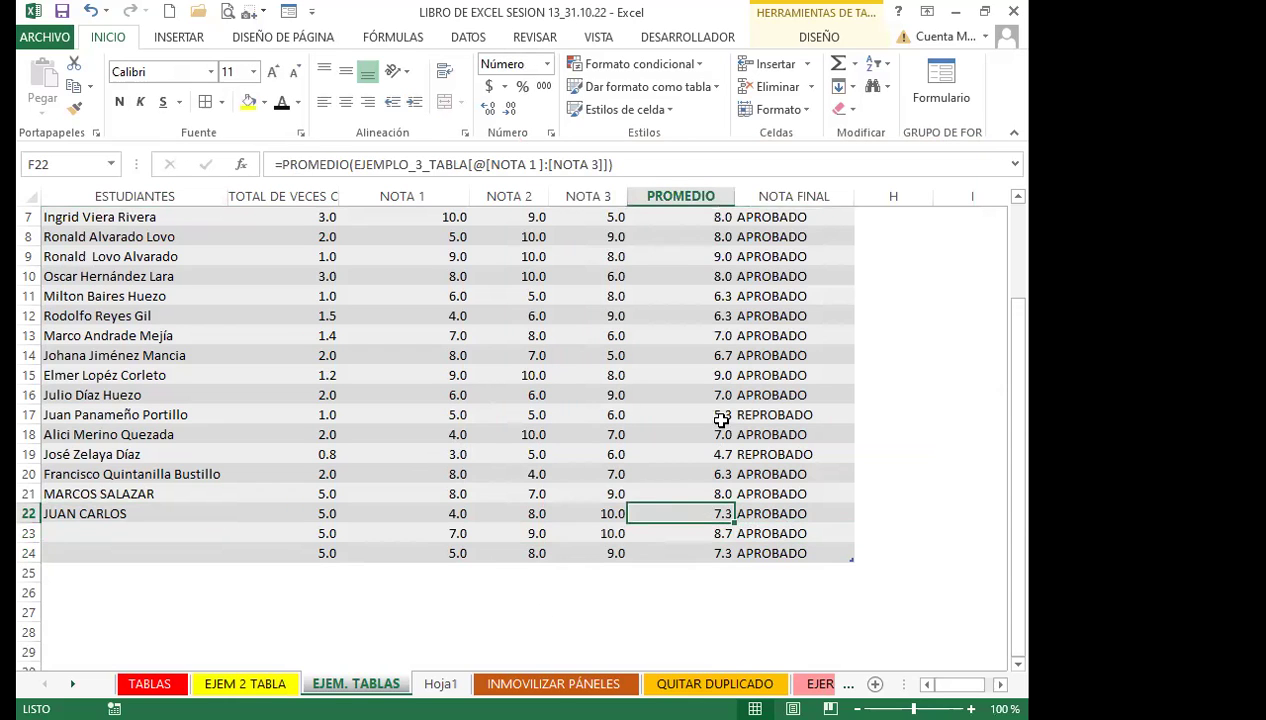
pyautogui.scroll(2, 721, 420)
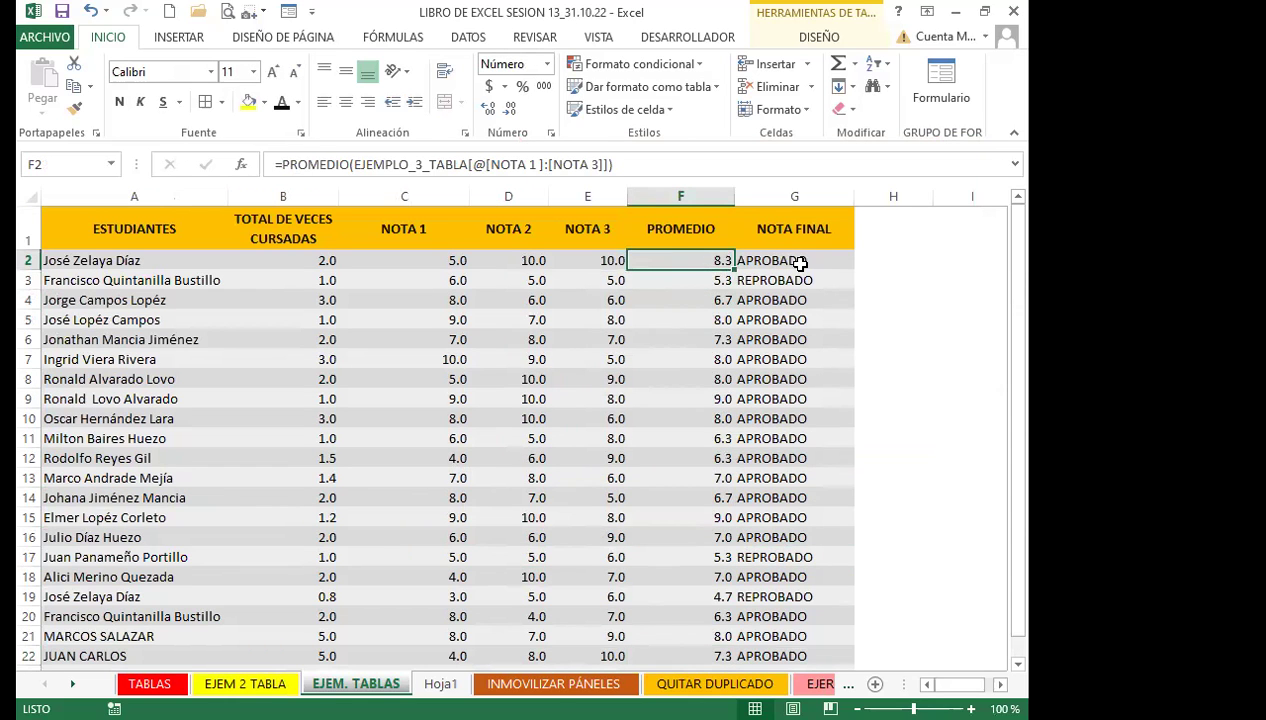
pyautogui.click(800, 263)
pyautogui.click(766, 355)
# Check the new row 23's PROMEDIO (F23) and NOTA FINAL (G23) formulas, then grades C23 and C7
pyautogui.scroll(-2, 705, 543)
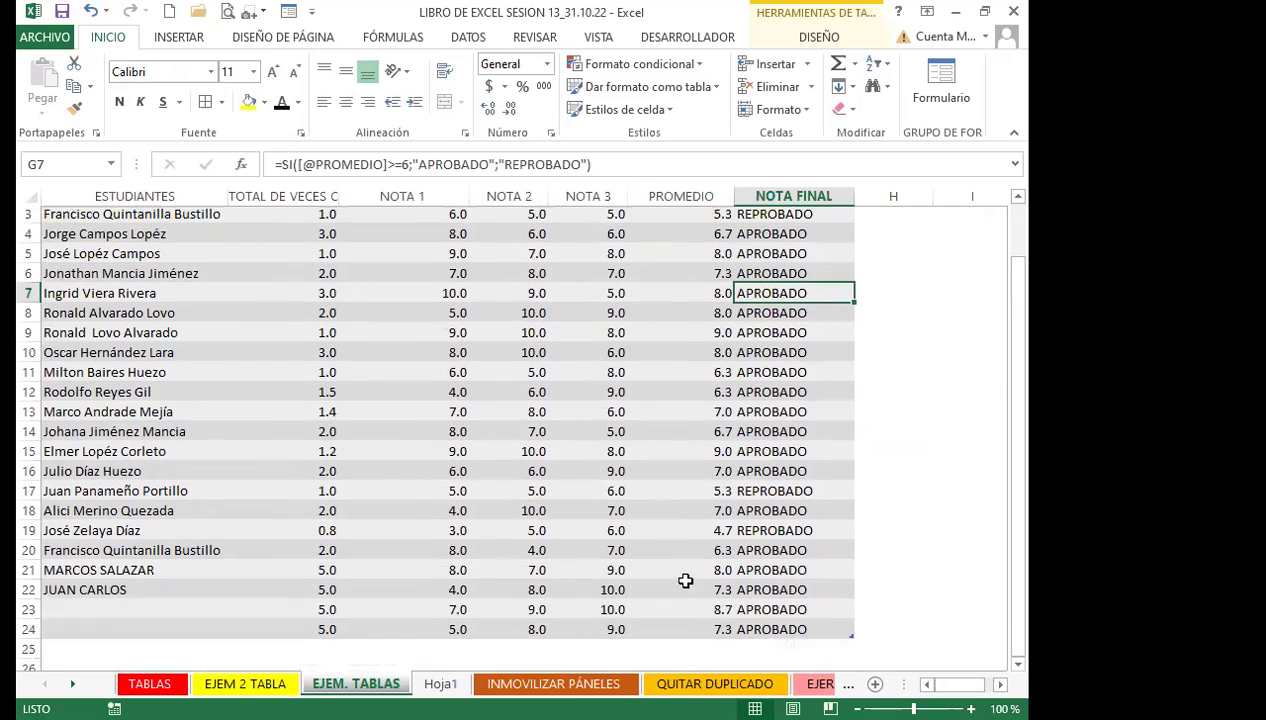
pyautogui.click(680, 592)
pyautogui.click(800, 591)
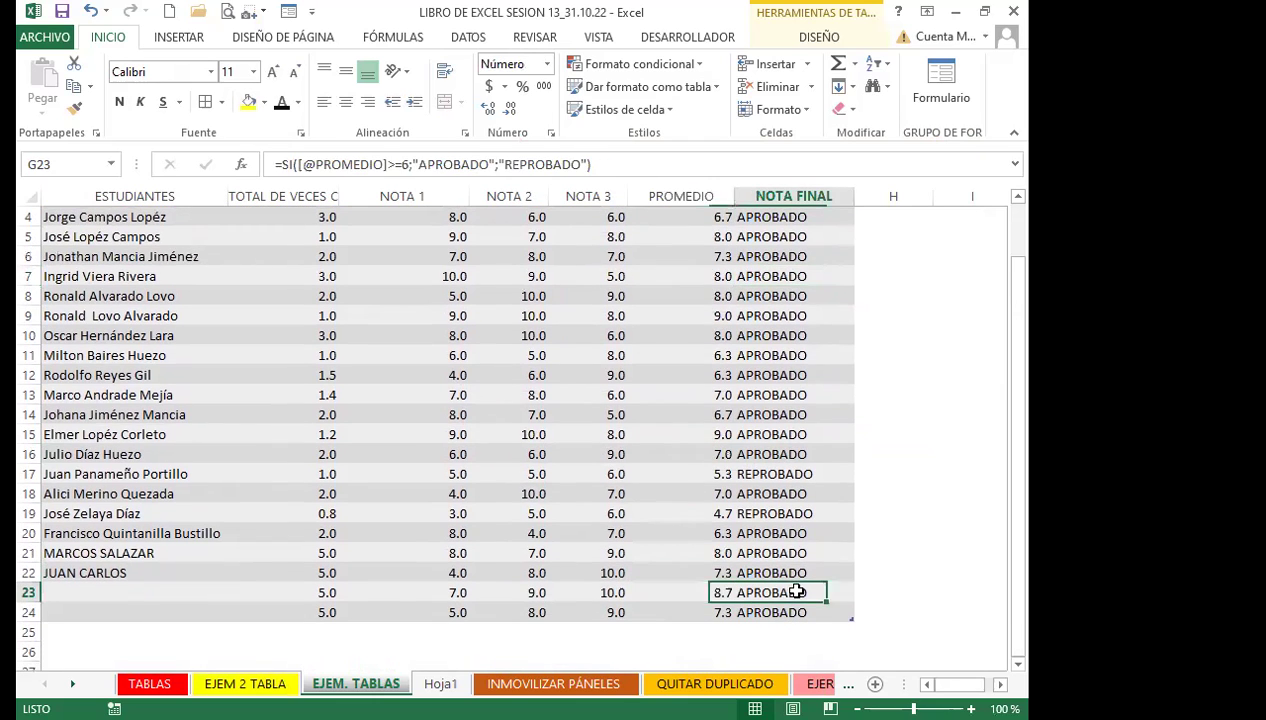
pyautogui.click(345, 592)
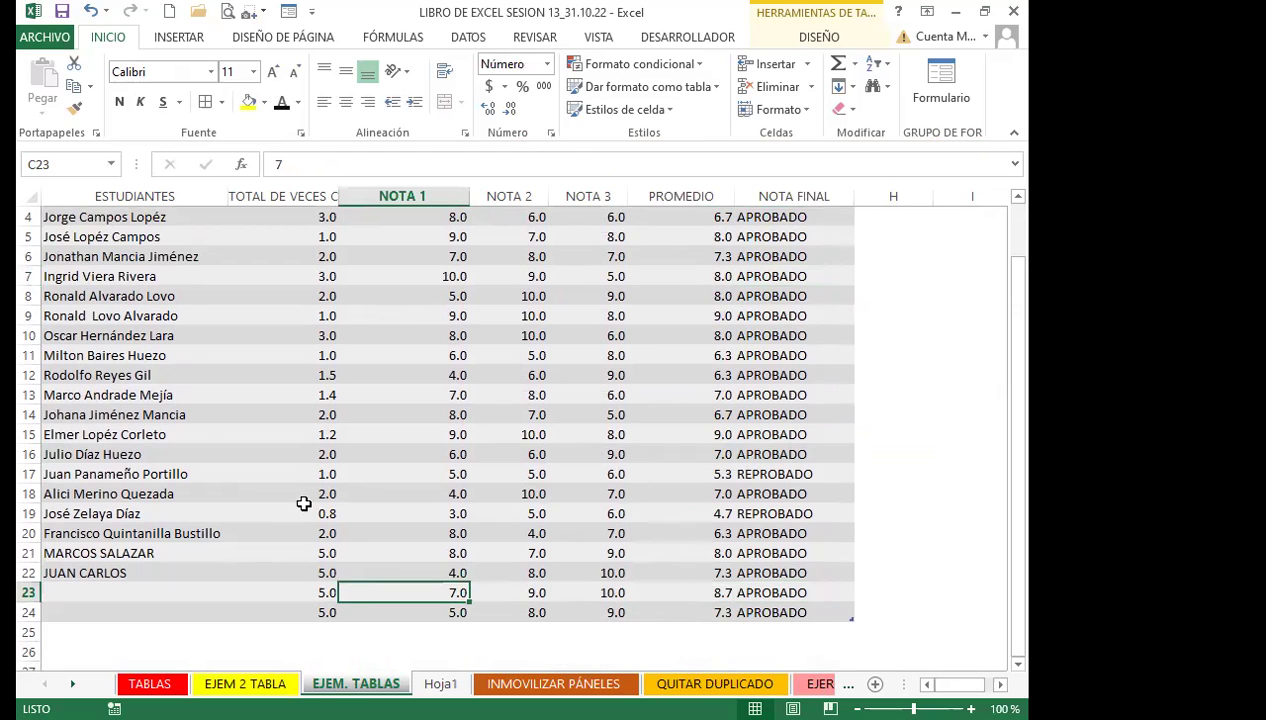
pyautogui.scroll(1, 302, 503)
pyautogui.click(389, 356)
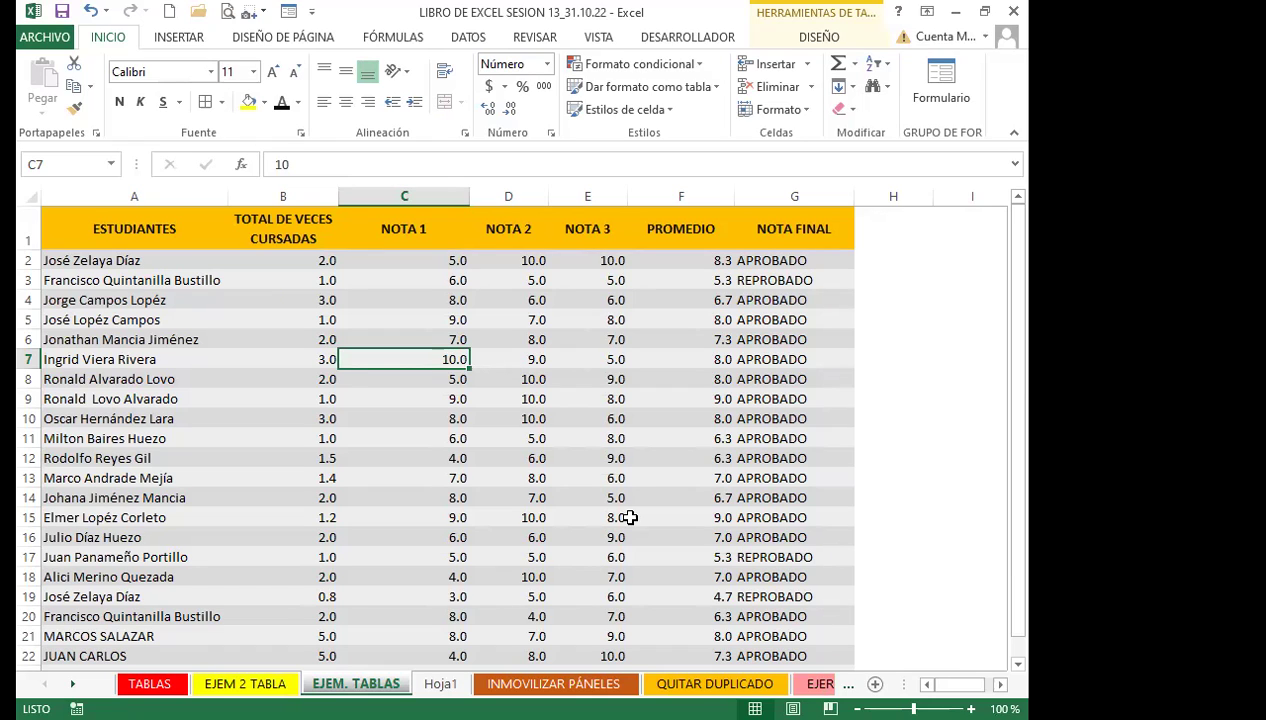
# Browse student names in the EJEMPLO_3_TABLA table, then switch to the INMOVILIZAR PÁNELES sheet
pyautogui.click(808, 37)
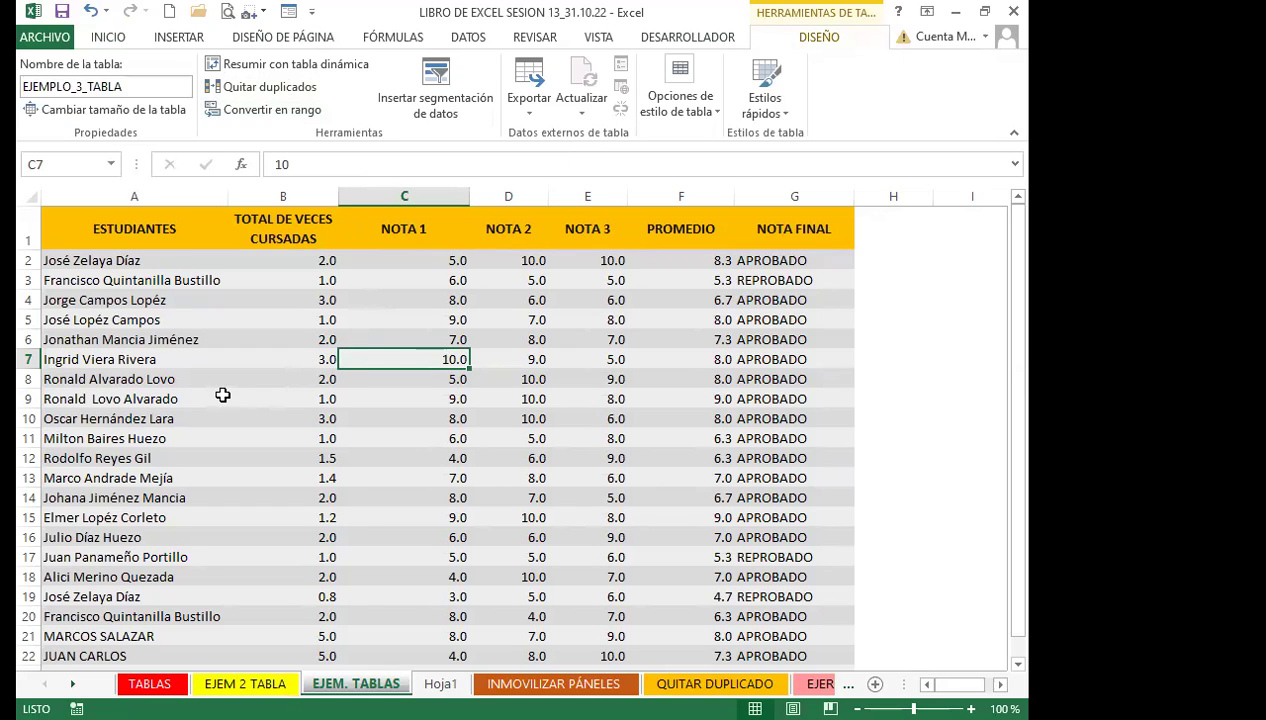
pyautogui.click(222, 397)
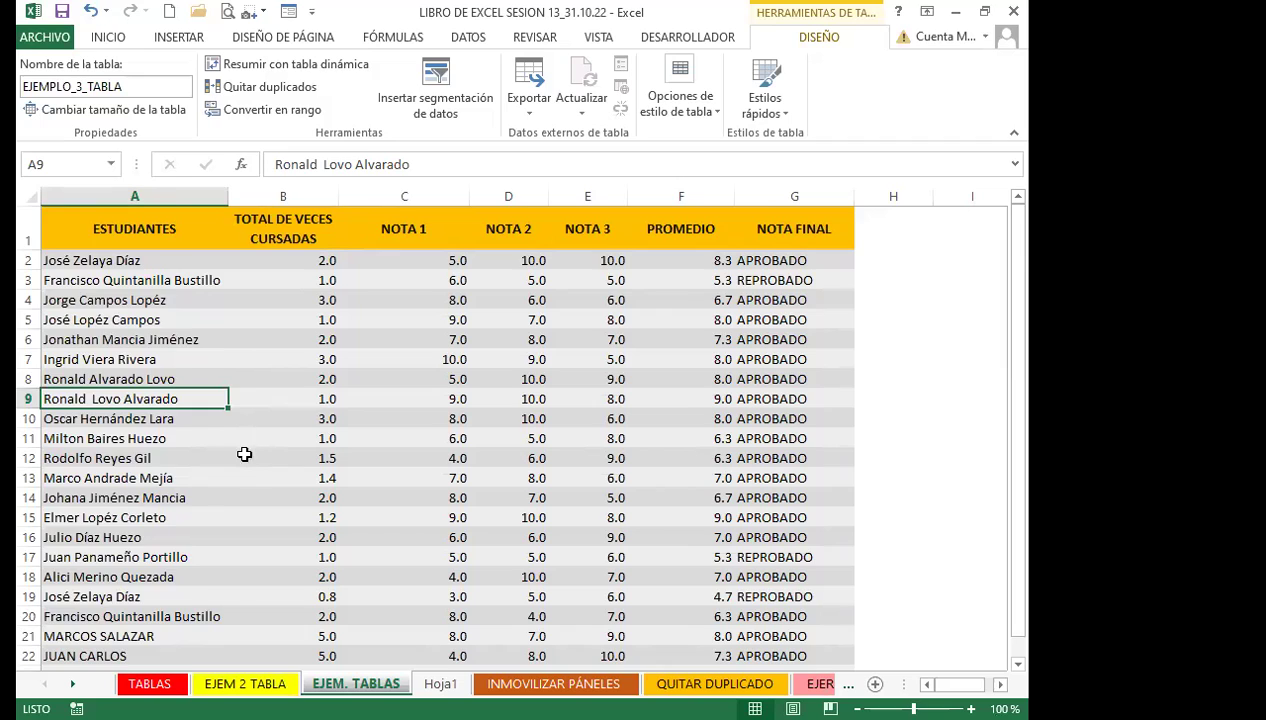
pyautogui.scroll(-1, 147, 452)
pyautogui.click(161, 451)
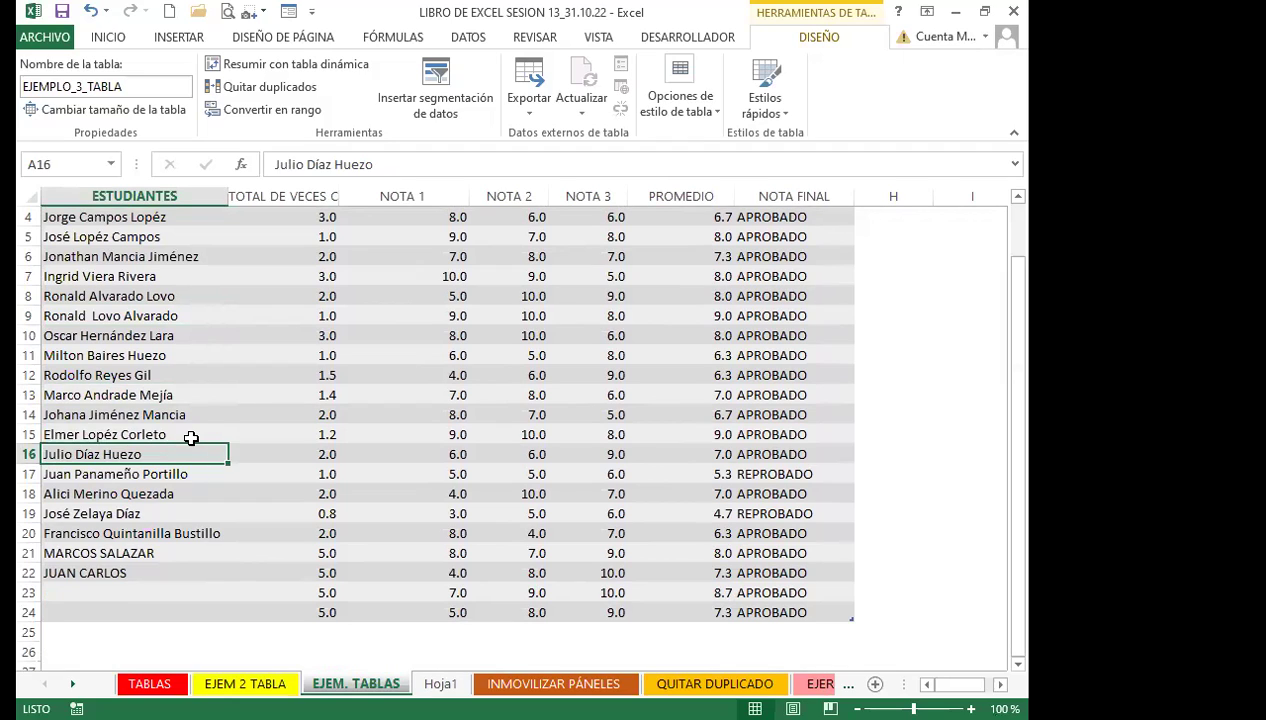
pyautogui.click(190, 436)
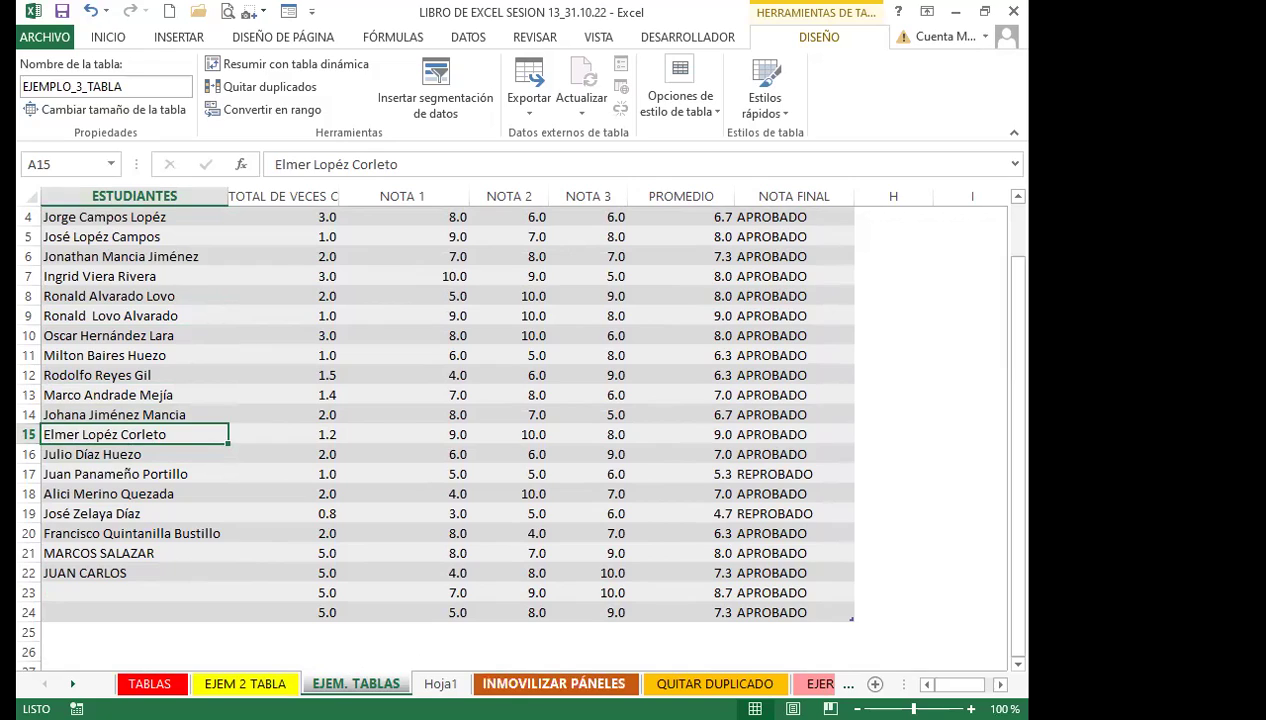
pyautogui.click(525, 684)
pyautogui.scroll(20, 127, 345)
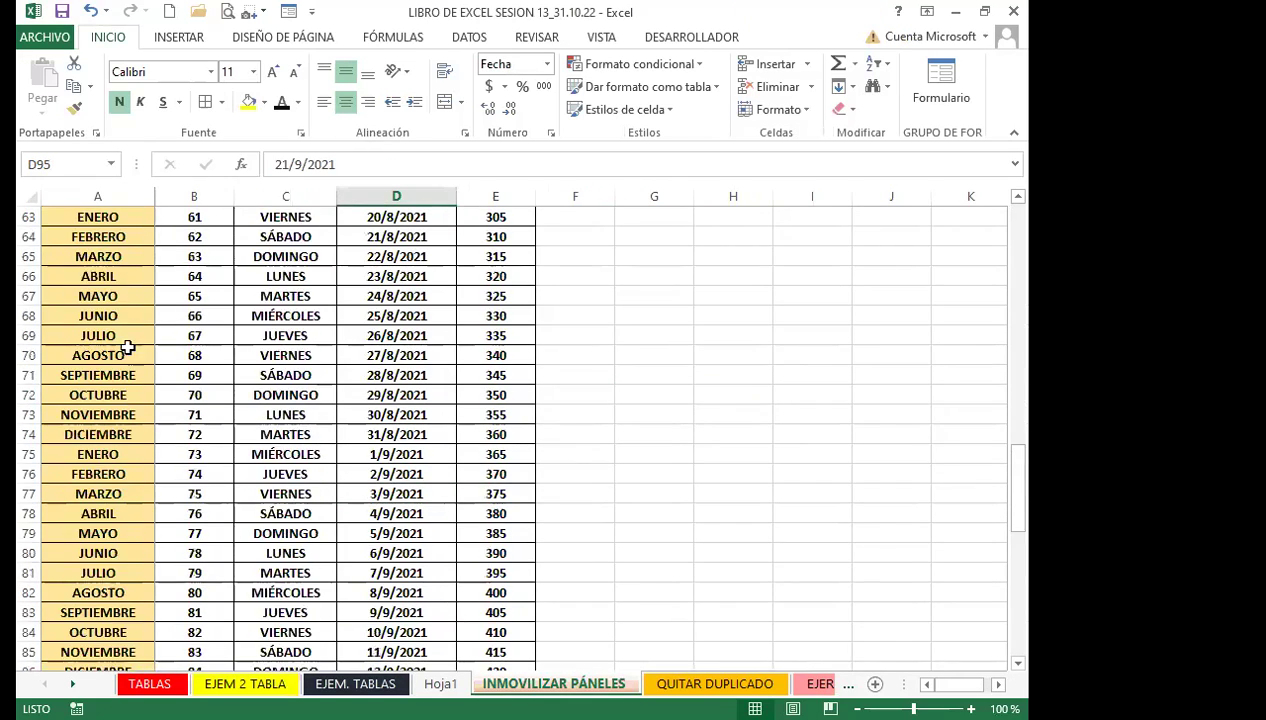
pyautogui.scroll(2, 138, 315)
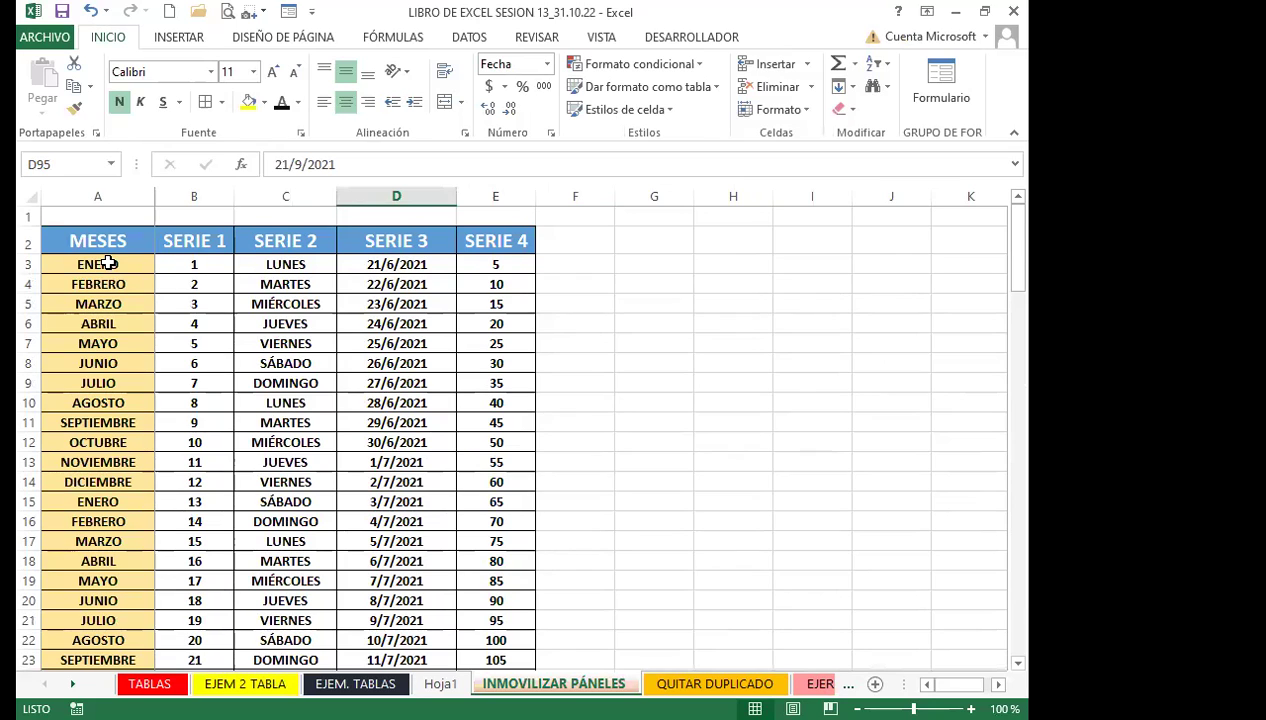
pyautogui.click(190, 265)
pyautogui.click(198, 258)
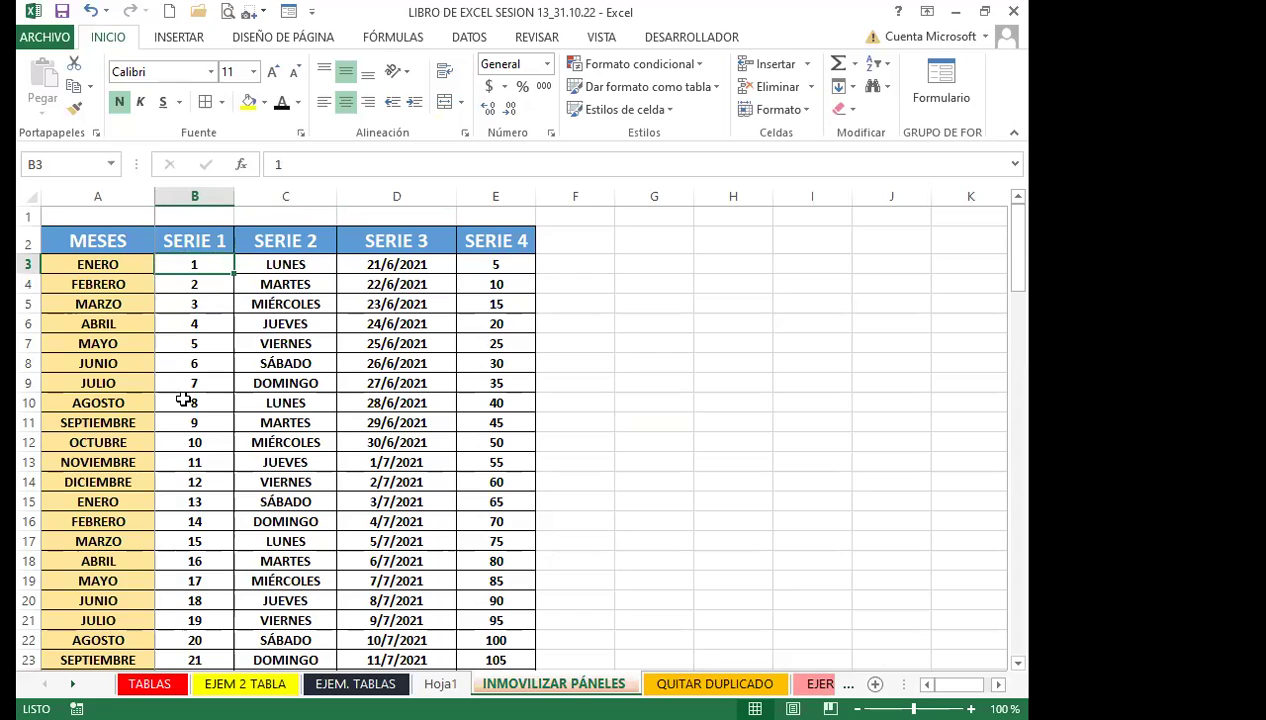
pyautogui.scroll(-7, 190, 410)
pyautogui.scroll(-20, 190, 410)
pyautogui.scroll(6, 181, 390)
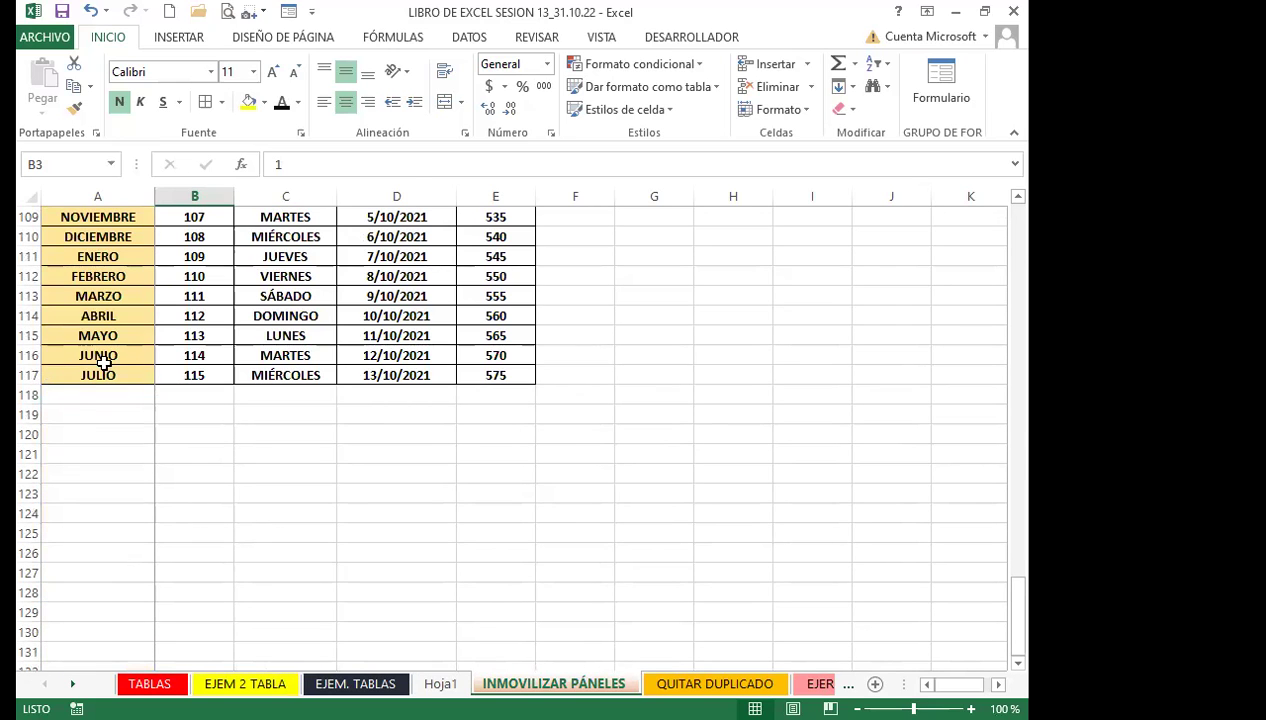
pyautogui.scroll(8, 350, 403)
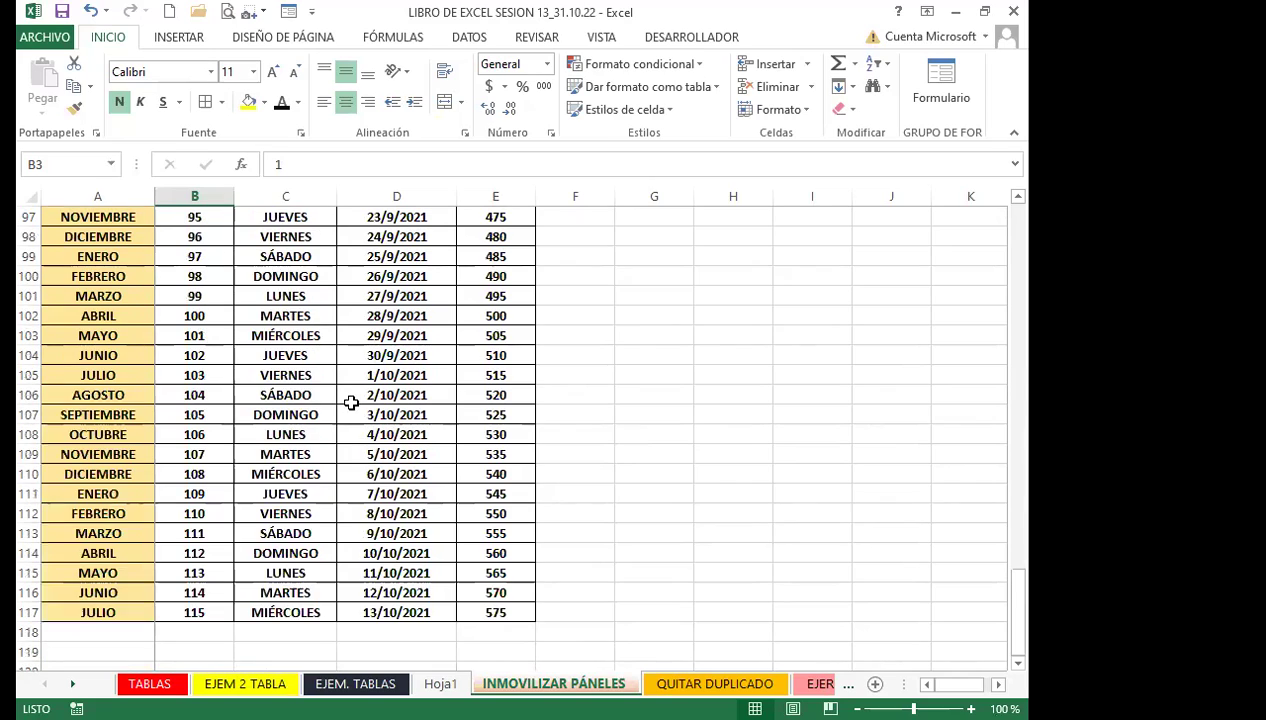
pyautogui.scroll(20, 350, 403)
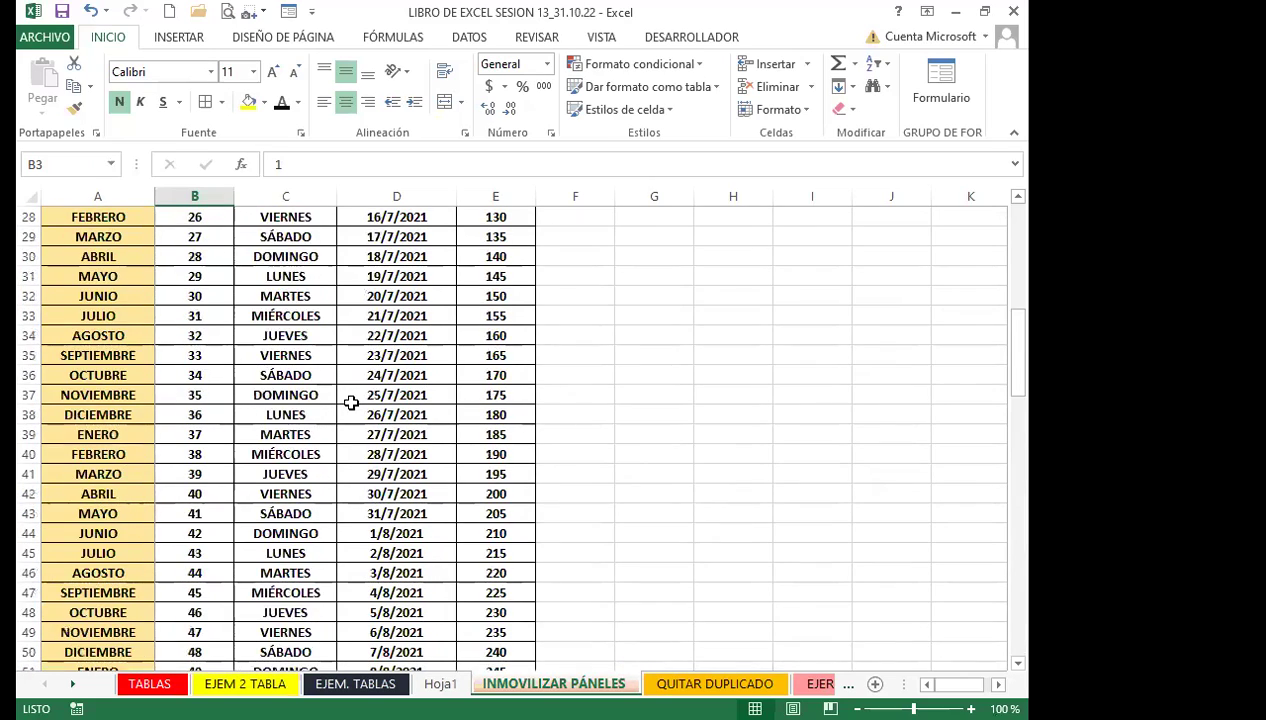
pyautogui.scroll(3, 321, 375)
pyautogui.click(276, 266)
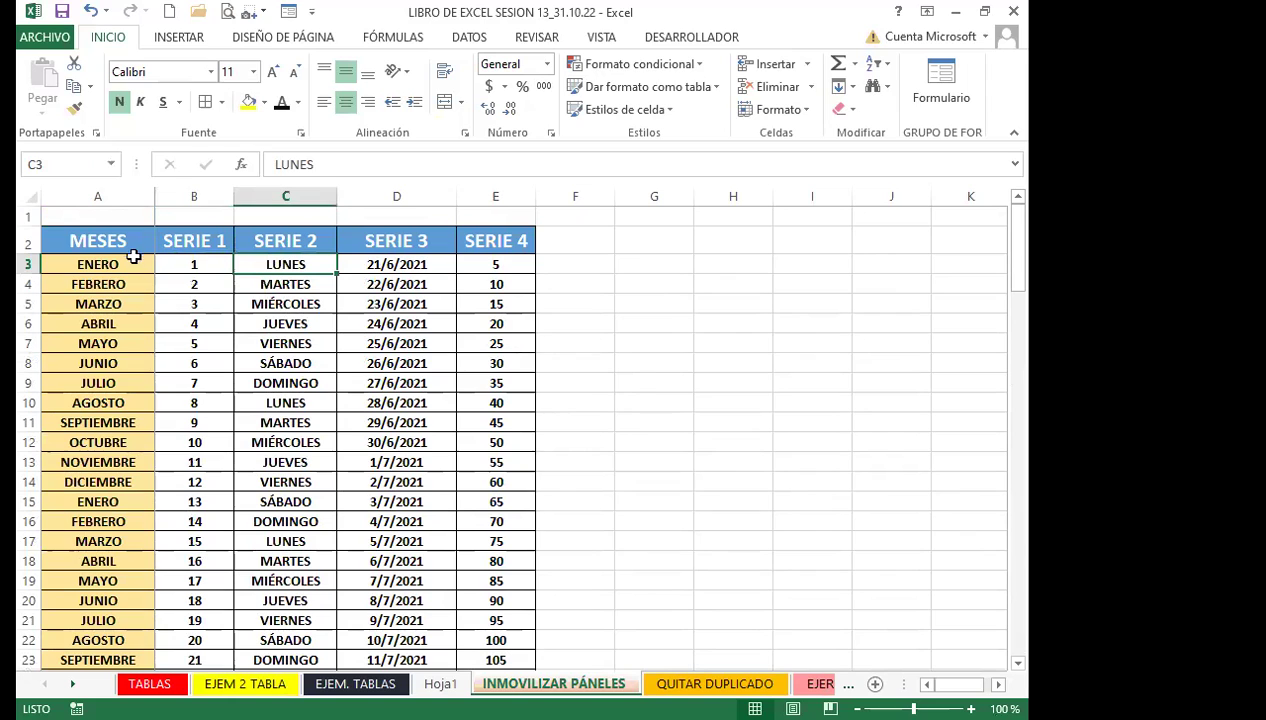
pyautogui.click(255, 302)
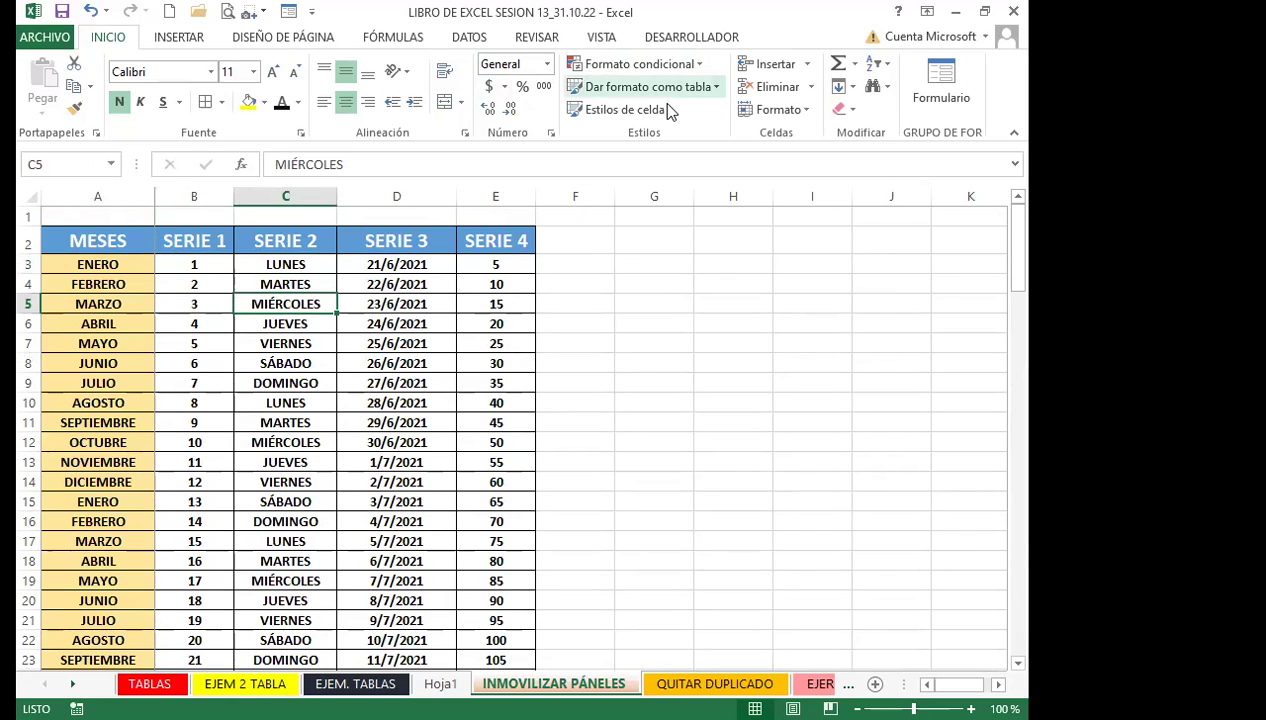
# Format the months and series range as a table in a dark green style, with headers
pyautogui.click(714, 86)
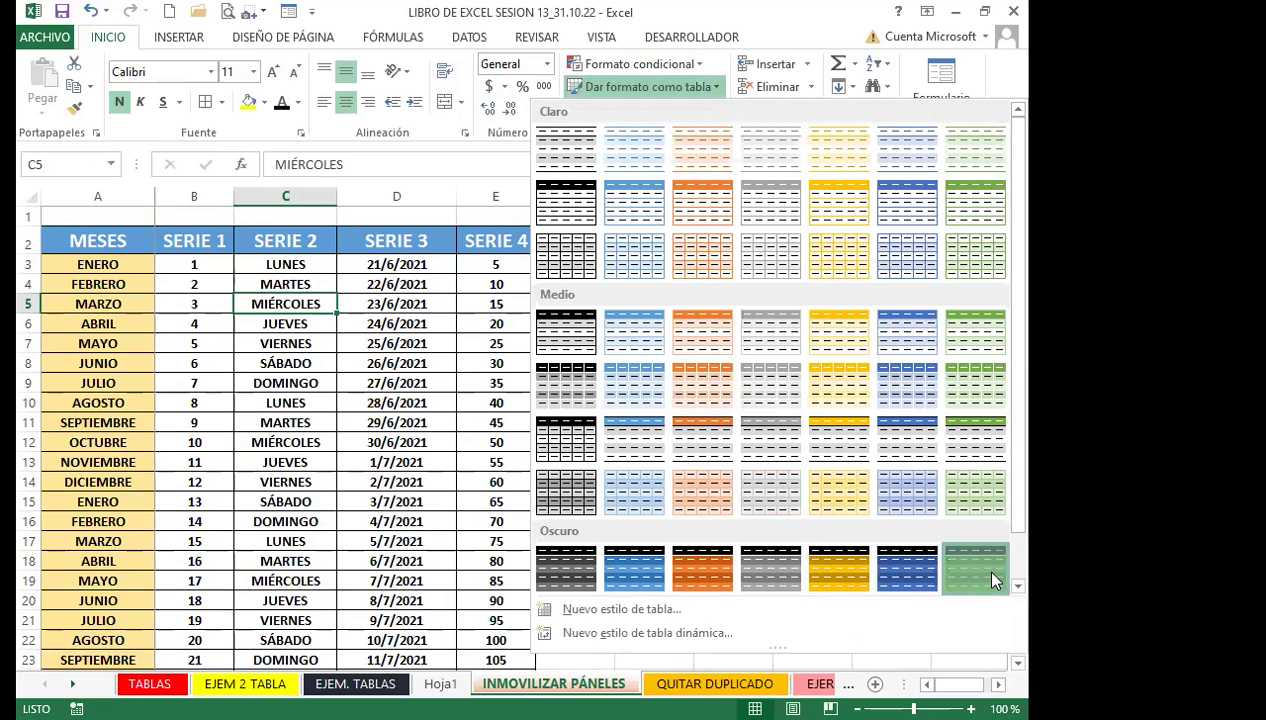
pyautogui.click(975, 568)
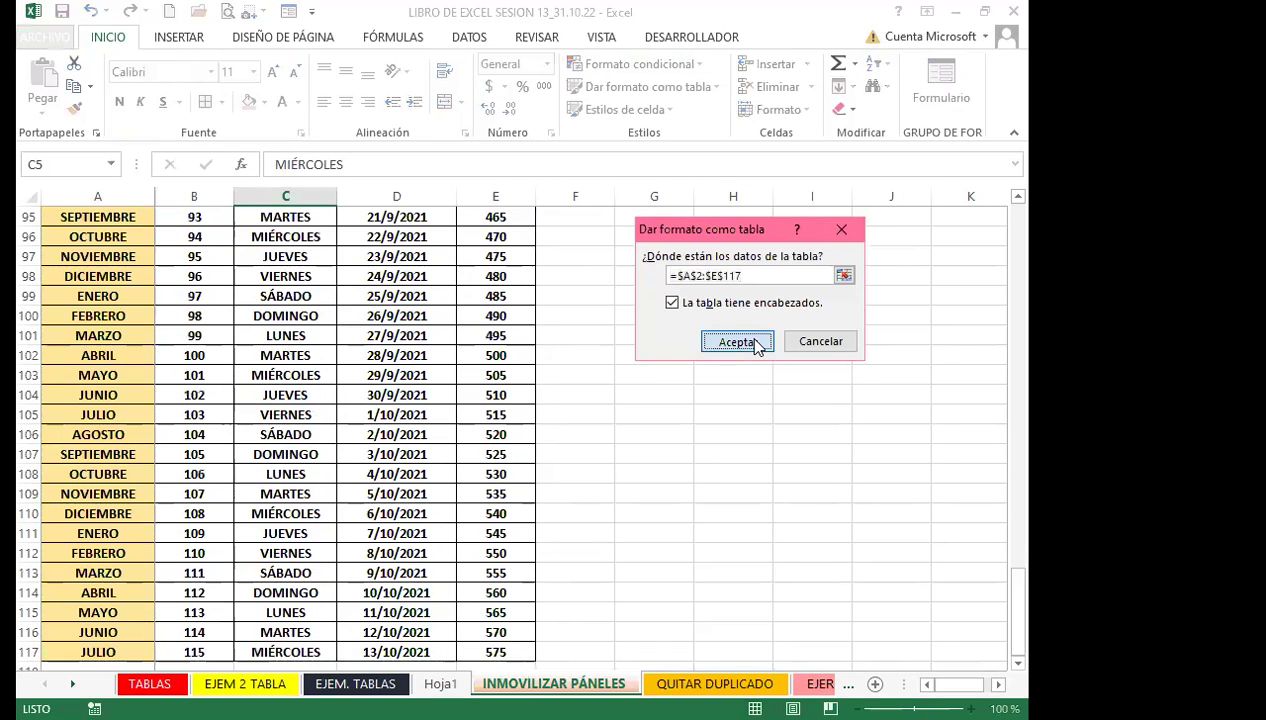
pyautogui.click(757, 344)
pyautogui.scroll(-4, 335, 501)
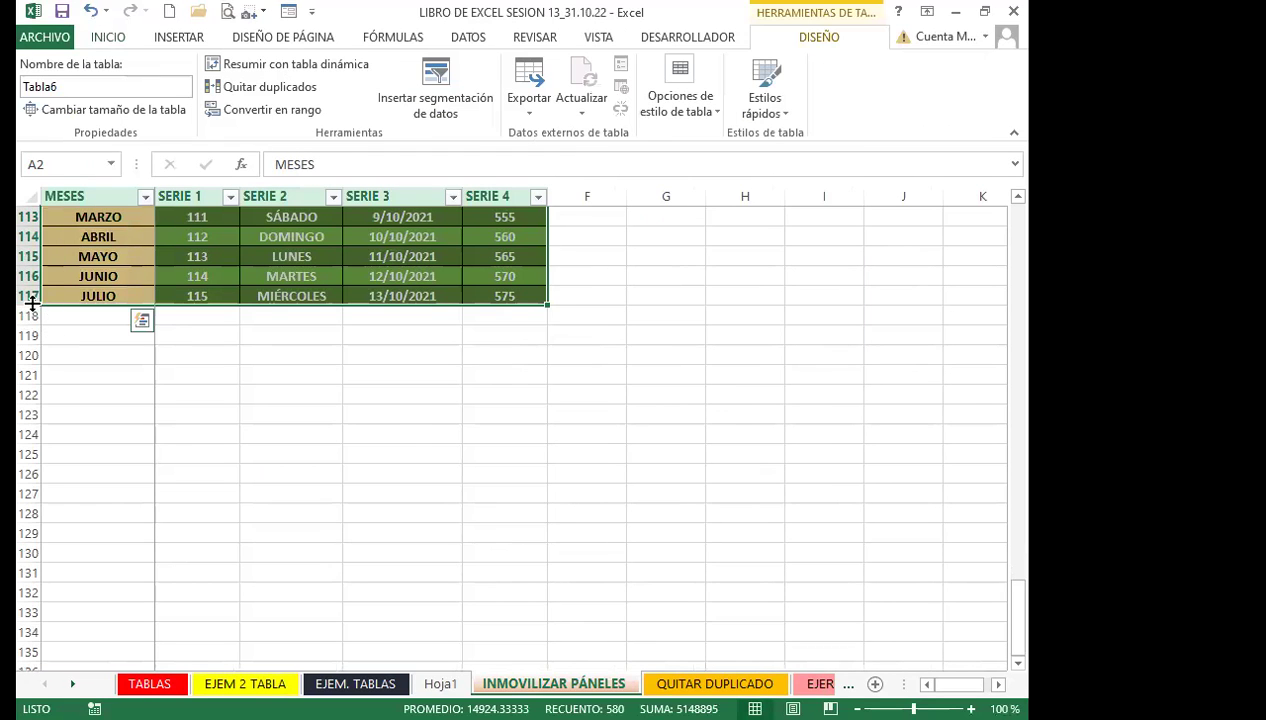
pyautogui.scroll(2, 487, 378)
pyautogui.scroll(20, 487, 378)
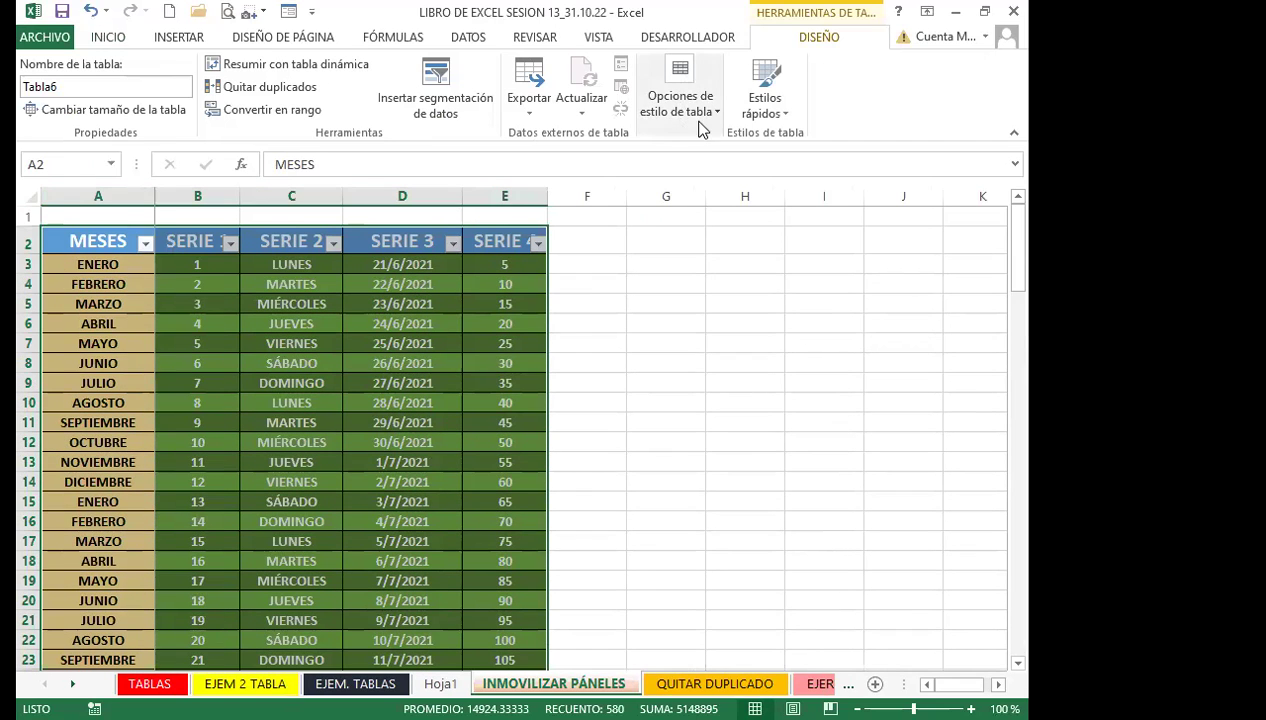
# Restyle the table with a blue header row and light banded rows
pyautogui.click(770, 110)
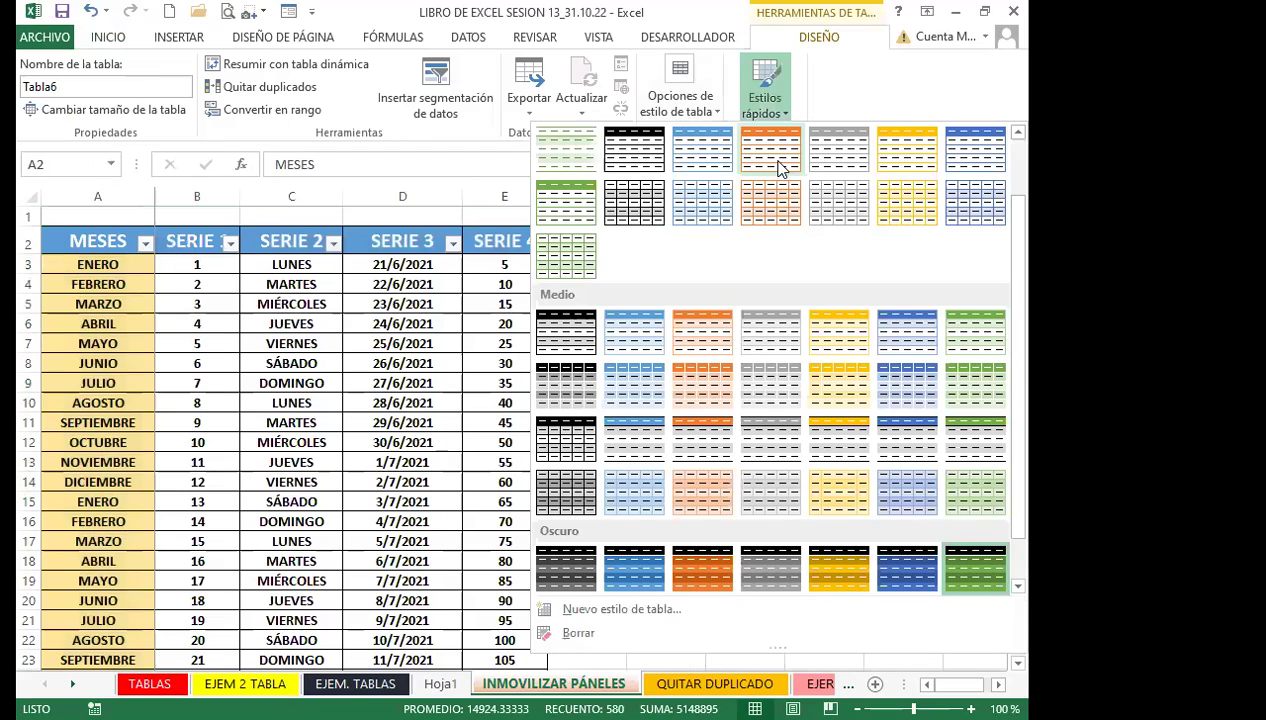
pyautogui.click(843, 338)
pyautogui.click(330, 482)
pyautogui.scroll(-12, 250, 465)
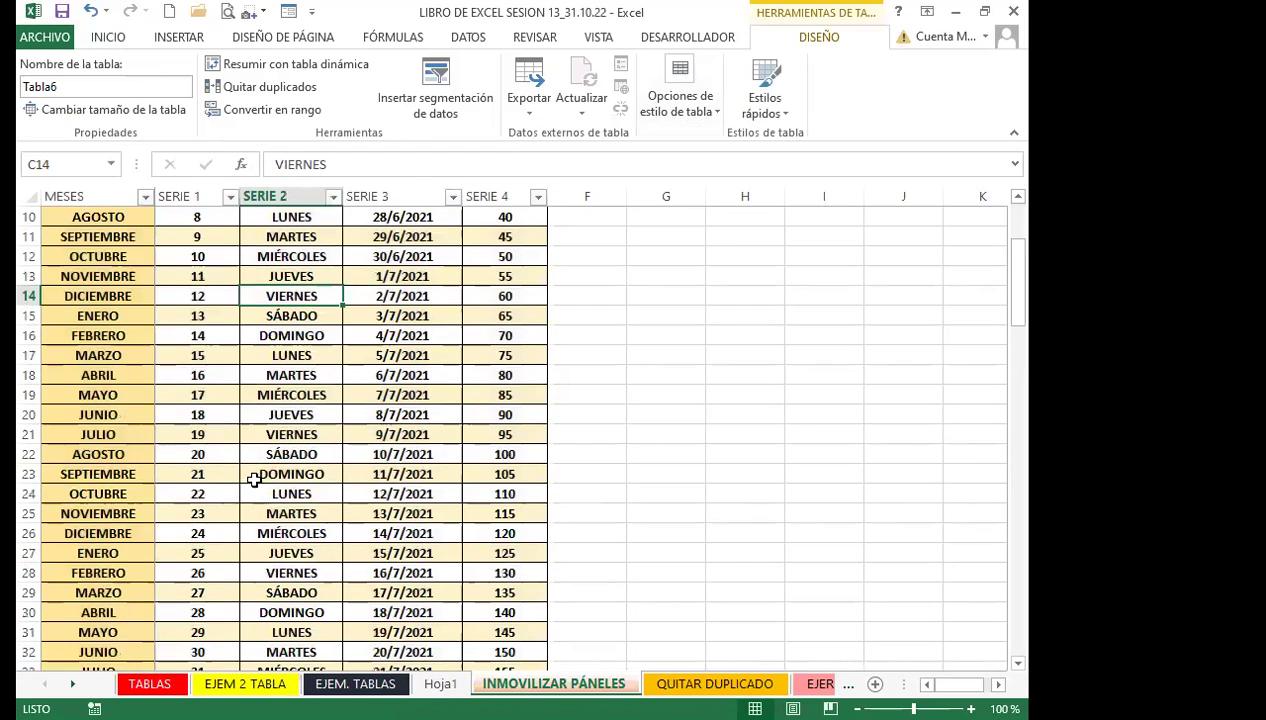
pyautogui.scroll(-20, 248, 454)
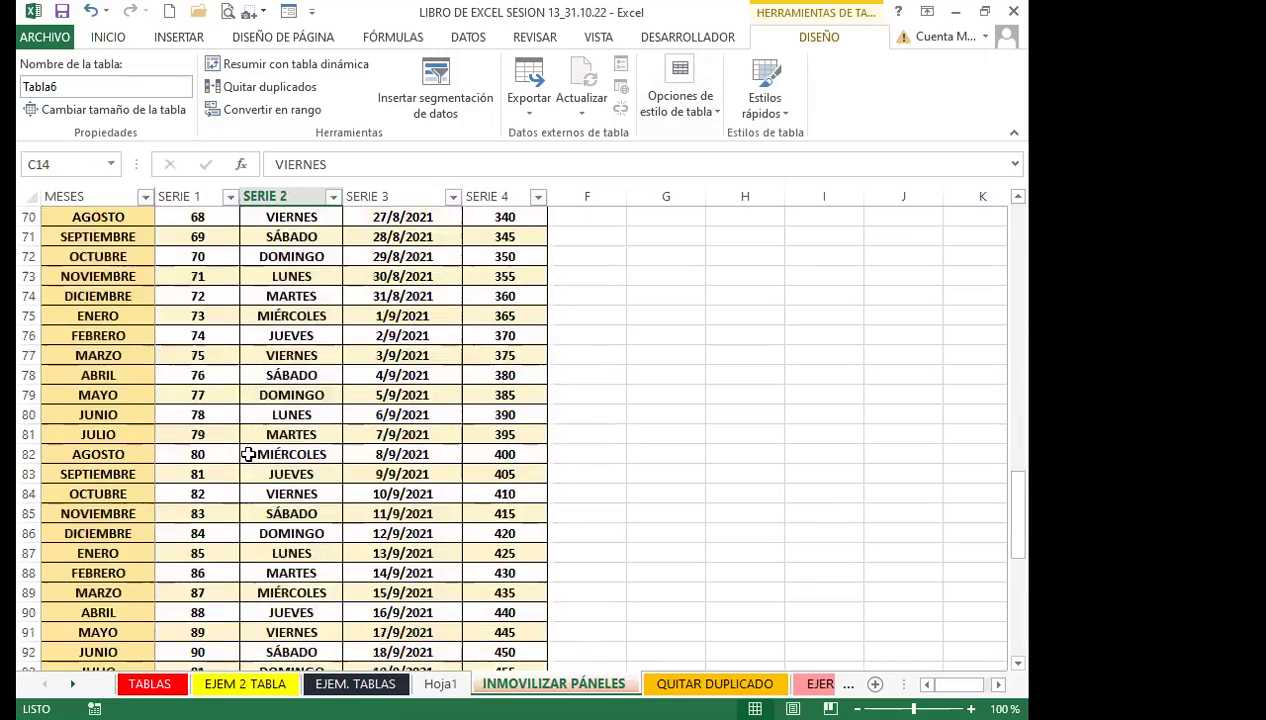
pyautogui.scroll(20, 248, 454)
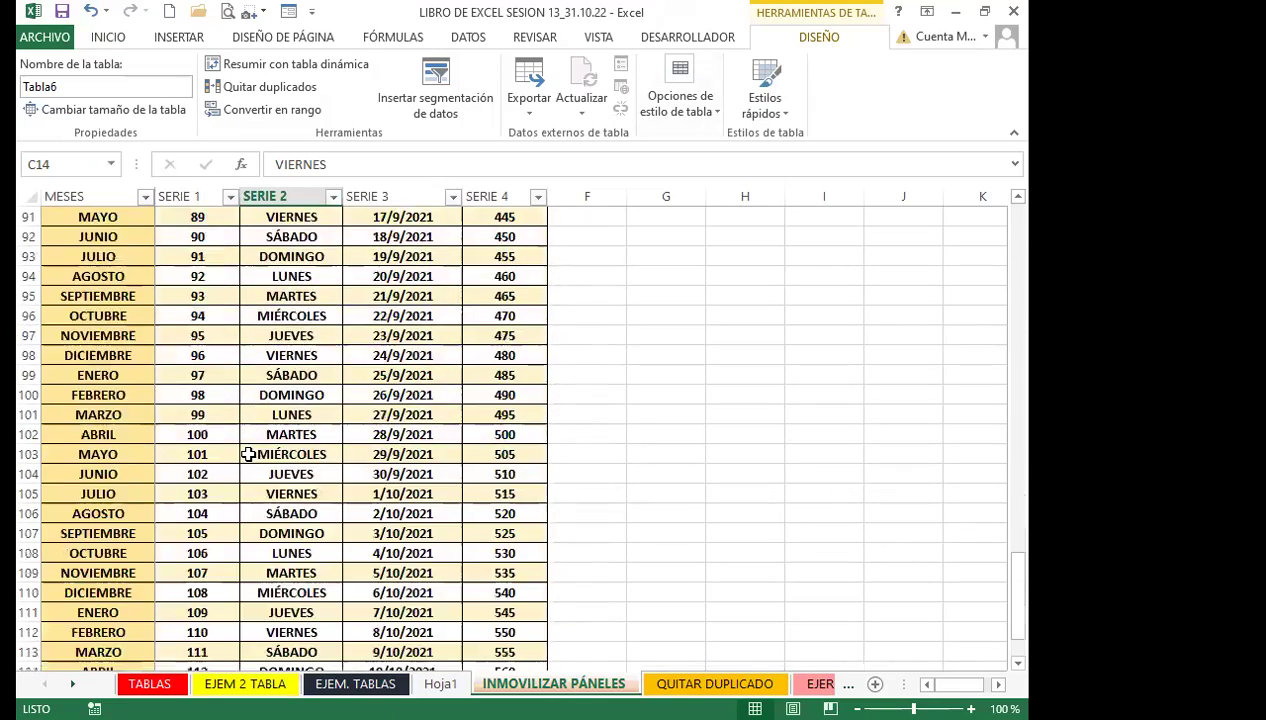
pyautogui.scroll(1, 248, 454)
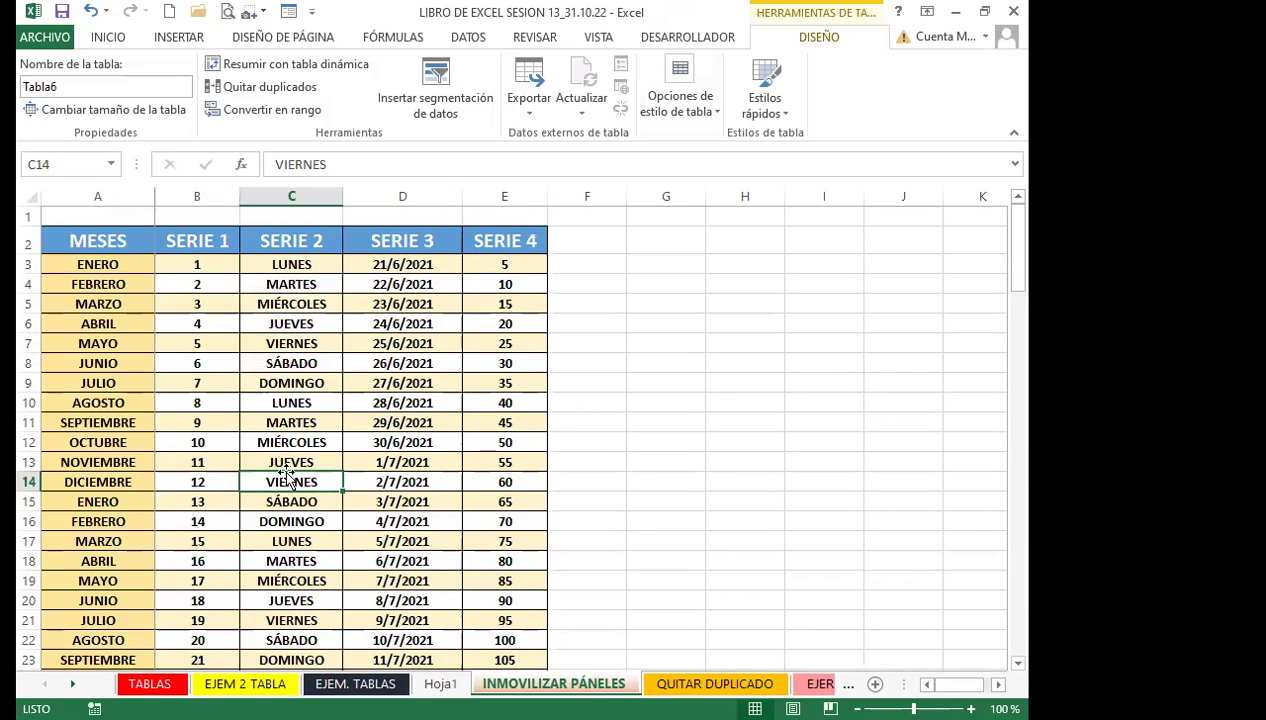
# Select cells such as MARTES, 30/6/2021, 26/6/2021 and header row 2 in the table
pyautogui.click(293, 422)
pyautogui.click(406, 442)
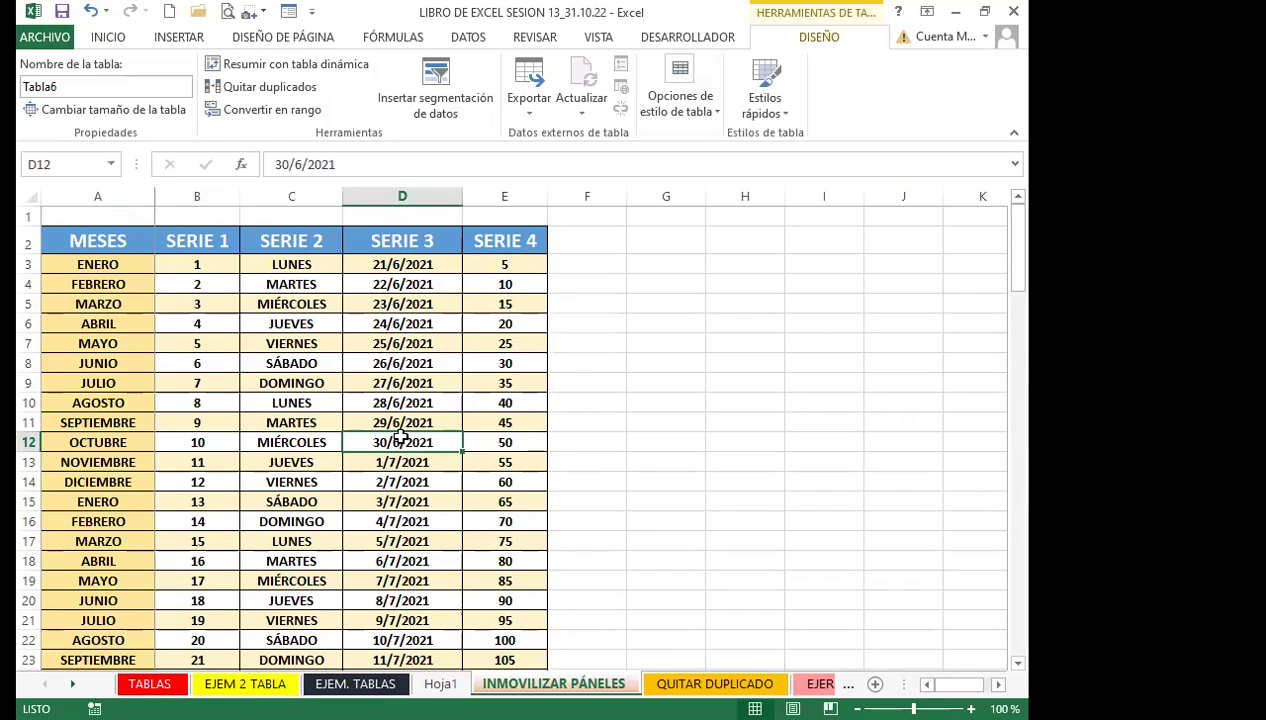
pyautogui.click(246, 421)
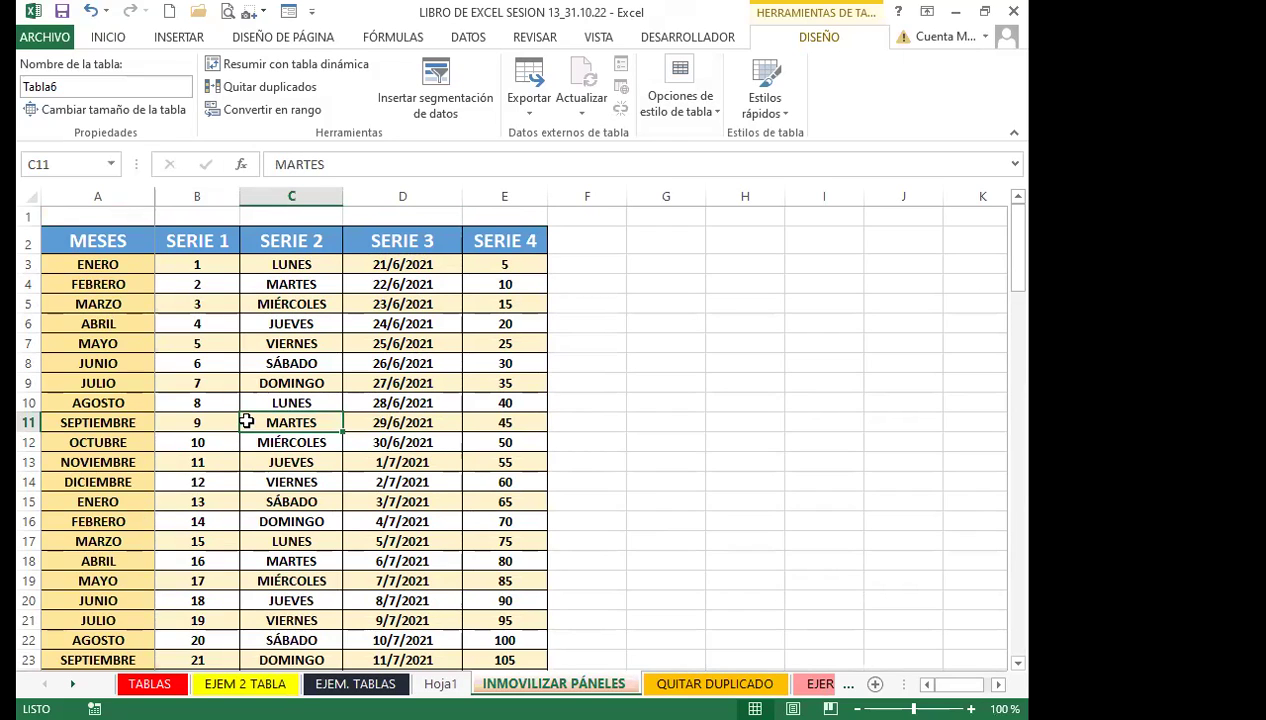
pyautogui.click(227, 337)
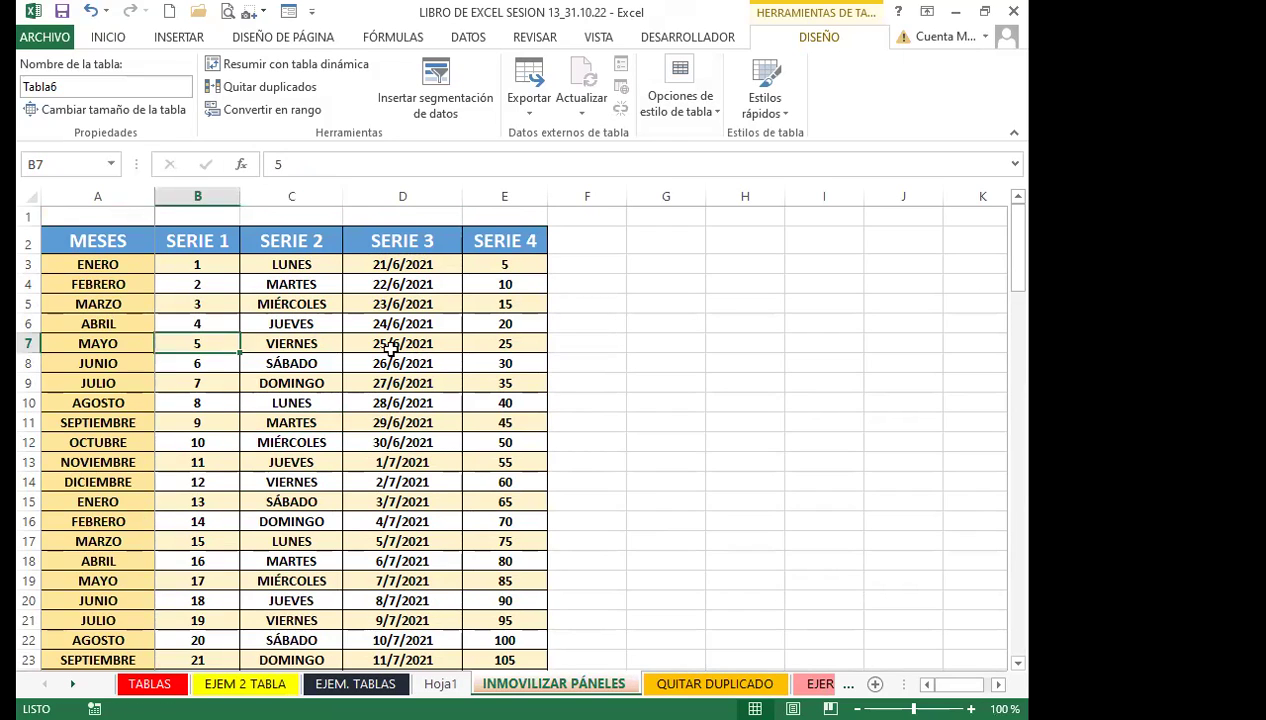
pyautogui.click(372, 362)
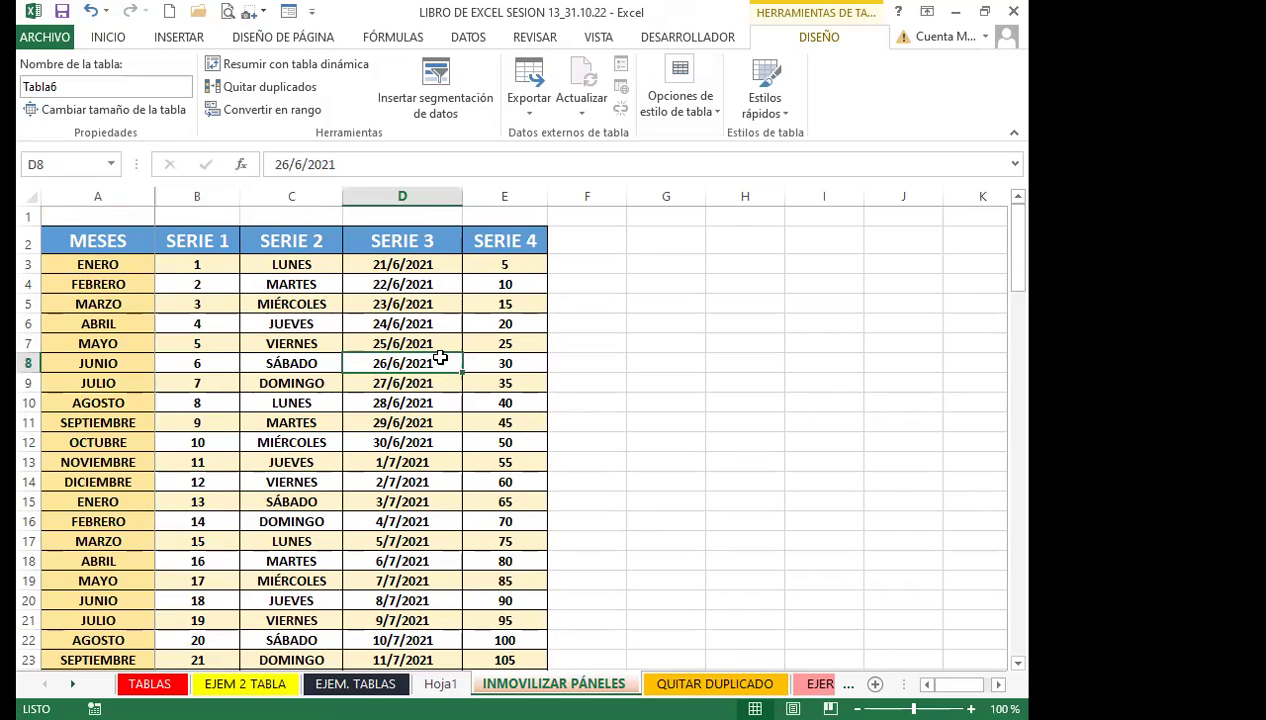
pyautogui.click(26, 242)
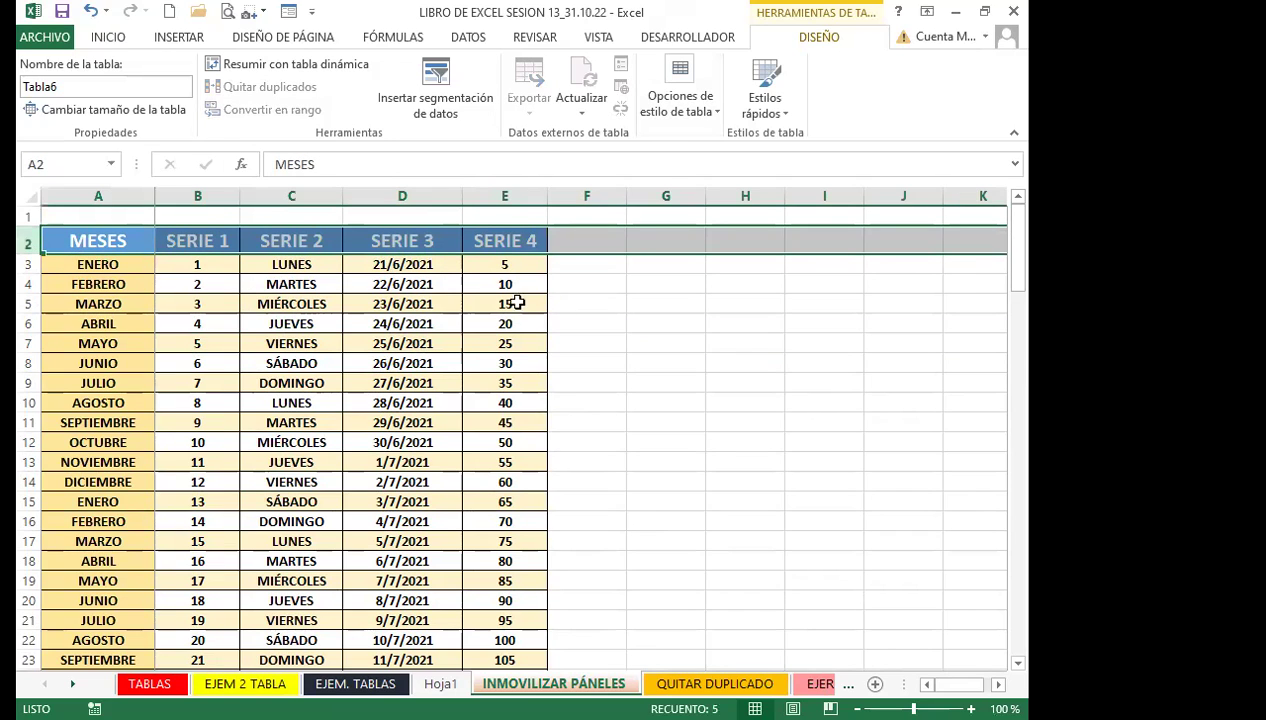
pyautogui.click(486, 414)
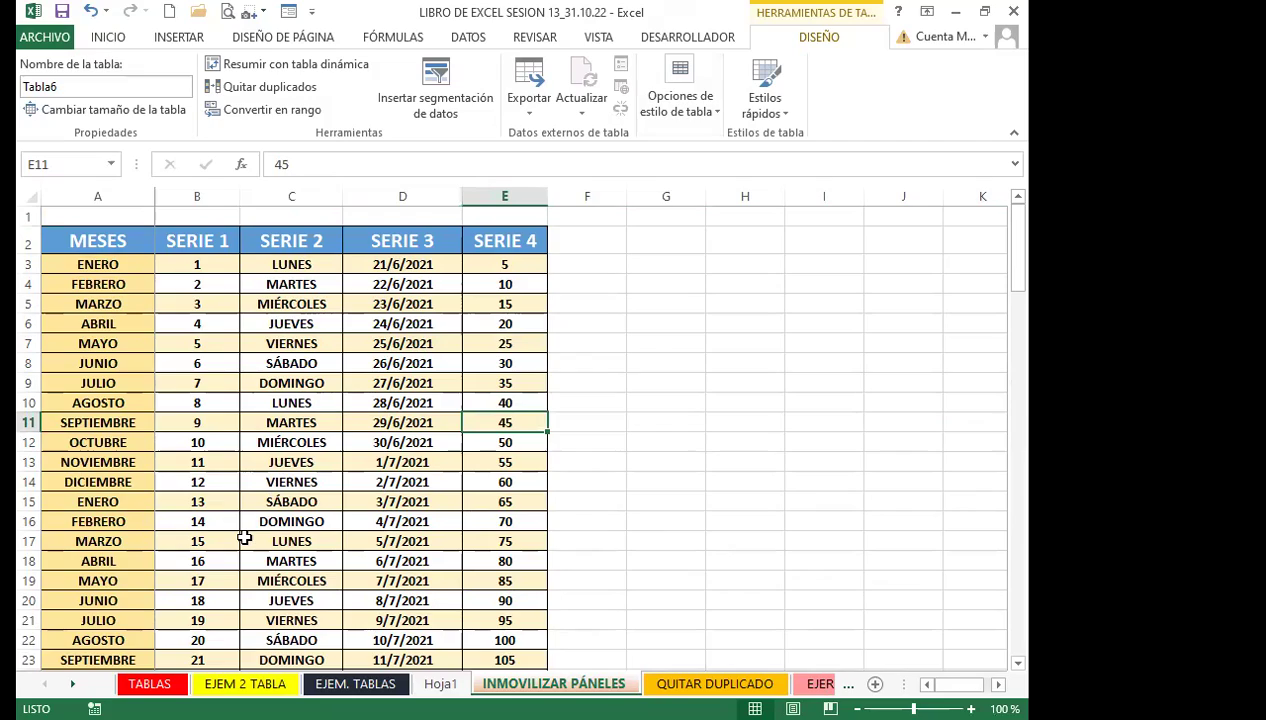
# Scroll down to row 117, the table's last row, and select JULIO in A117
pyautogui.scroll(-4, 244, 537)
pyautogui.scroll(-20, 244, 537)
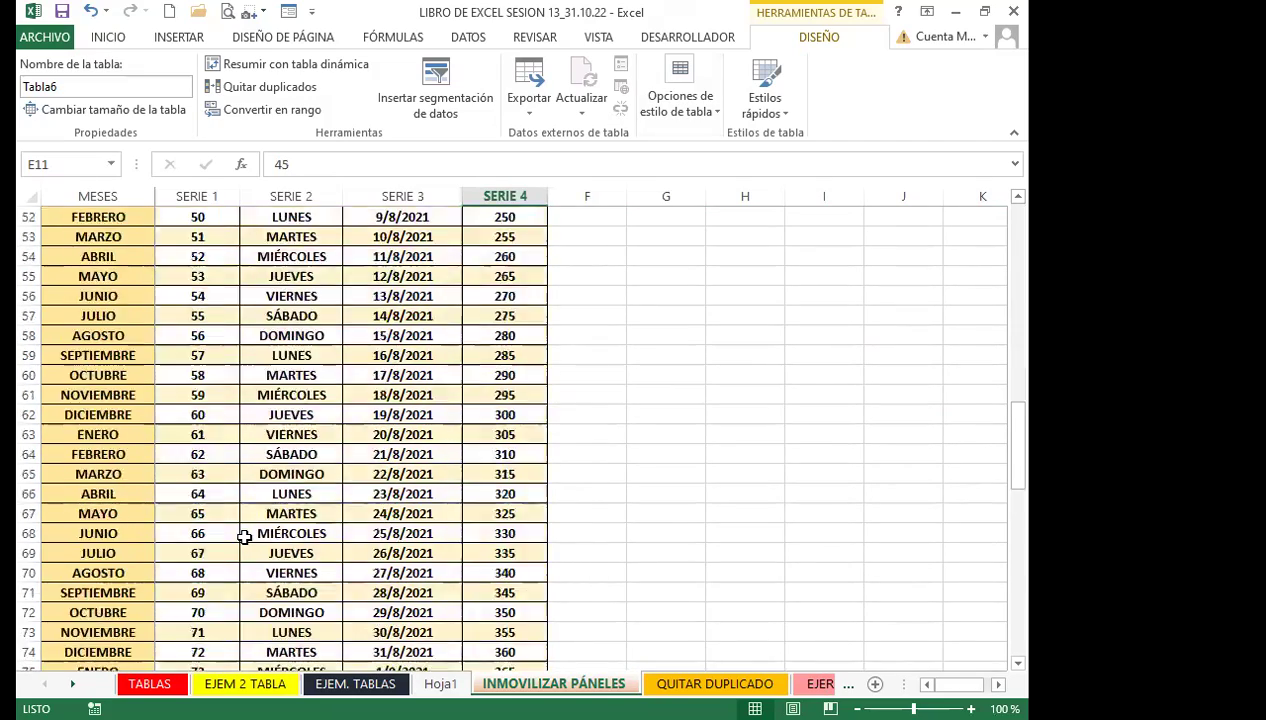
pyautogui.scroll(-7, 244, 537)
pyautogui.scroll(11, 244, 537)
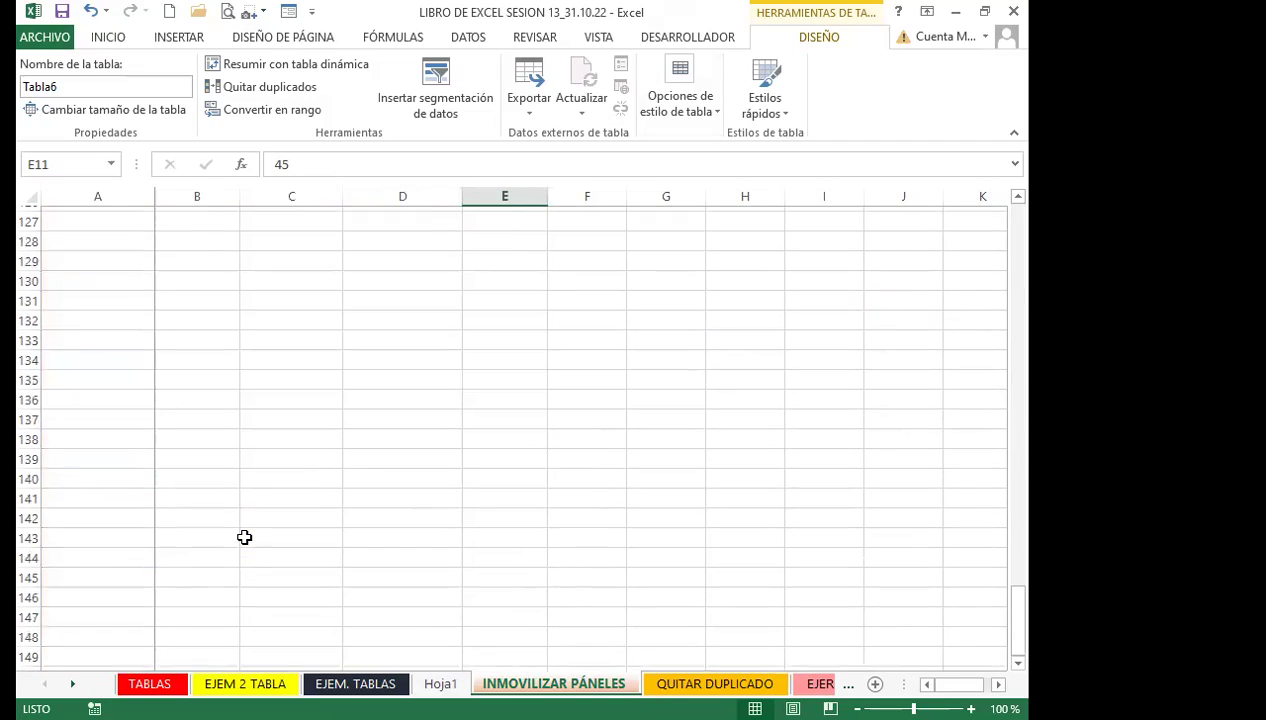
pyautogui.scroll(-2, 90, 593)
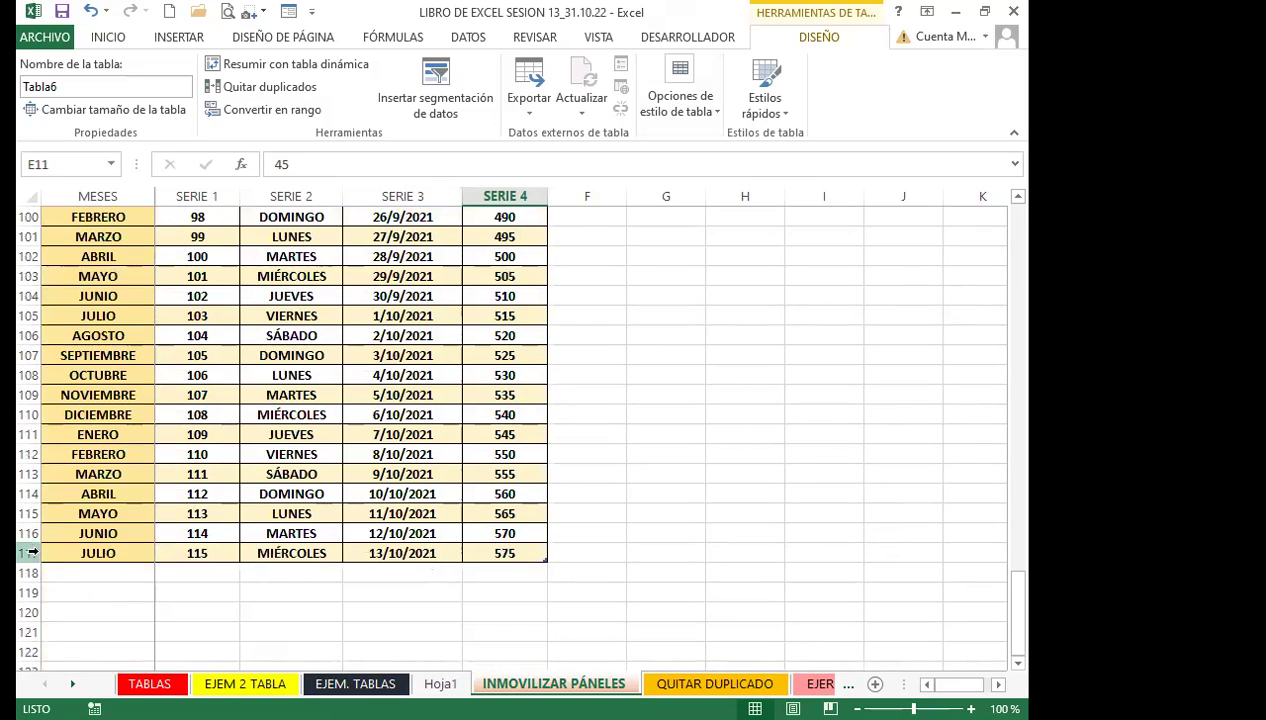
pyautogui.click(28, 553)
pyautogui.click(90, 553)
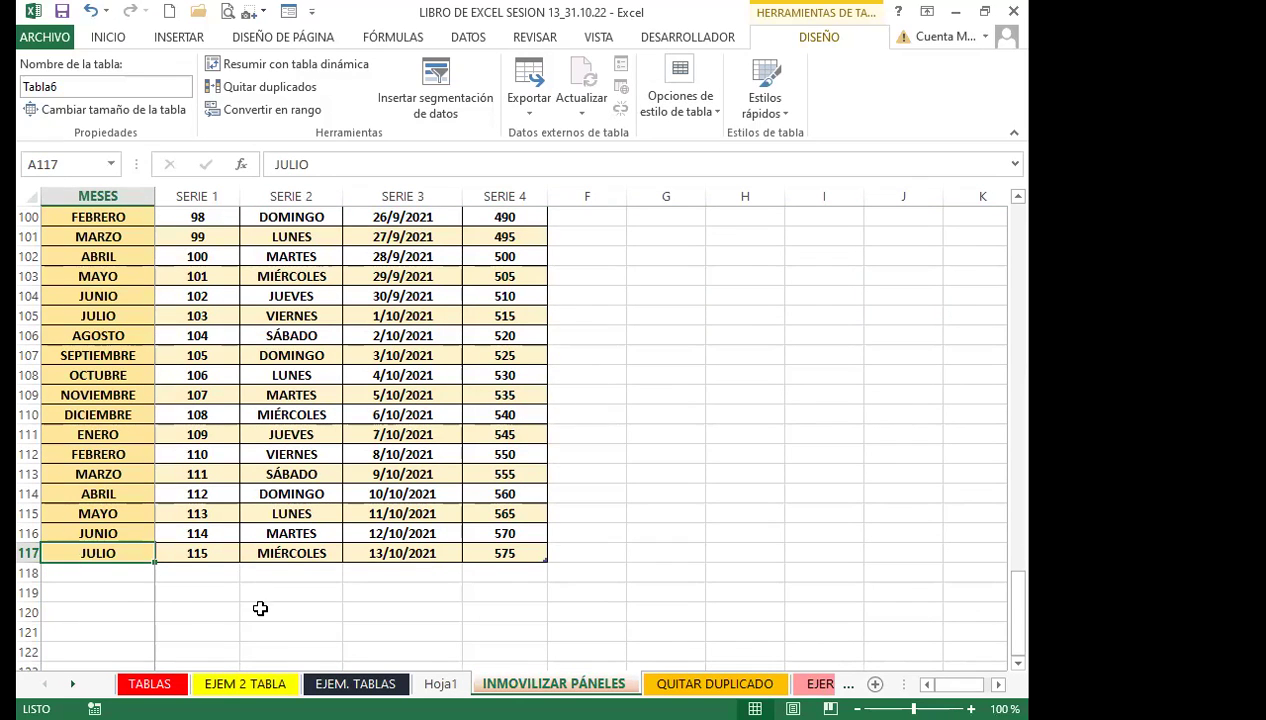
pyautogui.scroll(20, 266, 600)
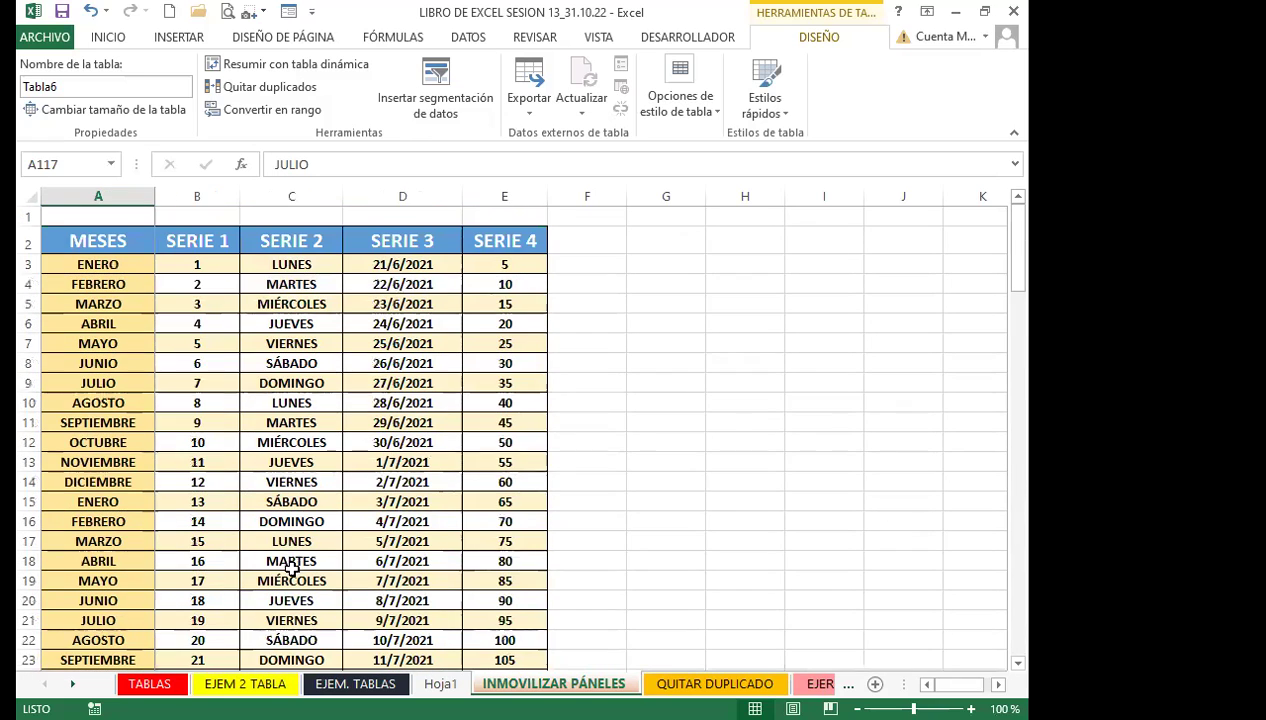
# Select the SERIE 1–4 header cells and scroll through the table
pyautogui.click(506, 238)
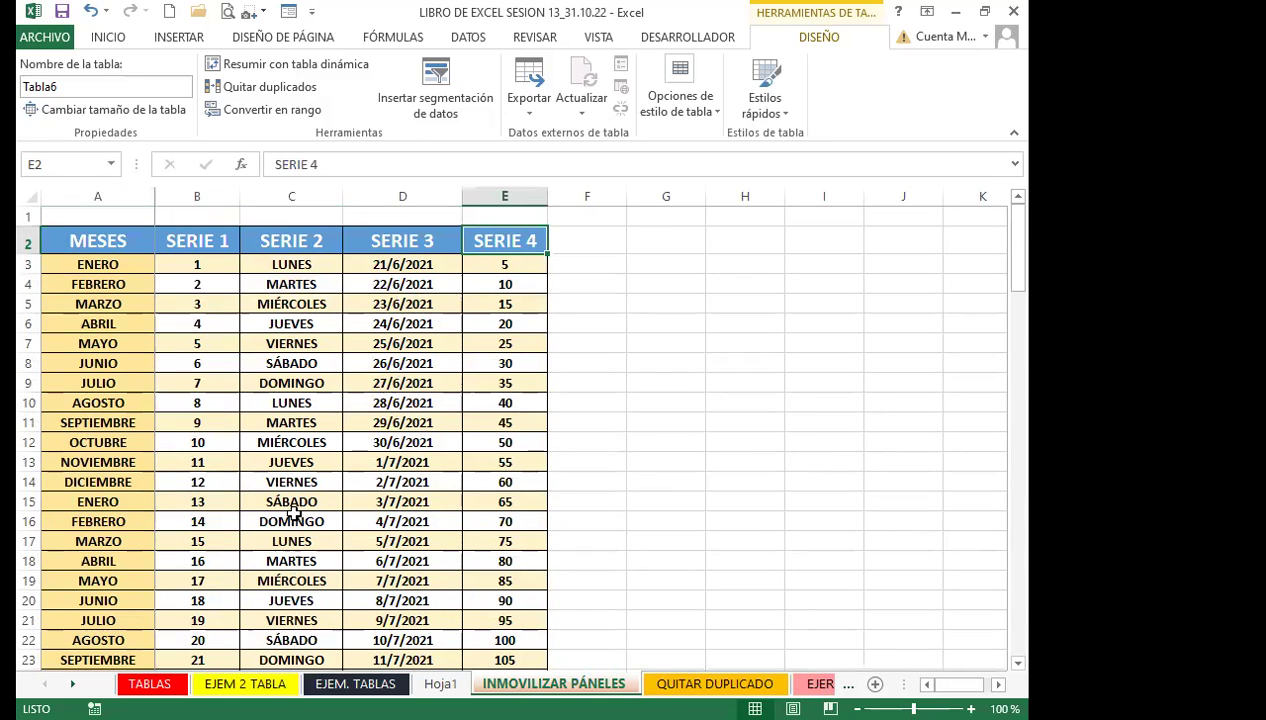
pyautogui.click(415, 242)
pyautogui.click(233, 243)
pyautogui.click(285, 241)
pyautogui.click(531, 240)
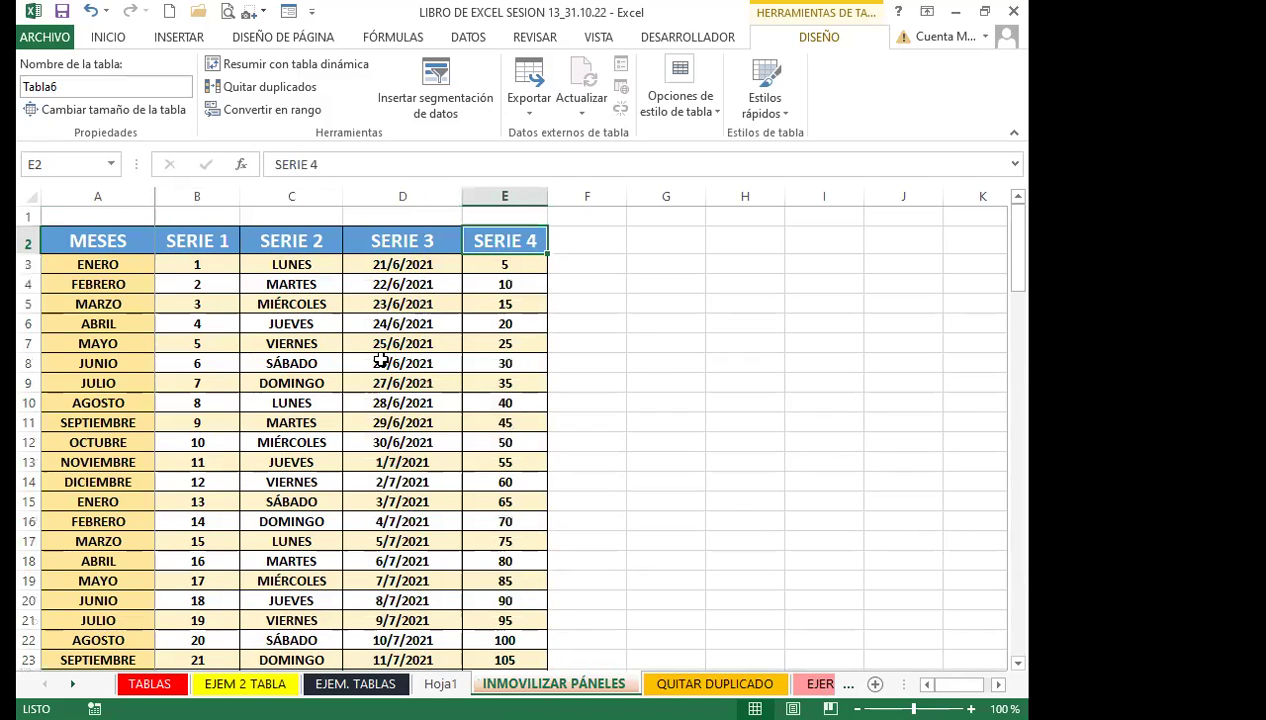
pyautogui.click(413, 238)
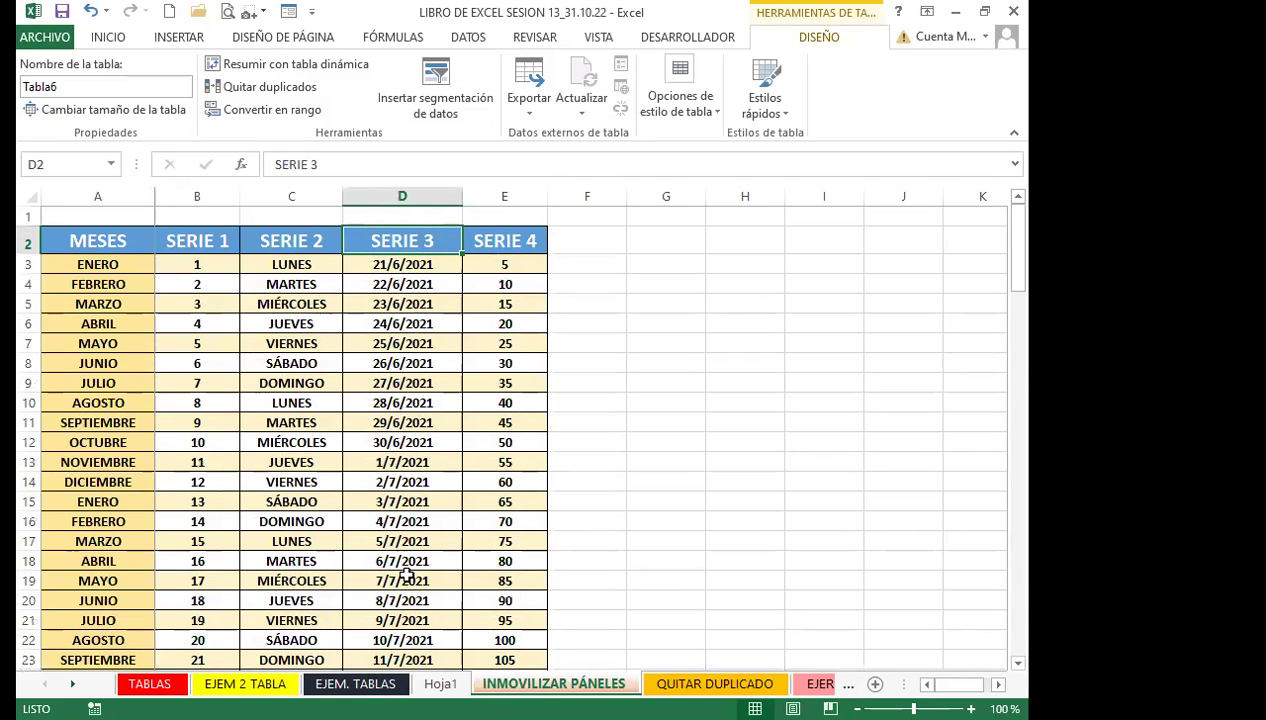
pyautogui.scroll(-20, 400, 570)
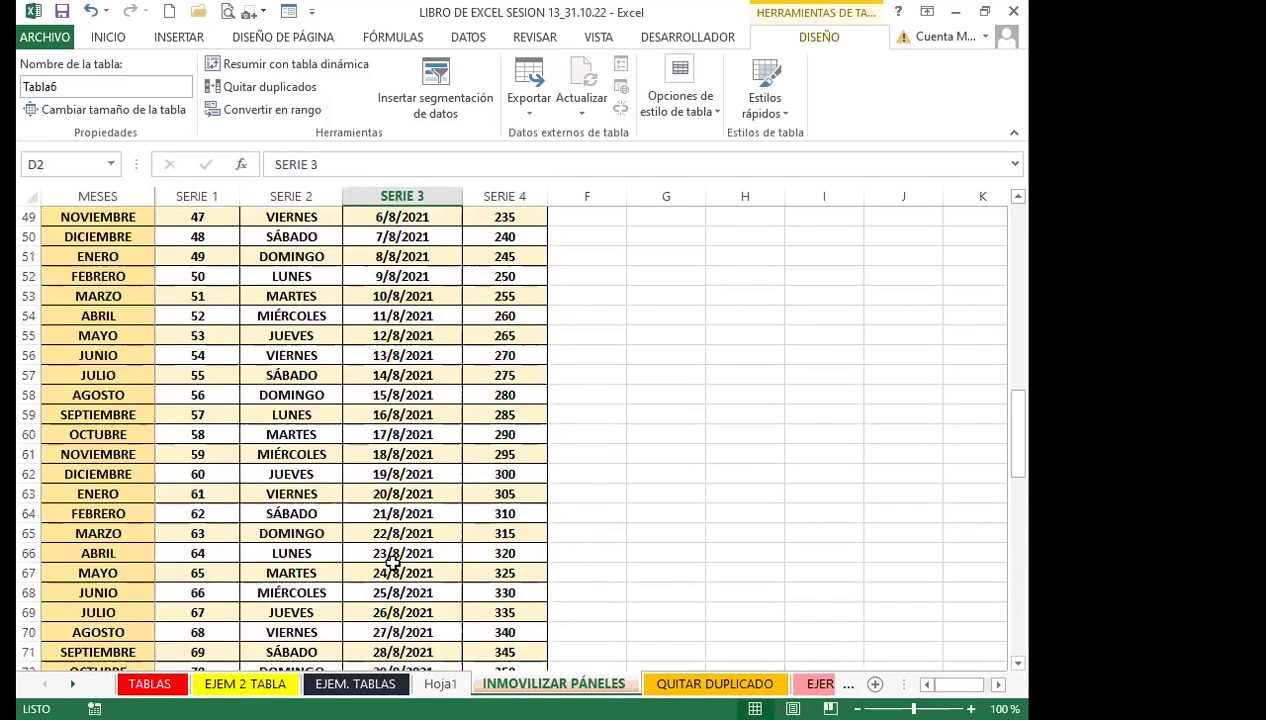
pyautogui.scroll(-15, 388, 562)
pyautogui.scroll(5, 294, 511)
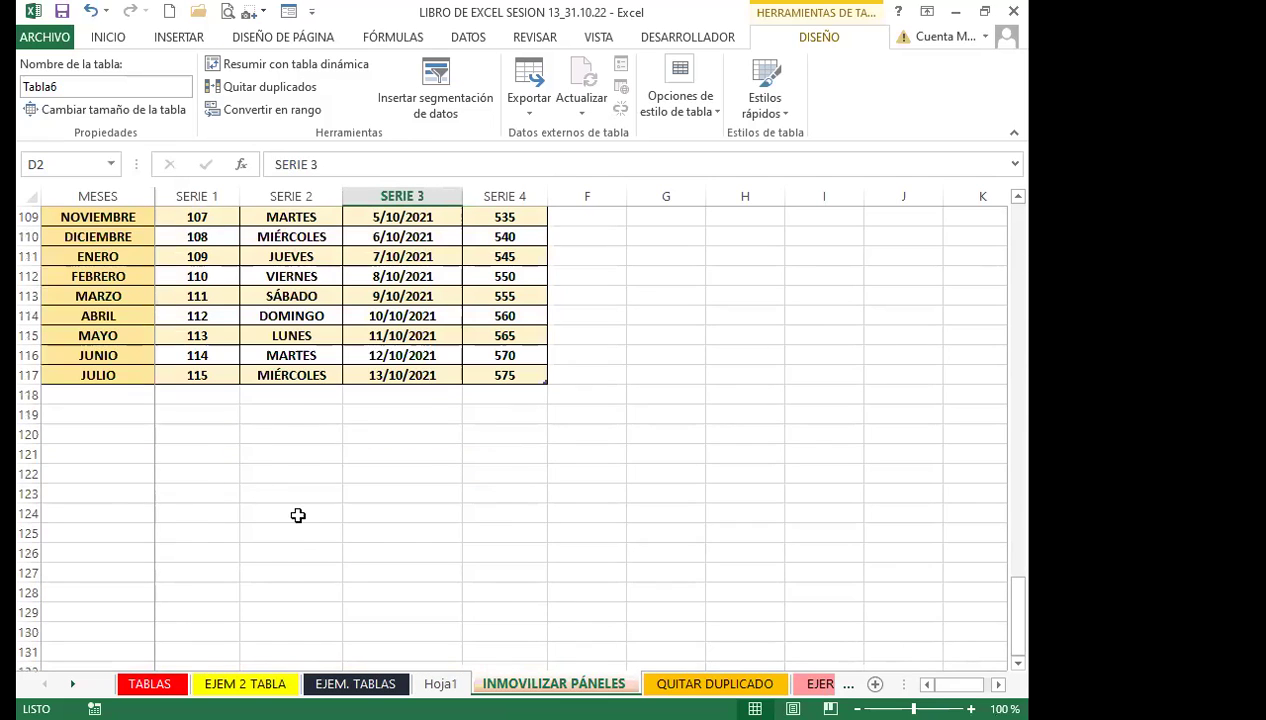
pyautogui.scroll(3, 363, 417)
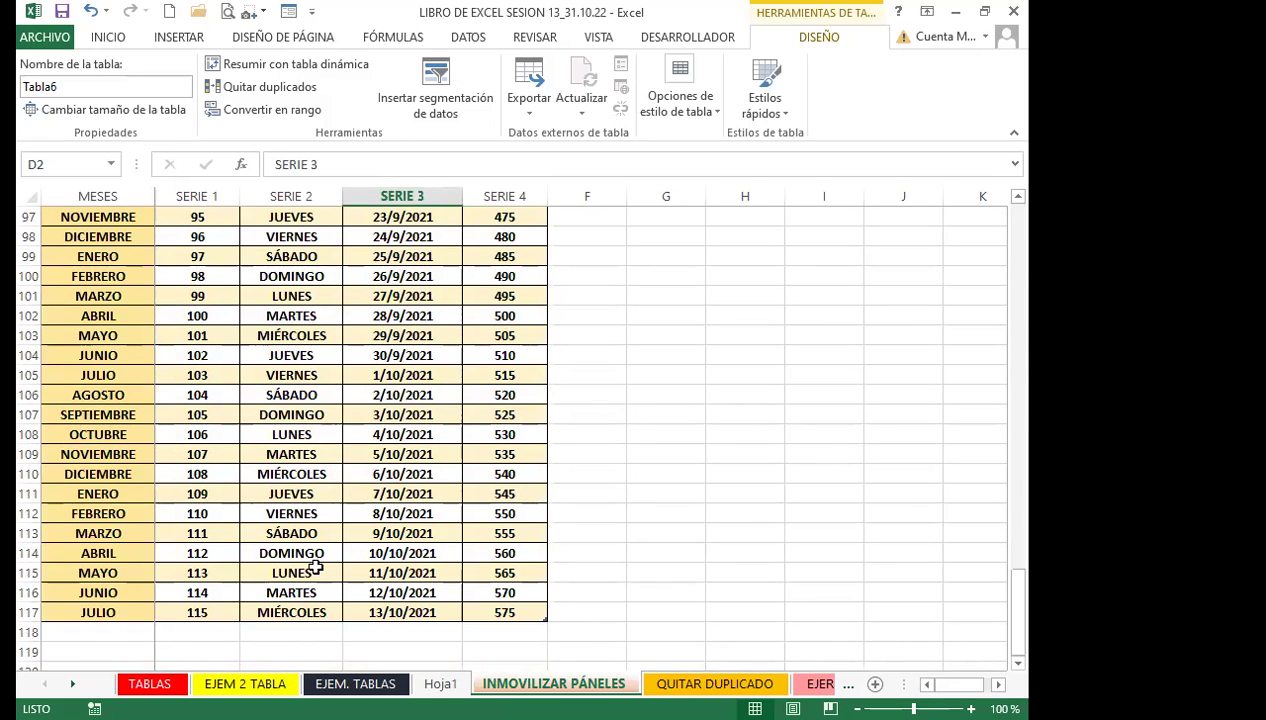
pyautogui.scroll(20, 283, 492)
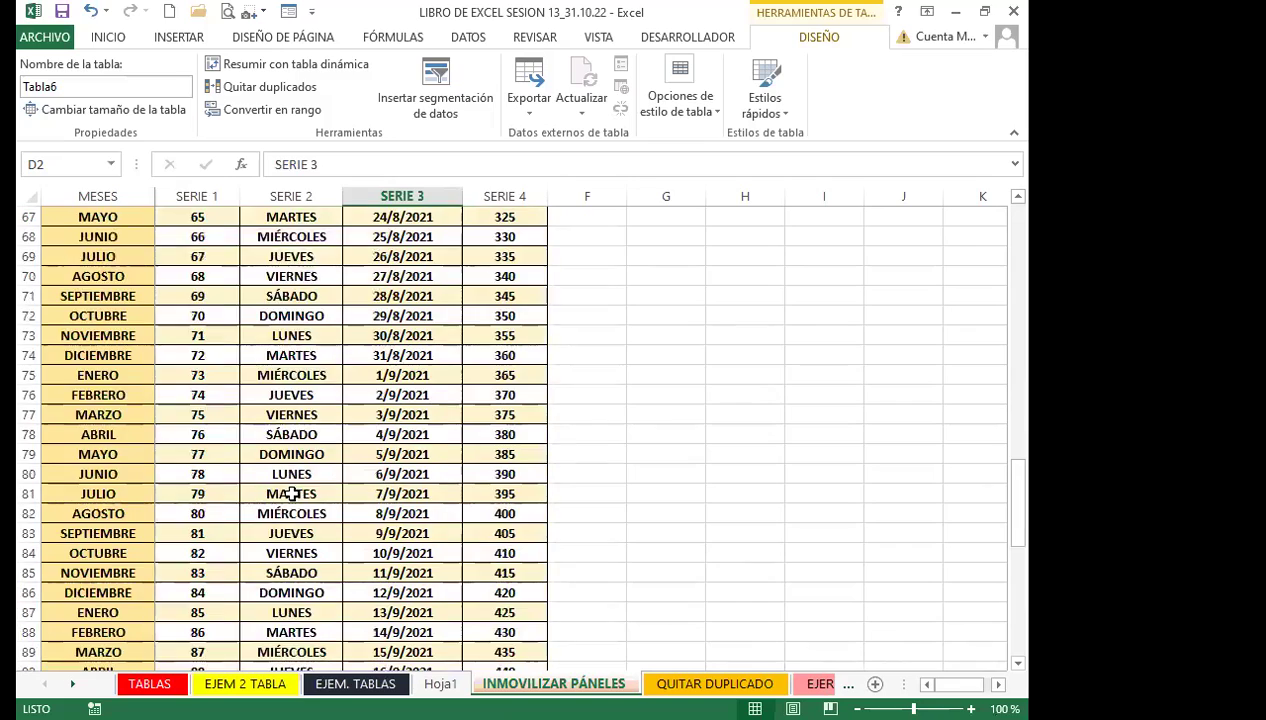
pyautogui.scroll(5, 220, 283)
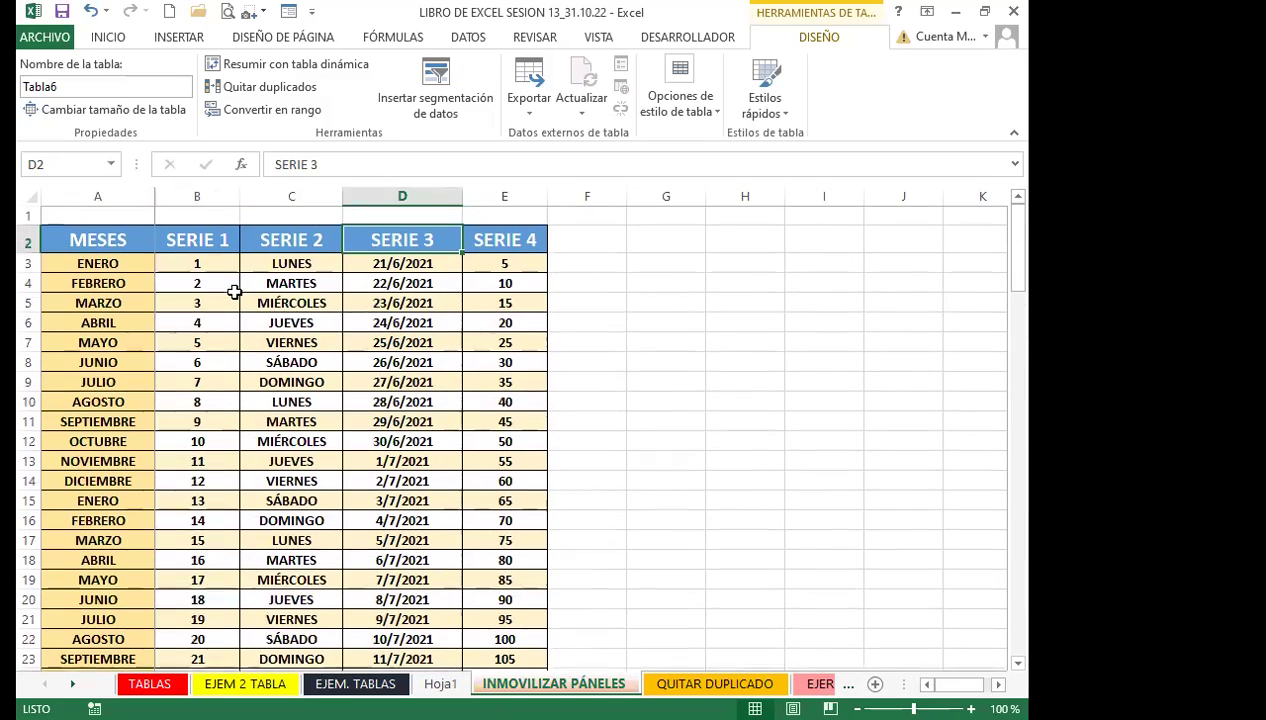
# Select header row 2 and cells B3 and C3, then bring up the VISTA view settings
pyautogui.click(275, 249)
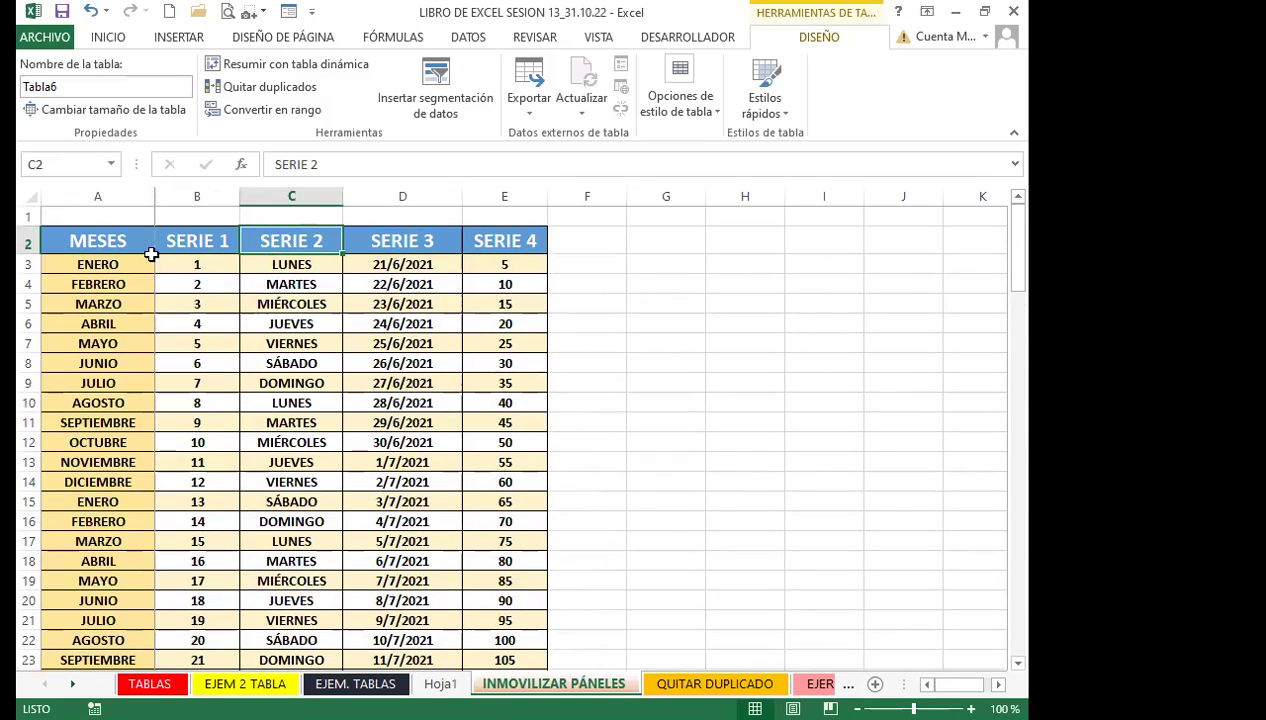
pyautogui.click(28, 243)
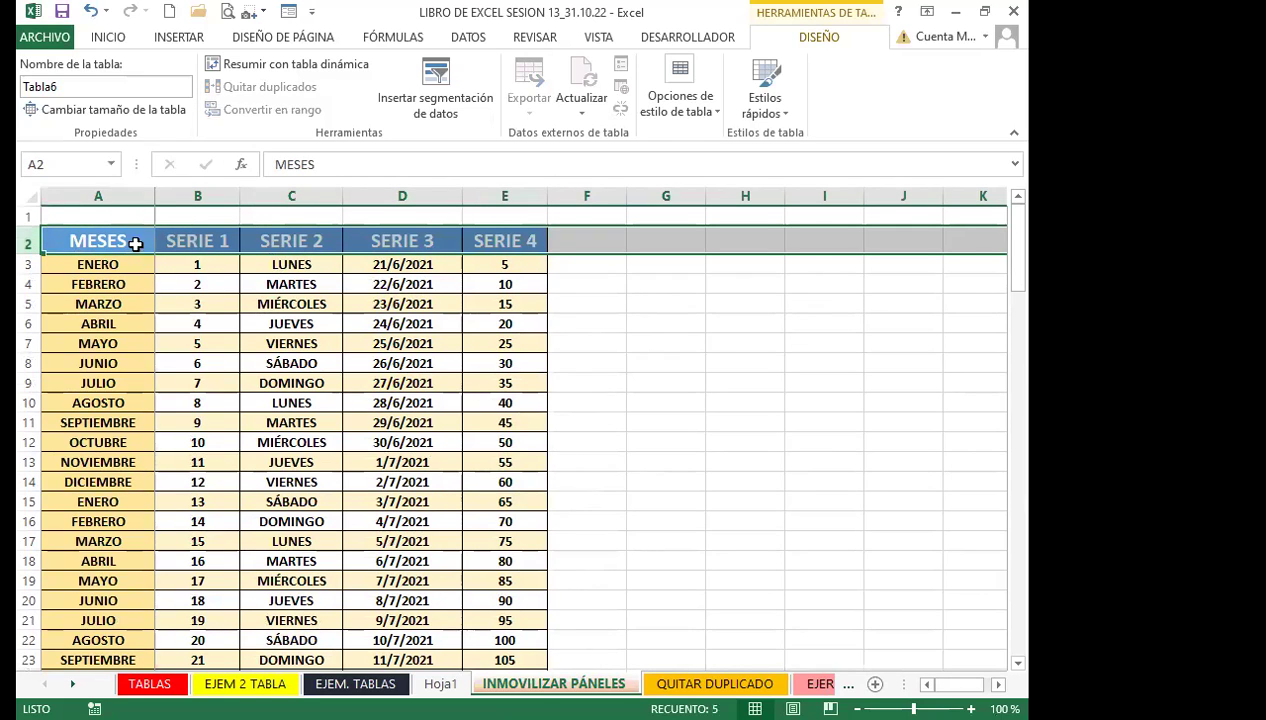
pyautogui.click(203, 266)
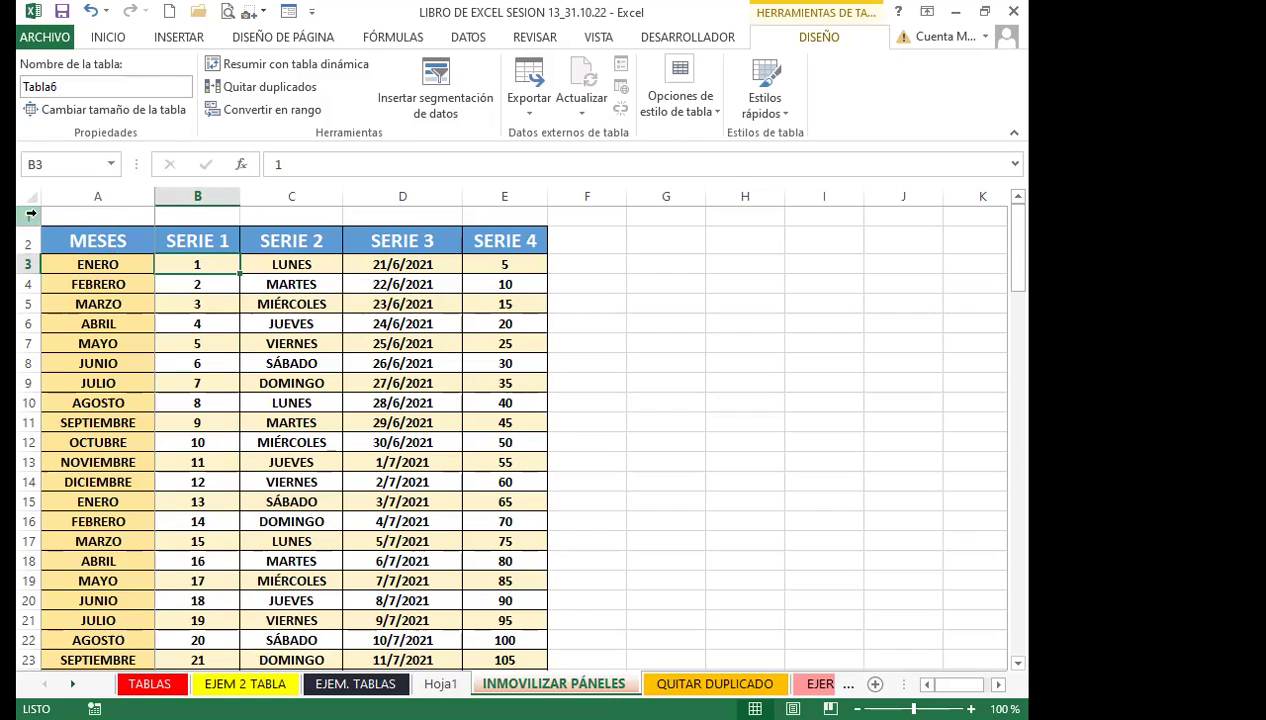
pyautogui.click(188, 241)
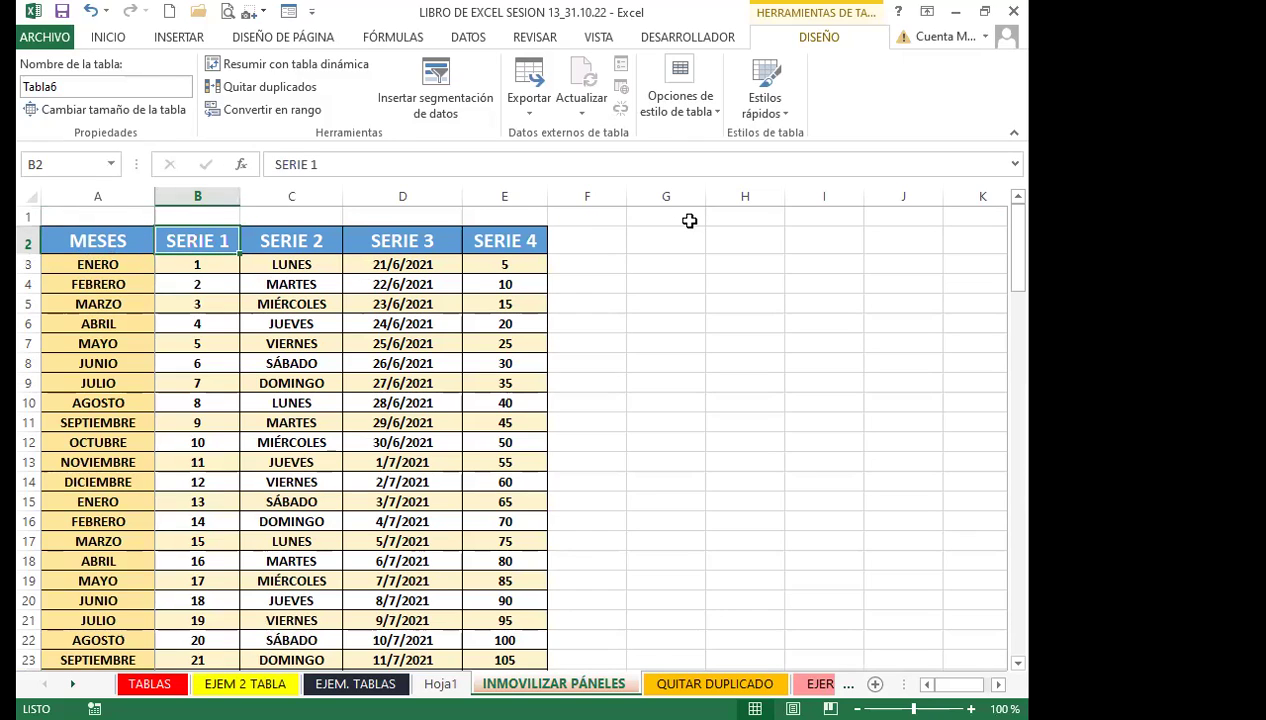
pyautogui.click(222, 265)
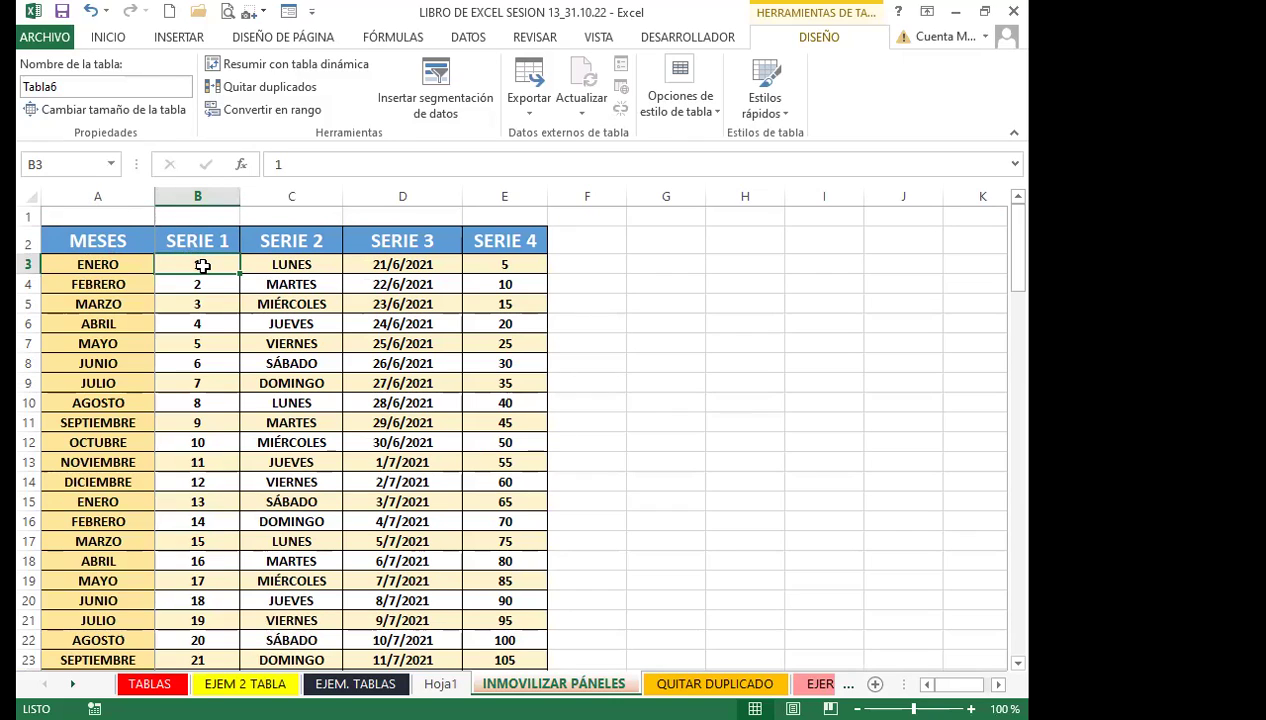
pyautogui.click(300, 264)
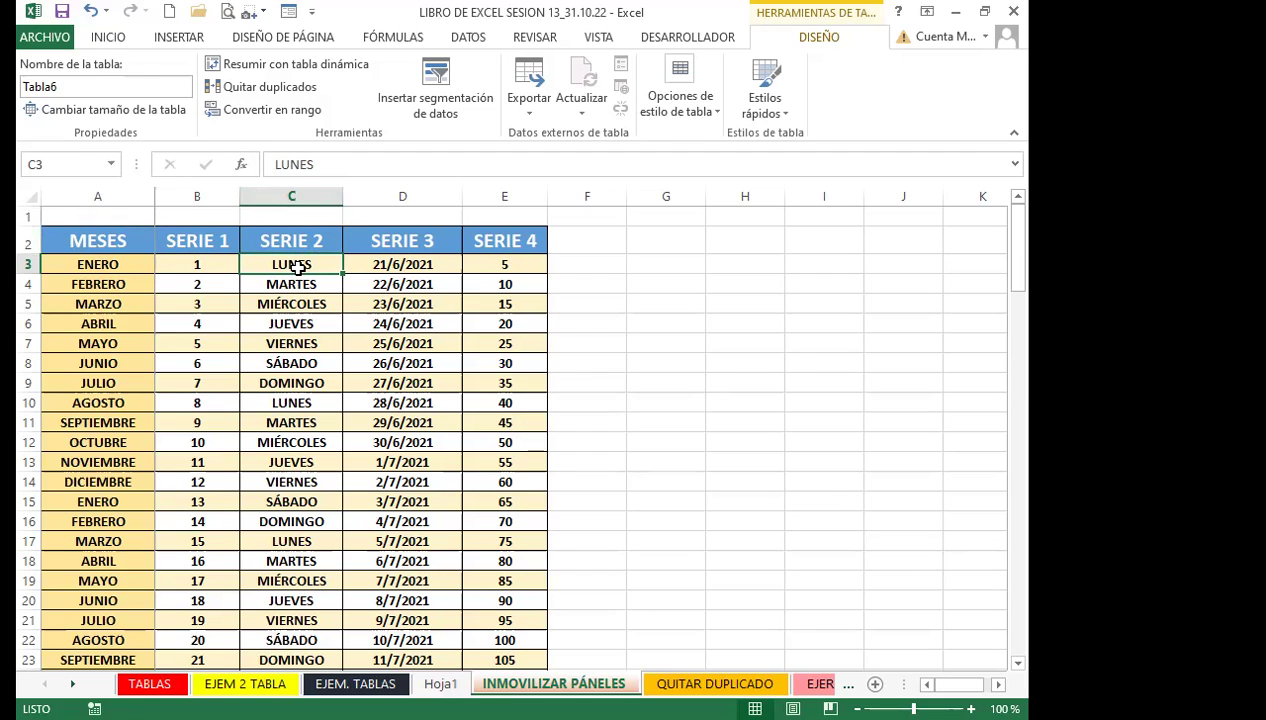
pyautogui.click(599, 37)
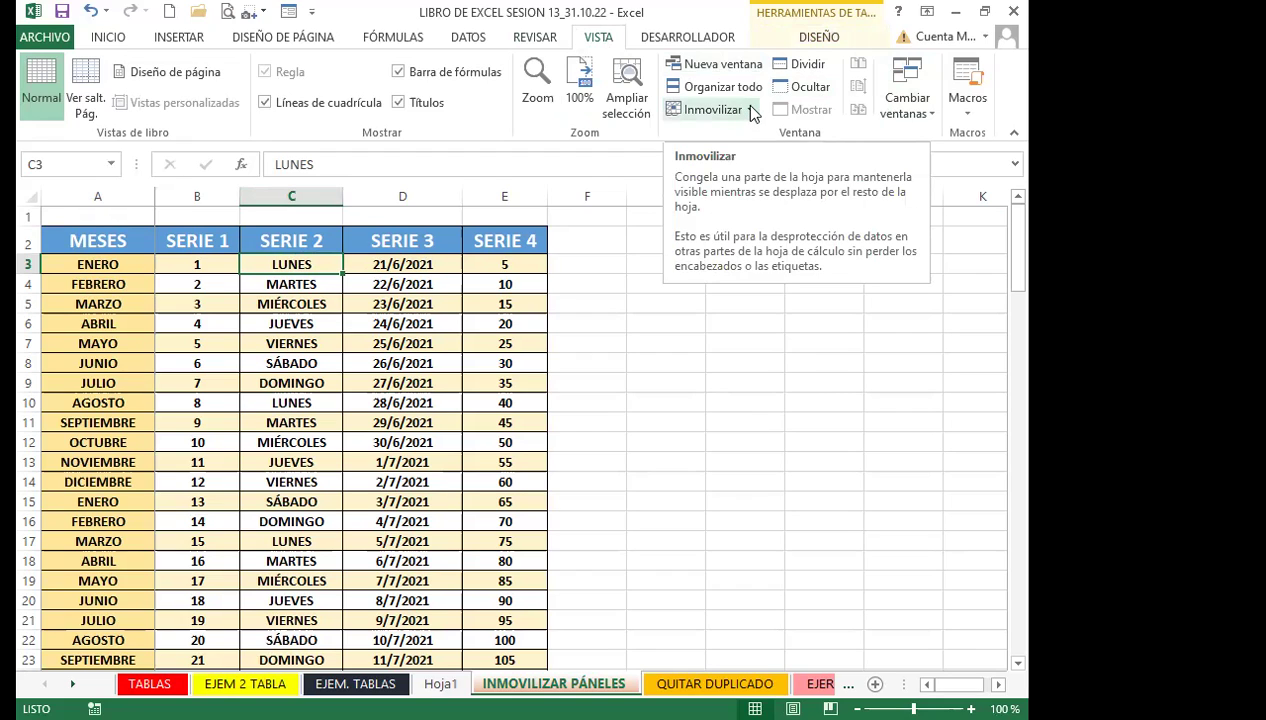
# Choose Movilizar paneles from the Inmovilizar menu to unfreeze all rows and columns
pyautogui.click(750, 110)
pyautogui.click(750, 110)
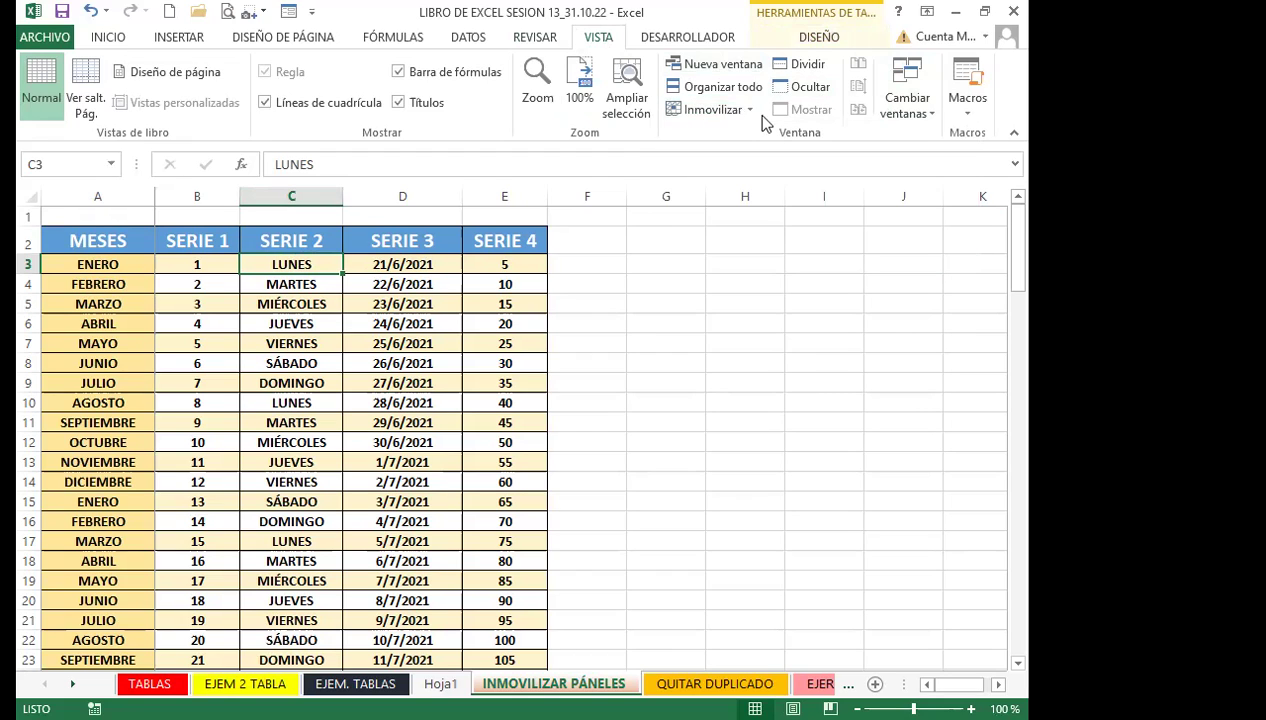
pyautogui.click(712, 110)
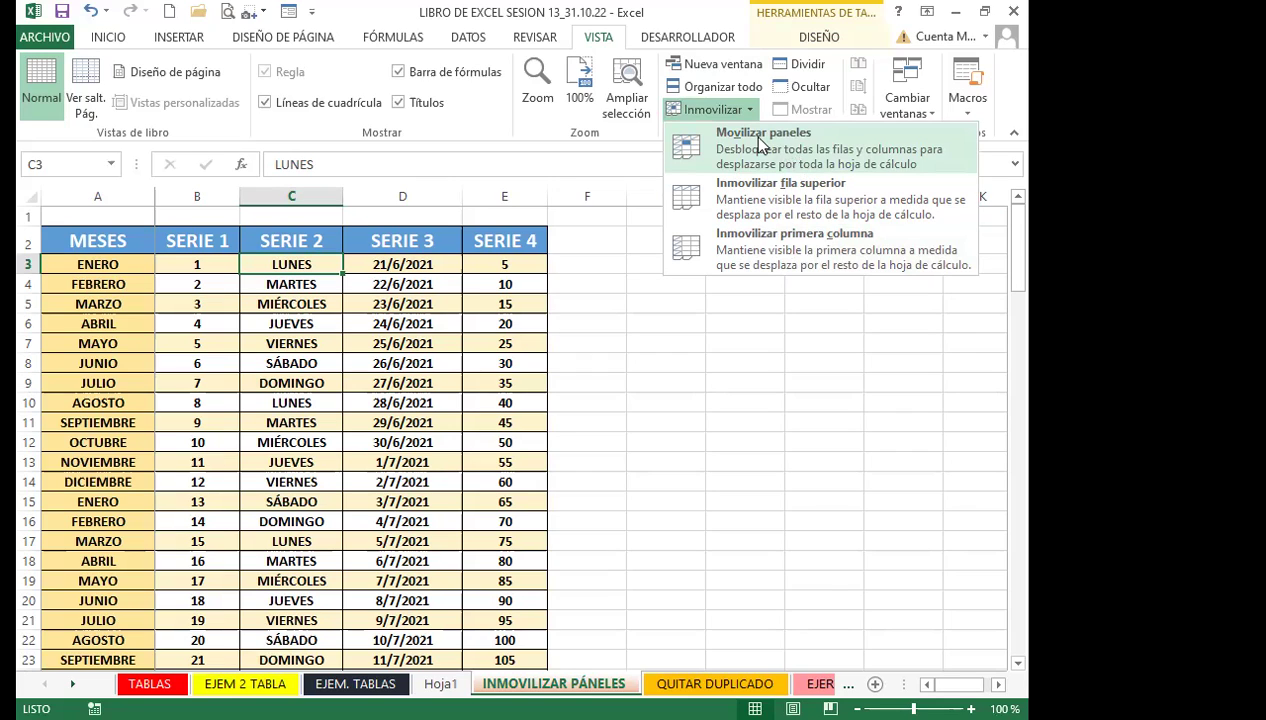
pyautogui.click(760, 145)
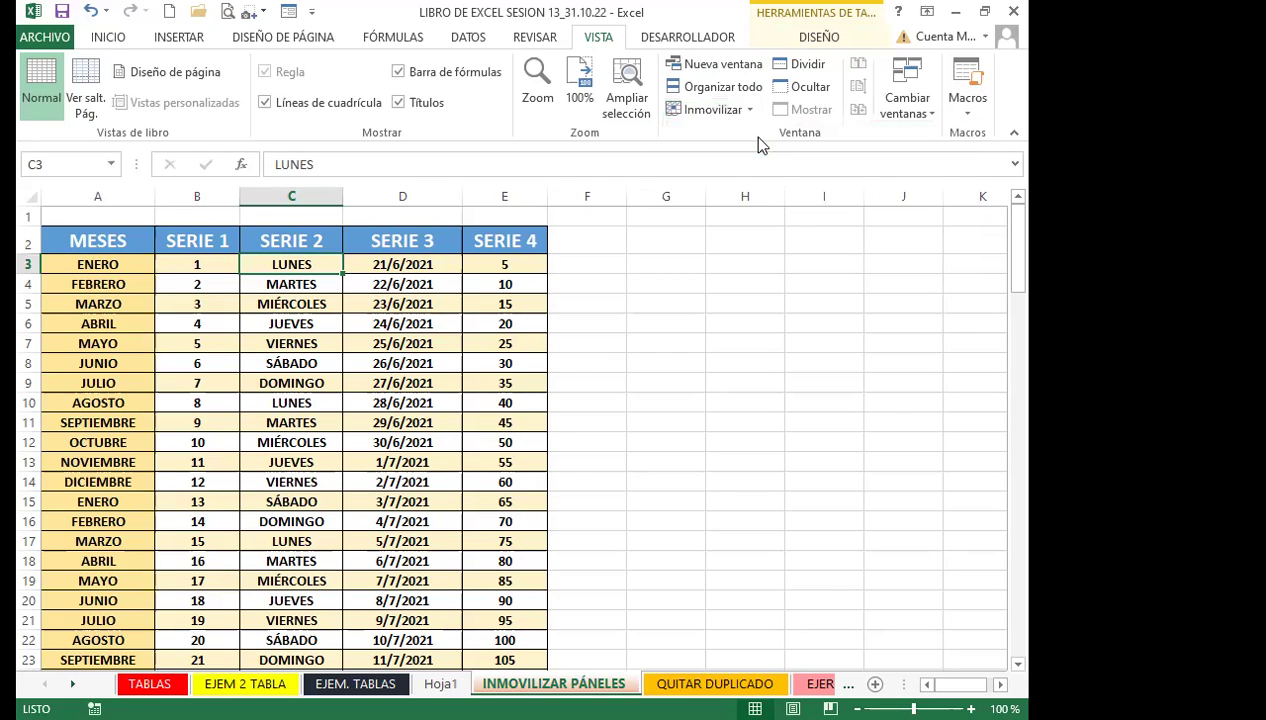
# Scroll the table down and back up to row 3, checking rows 1–2 and columns A–B stay fixed
pyautogui.scroll(-2, 294, 376)
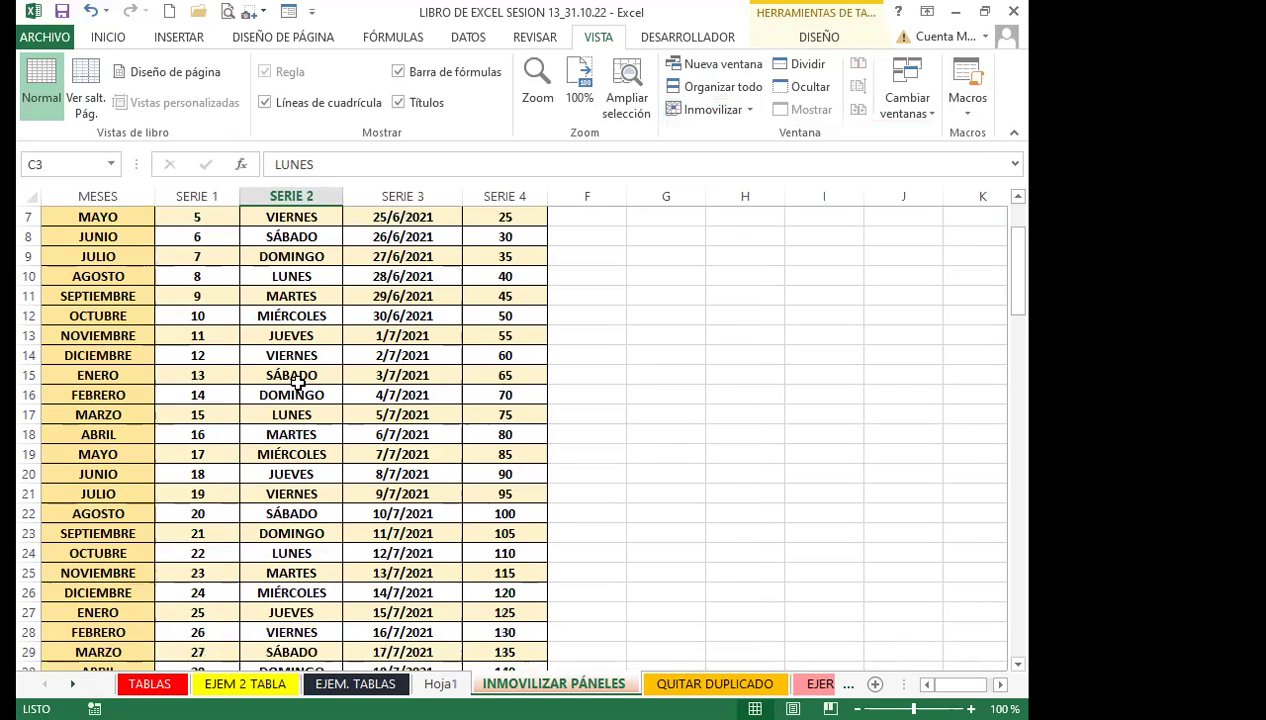
pyautogui.scroll(2, 294, 370)
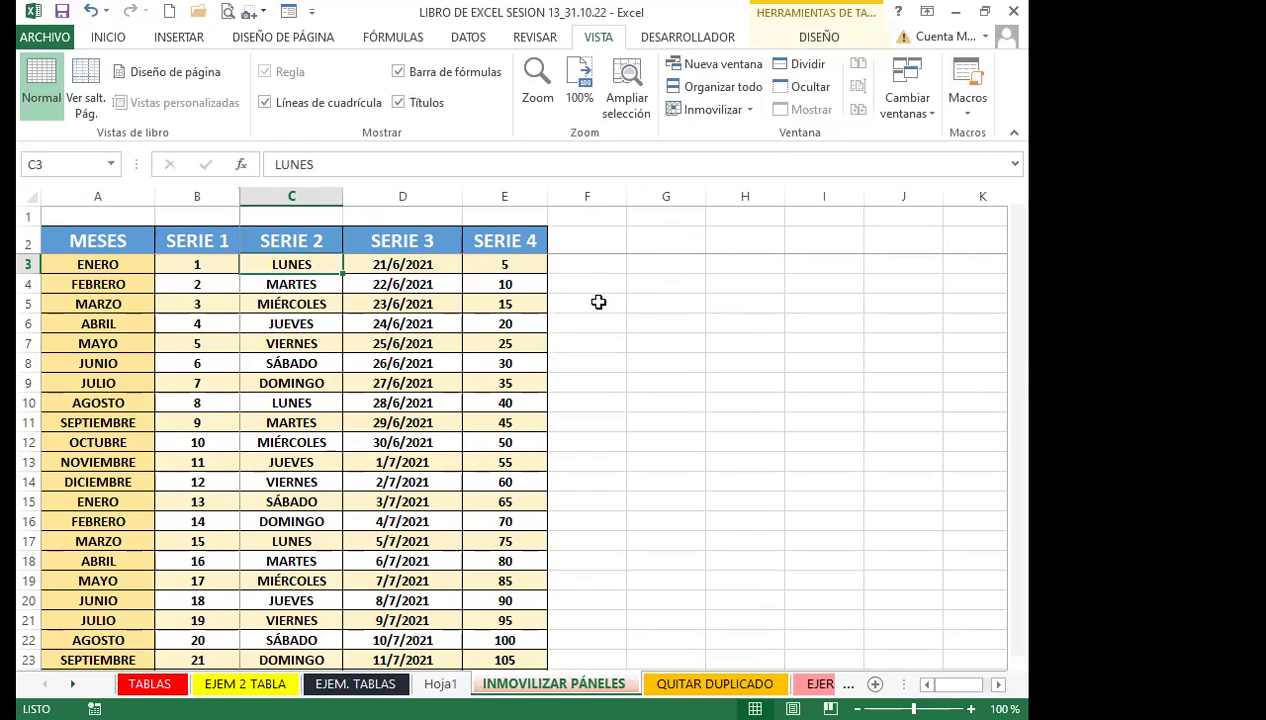
pyautogui.scroll(-20, 331, 554)
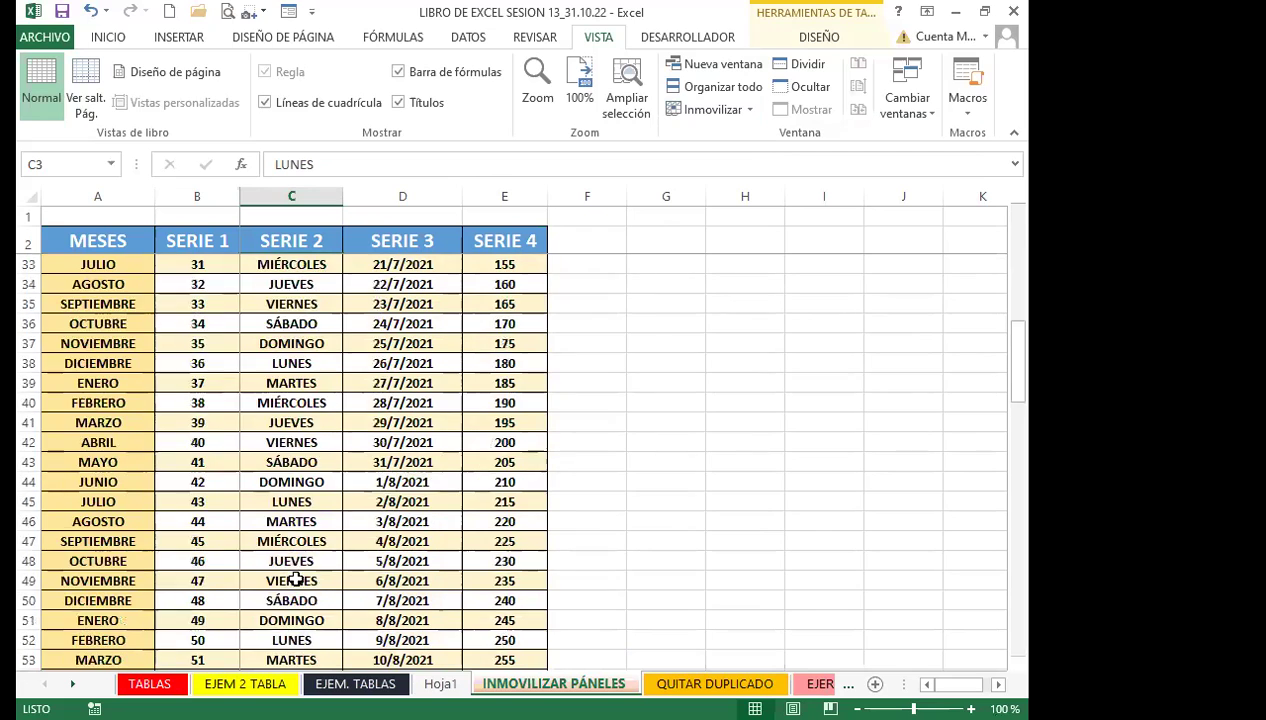
pyautogui.scroll(-6, 285, 578)
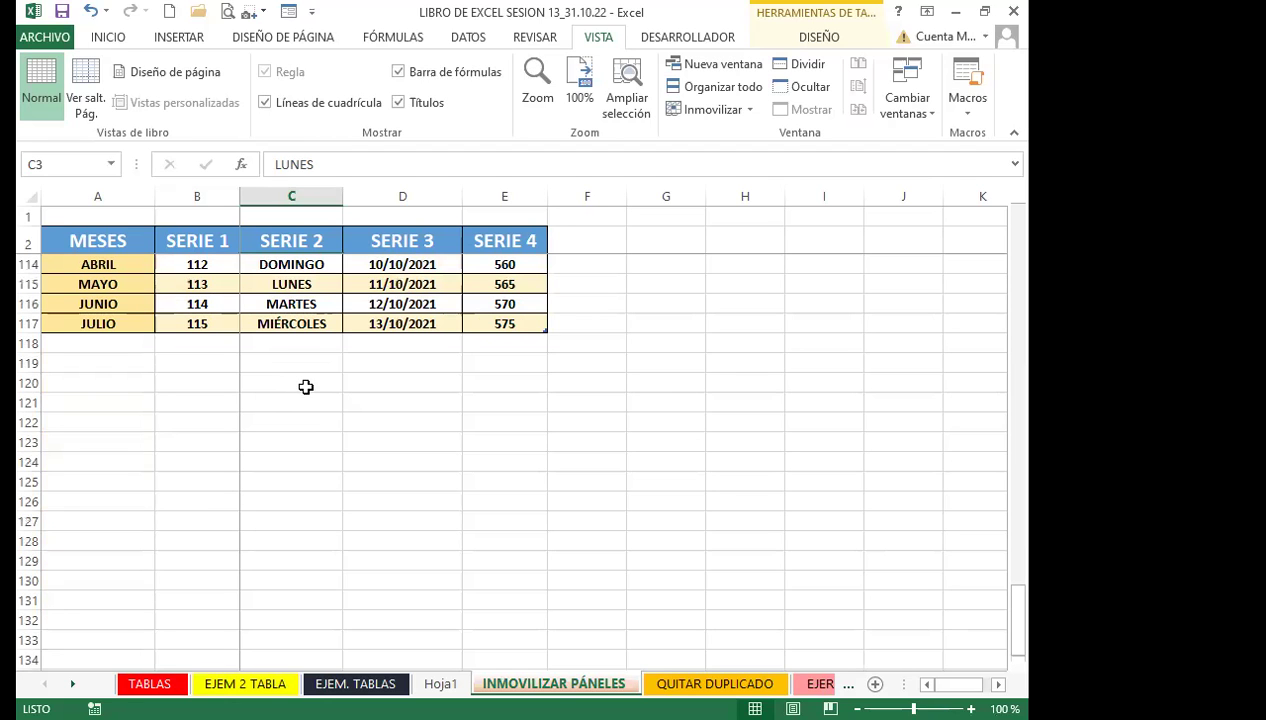
pyautogui.scroll(4, 300, 388)
pyautogui.scroll(11, 257, 362)
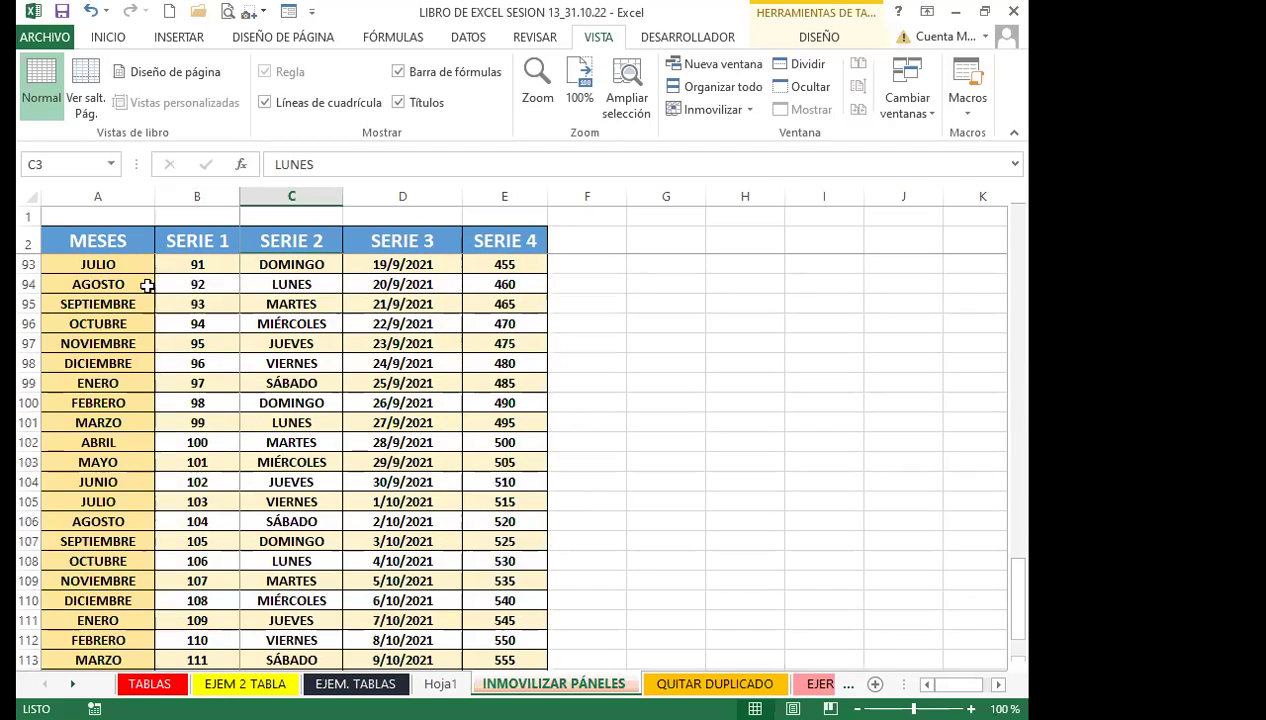
pyautogui.scroll(-16, 409, 447)
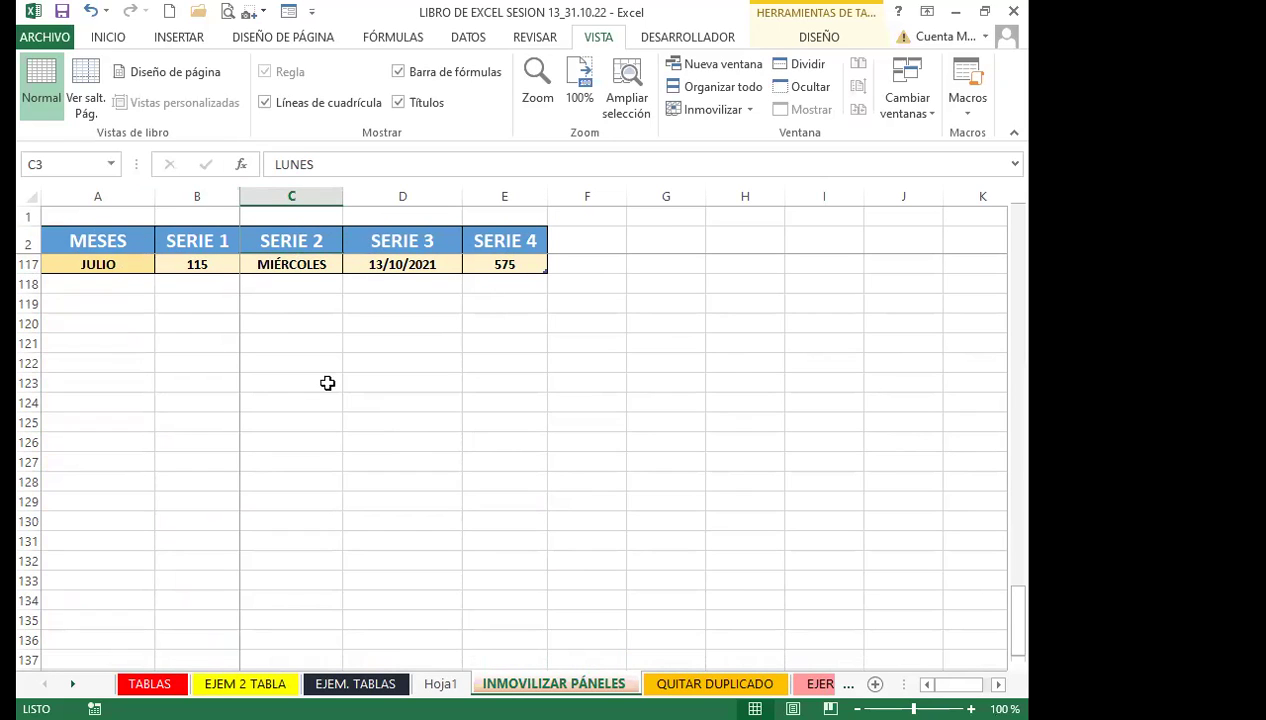
pyautogui.scroll(2, 300, 375)
pyautogui.scroll(8, 263, 362)
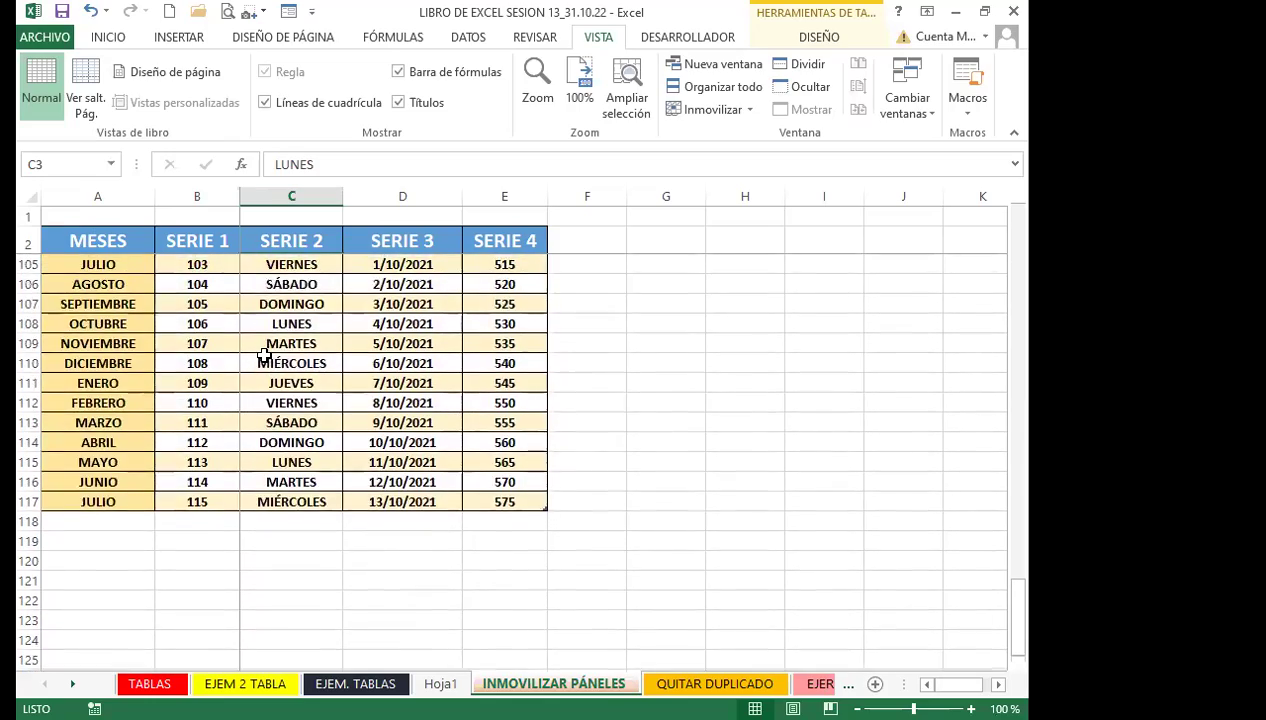
pyautogui.scroll(20, 265, 355)
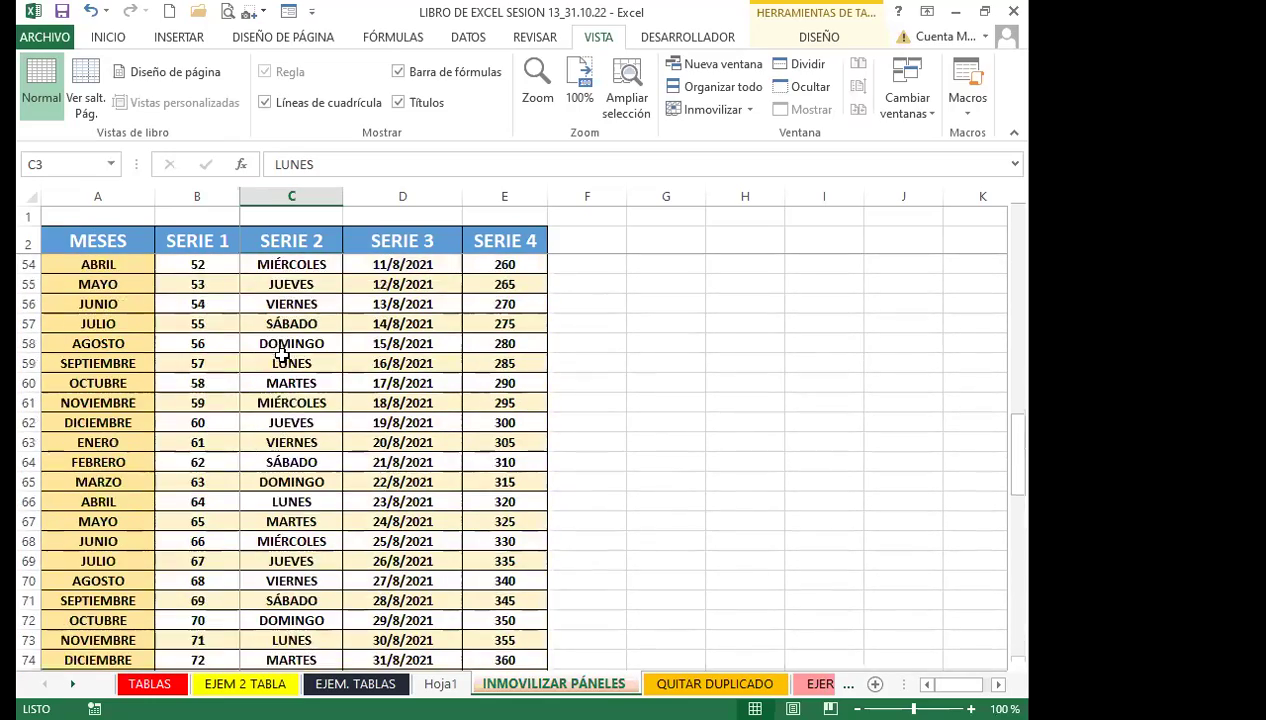
pyautogui.scroll(6, 301, 370)
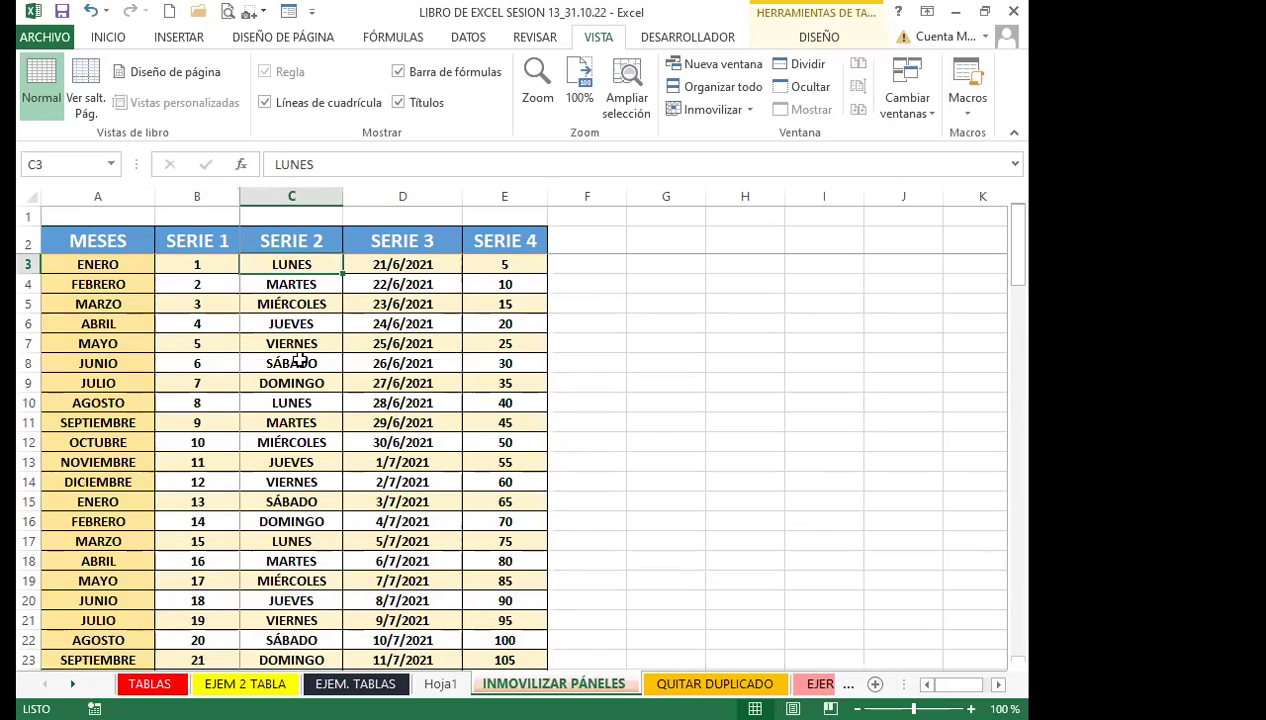
pyautogui.press('Right')
pyautogui.press('Right')
pyautogui.press('Right')
pyautogui.press('Right')
pyautogui.press('Right')
pyautogui.press('Right')
pyautogui.press('Right')
pyautogui.press('Right')
pyautogui.press('Right')
pyautogui.press('Right')
pyautogui.press('Right')
pyautogui.press('Right')
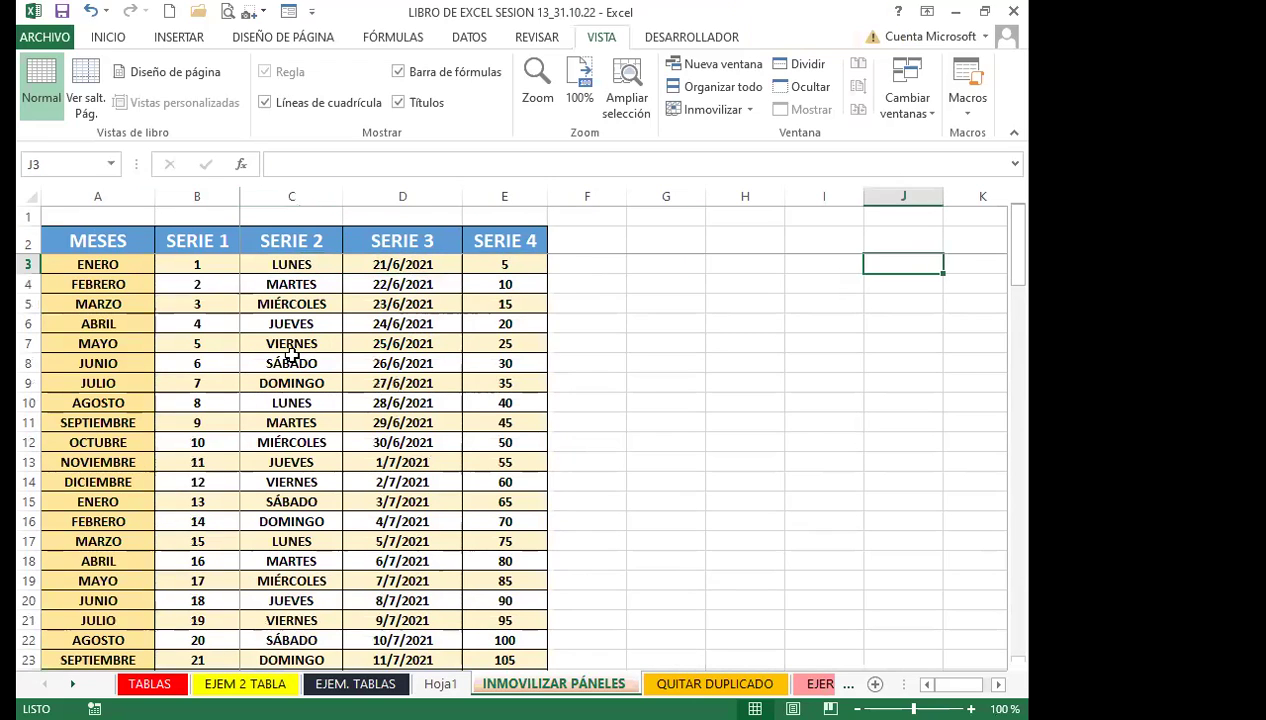
pyautogui.press('Right')
pyautogui.press('Right')
pyautogui.press('Right')
pyautogui.press('Right')
pyautogui.press('Right')
pyautogui.press('Right')
pyautogui.press('Right')
pyautogui.press('Right')
pyautogui.press('Right')
pyautogui.press('Right')
pyautogui.press('Right')
pyautogui.press('Right')
pyautogui.press('Right')
pyautogui.press('Right')
pyautogui.press('Right')
pyautogui.press('Right')
pyautogui.press('Right')
pyautogui.press('Right')
pyautogui.press('Right')
pyautogui.press('Right')
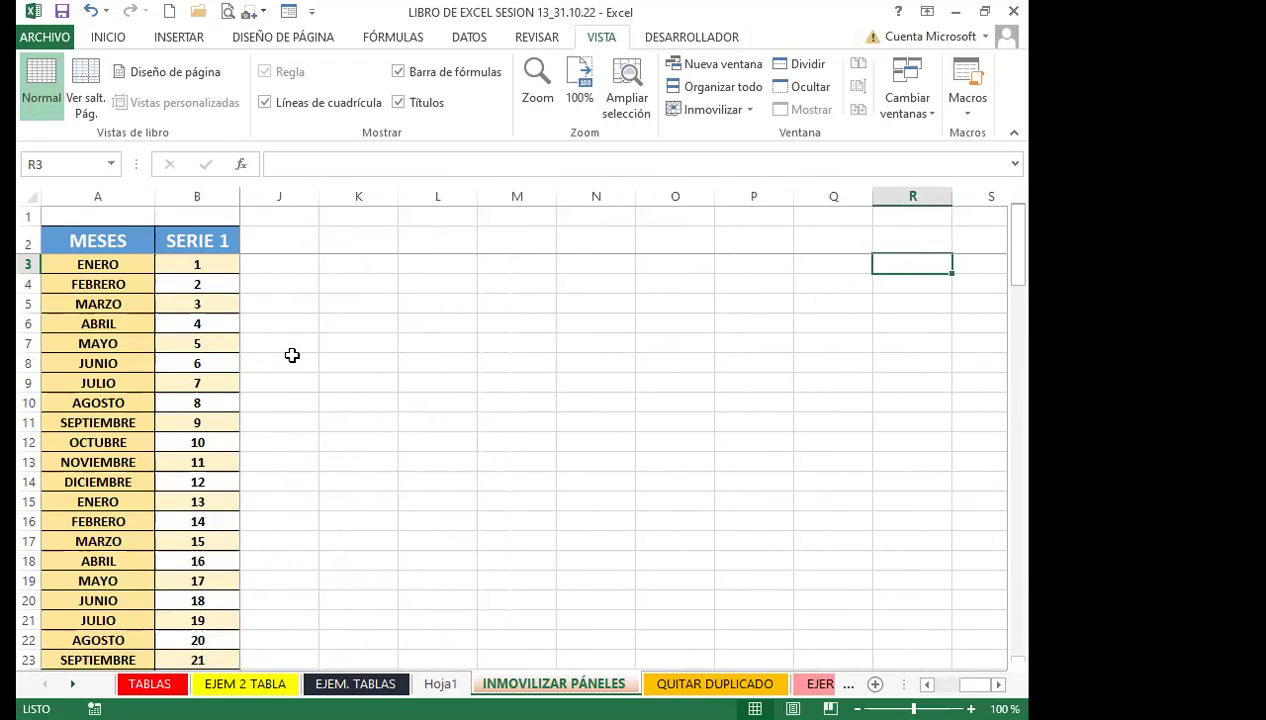
pyautogui.press('Right')
pyautogui.press('Right')
pyautogui.press('Right')
pyautogui.press('Right')
pyautogui.press('Right')
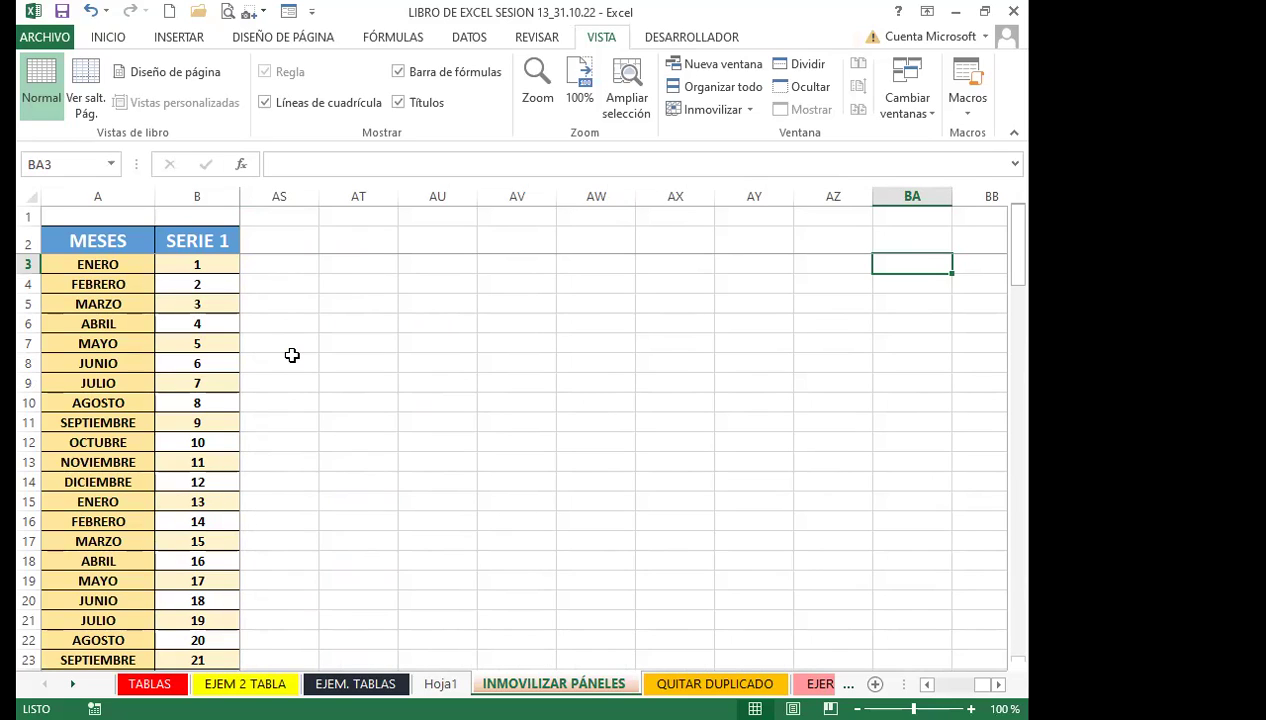
pyautogui.press('Left')
pyautogui.press('Left')
pyautogui.press('Left')
pyautogui.press('Left')
pyautogui.press('Left')
pyautogui.press('Left')
pyautogui.press('Left')
pyautogui.press('Left')
pyautogui.press('Left')
pyautogui.press('Left')
pyautogui.press('Left')
pyautogui.press('Left')
pyautogui.press('Left')
pyautogui.press('Left')
pyautogui.press('Left')
pyautogui.press('Left')
pyautogui.press('Left')
pyautogui.press('Left')
pyautogui.press('Left')
pyautogui.press('Left')
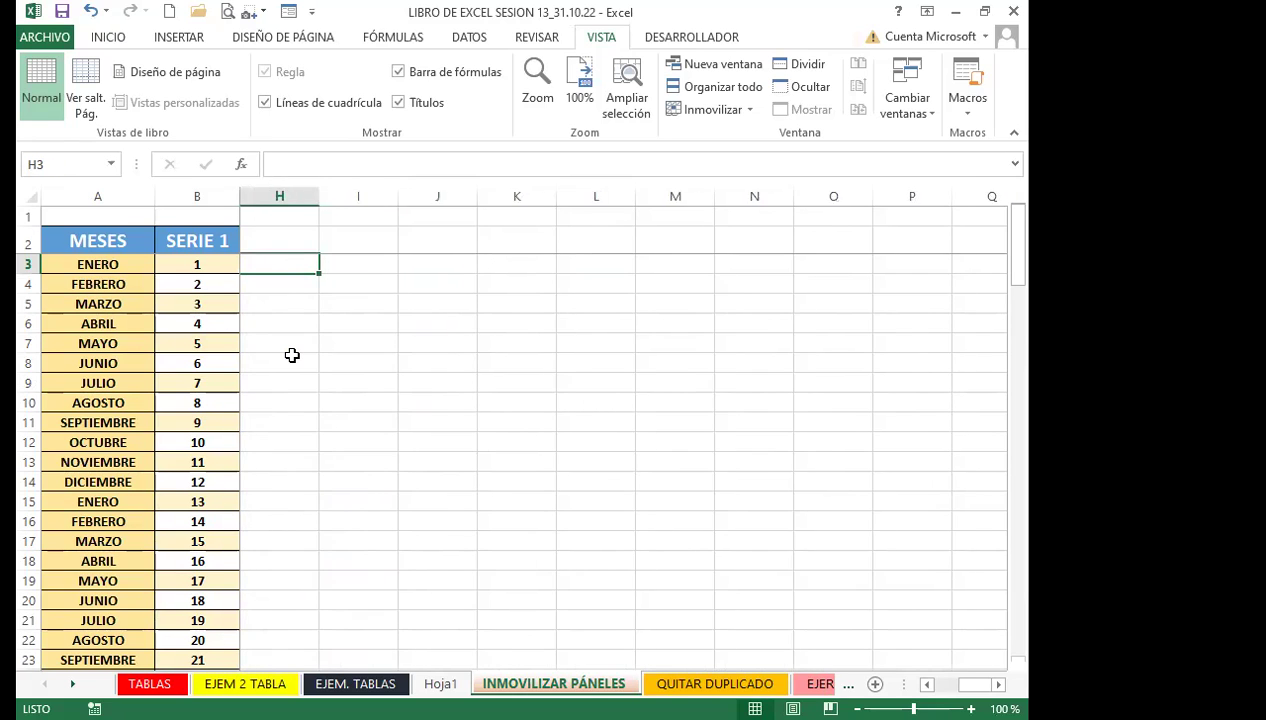
pyautogui.press('Left')
pyautogui.press('Left')
pyautogui.press('Left')
pyautogui.press('Left')
pyautogui.press('Left')
pyautogui.press('Left')
pyautogui.press('Left')
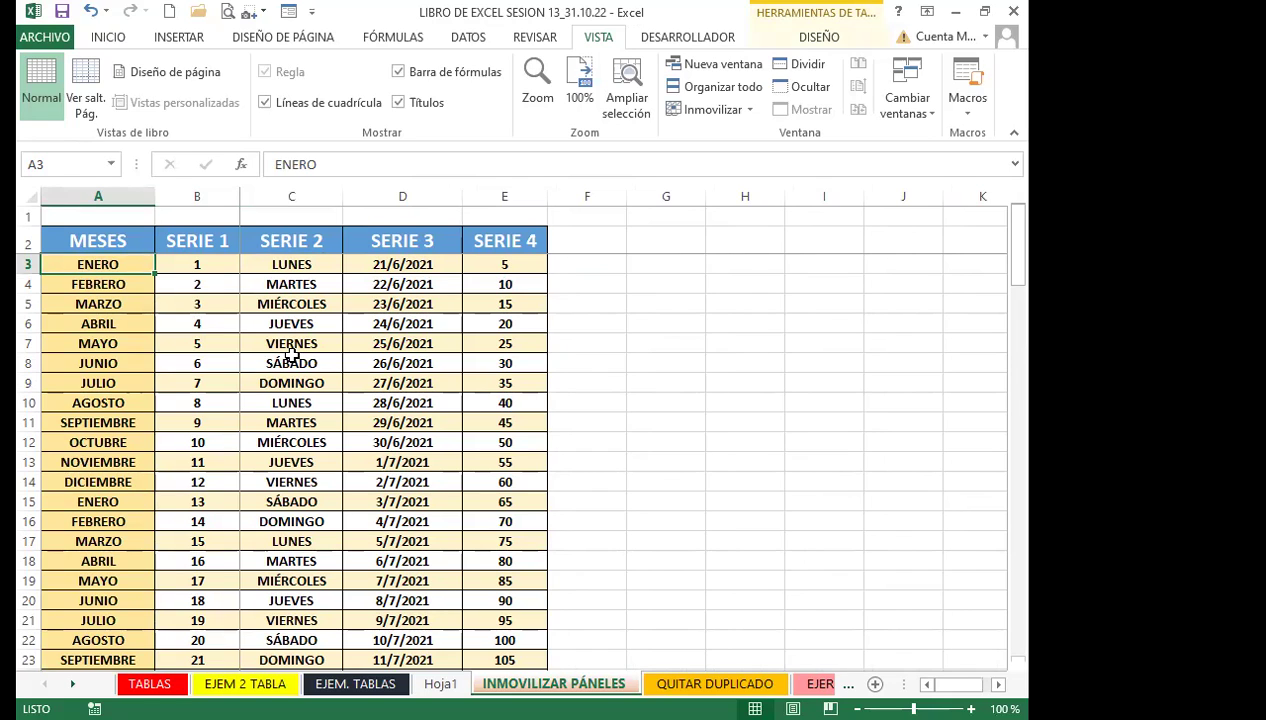
pyautogui.press('Right')
pyautogui.press('Right')
pyautogui.press('Right')
pyautogui.press('Right')
pyautogui.press('Right')
pyautogui.press('Right')
pyautogui.press('Right')
pyautogui.press('Right')
pyautogui.press('Right')
pyautogui.press('Right')
pyautogui.press('Right')
pyautogui.press('Right')
pyautogui.press('Right')
pyautogui.press('Right')
pyautogui.press('Right')
pyautogui.press('Right')
pyautogui.press('Right')
pyautogui.press('Right')
pyautogui.press('Right')
pyautogui.press('Right')
pyautogui.press('Right')
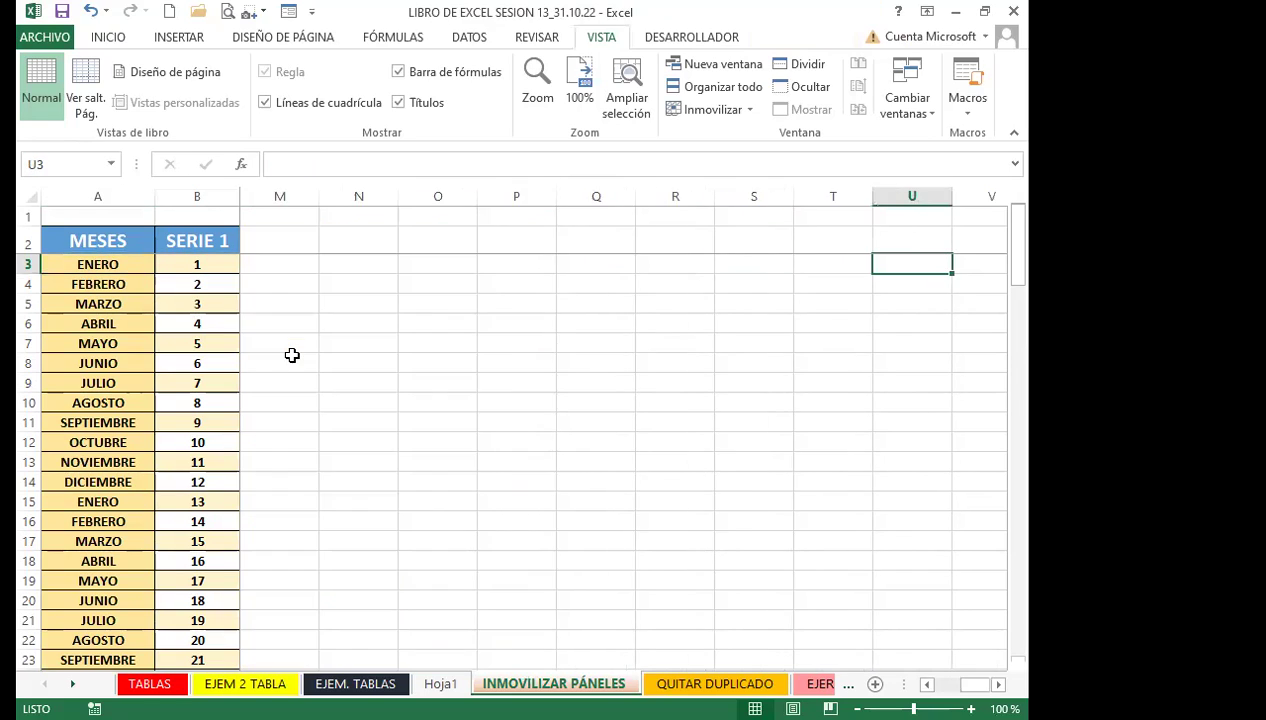
pyautogui.press('Left')
pyautogui.press('Left')
pyautogui.press('Left')
pyautogui.press('Left')
pyautogui.press('Left')
pyautogui.press('Left')
pyautogui.press('Left')
pyautogui.press('Left')
pyautogui.press('Left')
pyautogui.press('Left')
pyautogui.press('Left')
pyautogui.press('Left')
pyautogui.press('Left')
pyautogui.press('Left')
pyautogui.press('Left')
pyautogui.press('Left')
pyautogui.press('Left')
pyautogui.press('Left')
pyautogui.press('Left')
pyautogui.press('Left')
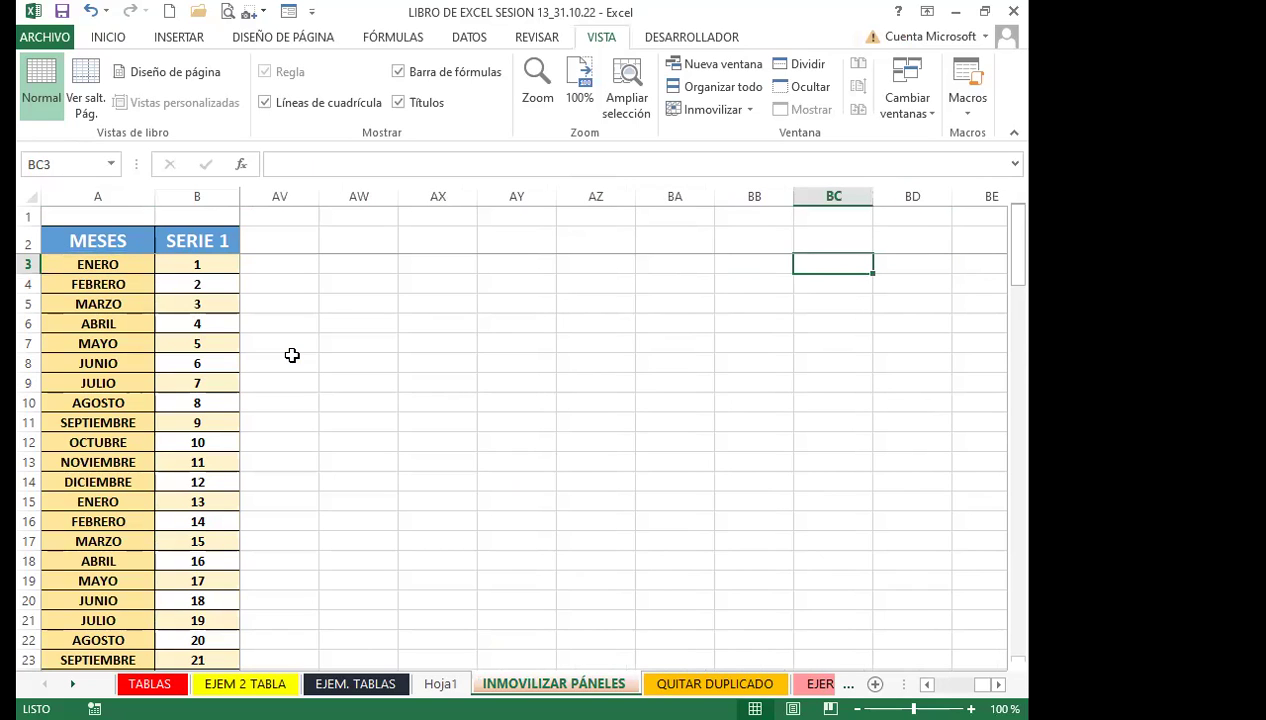
pyautogui.press('Left')
pyautogui.press('Left')
pyautogui.press('Left')
pyautogui.press('Left')
pyautogui.press('Left')
pyautogui.press('Left')
pyautogui.press('Left')
pyautogui.press('Left')
pyautogui.press('Left')
pyautogui.press('Left')
pyautogui.press('Left')
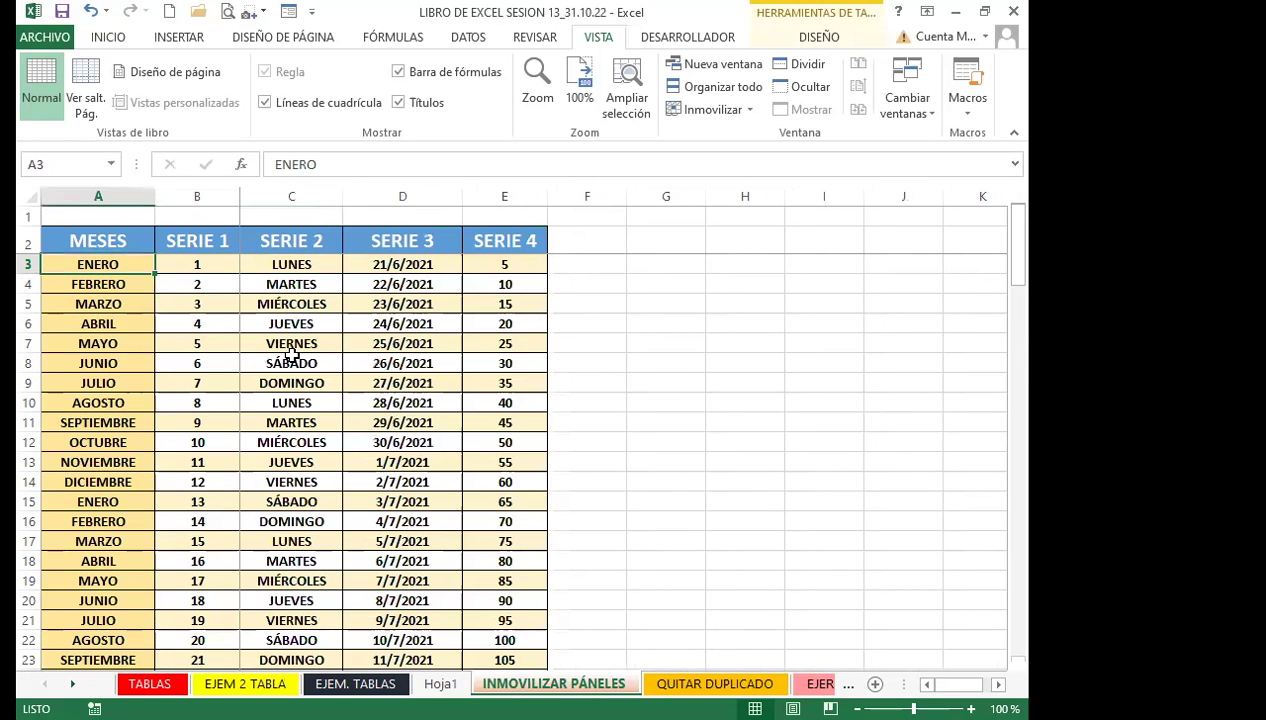
# Unfreeze the panes with Movilizar paneles and scroll to test
pyautogui.click(536, 437)
pyautogui.click(728, 108)
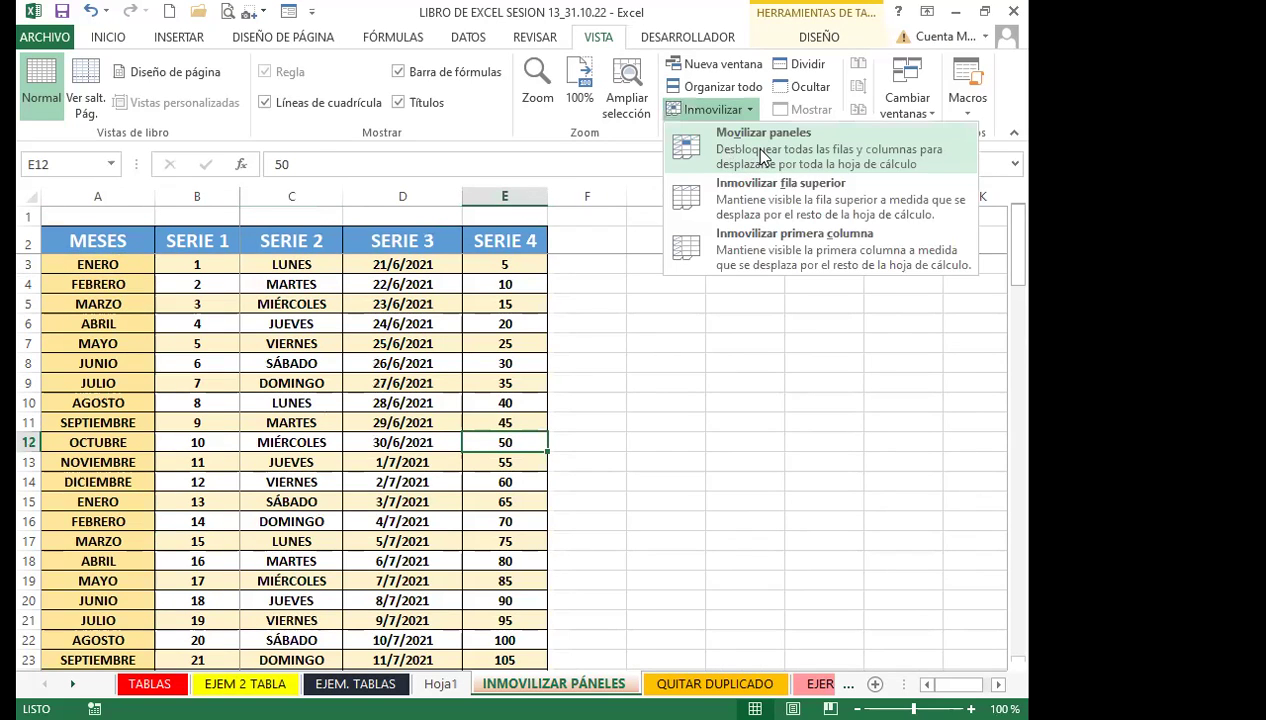
pyautogui.click(760, 155)
pyautogui.scroll(-11, 562, 398)
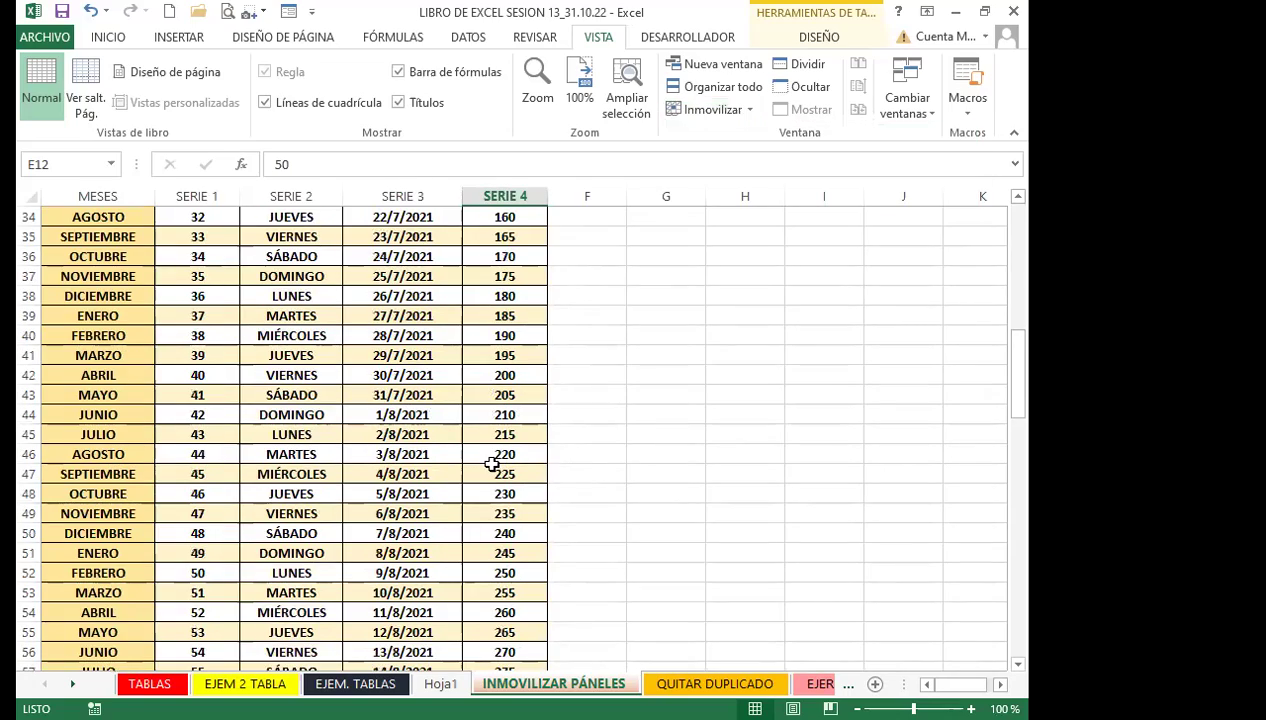
pyautogui.scroll(-20, 492, 463)
pyautogui.scroll(20, 490, 458)
pyautogui.scroll(14, 489, 454)
# Move along row 8 from D8 to confirm no columns stay frozen
pyautogui.click(384, 360)
pyautogui.press('Right')
pyautogui.press('Right')
pyautogui.press('Right')
pyautogui.press('Right')
pyautogui.press('Right')
pyautogui.press('Right')
pyautogui.press('Right')
pyautogui.press('Right')
pyautogui.press('Right')
pyautogui.press('Right')
pyautogui.press('Right')
pyautogui.press('Right')
pyautogui.press('Right')
pyautogui.press('Right')
pyautogui.press('Right')
pyautogui.press('Right')
pyautogui.press('Right')
pyautogui.press('Right')
pyautogui.press('Right')
pyautogui.press('Left')
pyautogui.press('Left')
pyautogui.press('Left')
pyautogui.press('Left')
pyautogui.press('Left')
pyautogui.press('Left')
pyautogui.press('Left')
pyautogui.press('Left')
pyautogui.press('Left')
pyautogui.press('Left')
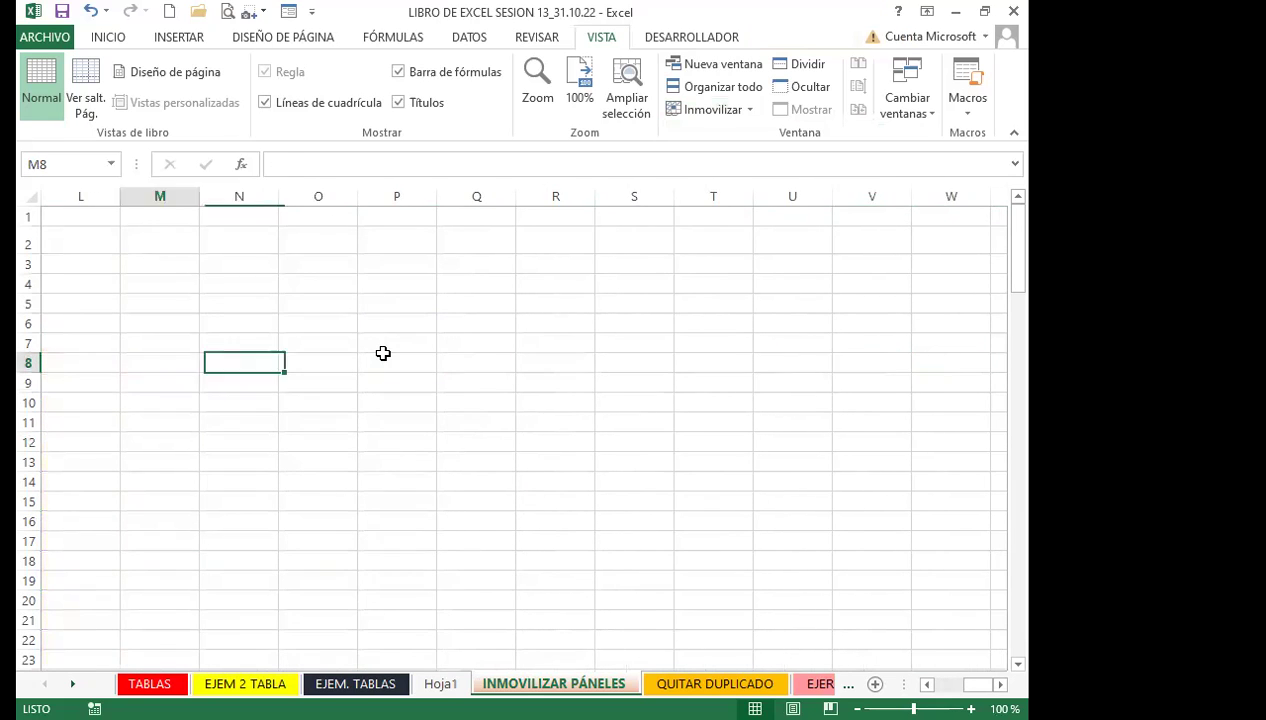
pyautogui.press('Home')
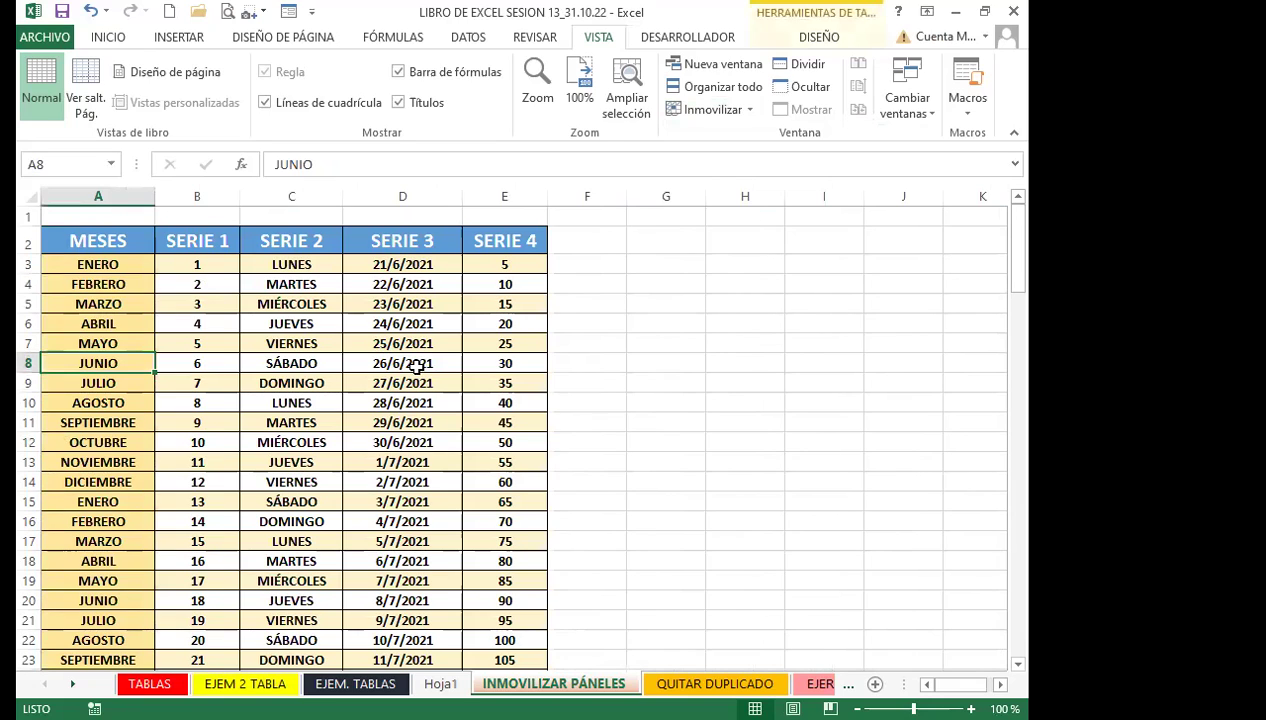
# Freeze panes at cell E6, locking rows 1–5 and columns A–D
pyautogui.click(507, 284)
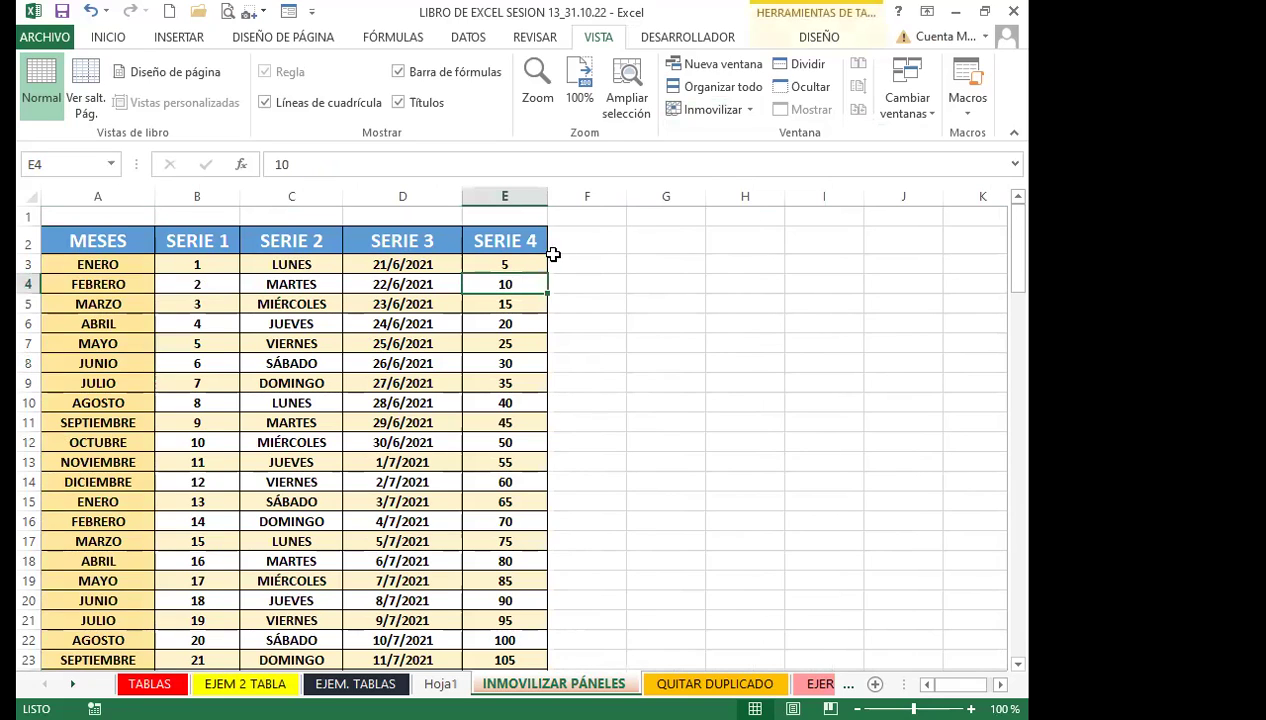
pyautogui.click(507, 323)
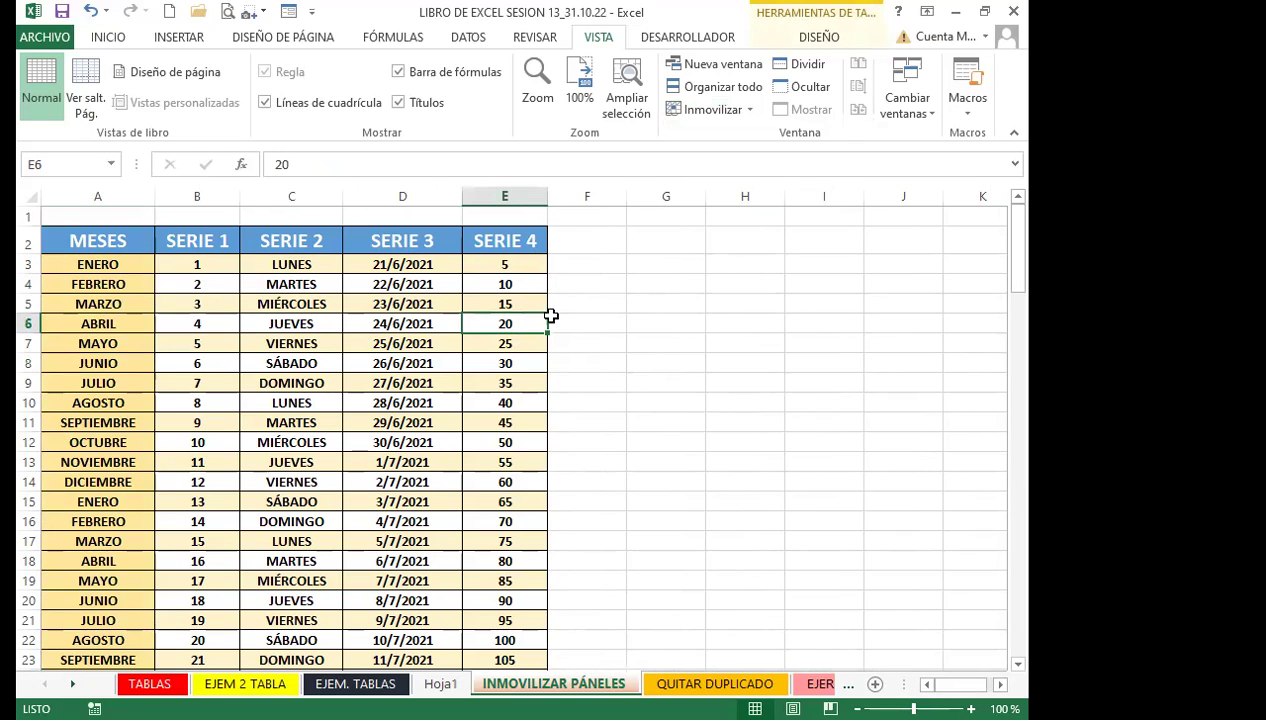
pyautogui.click(742, 108)
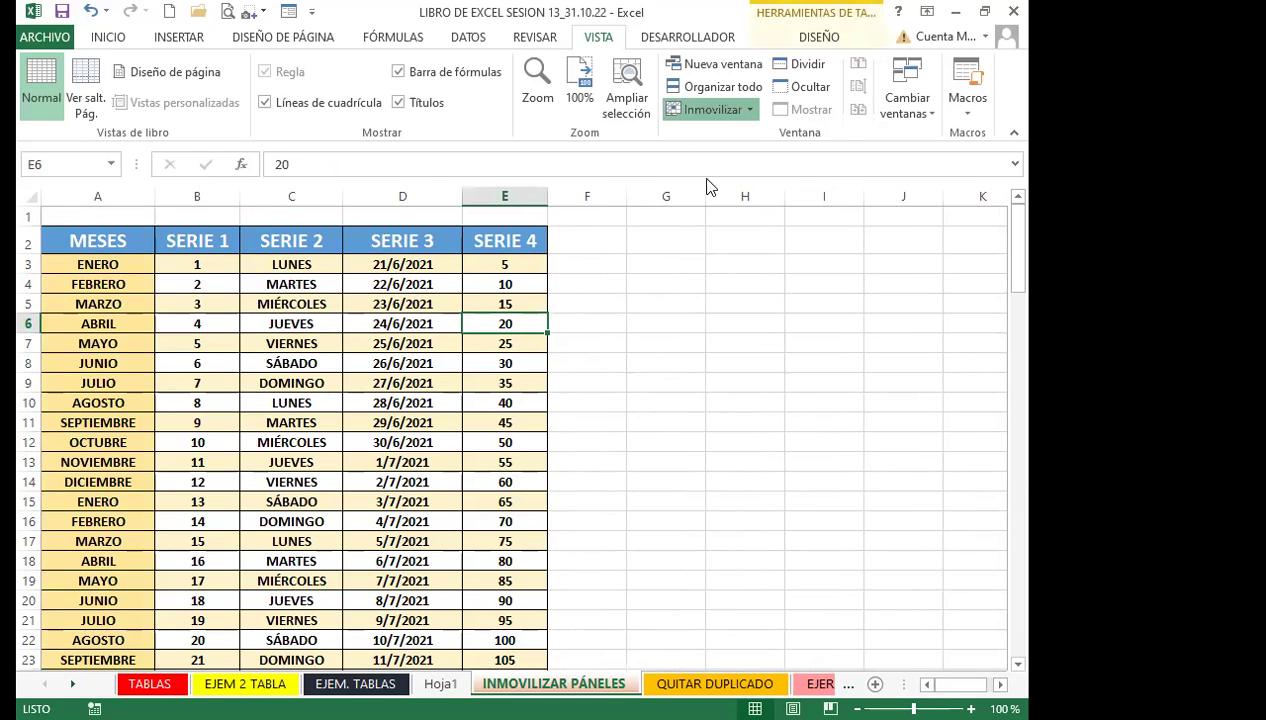
pyautogui.click(748, 149)
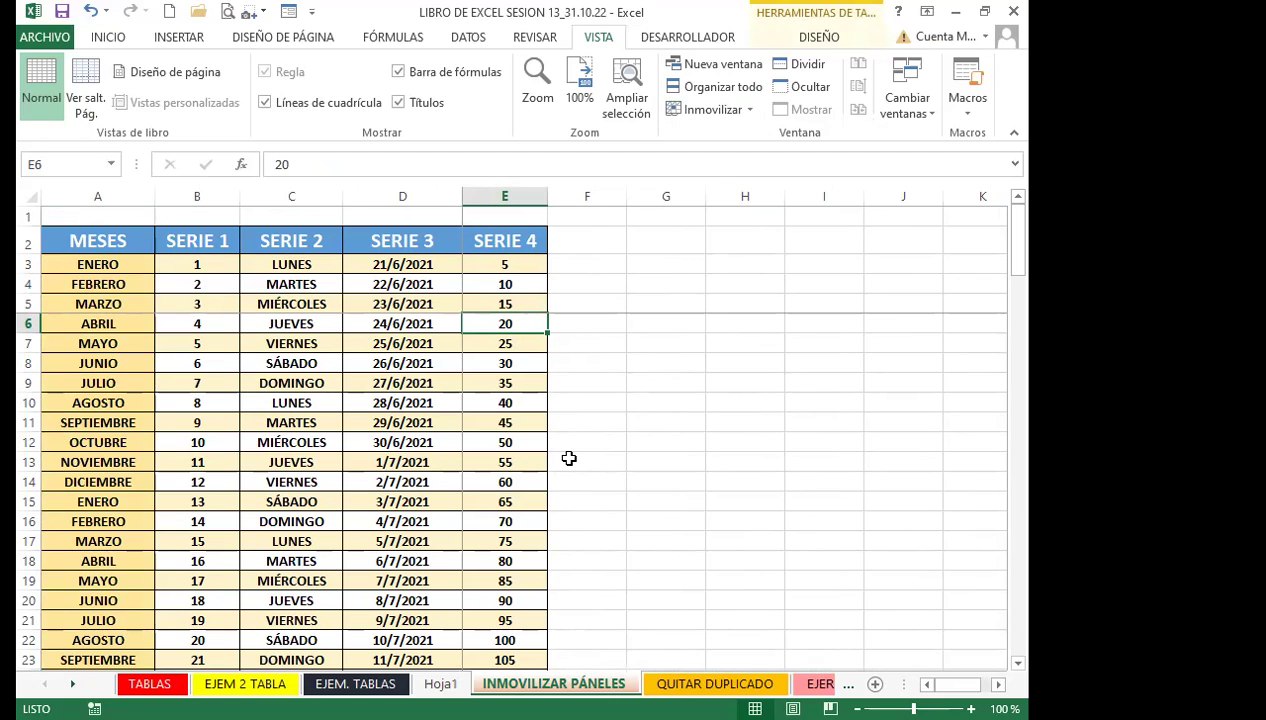
# Move right and down from E6 to confirm rows 1–5 and columns A–D stay fixed
pyautogui.press('Right')
pyautogui.press('Right')
pyautogui.press('Right')
pyautogui.press('Right')
pyautogui.press('Right')
pyautogui.press('Right')
pyautogui.press('Right')
pyautogui.press('Right')
pyautogui.press('Right')
pyautogui.press('Right')
pyautogui.press('Right')
pyautogui.press('Right')
pyautogui.press('Right')
pyautogui.press('Right')
pyautogui.press('Right')
pyautogui.press('Right')
pyautogui.press('Right')
pyautogui.press('Right')
pyautogui.press('Right')
pyautogui.press('Right')
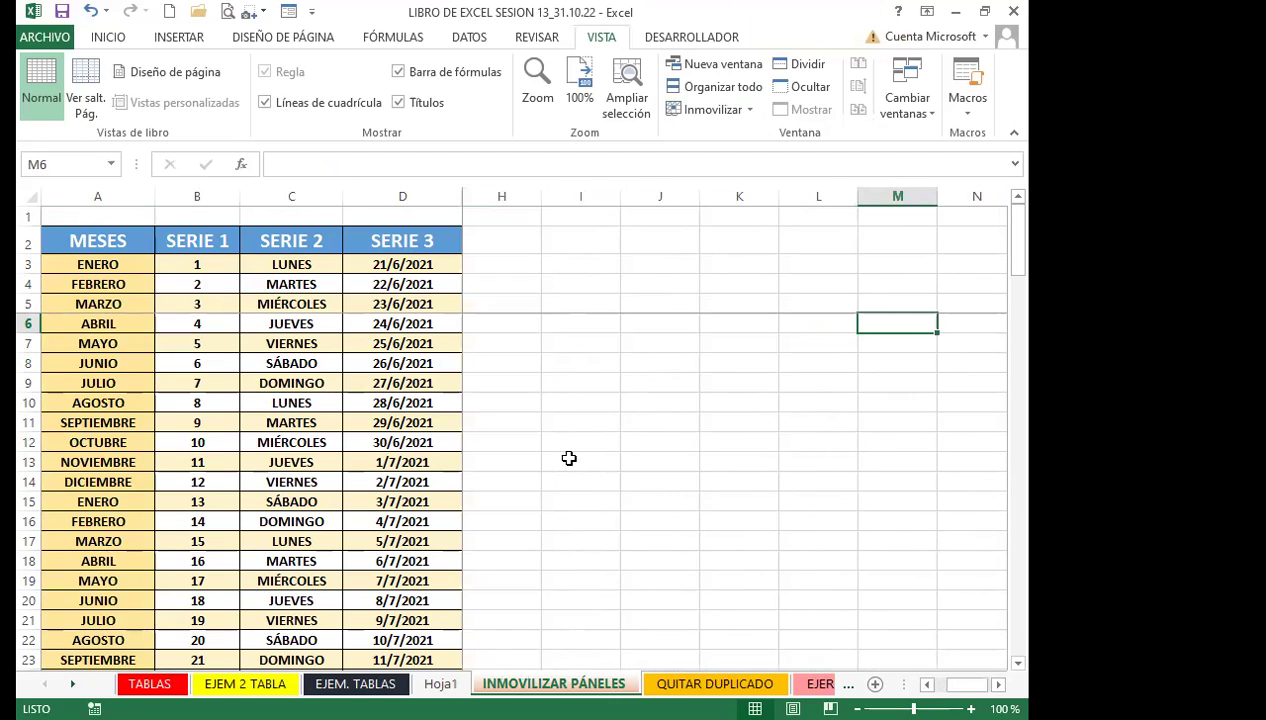
pyautogui.press('Right')
pyautogui.press('Right')
pyautogui.press('Right')
pyautogui.press('Right')
pyautogui.press('Right')
pyautogui.press('Right')
pyautogui.press('Right')
pyautogui.press('Right')
pyautogui.press('Right')
pyautogui.press('Right')
pyautogui.press('Right')
pyautogui.press('Right')
pyautogui.press('Right')
pyautogui.press('Right')
pyautogui.press('Right')
pyautogui.press('Right')
pyautogui.press('Right')
pyautogui.press('Right')
pyautogui.press('Right')
pyautogui.press('Right')
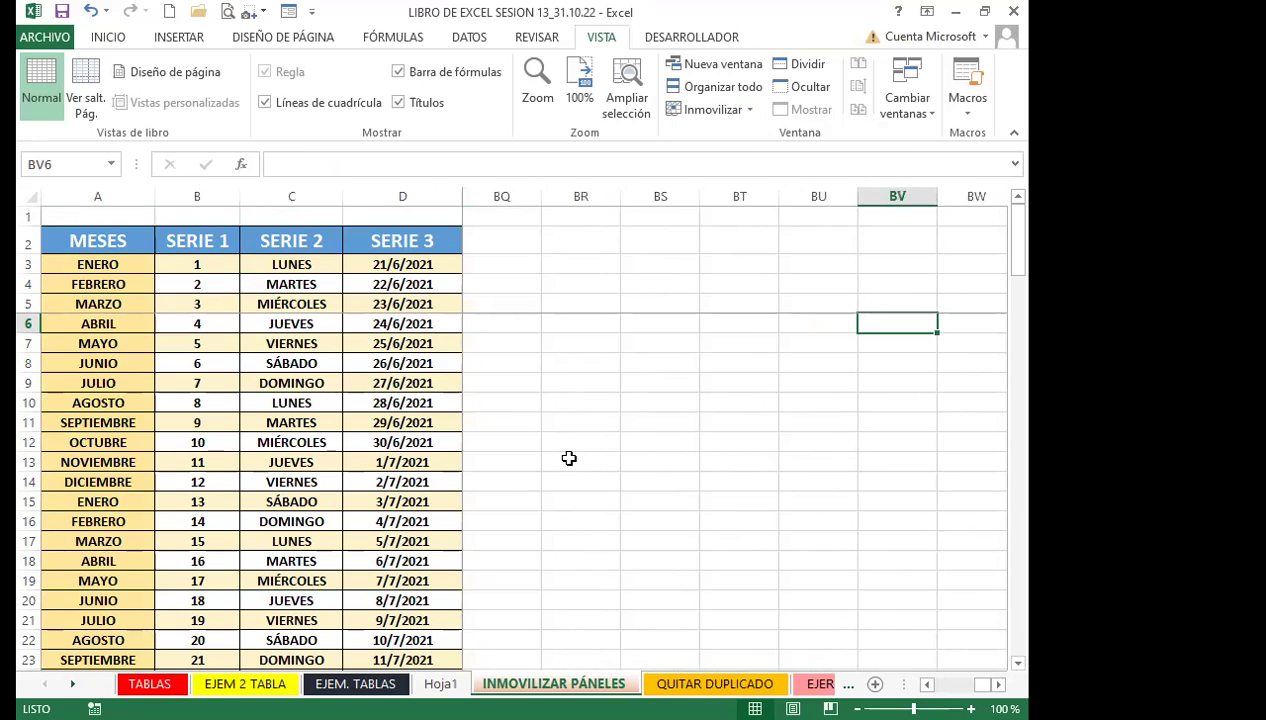
pyautogui.hotkey('ctrl', 'Right')
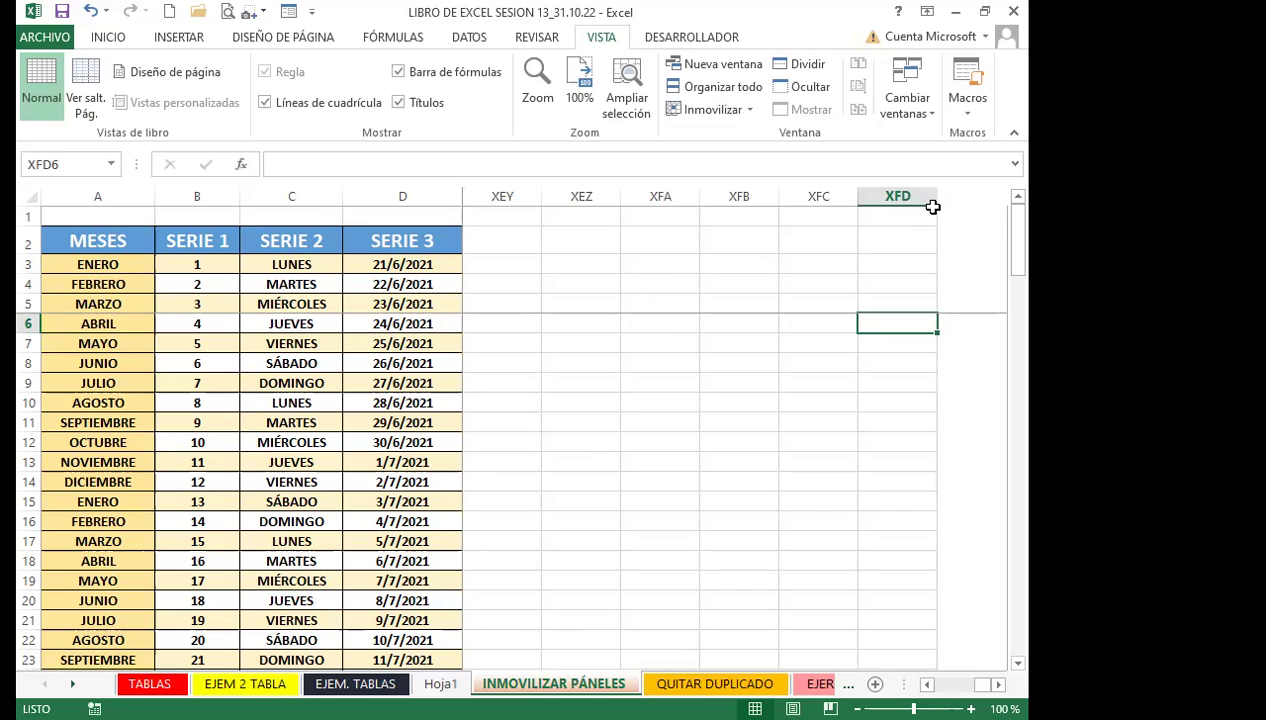
pyautogui.hotkey('ctrl', 'Left')
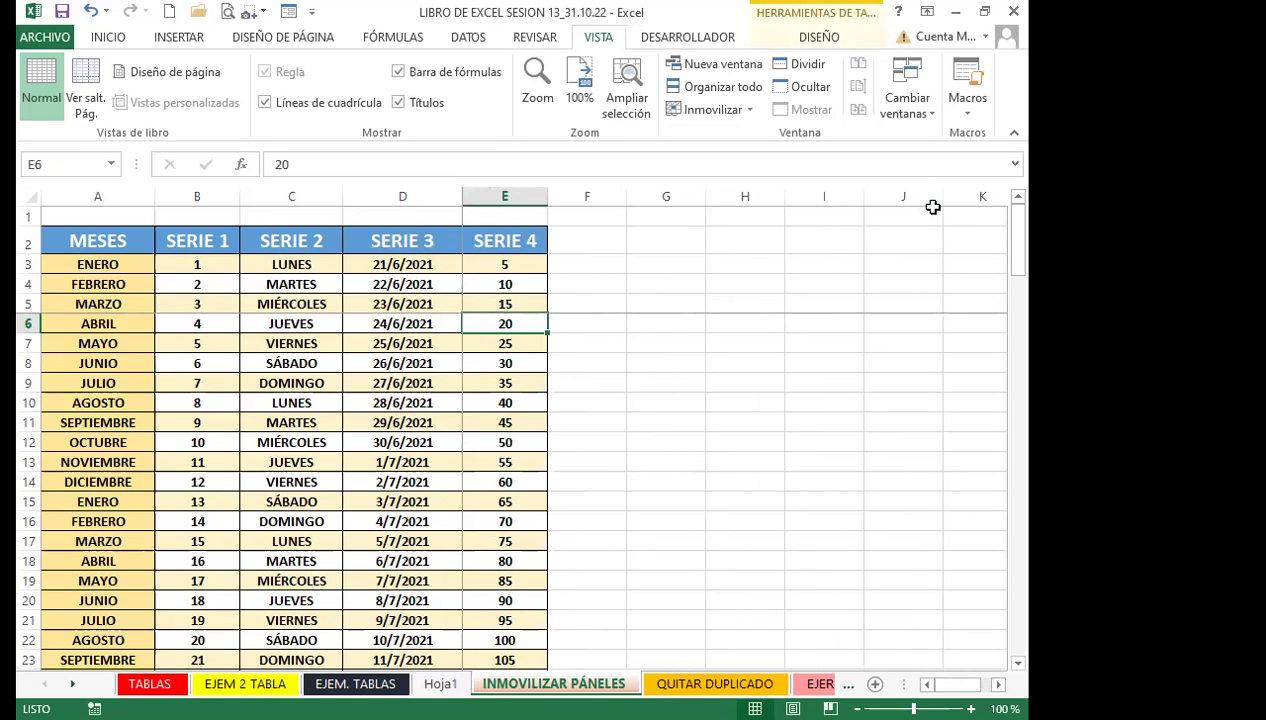
pyautogui.press('Down')
pyautogui.press('Down')
pyautogui.press('Down')
pyautogui.press('Down')
pyautogui.press('Down')
pyautogui.press('Down')
pyautogui.press('Down')
pyautogui.press('Down')
pyautogui.press('Down')
pyautogui.press('Down')
pyautogui.press('Down')
pyautogui.press('Down')
pyautogui.press('Down')
pyautogui.press('Down')
pyautogui.press('Down')
pyautogui.press('Down')
pyautogui.press('Down')
pyautogui.press('Down')
pyautogui.press('Down')
pyautogui.press('Down')
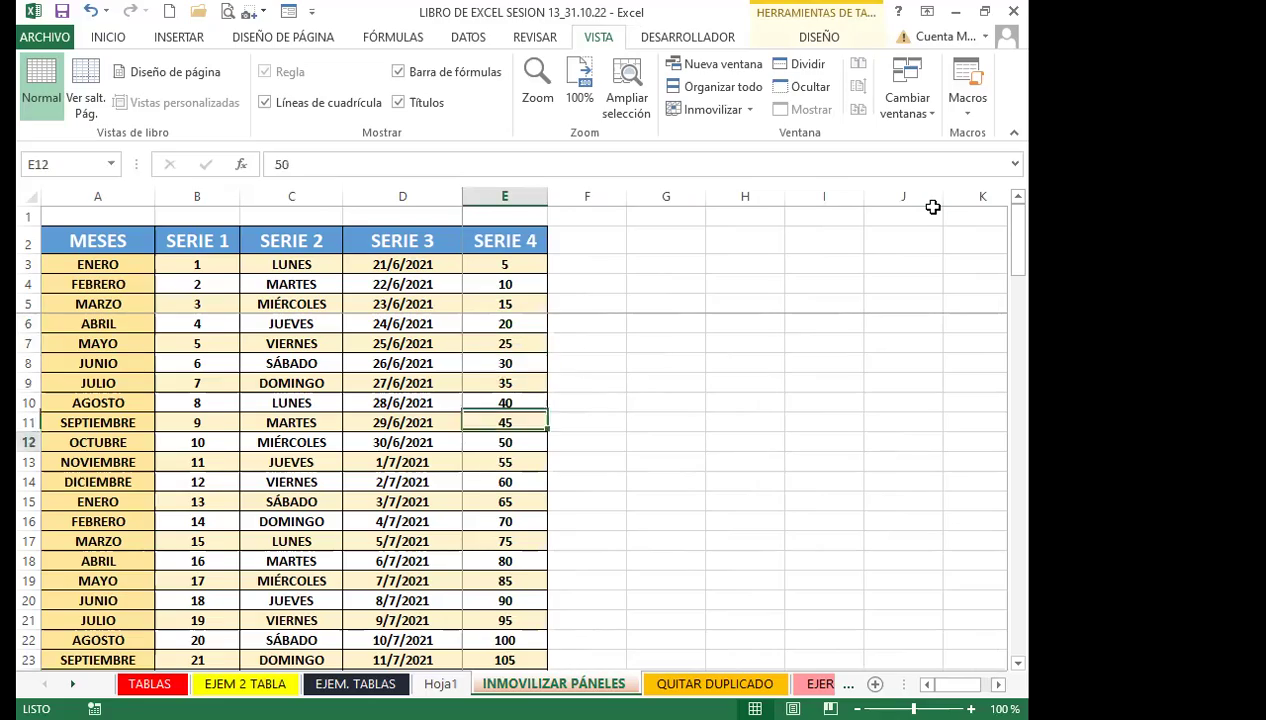
pyautogui.press('Down')
pyautogui.press('Down')
pyautogui.press('Down')
pyautogui.press('Down')
pyautogui.press('Down')
pyautogui.press('Down')
pyautogui.press('Down')
pyautogui.press('Down')
pyautogui.press('Down')
pyautogui.press('Down')
pyautogui.press('Down')
pyautogui.press('Down')
pyautogui.press('Down')
pyautogui.press('Down')
pyautogui.press('Down')
pyautogui.press('Down')
pyautogui.press('Down')
pyautogui.press('Down')
pyautogui.press('Down')
pyautogui.press('Down')
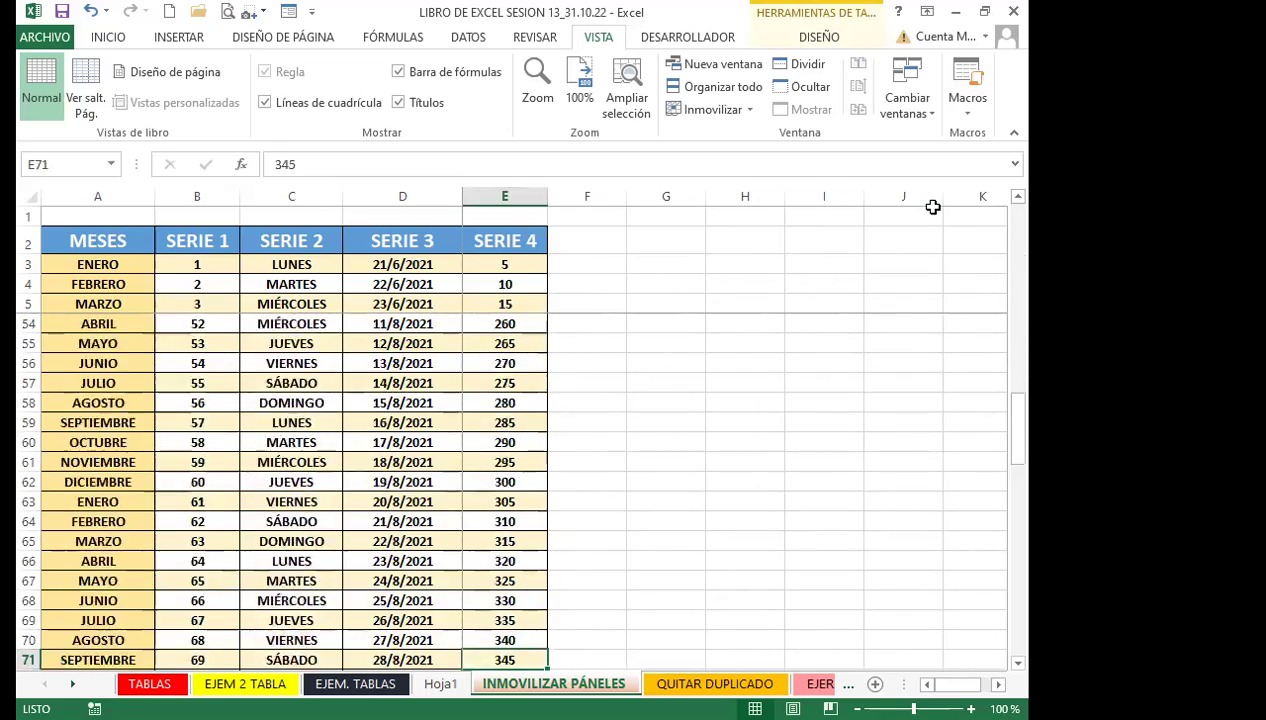
pyautogui.press('Down')
pyautogui.press('Down')
pyautogui.press('Down')
pyautogui.press('Down')
pyautogui.press('Down')
pyautogui.press('Down')
pyautogui.press('Down')
pyautogui.press('Down')
pyautogui.press('Down')
pyautogui.press('Down')
pyautogui.press('Down')
pyautogui.press('Down')
pyautogui.press('Down')
pyautogui.press('Down')
pyautogui.press('Down')
pyautogui.press('Down')
pyautogui.press('Down')
pyautogui.press('Down')
pyautogui.press('Down')
pyautogui.press('Down')
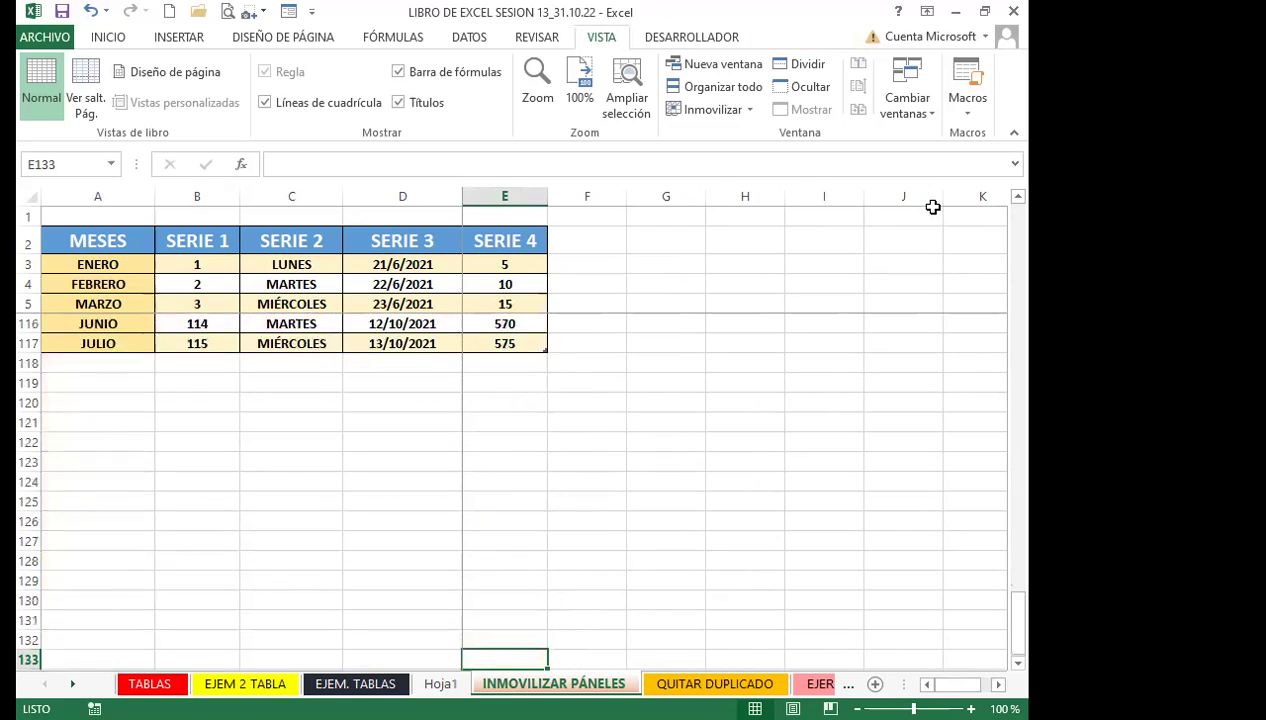
pyautogui.press('Down')
pyautogui.press('Down')
pyautogui.press('Down')
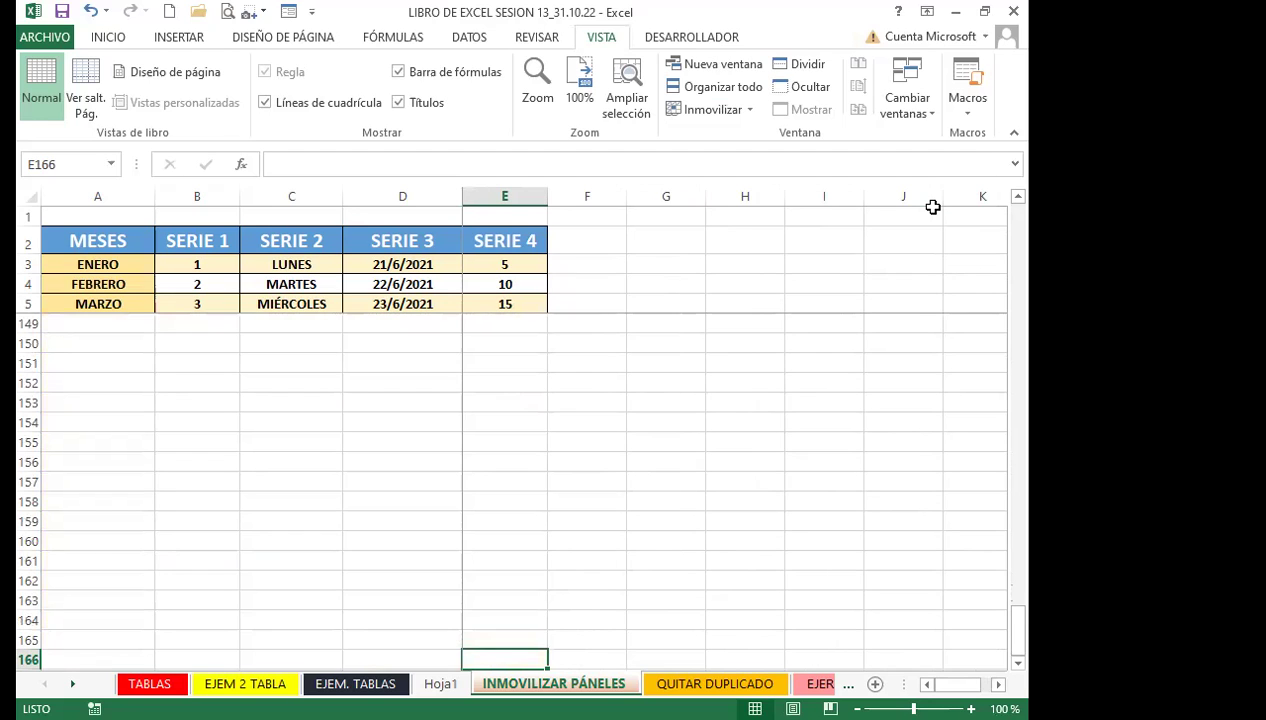
pyautogui.hotkey('ctrl', 'Up')
pyautogui.hotkey('ctrl', 'Up')
pyautogui.hotkey('ctrl', 'Up')
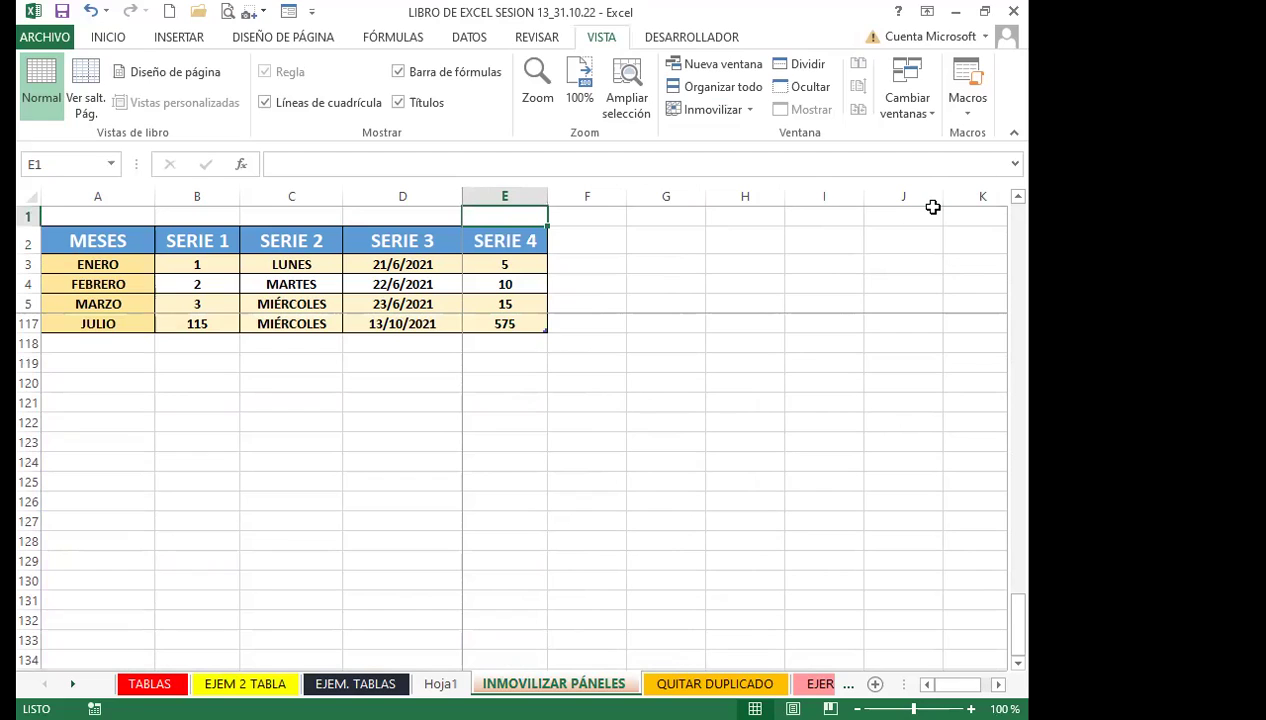
# Select cells C4 and C131, then open the sheet's print preview
pyautogui.scroll(19, 280, 422)
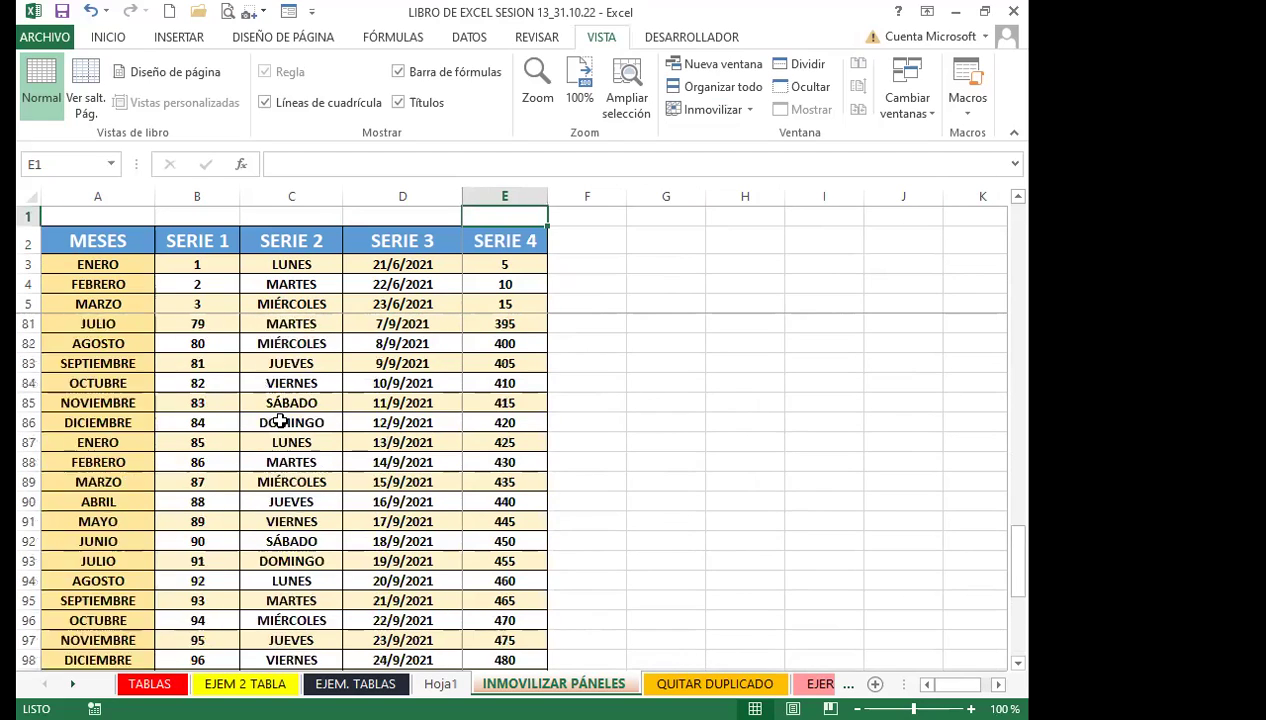
pyautogui.scroll(13, 280, 422)
pyautogui.scroll(-20, 490, 400)
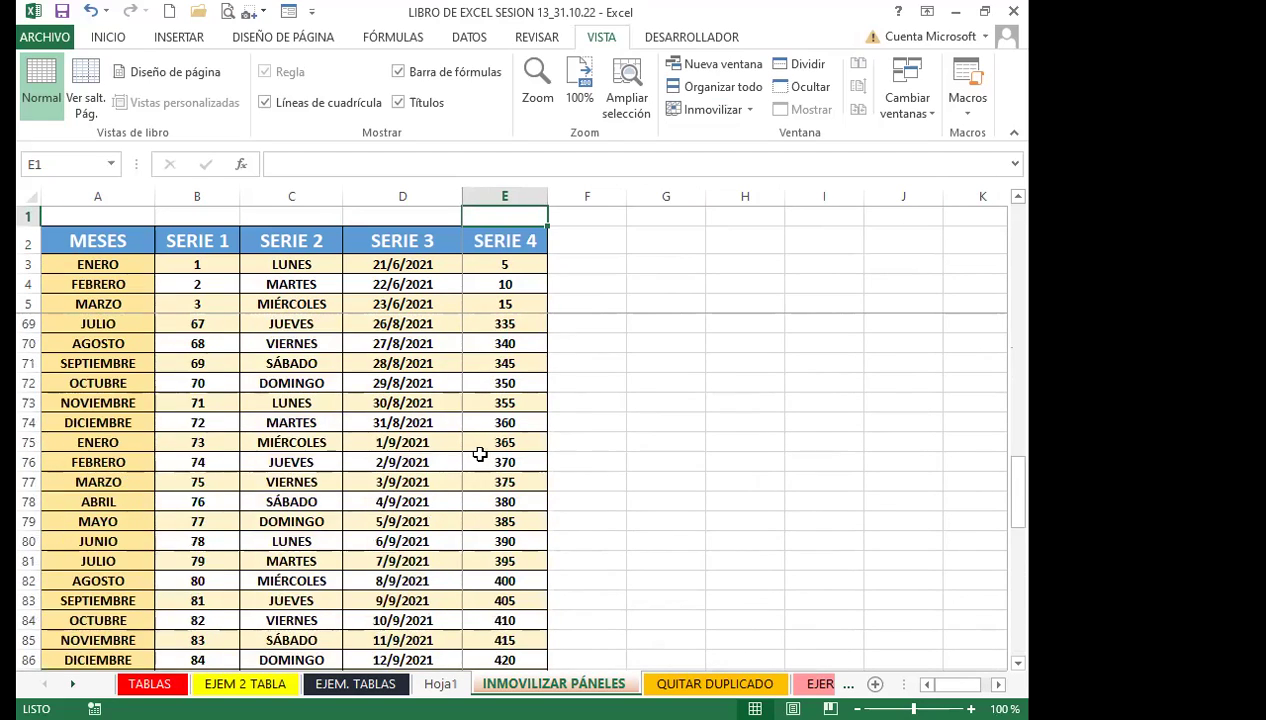
pyautogui.scroll(-8, 470, 466)
pyautogui.click(322, 282)
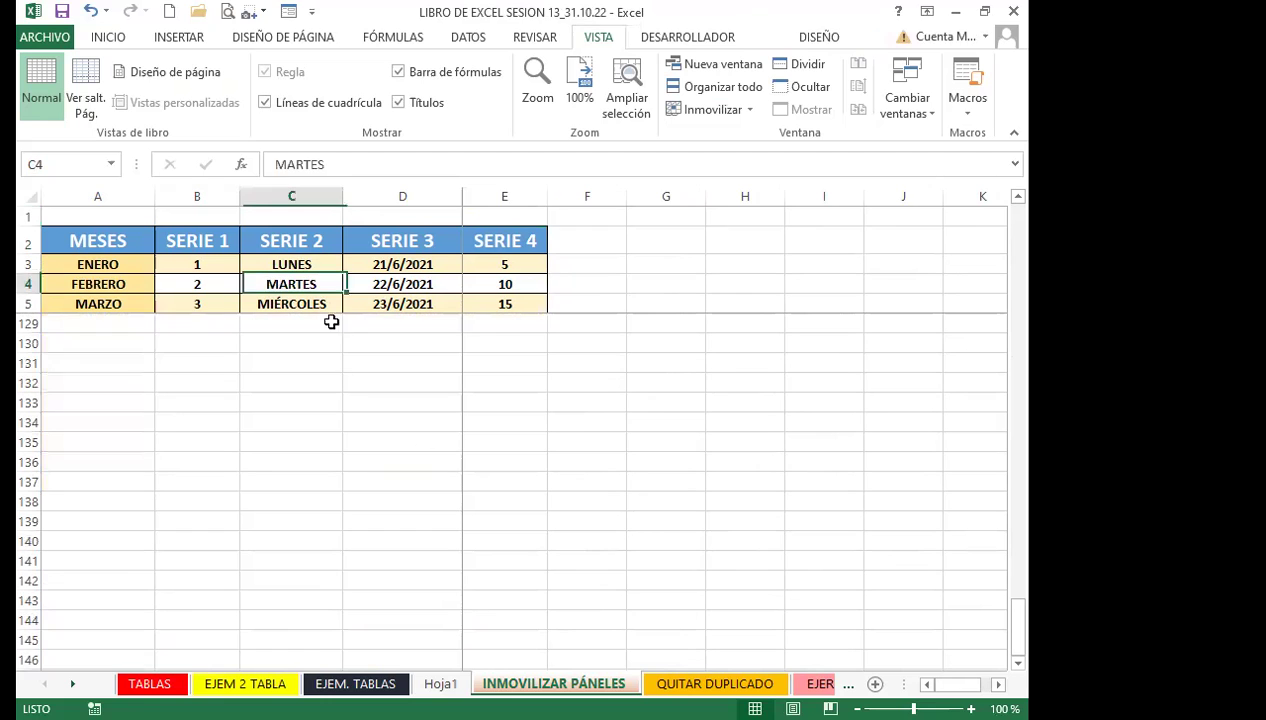
pyautogui.click(323, 360)
pyautogui.click(227, 11)
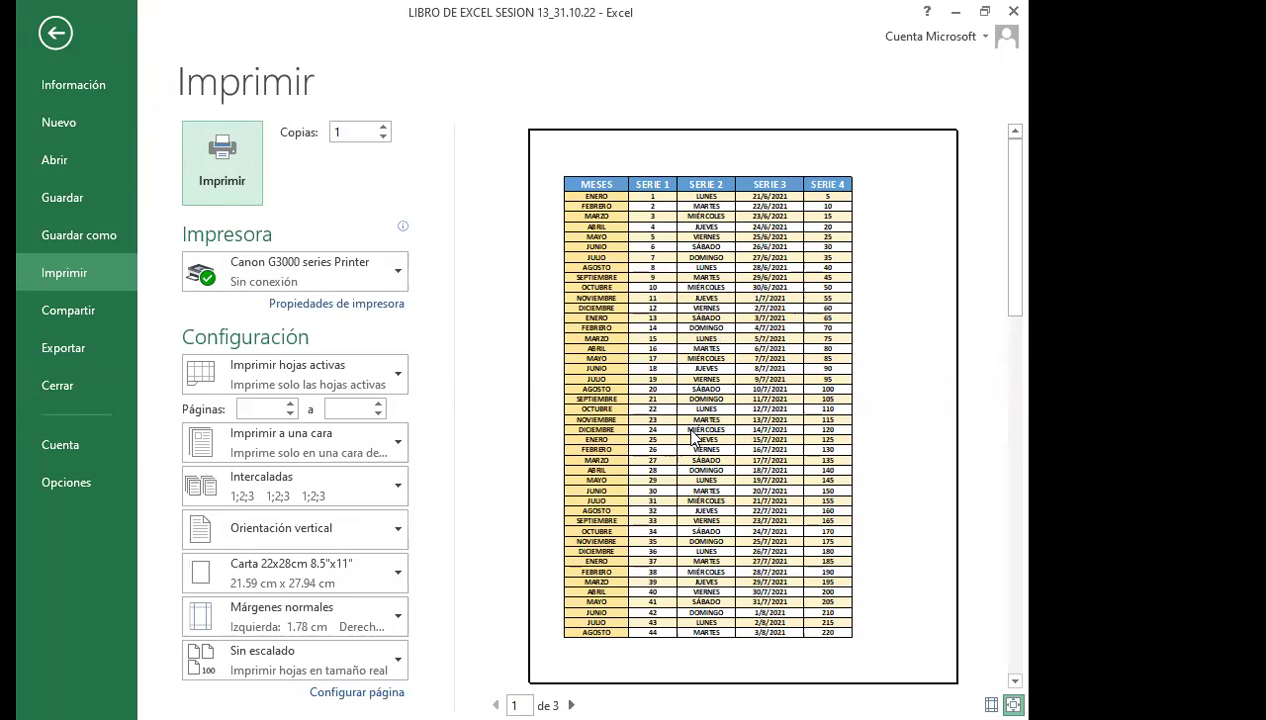
# Leave the Imprimir screen, scroll to check rows 1–5 stay frozen, and select F9
pyautogui.click(57, 35)
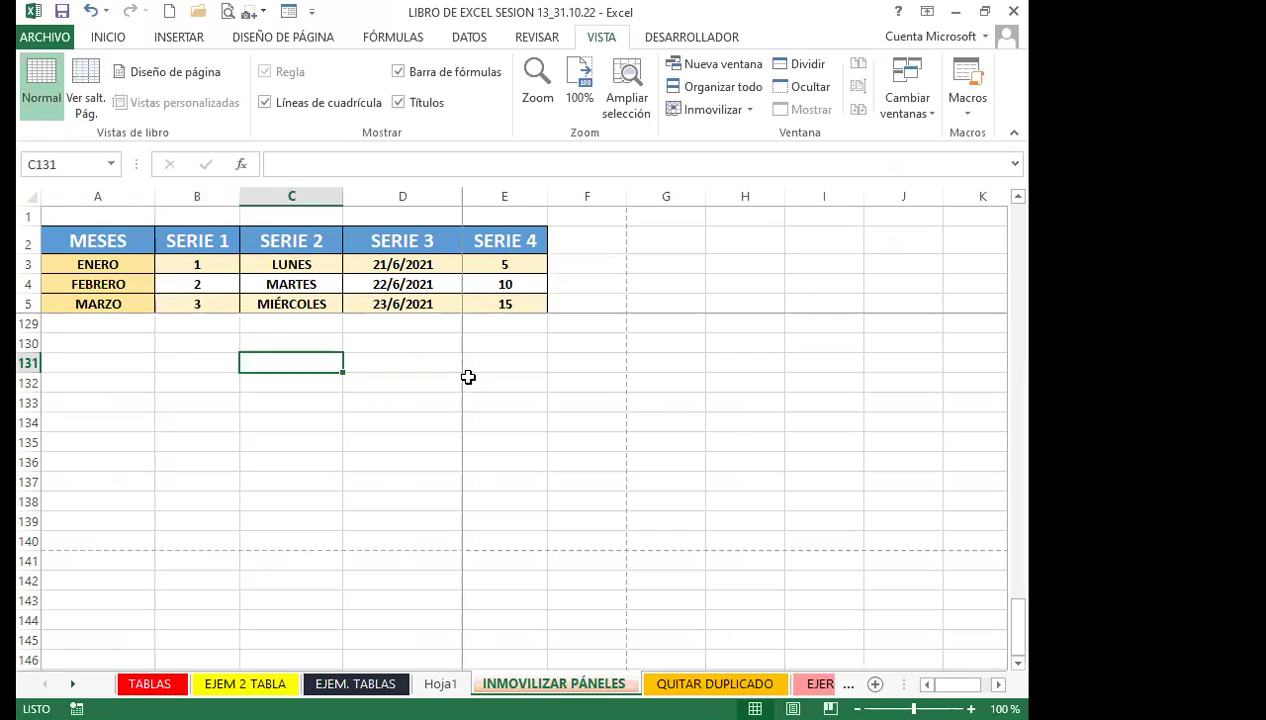
pyautogui.scroll(20, 468, 376)
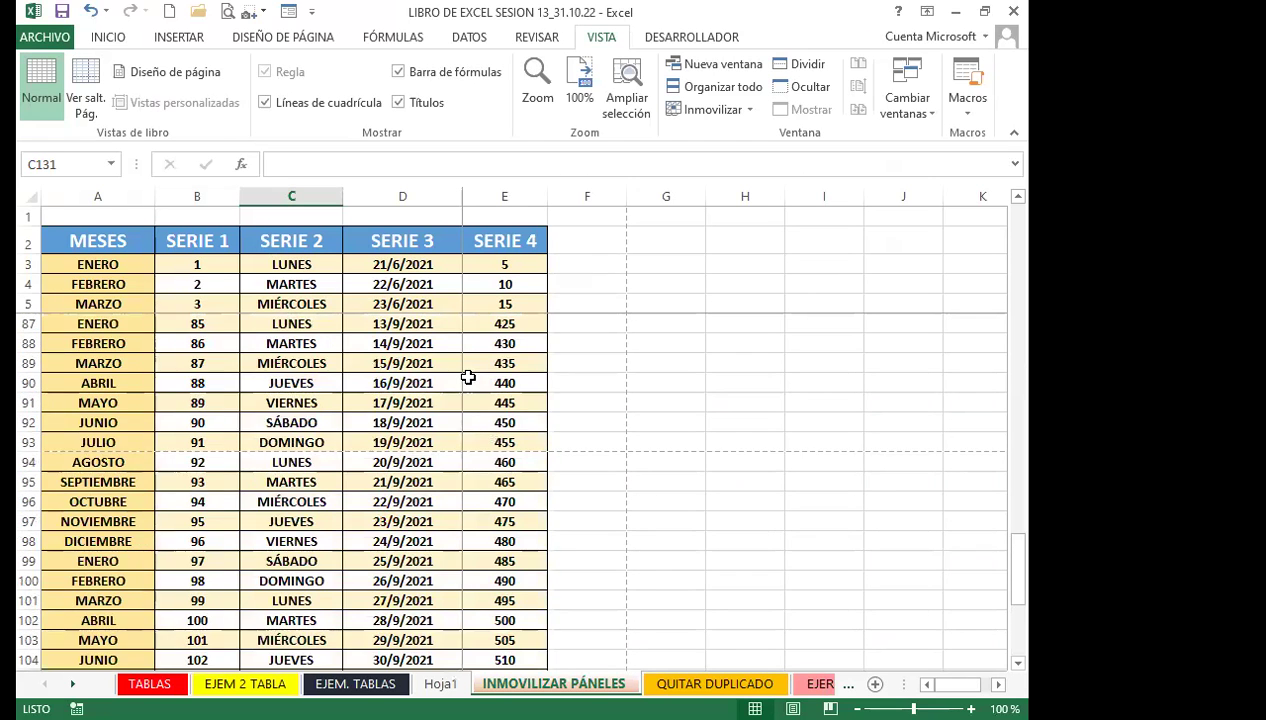
pyautogui.scroll(-3, 472, 397)
pyautogui.scroll(-20, 472, 397)
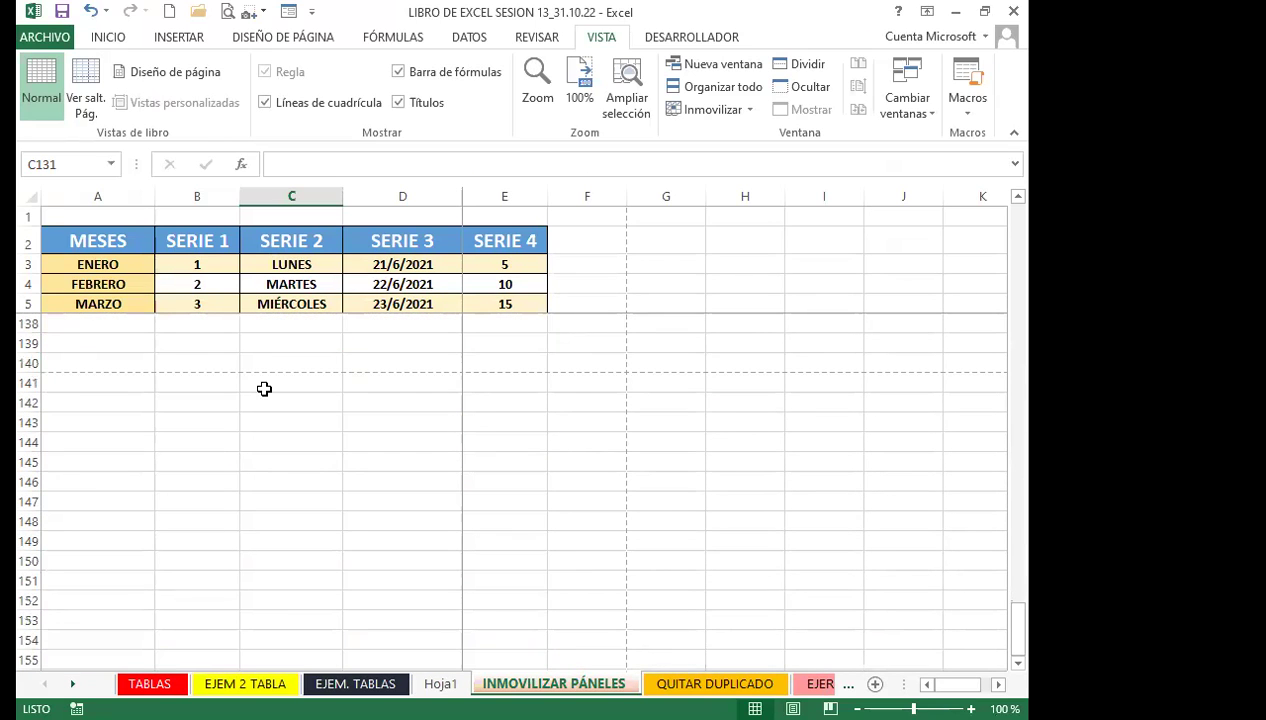
pyautogui.scroll(13, 383, 347)
pyautogui.scroll(20, 379, 347)
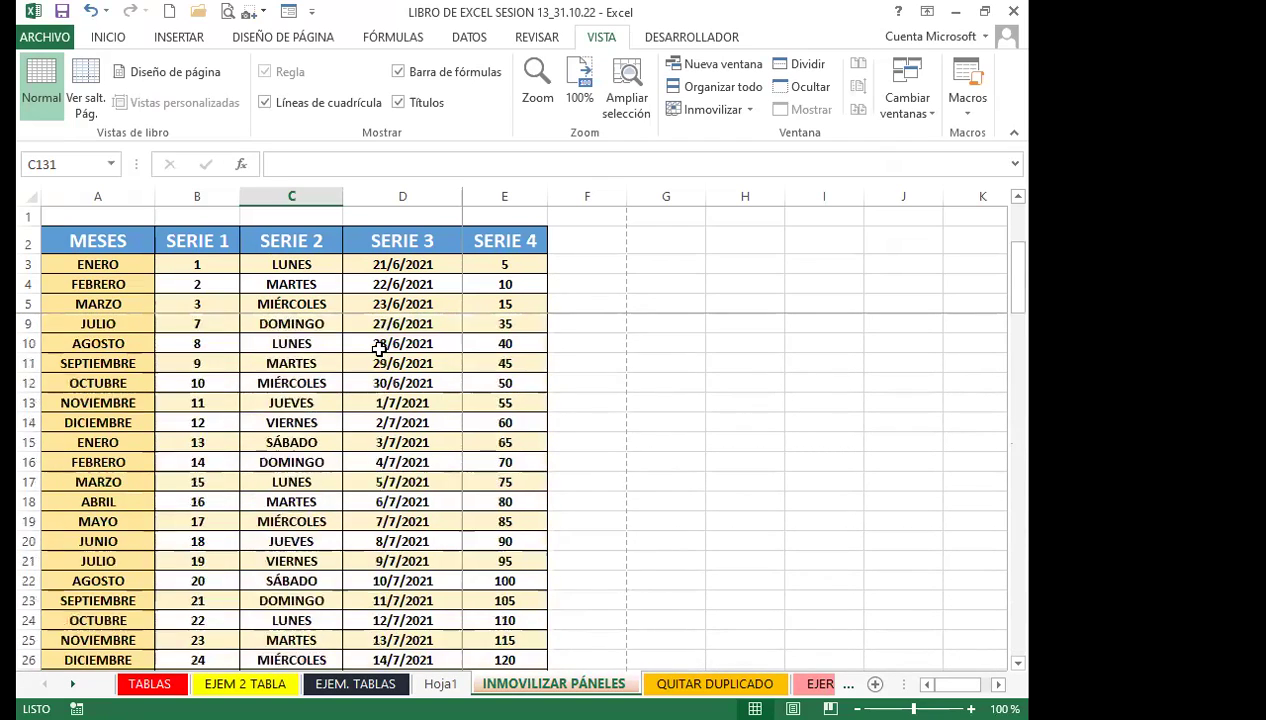
pyautogui.scroll(1, 379, 347)
pyautogui.click(609, 384)
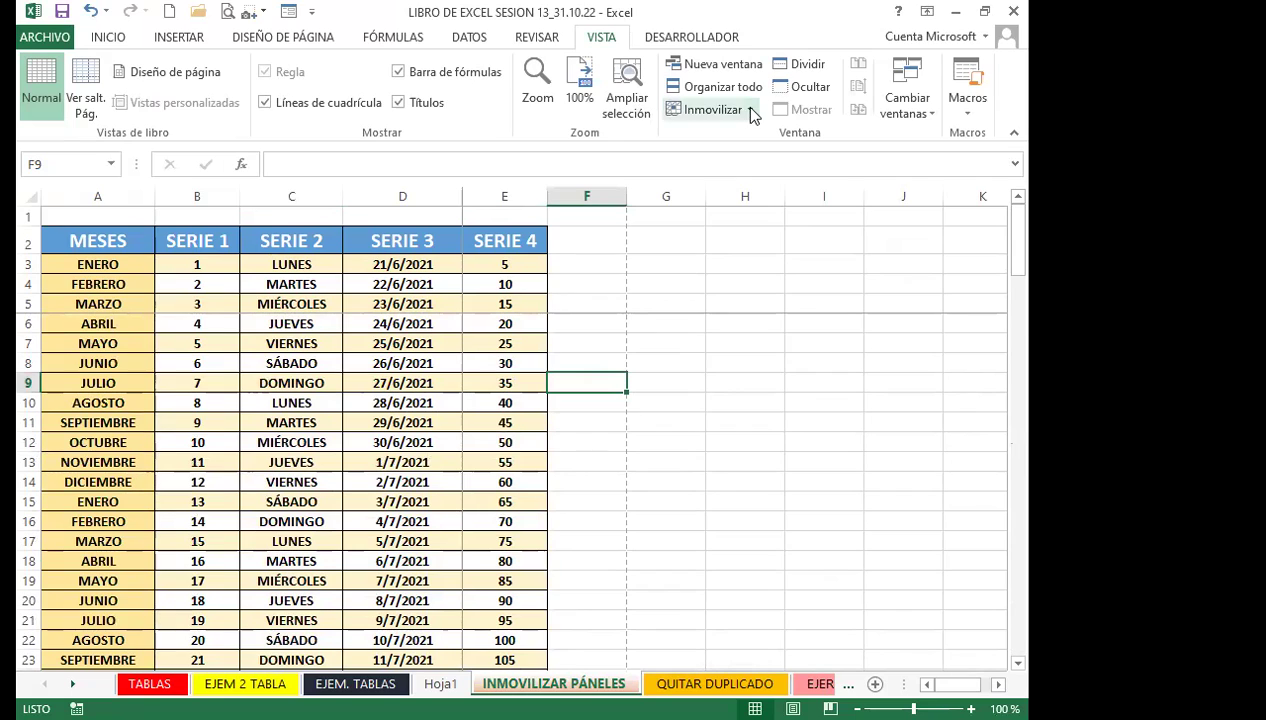
# Unfreeze the panes with Movilizar paneles and select cells F13 and D13
pyautogui.click(718, 112)
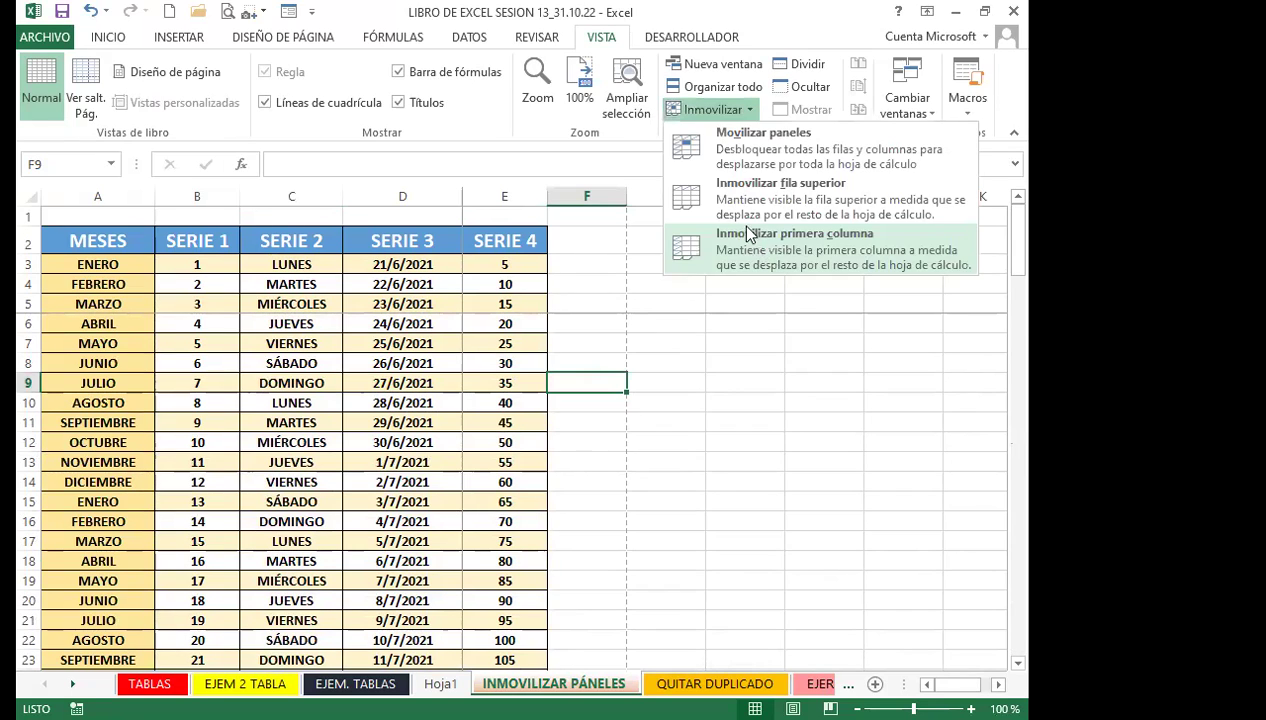
pyautogui.click(748, 148)
pyautogui.click(563, 460)
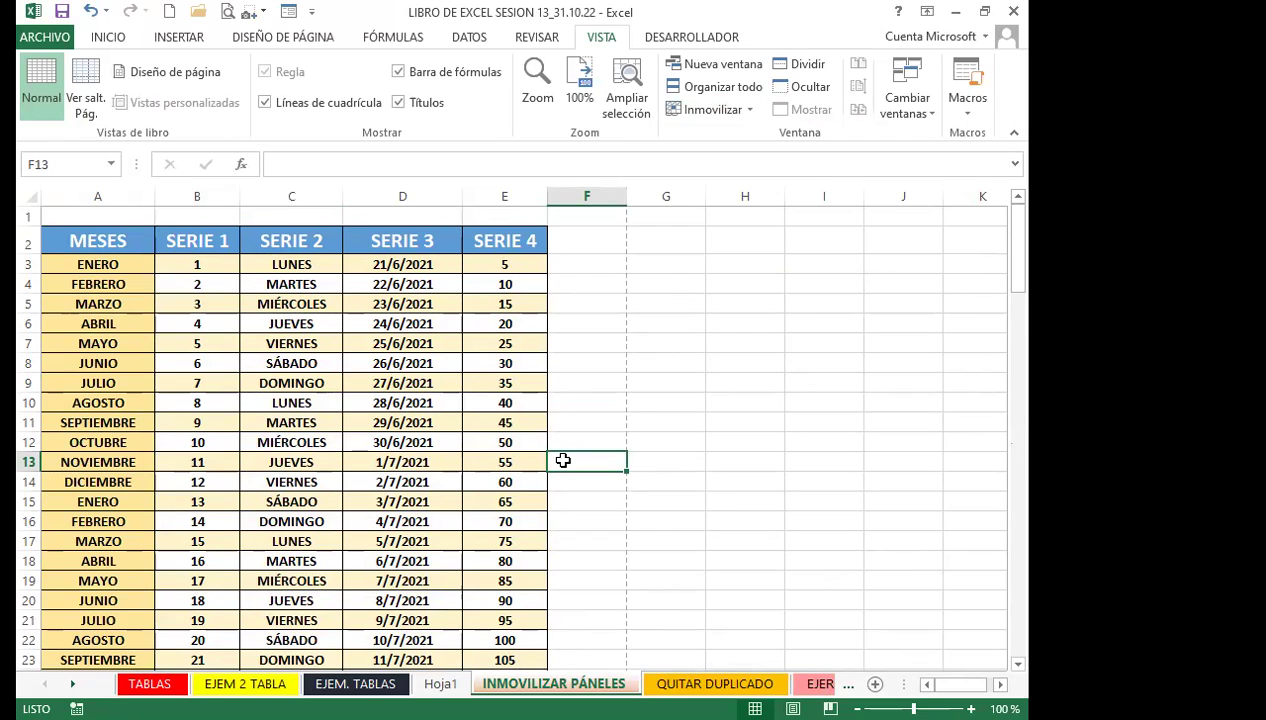
pyautogui.click(410, 459)
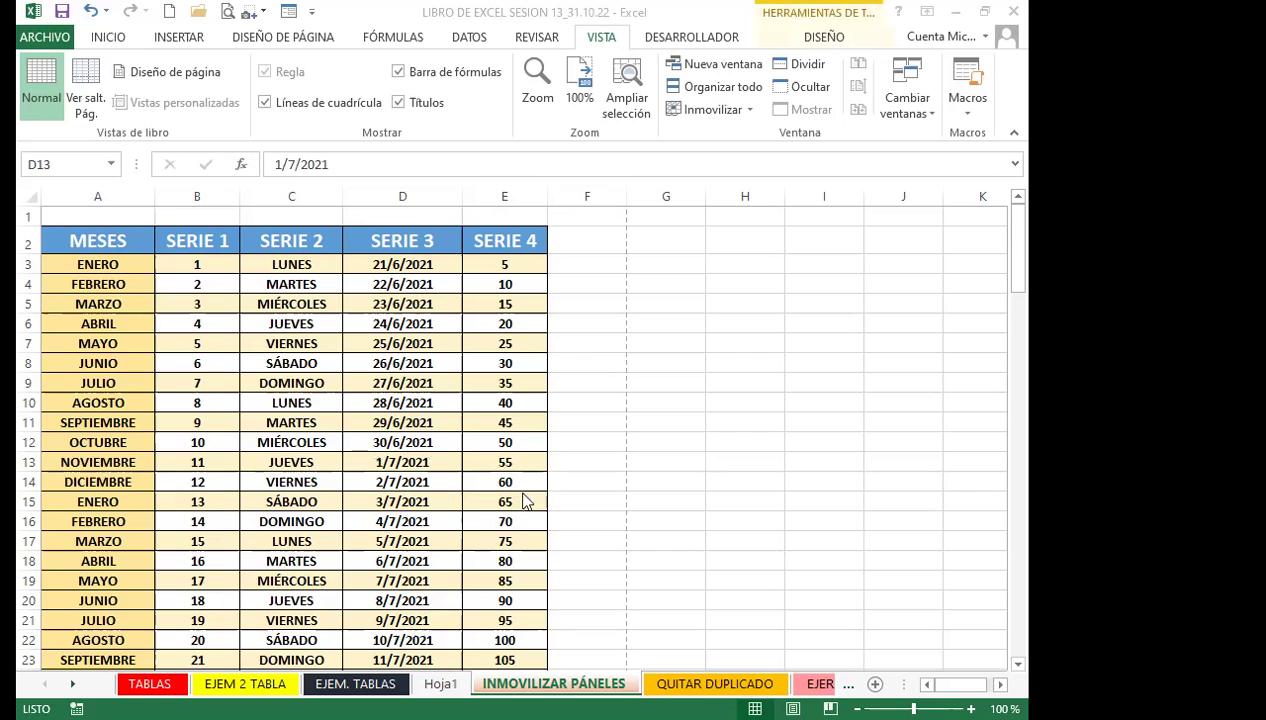
# Scroll and select E41 (195) and E19 (85) to confirm nothing stays fixed
pyautogui.scroll(-8, 568, 563)
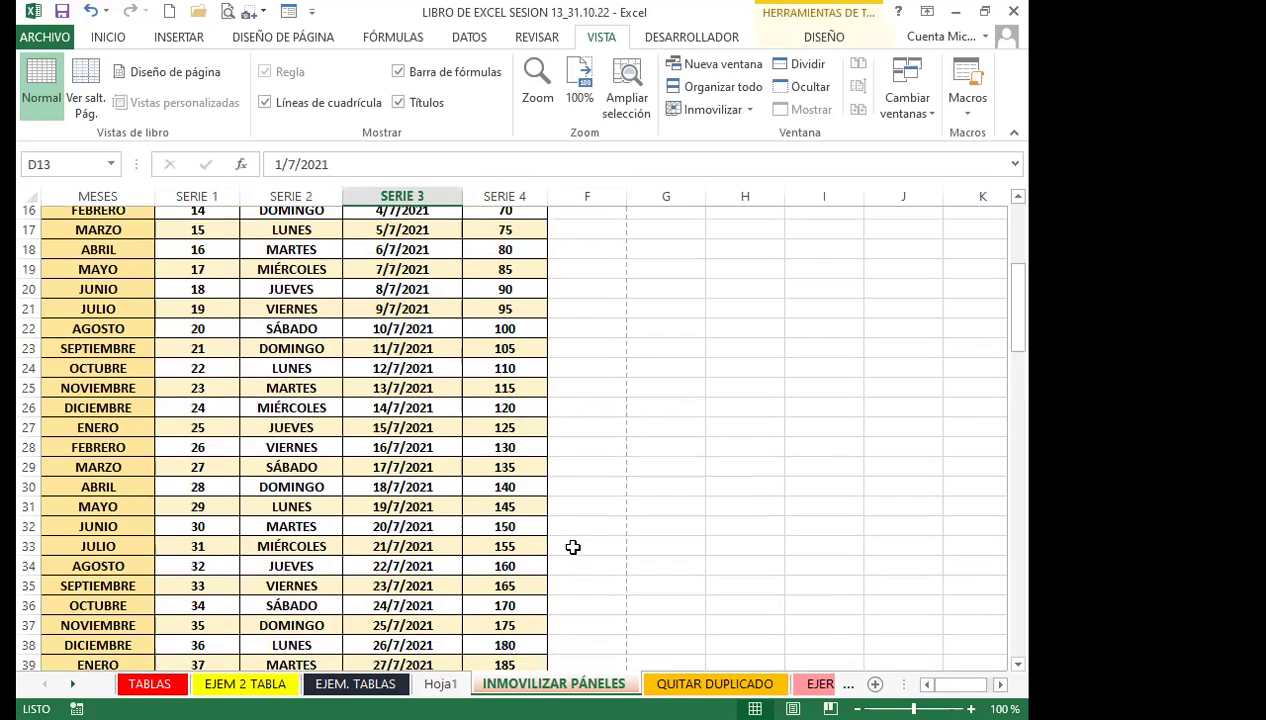
pyautogui.click(591, 537)
pyautogui.click(528, 531)
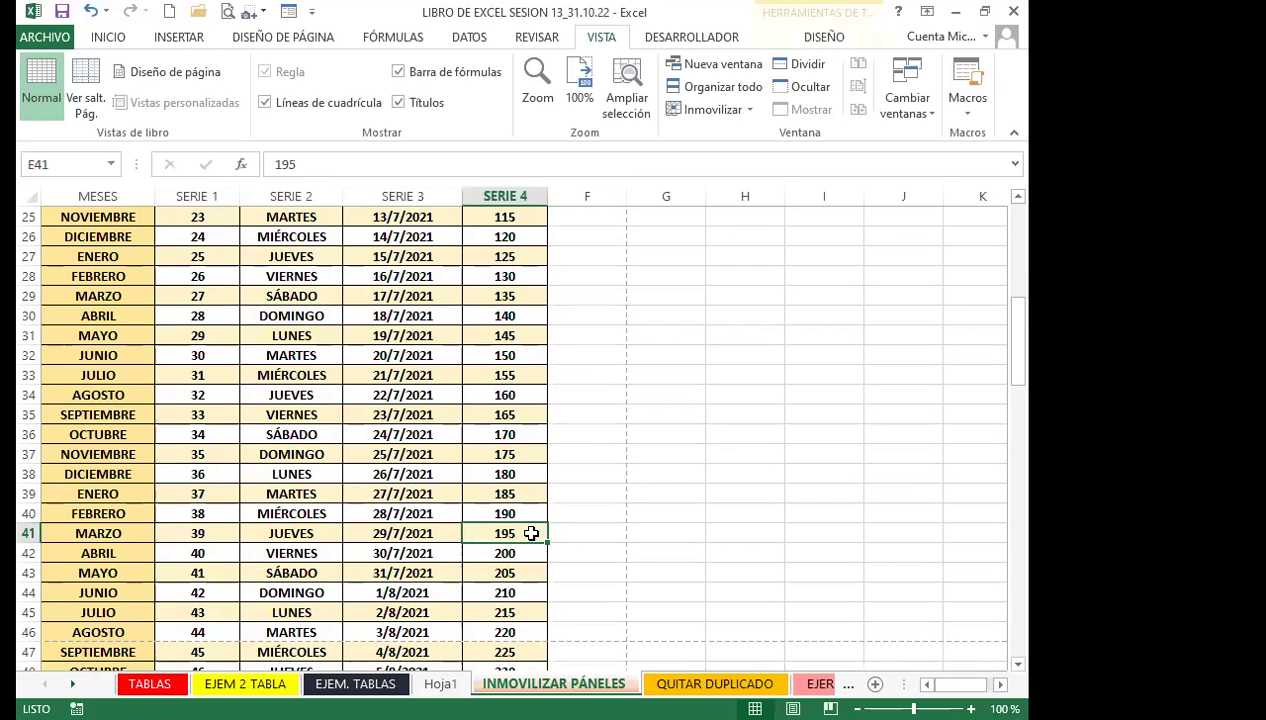
pyautogui.scroll(8, 604, 460)
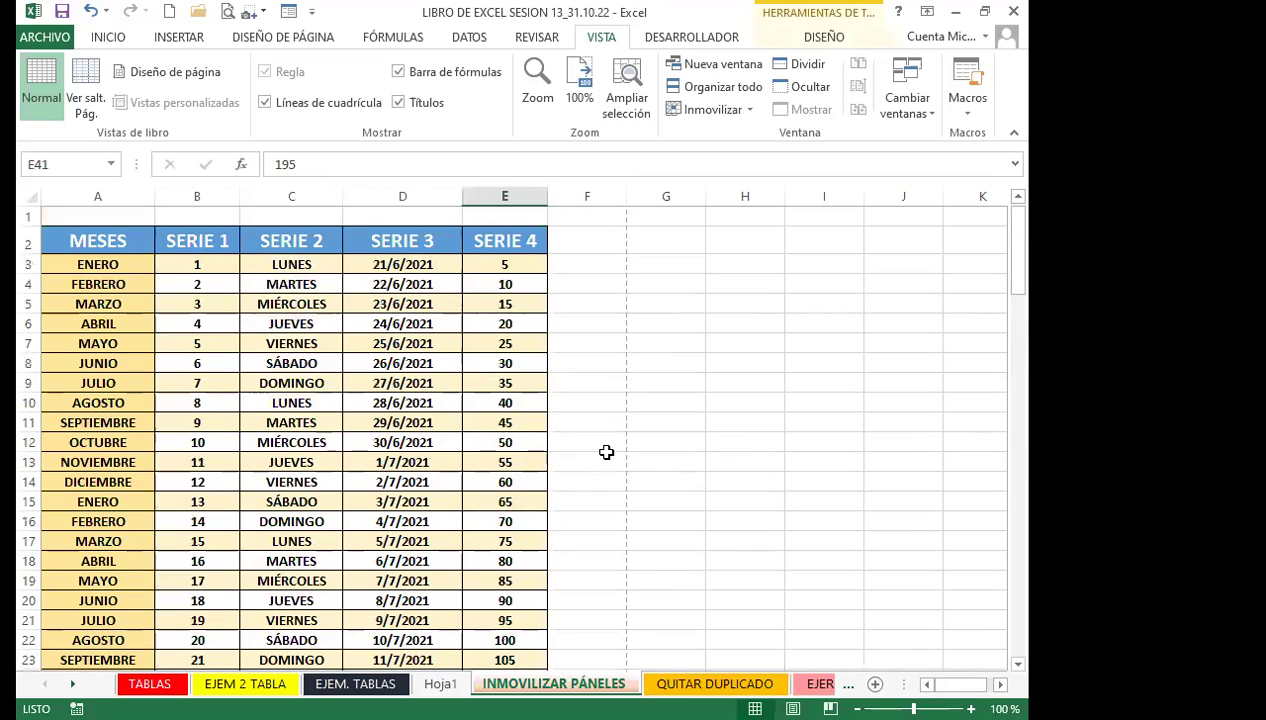
pyautogui.scroll(-3, 530, 610)
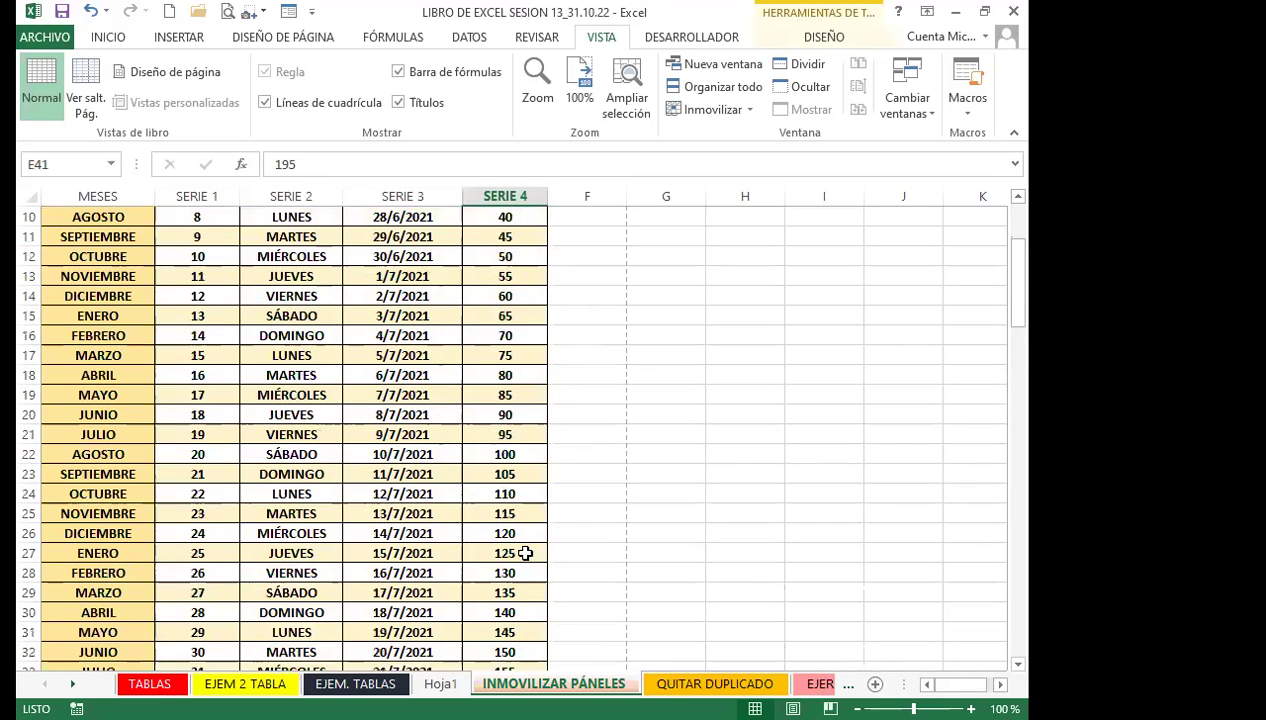
pyautogui.scroll(3, 505, 525)
pyautogui.click(527, 580)
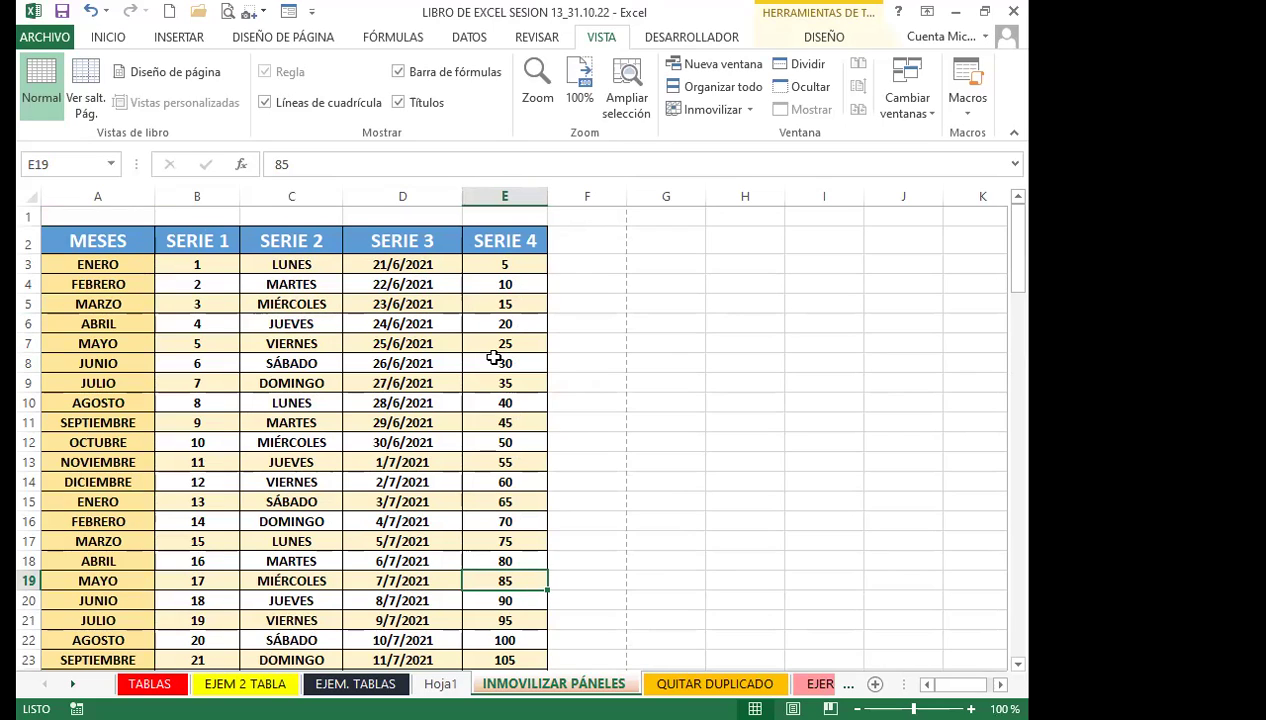
# Freeze the top row with Inmovilizar fila superior and scroll down to test it
pyautogui.click(752, 112)
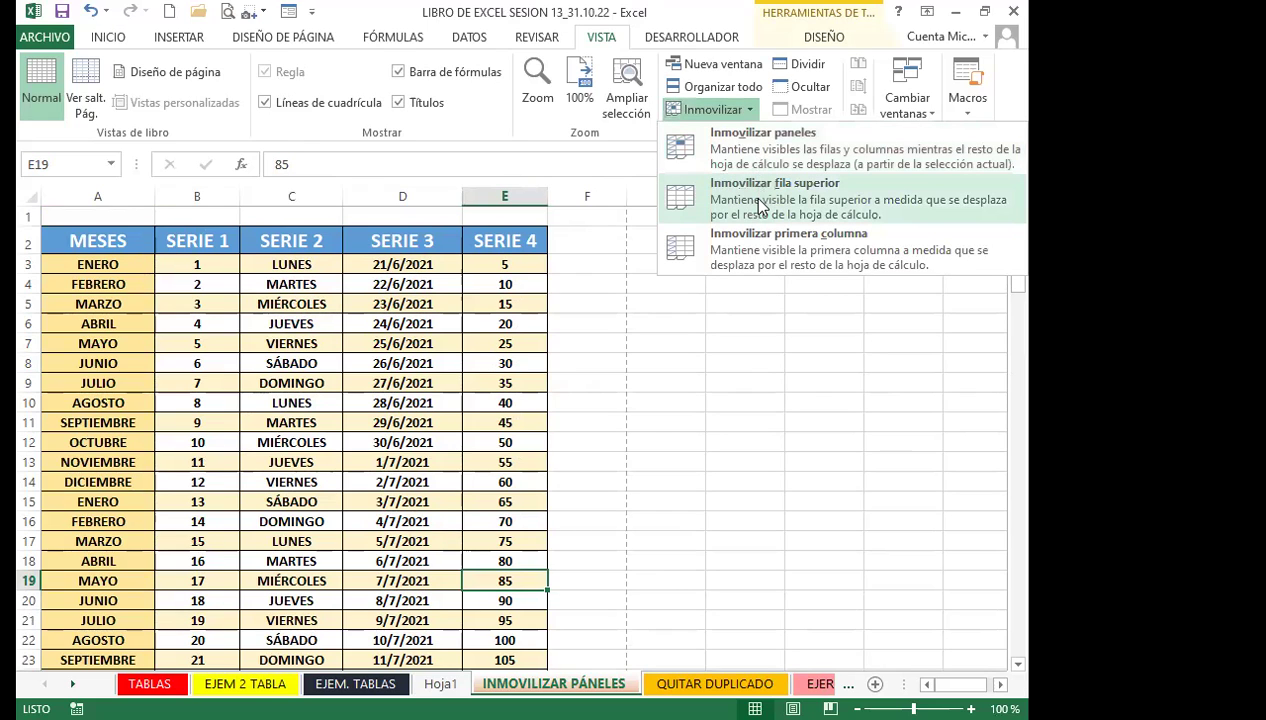
pyautogui.click(760, 205)
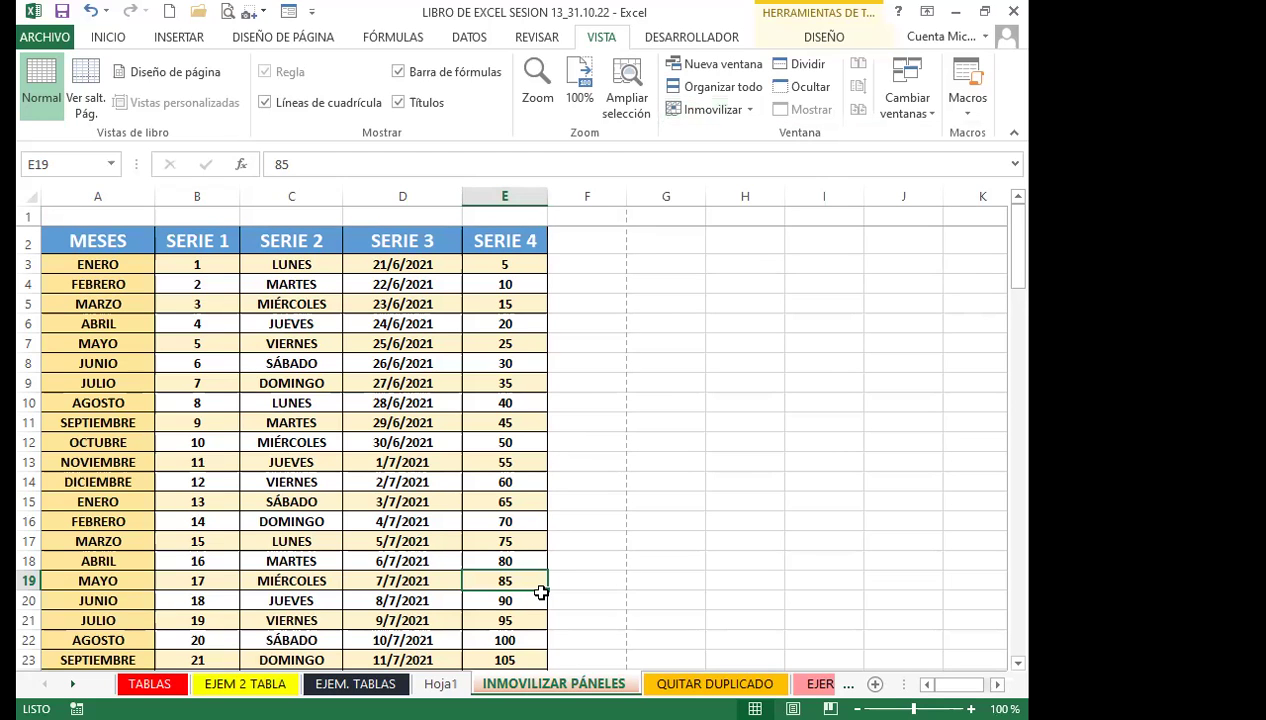
pyautogui.scroll(-20, 461, 560)
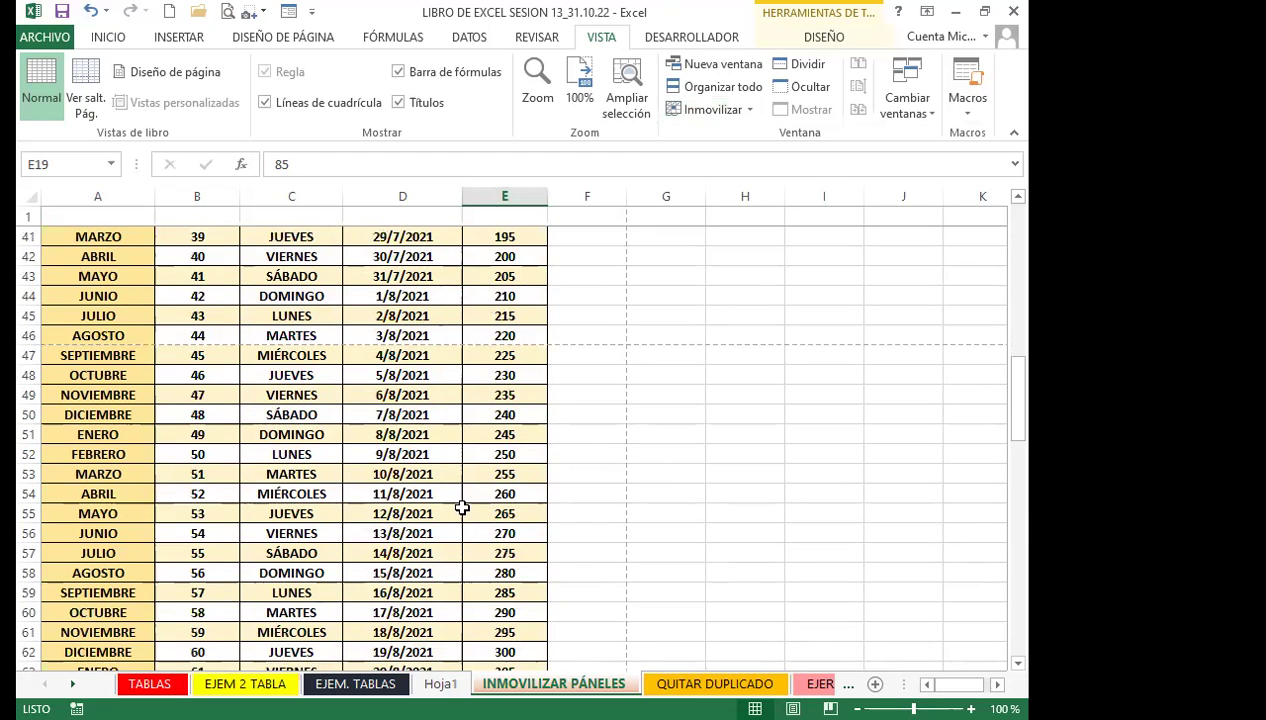
pyautogui.scroll(-20, 461, 495)
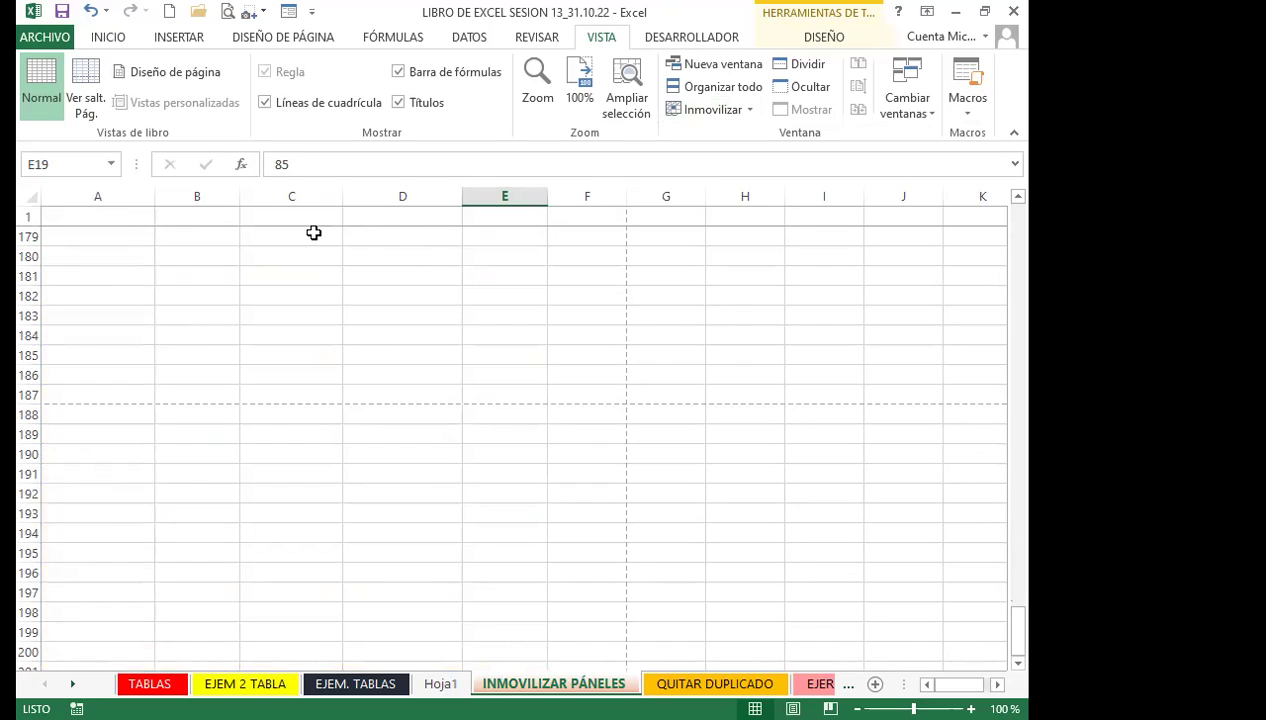
# Select frozen row 1 from A1 to H1 and cells F191 and E12, then reopen the Inmovilizar menu
pyautogui.moveTo(82, 215); pyautogui.dragTo(726, 197)
pyautogui.click(588, 472)
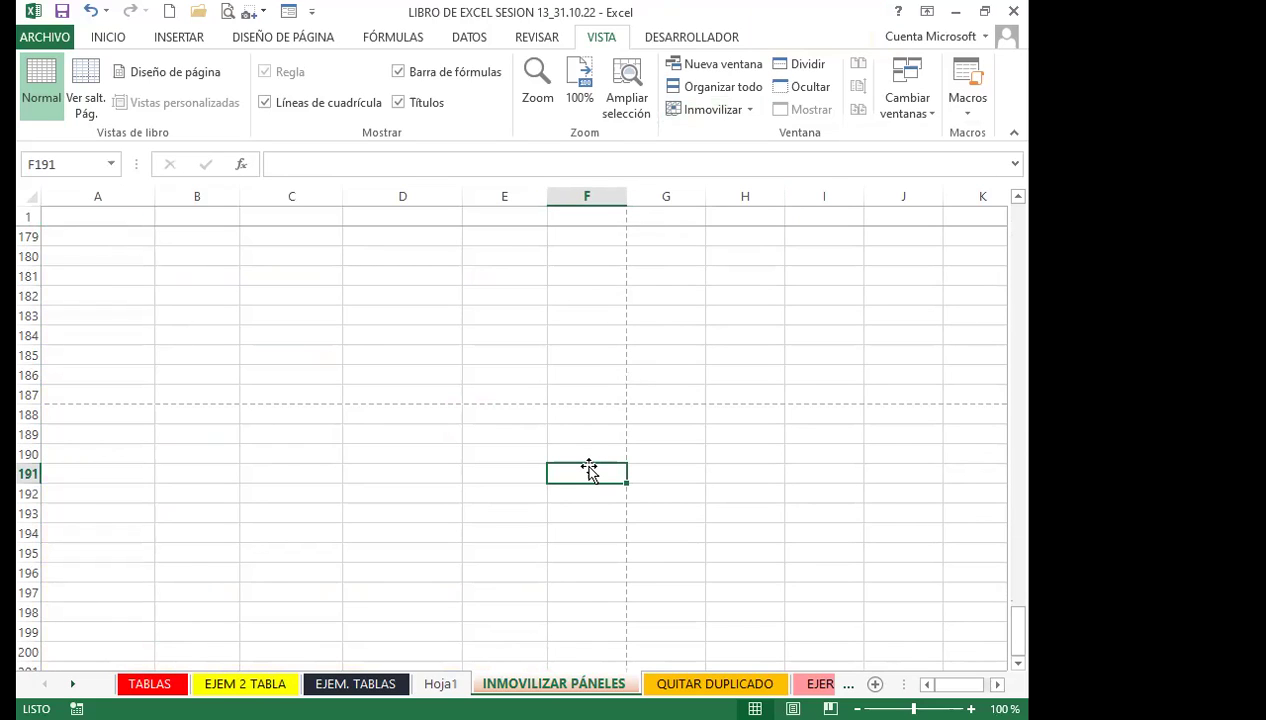
pyautogui.scroll(20, 587, 466)
pyautogui.scroll(19, 587, 466)
pyautogui.click(509, 445)
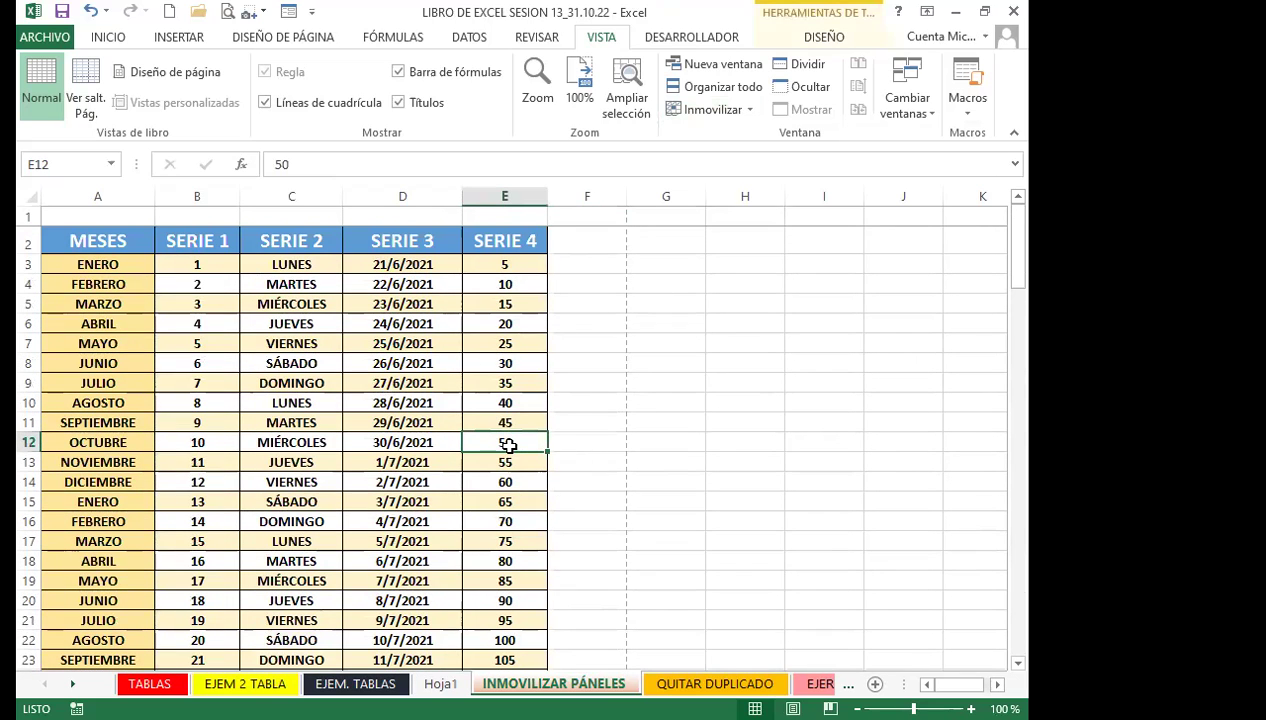
pyautogui.click(735, 110)
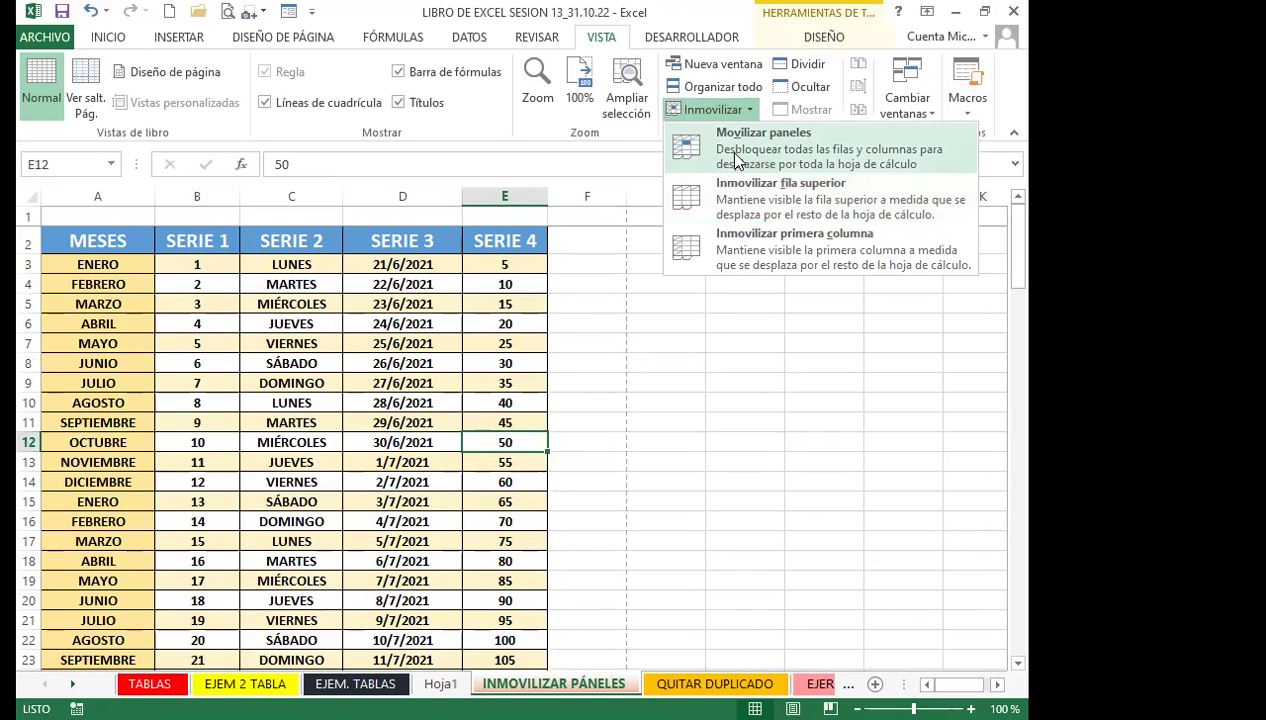
# Unfreeze the top row again, select cell L15 beside the table, and reopen the freeze options
pyautogui.click(477, 474)
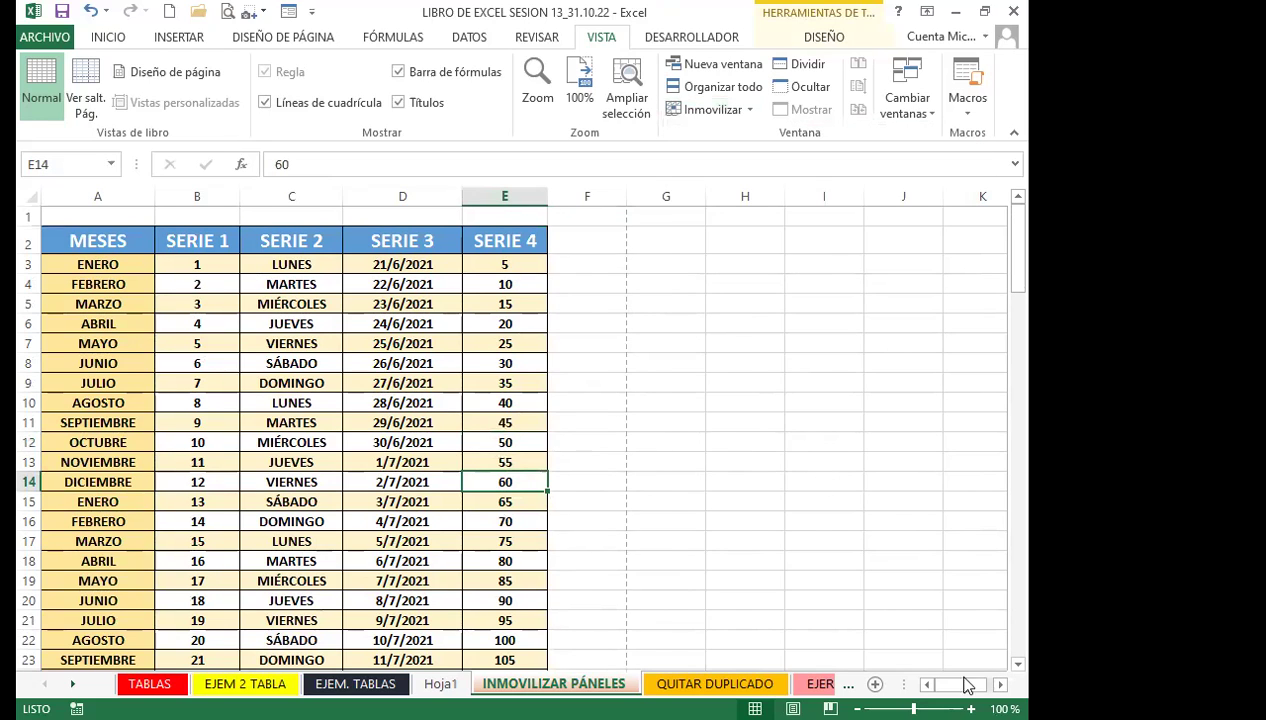
pyautogui.hscroll(1, 904, 579)
pyautogui.click(955, 495)
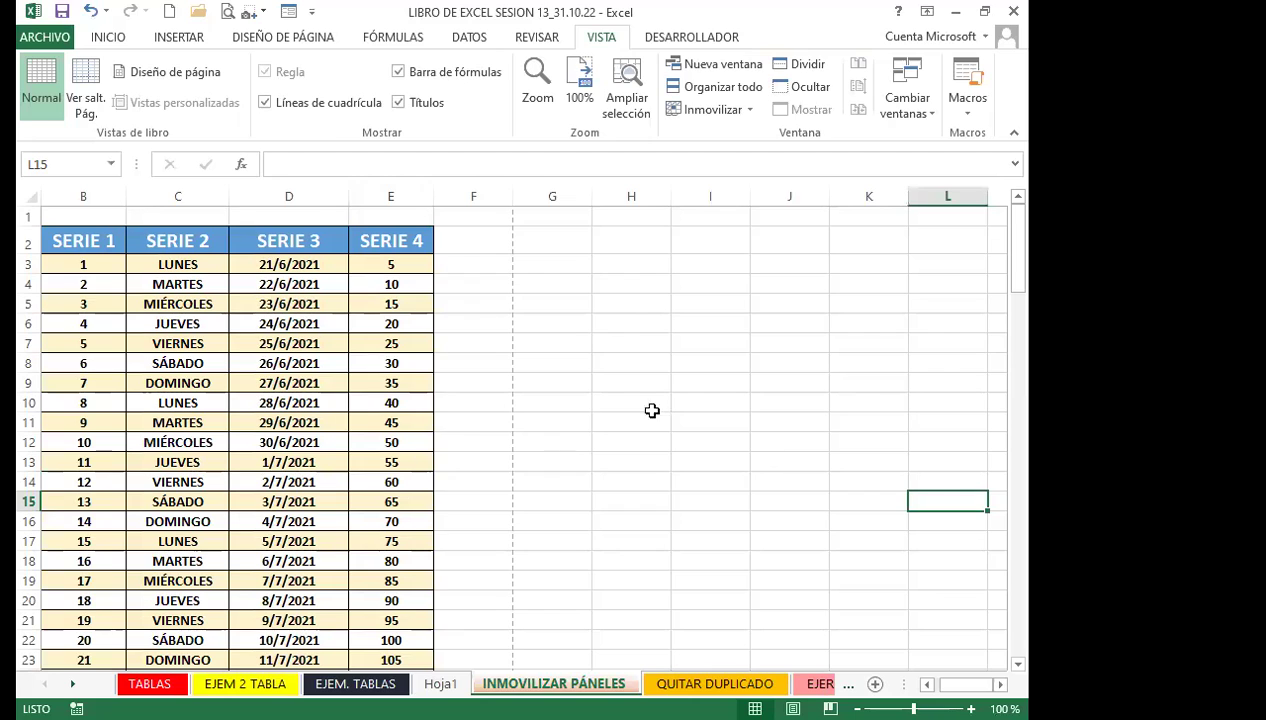
pyautogui.click(750, 112)
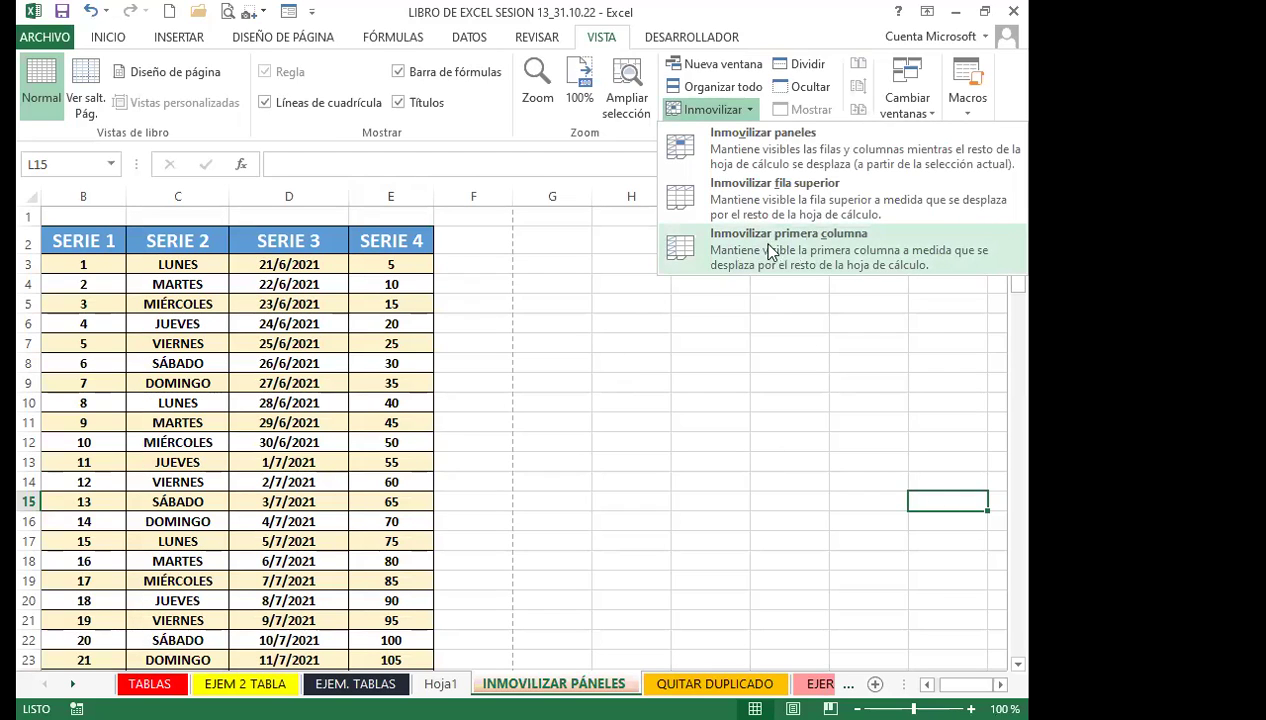
pyautogui.click(715, 555)
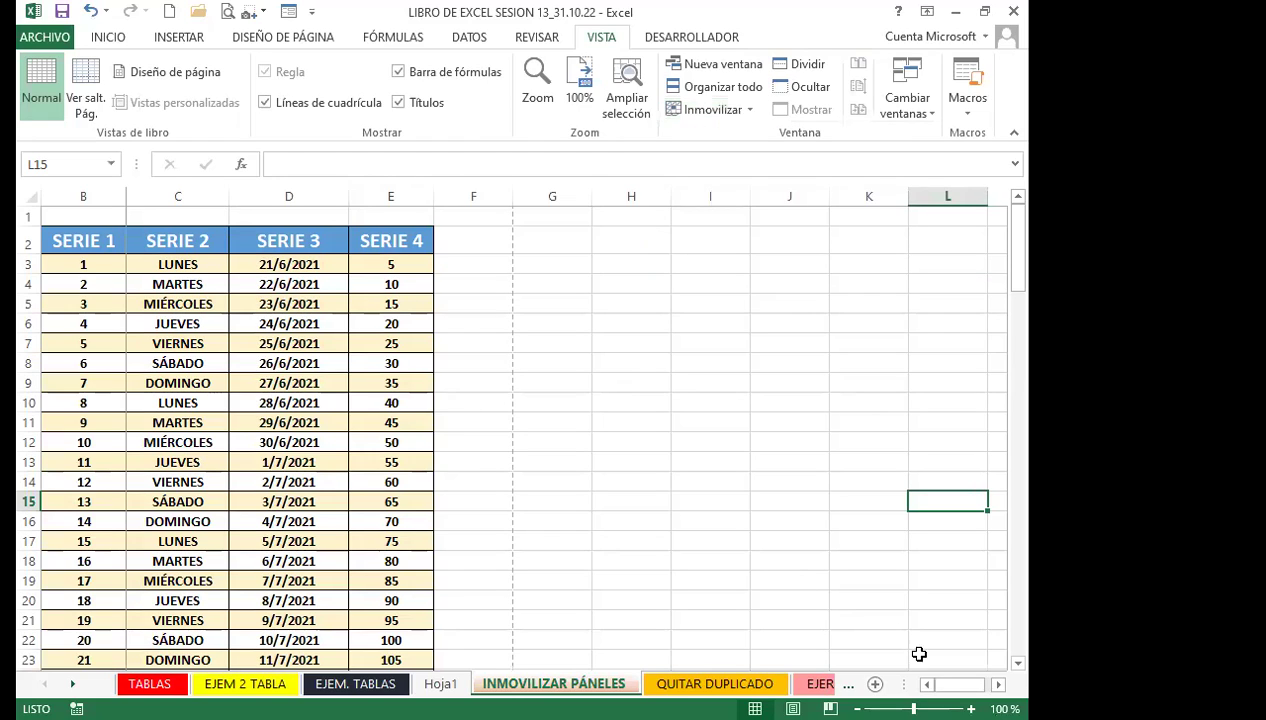
# Select column B and the SÁBADO cell, then scroll left until column A (MESES) shows
pyautogui.click(454, 442)
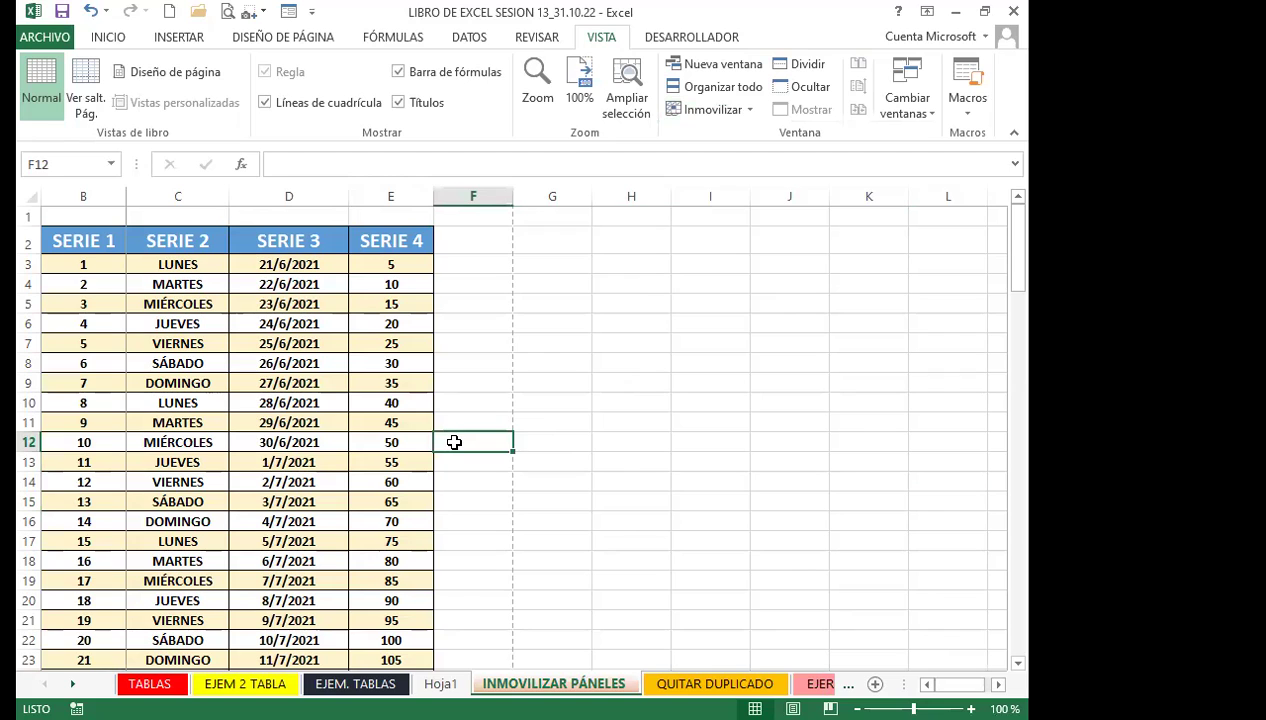
pyautogui.click(364, 382)
pyautogui.click(101, 205)
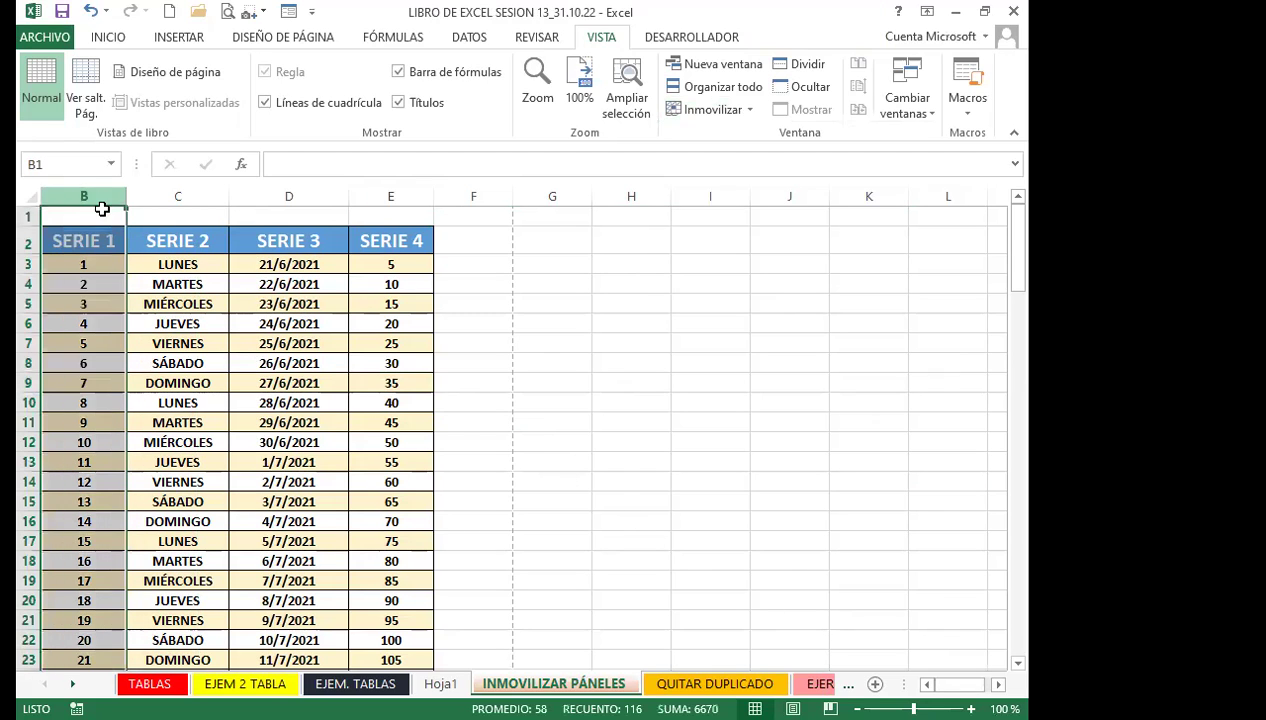
pyautogui.click(497, 401)
pyautogui.click(175, 358)
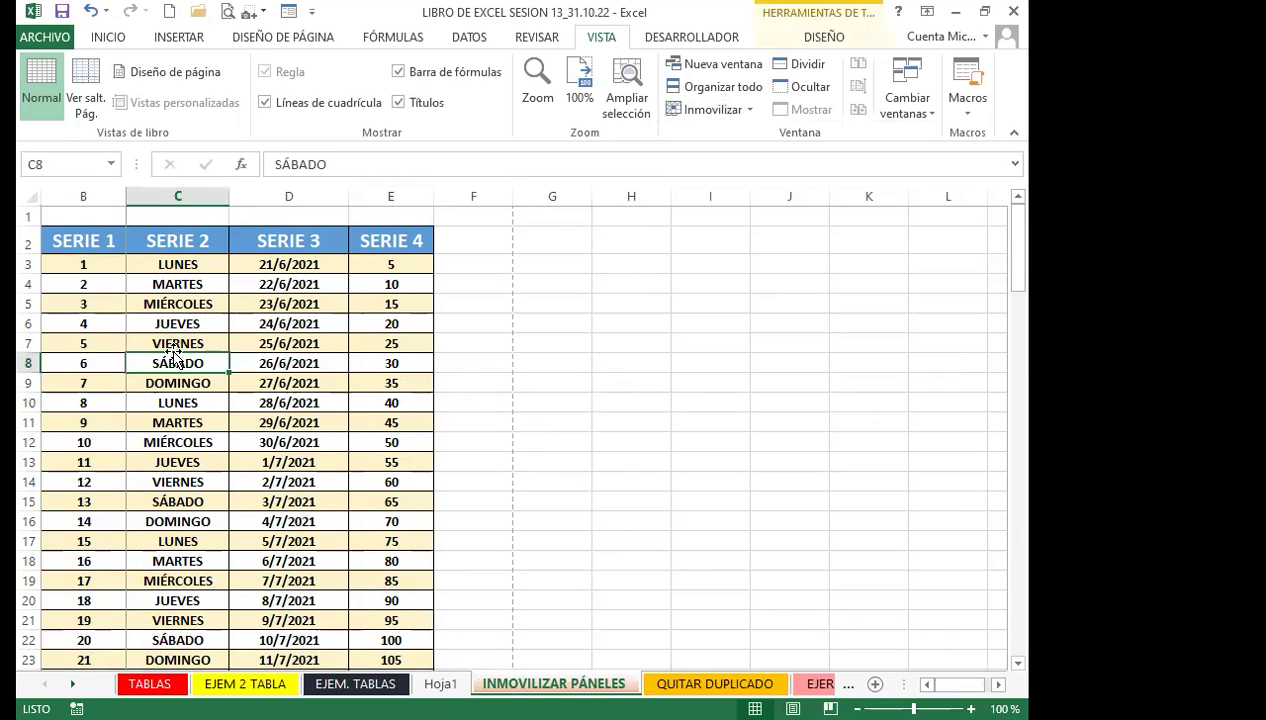
pyautogui.click(706, 112)
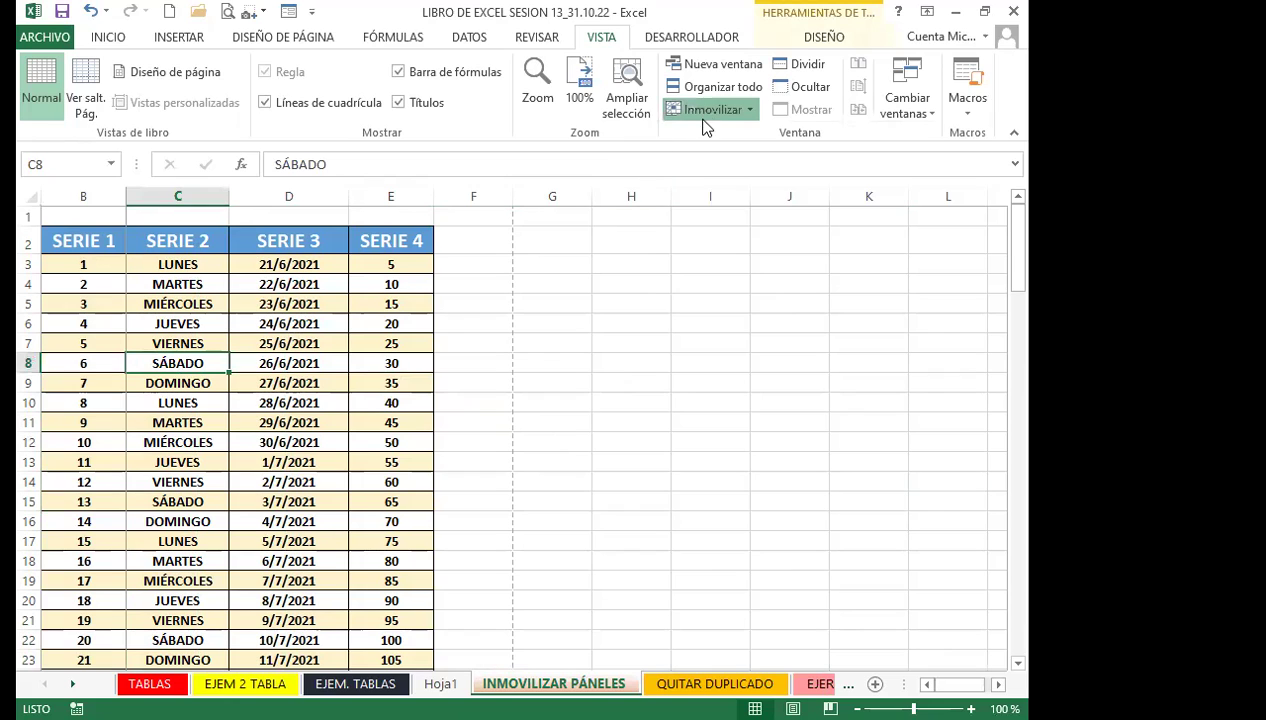
pyautogui.hscroll(-1, 600, 480)
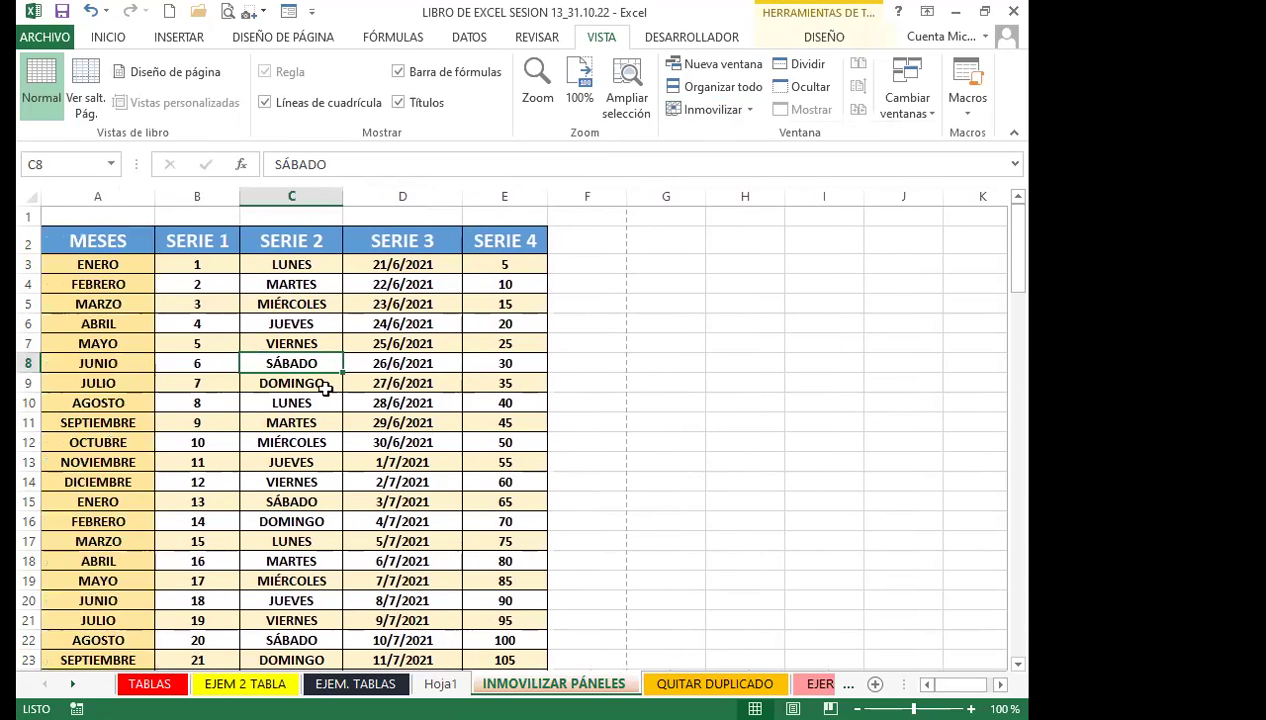
pyautogui.click(222, 338)
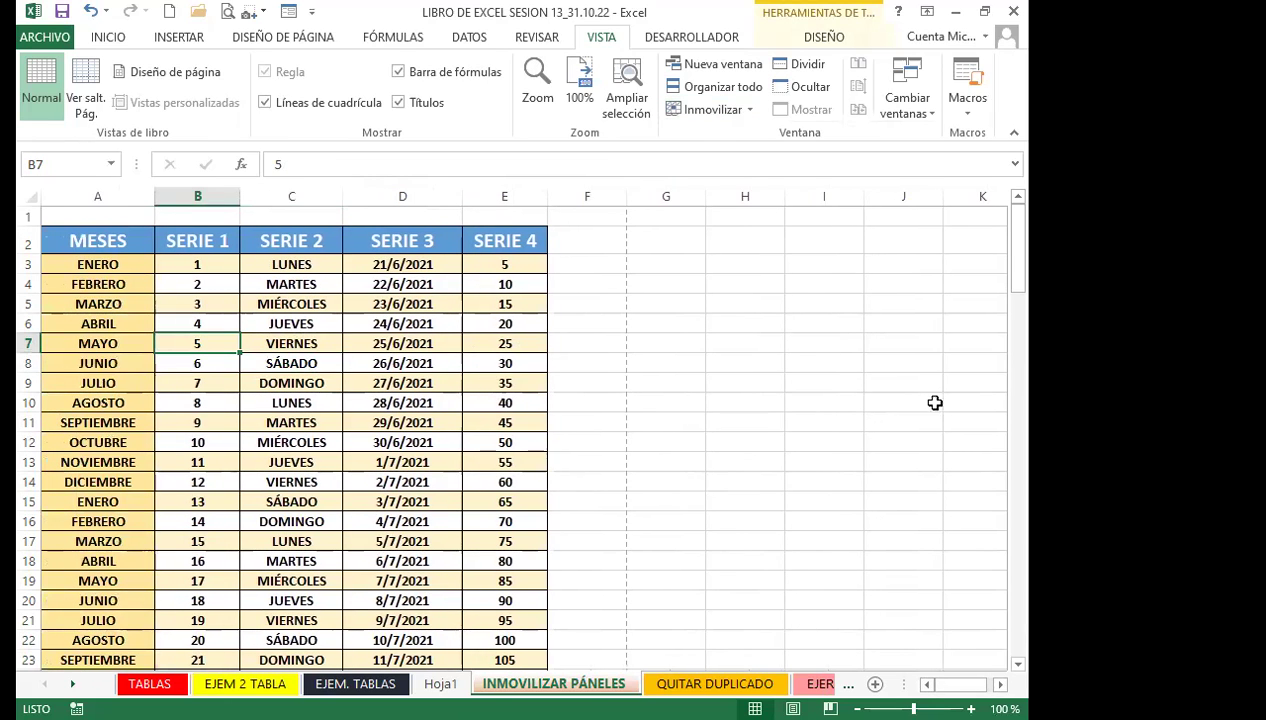
# Freeze the first column so MESES stays fixed, then select the ABRIL and MAYO cells
pyautogui.click(1002, 400)
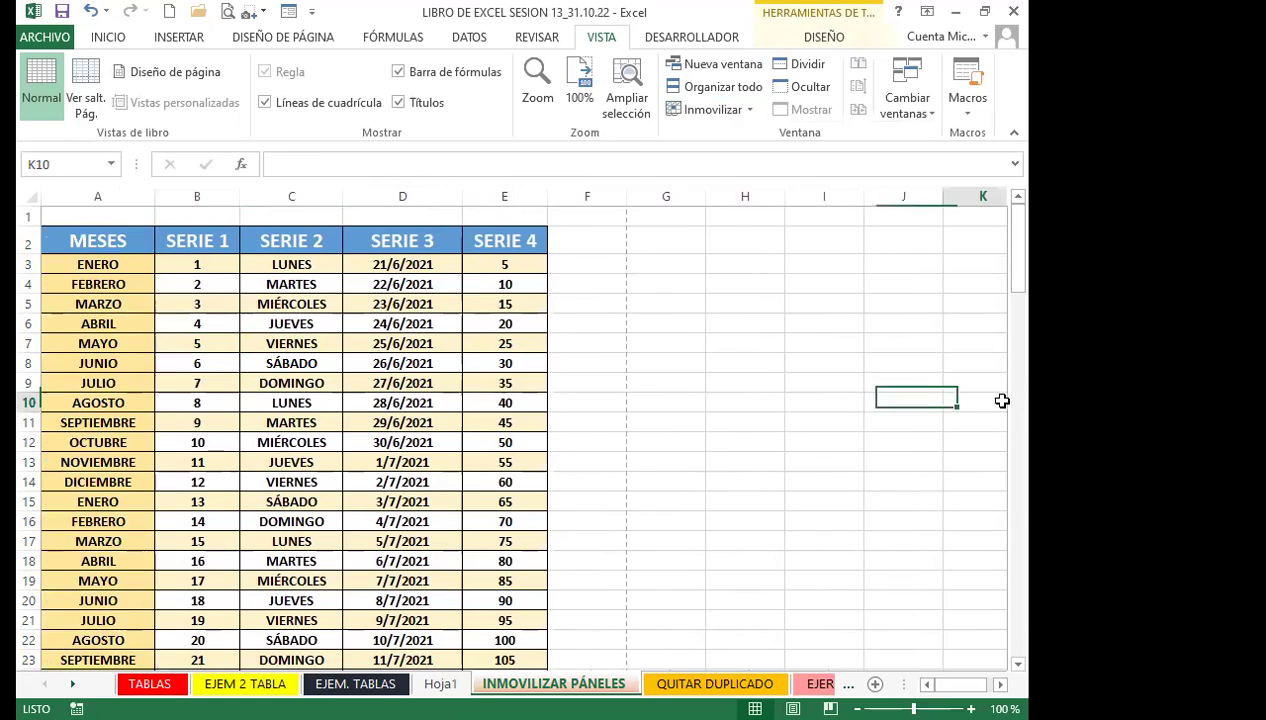
pyautogui.click(750, 110)
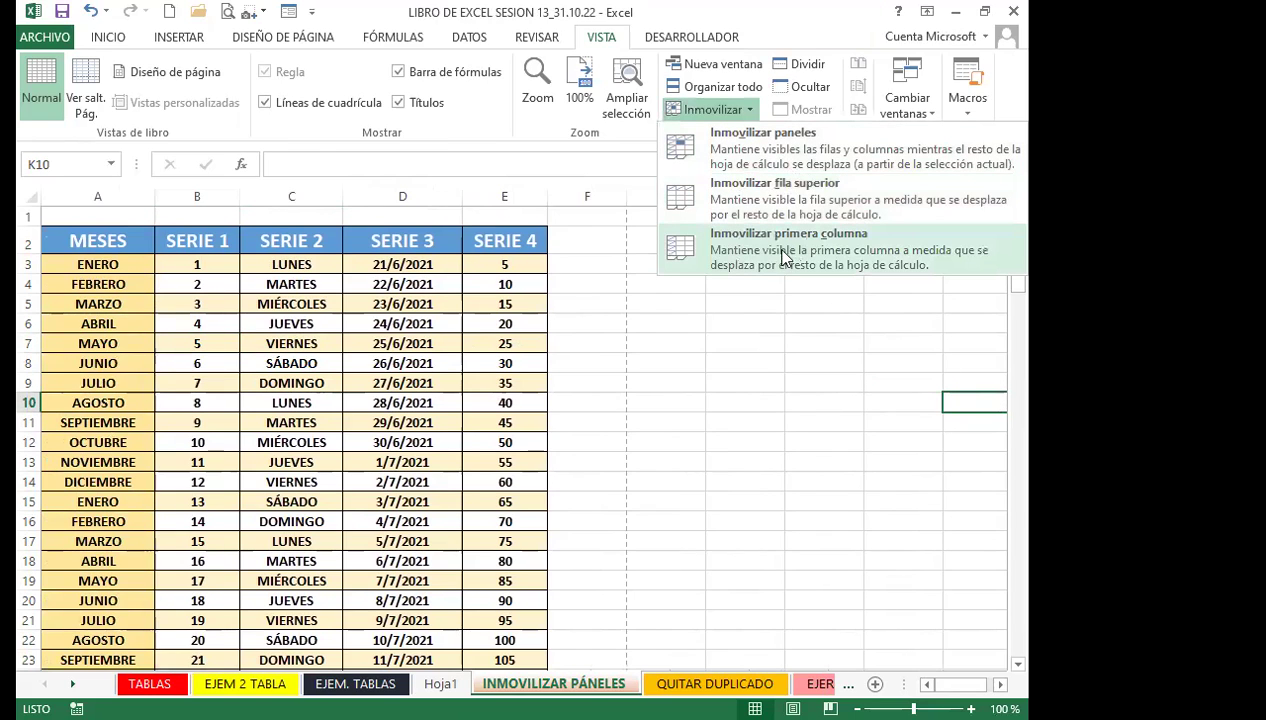
pyautogui.click(775, 250)
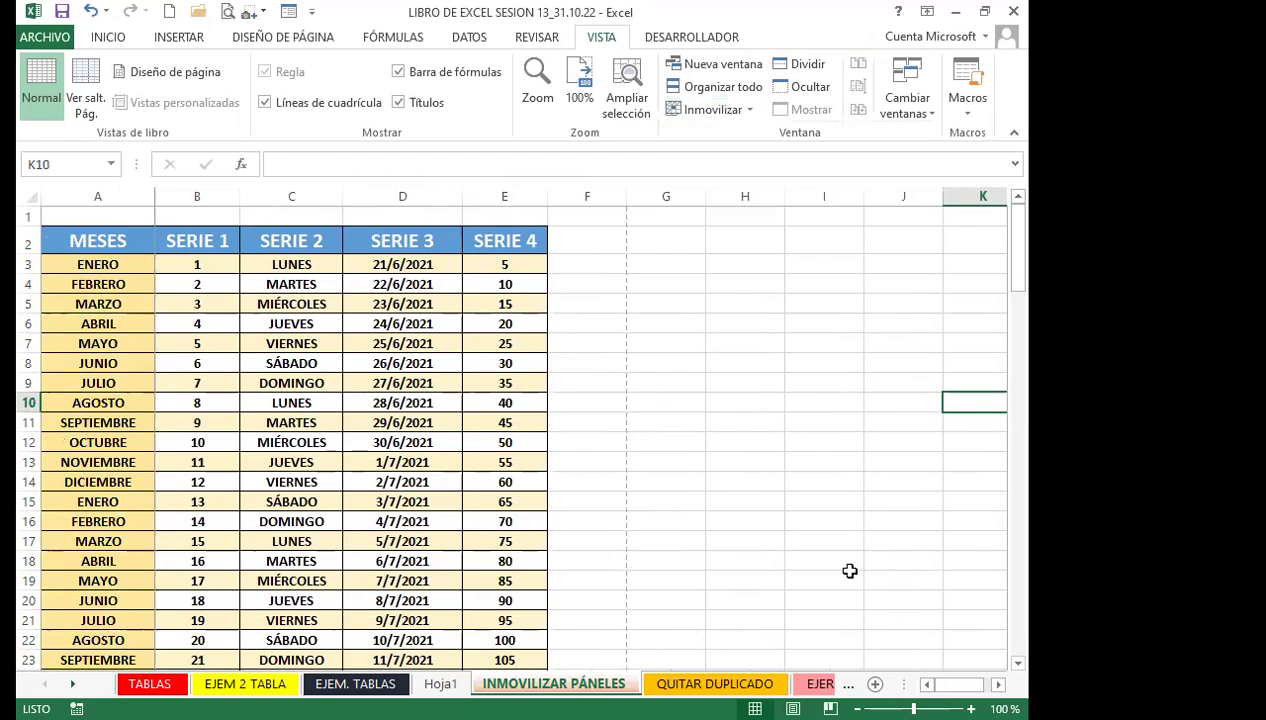
pyautogui.moveTo(933, 683); pyautogui.dragTo(936, 685)
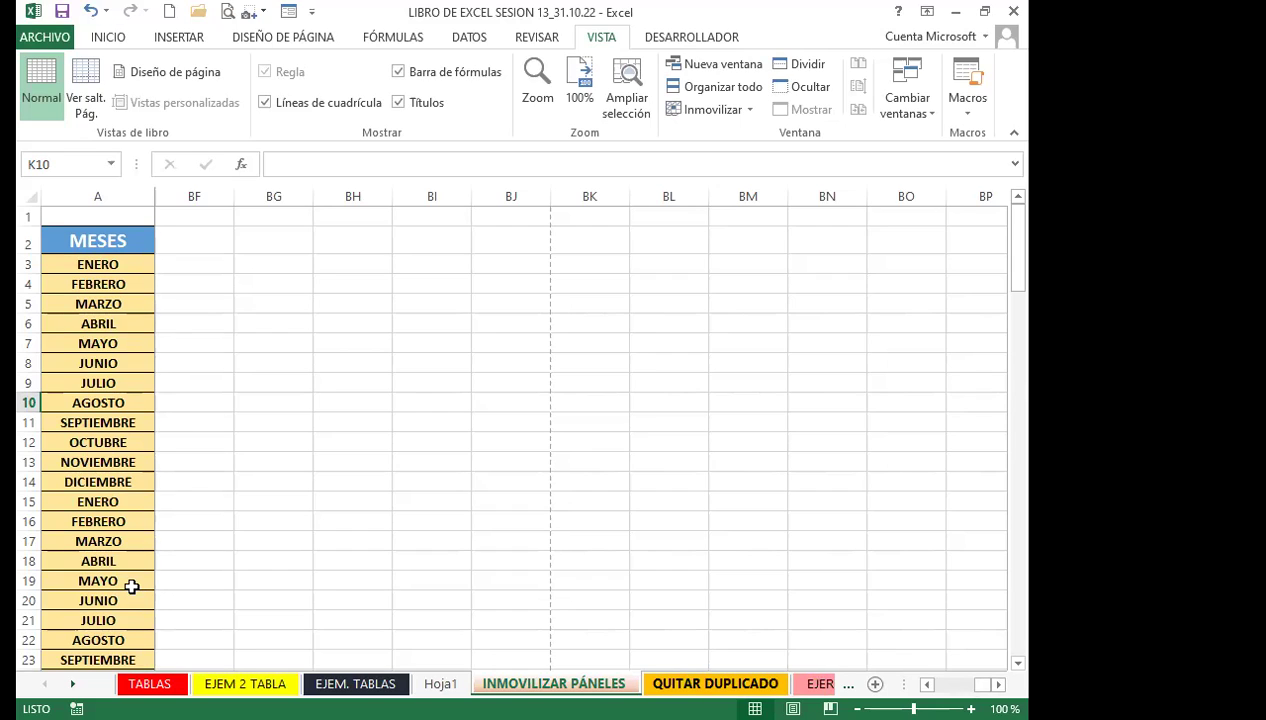
pyautogui.moveTo(130, 580); pyautogui.dragTo(130, 563)
pyautogui.hscroll(-10, 957, 442)
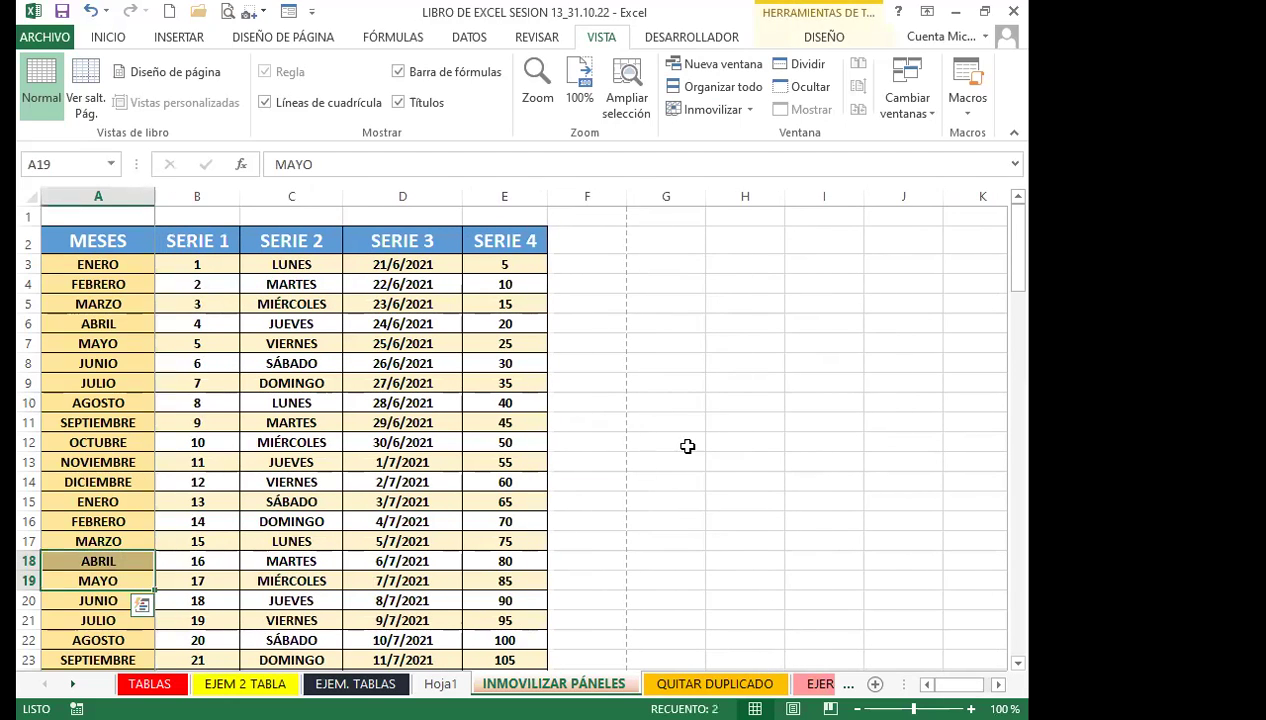
# Scroll right, selecting cells G12, E10 and MAYO, to confirm column A stays frozen
pyautogui.click(629, 441)
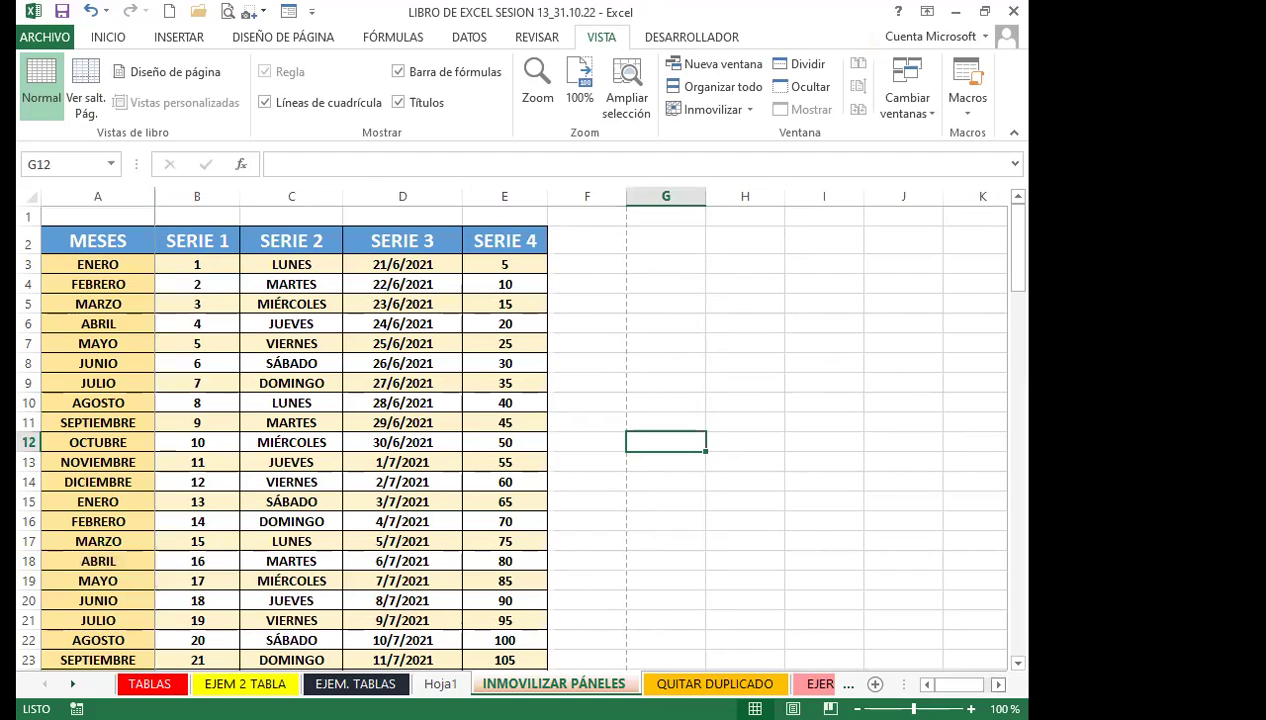
pyautogui.hscroll(5, 580, 430)
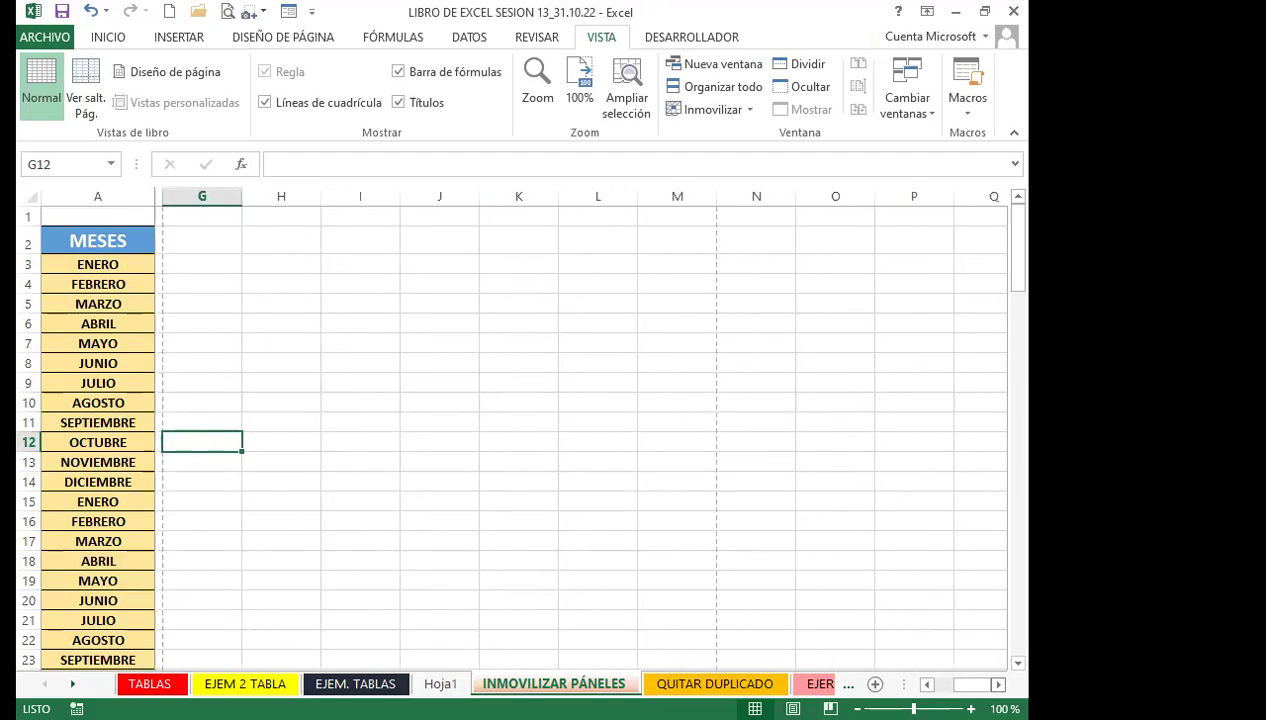
pyautogui.click(711, 110)
pyautogui.click(820, 256)
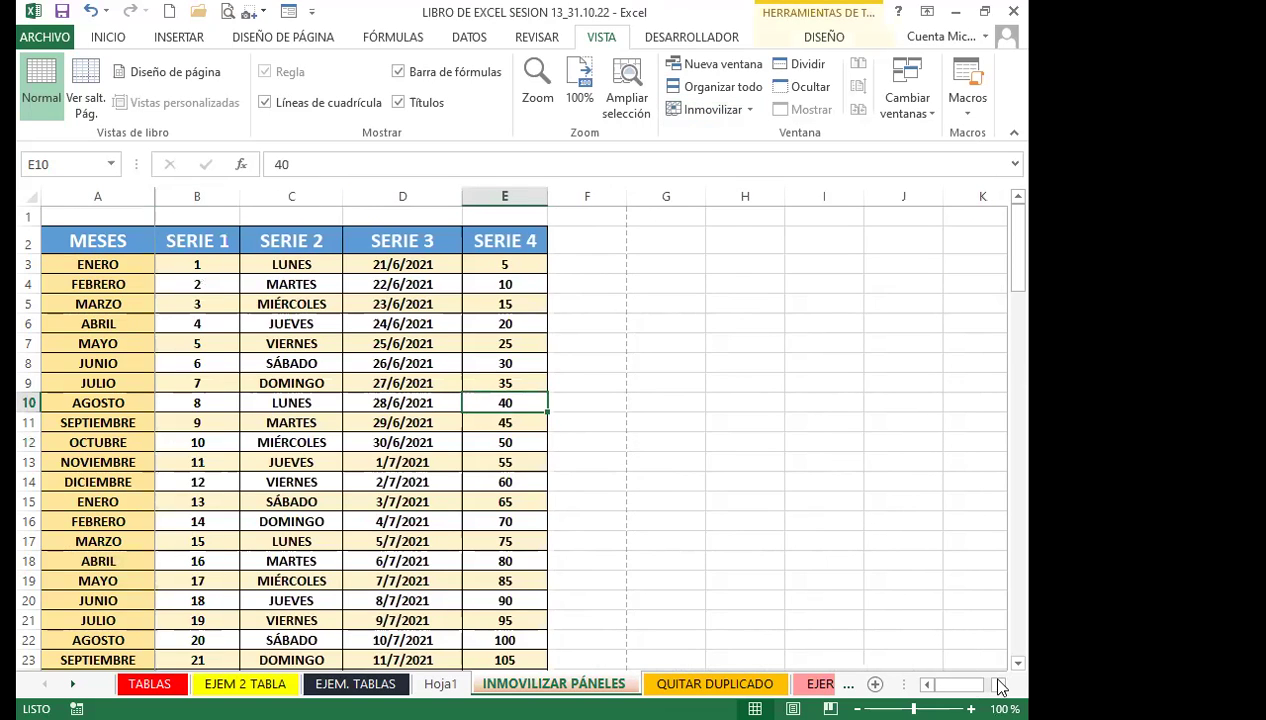
pyautogui.click(998, 685)
pyautogui.click(998, 685)
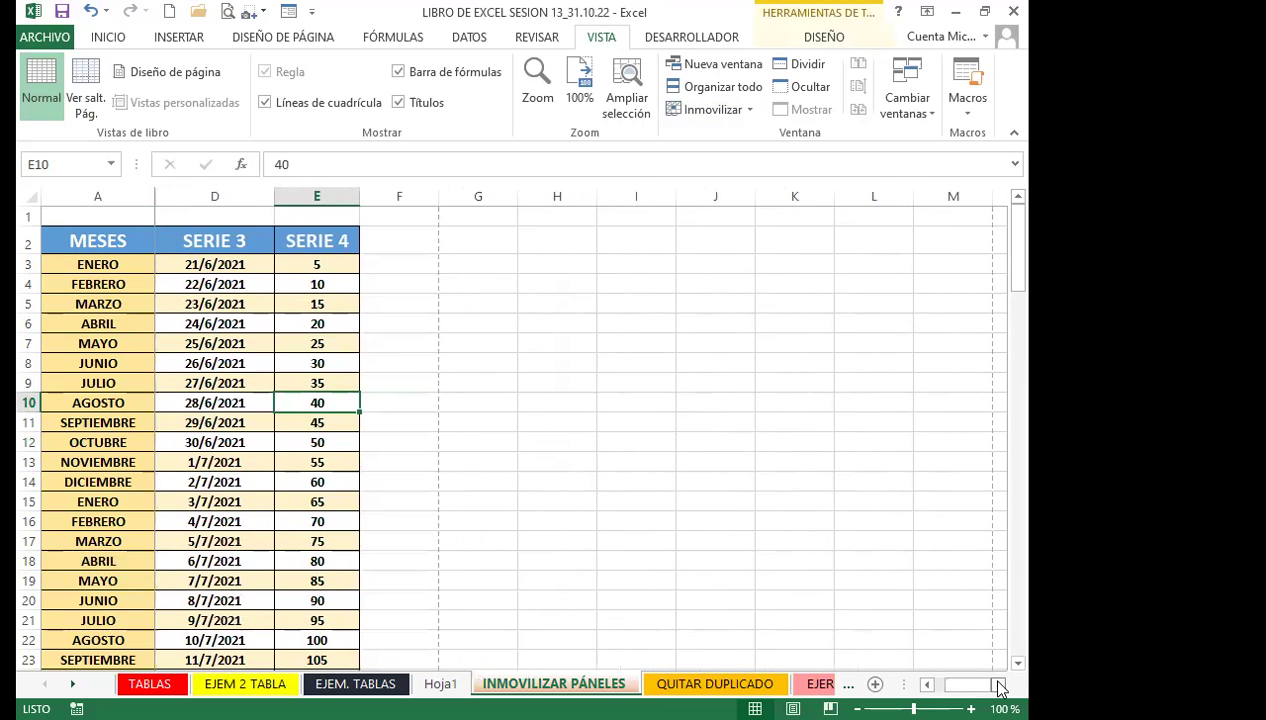
pyautogui.click(998, 685)
pyautogui.click(998, 685)
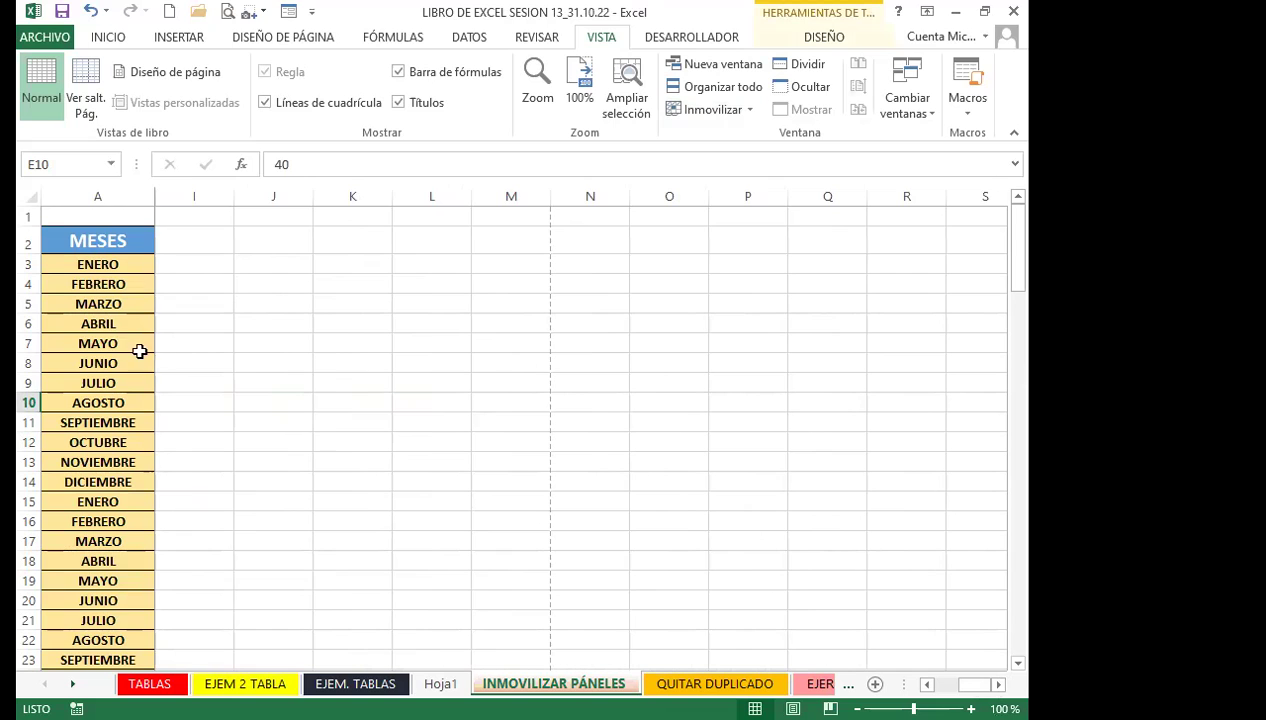
pyautogui.click(138, 346)
pyautogui.click(700, 113)
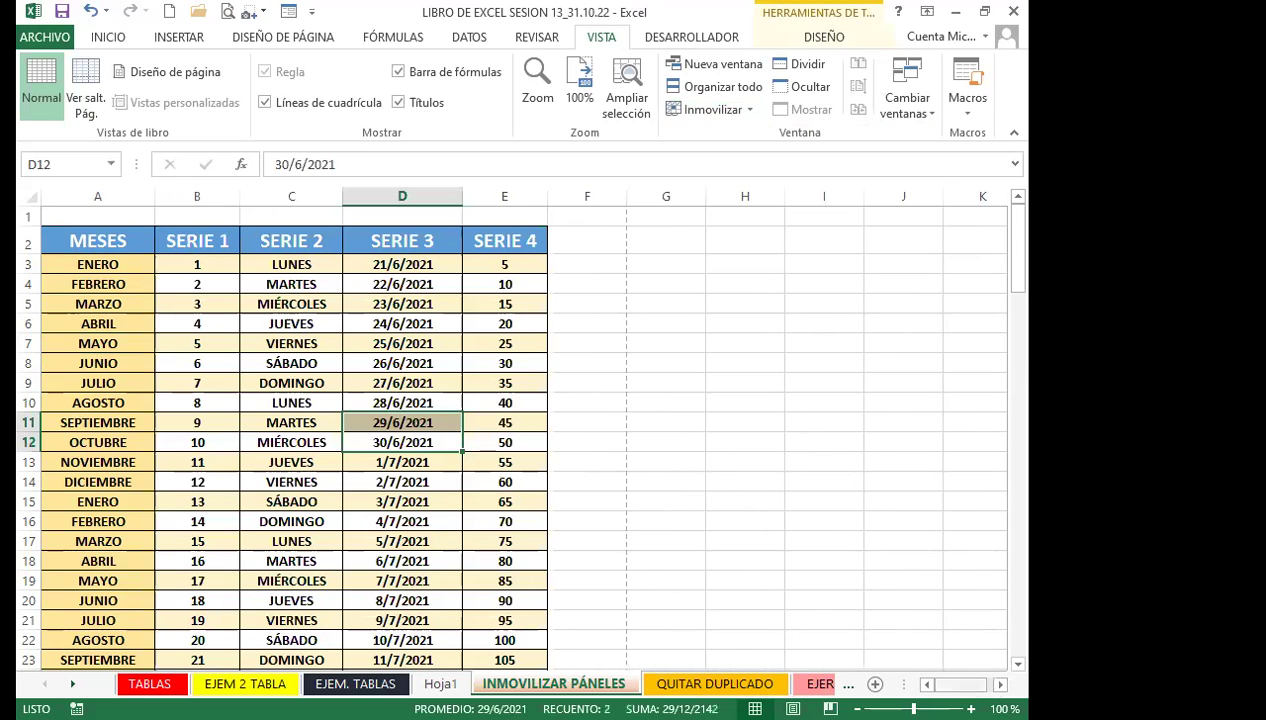
# Scroll the sheet right, selecting cell I14 and the cell holding 55
pyautogui.hscroll(4, 841, 632)
pyautogui.click(420, 478)
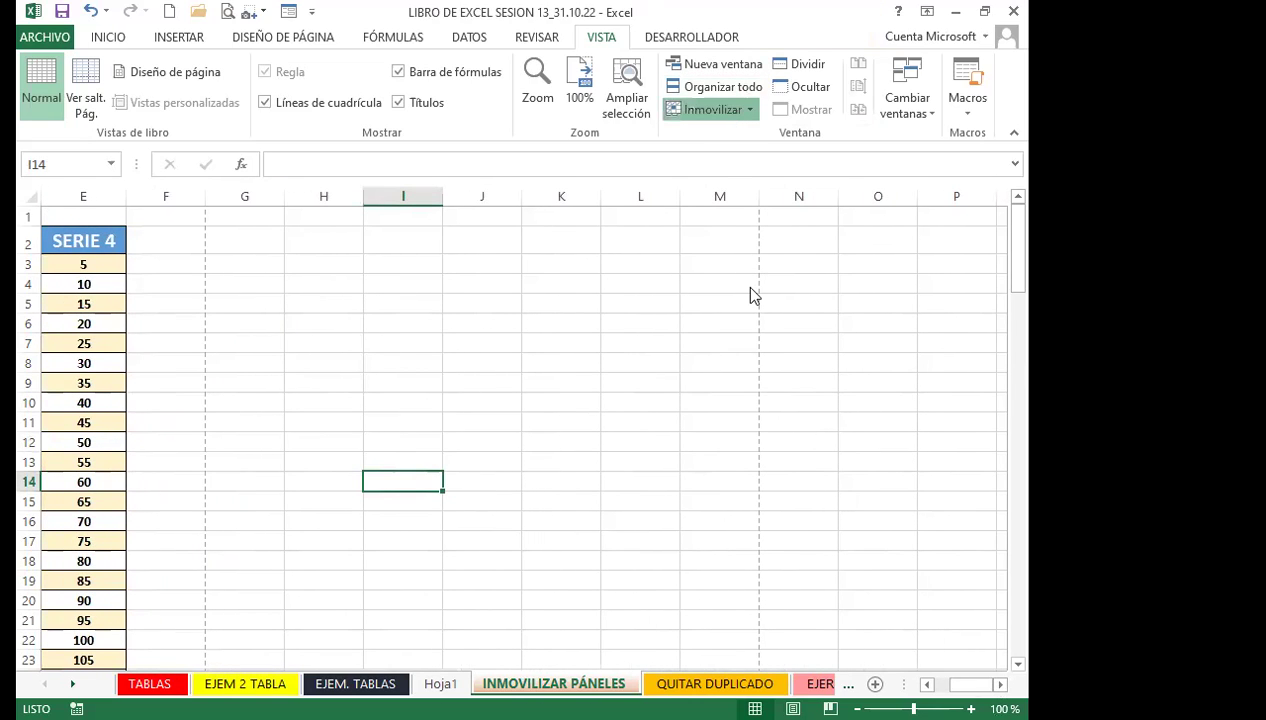
pyautogui.hscroll(6, 770, 246)
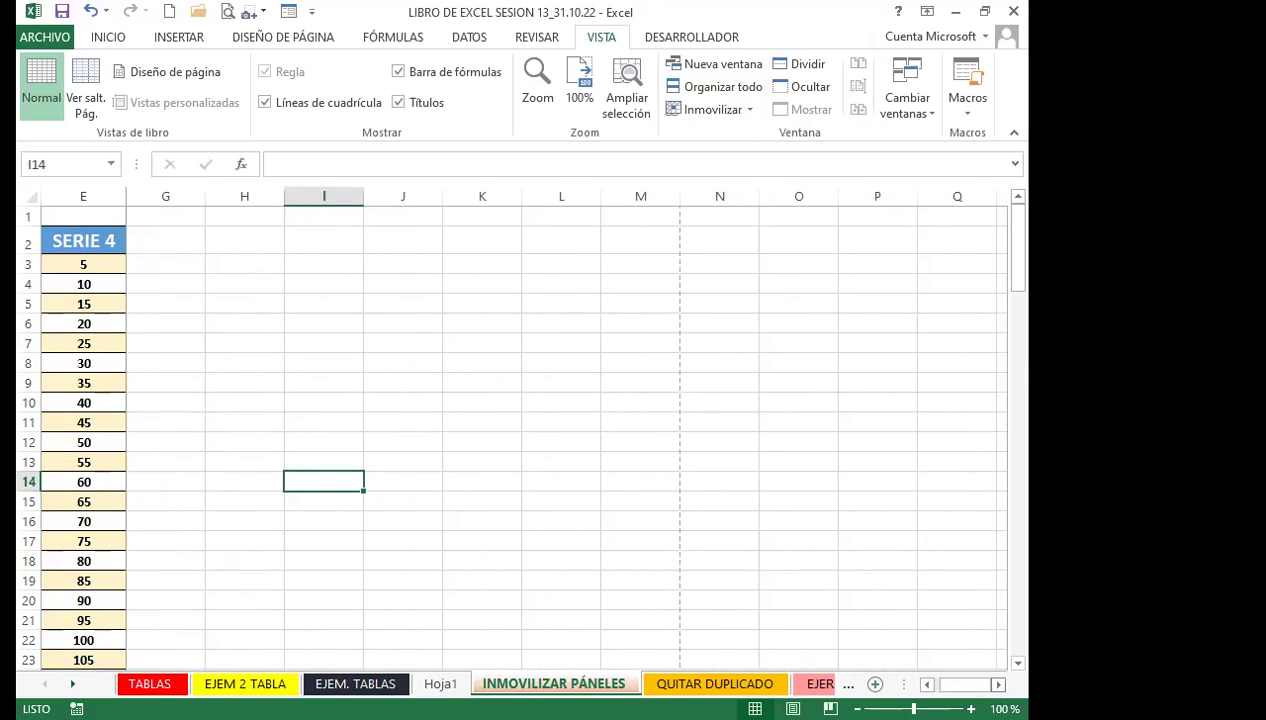
pyautogui.hscroll(9, 770, 246)
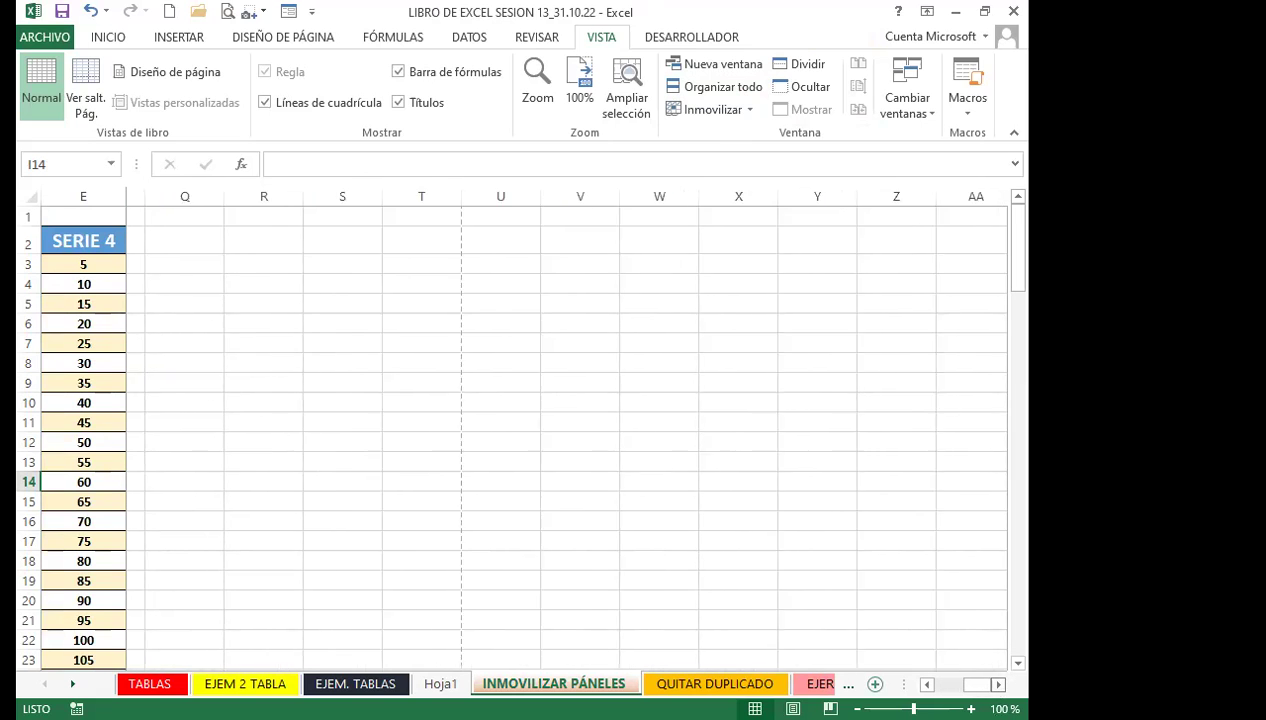
pyautogui.hscroll(6, 565, 430)
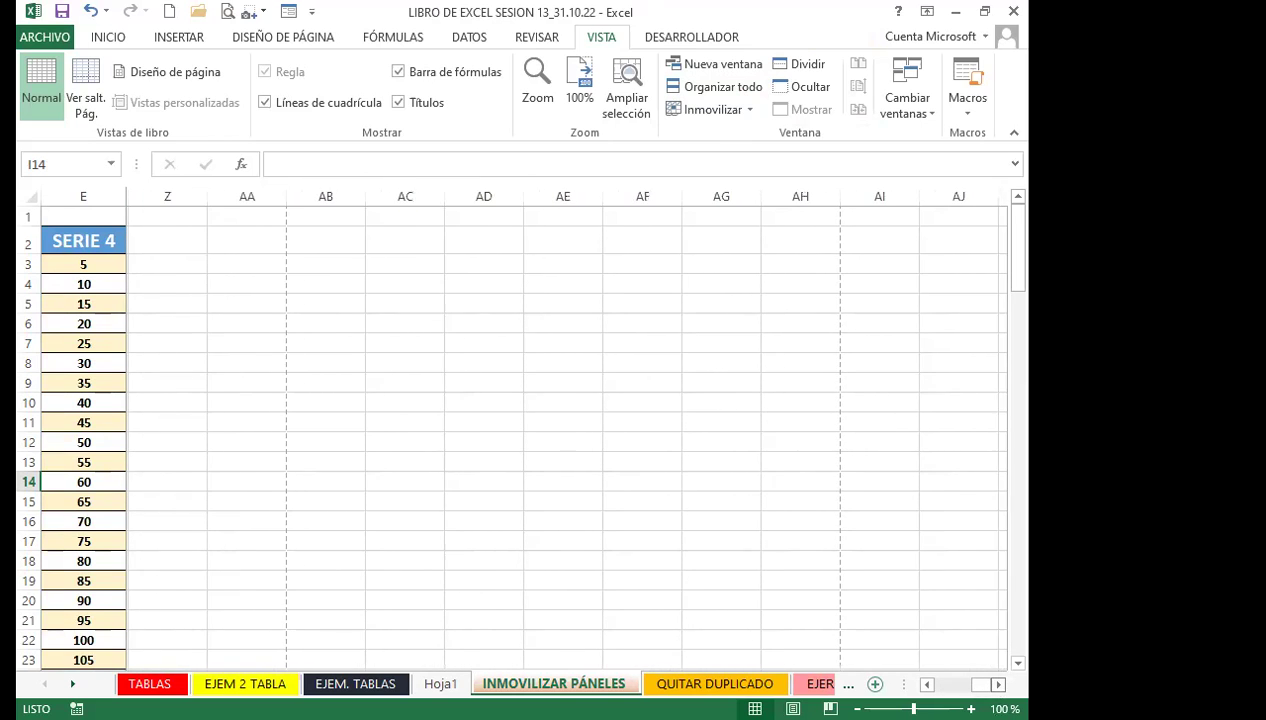
pyautogui.hscroll(7, 557, 425)
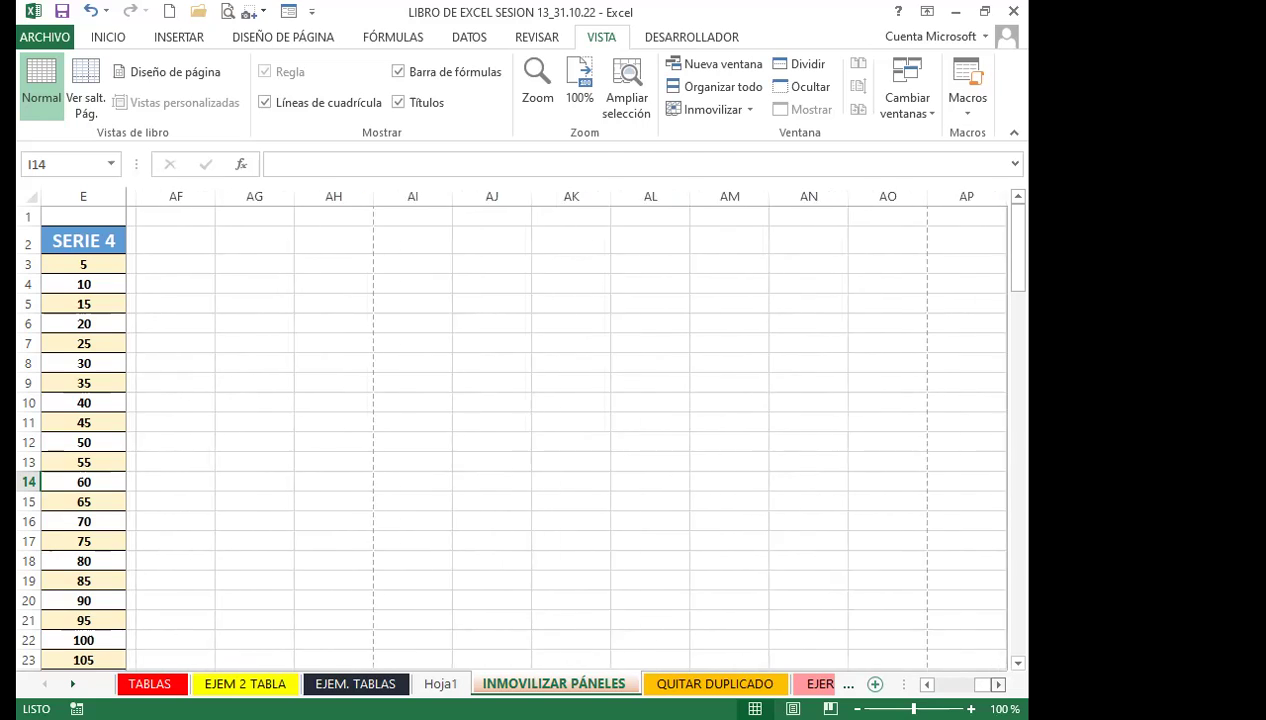
pyautogui.moveTo(970, 684); pyautogui.dragTo(935, 684)
pyautogui.click(83, 462)
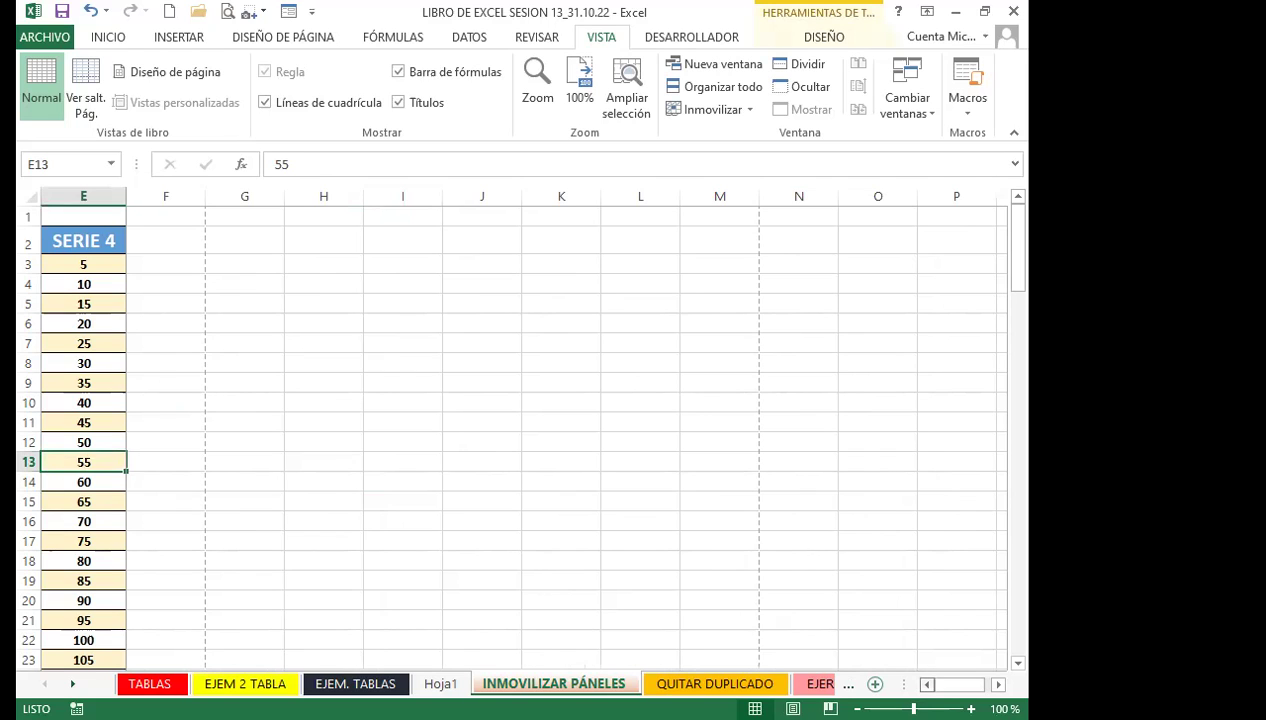
# Select the SERIE 4 column E and drag the scrollbar so columns P–Z pass beside it
pyautogui.click(87, 196)
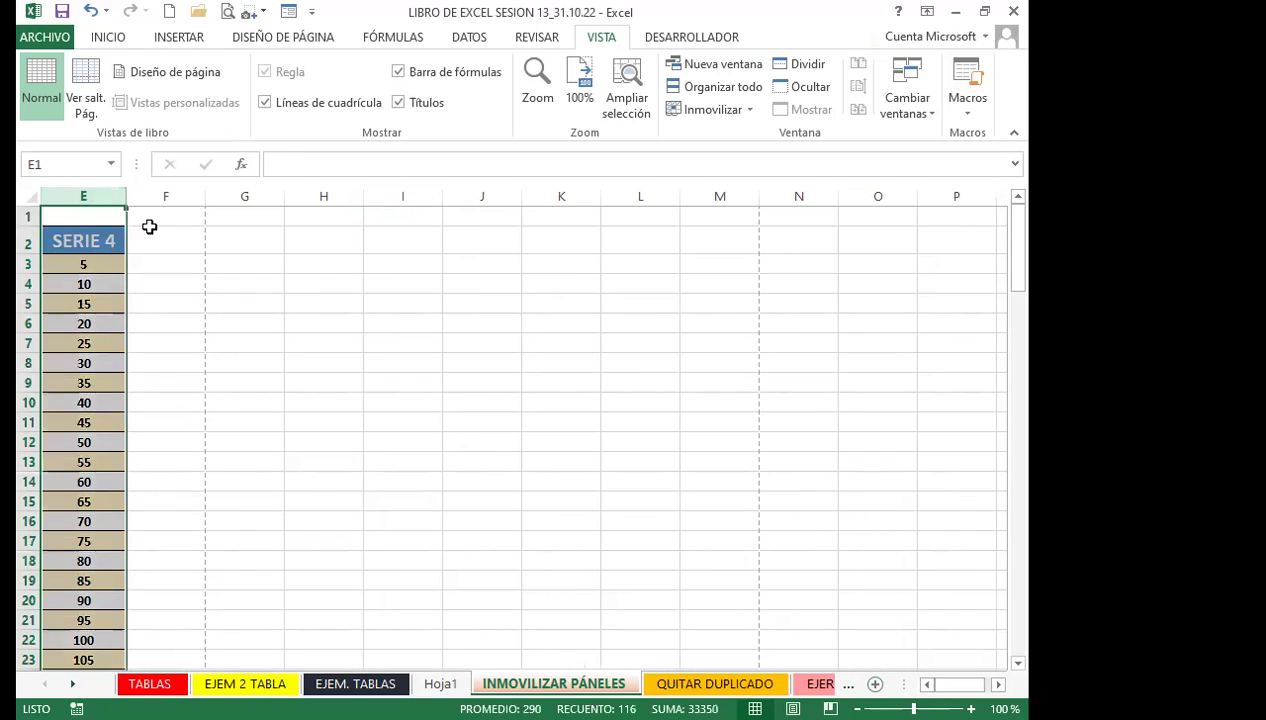
pyautogui.hscroll(1, 565, 430)
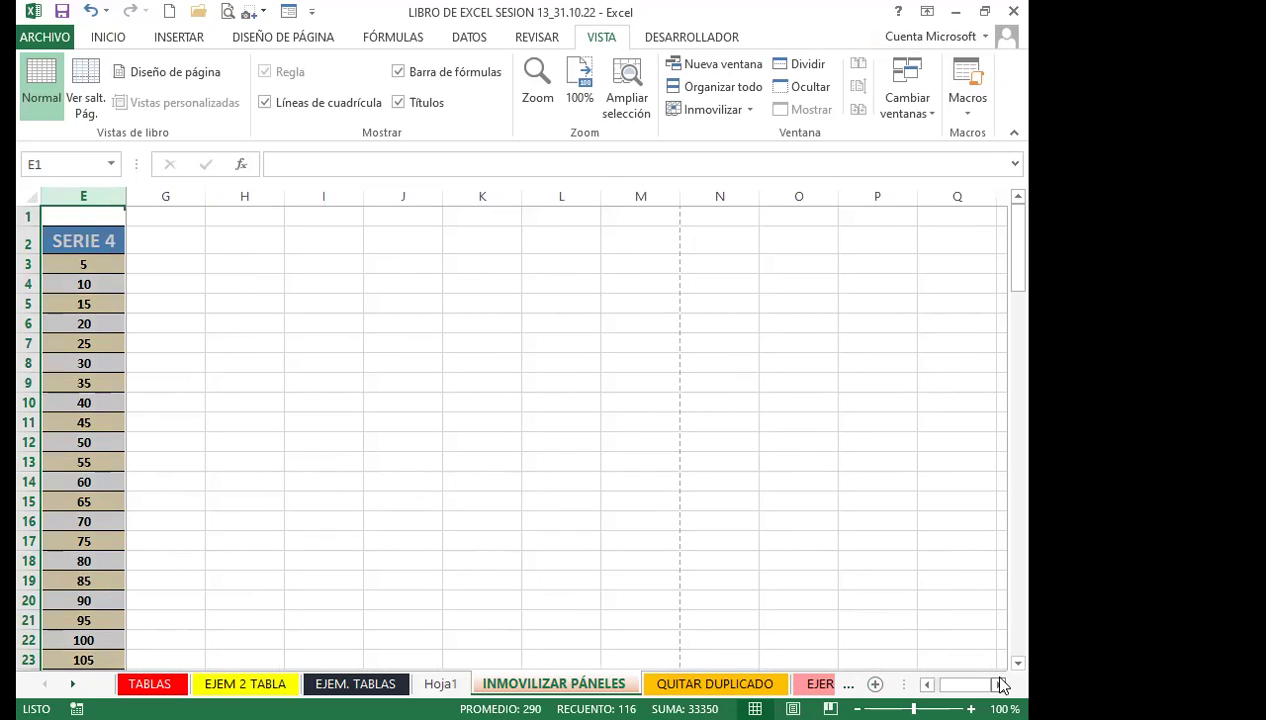
pyautogui.click(406, 503)
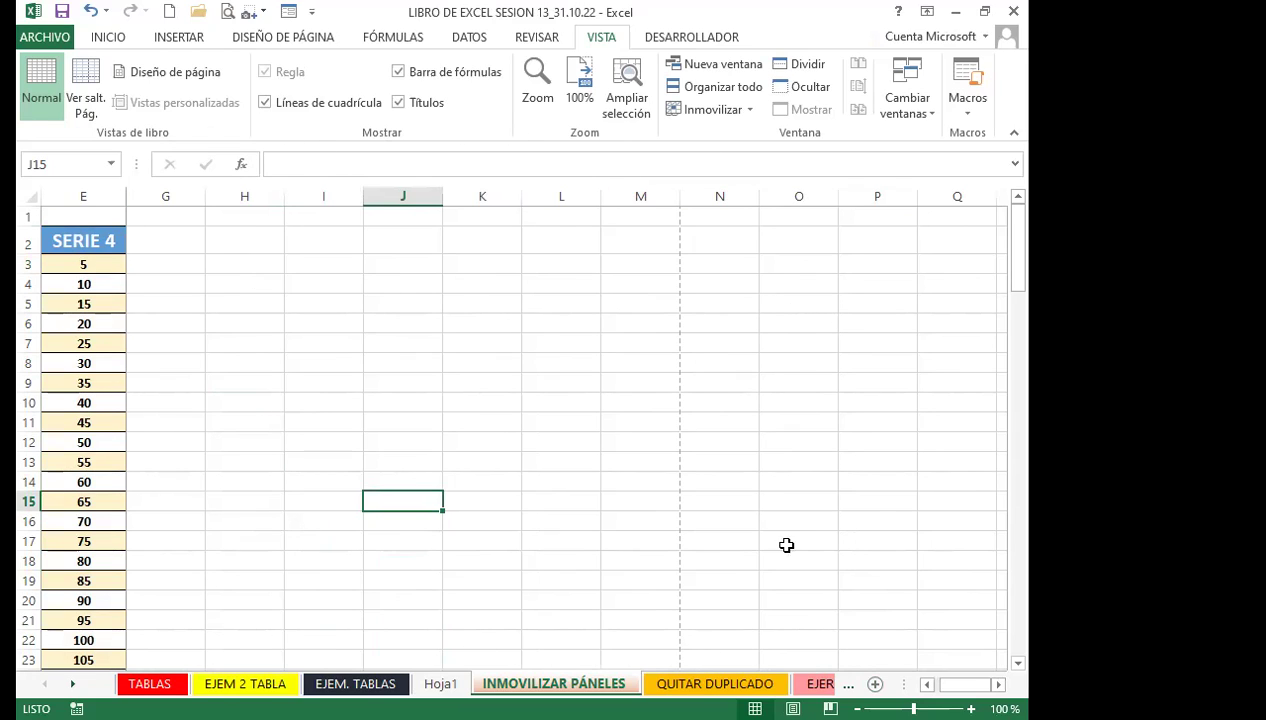
pyautogui.click(557, 438)
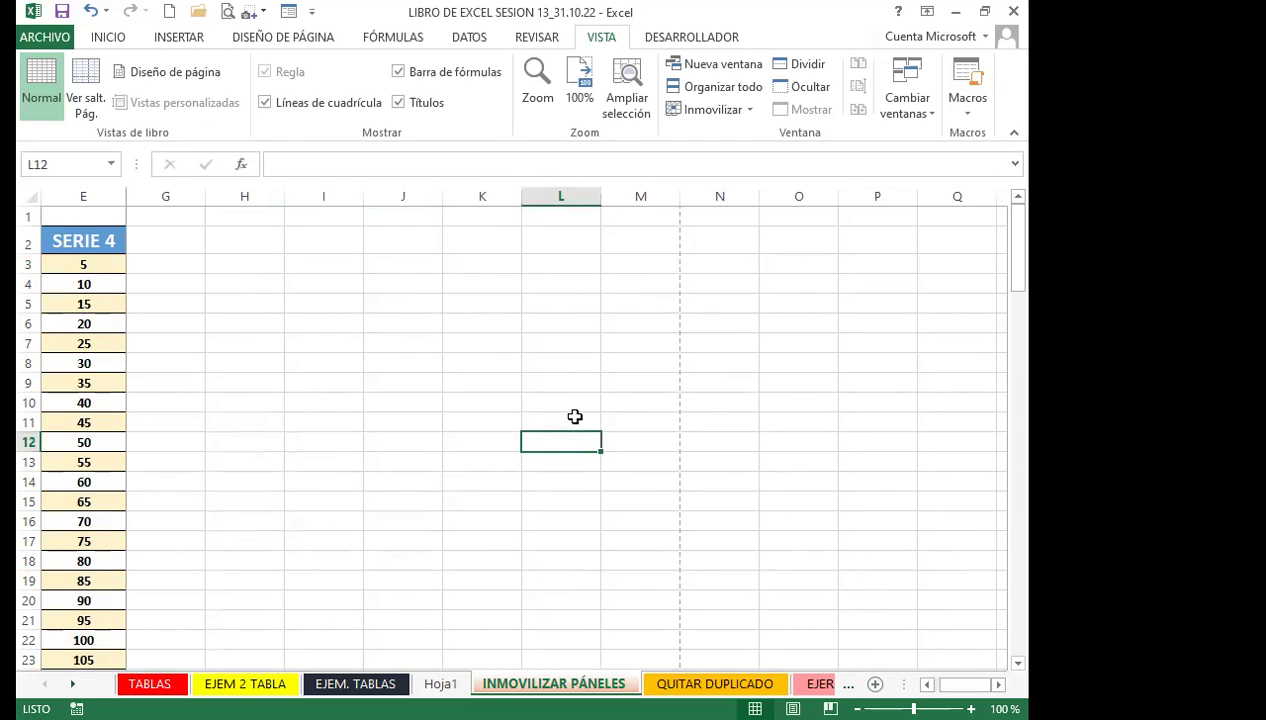
pyautogui.click(223, 352)
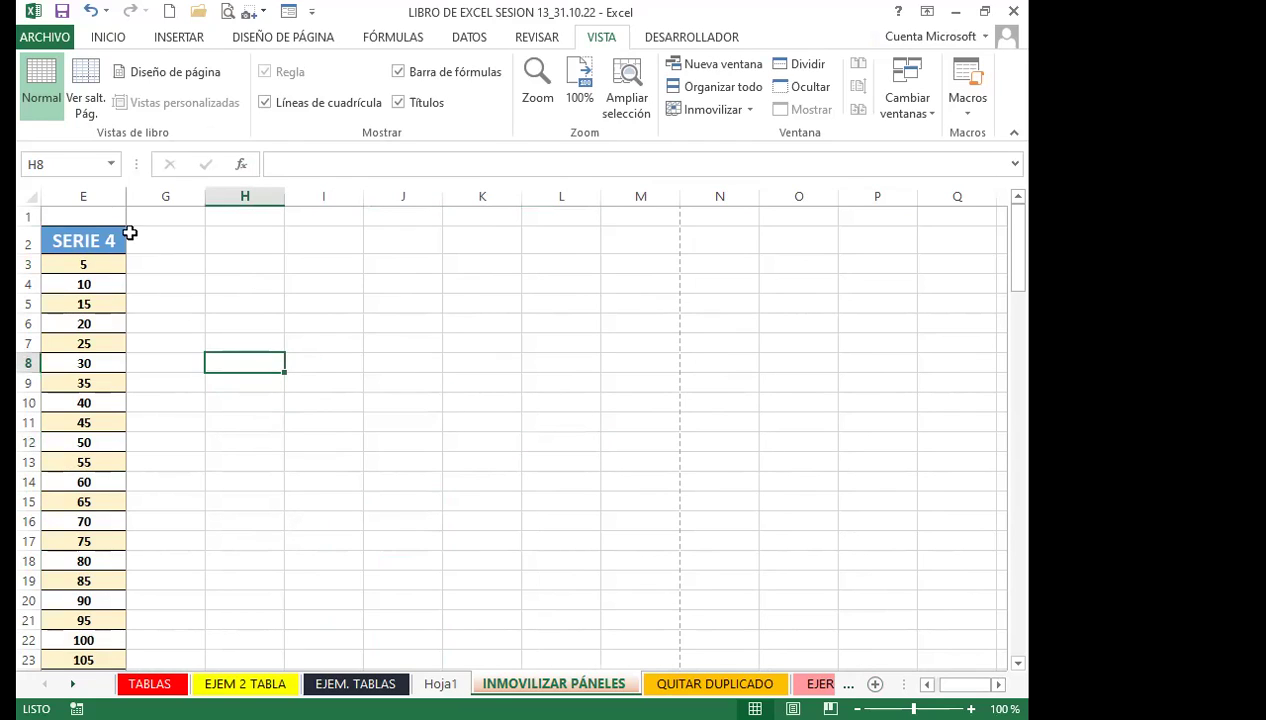
pyautogui.click(84, 196)
pyautogui.moveTo(985, 684)
pyautogui.mouseDown()
pyautogui.moveTo(1000, 684)
pyautogui.moveTo(918, 684)
pyautogui.moveTo(960, 684)
pyautogui.mouseUp()
pyautogui.hscroll(-1, 566, 430)
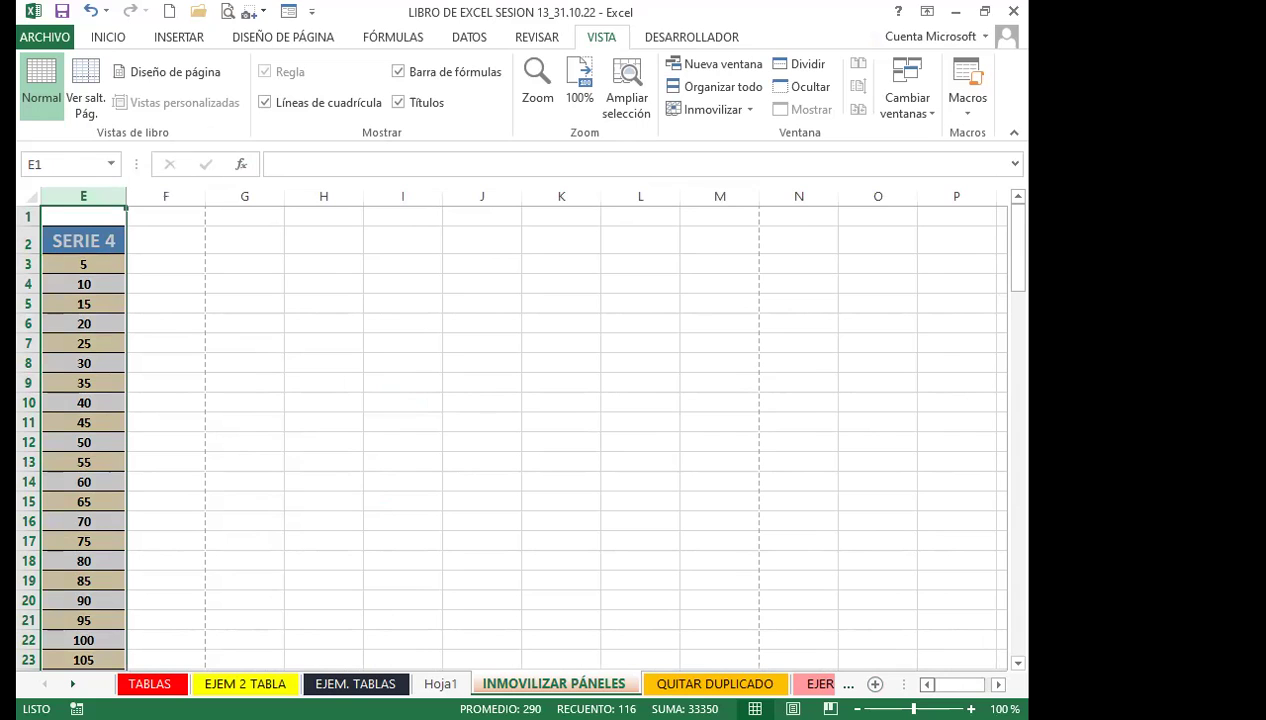
pyautogui.moveTo(998, 685); pyautogui.dragTo(998, 685)
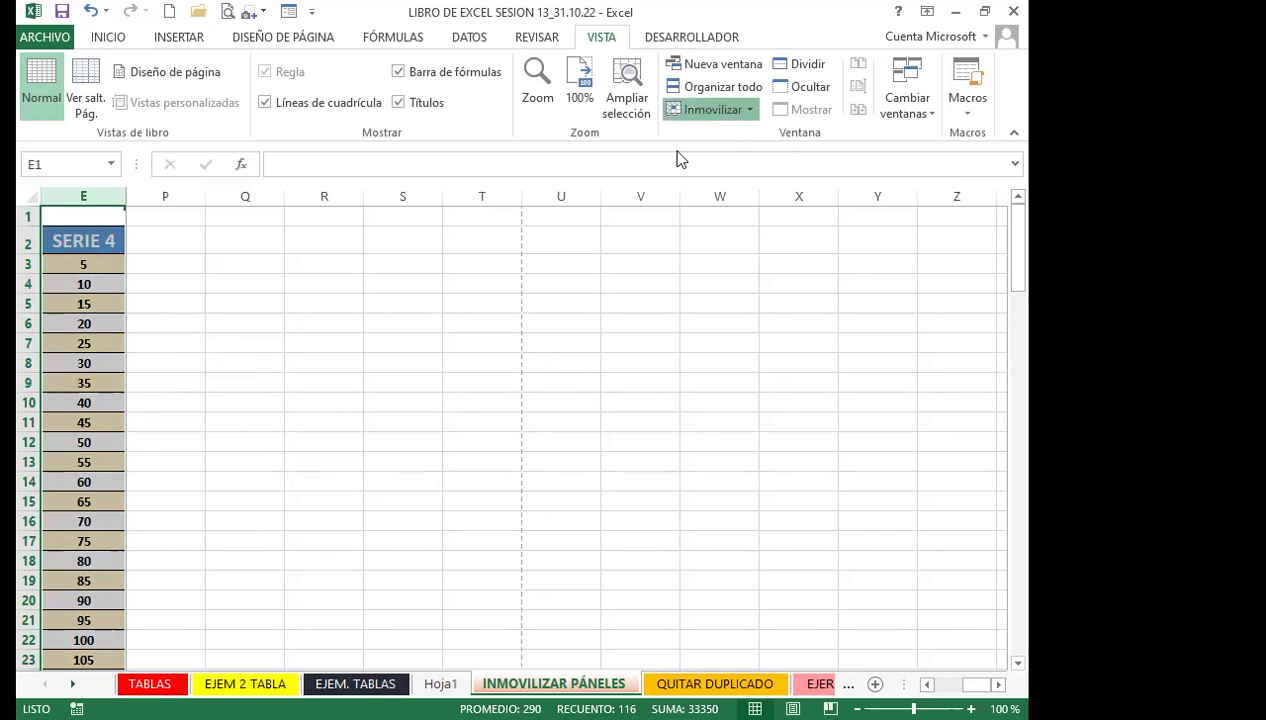
# Unfreeze all panes with Movilizar paneles, then scroll down and select empty cell A184
pyautogui.click(712, 109)
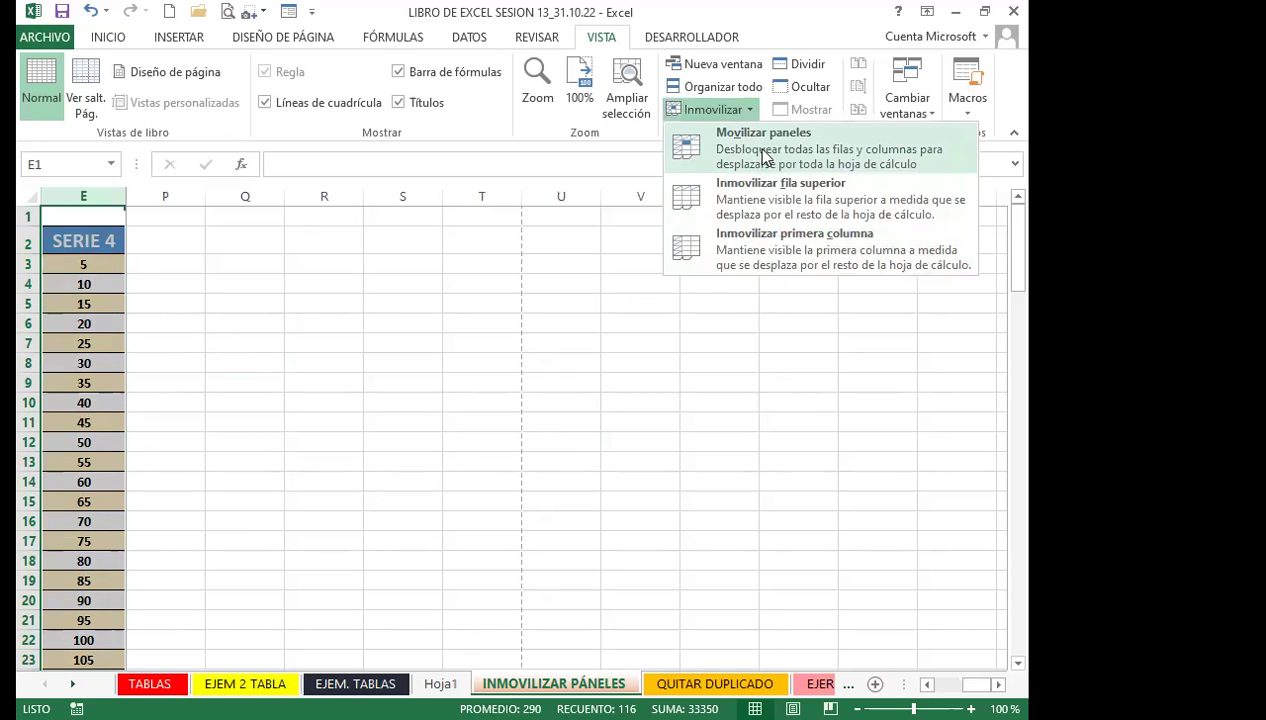
pyautogui.click(763, 140)
pyautogui.click(143, 500)
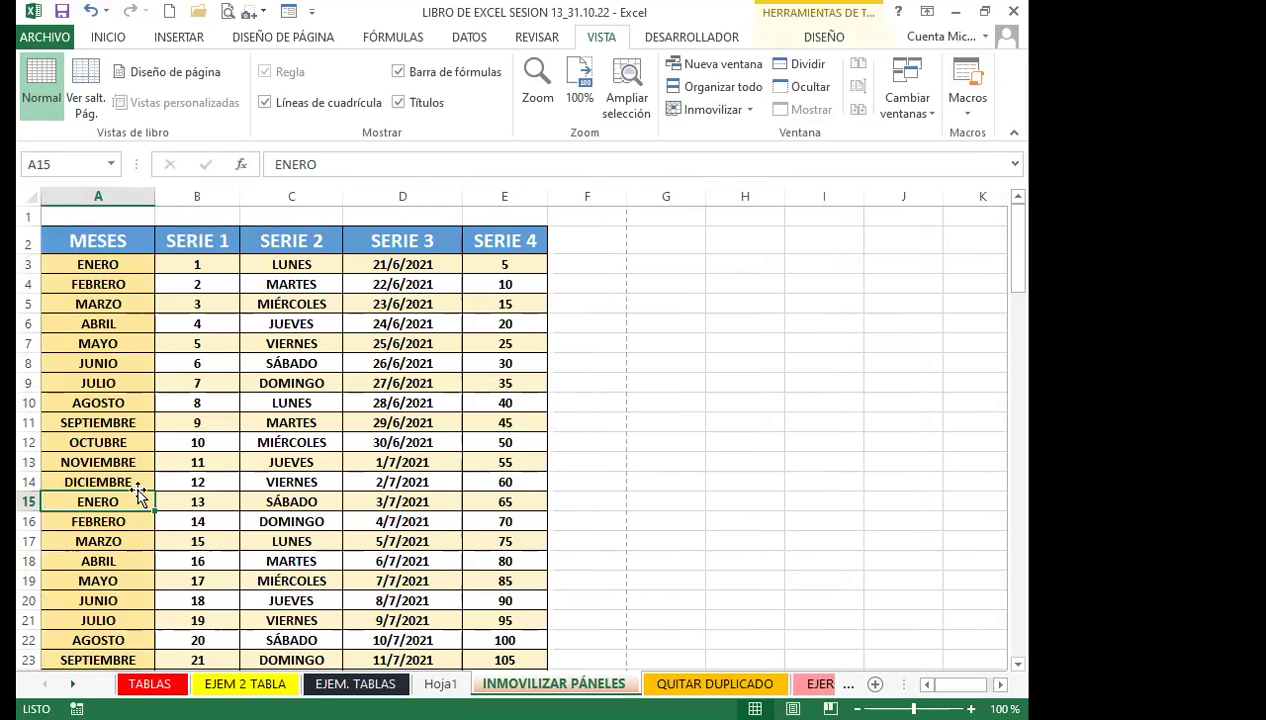
pyautogui.scroll(-20, 140, 490)
pyautogui.scroll(-20, 141, 466)
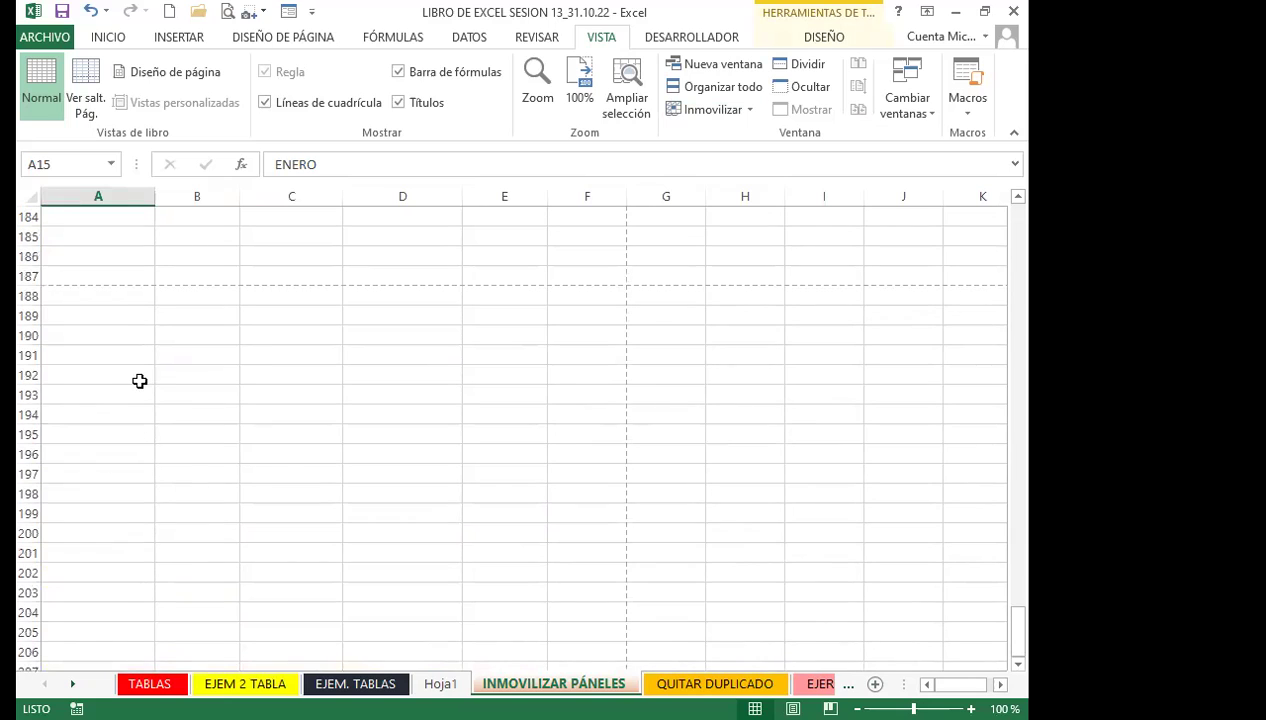
pyautogui.click(100, 217)
# Fill cells A184:D184 with yellow
pyautogui.moveTo(185, 213); pyautogui.dragTo(395, 217)
pyautogui.click(107, 37)
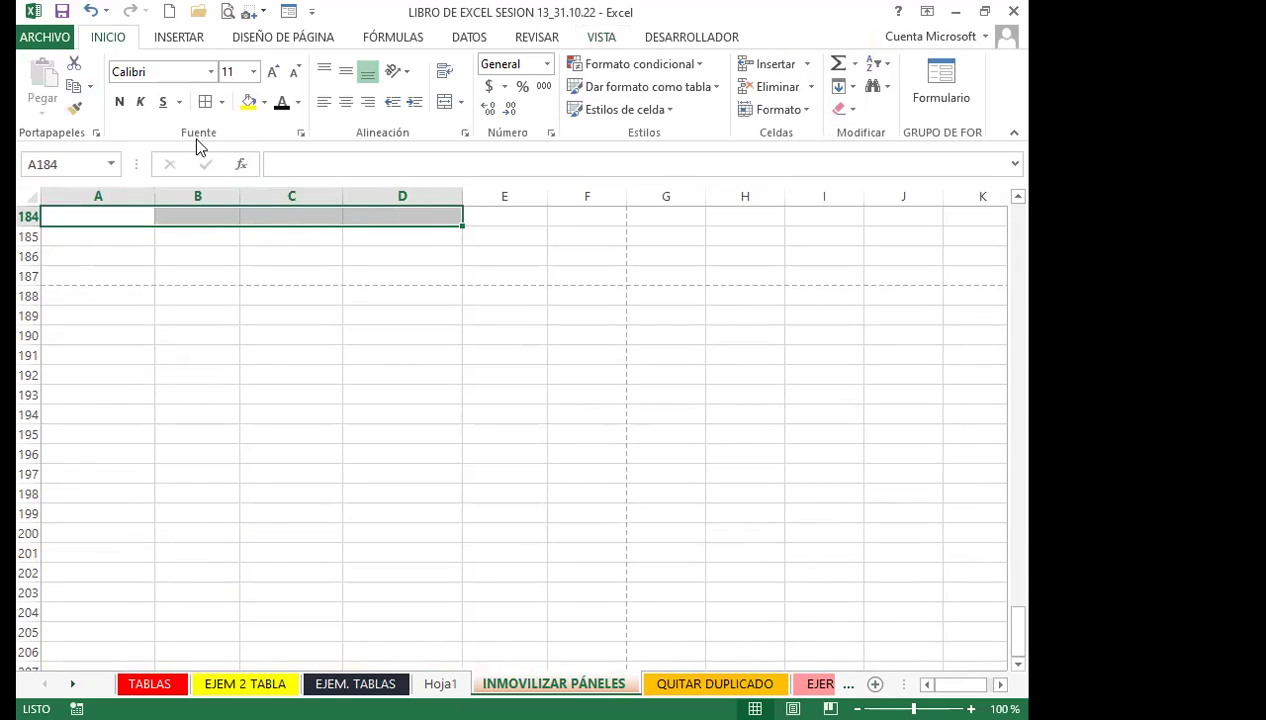
pyautogui.click(248, 102)
pyautogui.click(99, 296)
pyautogui.click(92, 262)
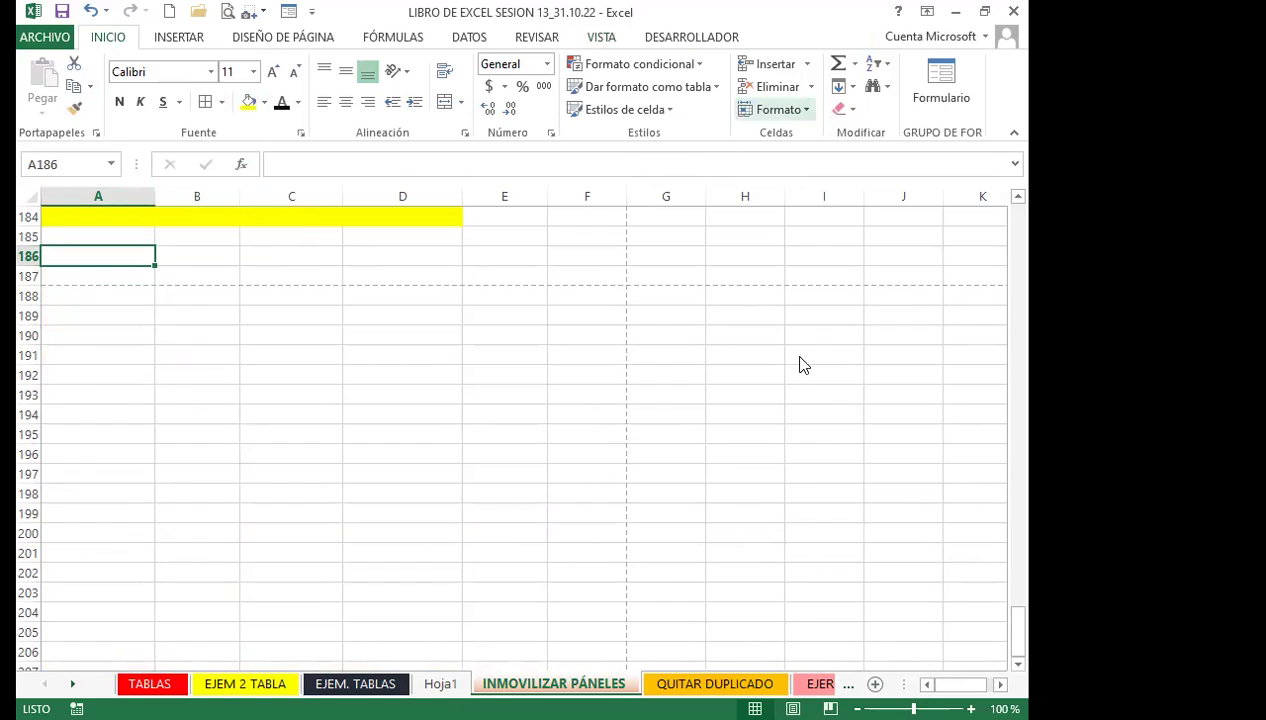
# Freeze row 184 as the top row and scroll down to check it stays fixed
pyautogui.click(778, 109)
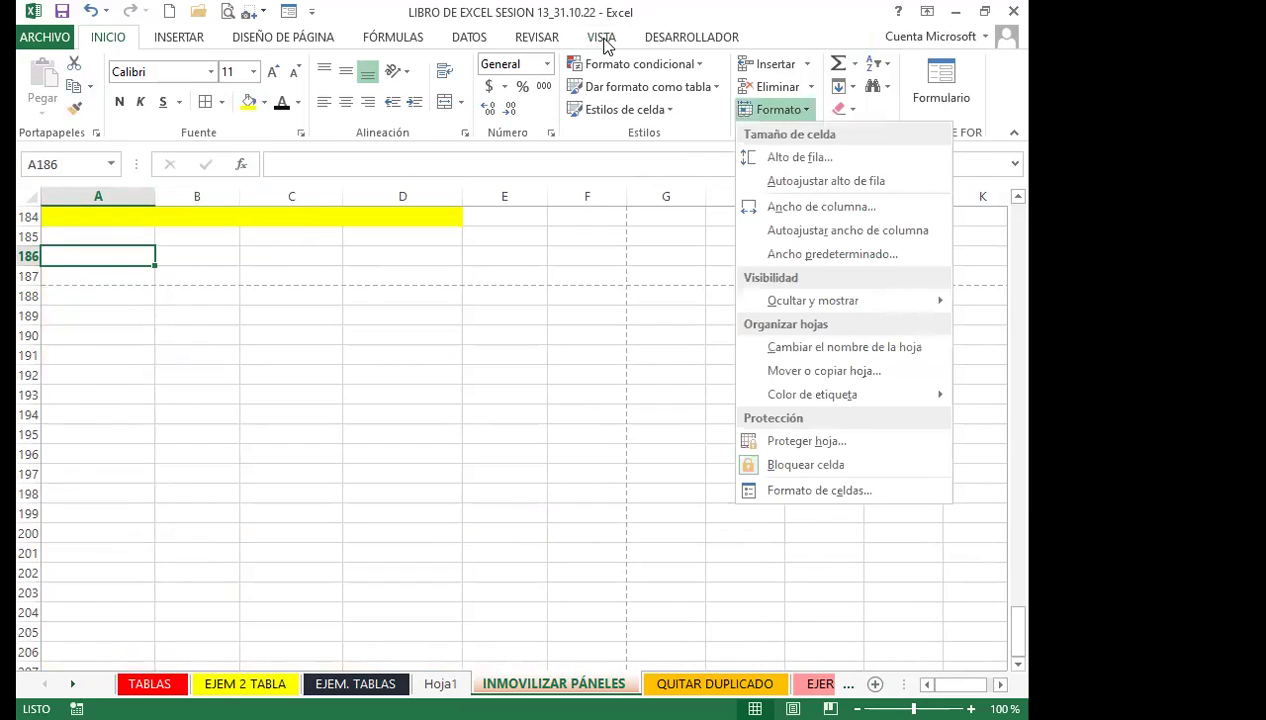
pyautogui.click(605, 45)
pyautogui.click(740, 108)
pyautogui.click(757, 198)
pyautogui.scroll(-17, 226, 370)
pyautogui.scroll(-4, 76, 226)
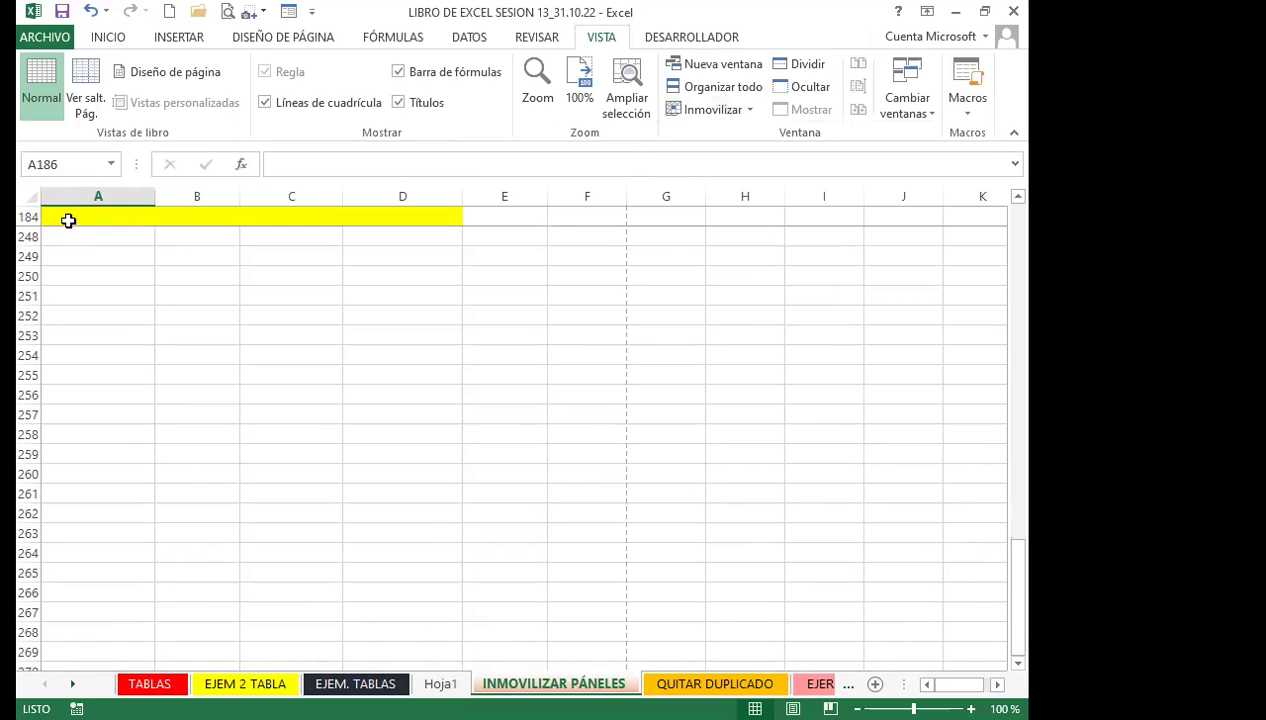
# Scroll down the sheet and select yellow cell A184 to check row 184 stays frozen
pyautogui.scroll(-12, 110, 355)
pyautogui.scroll(-6, 112, 359)
pyautogui.scroll(-20, 106, 357)
pyautogui.scroll(-4, 110, 357)
pyautogui.moveTo(1021, 642); pyautogui.dragTo(1029, 192)
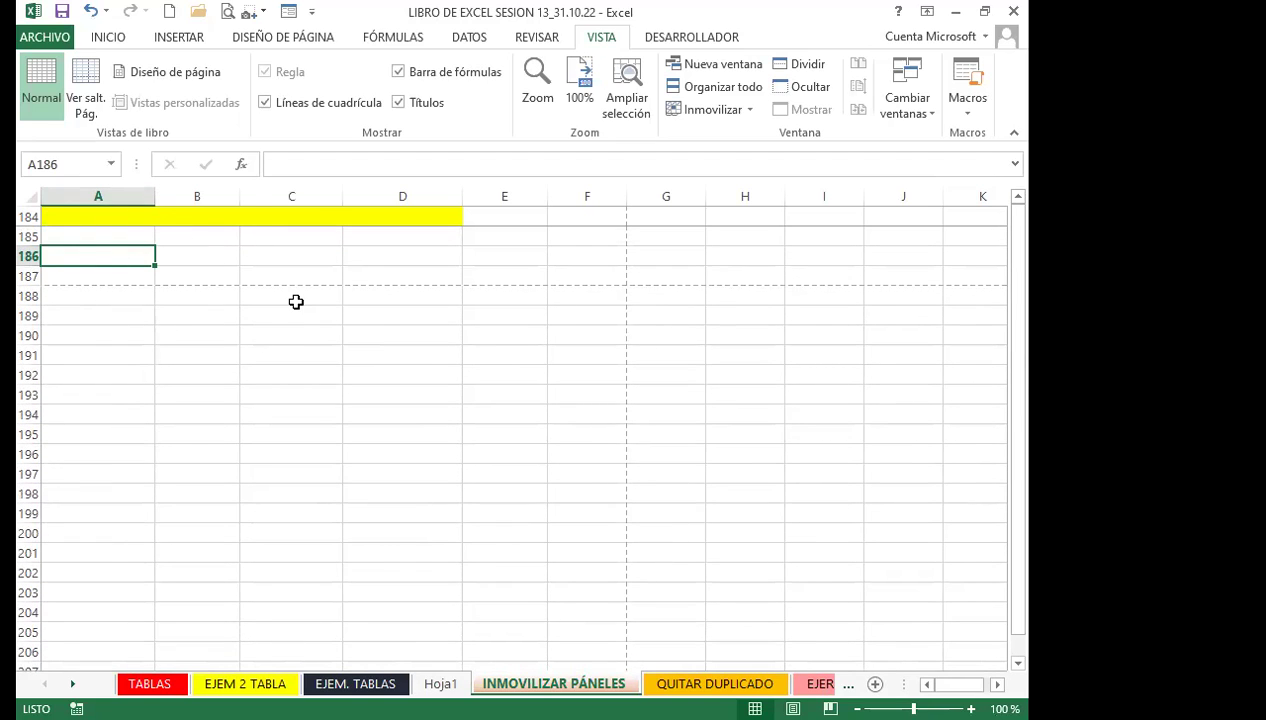
pyautogui.click(72, 220)
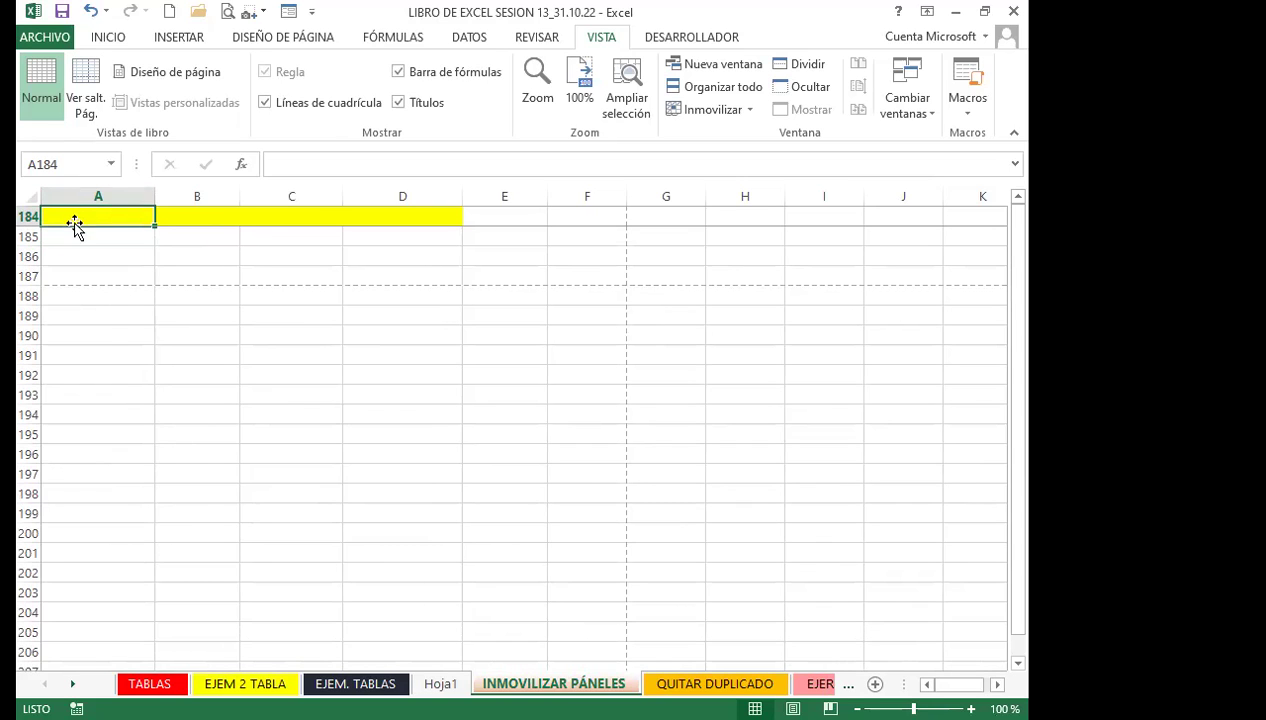
pyautogui.scroll(-15, 110, 335)
pyautogui.scroll(-9, 110, 335)
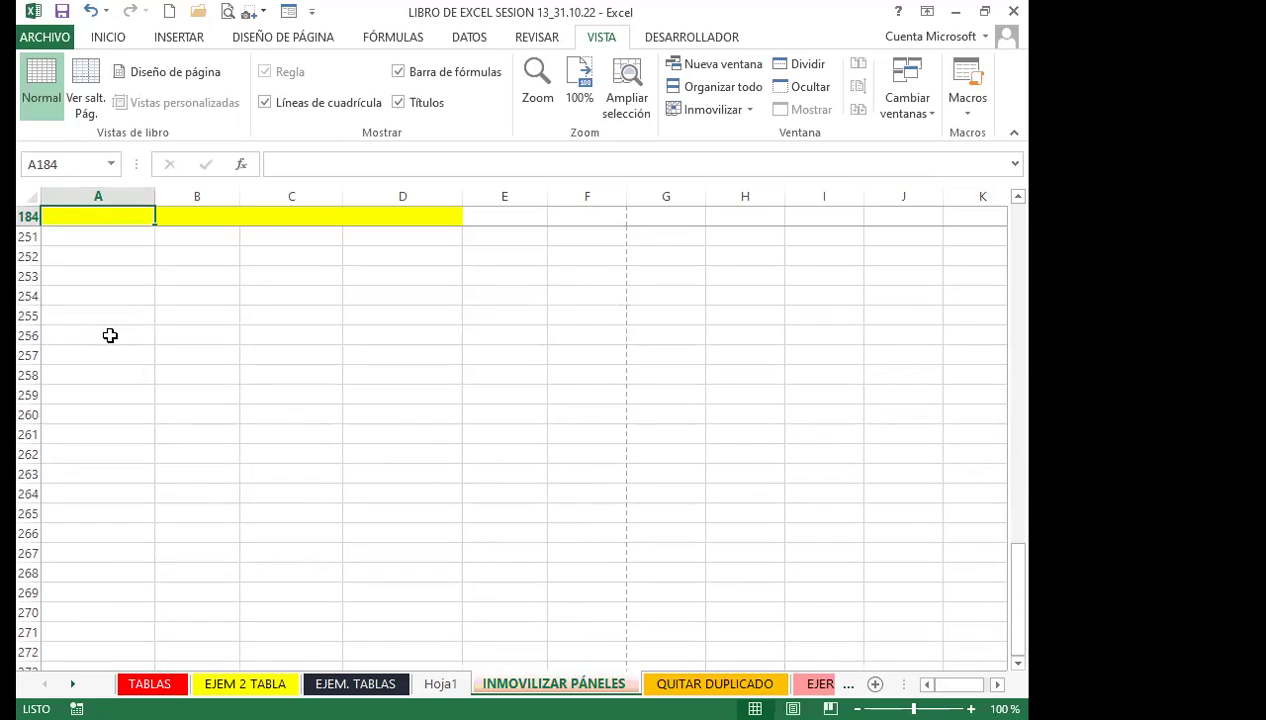
pyautogui.scroll(20, 110, 335)
pyautogui.scroll(2, 110, 335)
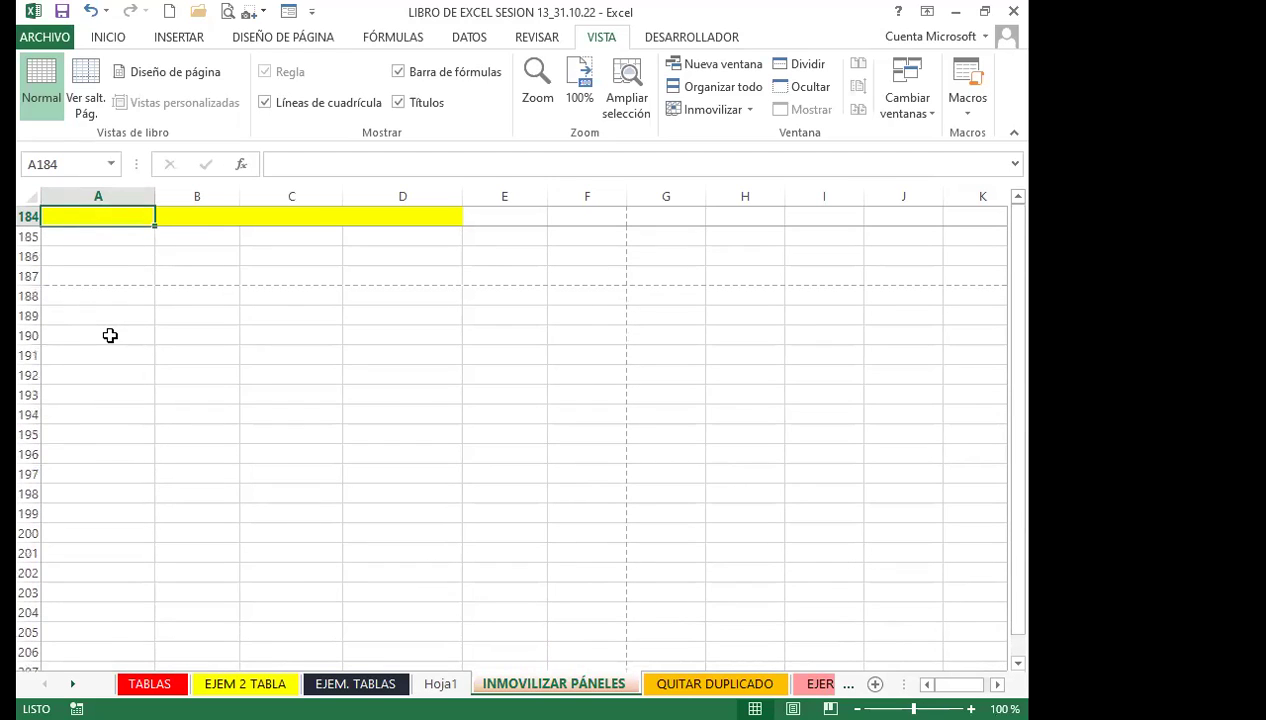
# Unfreeze the panes, delete row 184, and scroll back up toward the MESES table
pyautogui.click(726, 108)
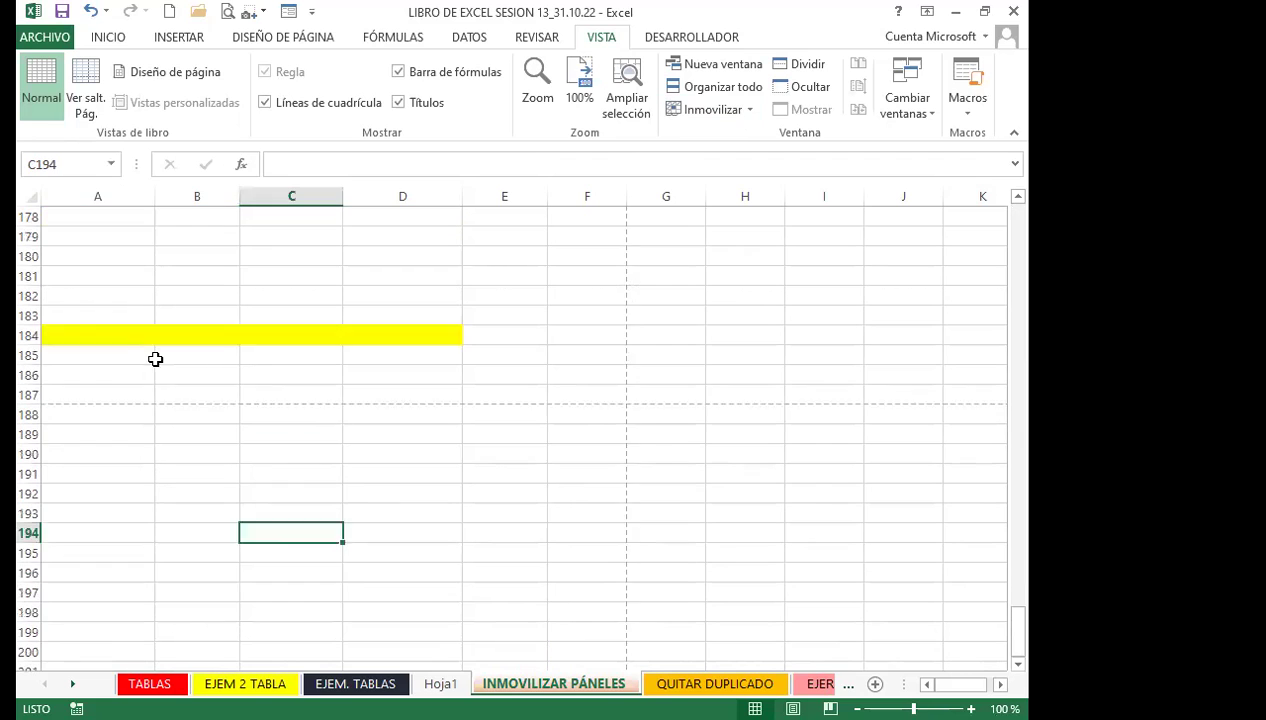
pyautogui.click(28, 394)
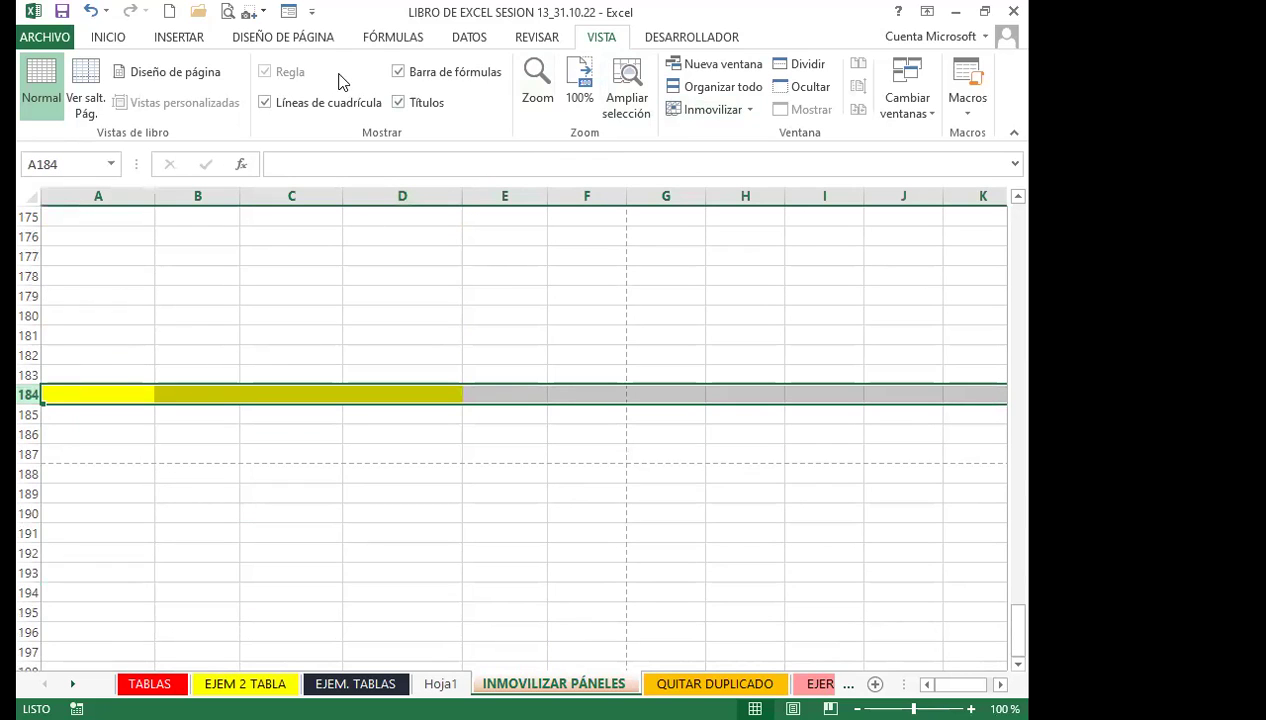
pyautogui.click(172, 38)
pyautogui.click(123, 41)
pyautogui.click(770, 86)
pyautogui.scroll(12, 147, 435)
pyautogui.scroll(20, 149, 436)
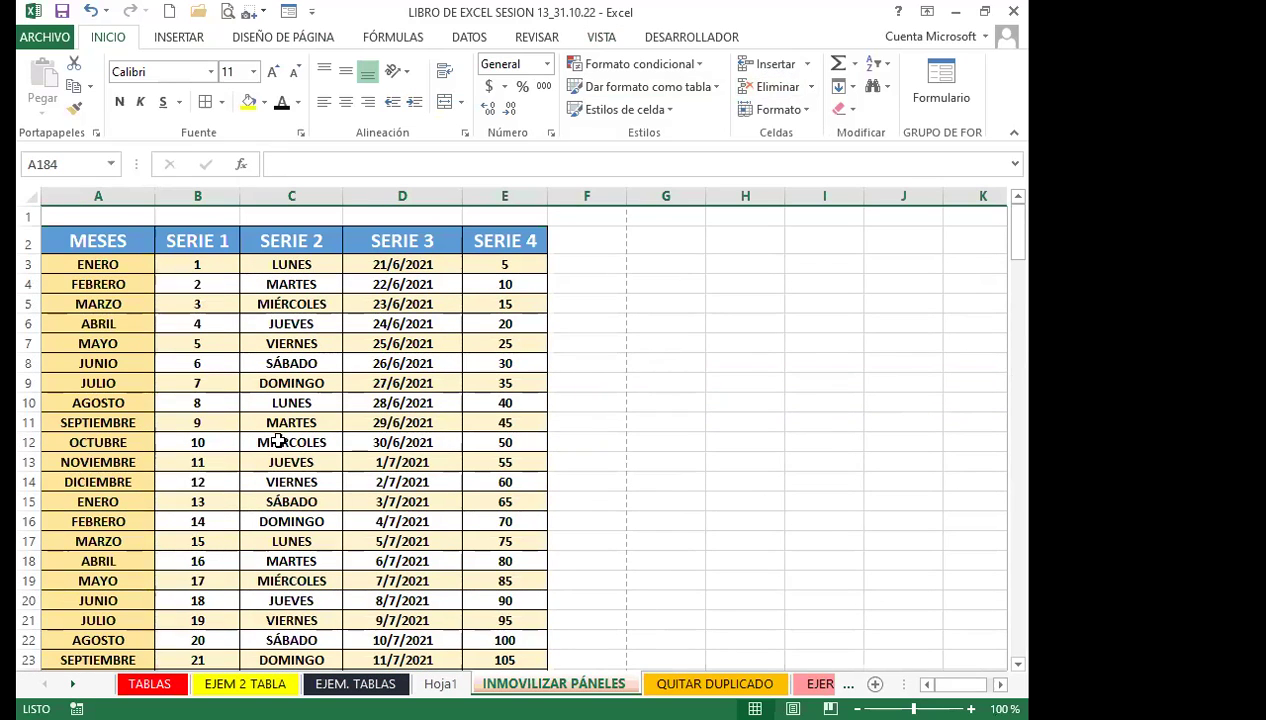
pyautogui.click(279, 440)
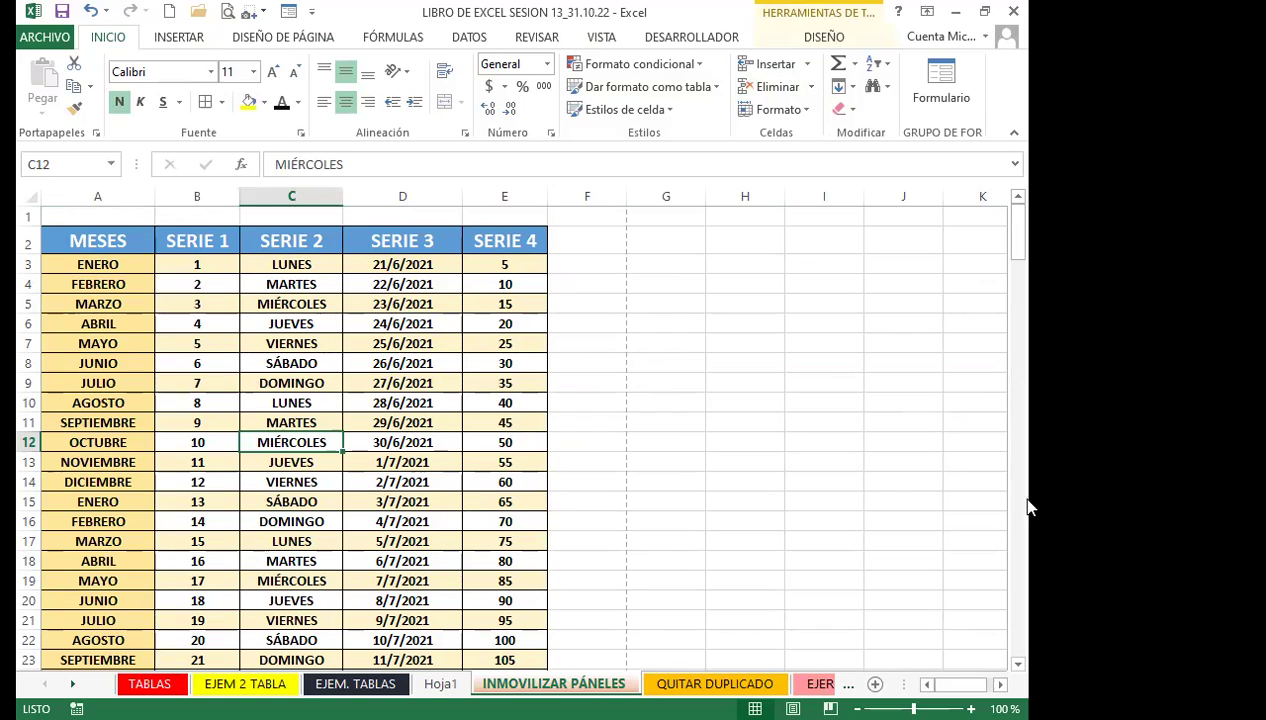
pyautogui.click(255, 408)
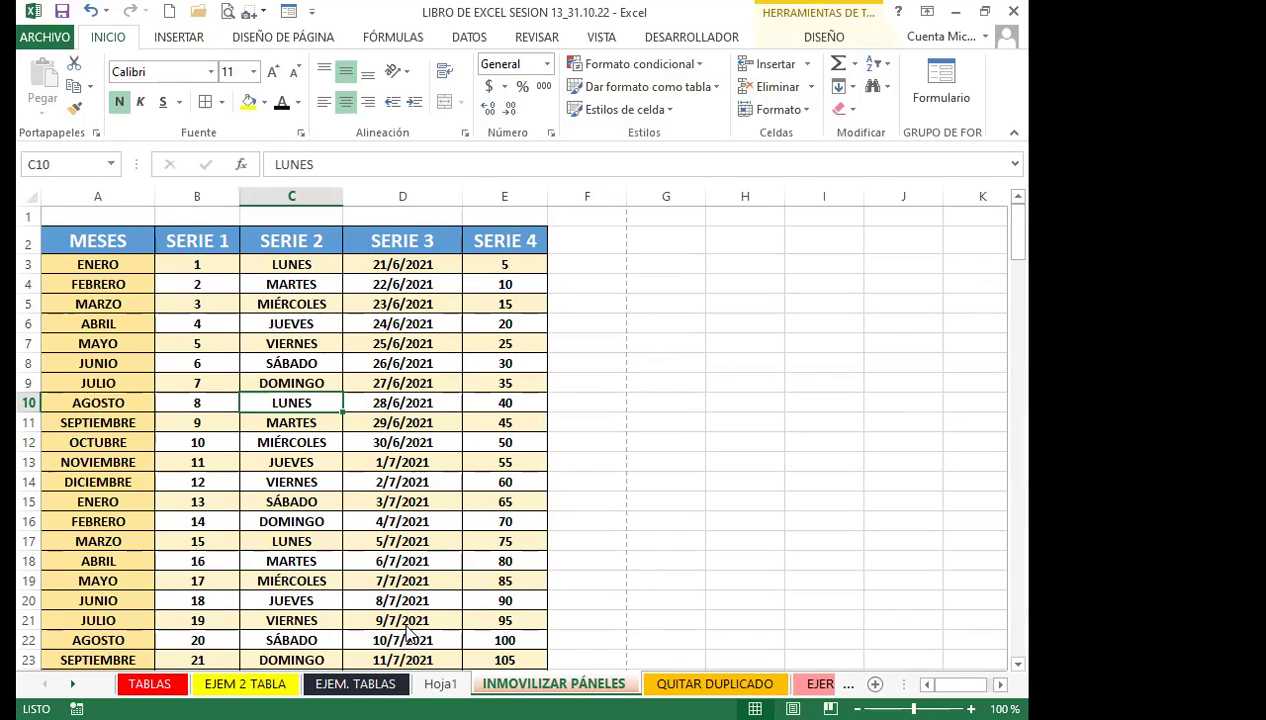
pyautogui.moveTo(316, 342); pyautogui.dragTo(200, 322)
pyautogui.click(98, 284)
pyautogui.click(108, 195)
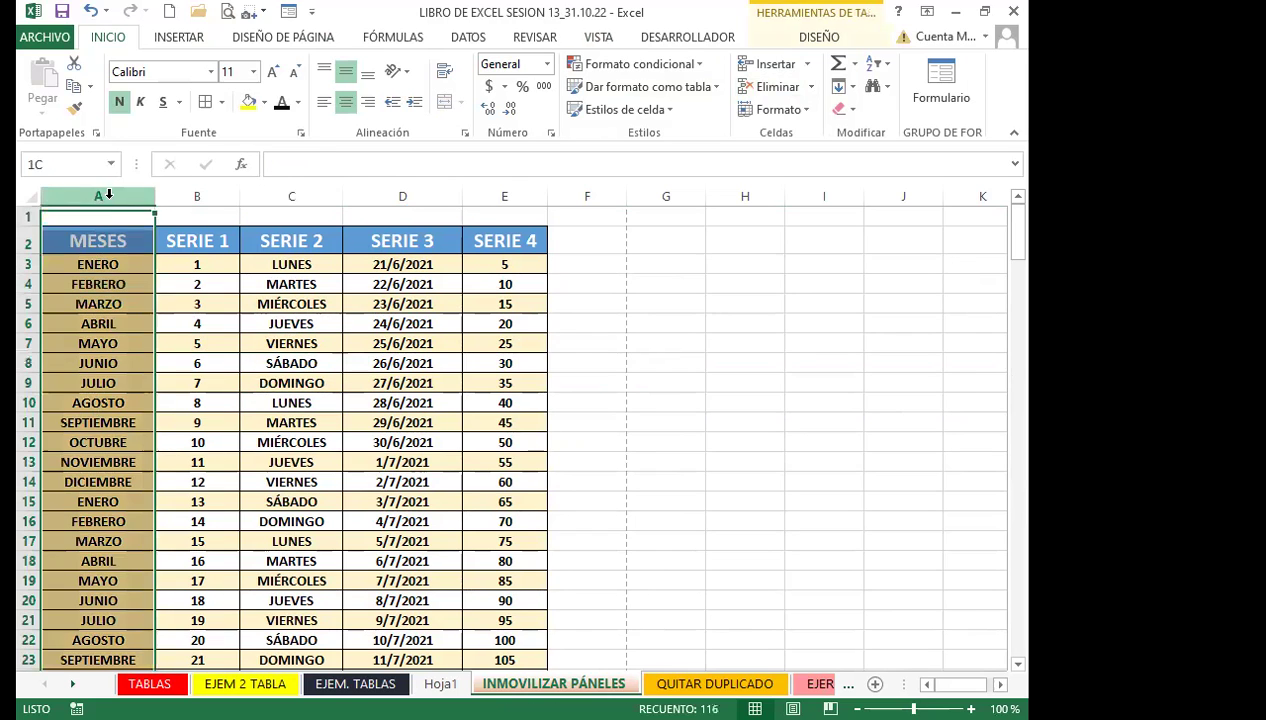
pyautogui.click(252, 400)
pyautogui.click(116, 342)
pyautogui.click(367, 398)
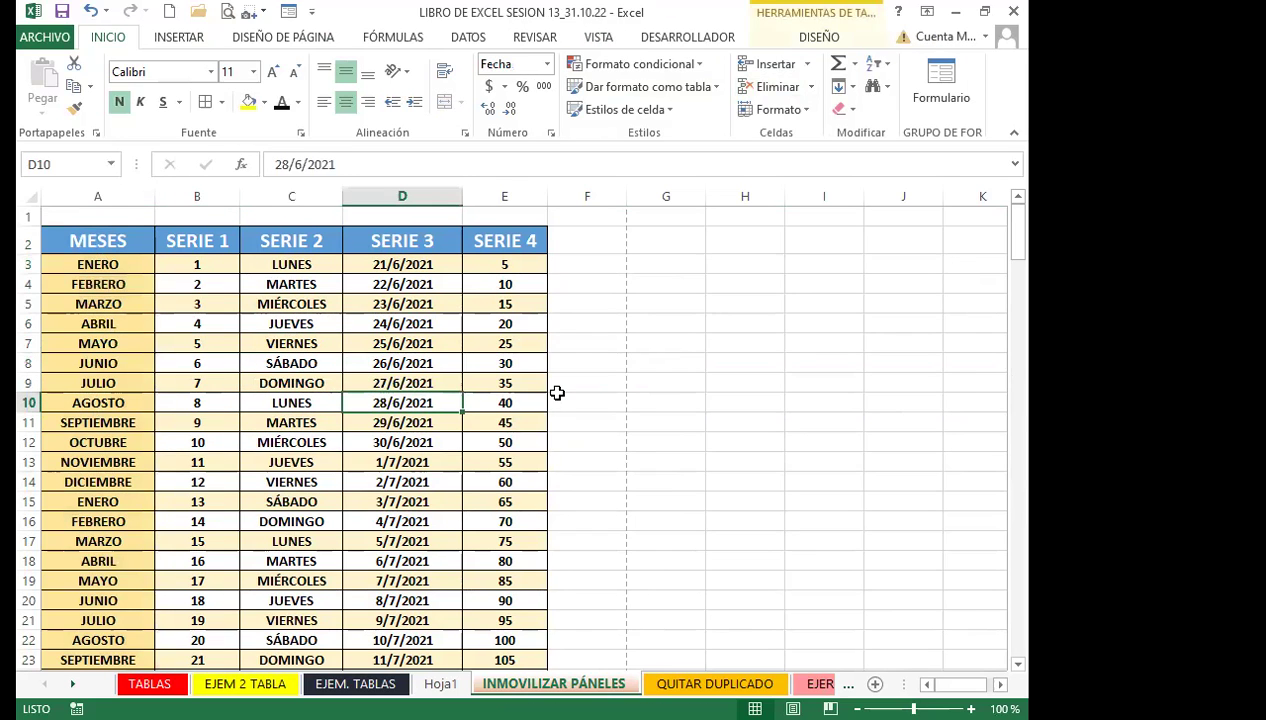
pyautogui.click(599, 497)
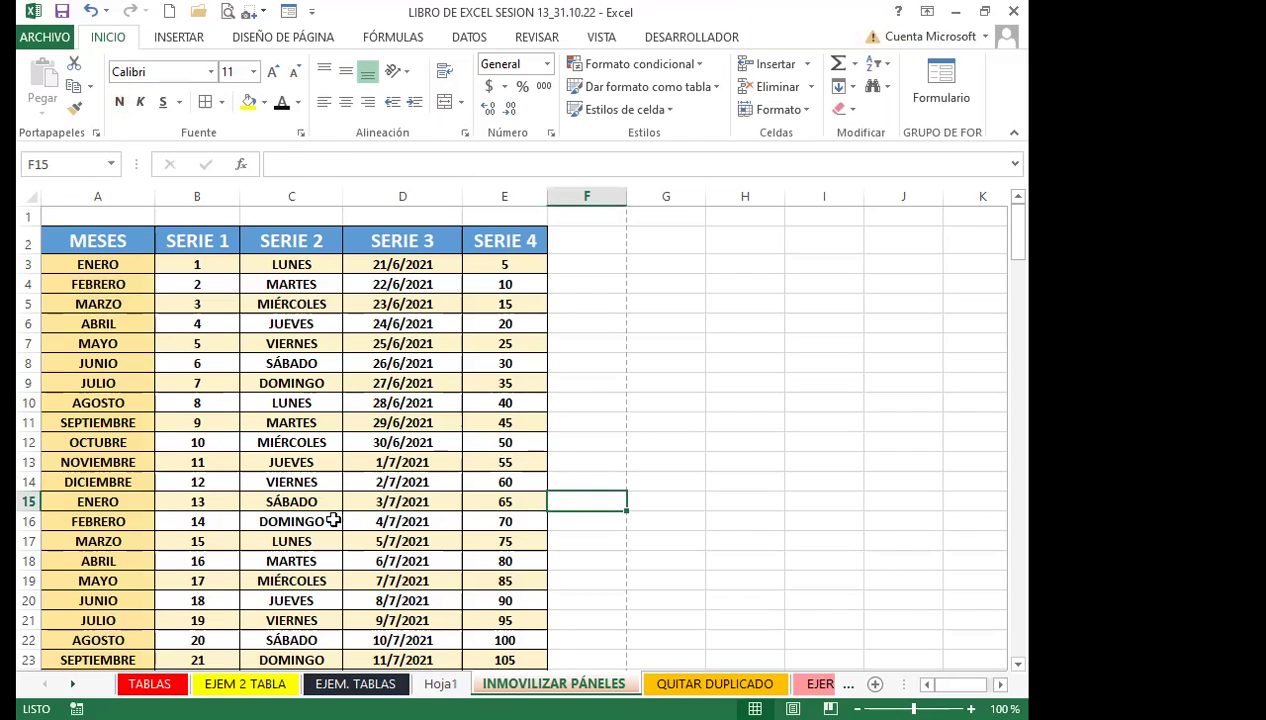
pyautogui.click(442, 511)
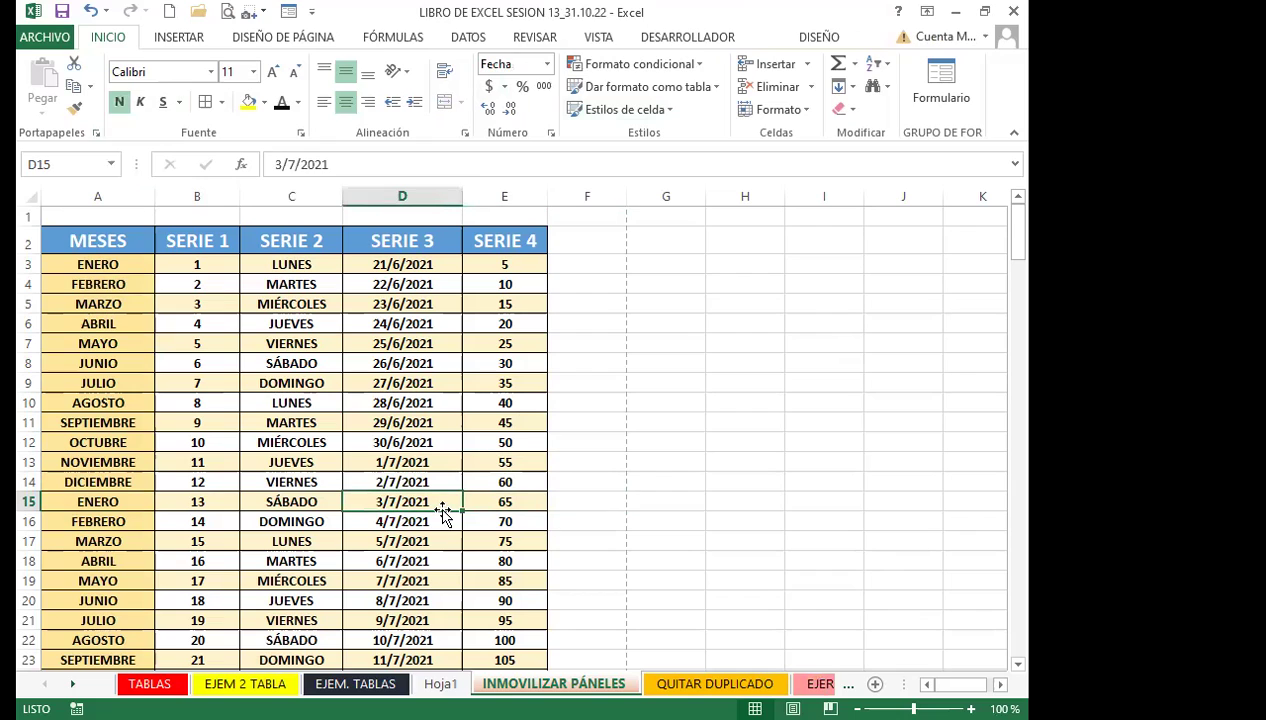
pyautogui.click(497, 485)
pyautogui.click(420, 485)
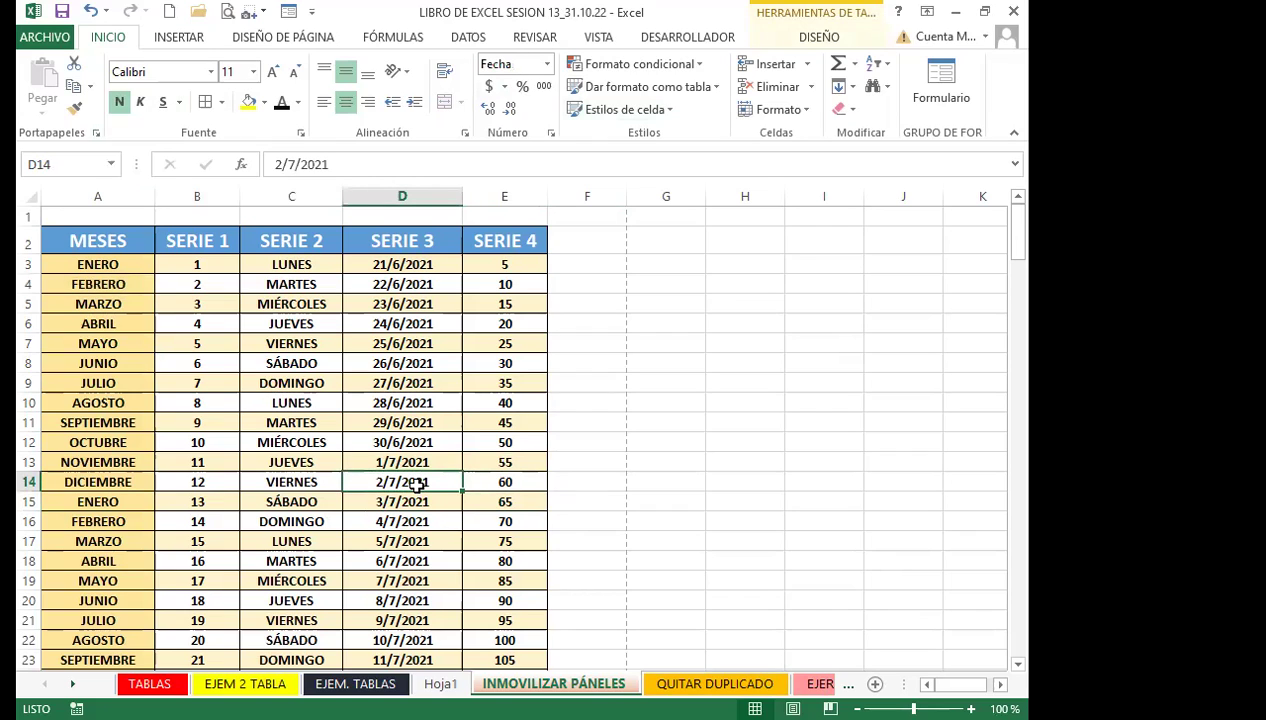